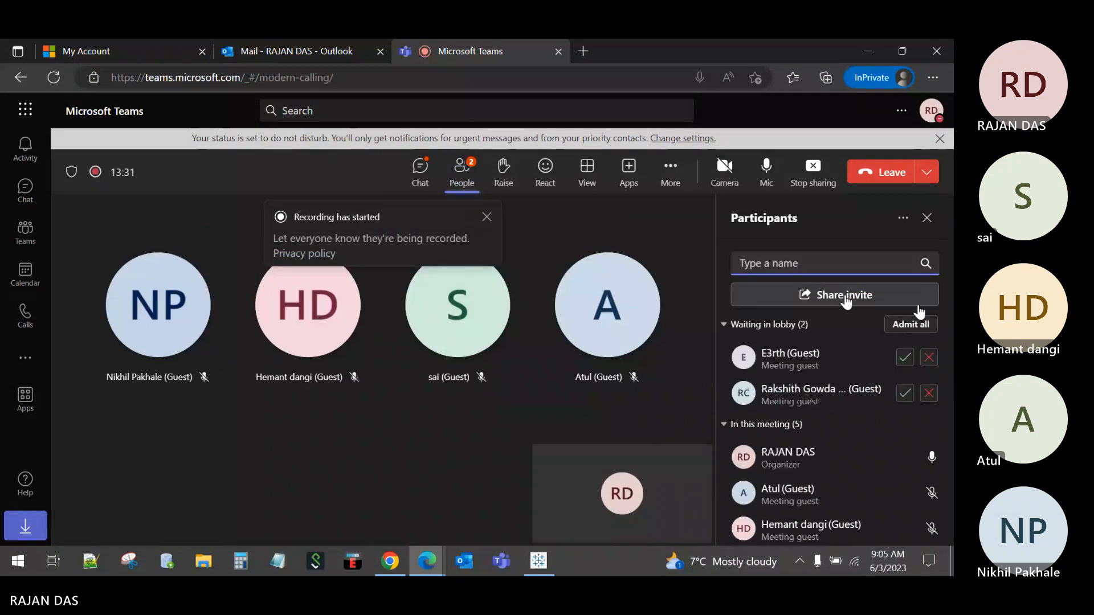
Step: Admit both lobby guests, dismiss the recording notice and close the Participants list
{"action": "left_click", "coordinate": [914, 325]}
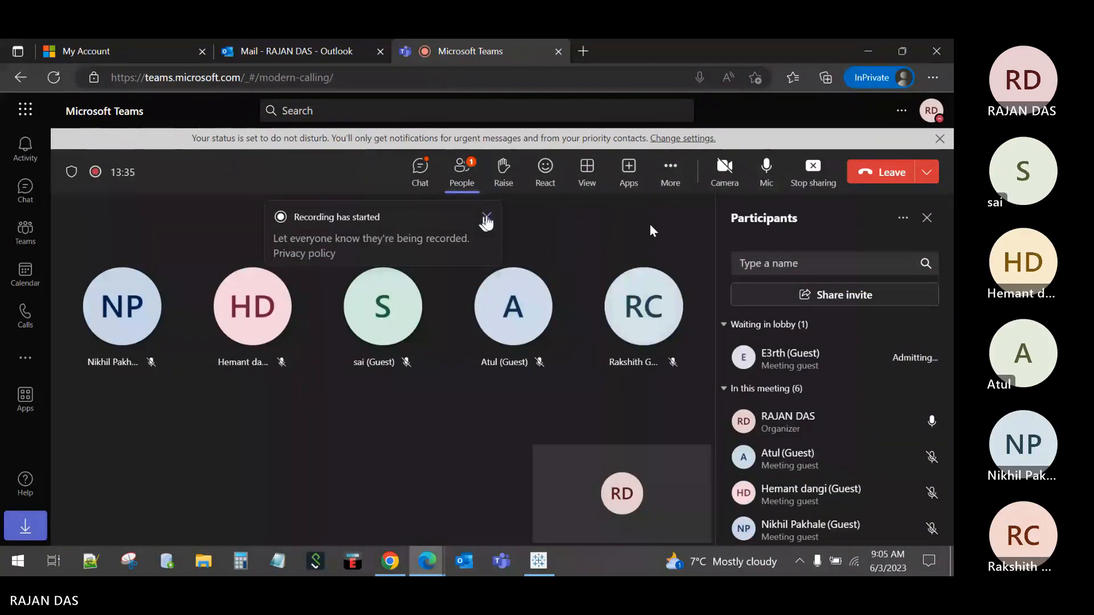
{"action": "left_click", "coordinate": [486, 218]}
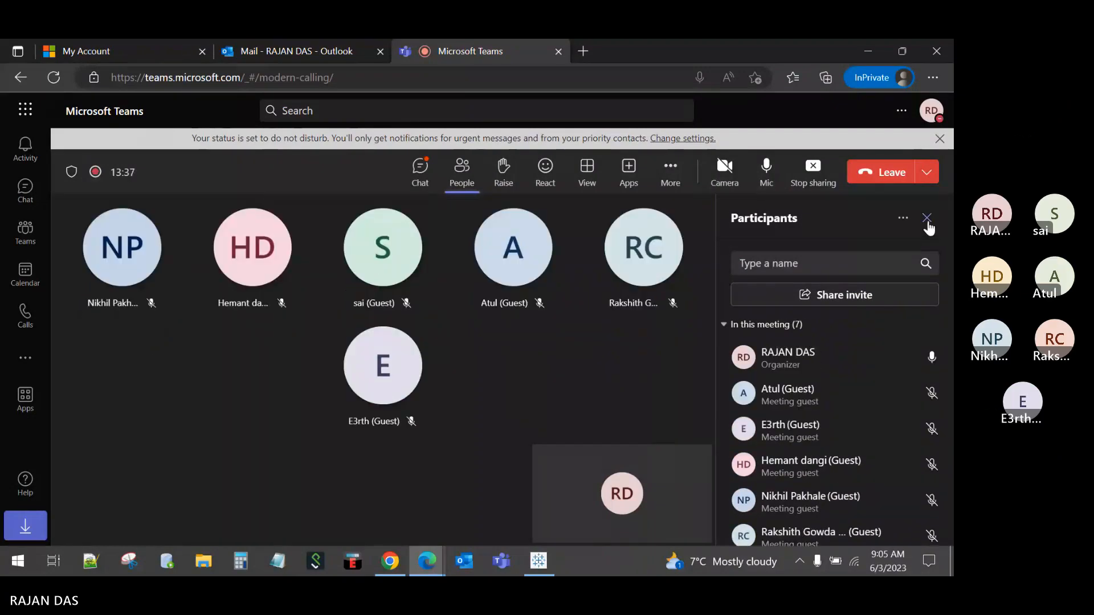
{"action": "left_click", "coordinate": [927, 219]}
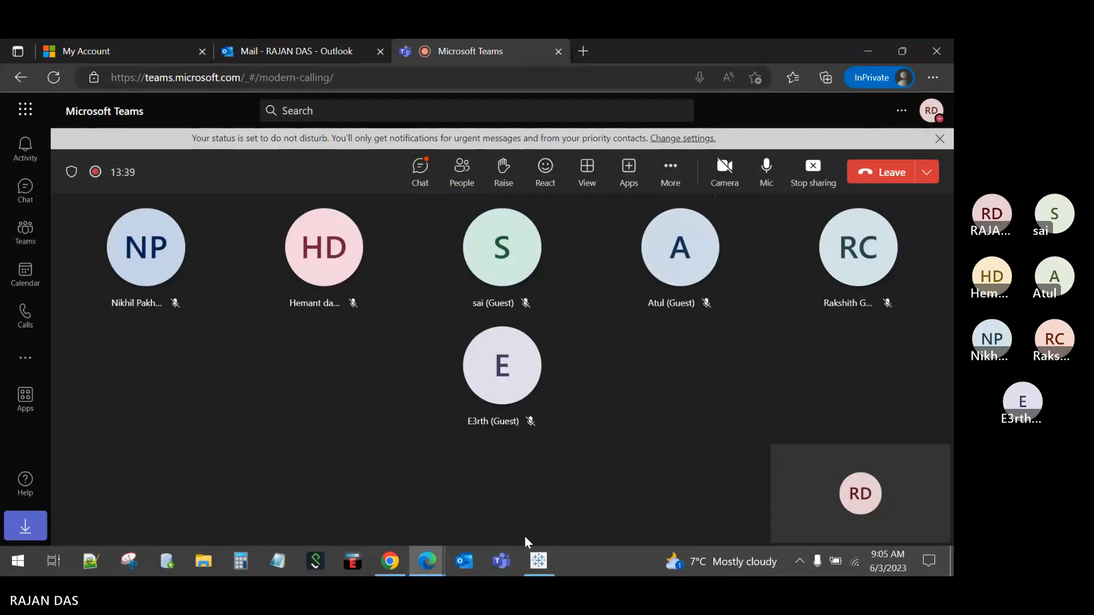
Step: Glance at the Tableau workbook, then return to the Teams call window
{"action": "left_click", "coordinate": [541, 562]}
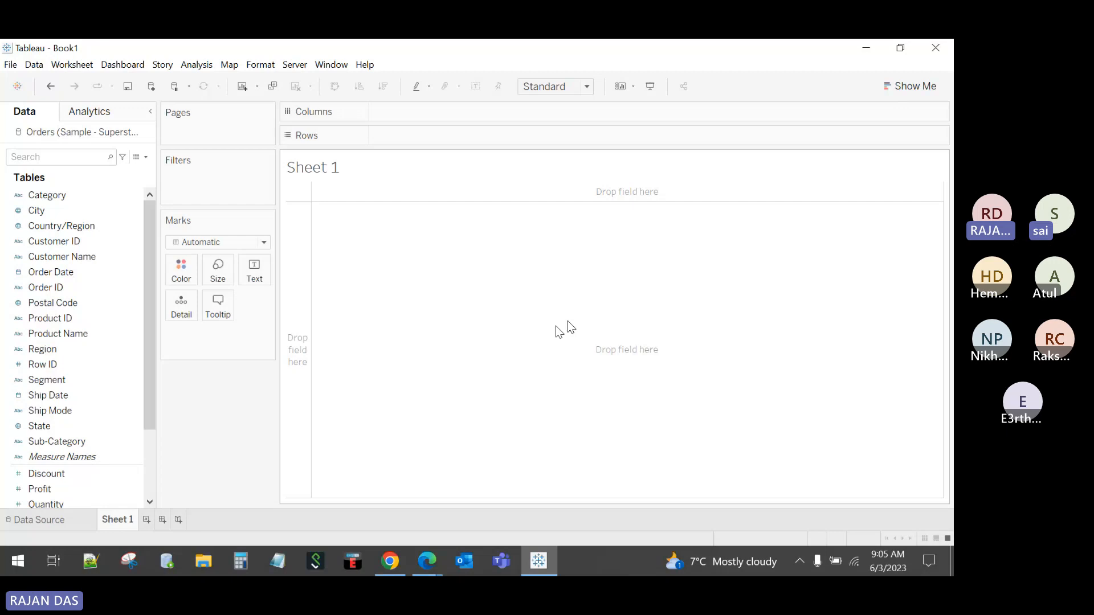
{"action": "left_click", "coordinate": [436, 557]}
{"action": "left_click", "coordinate": [456, 496]}
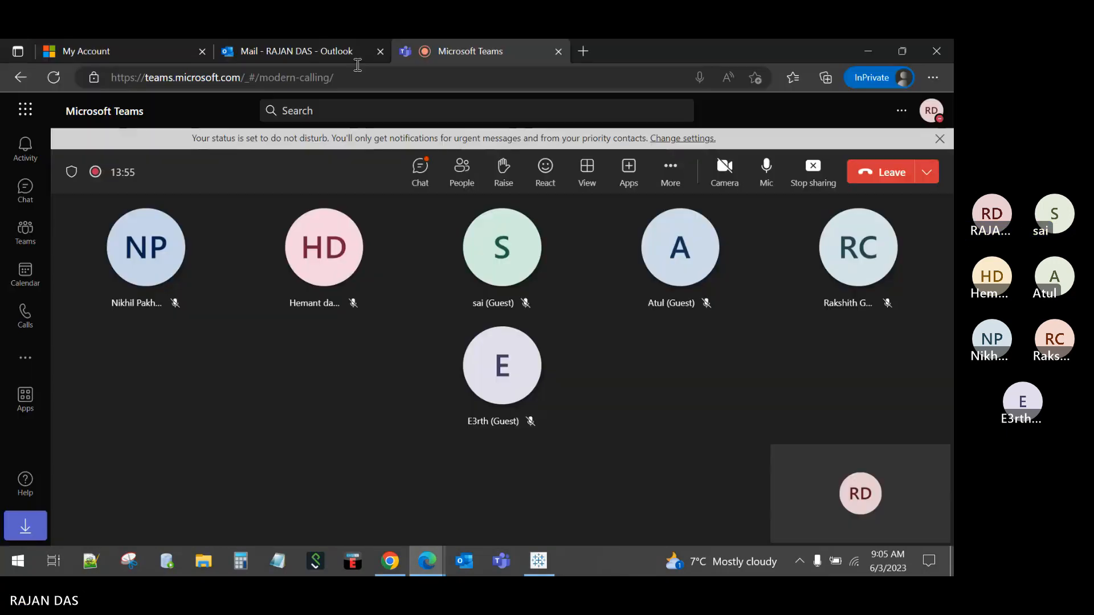
Step: In Outlook, highlight the Week 1 topics in the sent Tableau session email
{"action": "left_click", "coordinate": [295, 41]}
{"action": "scroll", "coordinate": [678, 307], "scroll_direction": "up", "scroll_amount": 5}
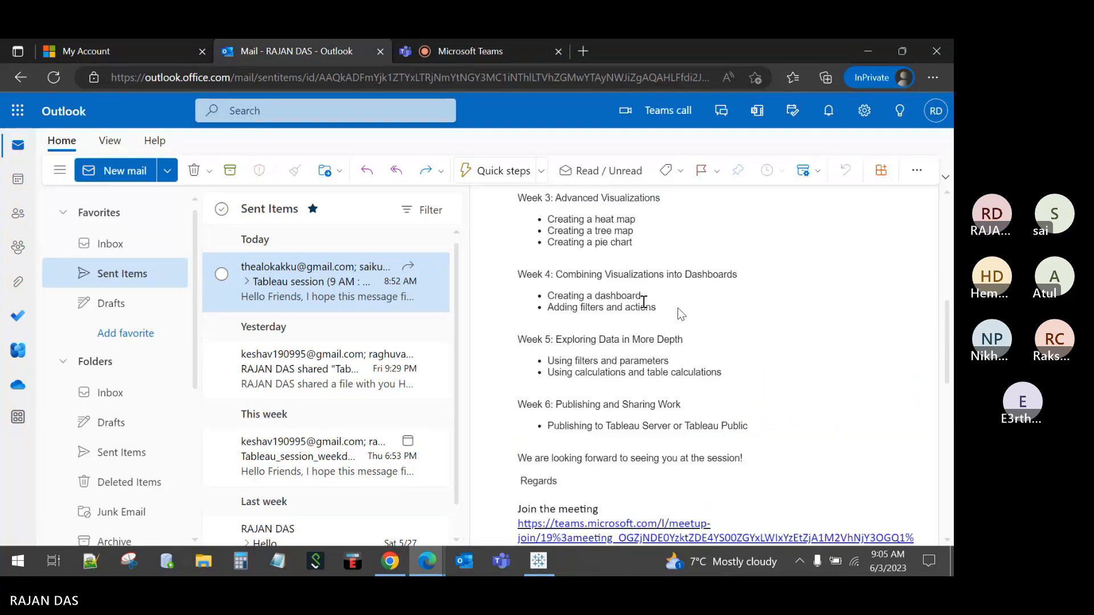
{"action": "scroll", "coordinate": [627, 299], "scroll_direction": "up", "scroll_amount": 2}
{"action": "scroll", "coordinate": [627, 305], "scroll_direction": "down", "scroll_amount": 1}
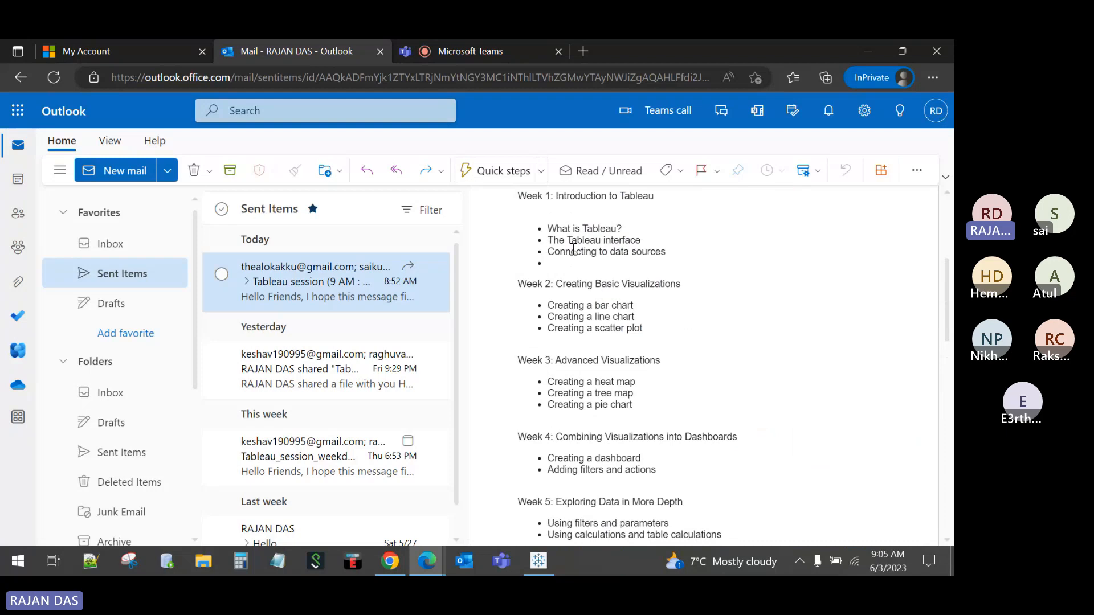
{"action": "left_click_drag", "start_coordinate": [547, 229], "coordinate": [638, 255]}
Step: Highlight the Week 4 heading and its two topics, then go back to Tableau
{"action": "scroll", "coordinate": [678, 303], "scroll_direction": "down", "scroll_amount": 2}
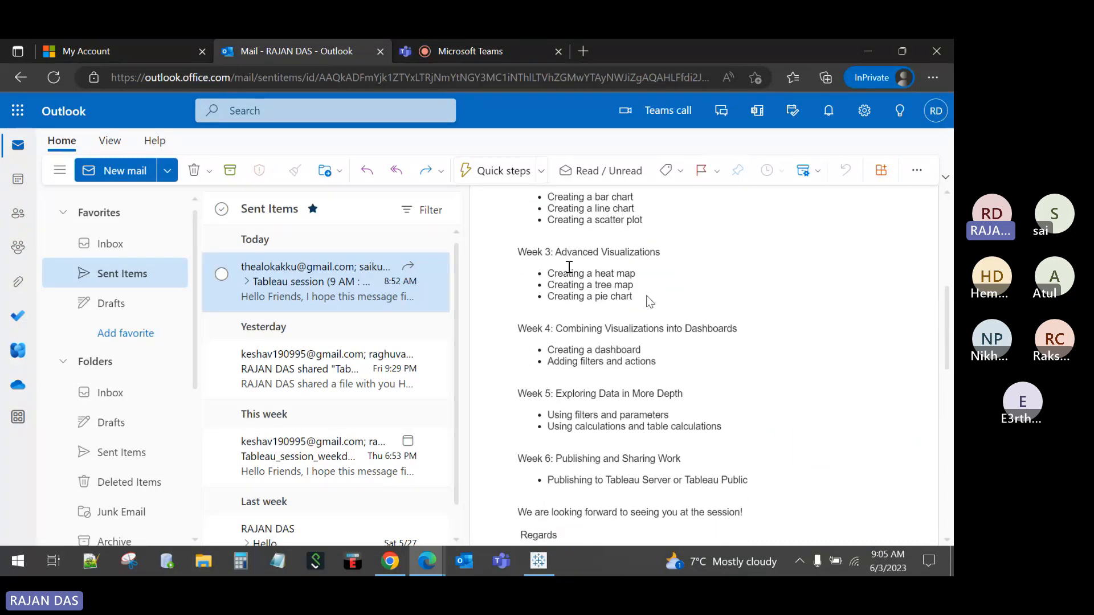
{"action": "scroll", "coordinate": [607, 282], "scroll_direction": "up", "scroll_amount": 1}
{"action": "scroll", "coordinate": [621, 328], "scroll_direction": "down", "scroll_amount": 2}
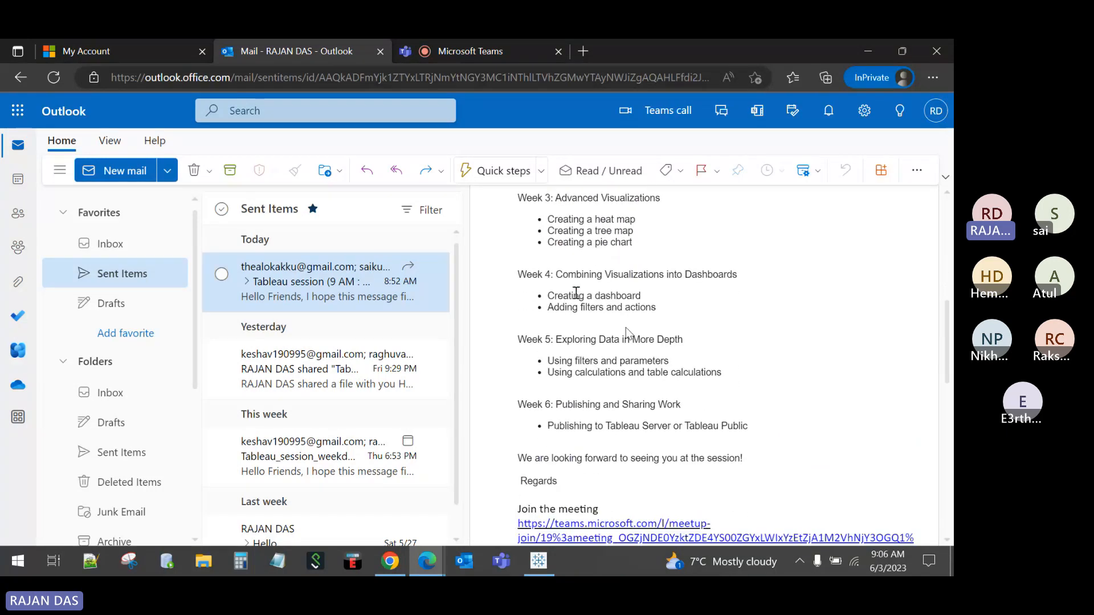
{"action": "left_click_drag", "start_coordinate": [563, 276], "coordinate": [731, 276]}
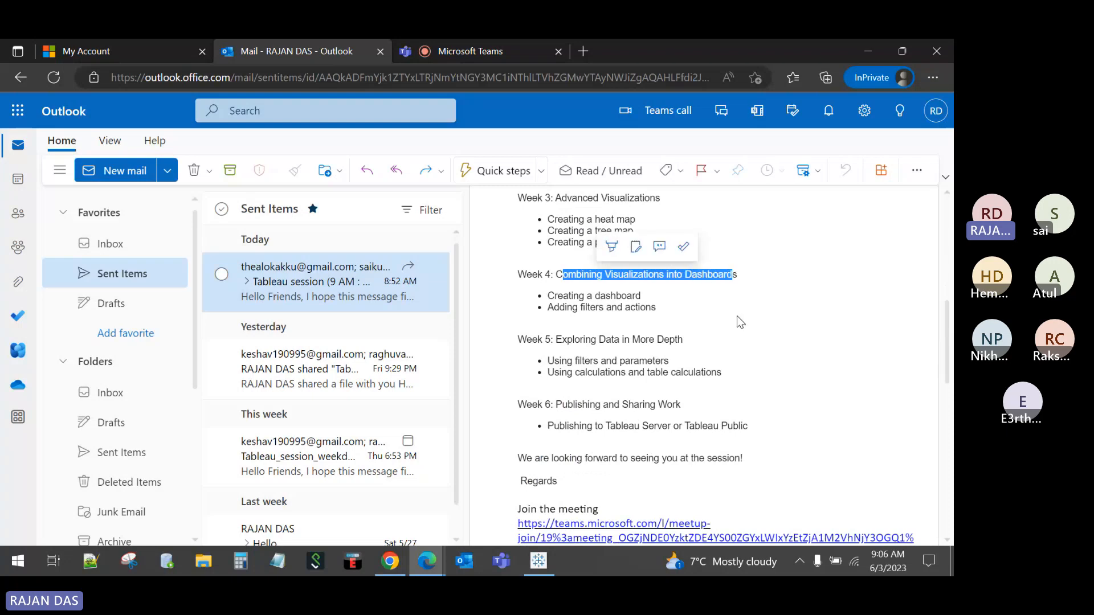
{"action": "left_click_drag", "start_coordinate": [550, 296], "coordinate": [672, 311]}
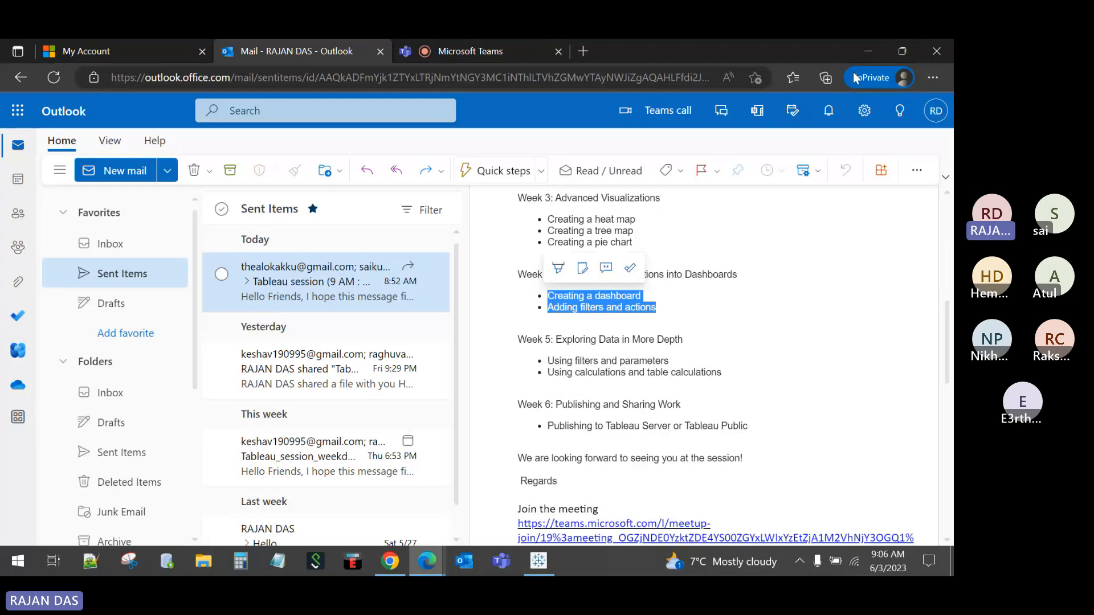
{"action": "left_click", "coordinate": [538, 562]}
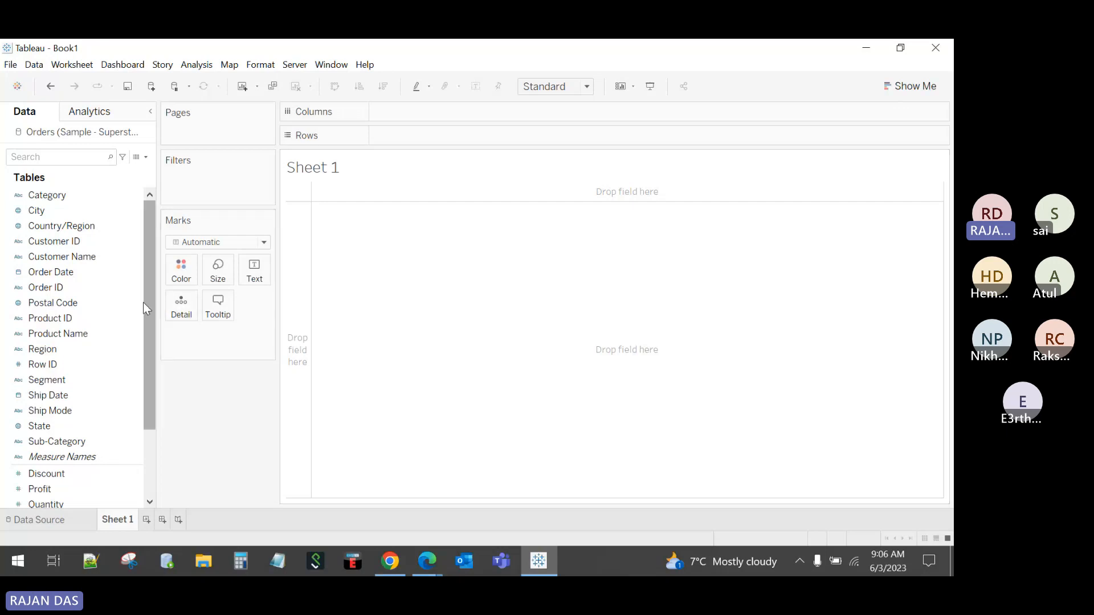
{"action": "left_click_drag", "start_coordinate": [145, 298], "coordinate": [128, 261]}
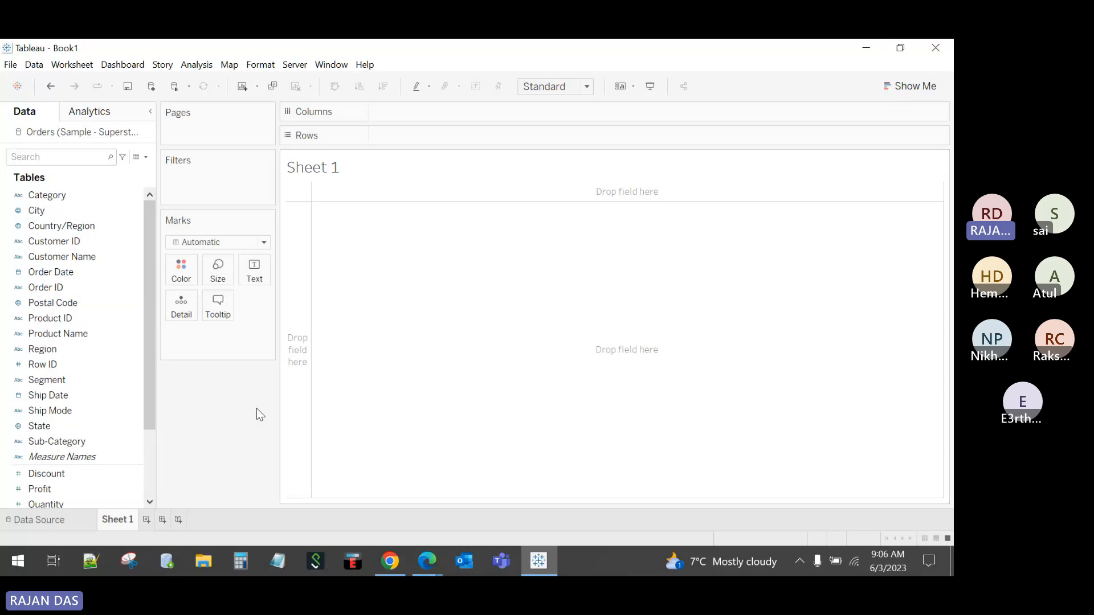
{"action": "scroll", "coordinate": [62, 422], "scroll_direction": "down", "scroll_amount": 2}
{"action": "left_click", "coordinate": [49, 427]}
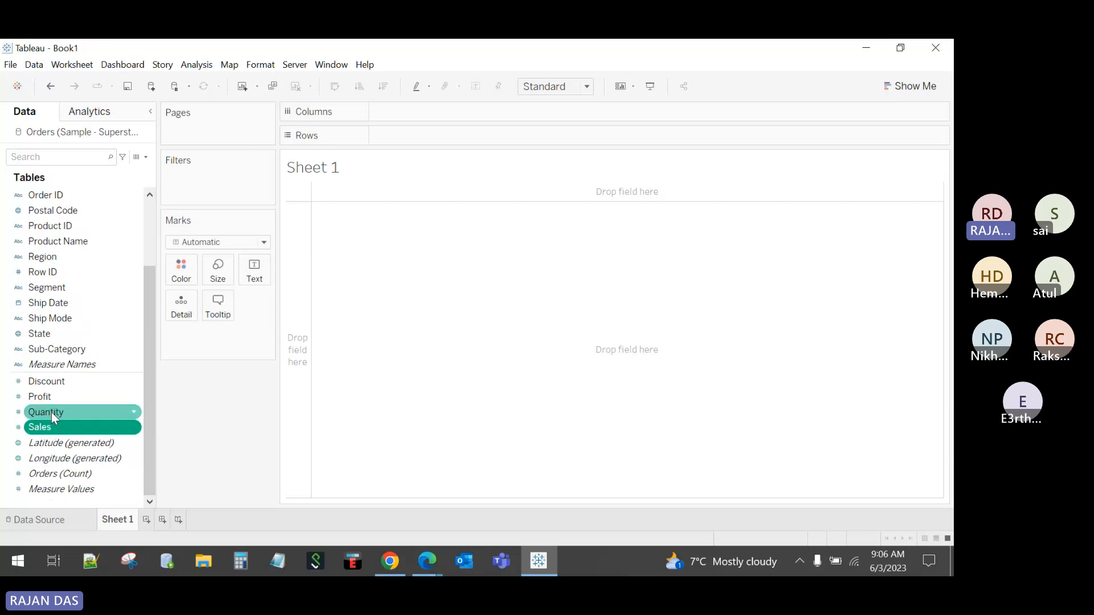
{"action": "left_click", "coordinate": [49, 411], "text": "ctrl"}
{"action": "left_click", "coordinate": [49, 396], "text": "ctrl"}
{"action": "left_click", "coordinate": [49, 380], "text": "ctrl"}
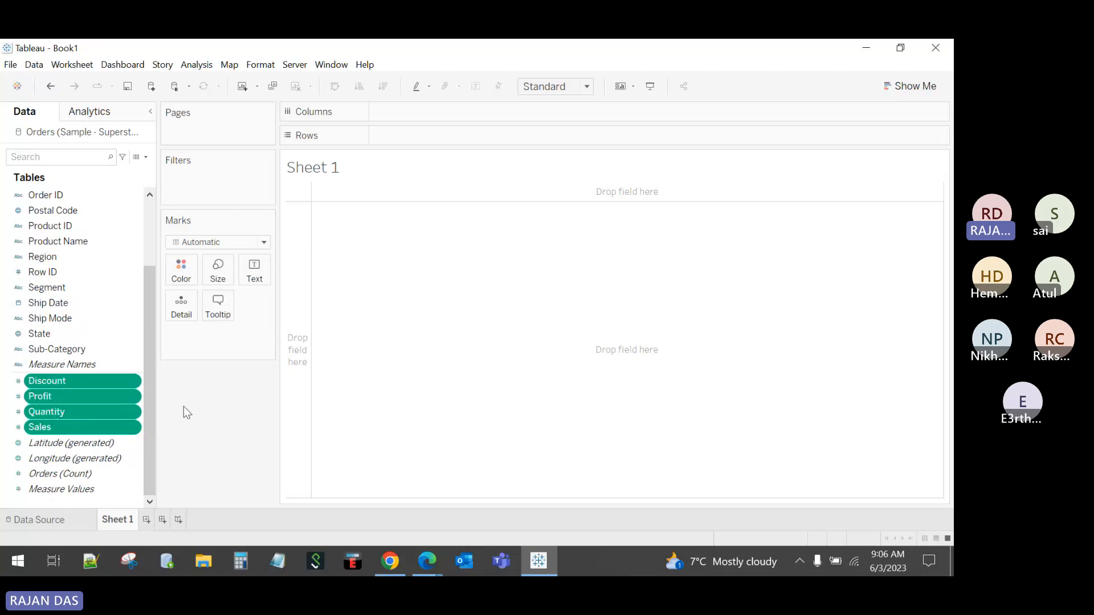
{"action": "left_click", "coordinate": [50, 383]}
{"action": "left_click", "coordinate": [58, 399]}
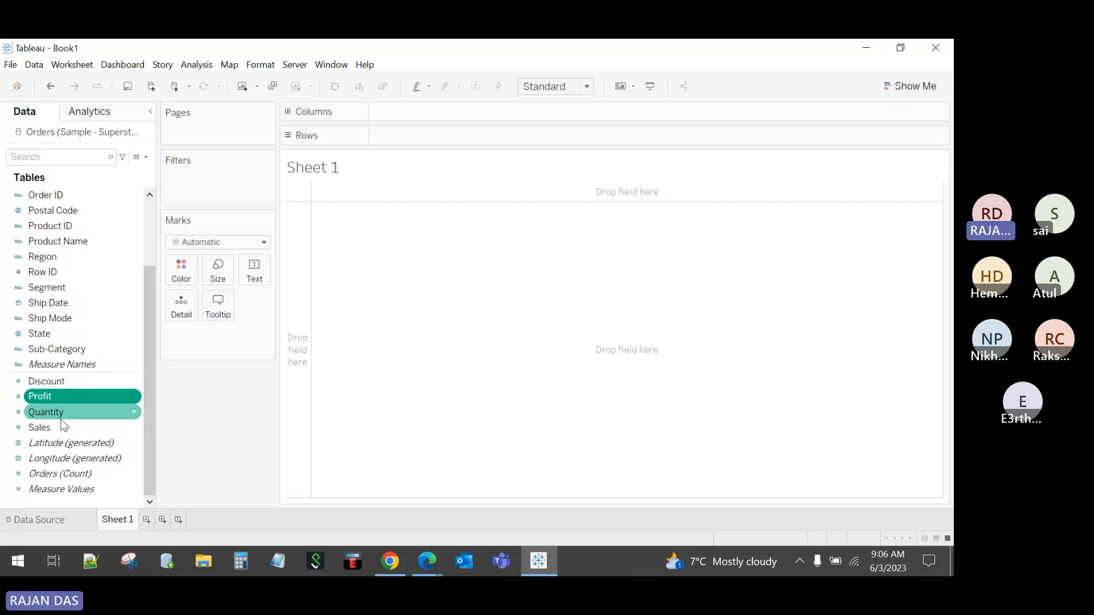
{"action": "left_click", "coordinate": [60, 416]}
{"action": "left_click", "coordinate": [59, 440]}
{"action": "left_click", "coordinate": [56, 413]}
{"action": "left_click", "coordinate": [56, 397]}
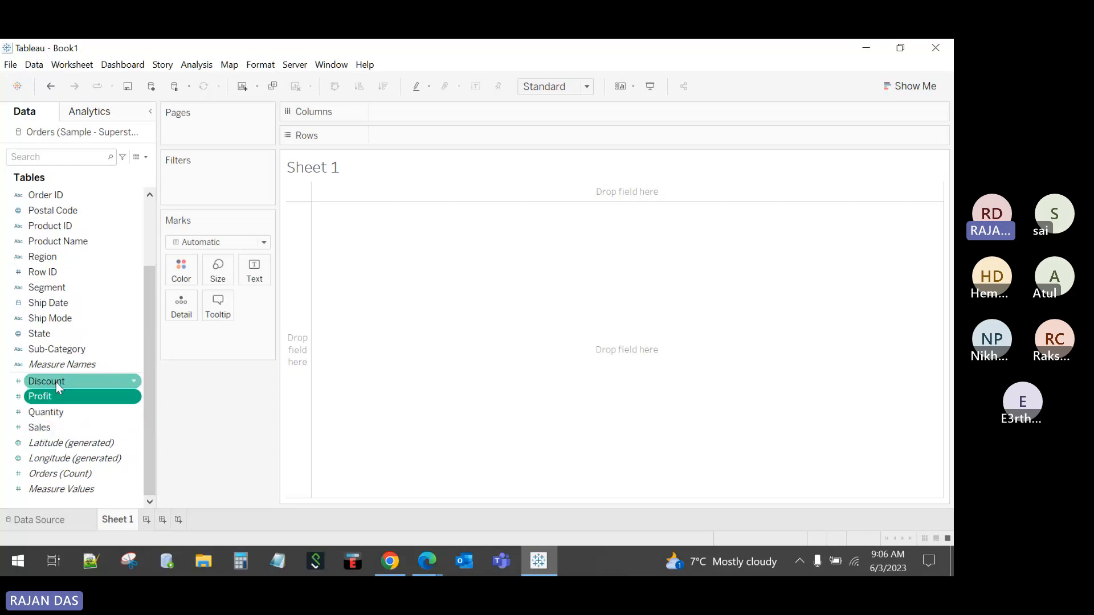
{"action": "left_click", "coordinate": [60, 382]}
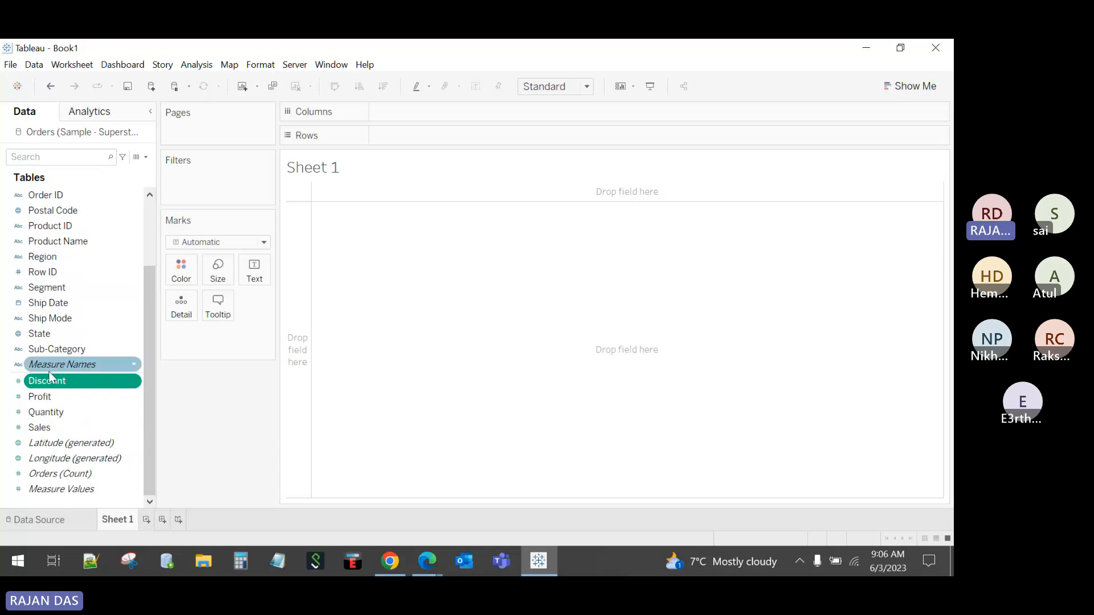
{"action": "left_click", "coordinate": [43, 396]}
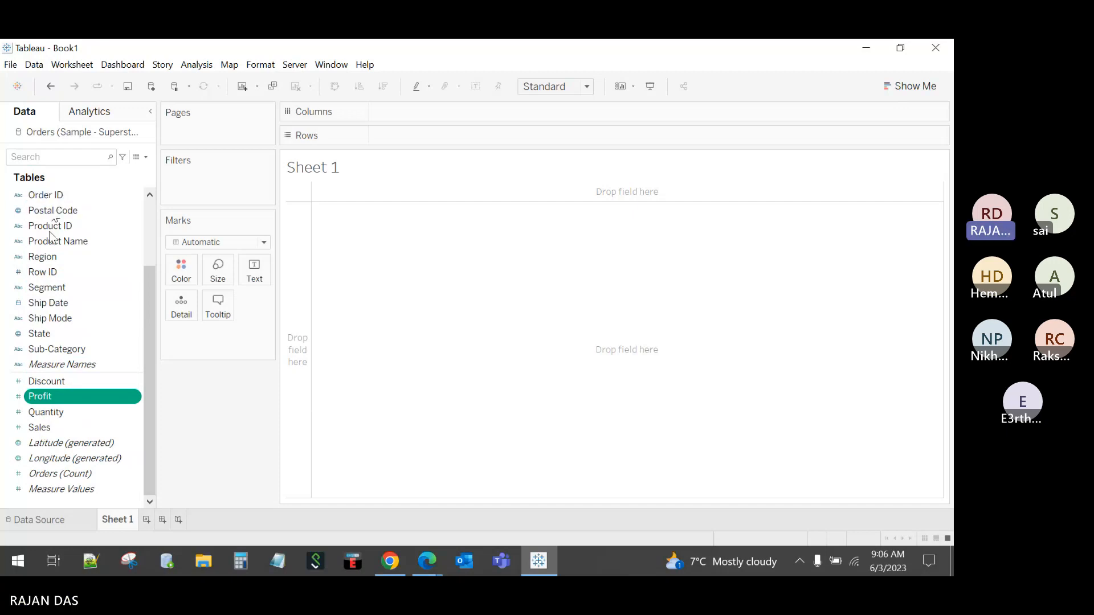
{"action": "left_click", "coordinate": [39, 428]}
{"action": "left_click", "coordinate": [50, 413]}
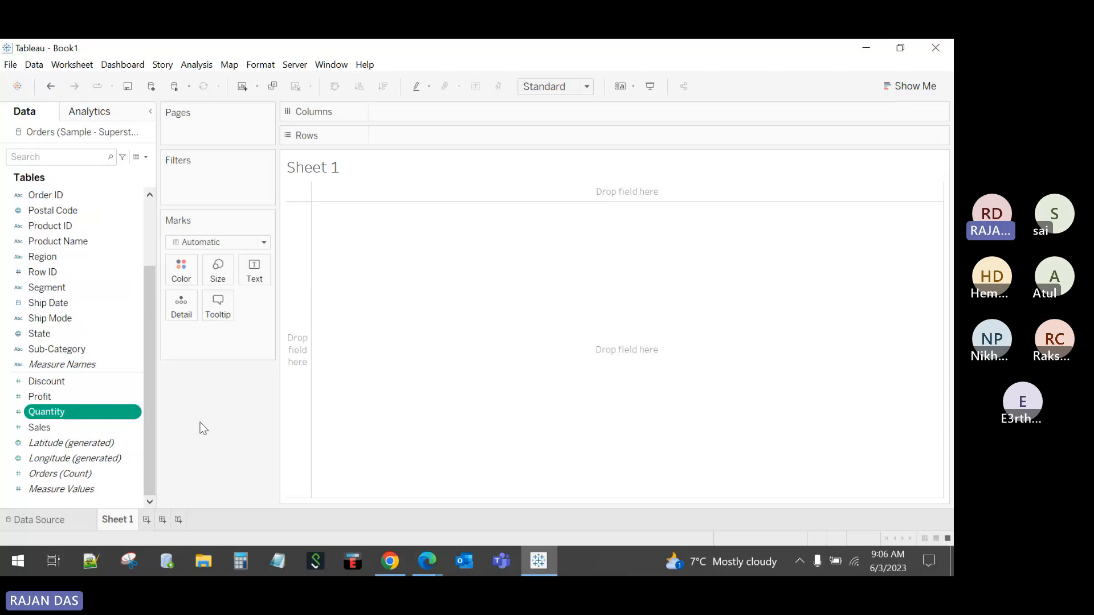
Step: Change the Sheet 1 tab's name to 'Monthly sales' and confirm it
{"action": "double_click", "coordinate": [132, 519]}
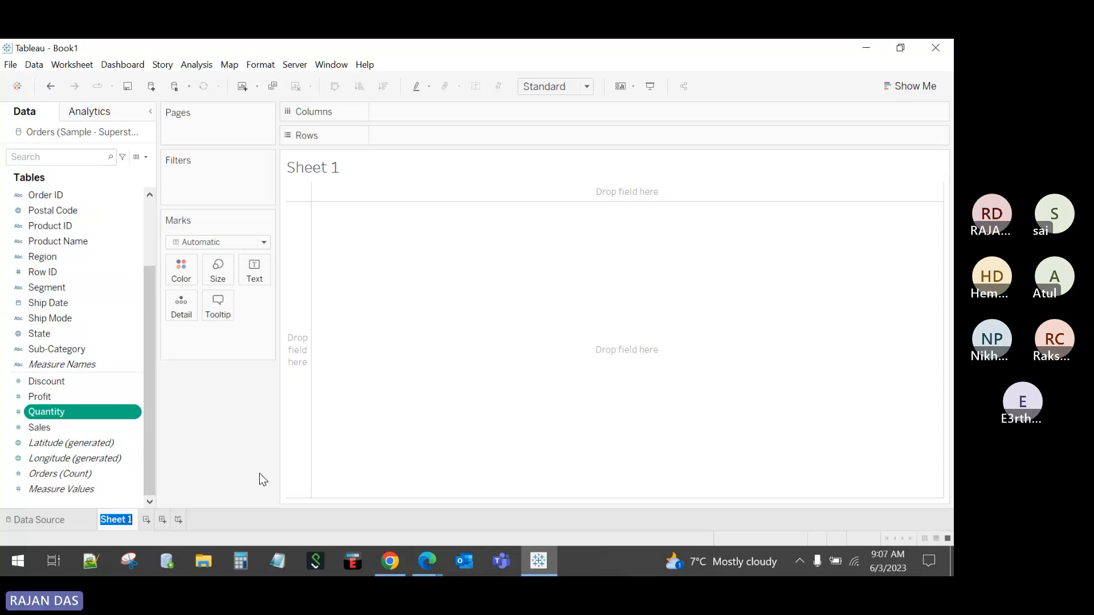
{"action": "type", "text": "o"}
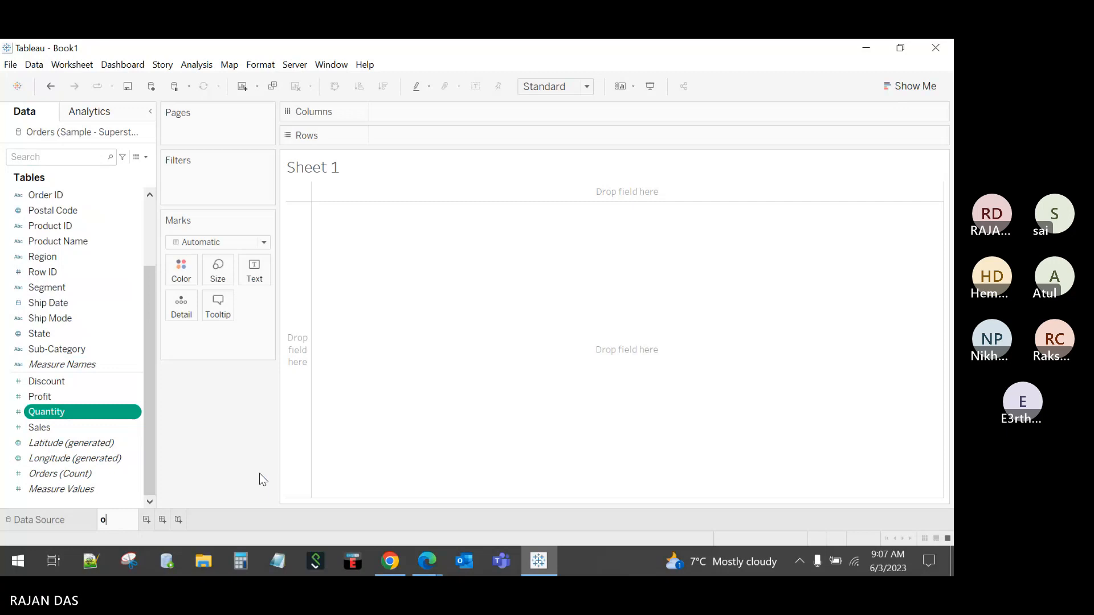
{"action": "type", "text": "nt"}
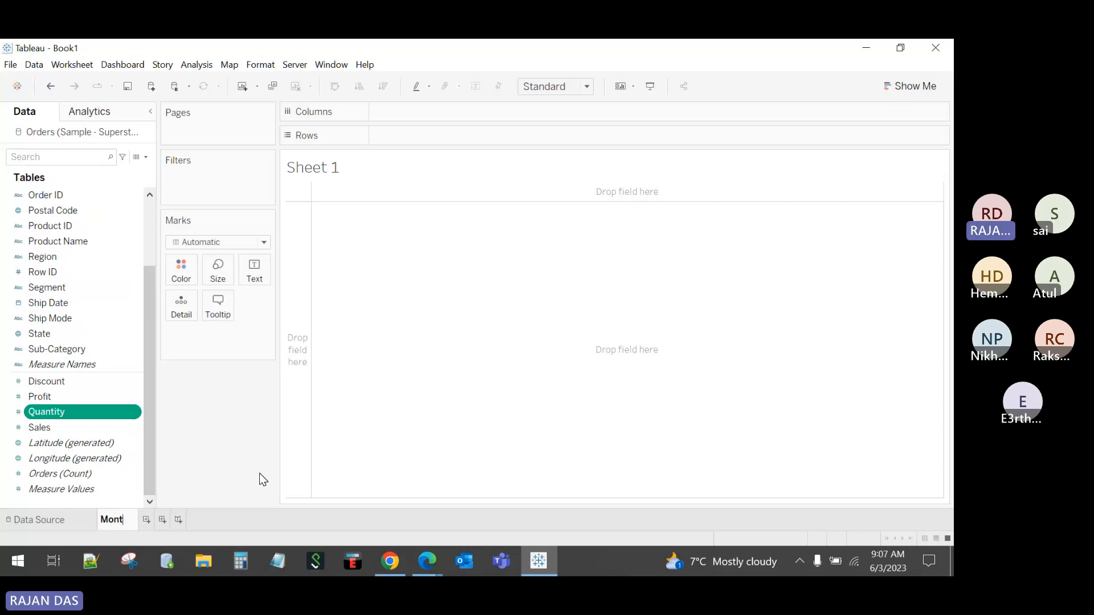
{"action": "type", "text": "hl"}
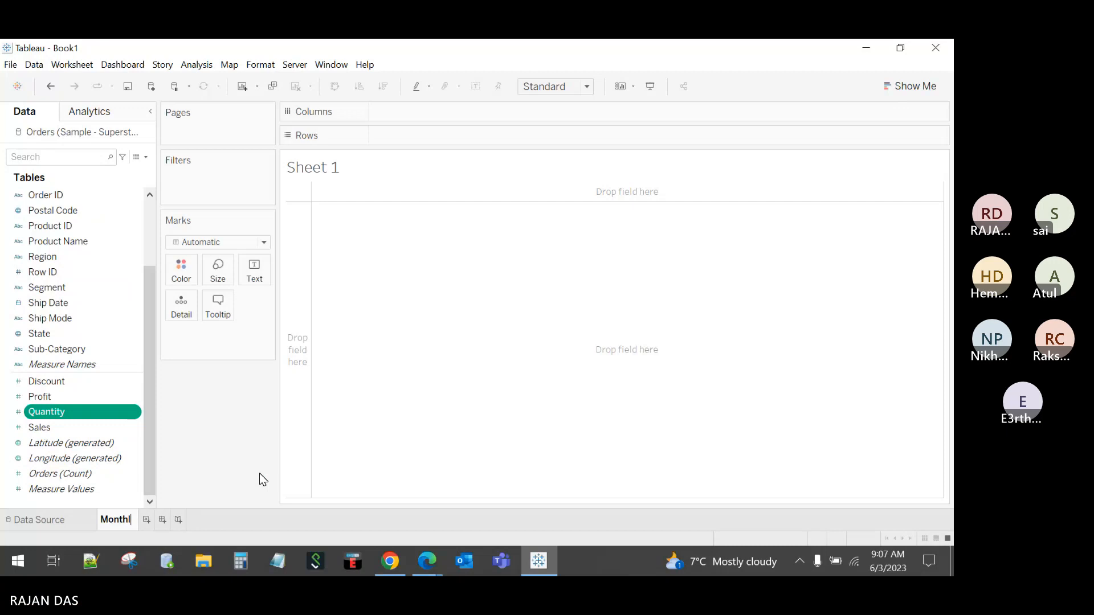
{"action": "type", "text": "y sales"}
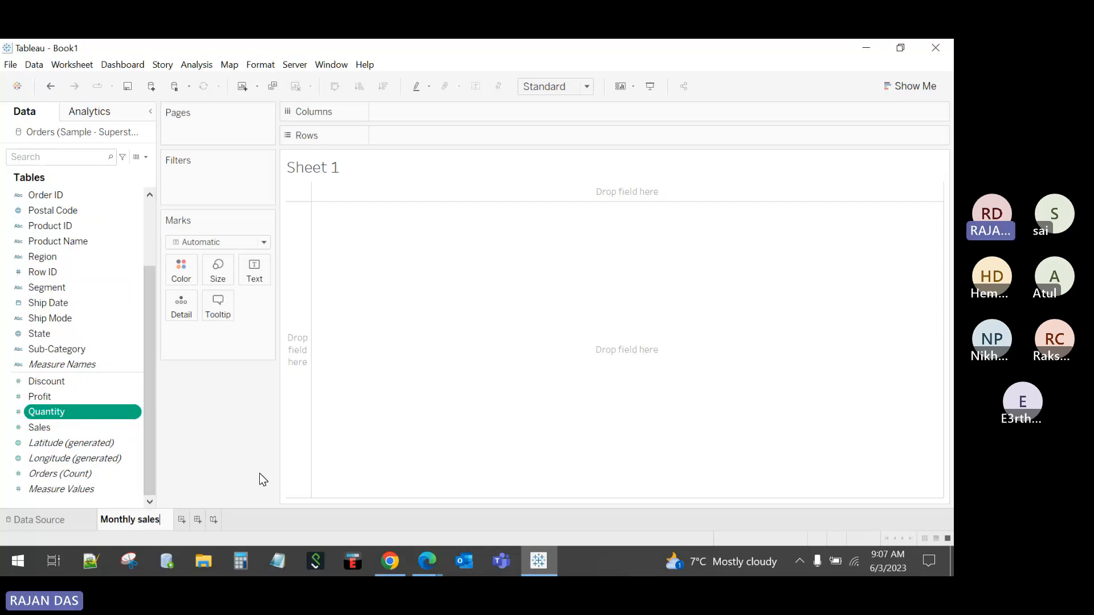
{"action": "key", "text": "Return"}
{"action": "scroll", "coordinate": [94, 254], "scroll_direction": "up", "scroll_amount": 2}
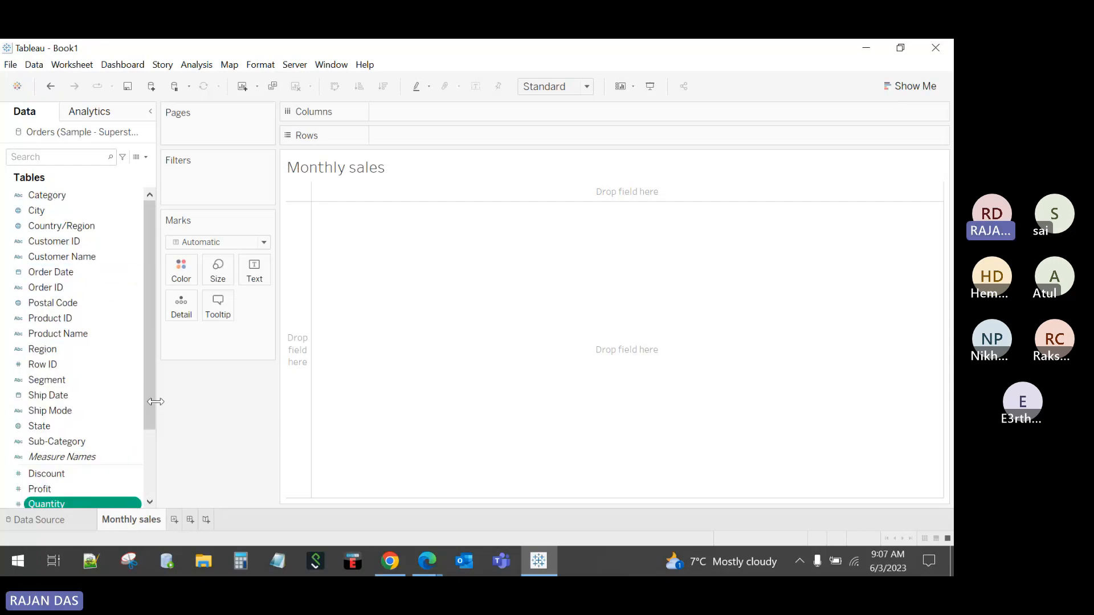
{"action": "left_click_drag", "start_coordinate": [148, 419], "coordinate": [150, 320]}
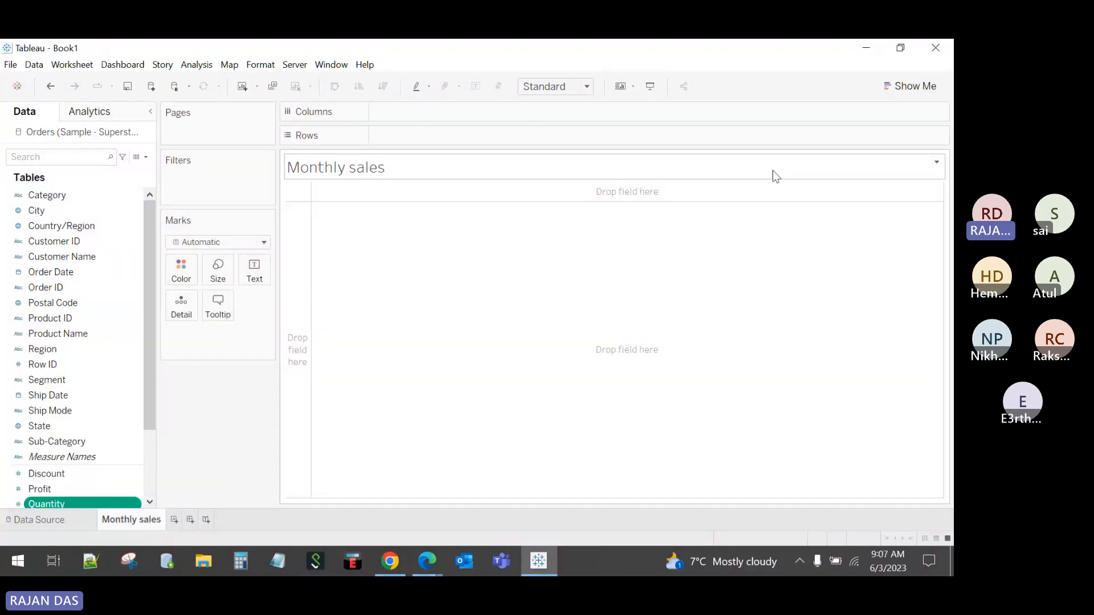
Step: Place Order Date on Columns and switch it from YEAR to MONTH
{"action": "left_click", "coordinate": [893, 82]}
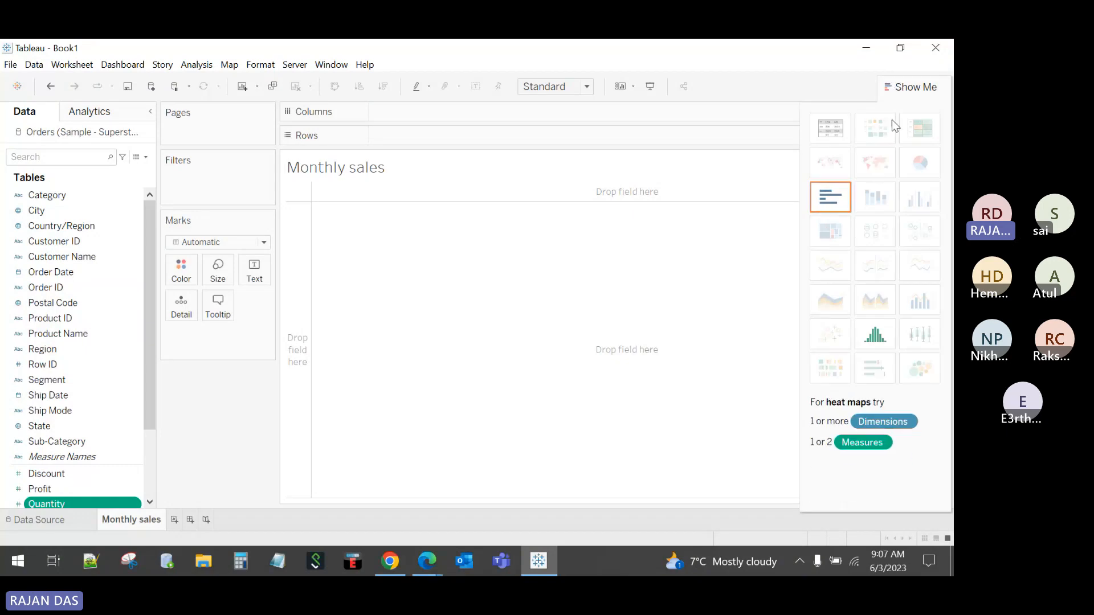
{"action": "left_click", "coordinate": [907, 86]}
{"action": "left_click_drag", "start_coordinate": [39, 278], "coordinate": [389, 112]}
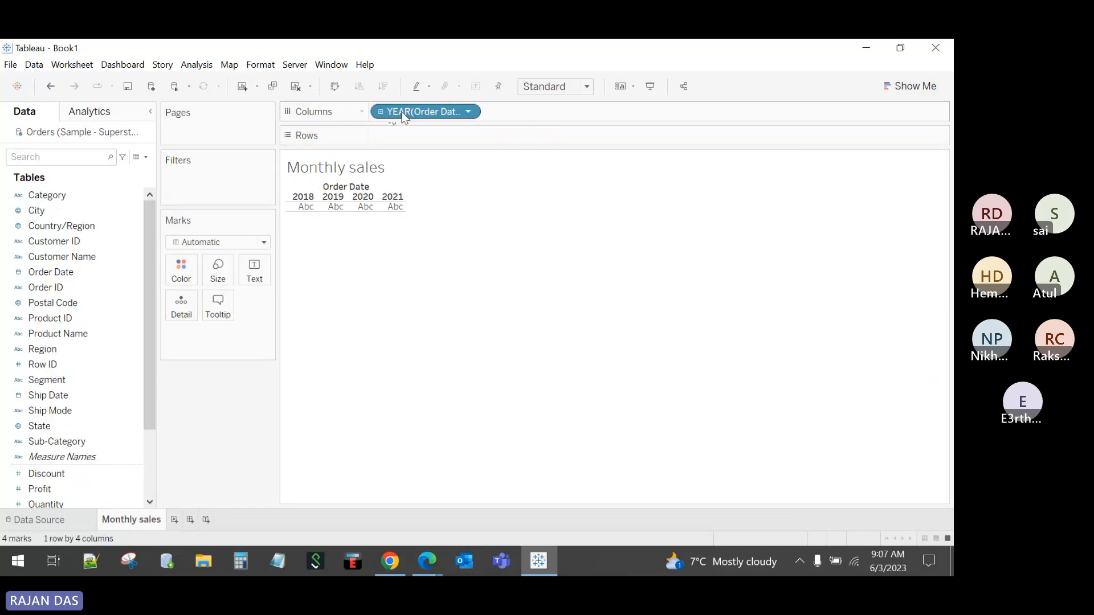
{"action": "right_click", "coordinate": [414, 112]}
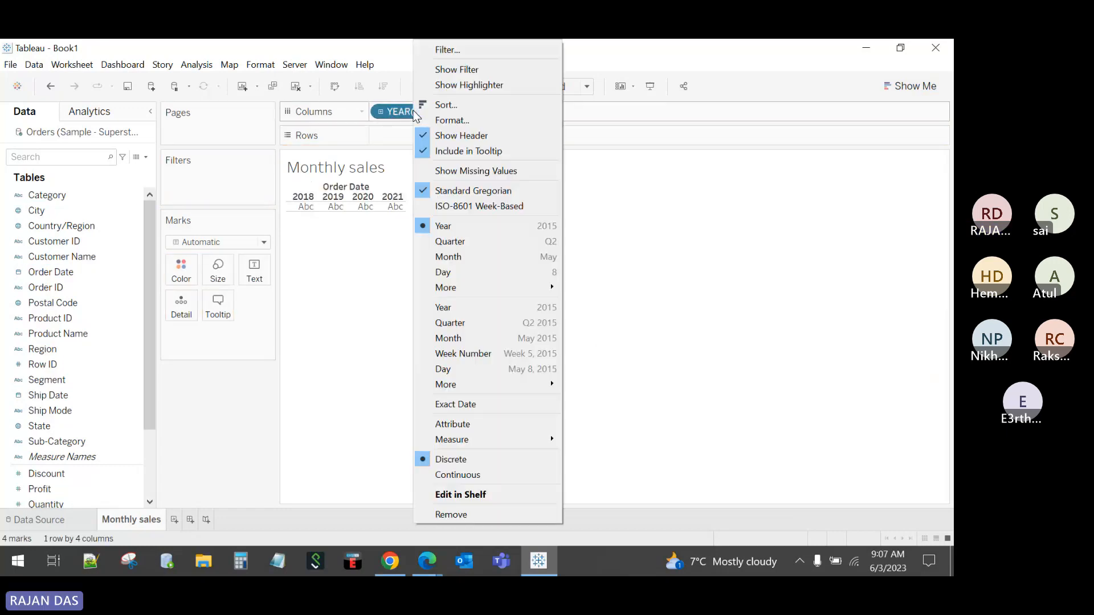
{"action": "left_click", "coordinate": [454, 255]}
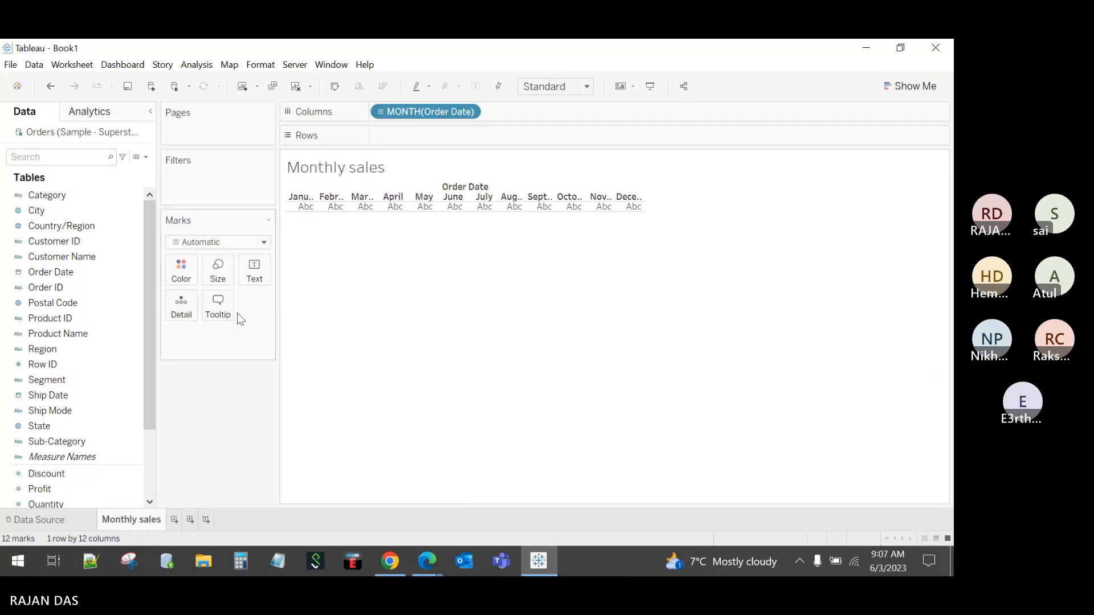
Step: Add SUM(Sales) to Rows and set the view to Entire View, shortening the plot slightly
{"action": "scroll", "coordinate": [76, 429], "scroll_direction": "down", "scroll_amount": 3}
{"action": "left_click_drag", "start_coordinate": [64, 425], "coordinate": [408, 140]}
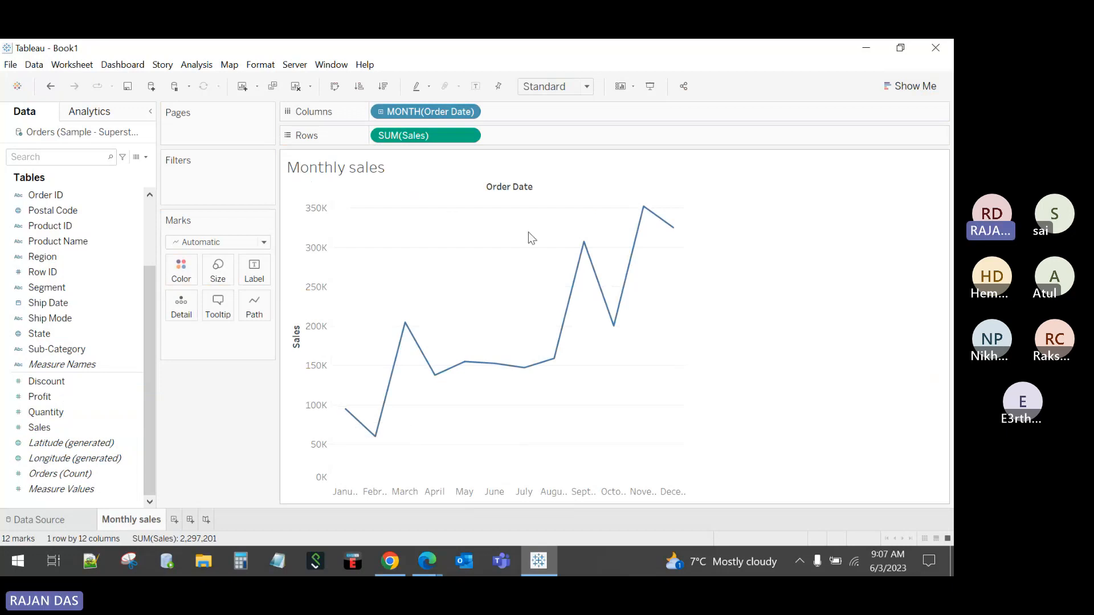
{"action": "left_click", "coordinate": [540, 87]}
{"action": "left_click", "coordinate": [545, 141]}
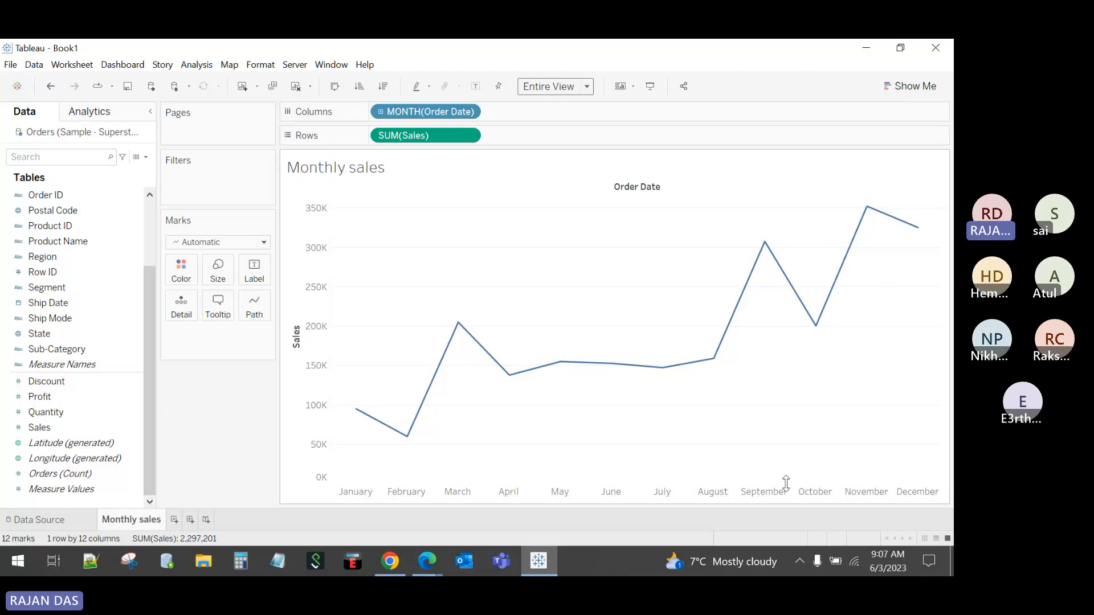
{"action": "left_click_drag", "start_coordinate": [786, 483], "coordinate": [788, 480]}
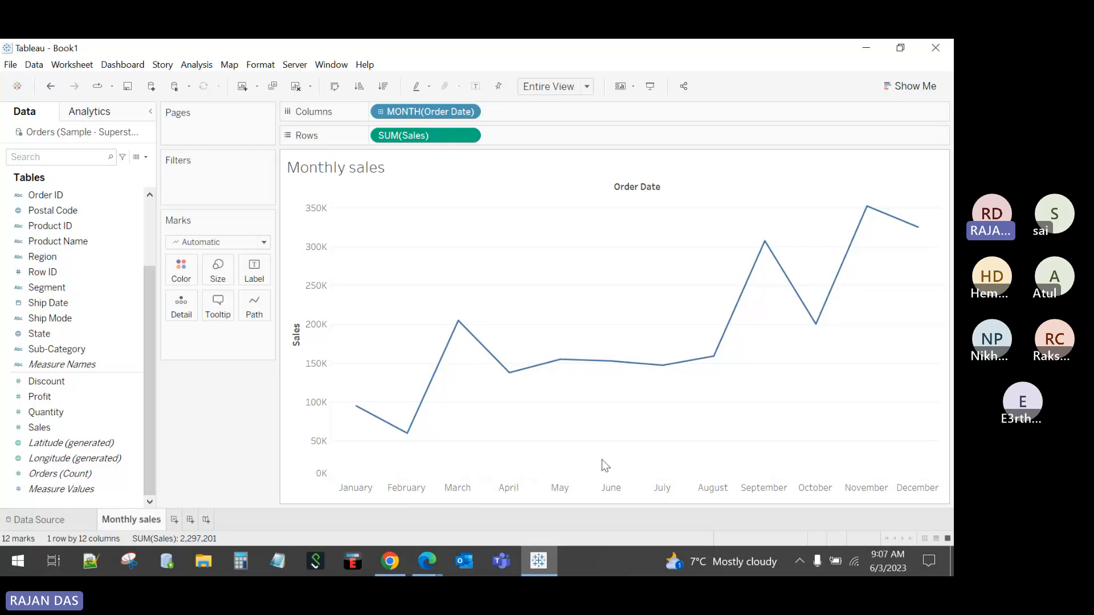
Step: Format the month header dates as Abbreviation so labels read Jan, Feb, Mar
{"action": "right_click", "coordinate": [608, 489]}
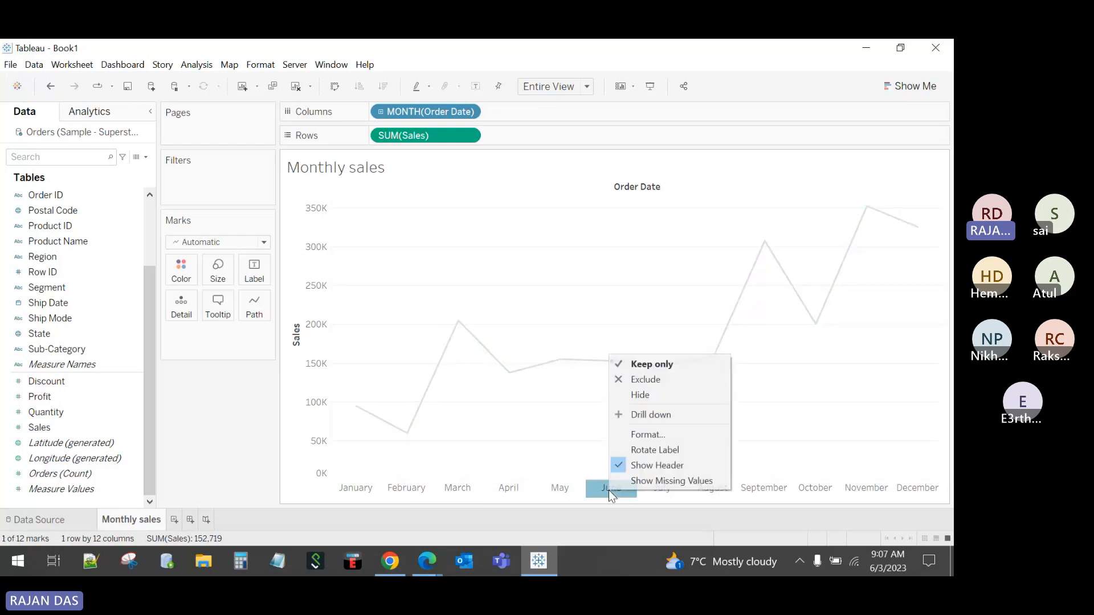
{"action": "left_click", "coordinate": [638, 437]}
{"action": "left_click", "coordinate": [116, 241]}
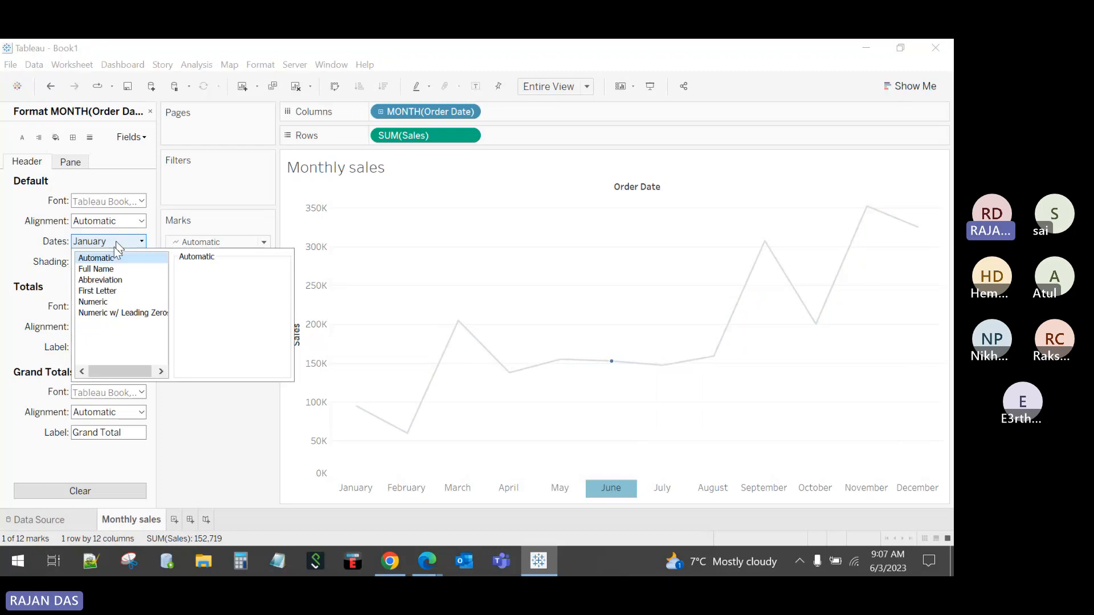
{"action": "left_click", "coordinate": [106, 281]}
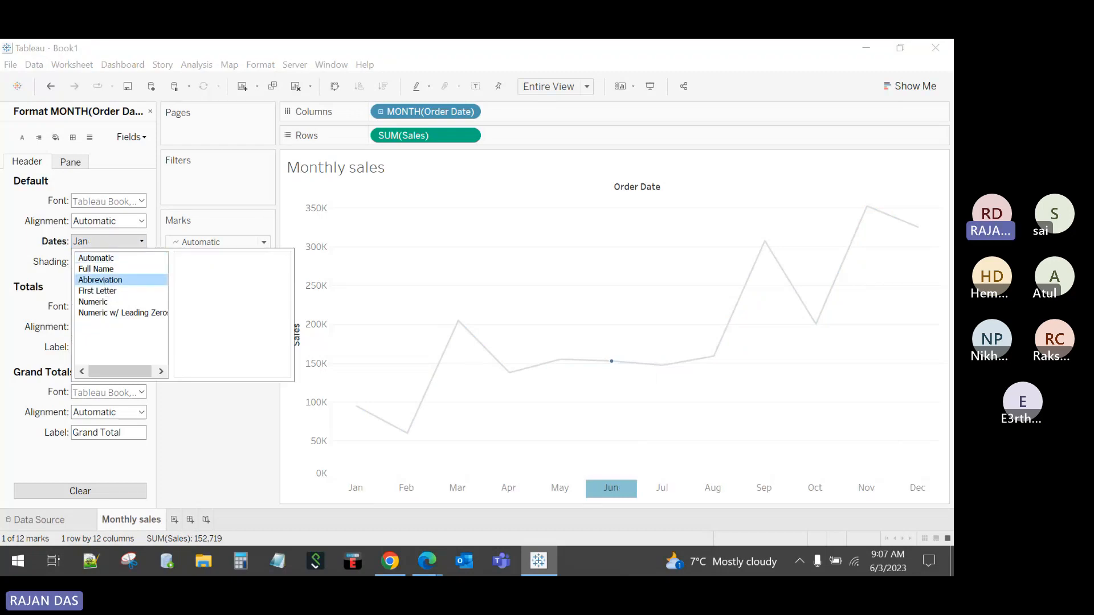
{"action": "left_click", "coordinate": [151, 111]}
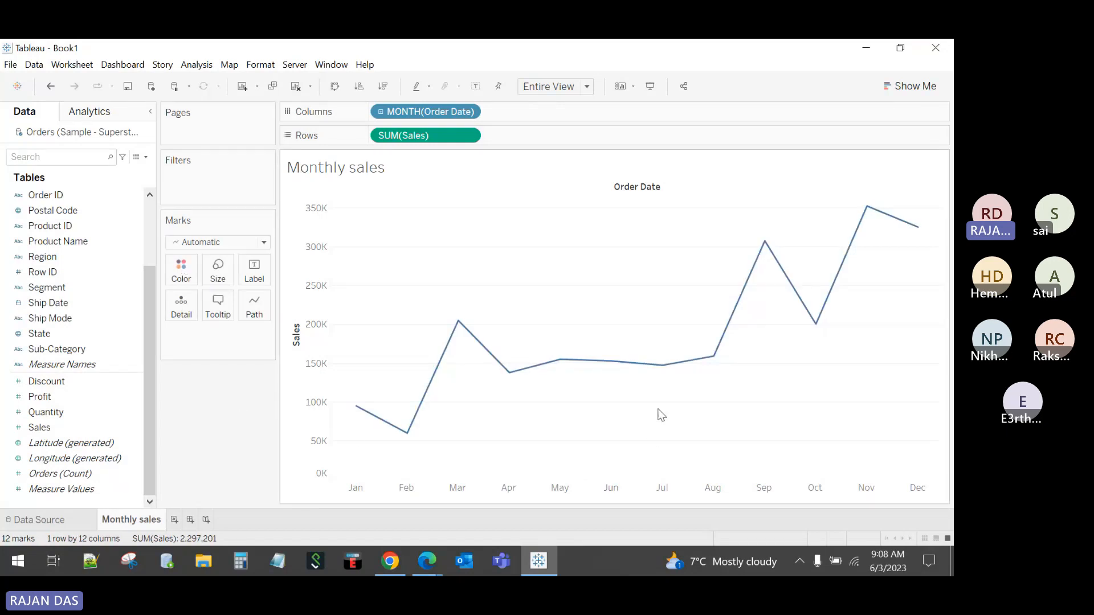
{"action": "mouse_move", "coordinate": [373, 423]}
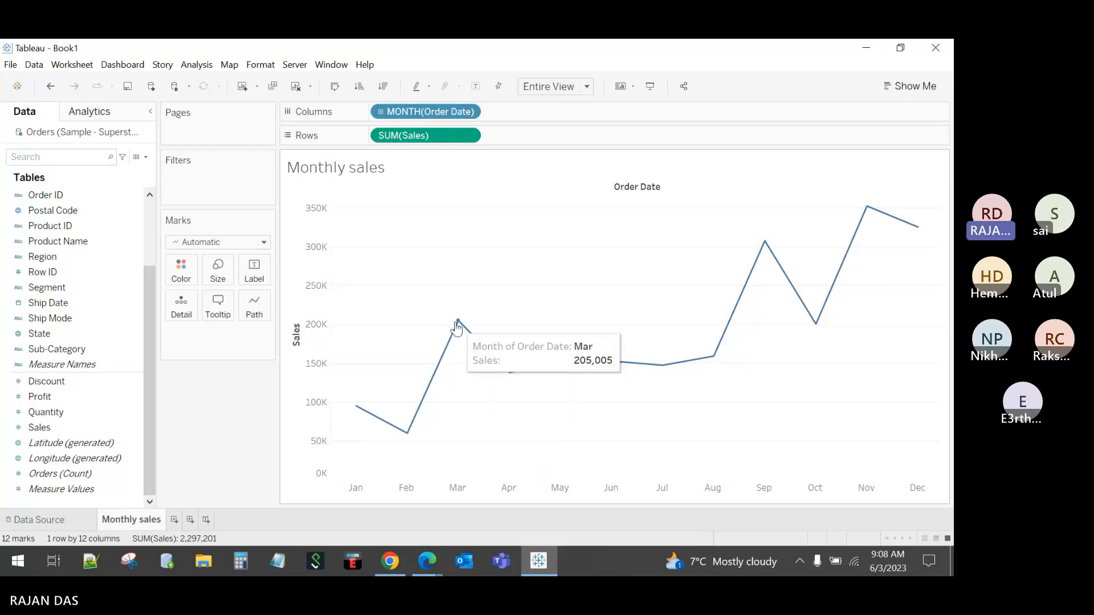
{"action": "mouse_move", "coordinate": [514, 375]}
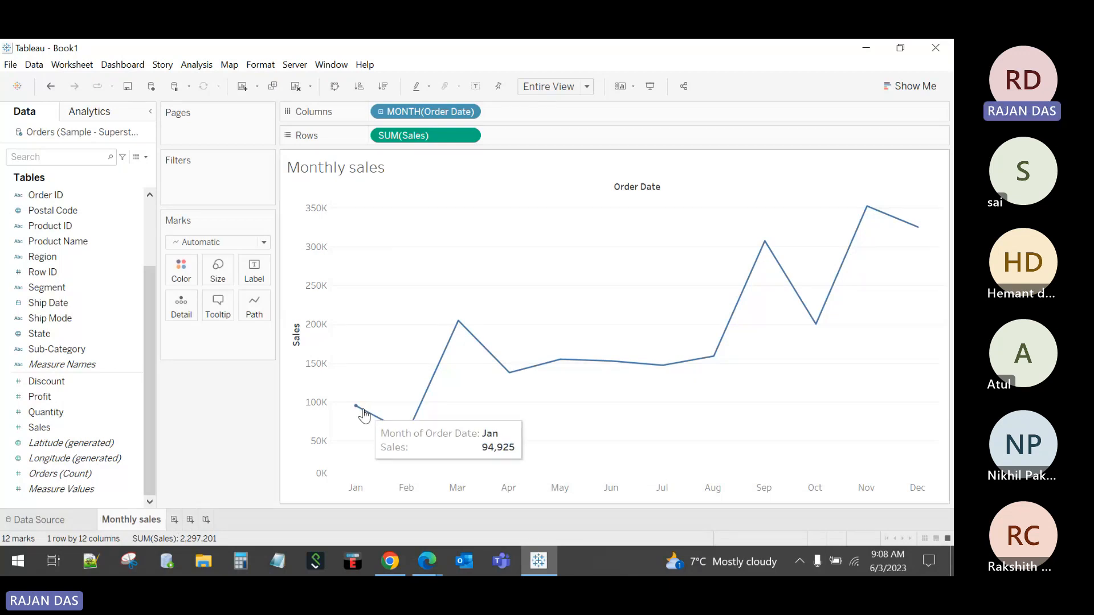
Step: Create Sheet 2 with YEAR and MONTH of Order Date on Rows, dropping the Quarter level
{"action": "left_click", "coordinate": [175, 519]}
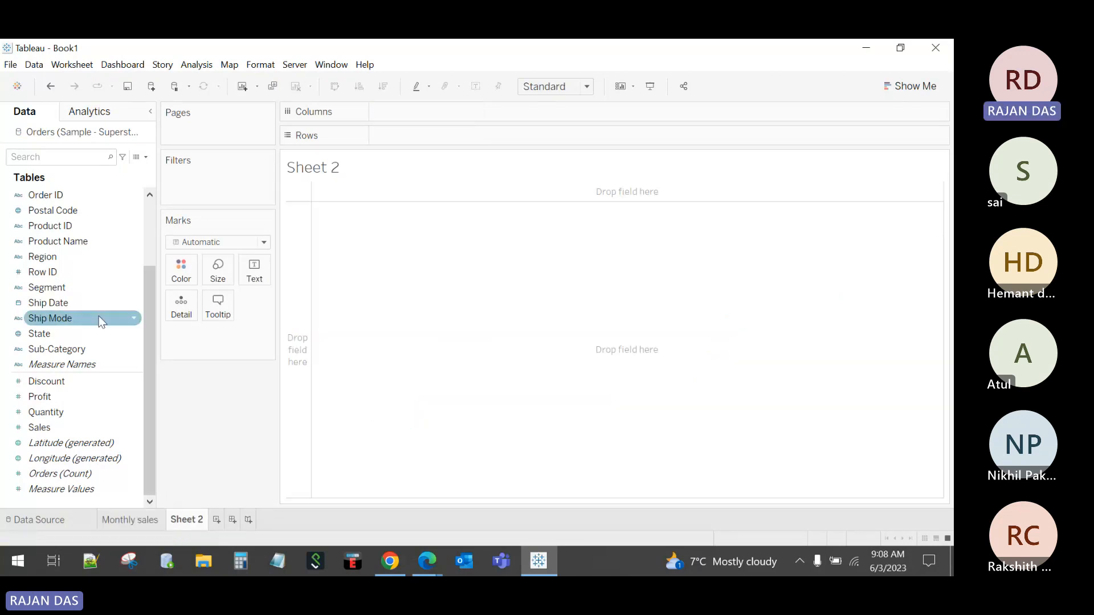
{"action": "scroll", "coordinate": [54, 233], "scroll_direction": "up", "scroll_amount": 2}
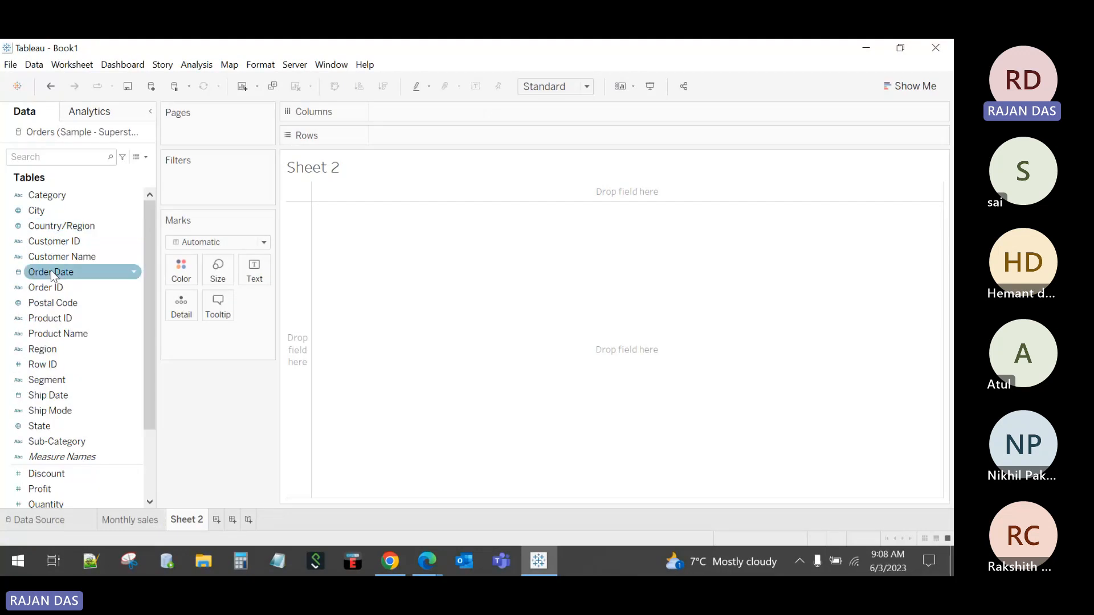
{"action": "left_click_drag", "start_coordinate": [50, 271], "coordinate": [401, 134]}
{"action": "left_click", "coordinate": [381, 135]}
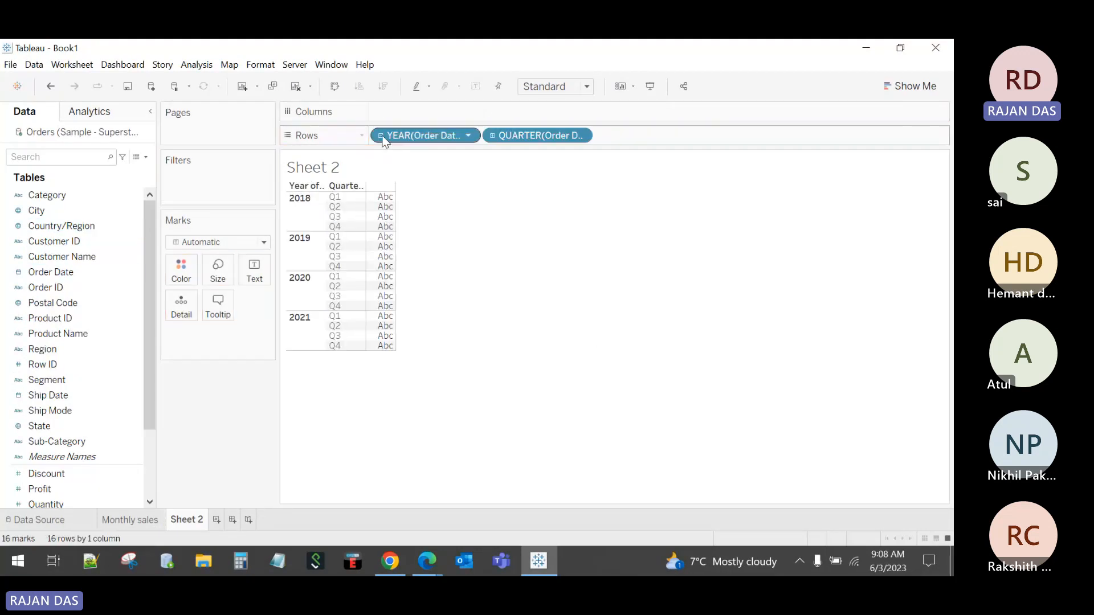
{"action": "left_click", "coordinate": [493, 136]}
{"action": "left_click_drag", "start_coordinate": [513, 136], "coordinate": [501, 51]}
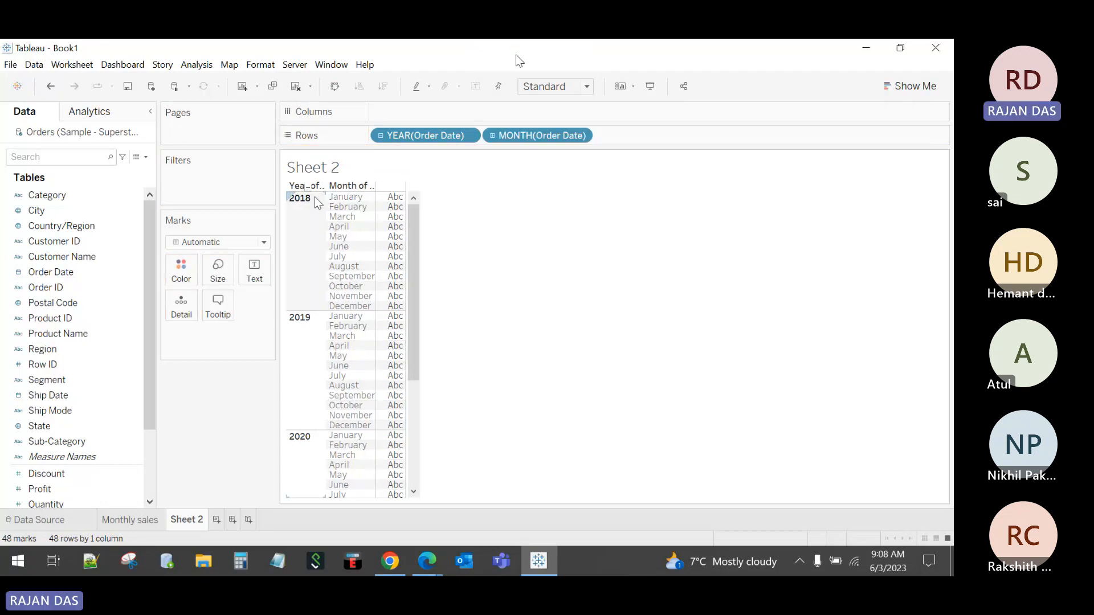
Step: Drop Sales on Text and move MONTH ahead of YEAR in the table
{"action": "left_click", "coordinate": [55, 302]}
{"action": "scroll", "coordinate": [71, 425], "scroll_direction": "down", "scroll_amount": 1}
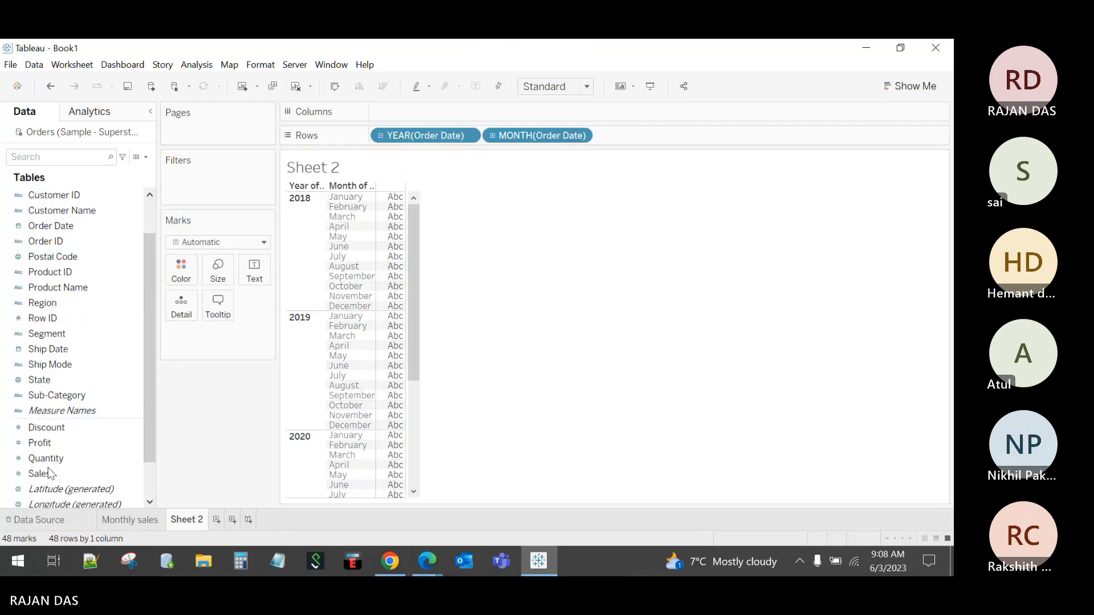
{"action": "left_click_drag", "start_coordinate": [51, 473], "coordinate": [255, 272]}
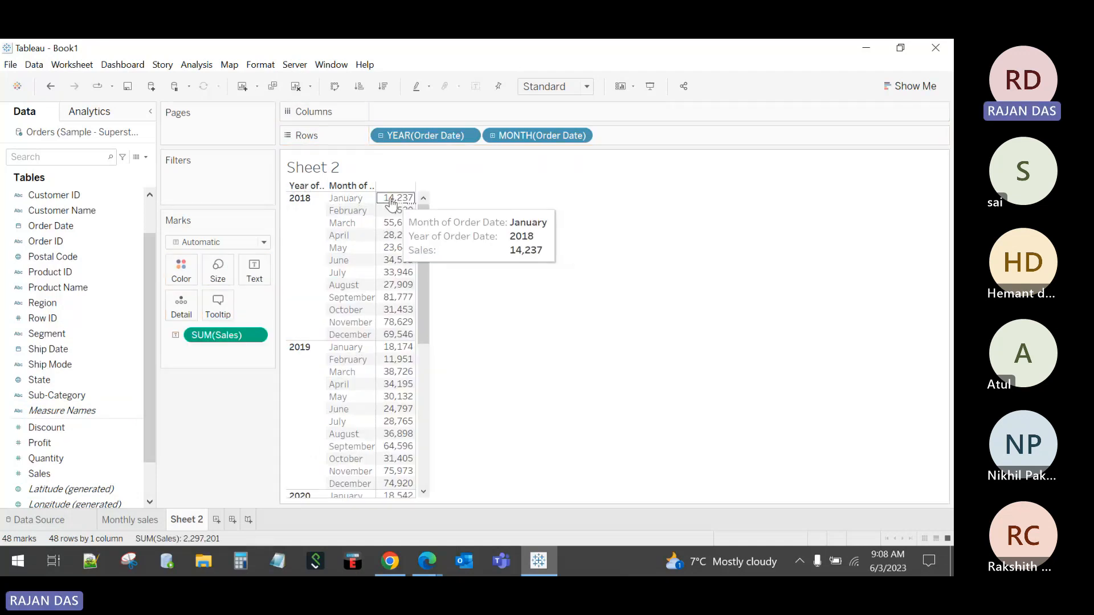
{"action": "mouse_move", "coordinate": [389, 355]}
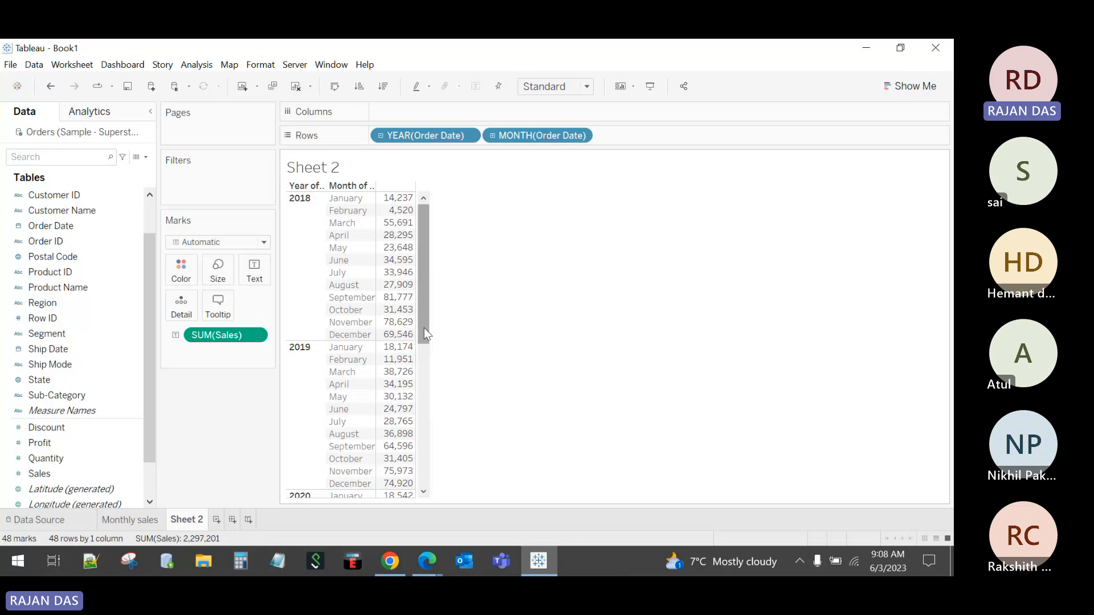
{"action": "scroll", "coordinate": [424, 327], "scroll_direction": "down", "scroll_amount": 5}
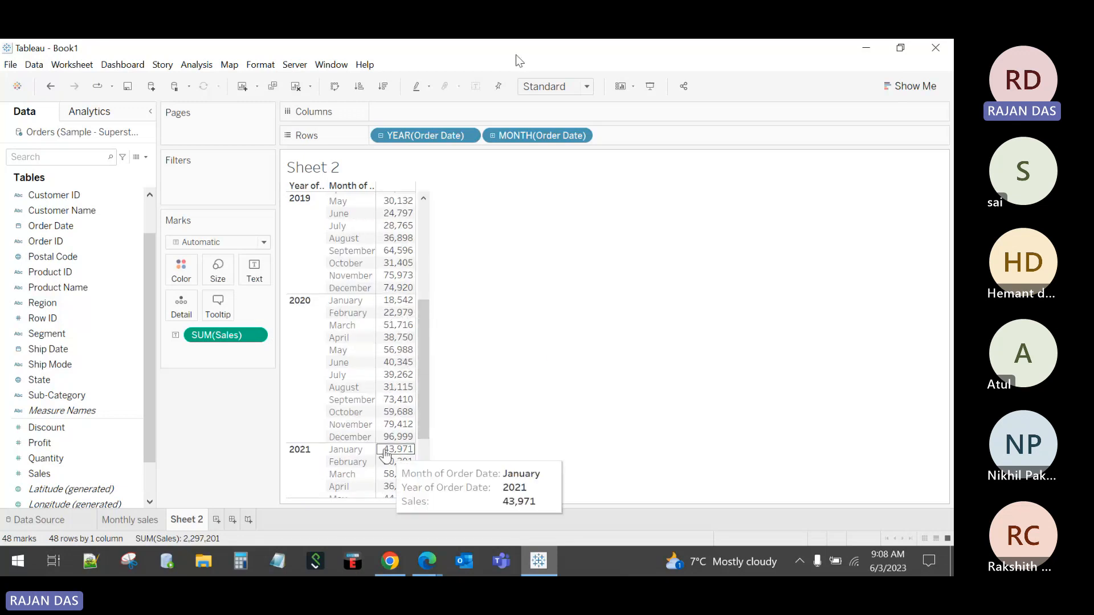
{"action": "scroll", "coordinate": [421, 424], "scroll_direction": "down", "scroll_amount": 2}
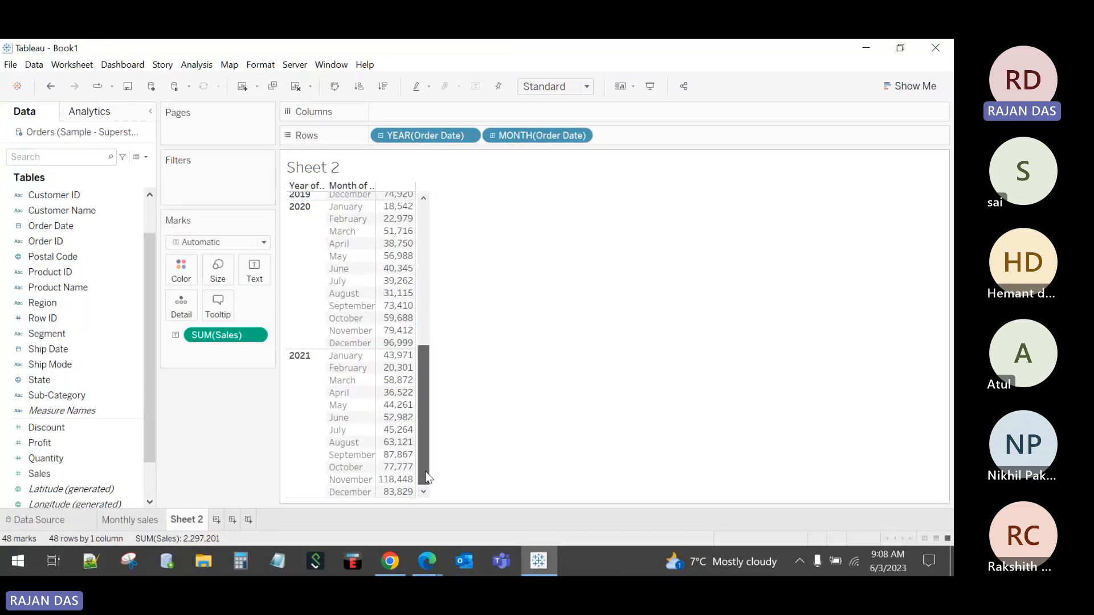
{"action": "left_click_drag", "start_coordinate": [430, 136], "coordinate": [654, 140]}
Step: Select the January sales values for 2018–2021, then go back to Monthly sales
{"action": "scroll", "coordinate": [448, 234], "scroll_direction": "up", "scroll_amount": 5}
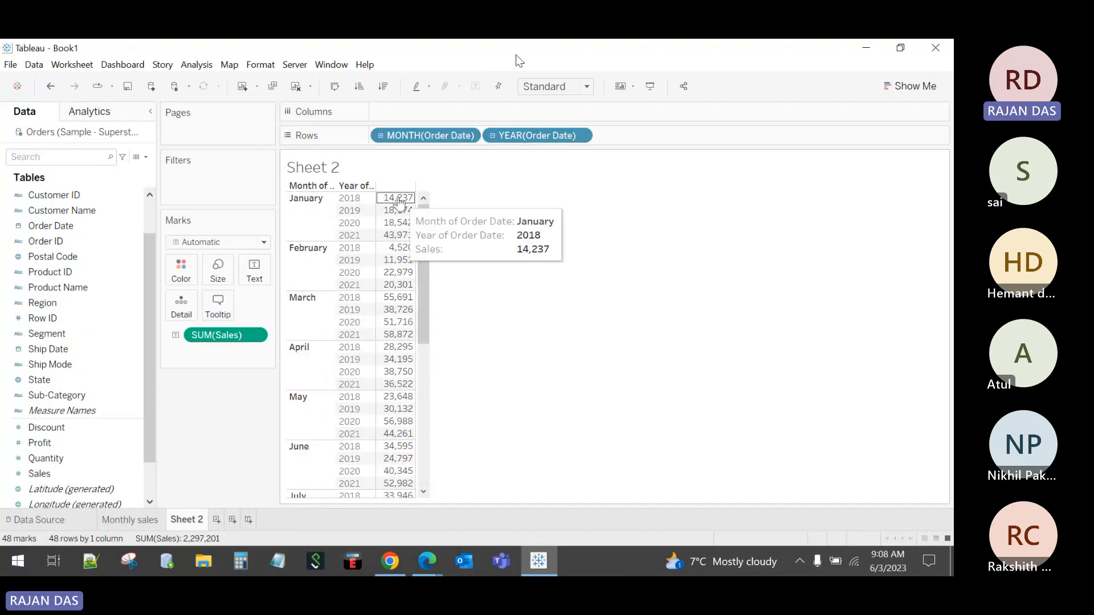
{"action": "left_click_drag", "start_coordinate": [398, 198], "coordinate": [403, 244]}
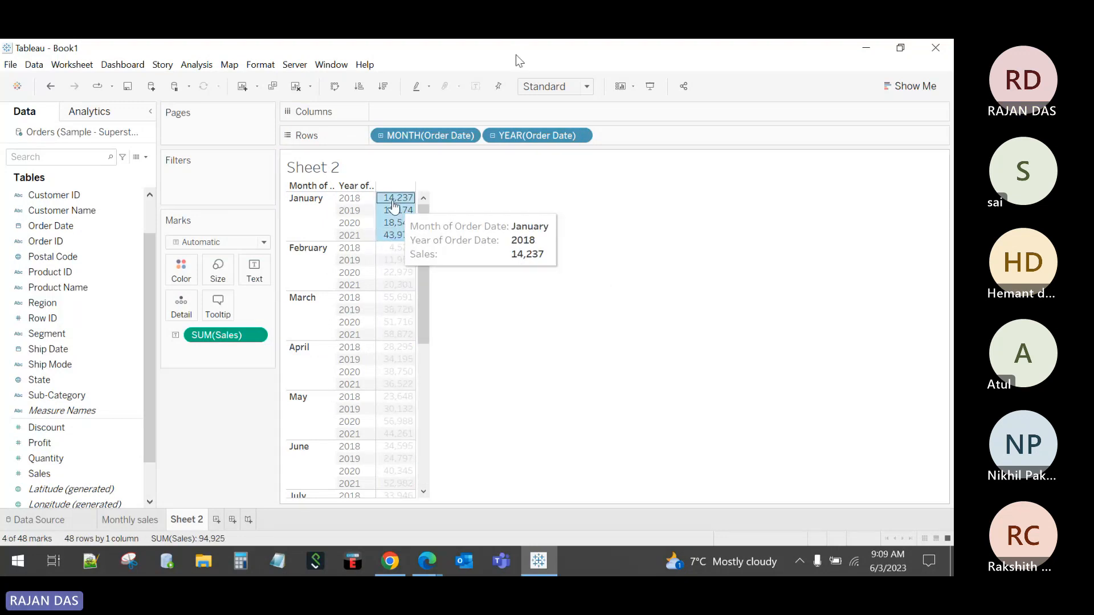
{"action": "left_click", "coordinate": [392, 201]}
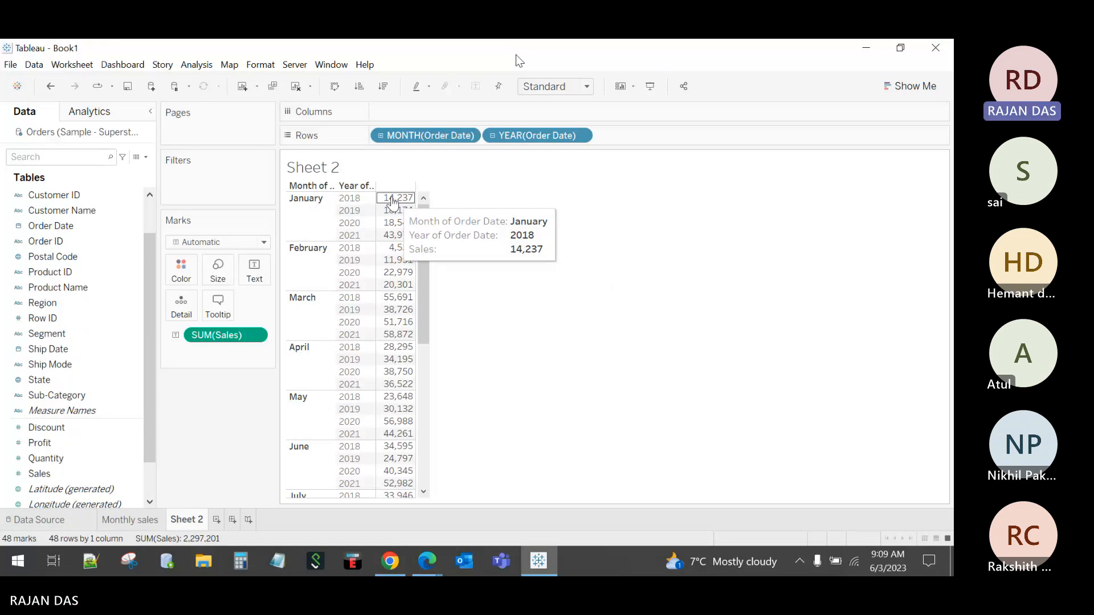
{"action": "left_click_drag", "start_coordinate": [392, 201], "coordinate": [401, 237]}
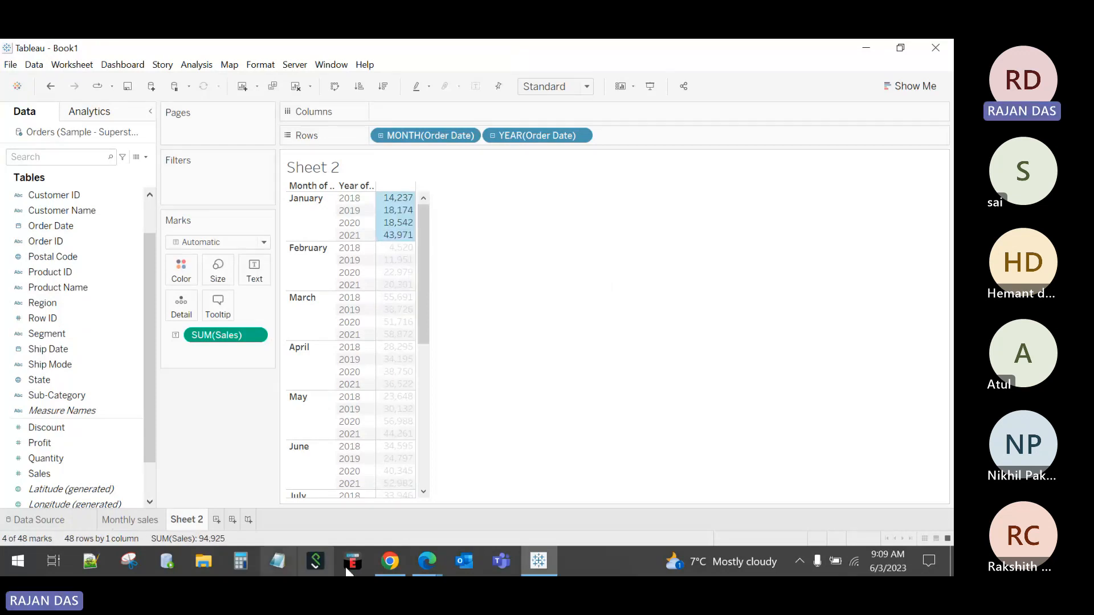
{"action": "left_click", "coordinate": [146, 520]}
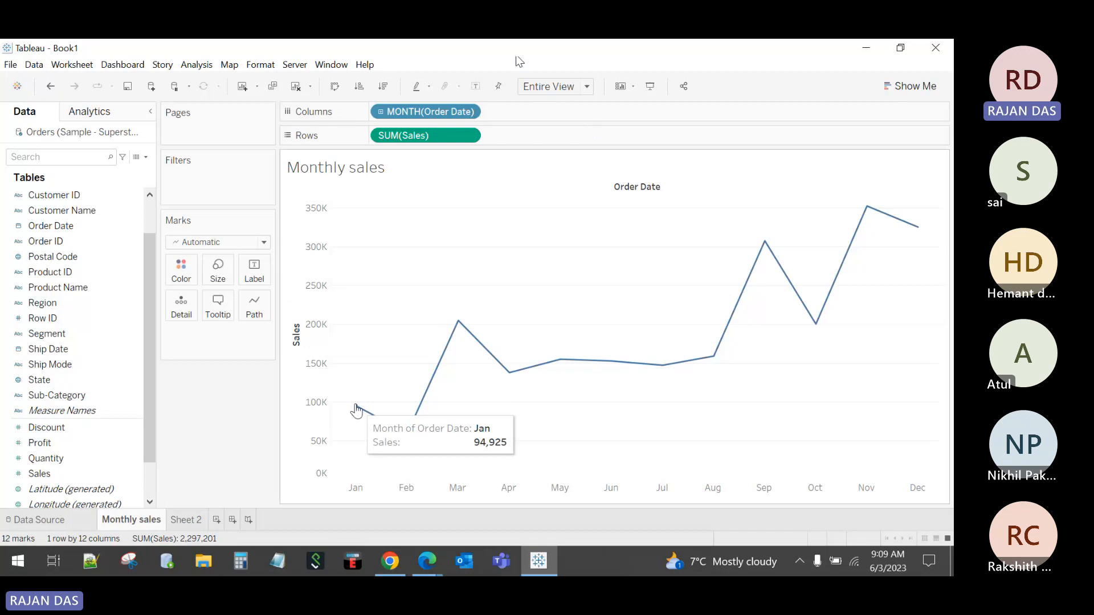
Step: Switch to the Teams meeting and admit all the guests waiting in the lobby
{"action": "left_click", "coordinate": [427, 561]}
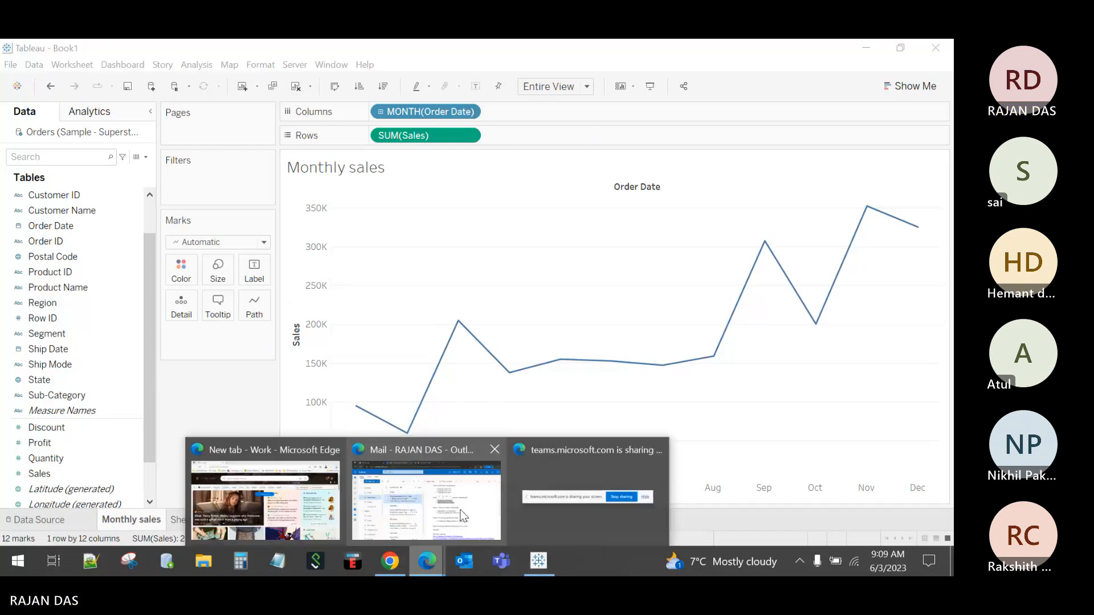
{"action": "left_click", "coordinate": [462, 516]}
{"action": "left_click", "coordinate": [465, 52]}
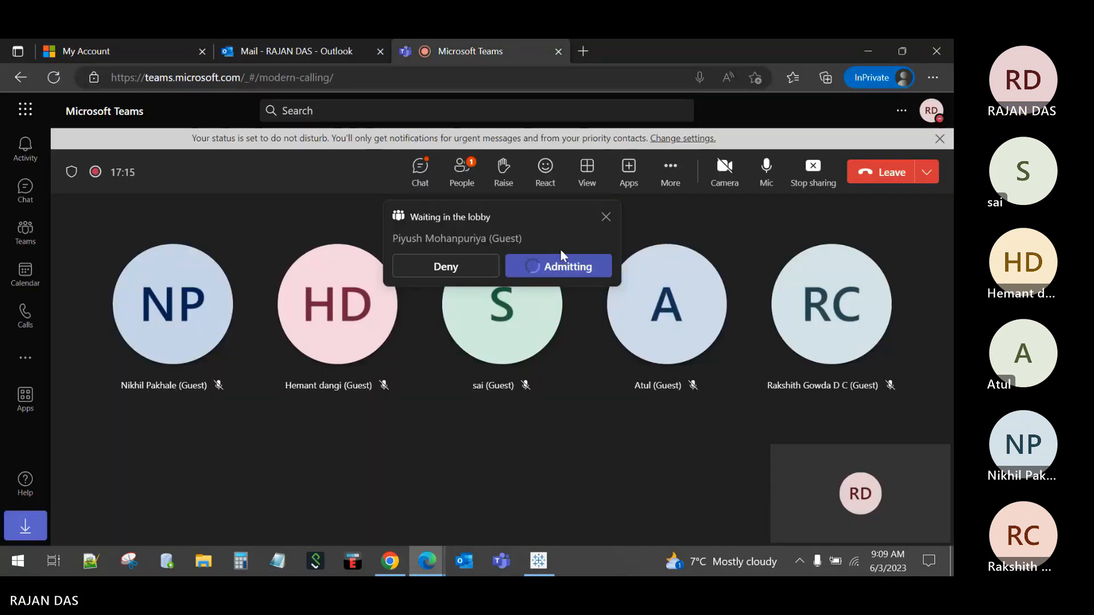
{"action": "left_click", "coordinate": [543, 269]}
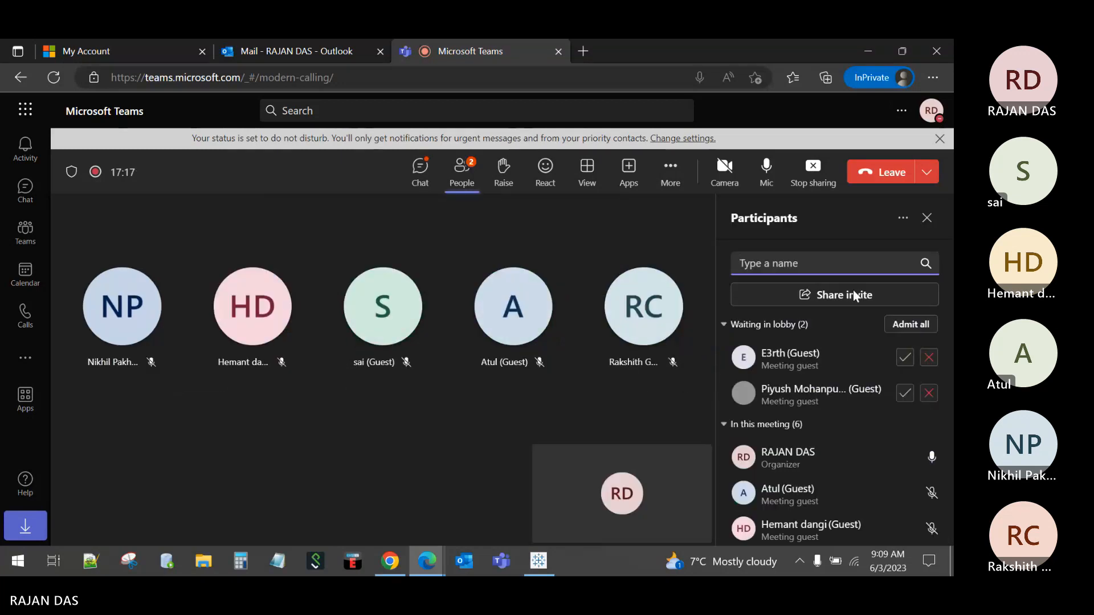
{"action": "left_click", "coordinate": [902, 326]}
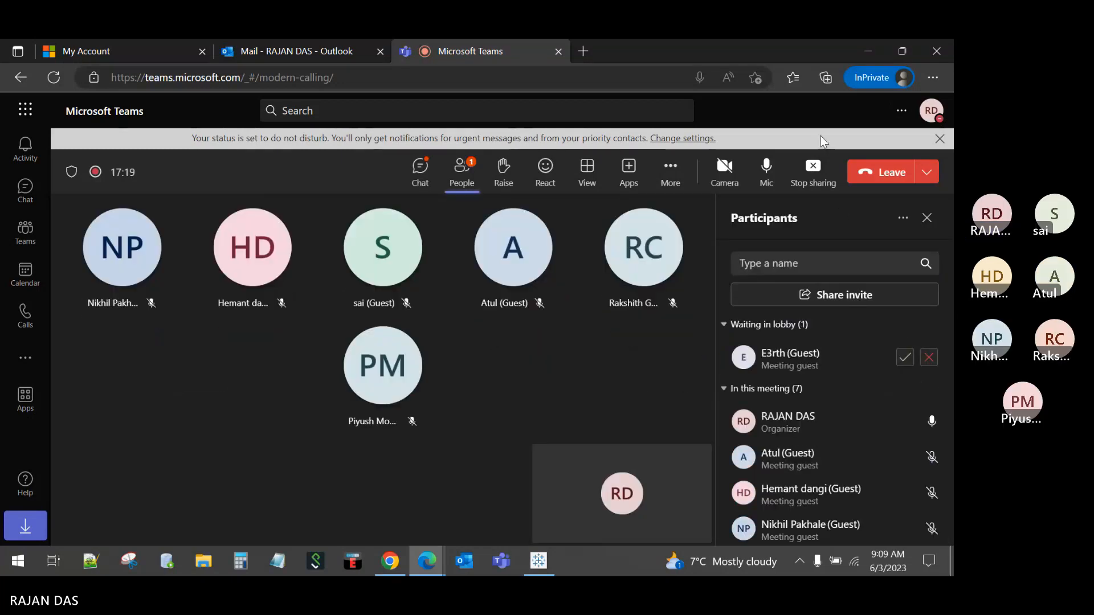
{"action": "left_click", "coordinate": [902, 356]}
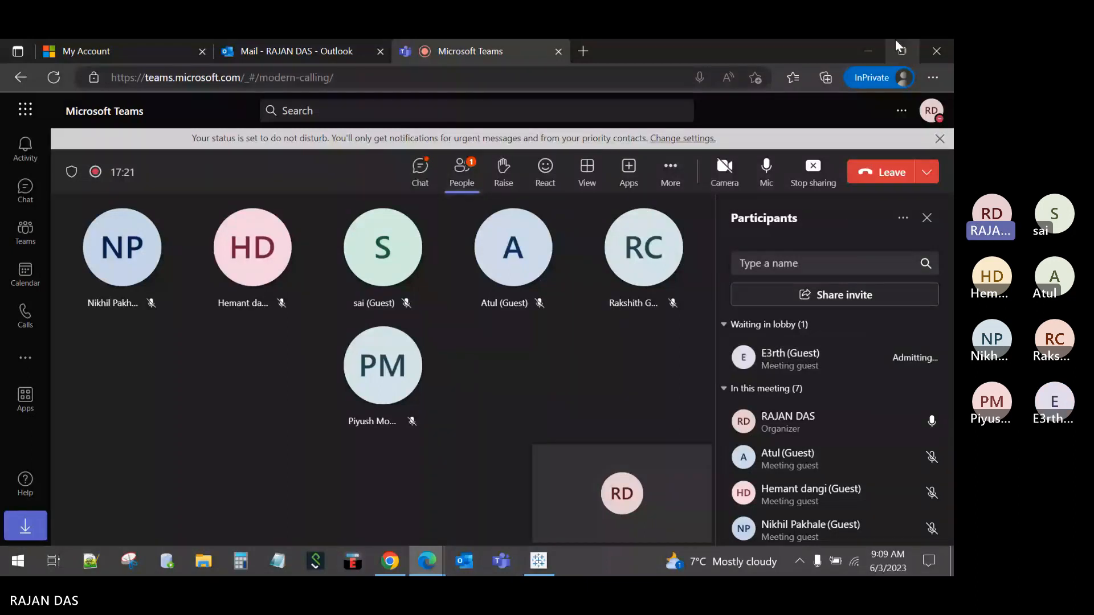
{"action": "left_click", "coordinate": [870, 52]}
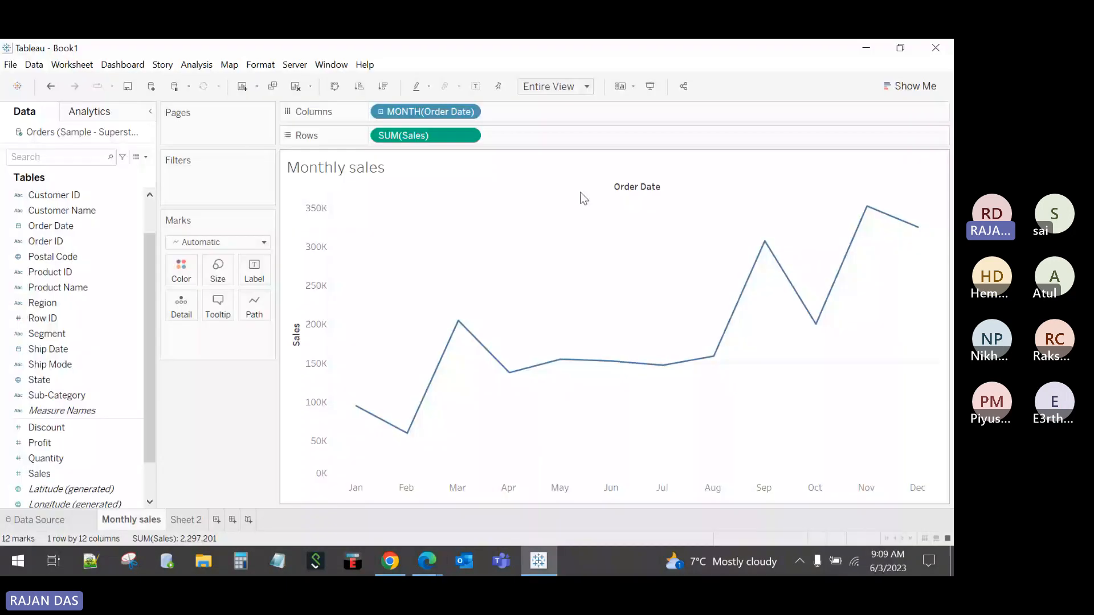
{"action": "mouse_move", "coordinate": [357, 417]}
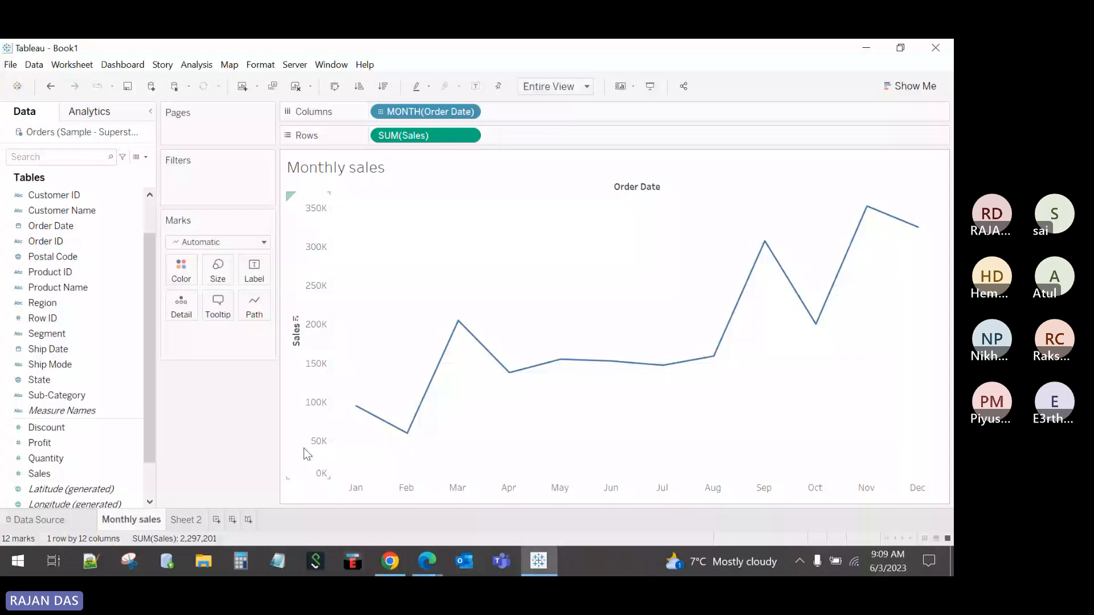
{"action": "left_click", "coordinate": [186, 520]}
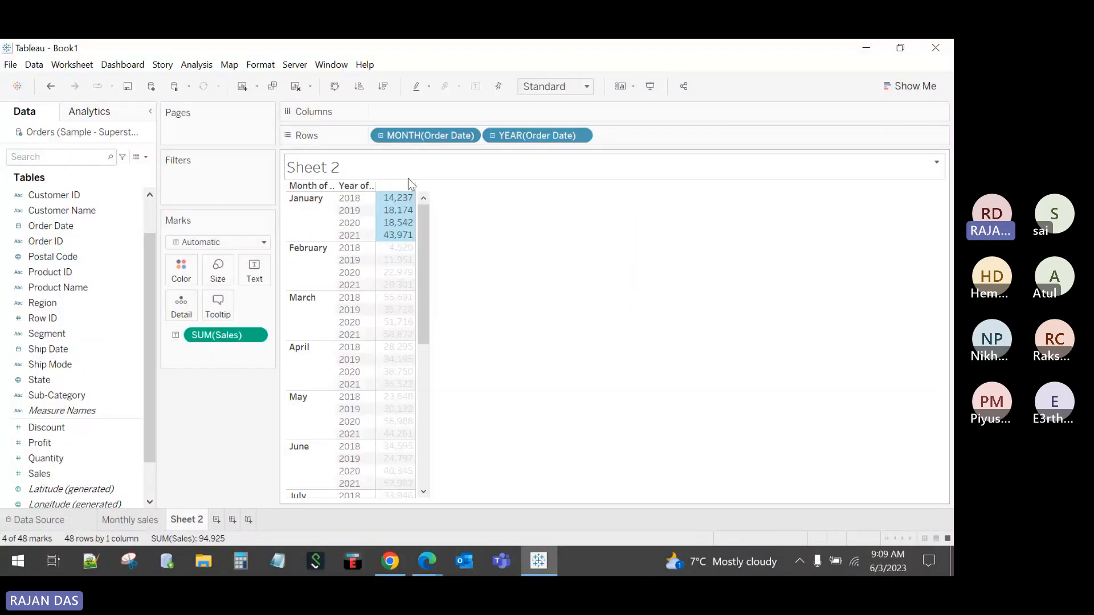
{"action": "left_click", "coordinate": [408, 179]}
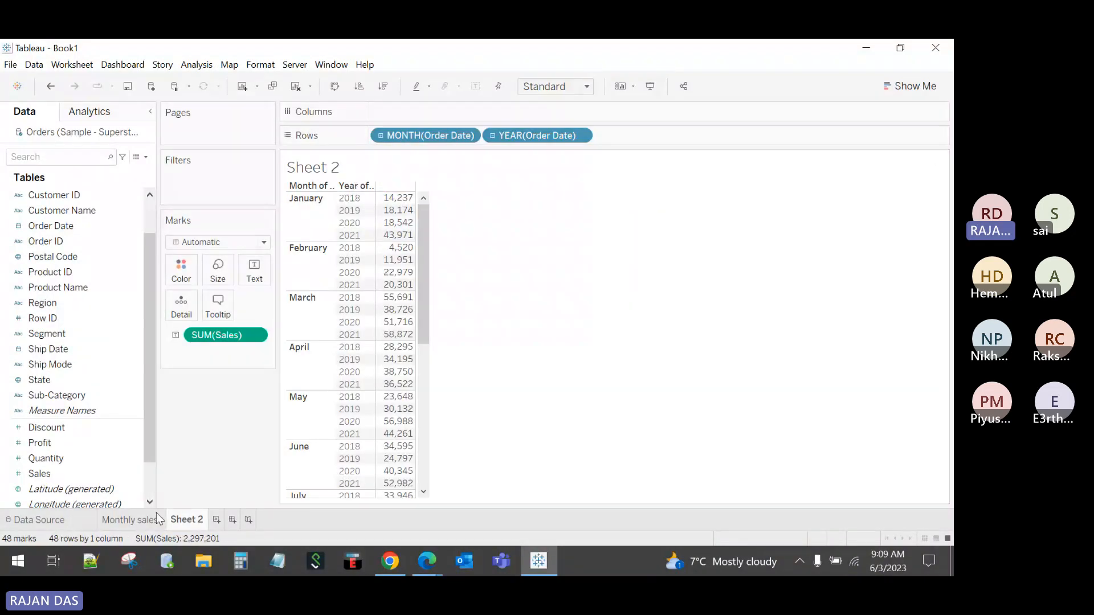
{"action": "left_click", "coordinate": [131, 520]}
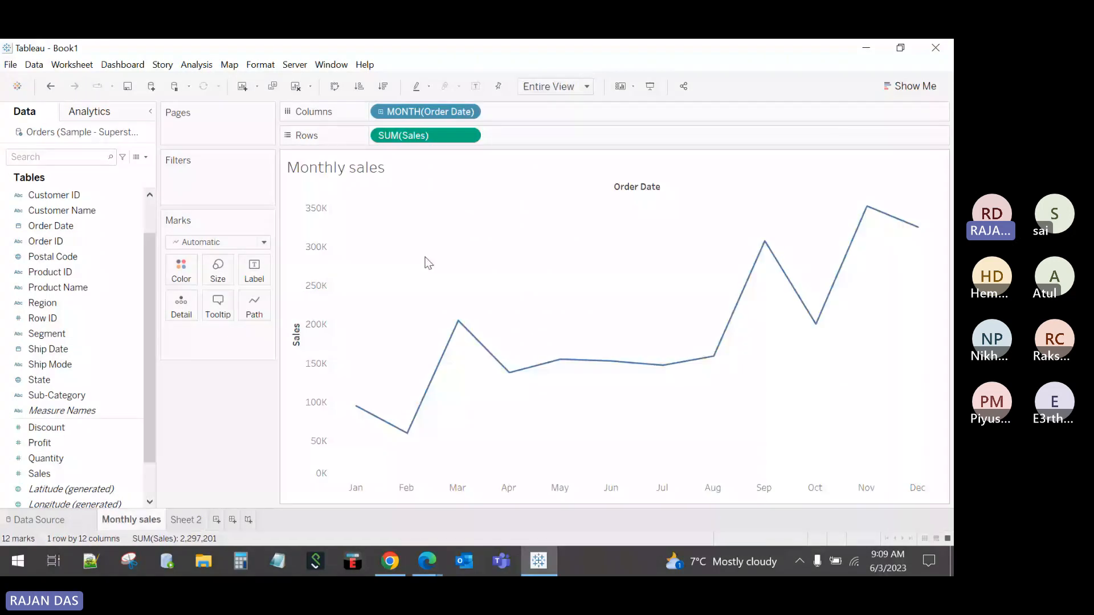
Step: Convert MONTH(Order Date) to a continuous month-by-year timeline spanning 2018–2021
{"action": "right_click", "coordinate": [436, 114]}
{"action": "left_click", "coordinate": [501, 489]}
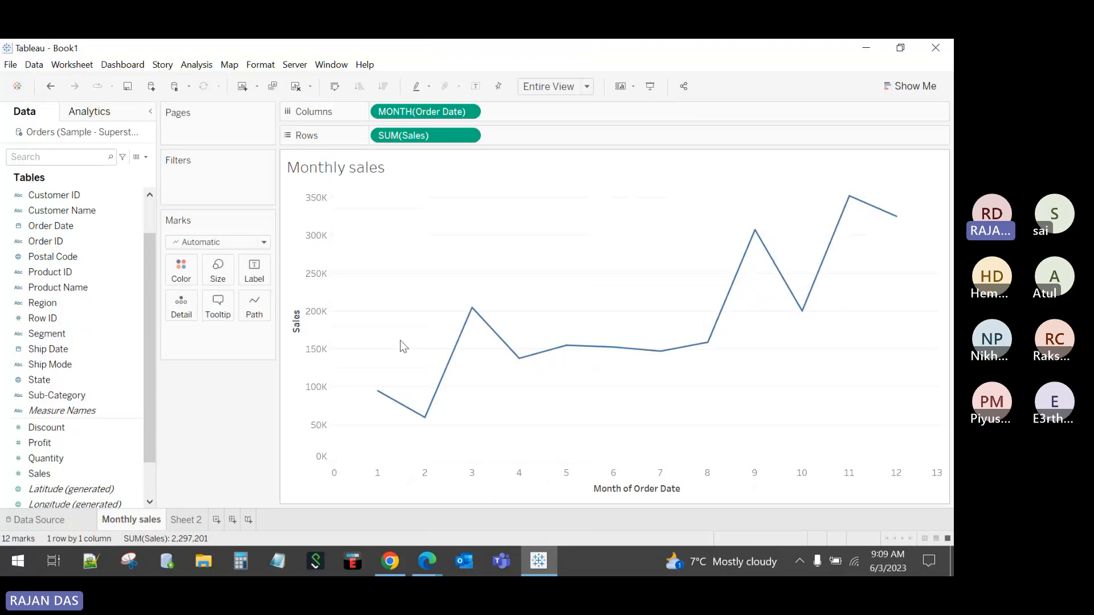
{"action": "right_click", "coordinate": [413, 110]}
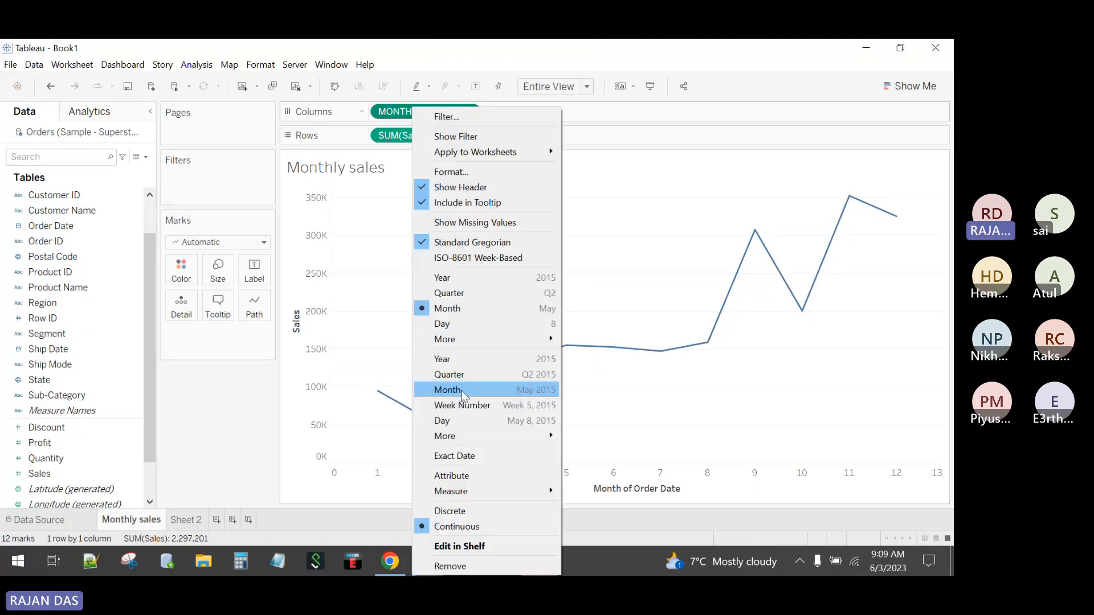
{"action": "left_click", "coordinate": [460, 390]}
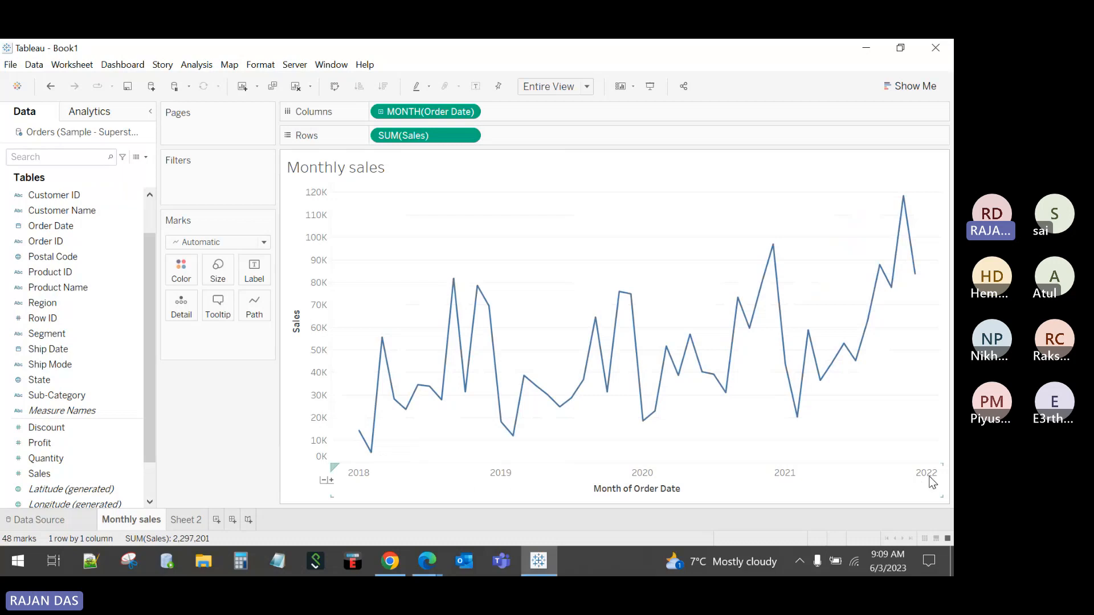
{"action": "mouse_move", "coordinate": [372, 451]}
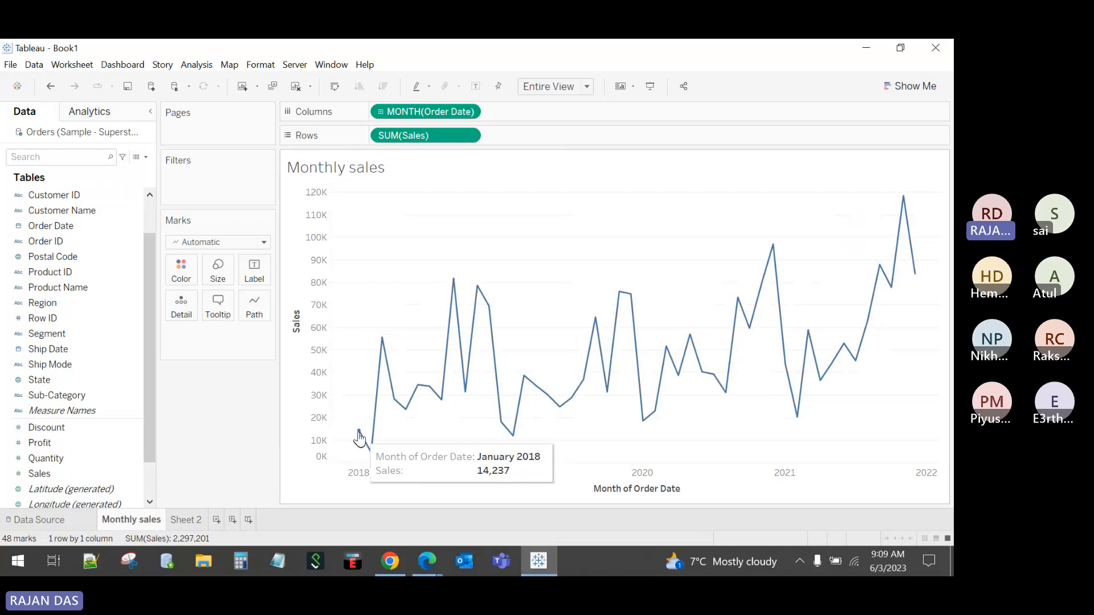
{"action": "mouse_move", "coordinate": [501, 428]}
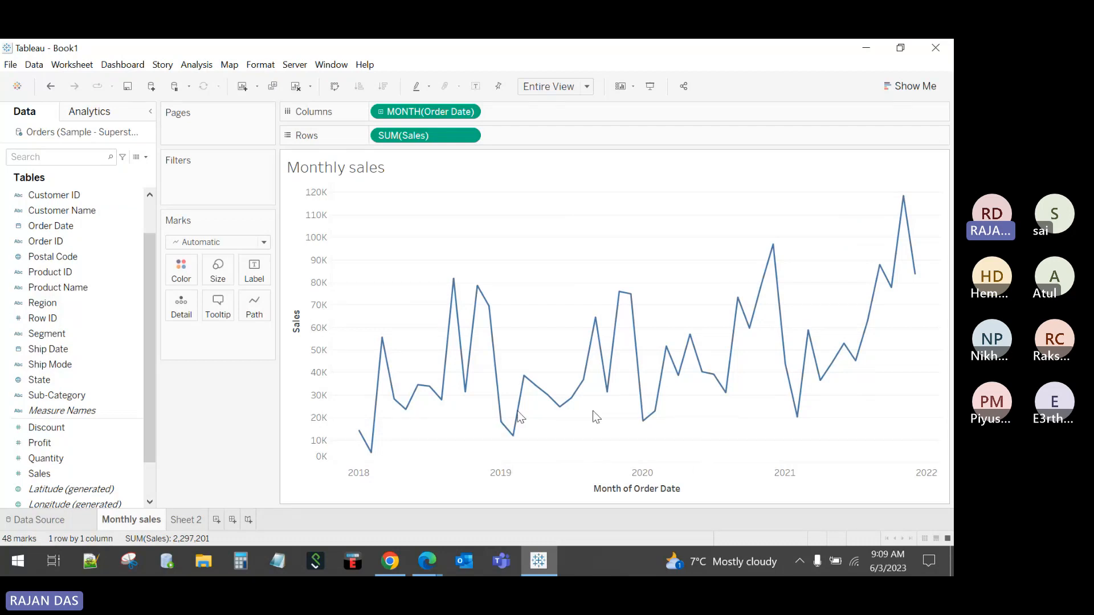
Step: Switch the field back to discrete Month, giving twelve marks January to December
{"action": "right_click", "coordinate": [440, 112]}
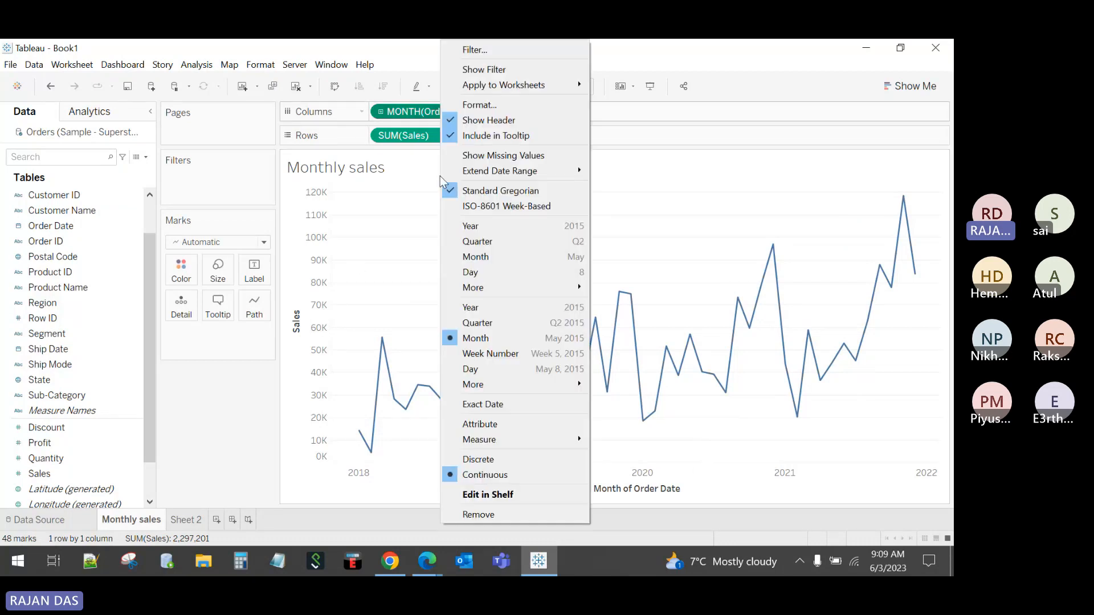
{"action": "left_click", "coordinate": [477, 459]}
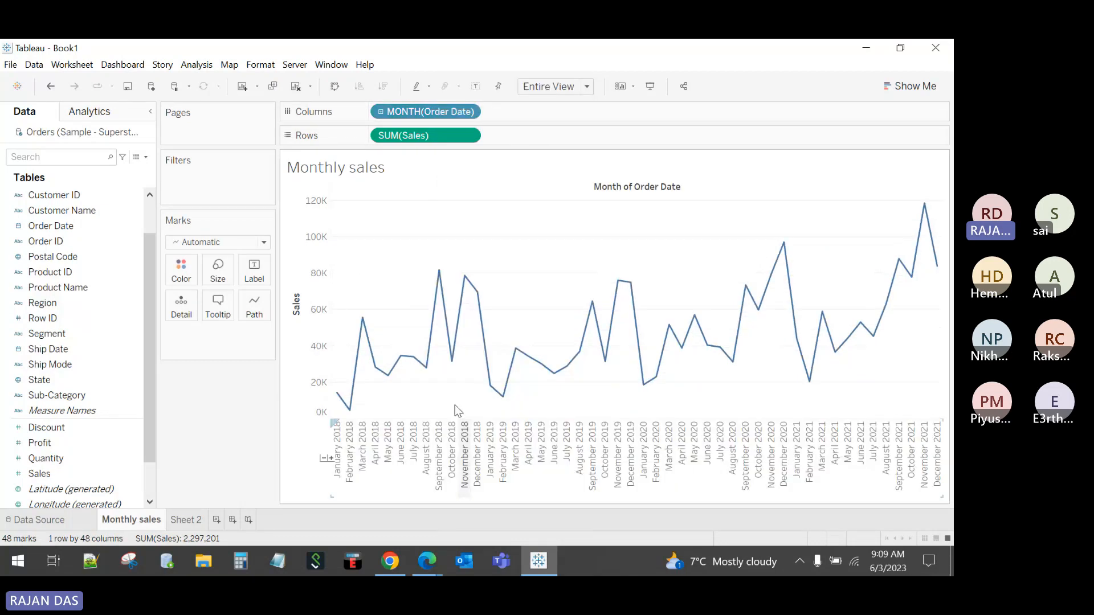
{"action": "right_click", "coordinate": [401, 113]}
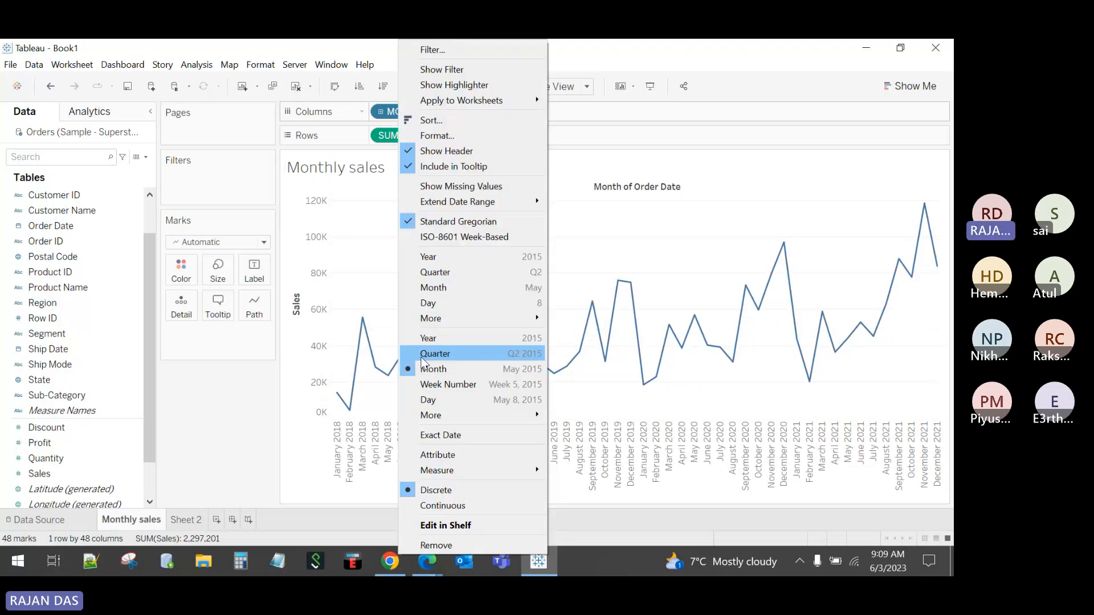
{"action": "left_click", "coordinate": [439, 286]}
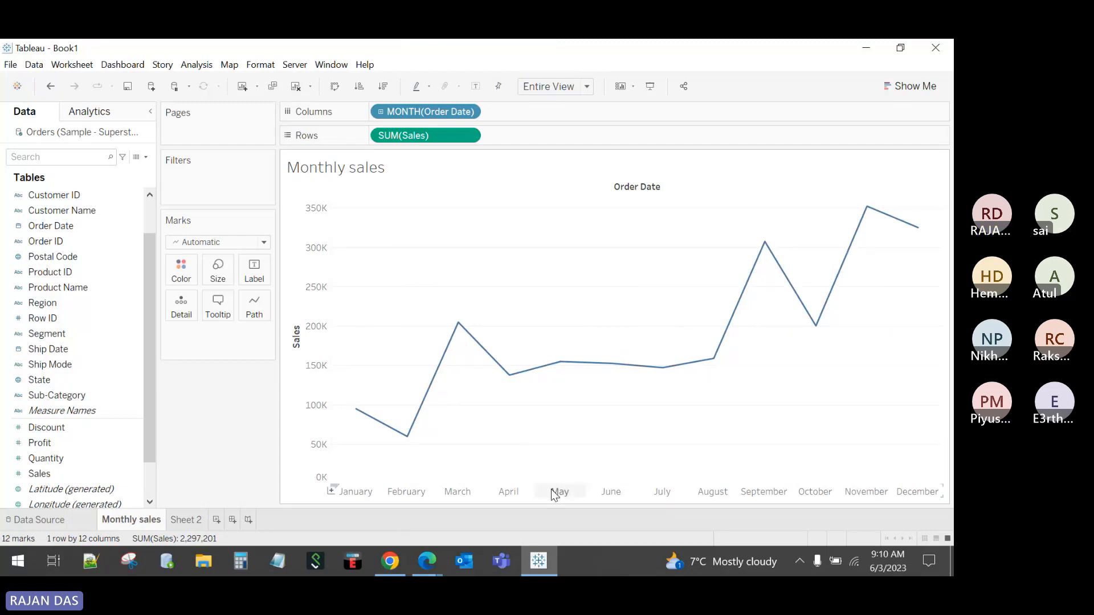
Step: Shorten the plot slightly and drop Sales on Label so each month shows its total, e.g. 94,925
{"action": "left_click_drag", "start_coordinate": [549, 483], "coordinate": [550, 479]}
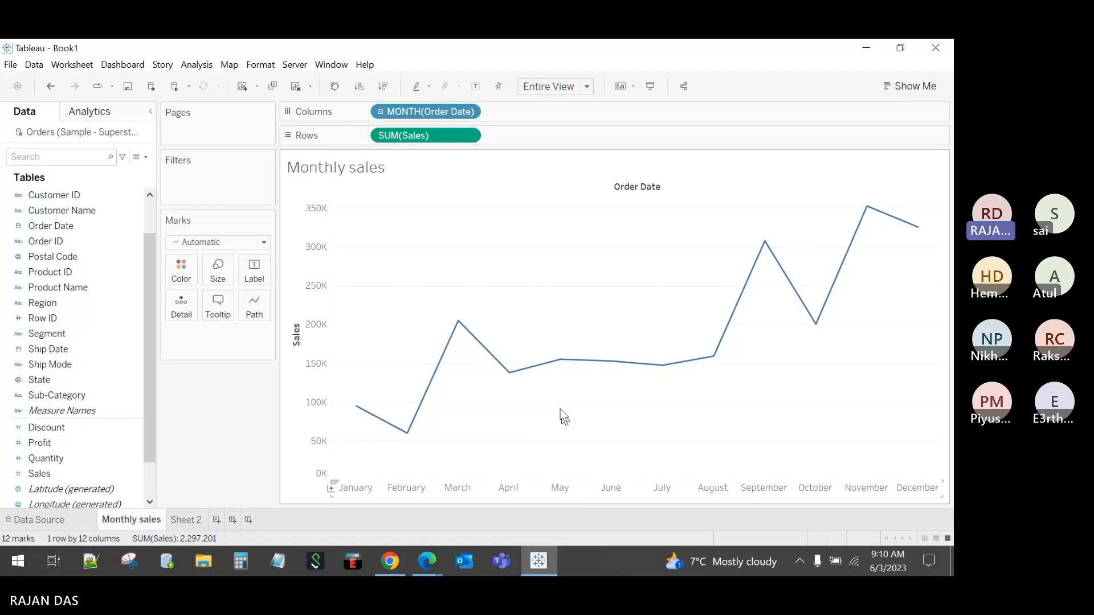
{"action": "mouse_move", "coordinate": [356, 410]}
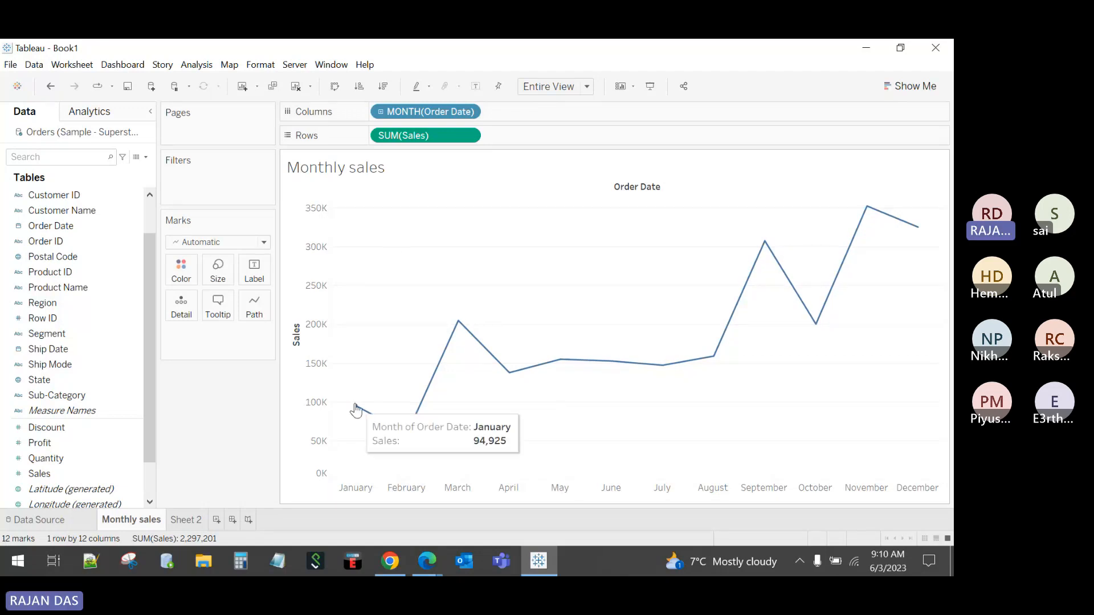
{"action": "mouse_move", "coordinate": [845, 267]}
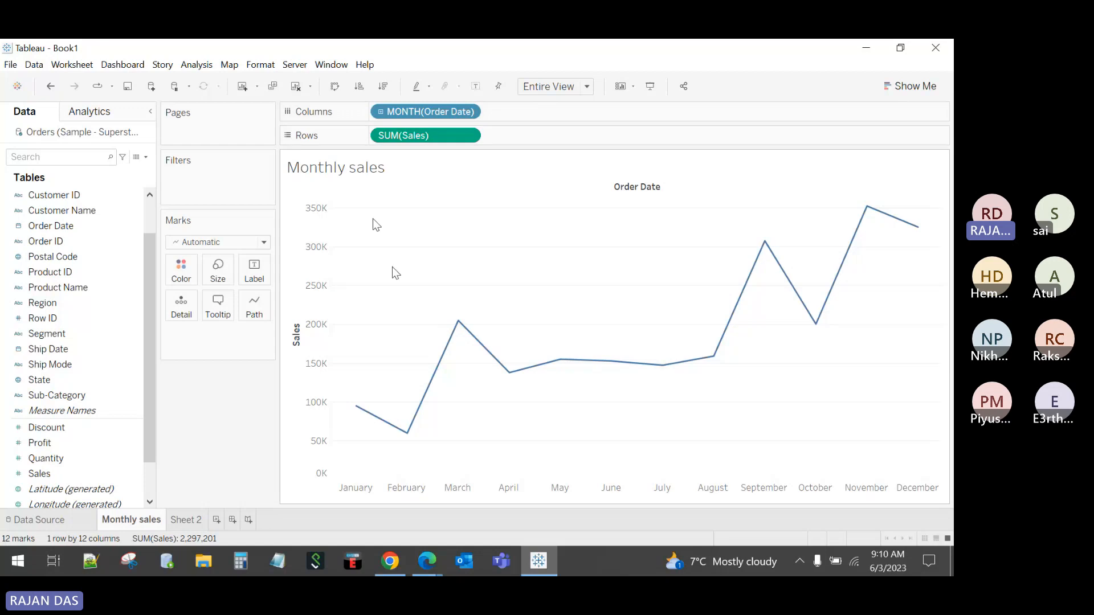
{"action": "scroll", "coordinate": [47, 424], "scroll_direction": "down", "scroll_amount": 3}
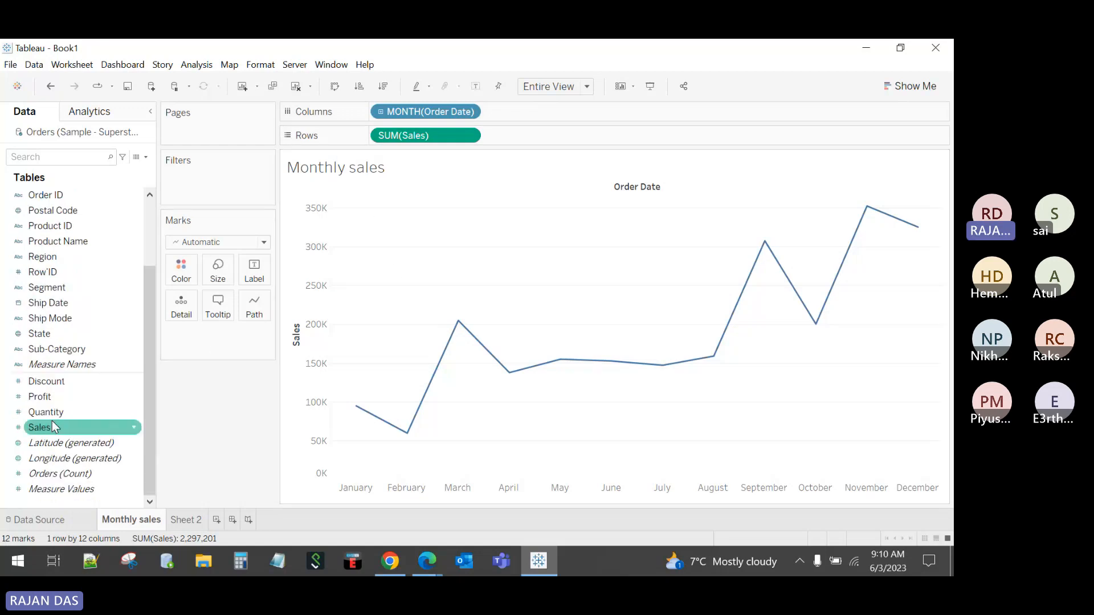
{"action": "left_click_drag", "start_coordinate": [46, 427], "coordinate": [262, 271]}
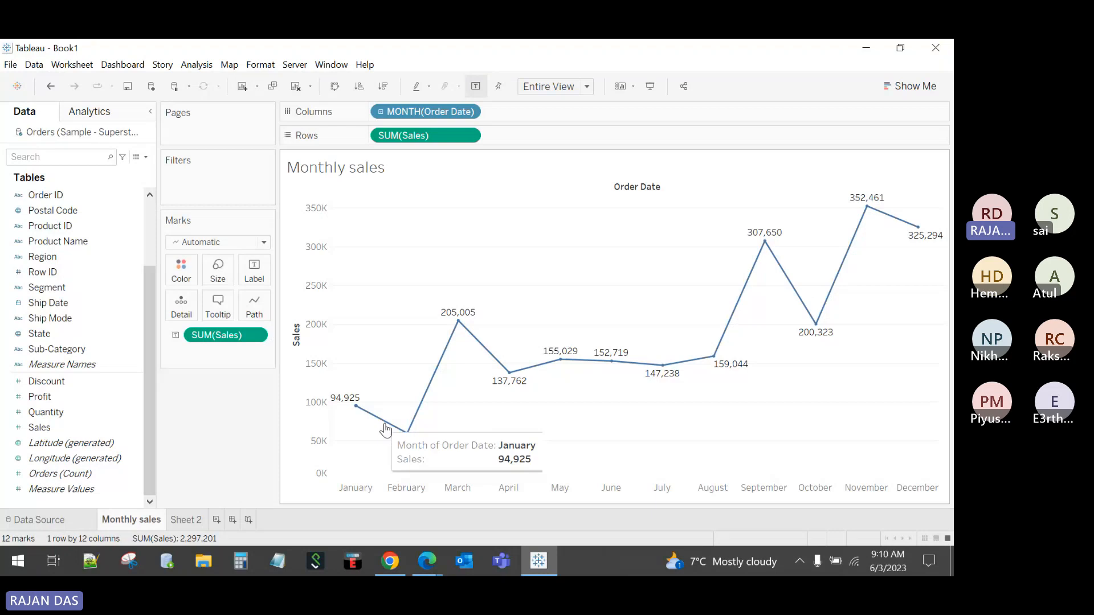
Step: Try the Min/Max and Line Ends label options on the Sales line
{"action": "left_click", "coordinate": [254, 281]}
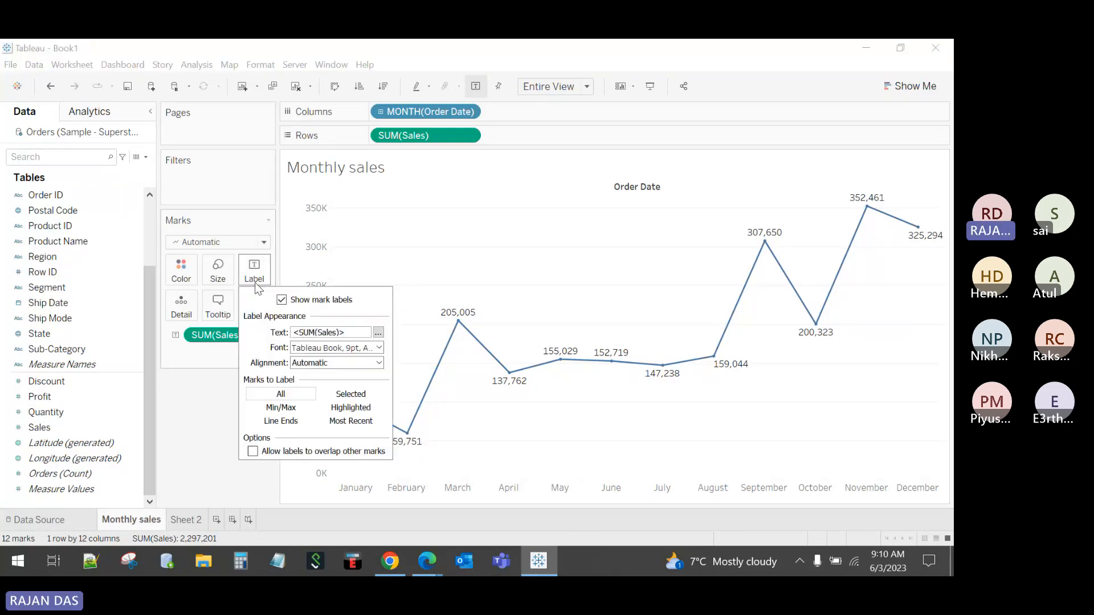
{"action": "left_click", "coordinate": [290, 408]}
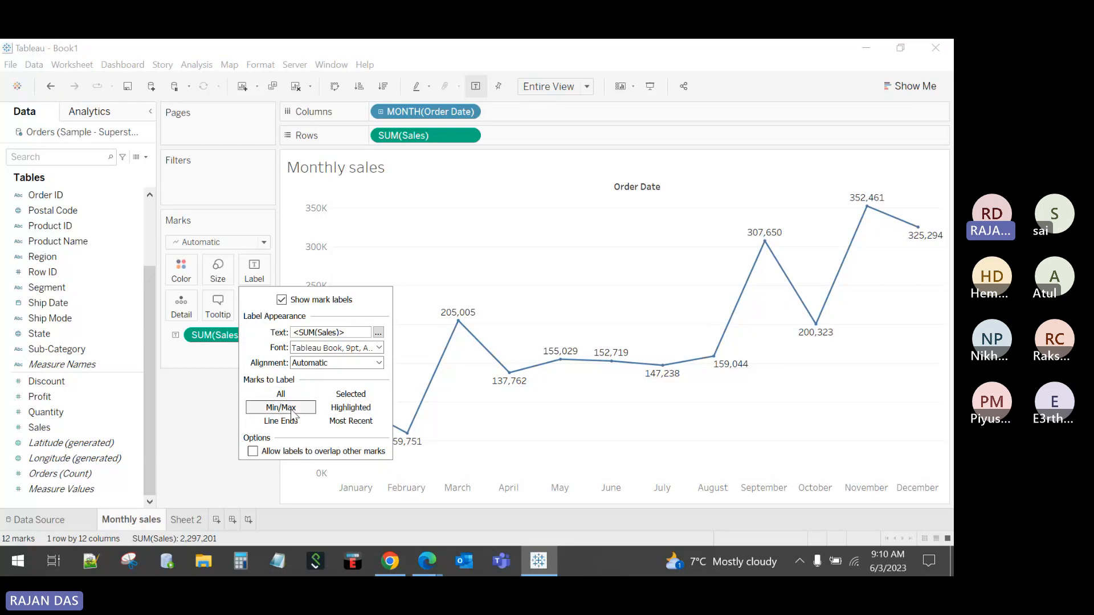
{"action": "left_click", "coordinate": [291, 408]}
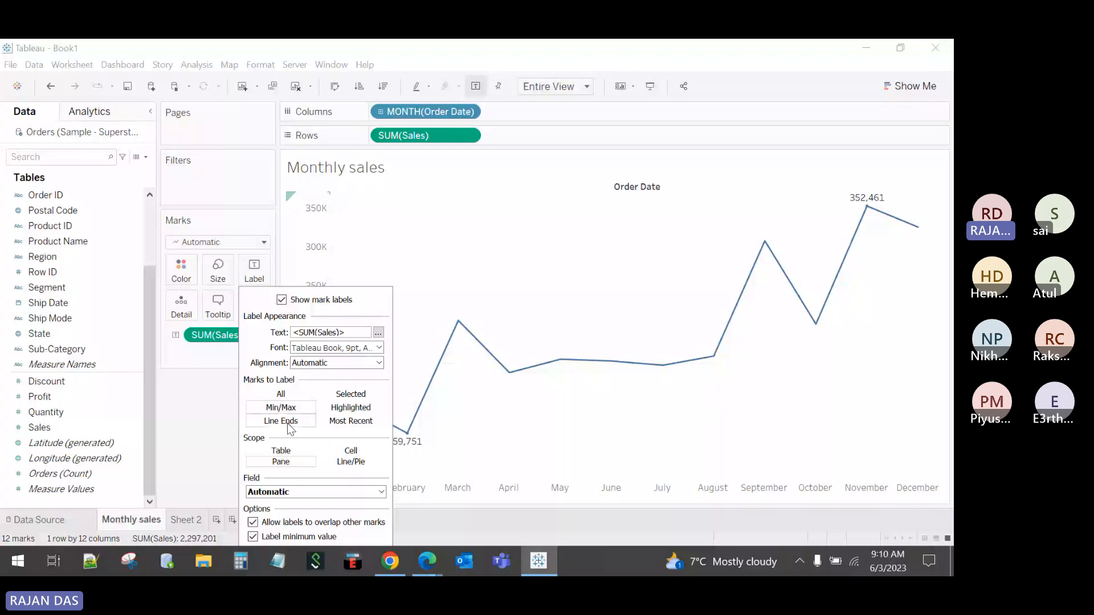
{"action": "left_click", "coordinate": [290, 425]}
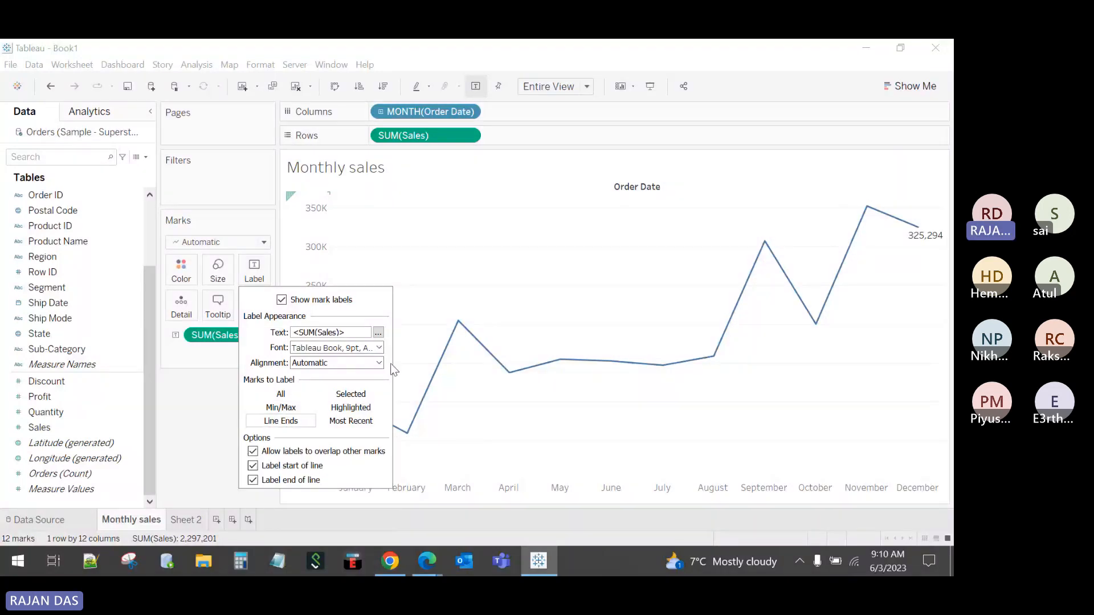
{"action": "left_click", "coordinate": [424, 296]}
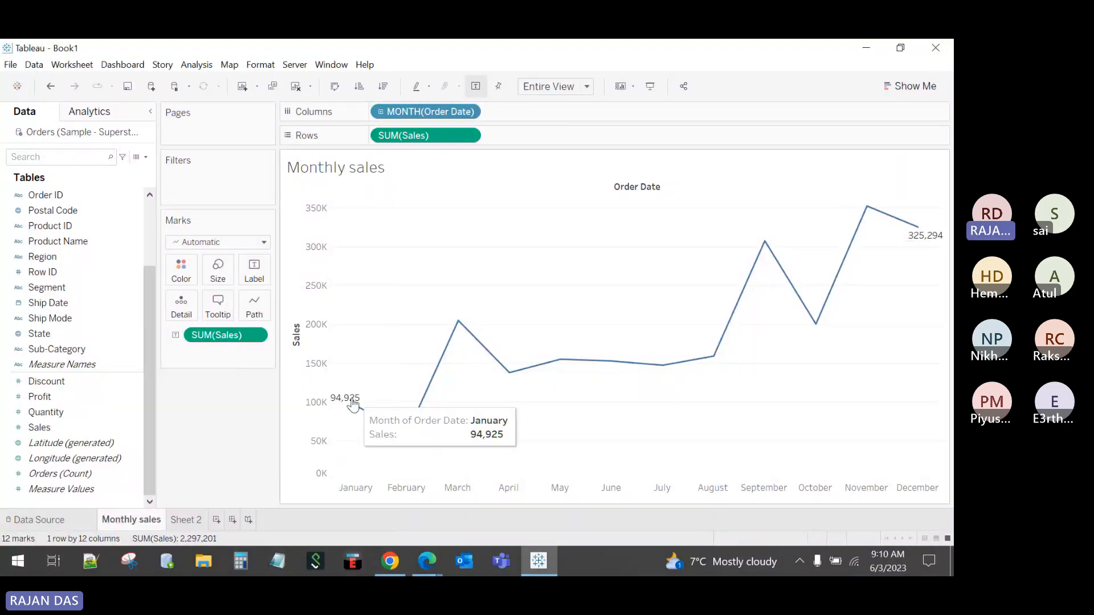
{"action": "mouse_move", "coordinate": [934, 238]}
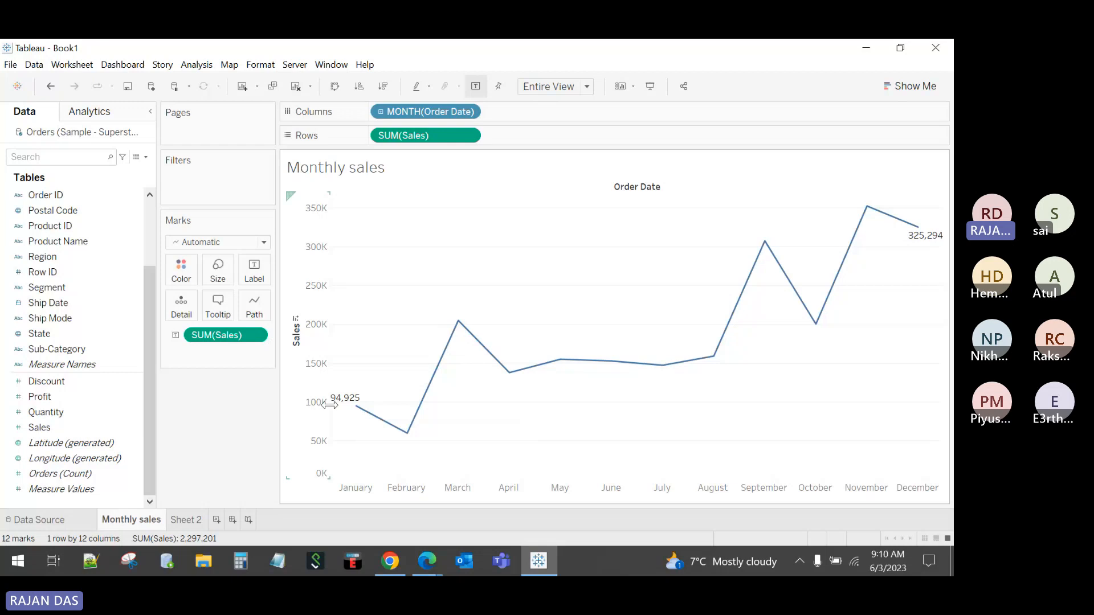
Step: Cycle the mark labels through All, Min/Max, Line Ends, Most Recent and Highlighted
{"action": "left_click", "coordinate": [254, 272]}
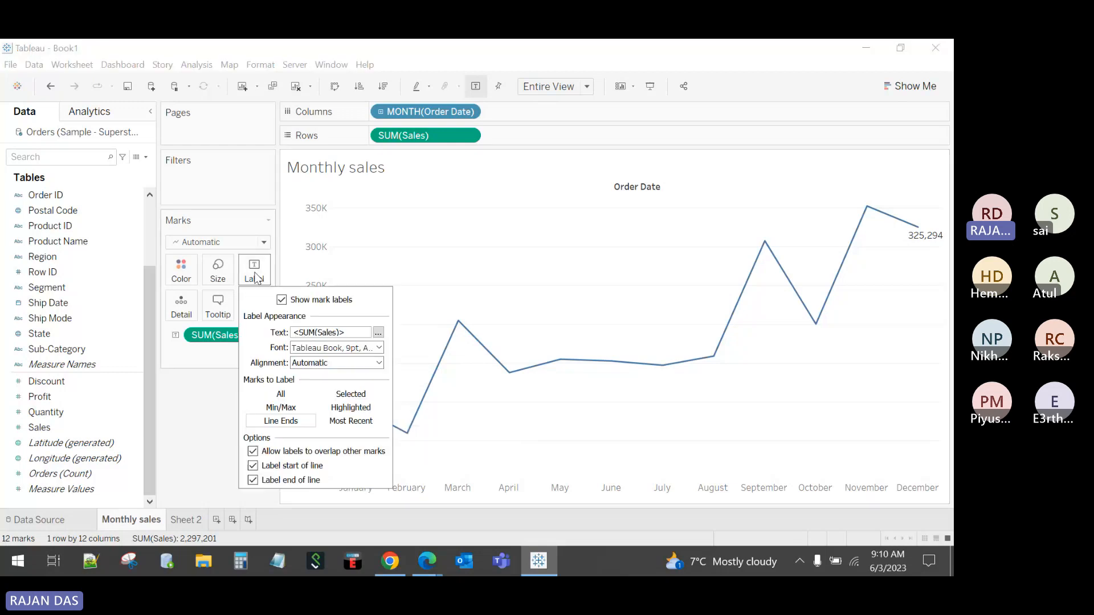
{"action": "left_click", "coordinate": [276, 396]}
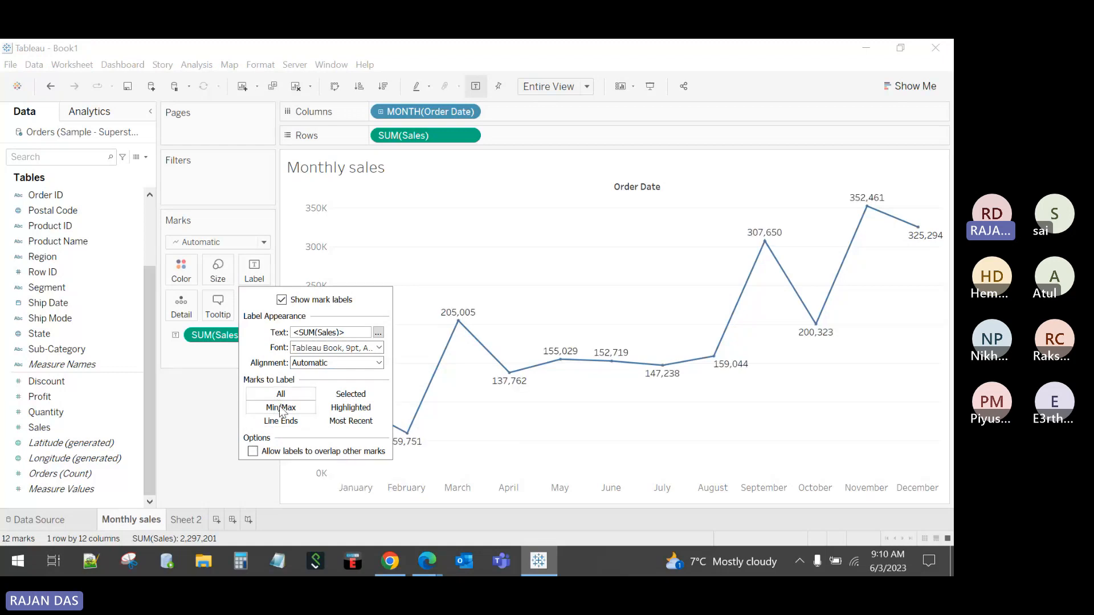
{"action": "left_click", "coordinate": [280, 408]}
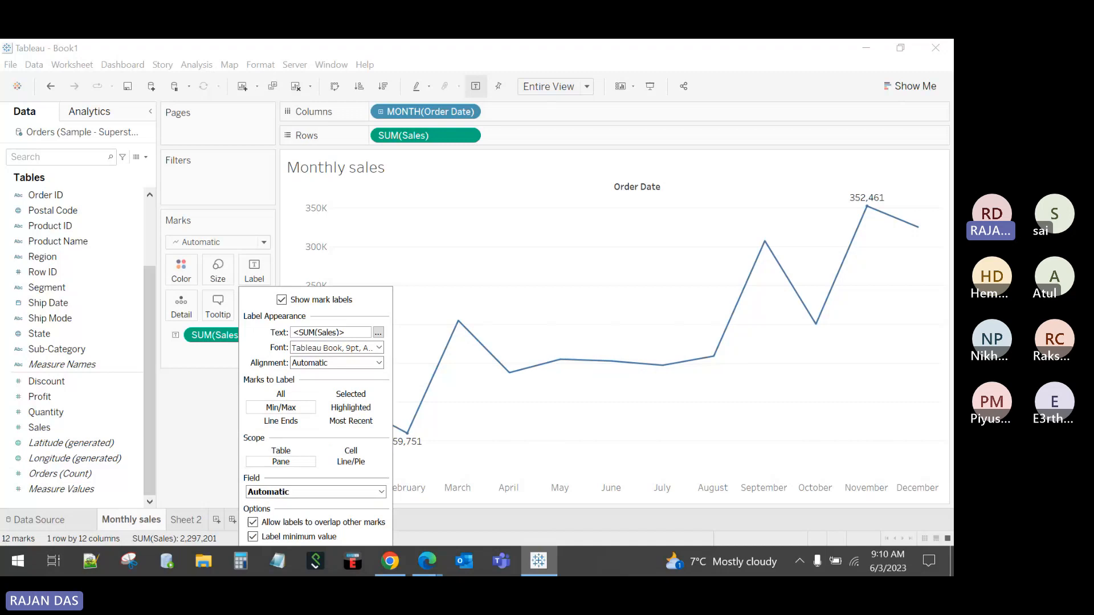
{"action": "left_click", "coordinate": [288, 425]}
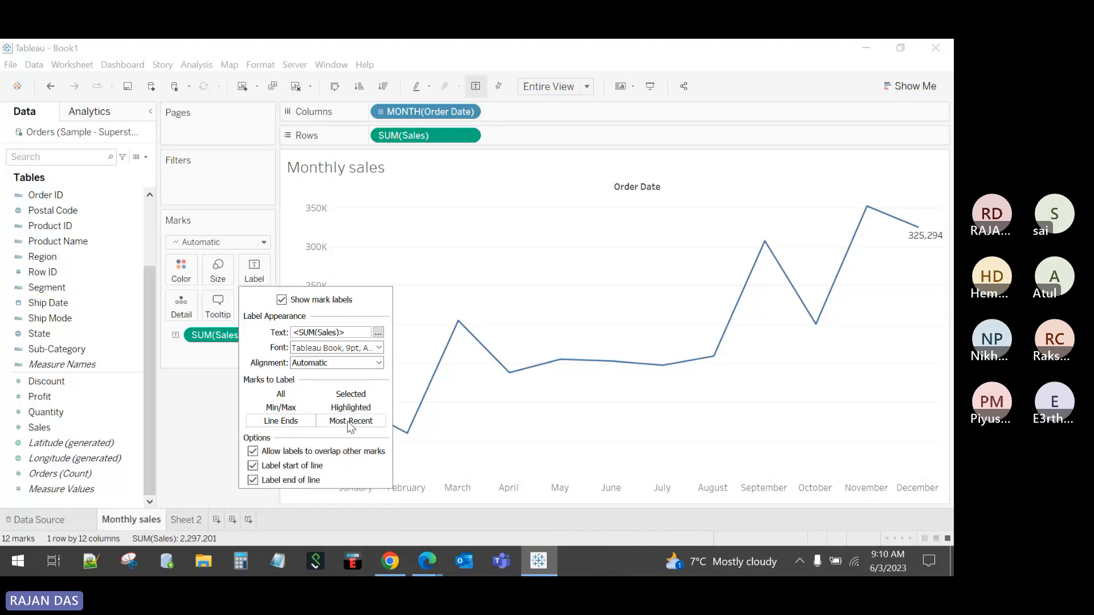
{"action": "left_click", "coordinate": [352, 420]}
{"action": "left_click", "coordinate": [351, 408]}
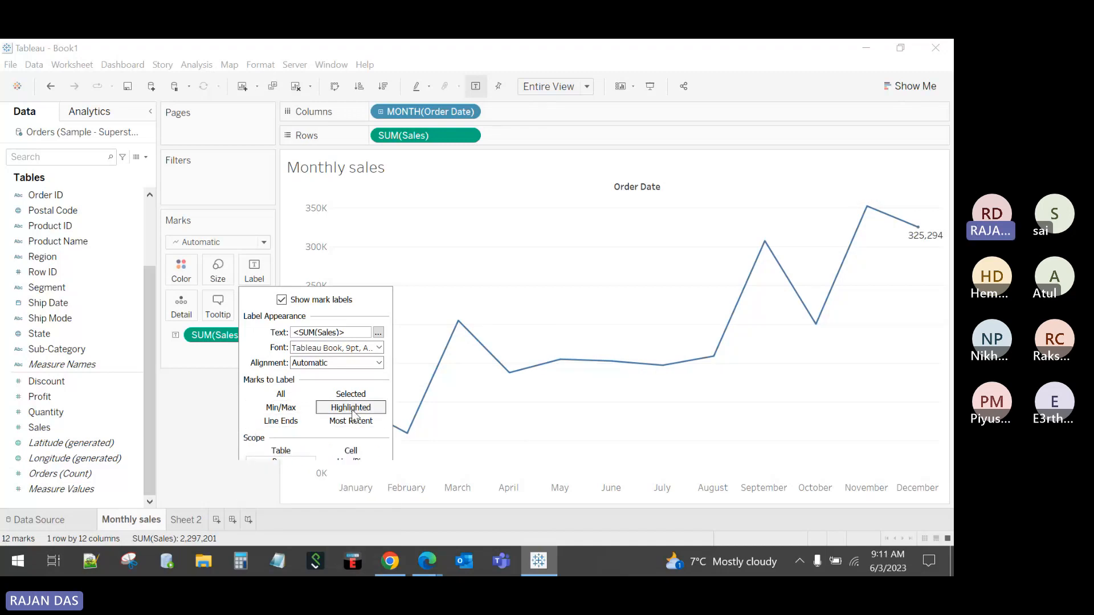
{"action": "left_click", "coordinate": [528, 284]}
Step: Check the March and September point values, then set labels to Min/Max (59,751 and 352,461)
{"action": "left_click", "coordinate": [460, 322]}
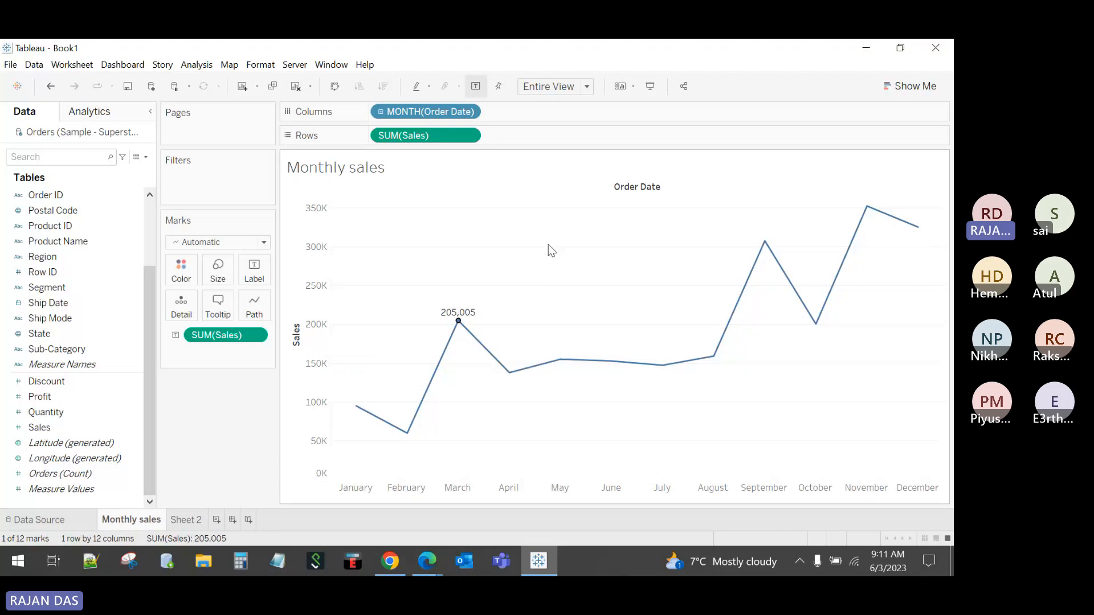
{"action": "left_click", "coordinate": [548, 244]}
{"action": "left_click", "coordinate": [764, 242]}
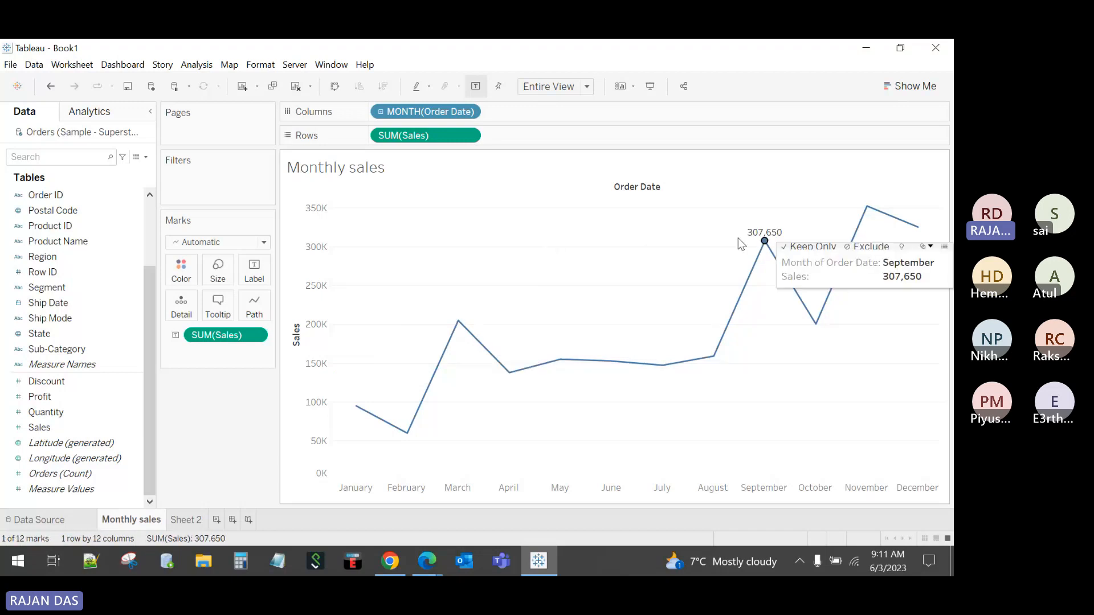
{"action": "left_click", "coordinate": [912, 244]}
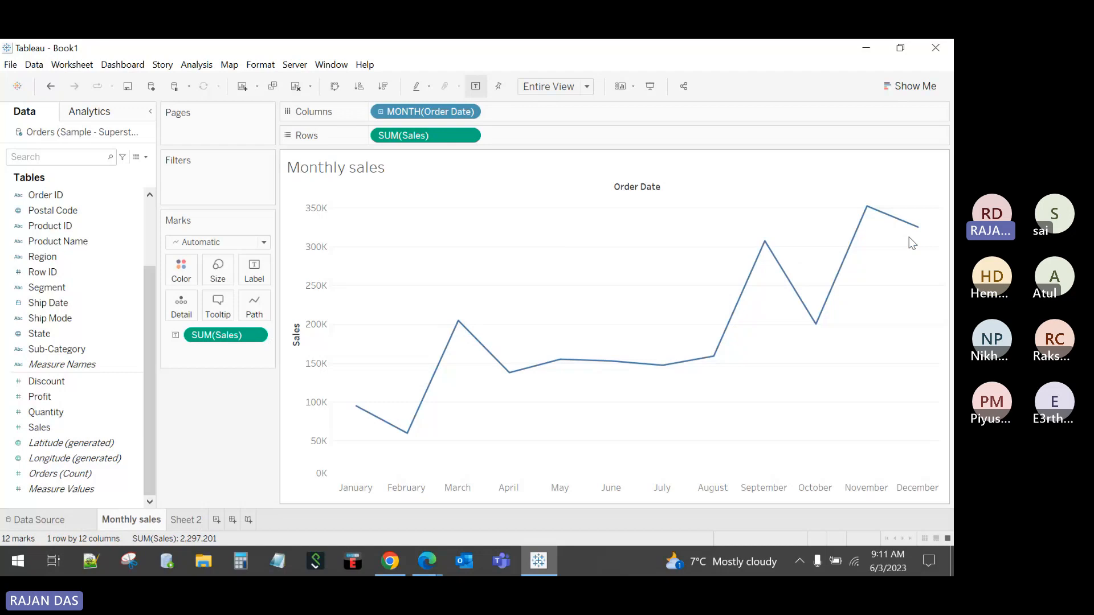
{"action": "left_click", "coordinate": [255, 279]}
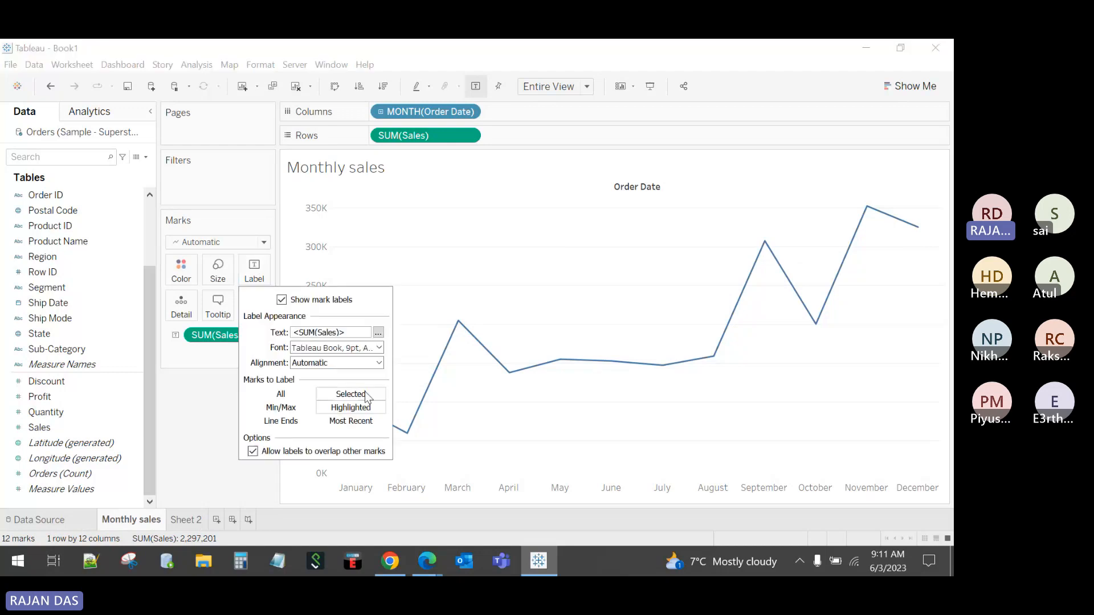
{"action": "left_click", "coordinate": [281, 407]}
{"action": "left_click", "coordinate": [519, 237]}
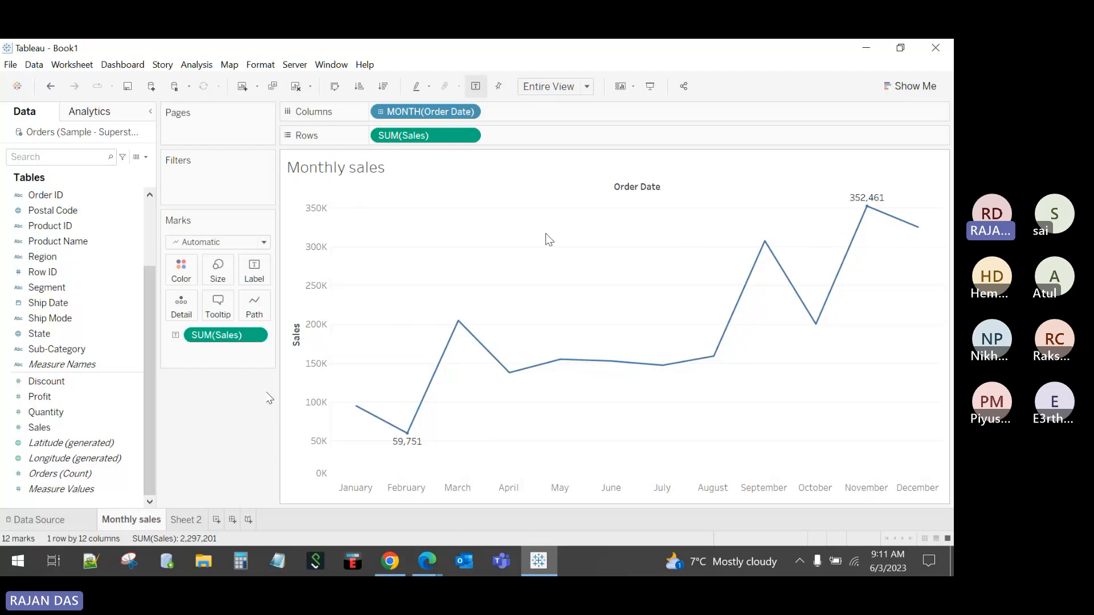
Step: In Format Lines, set the zero, trend, reference and drop lines to None
{"action": "left_click", "coordinate": [265, 66]}
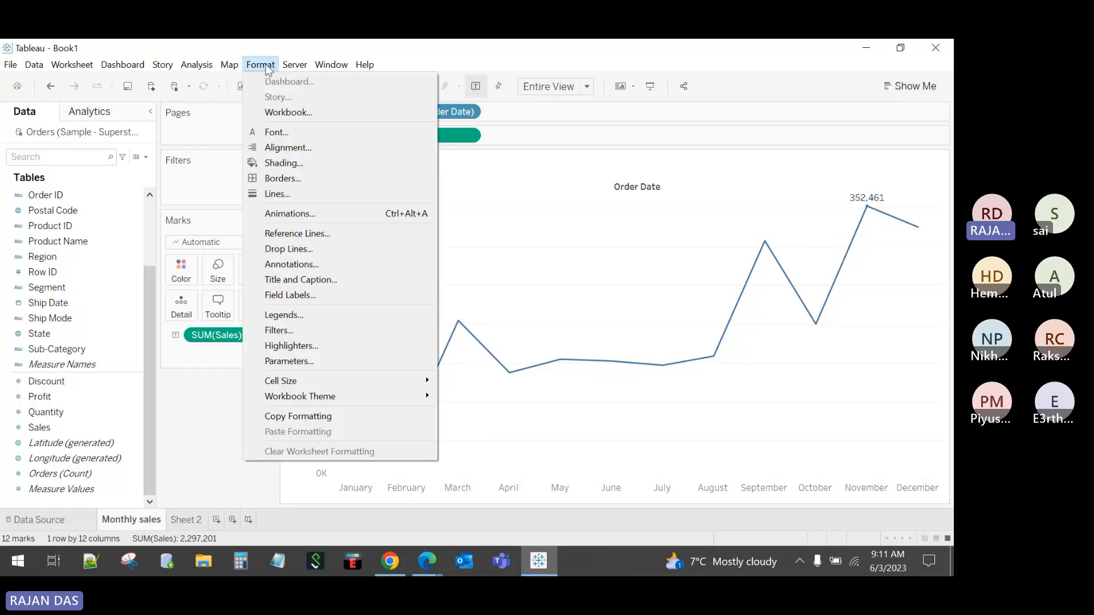
{"action": "left_click", "coordinate": [279, 176]}
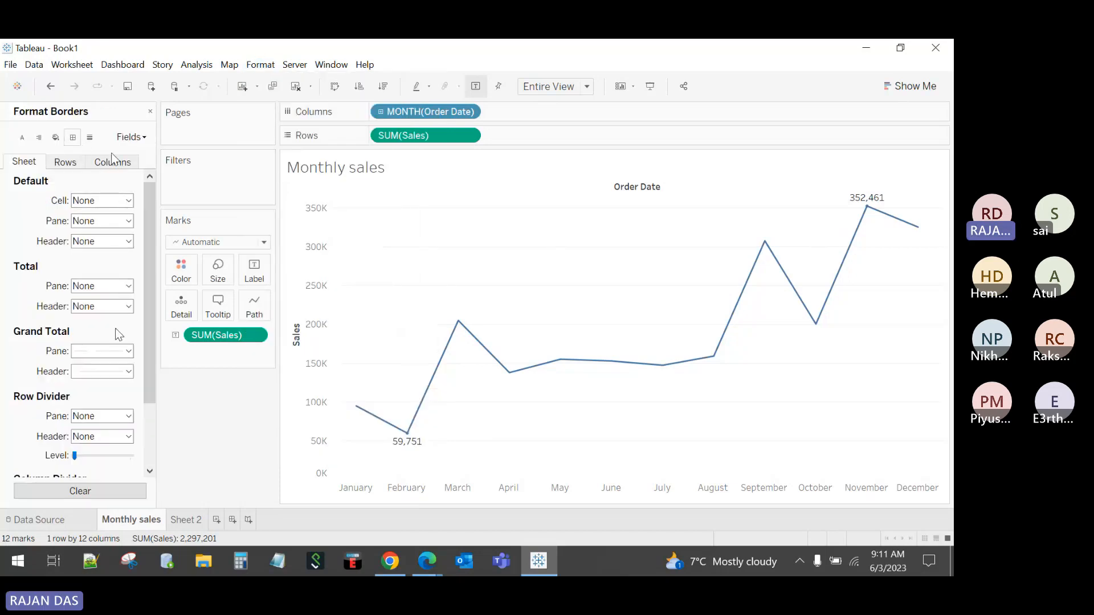
{"action": "left_click", "coordinate": [90, 138]}
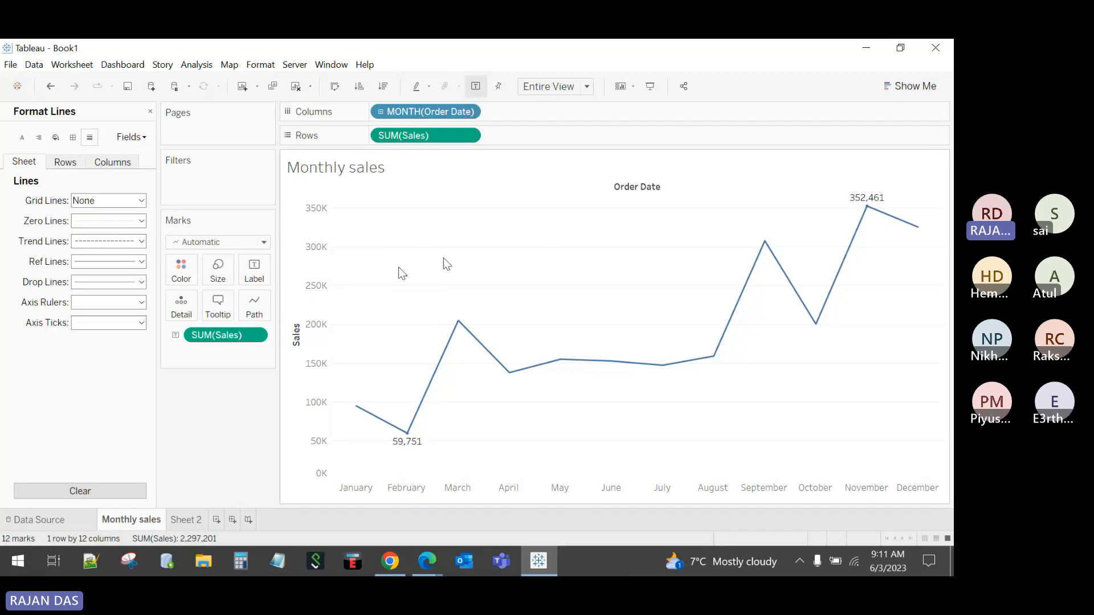
{"action": "left_click", "coordinate": [89, 228]}
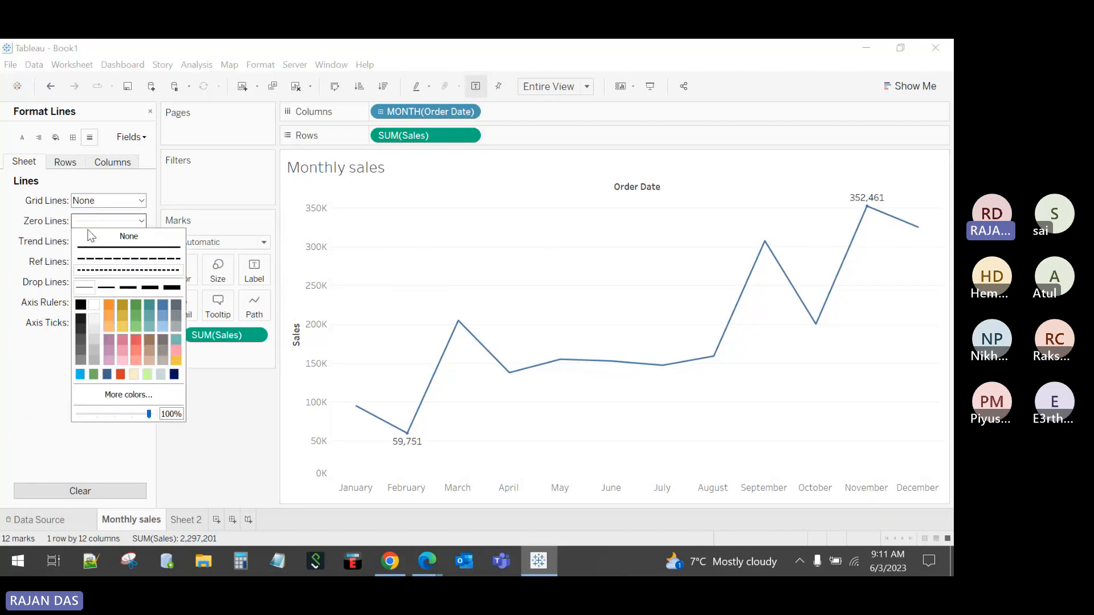
{"action": "left_click", "coordinate": [91, 235]}
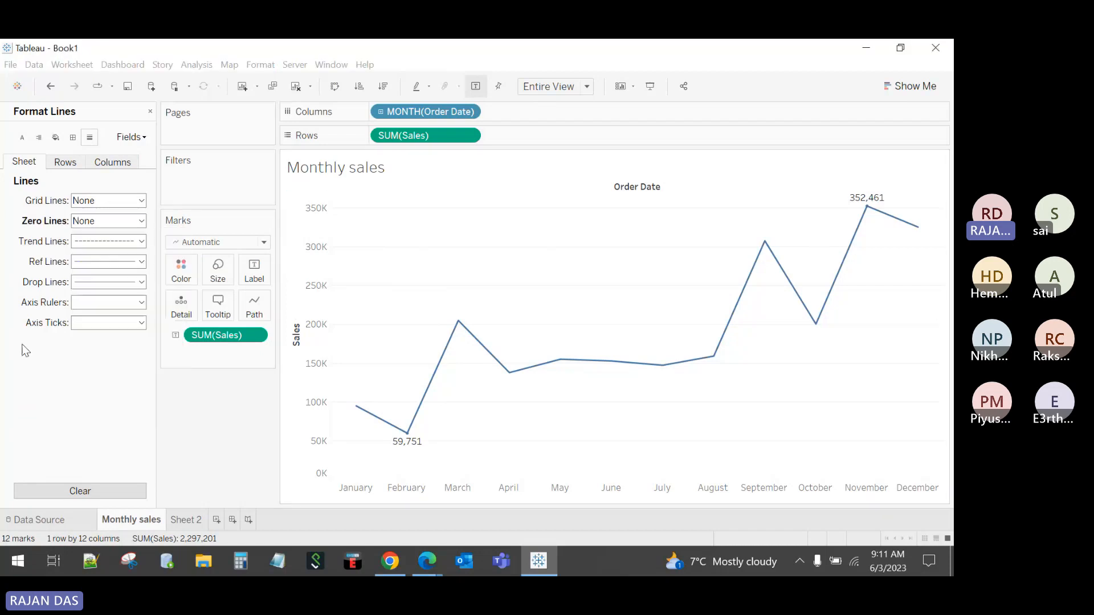
{"action": "left_click", "coordinate": [86, 243]}
{"action": "left_click", "coordinate": [91, 254]}
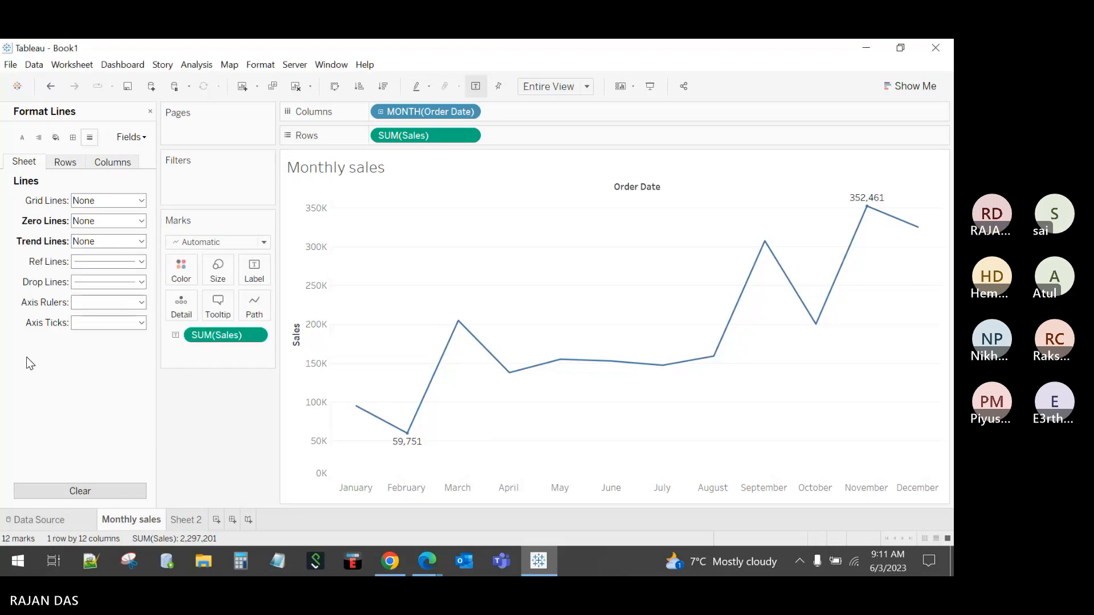
{"action": "left_click", "coordinate": [108, 262]}
{"action": "left_click", "coordinate": [91, 274]}
{"action": "left_click", "coordinate": [83, 282]}
{"action": "left_click", "coordinate": [91, 295]}
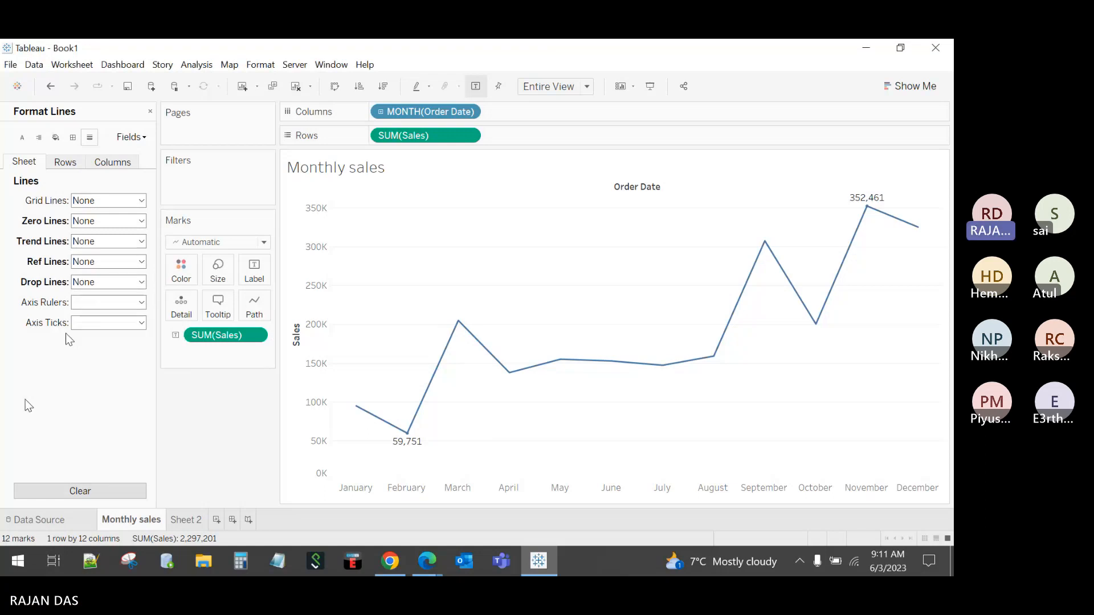
Step: Set the axis rulers, axis ticks and row grid lines to None
{"action": "left_click", "coordinate": [83, 303]}
{"action": "left_click", "coordinate": [91, 316]}
{"action": "left_click", "coordinate": [94, 323]}
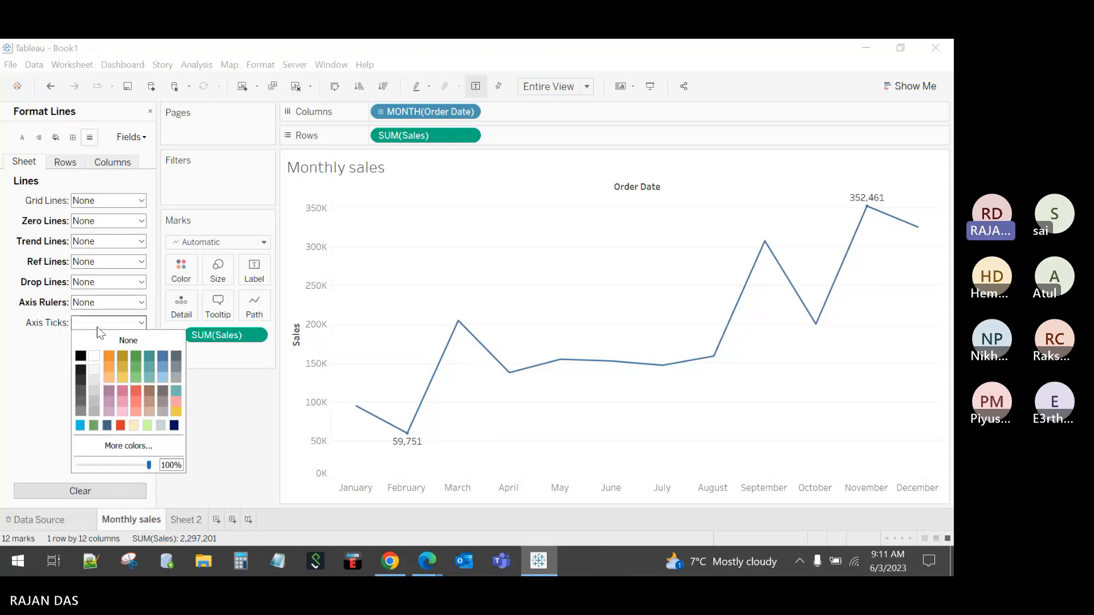
{"action": "left_click", "coordinate": [94, 338]}
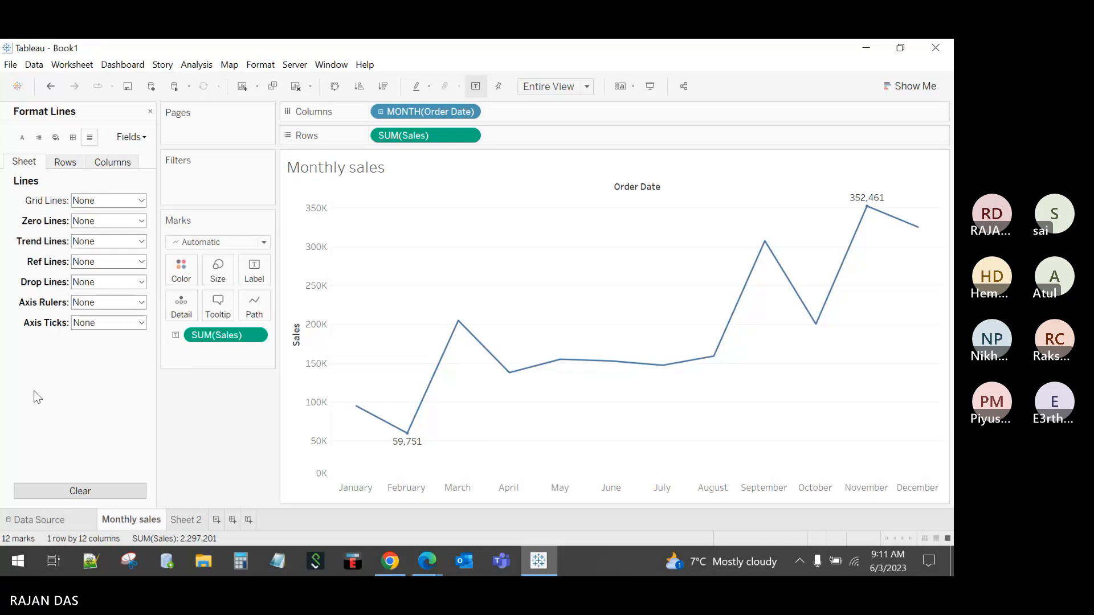
{"action": "left_click", "coordinate": [65, 162]}
{"action": "left_click", "coordinate": [105, 202]}
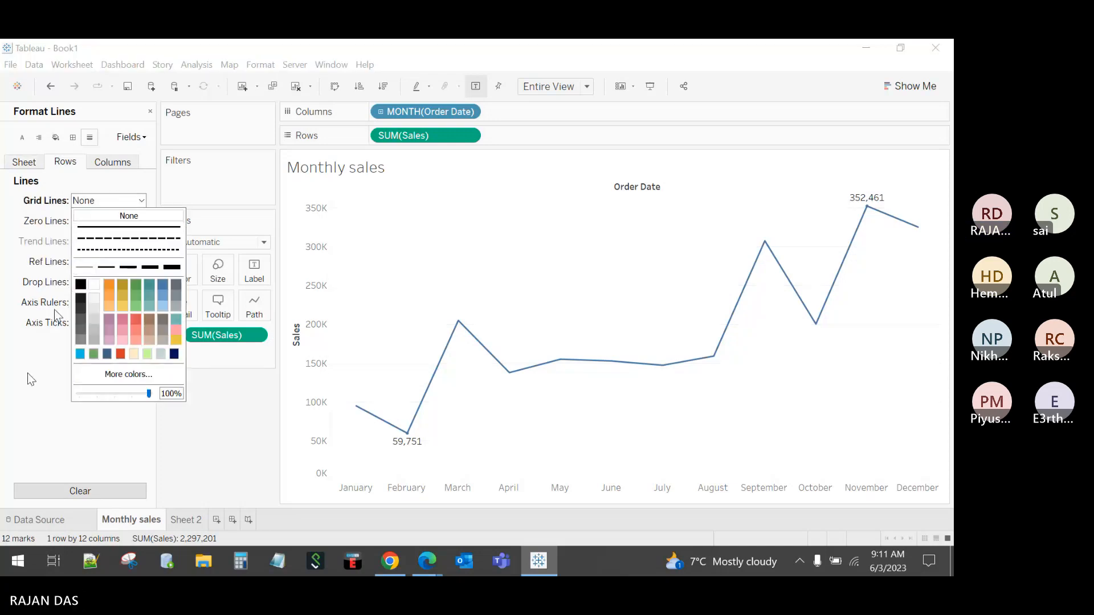
{"action": "left_click", "coordinate": [119, 216]}
{"action": "left_click", "coordinate": [112, 162]}
{"action": "left_click", "coordinate": [24, 162]}
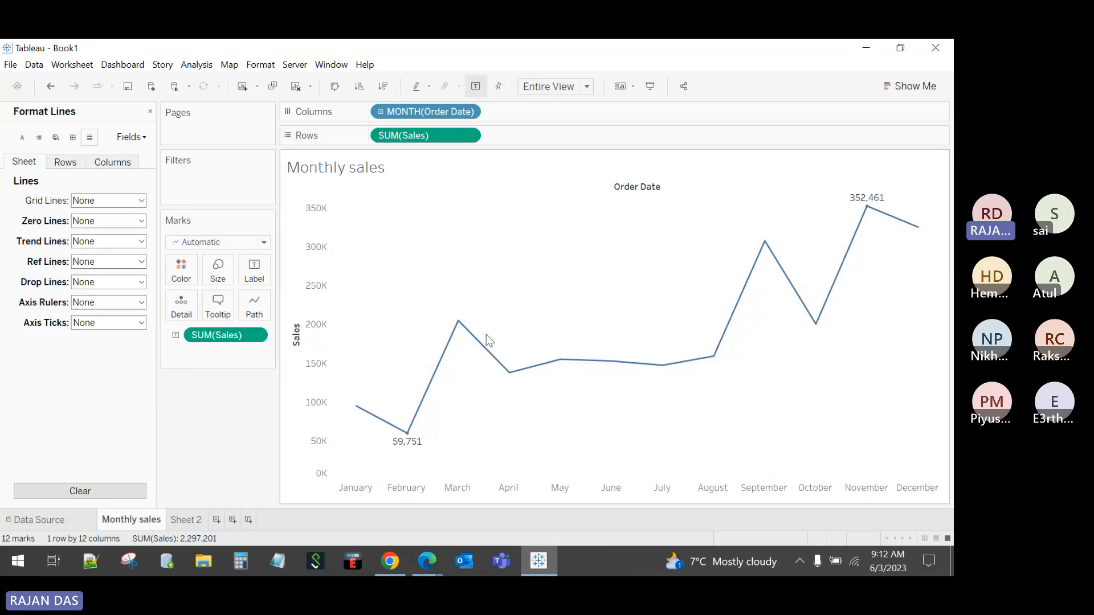
{"action": "left_click", "coordinate": [73, 139]}
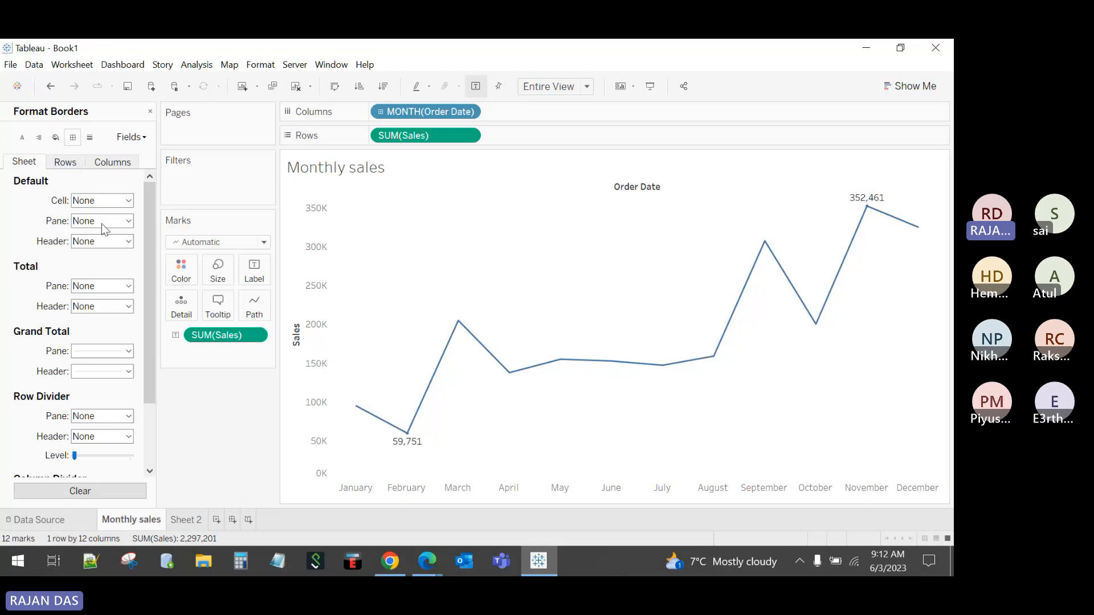
Step: Try solid dark cell, pane and header borders, then make the Order Date header row taller and the month axis row shorter
{"action": "left_click", "coordinate": [117, 200]}
{"action": "left_click", "coordinate": [83, 301]}
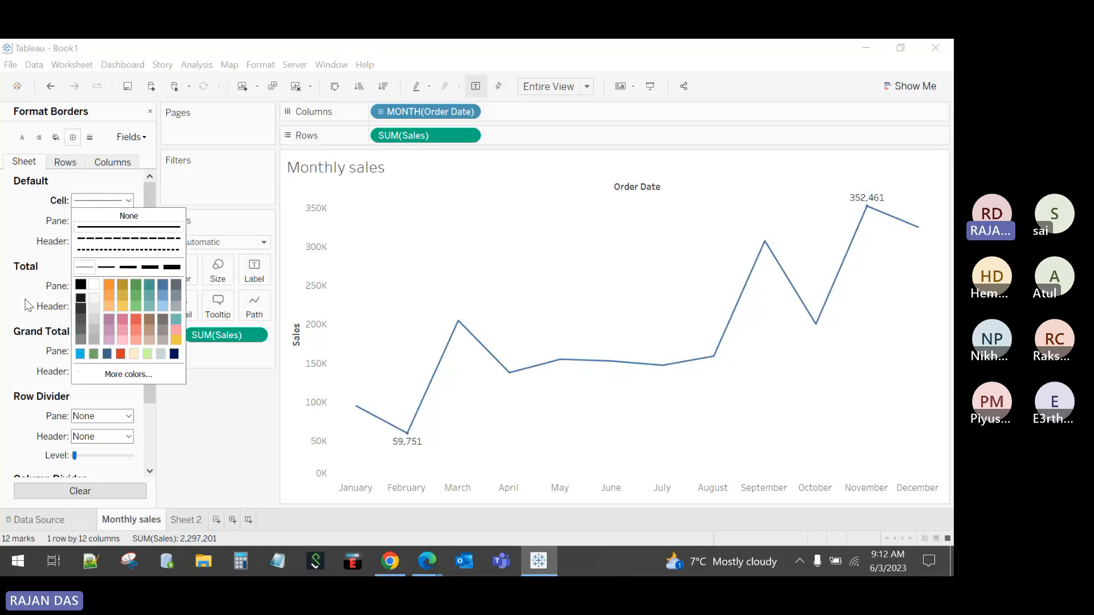
{"action": "left_click", "coordinate": [117, 221]}
{"action": "left_click", "coordinate": [83, 320]}
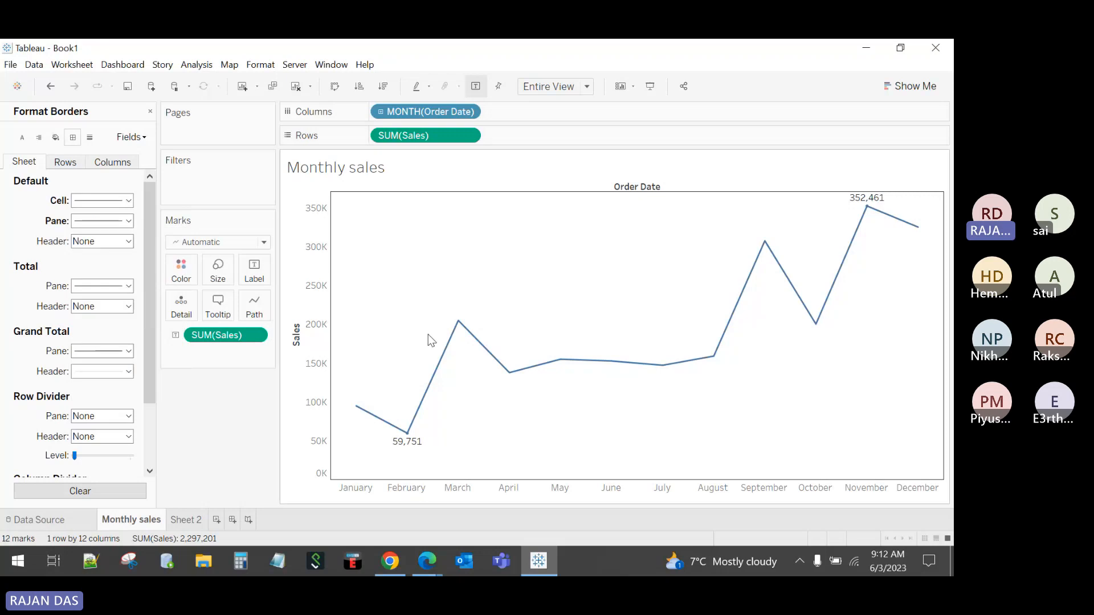
{"action": "left_click", "coordinate": [117, 241]}
{"action": "left_click", "coordinate": [84, 340]}
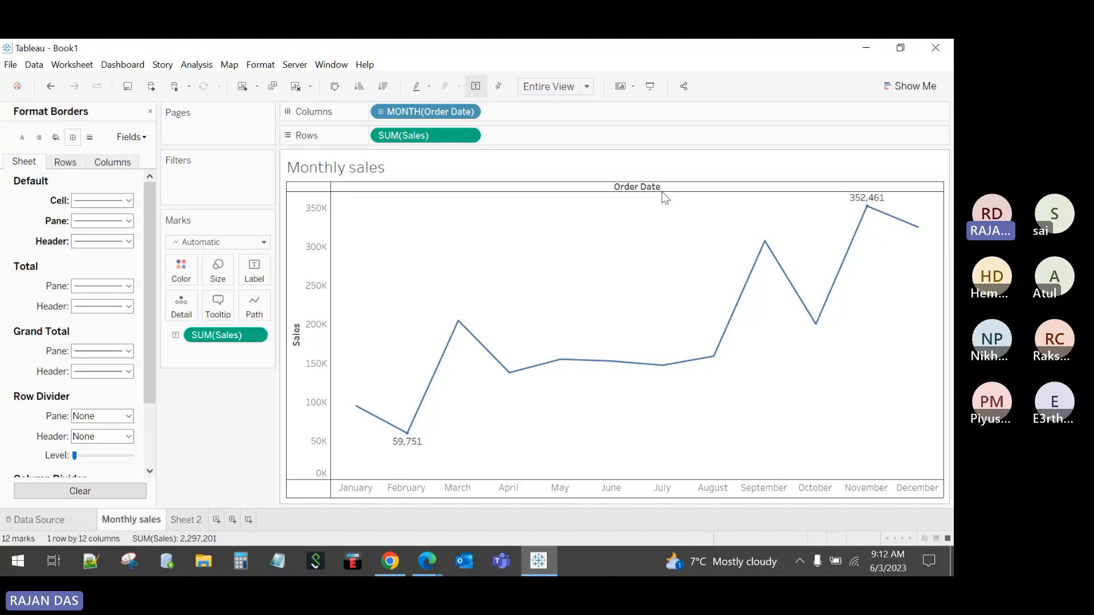
{"action": "left_click_drag", "start_coordinate": [661, 201], "coordinate": [661, 200]}
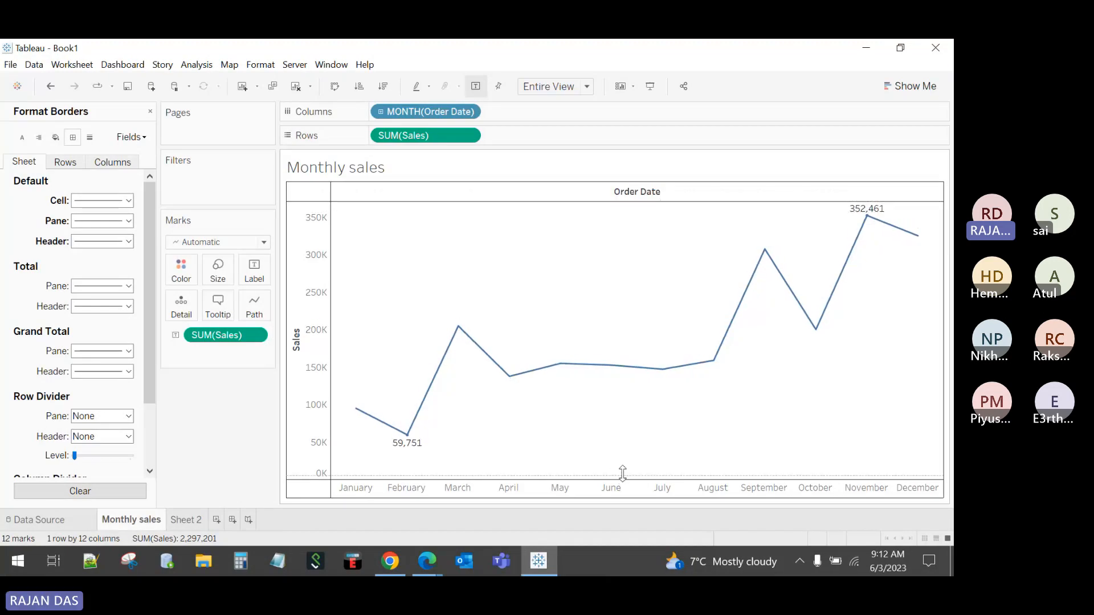
{"action": "left_click_drag", "start_coordinate": [622, 473], "coordinate": [621, 467]}
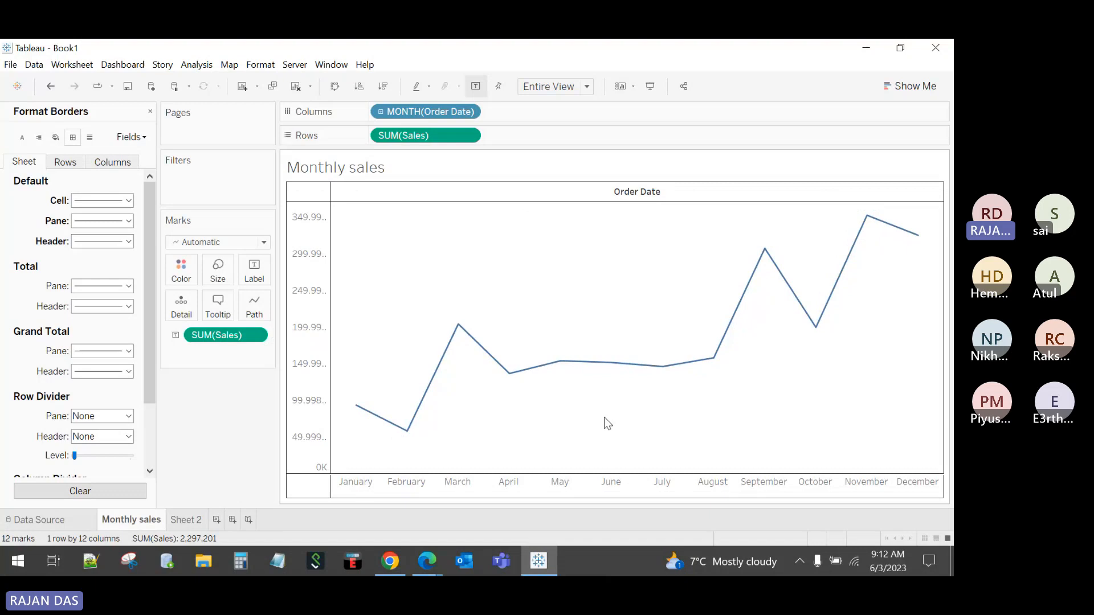
Step: Reset the cell, pane and header borders to None and close the Format pane
{"action": "left_click", "coordinate": [100, 201]}
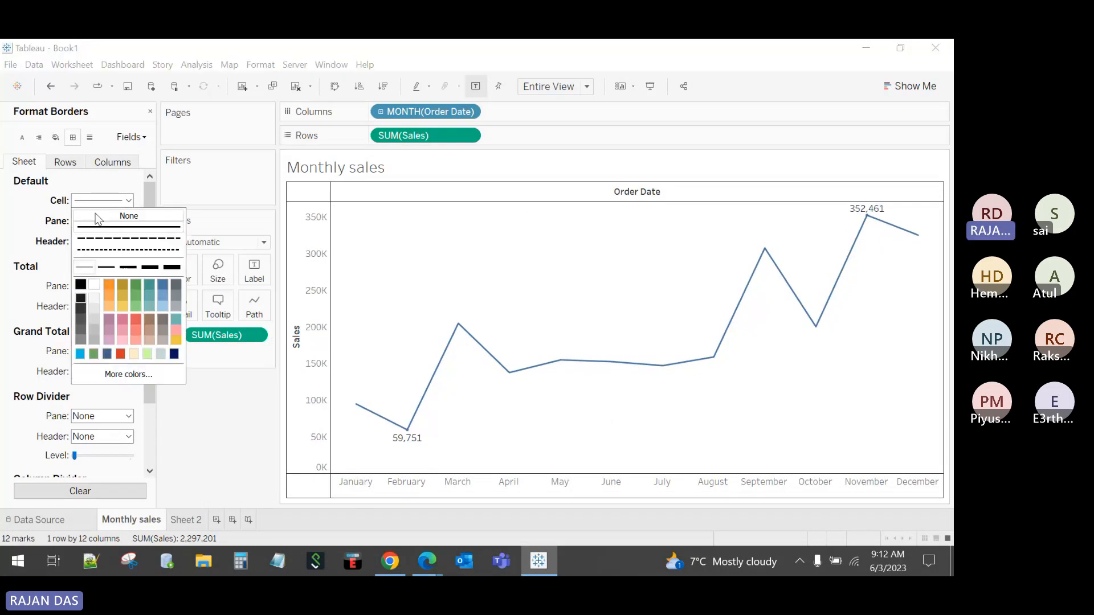
{"action": "left_click", "coordinate": [97, 220]}
{"action": "left_click", "coordinate": [86, 222]}
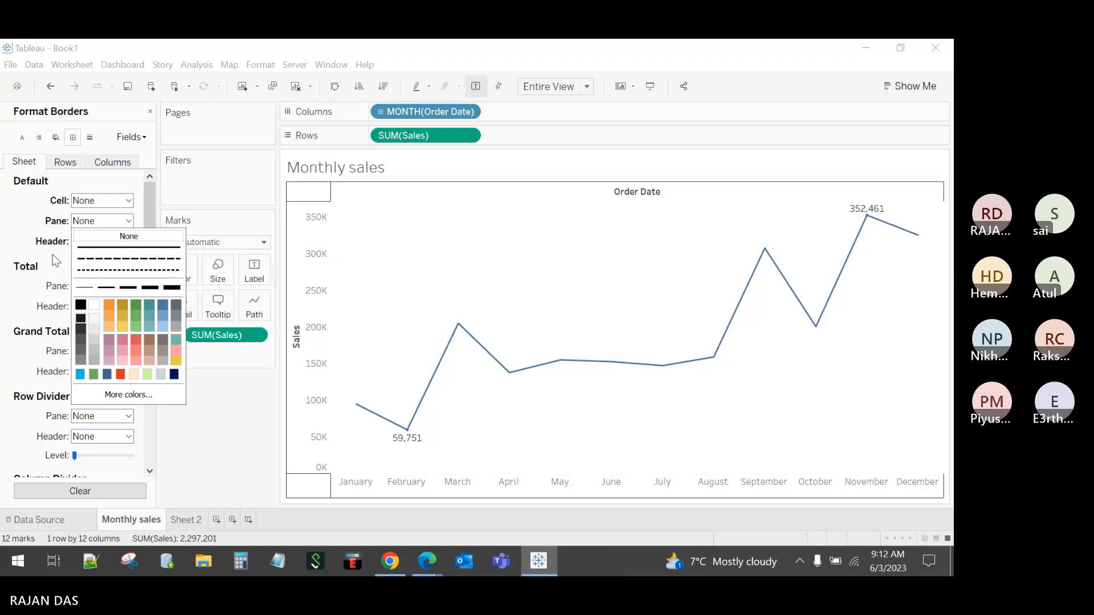
{"action": "left_click", "coordinate": [48, 255]}
{"action": "left_click", "coordinate": [93, 244]}
{"action": "left_click", "coordinate": [96, 256]}
{"action": "left_click", "coordinate": [36, 292]}
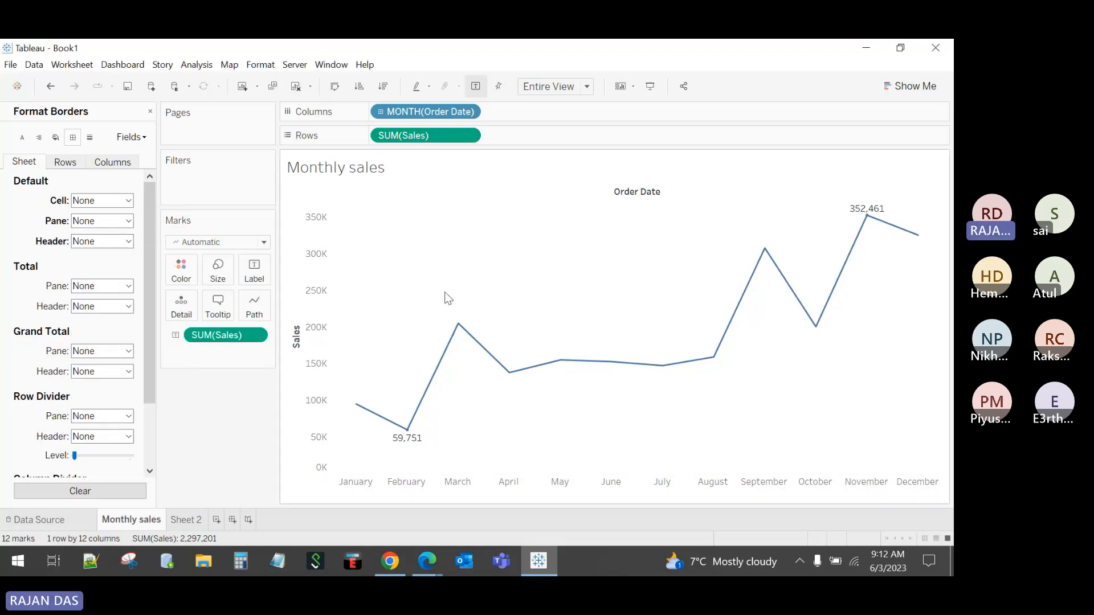
{"action": "left_click", "coordinate": [150, 111]}
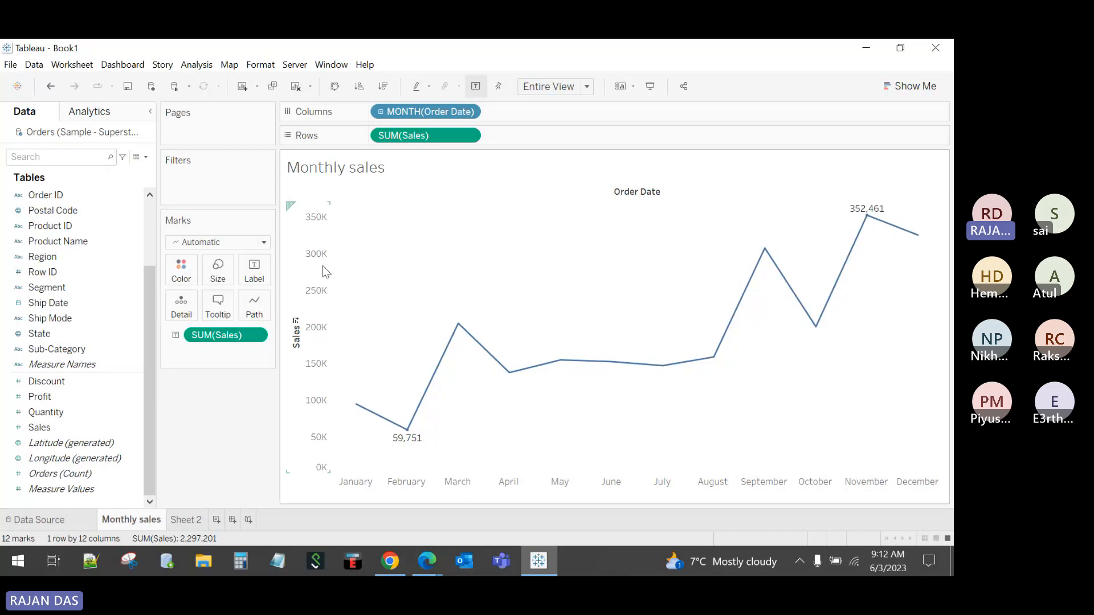
Step: Apply the Classic workbook theme, then try the Modern theme
{"action": "left_click", "coordinate": [266, 66]}
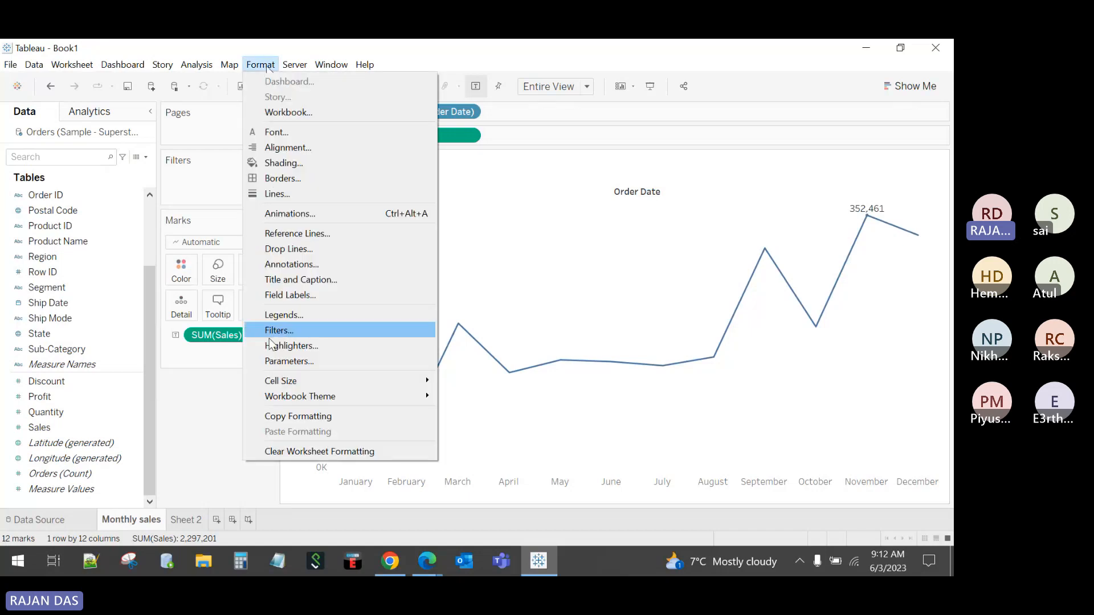
{"action": "mouse_move", "coordinate": [274, 402]}
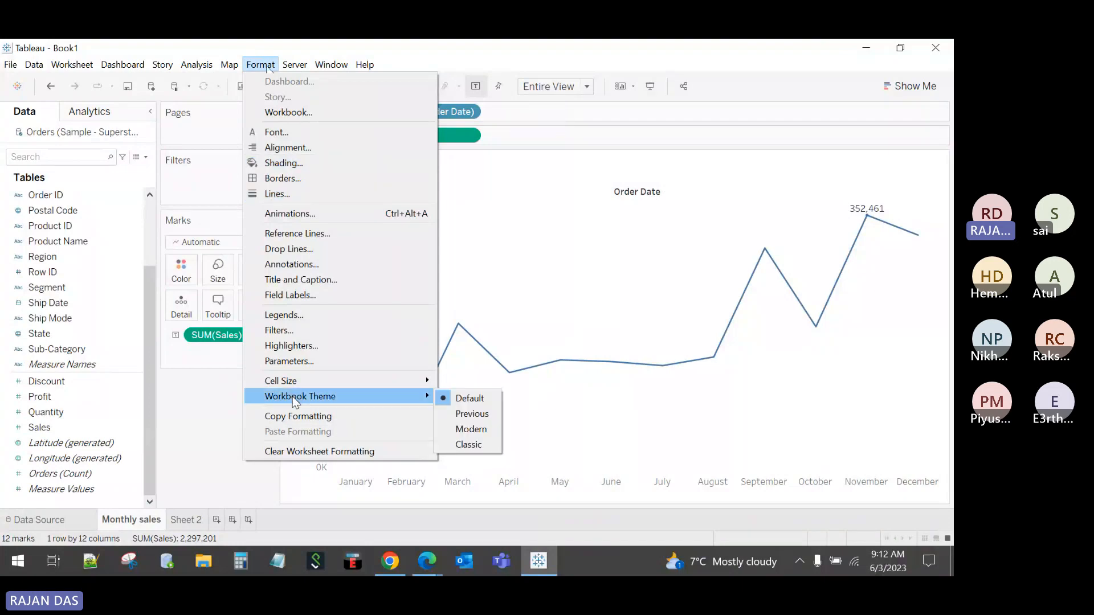
{"action": "left_click", "coordinate": [474, 445]}
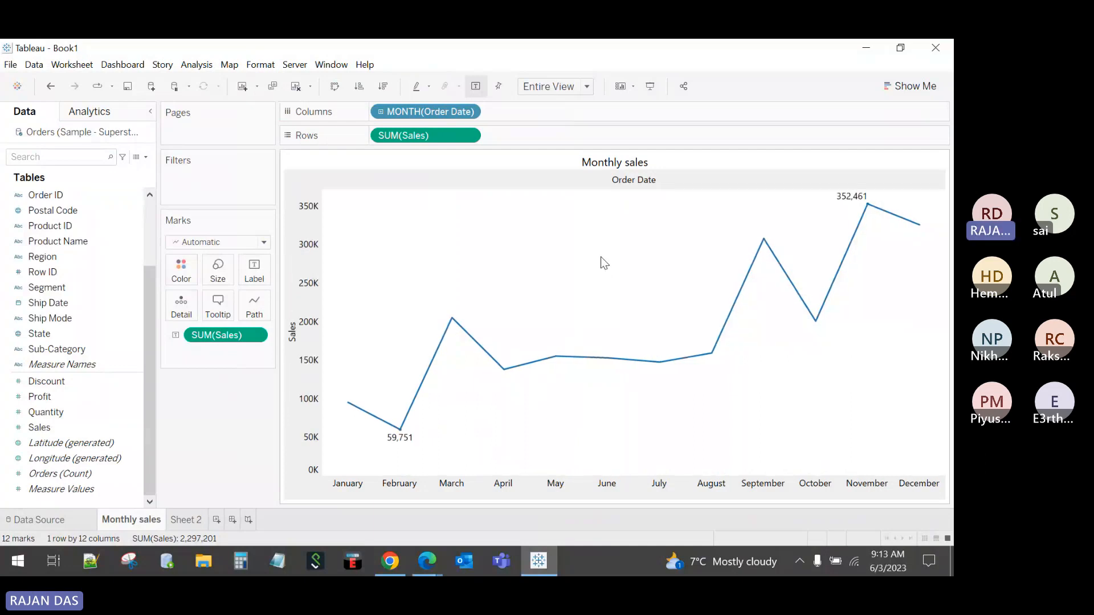
{"action": "left_click", "coordinate": [260, 65]}
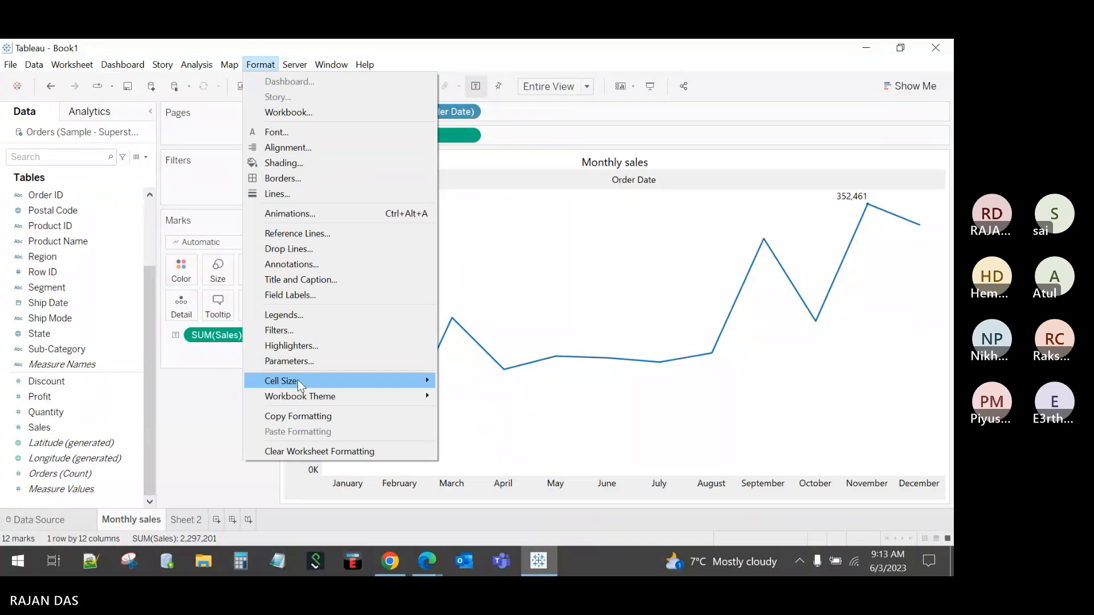
{"action": "left_click", "coordinate": [477, 429]}
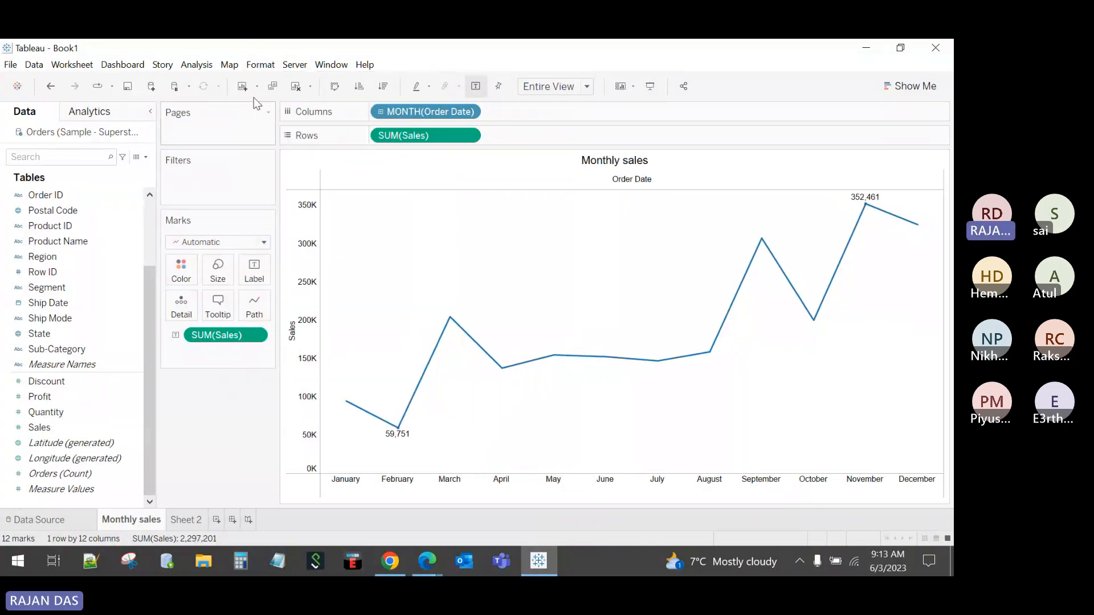
Step: Try the Previous and Default workbook themes, then reapply Classic
{"action": "left_click", "coordinate": [260, 64]}
{"action": "mouse_move", "coordinate": [323, 398]}
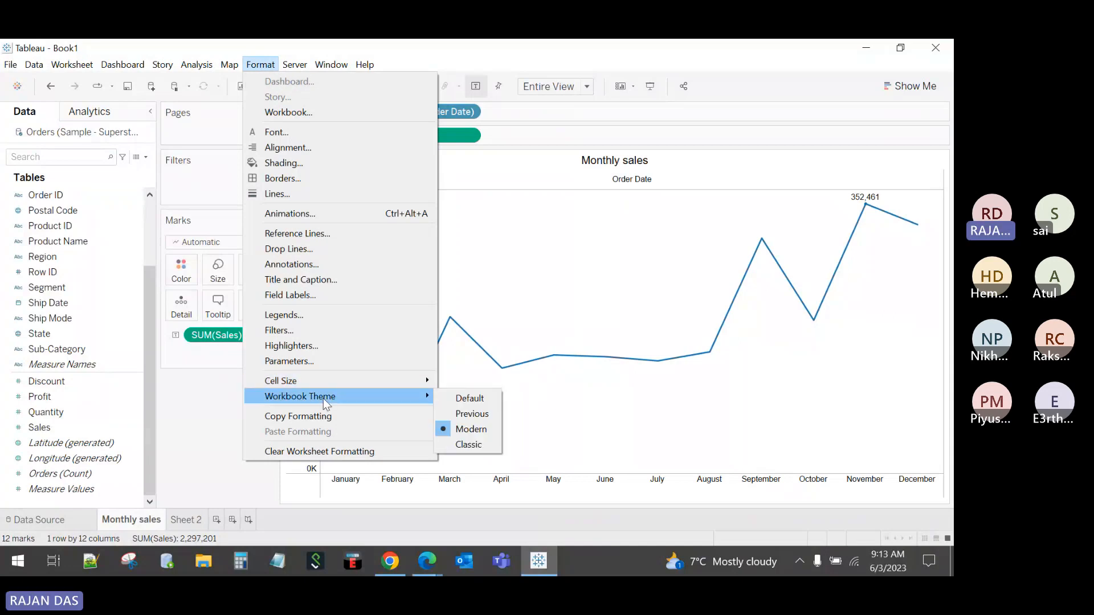
{"action": "left_click", "coordinate": [474, 416]}
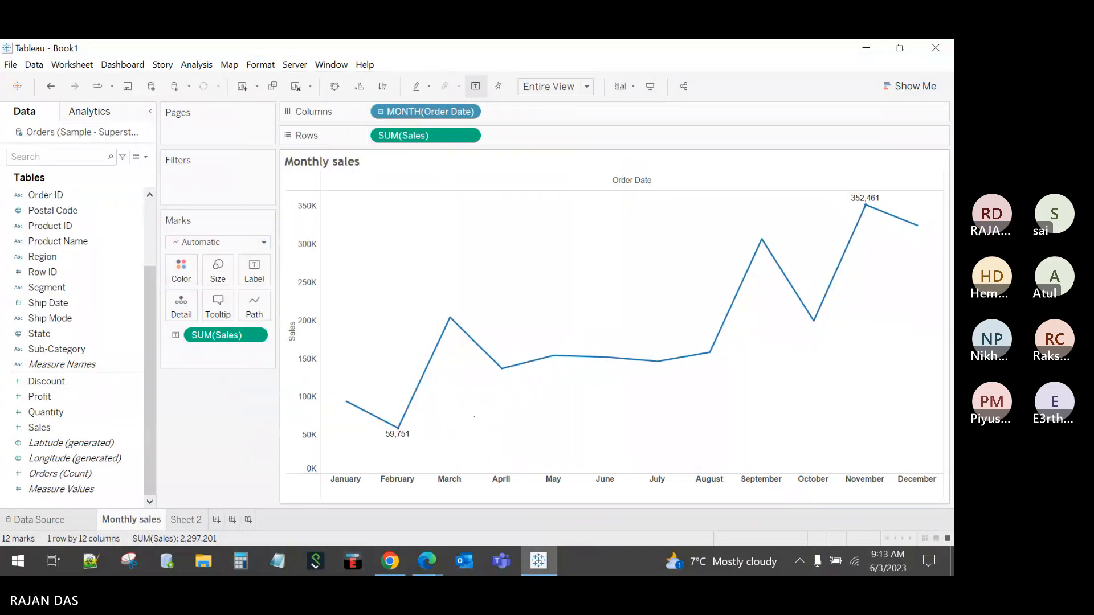
{"action": "left_click", "coordinate": [261, 65]}
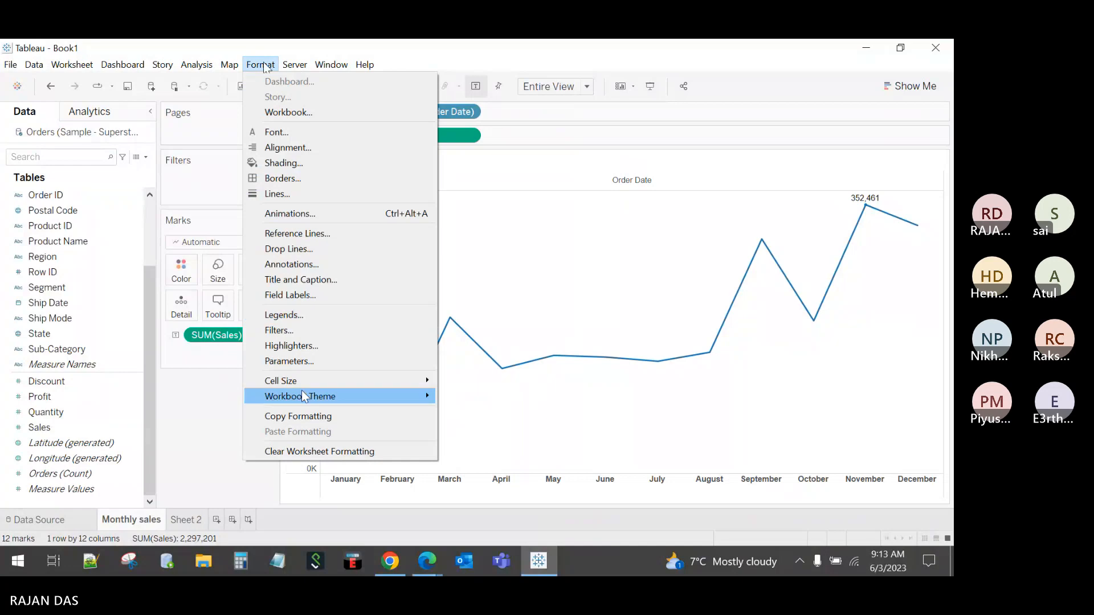
{"action": "mouse_move", "coordinate": [343, 391]}
{"action": "left_click", "coordinate": [459, 398]}
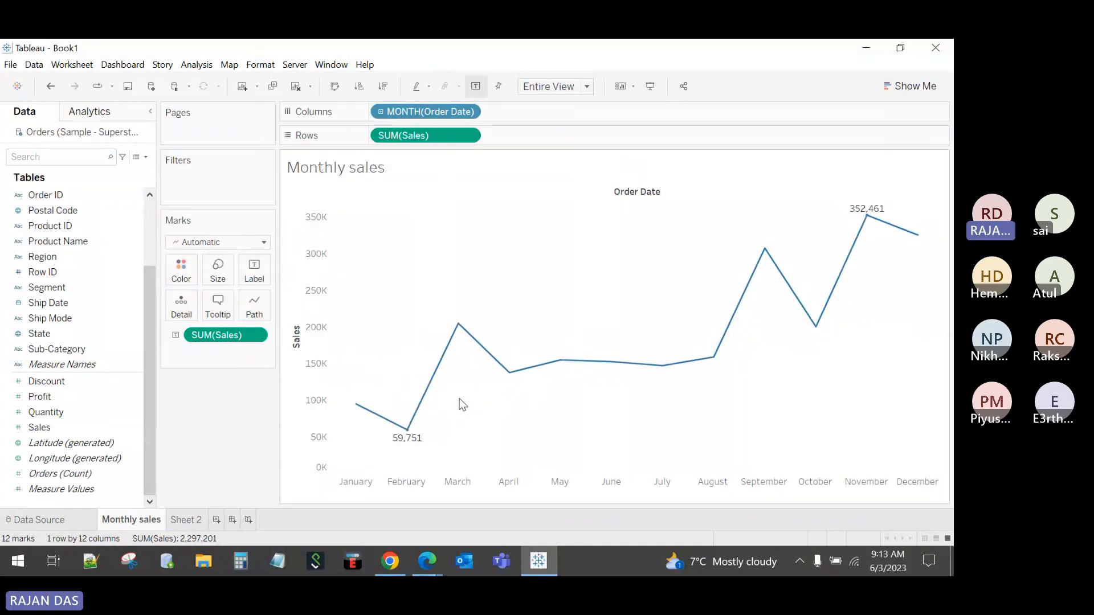
{"action": "left_click", "coordinate": [260, 65]}
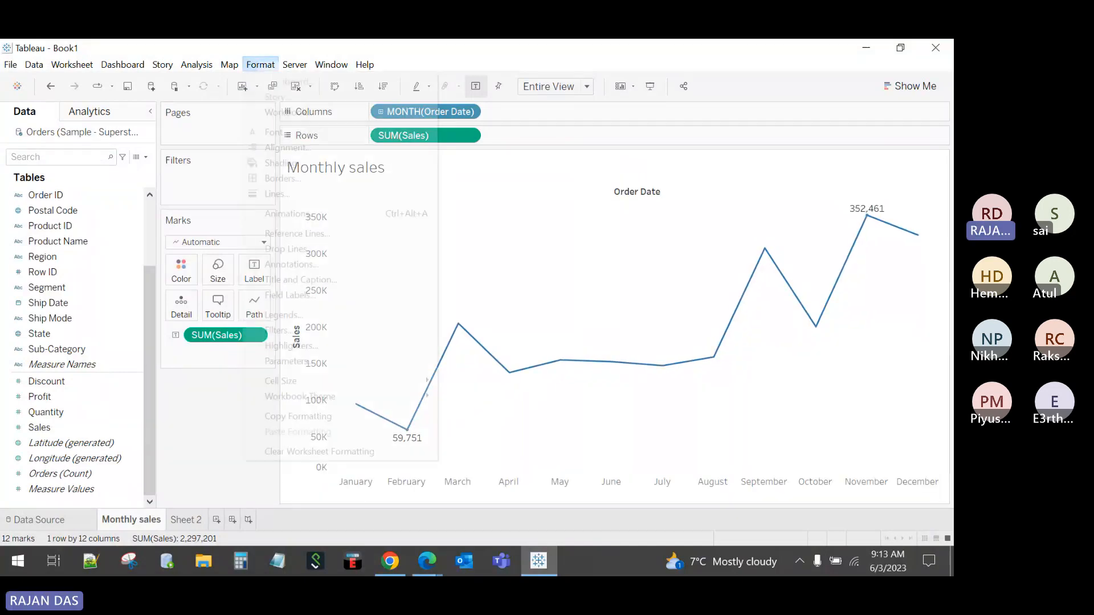
{"action": "mouse_move", "coordinate": [293, 398]}
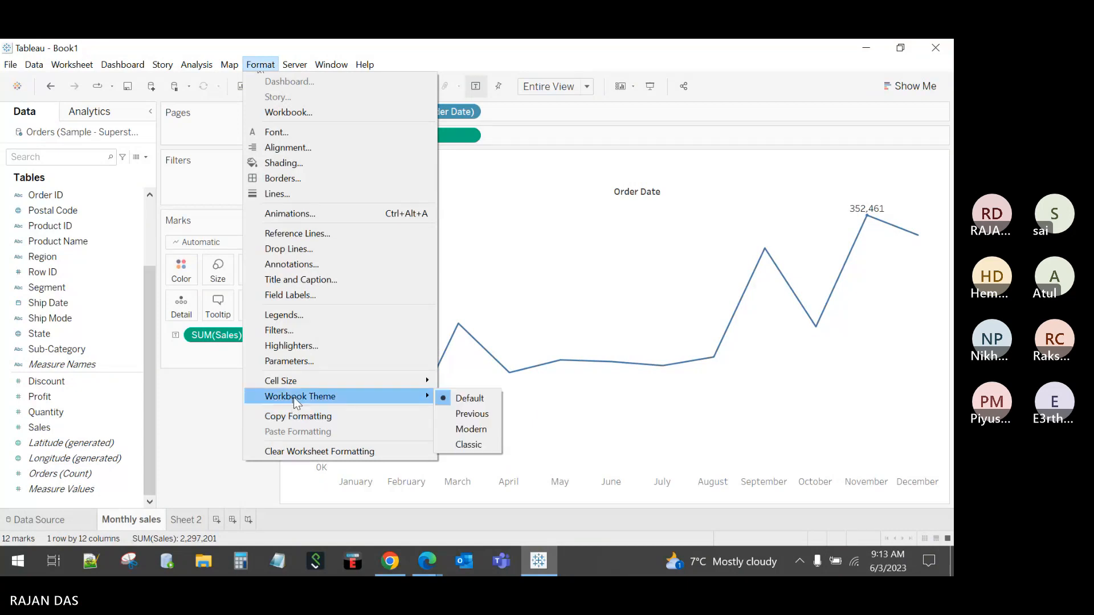
{"action": "left_click", "coordinate": [463, 442]}
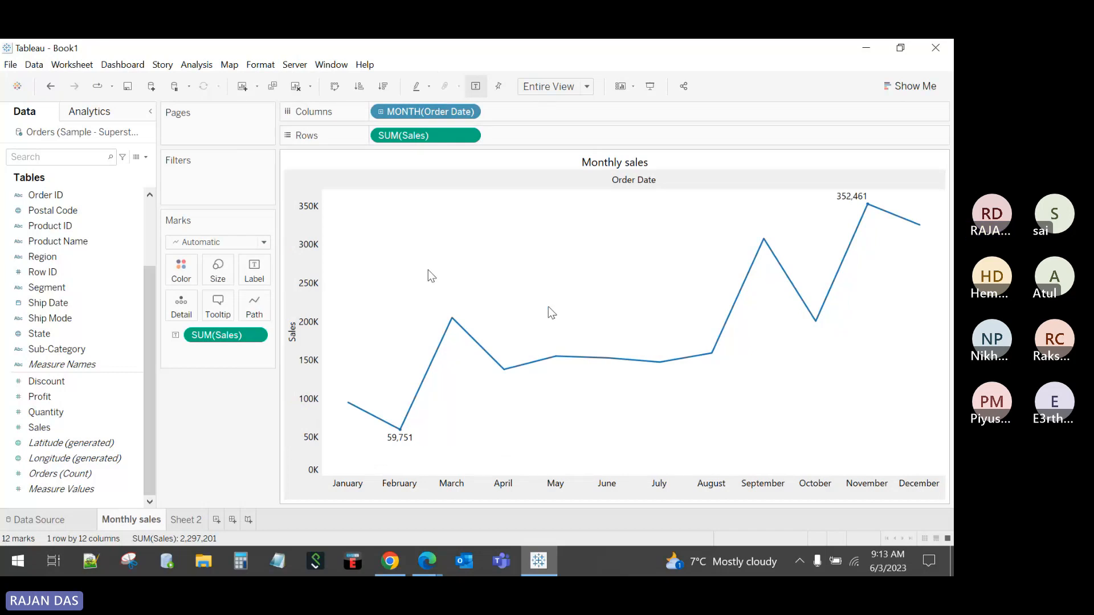
Step: Set the Monthly sales worksheet's background shading to a pale pink
{"action": "left_click", "coordinate": [251, 68]}
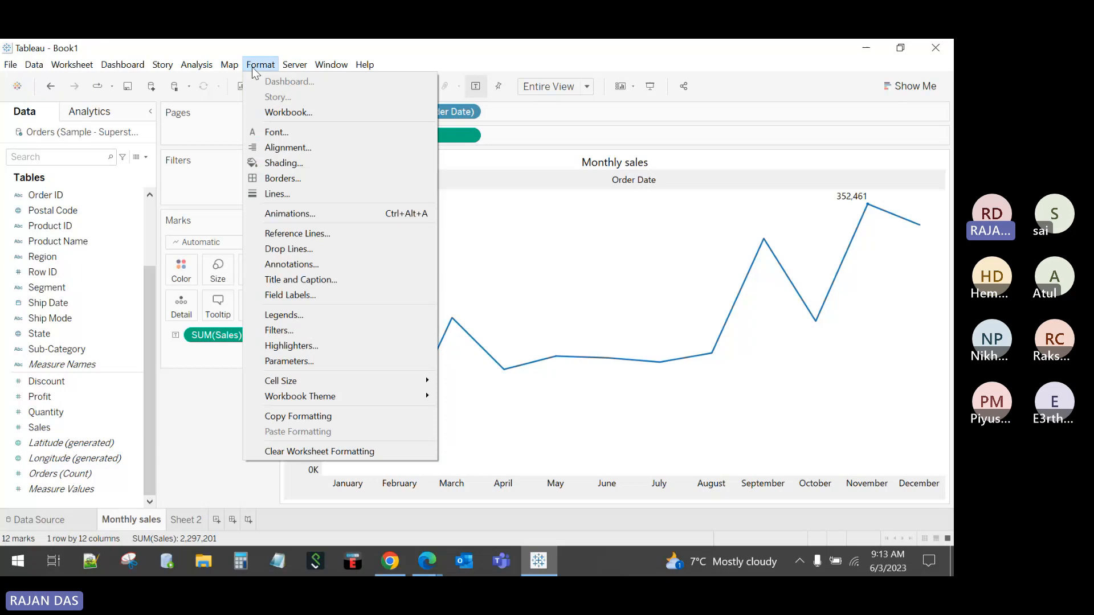
{"action": "left_click", "coordinate": [275, 162]}
{"action": "left_click", "coordinate": [102, 200]}
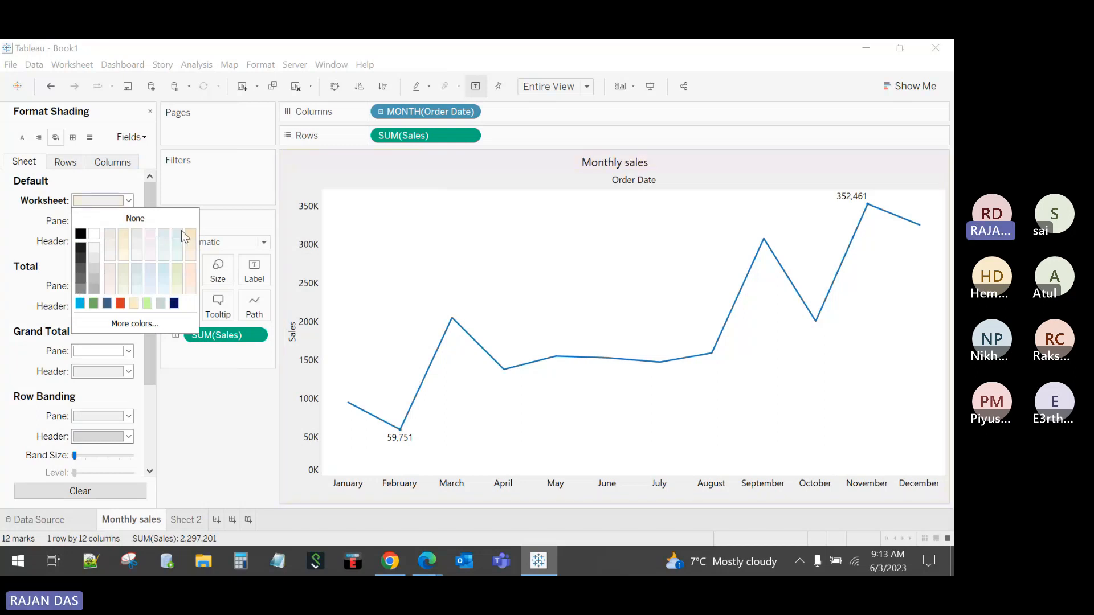
{"action": "left_click", "coordinate": [193, 423]}
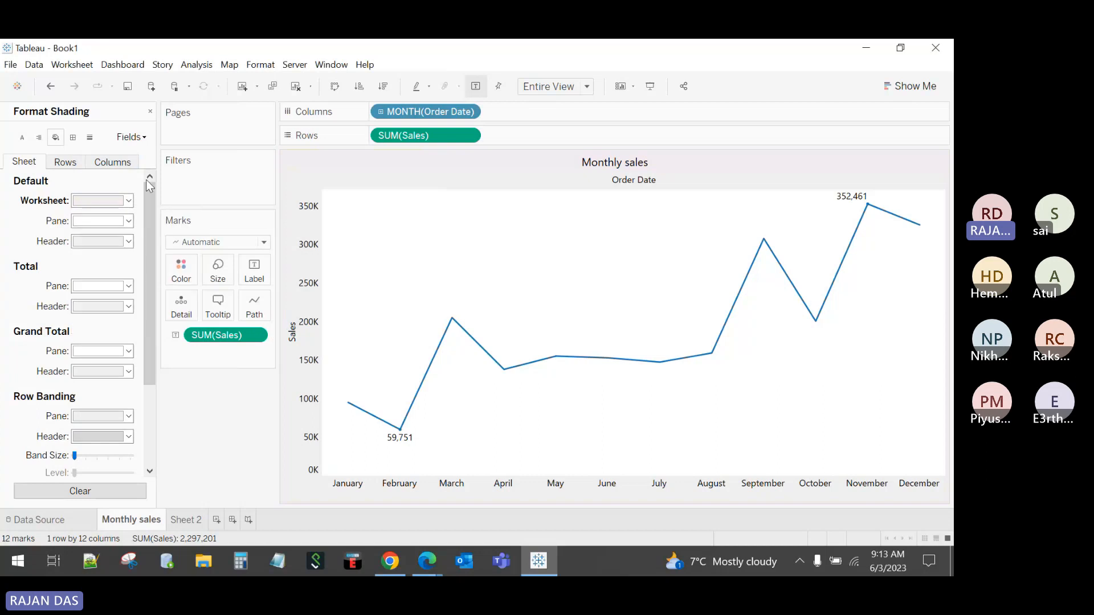
{"action": "left_click", "coordinate": [150, 111]}
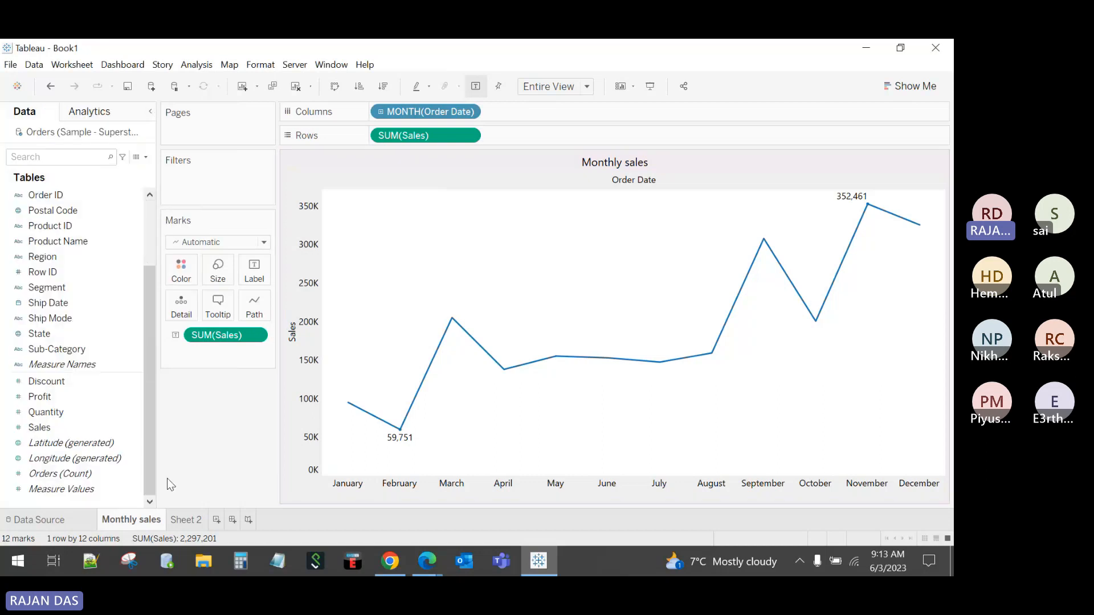
Step: Delete the old Monthly sales sheet and clear Sheet 2
{"action": "right_click", "coordinate": [149, 519]}
{"action": "left_click", "coordinate": [178, 368]}
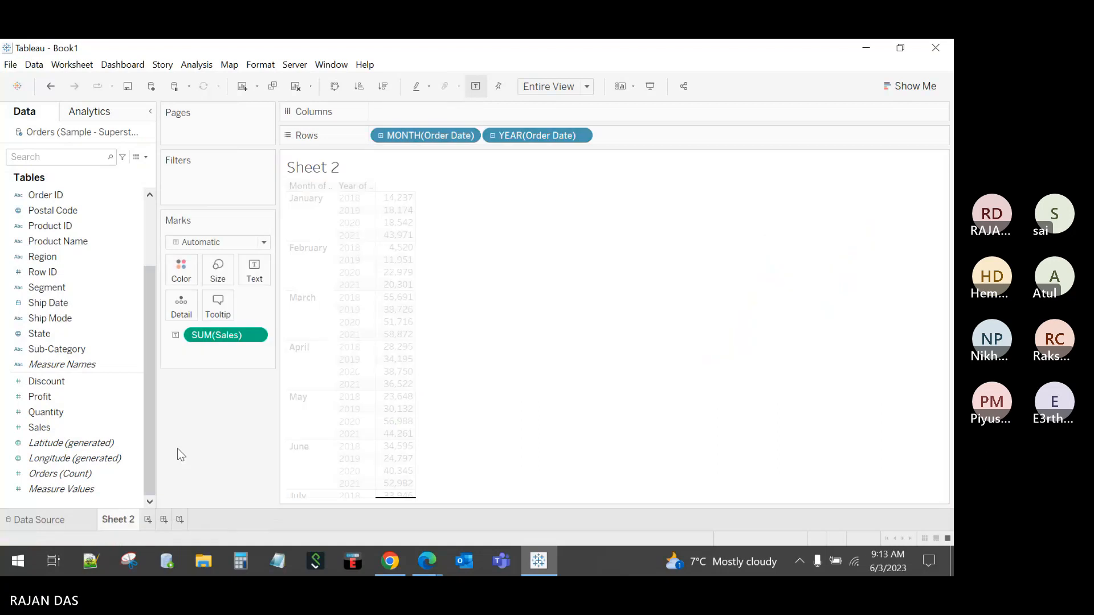
{"action": "left_click", "coordinate": [296, 90]}
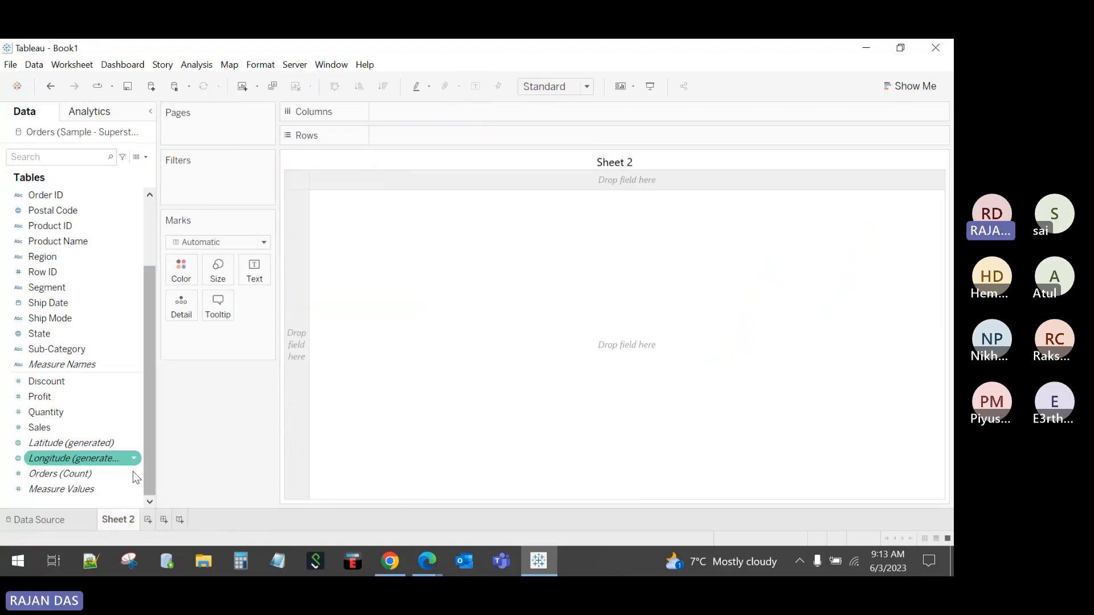
Step: Rename Sheet 2 to 'Monthly sales'
{"action": "double_click", "coordinate": [119, 519]}
{"action": "type", "text": "MOnth"}
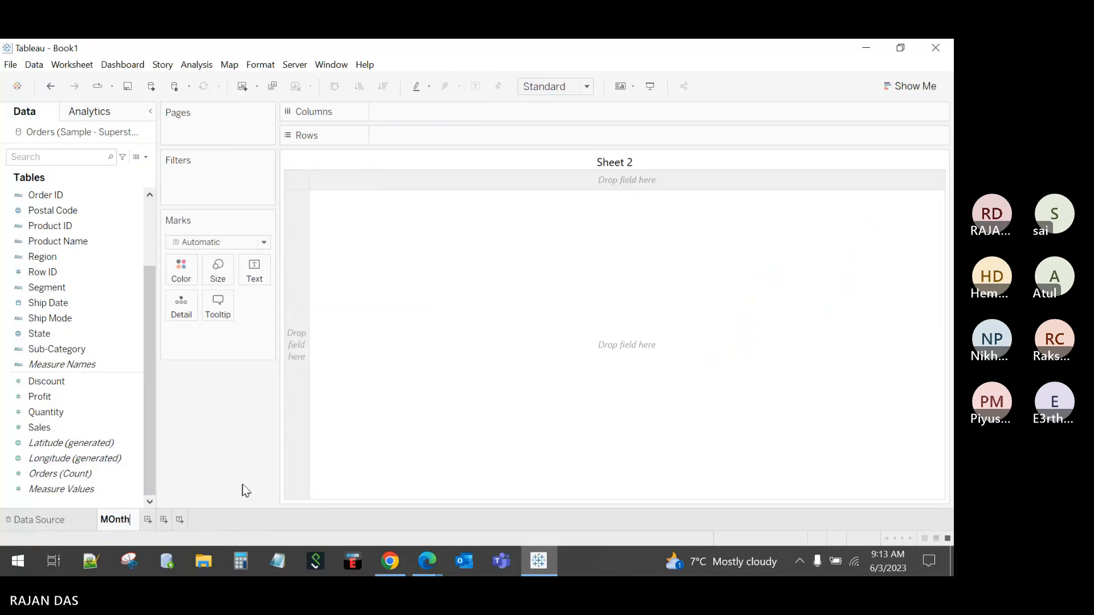
{"action": "key", "text": "BackSpace"}
{"action": "key", "text": "BackSpace"}
{"action": "key", "text": "BackSpace"}
{"action": "key", "text": "BackSpace"}
{"action": "type", "text": "onthly sake"}
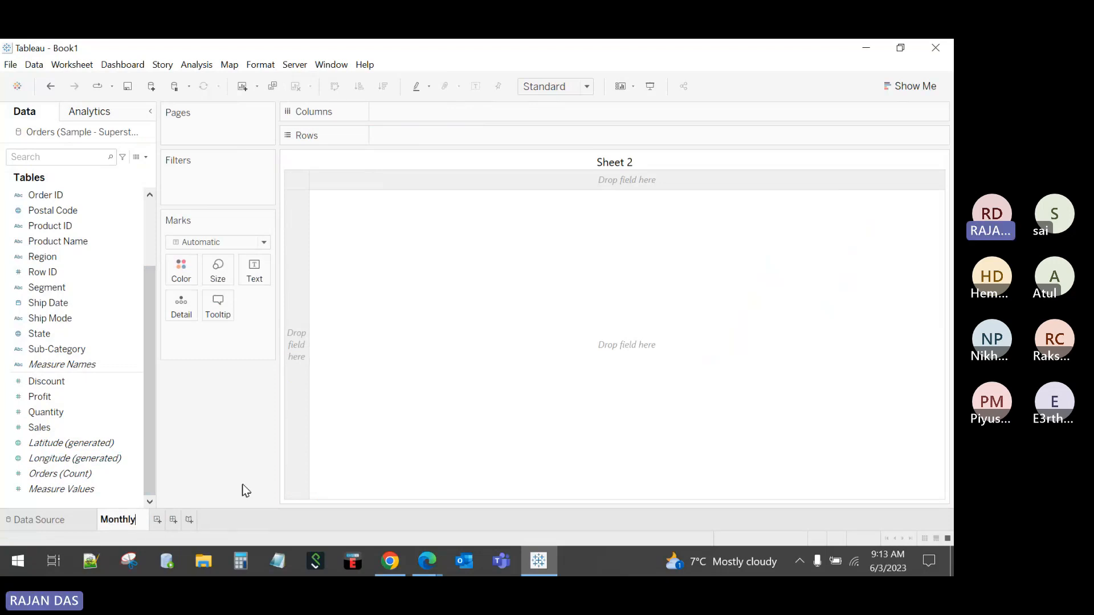
{"action": "key", "text": "BackSpace"}
{"action": "key", "text": "BackSpace"}
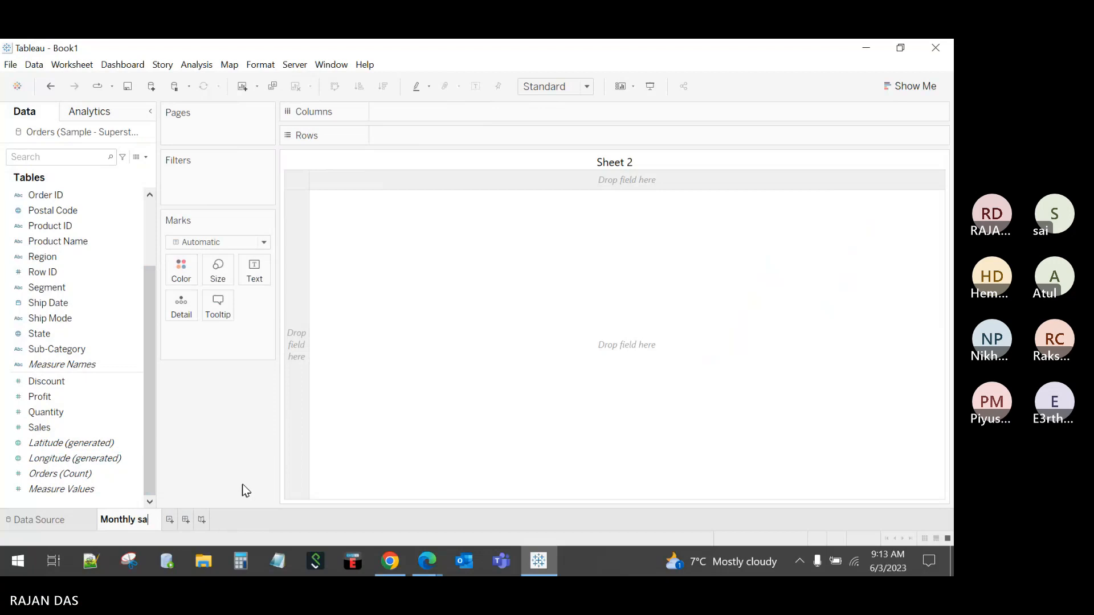
{"action": "type", "text": "les"}
{"action": "key", "text": "Return"}
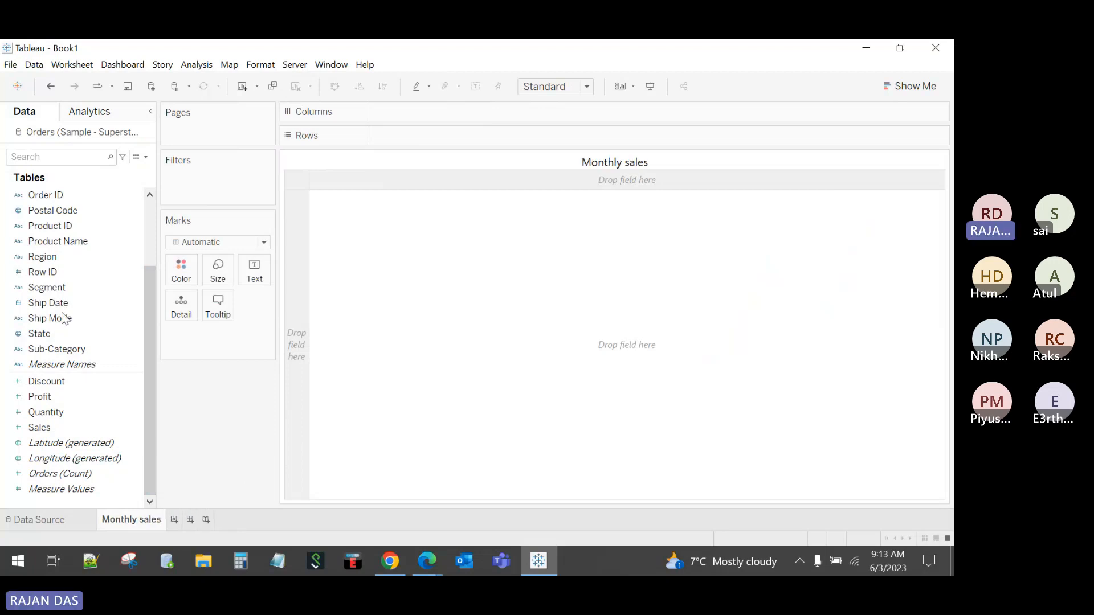
{"action": "scroll", "coordinate": [65, 319], "scroll_direction": "up", "scroll_amount": 3}
Step: Plot SUM(Sales) against MONTH(Order Date) as a line filling the entire view
{"action": "left_click_drag", "start_coordinate": [51, 226], "coordinate": [433, 116]}
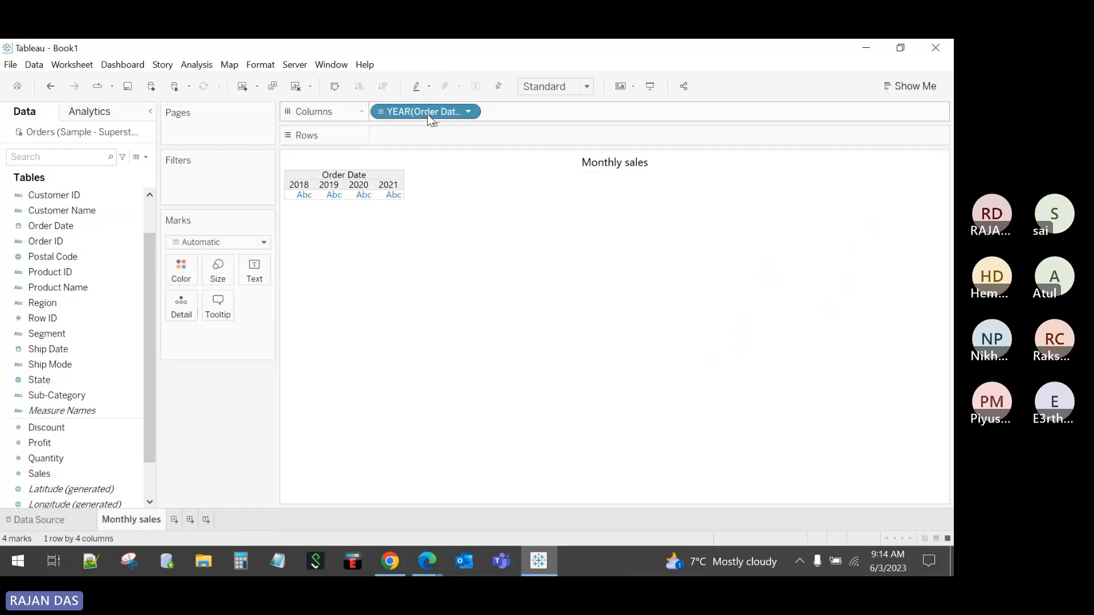
{"action": "right_click", "coordinate": [424, 115]}
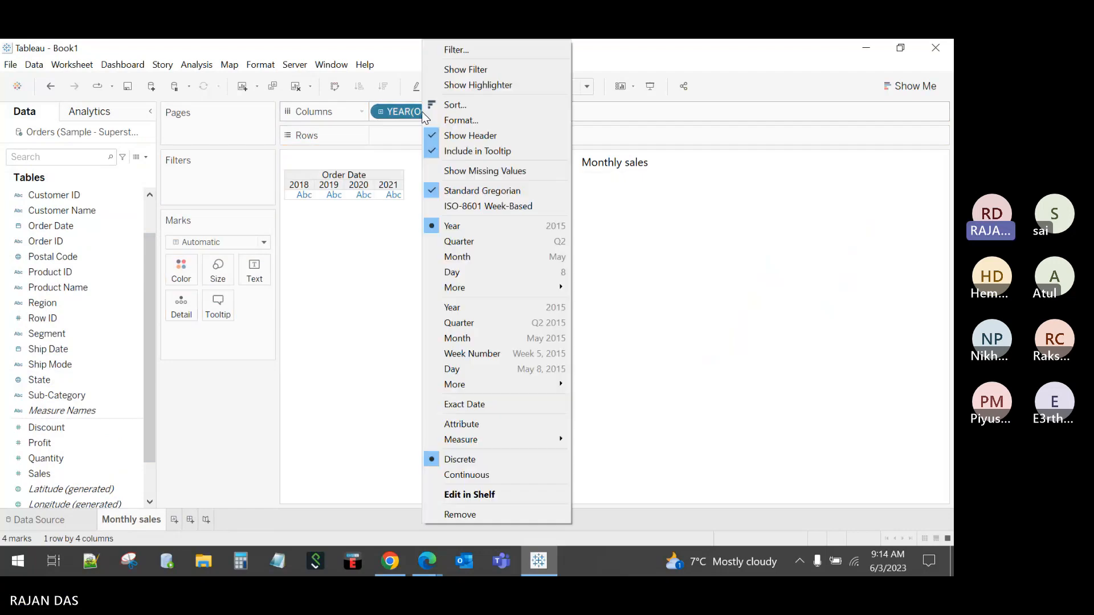
{"action": "left_click", "coordinate": [463, 258]}
{"action": "left_click_drag", "start_coordinate": [45, 474], "coordinate": [405, 143]}
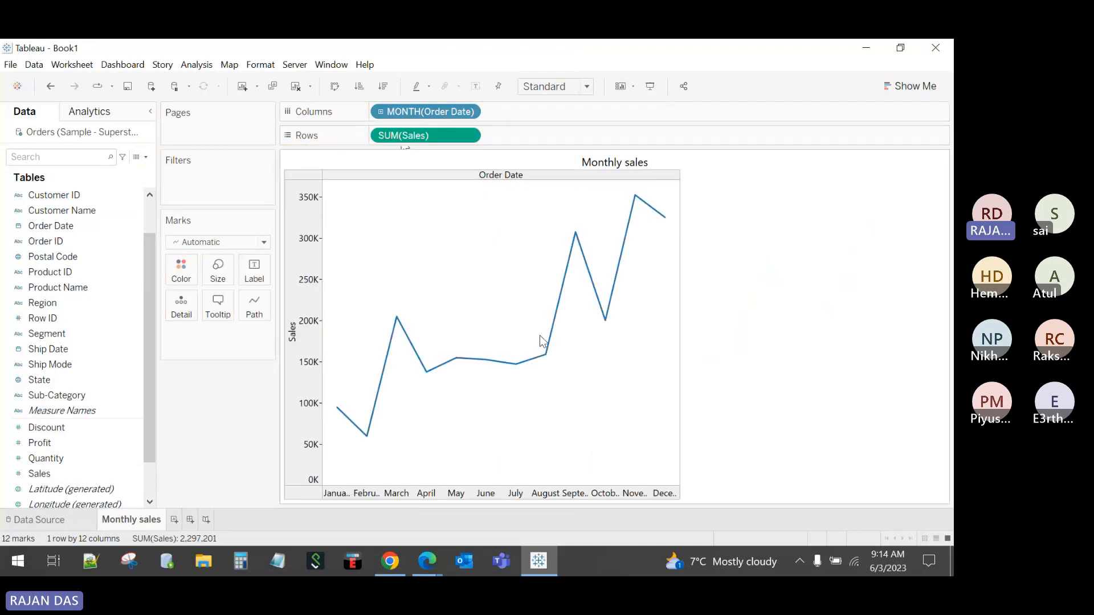
{"action": "left_click", "coordinate": [570, 87]}
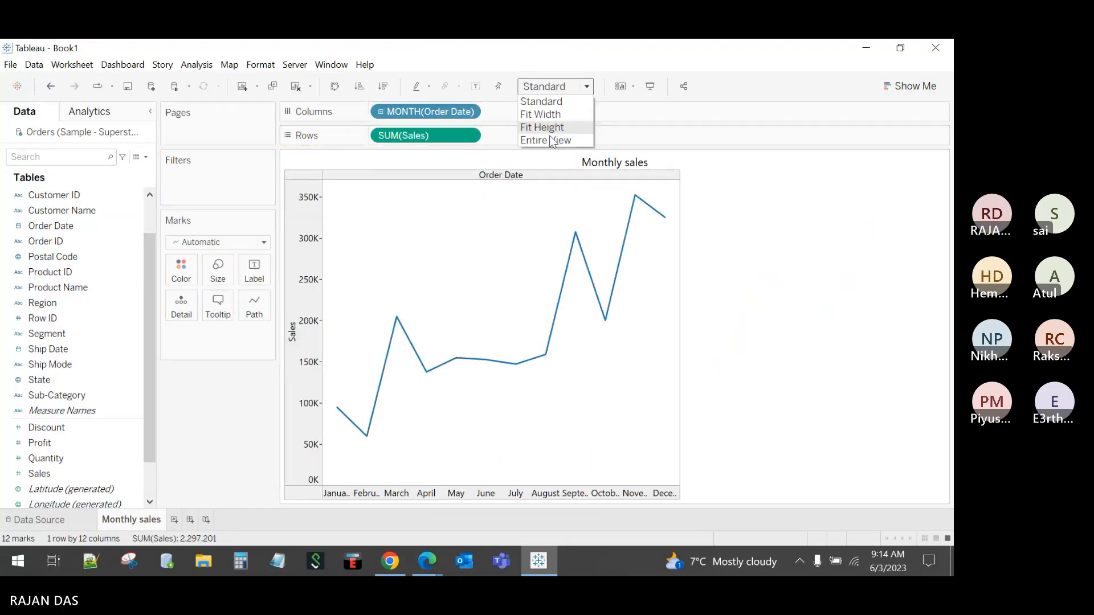
{"action": "left_click", "coordinate": [549, 135]}
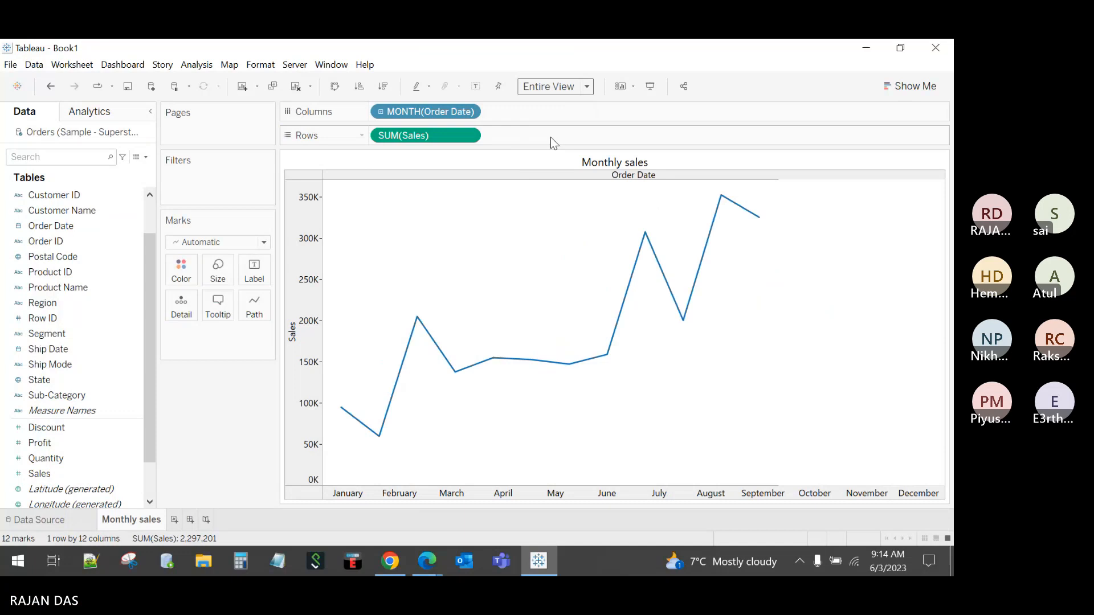
Step: Format the month headers to show abbreviated names (Jan, Feb, Mar…)
{"action": "right_click", "coordinate": [711, 487]}
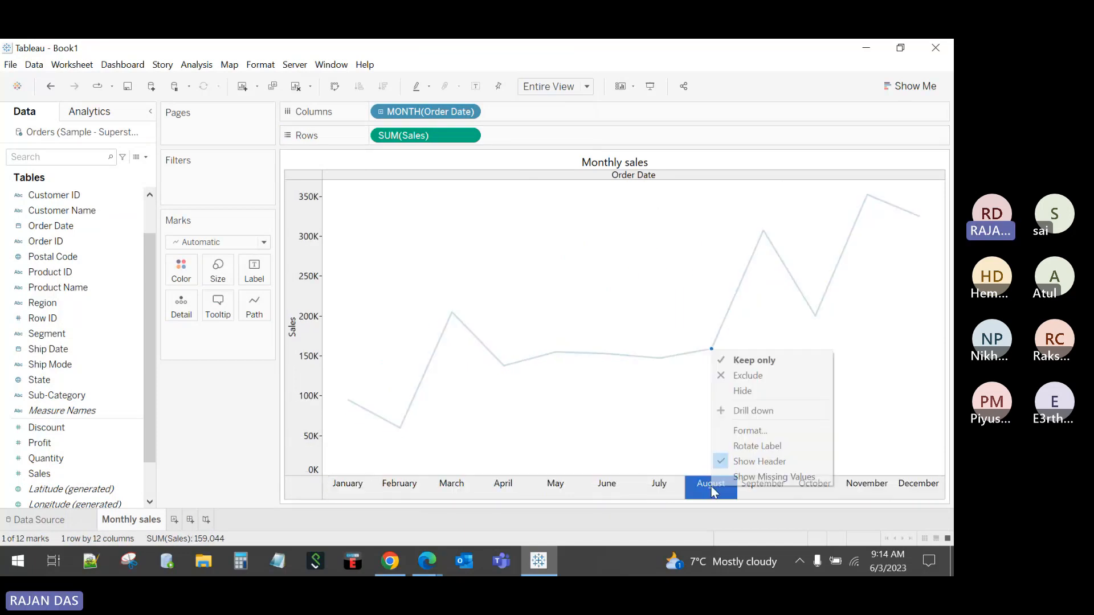
{"action": "left_click", "coordinate": [732, 432]}
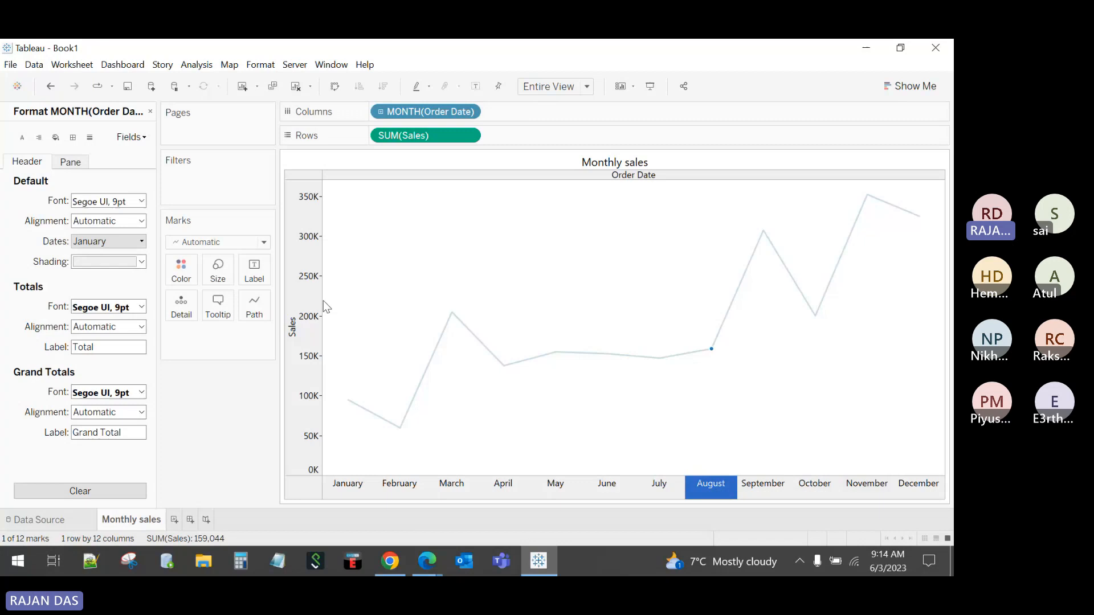
{"action": "left_click", "coordinate": [111, 242]}
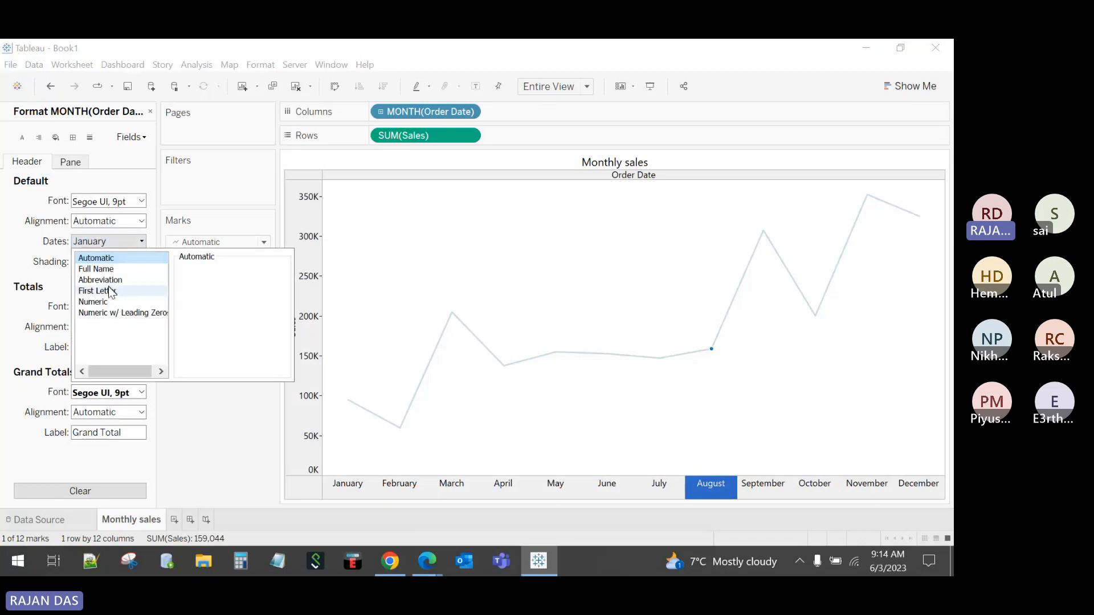
{"action": "left_click", "coordinate": [109, 280]}
{"action": "left_click", "coordinate": [339, 466]}
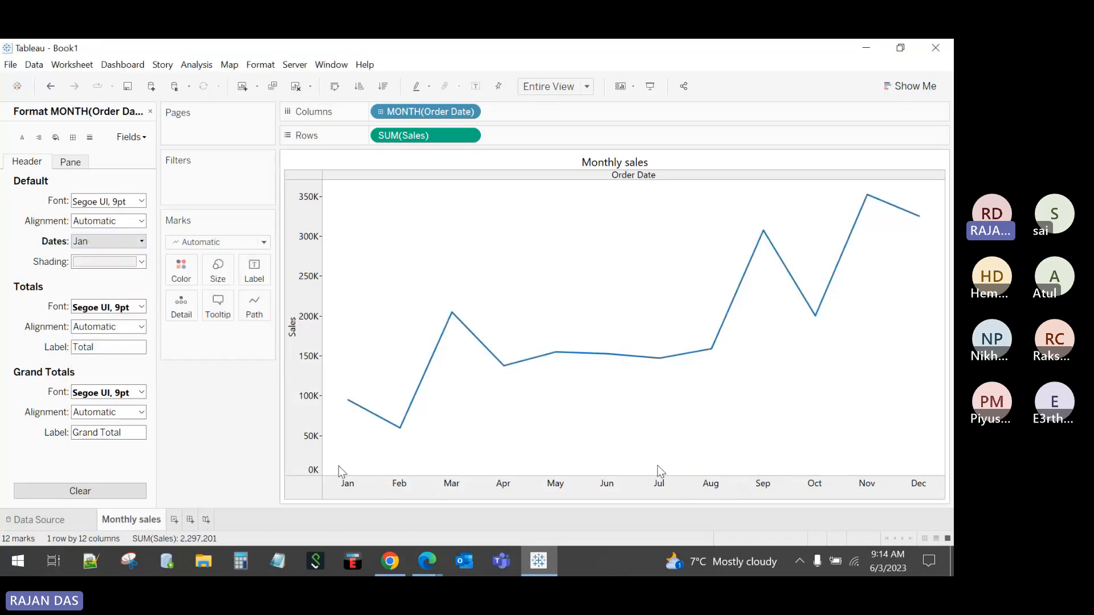
{"action": "left_click", "coordinate": [150, 111]}
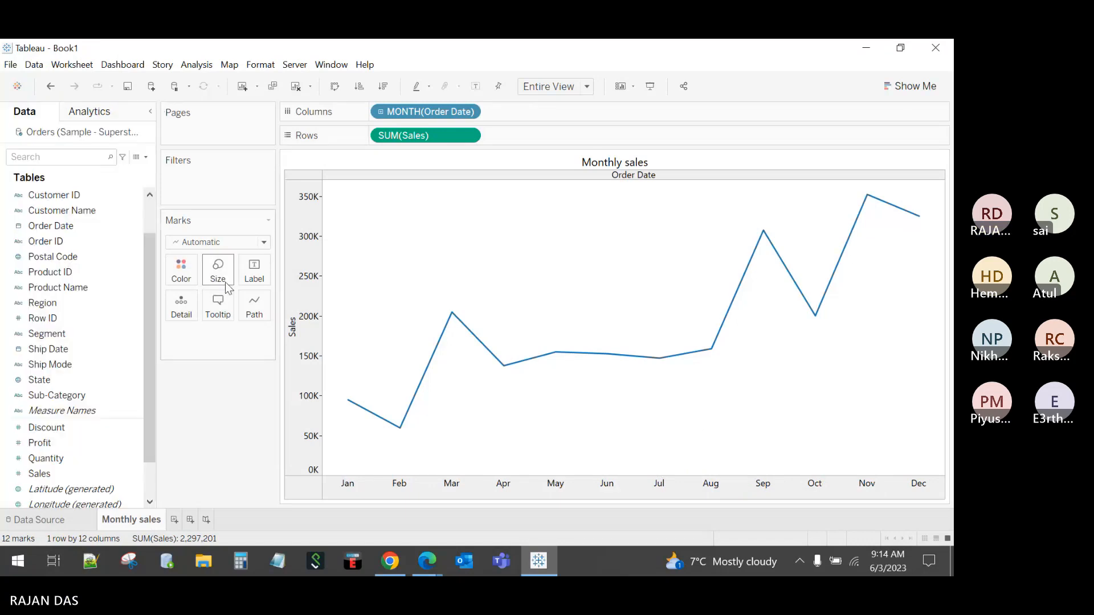
Step: Label the line with SUM(Sales) at its minimum and maximum only (59,751 and 352,461)
{"action": "left_click", "coordinate": [255, 266]}
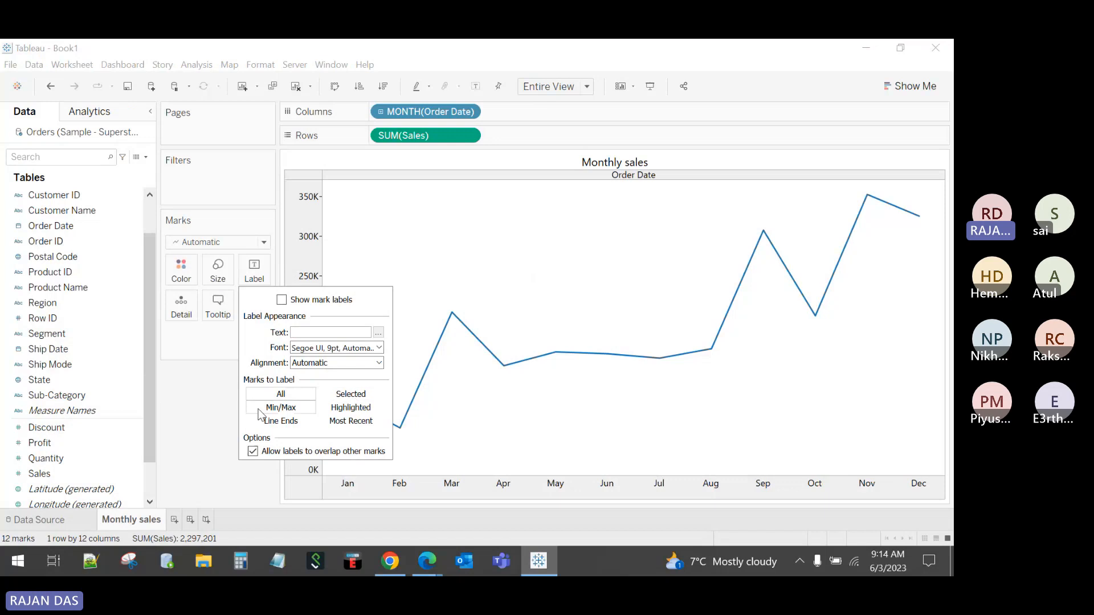
{"action": "left_click", "coordinate": [281, 408]}
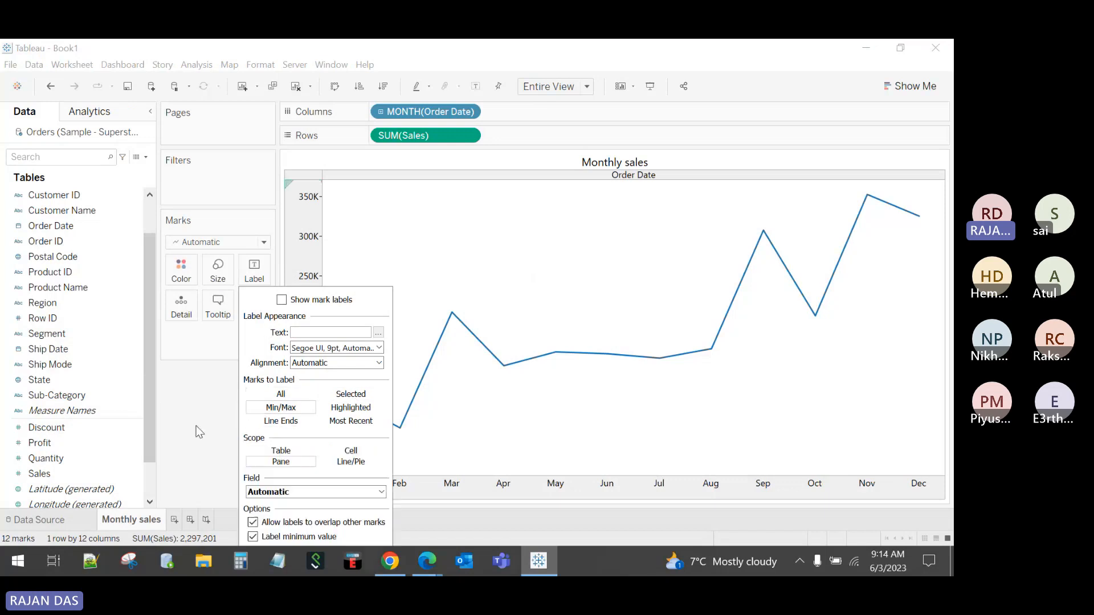
{"action": "left_click", "coordinate": [199, 432]}
{"action": "left_click", "coordinate": [255, 266]}
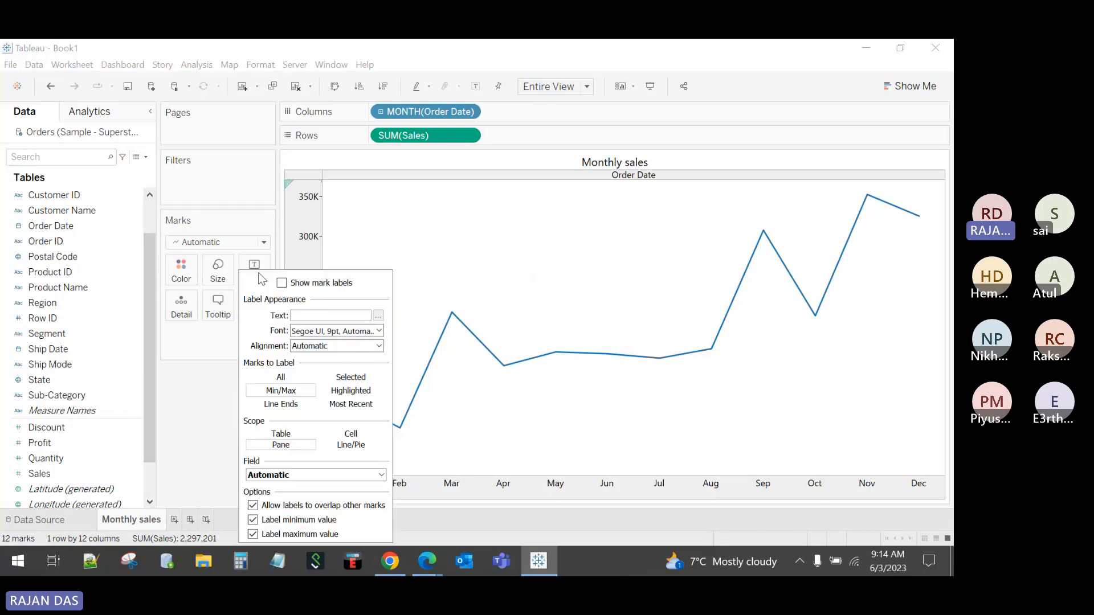
{"action": "left_click", "coordinate": [211, 420]}
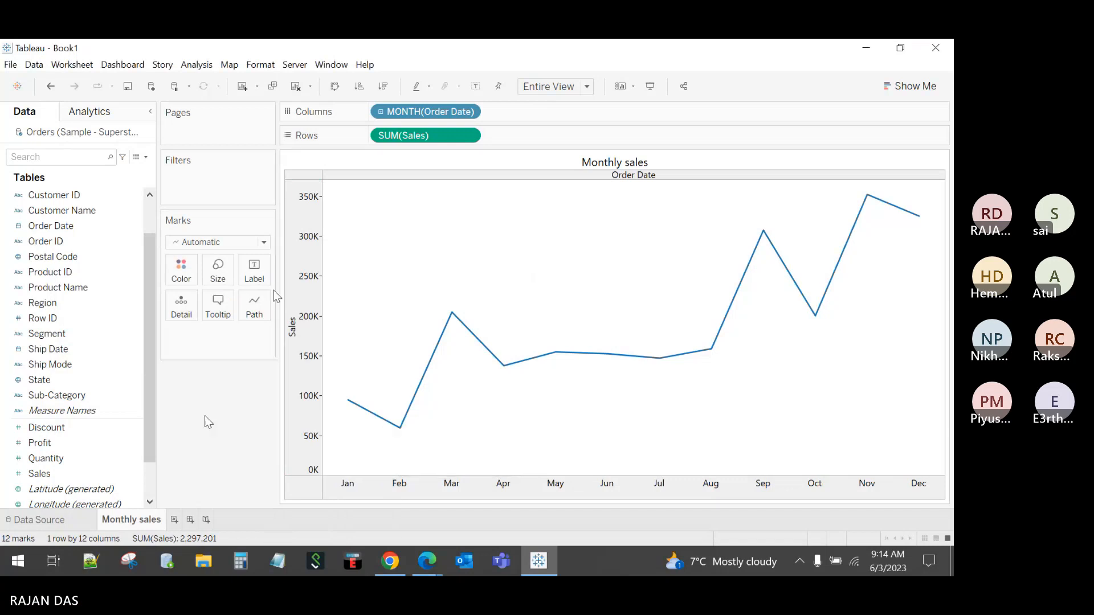
{"action": "left_click_drag", "start_coordinate": [57, 474], "coordinate": [253, 278]}
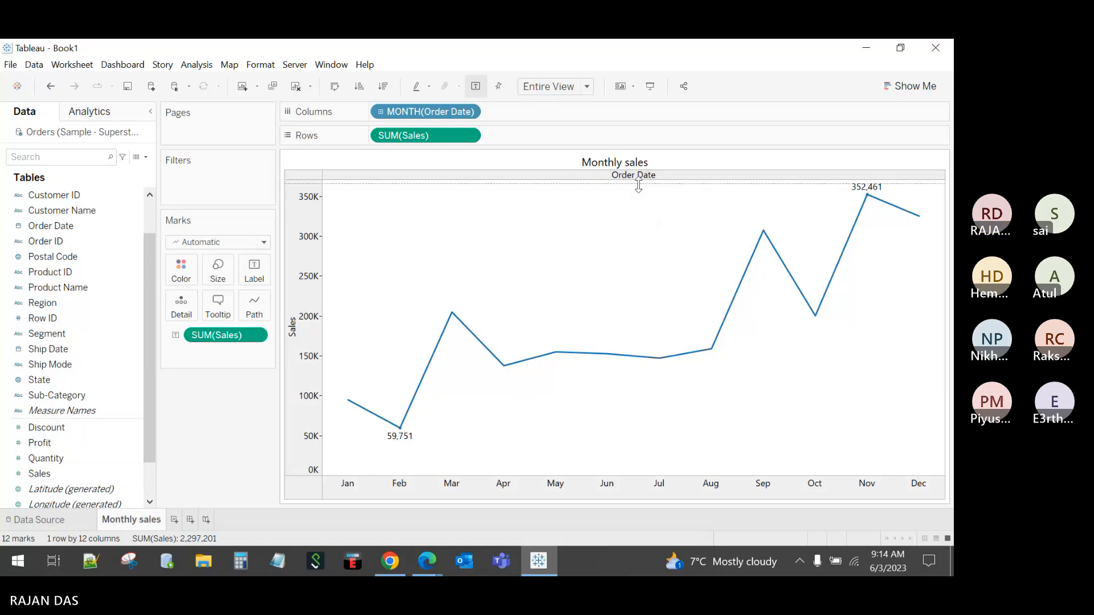
{"action": "left_click_drag", "start_coordinate": [638, 184], "coordinate": [638, 192]}
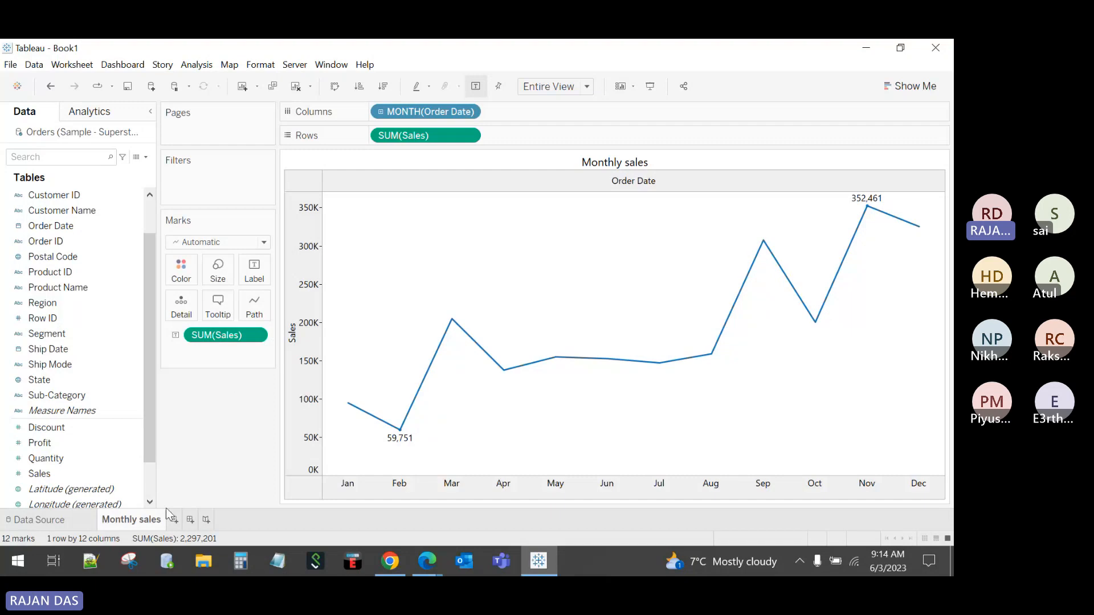
Step: Add a new worksheet and name it 'Region/ segment sales'
{"action": "left_click", "coordinate": [174, 519]}
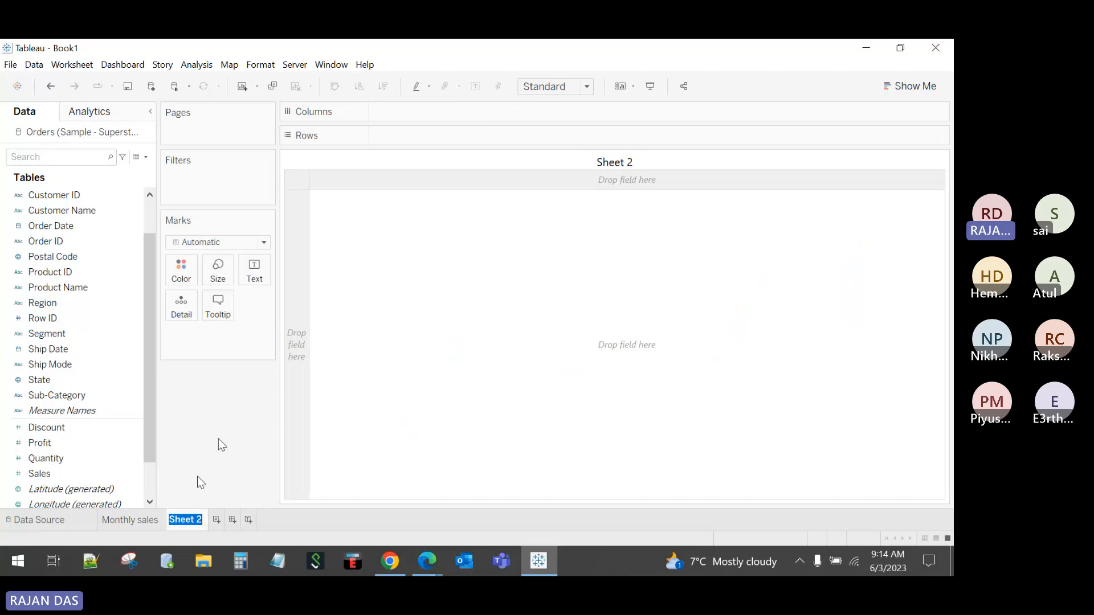
{"action": "type", "text": "REGIO"}
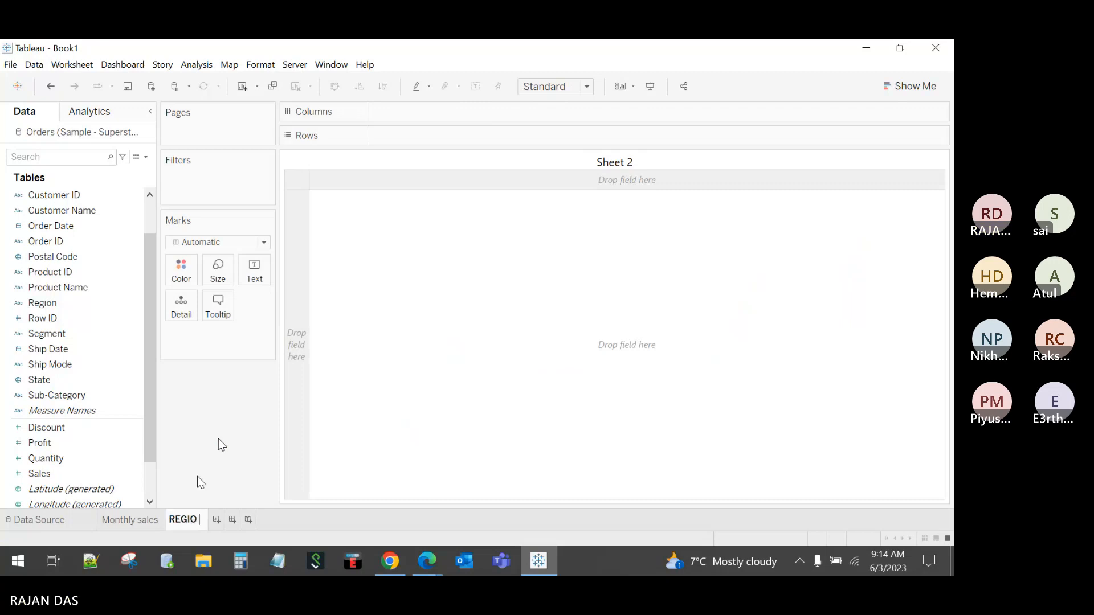
{"action": "key", "text": "BackSpace"}
{"action": "key", "text": "BackSpace"}
{"action": "key", "text": "BackSpace"}
{"action": "key", "text": "BackSpace"}
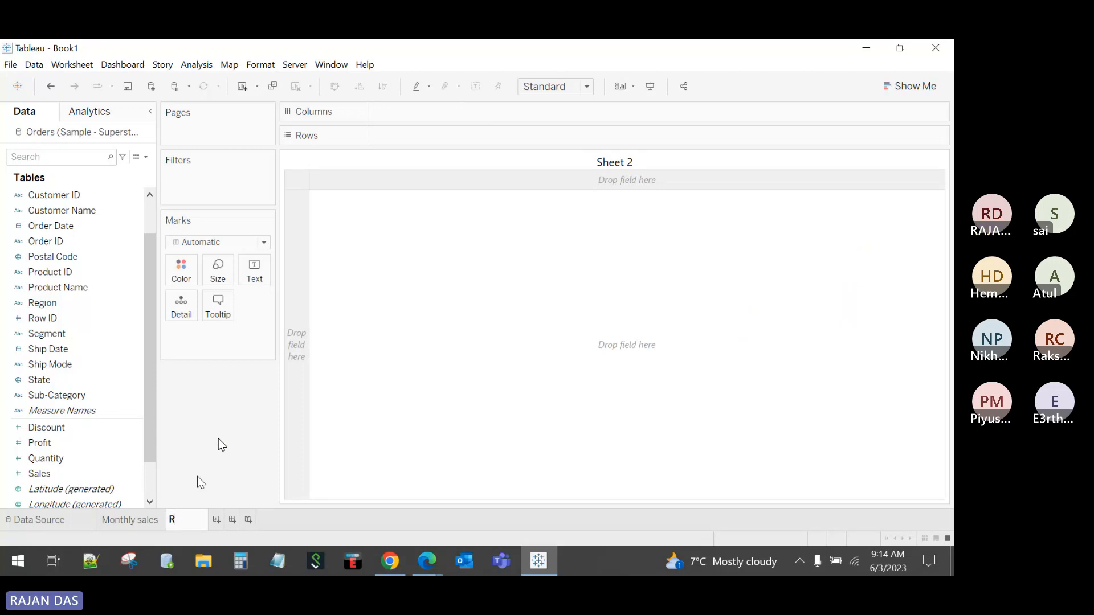
{"action": "type", "text": "e"}
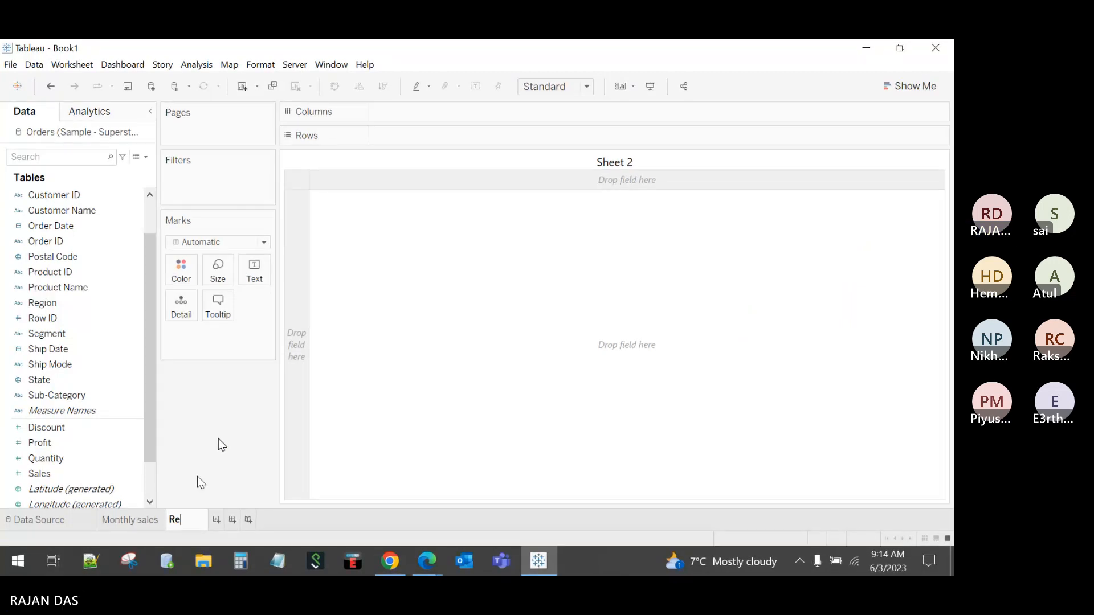
{"action": "type", "text": "gion"}
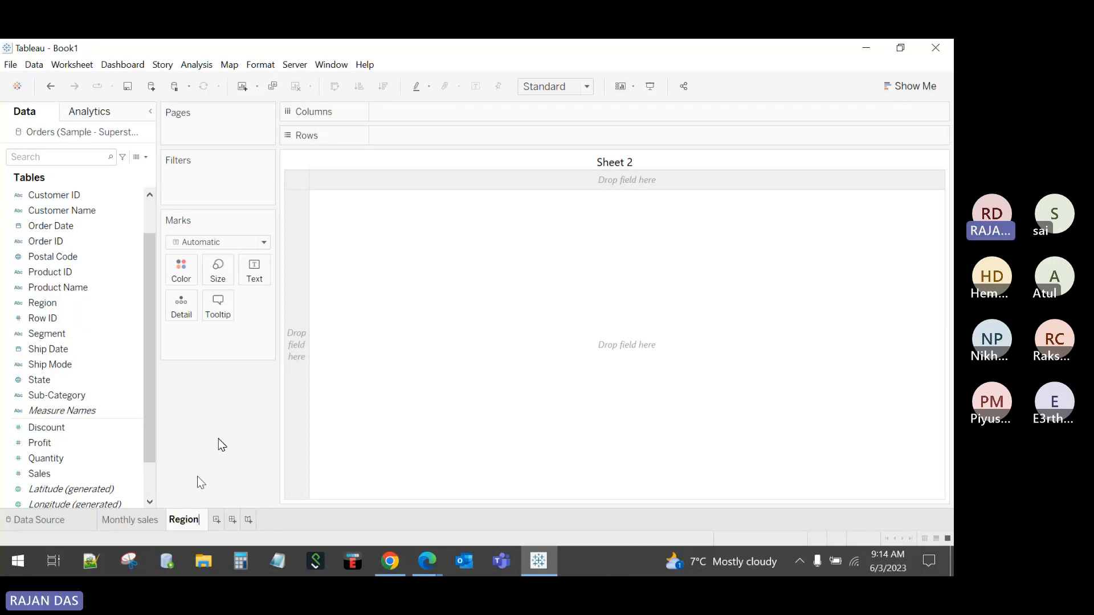
{"action": "type", "text": "/ "}
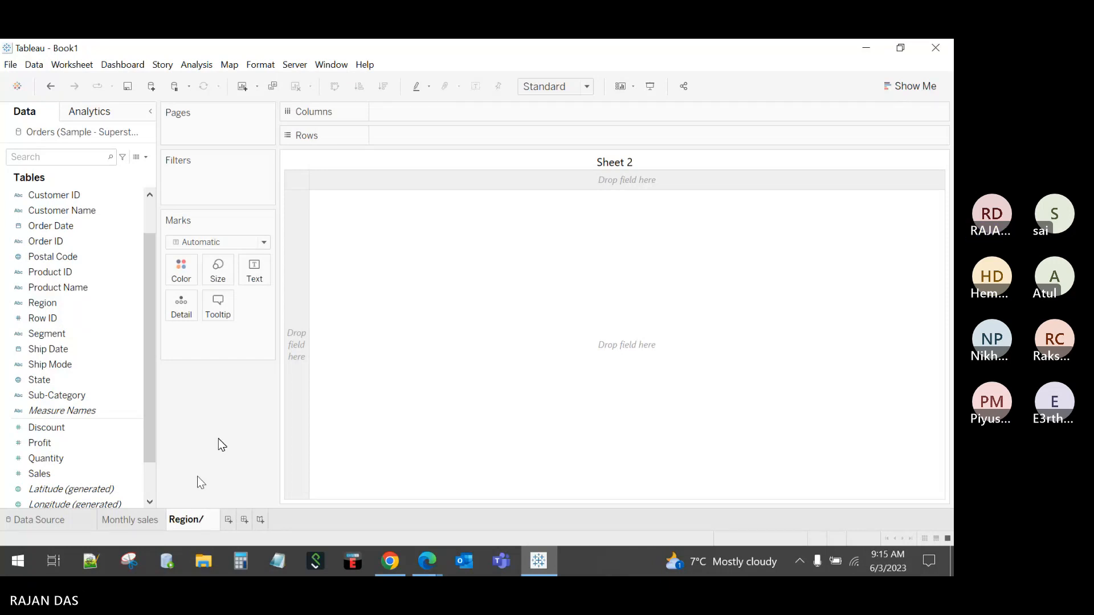
{"action": "type", "text": "segment sales"}
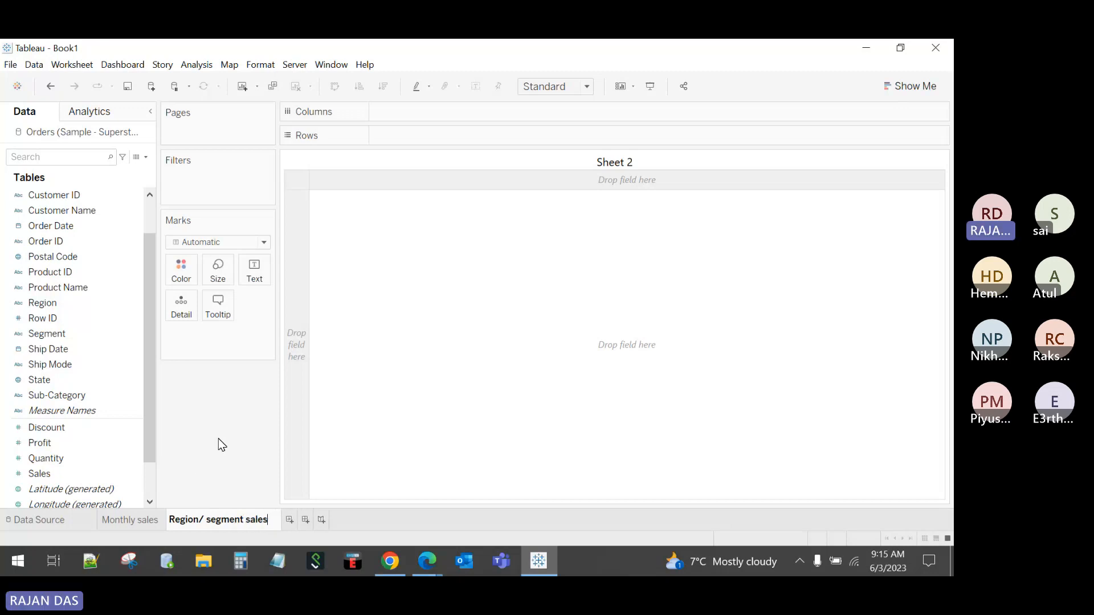
{"action": "key", "text": "Return"}
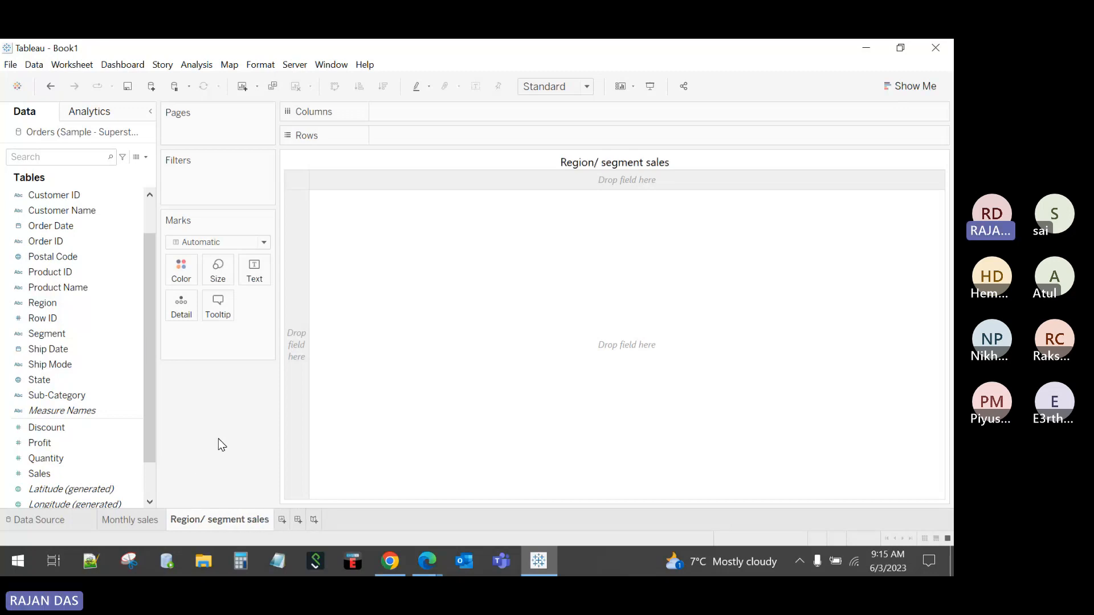
Step: Chart SUM(Sales) as bars by Region and Segment, fitted to Entire View, with a taller Region header
{"action": "left_click_drag", "start_coordinate": [52, 303], "coordinate": [400, 111]}
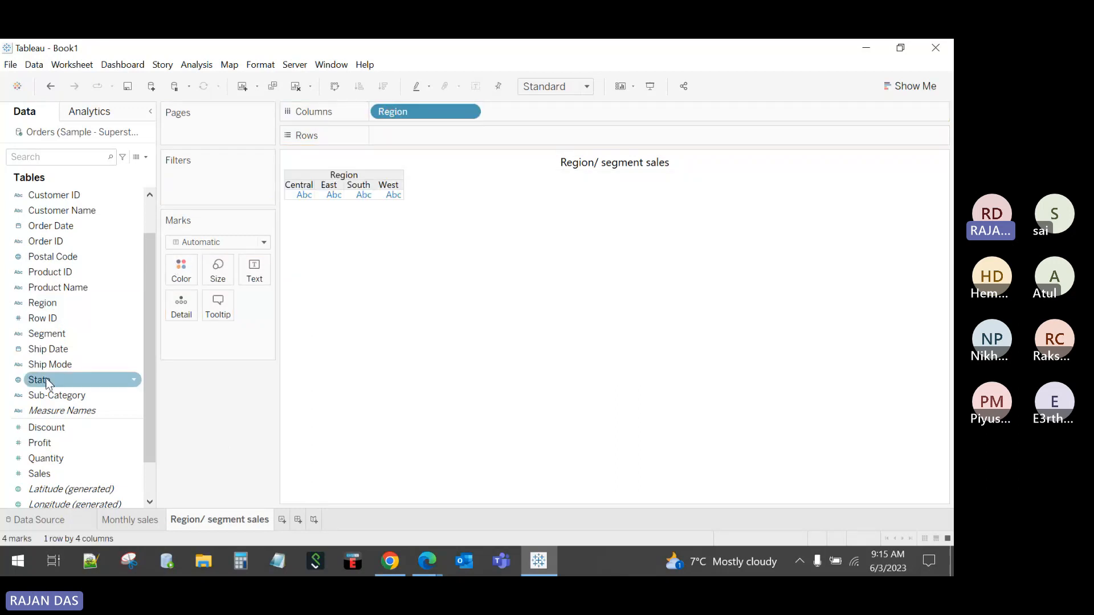
{"action": "left_click_drag", "start_coordinate": [51, 335], "coordinate": [519, 114]}
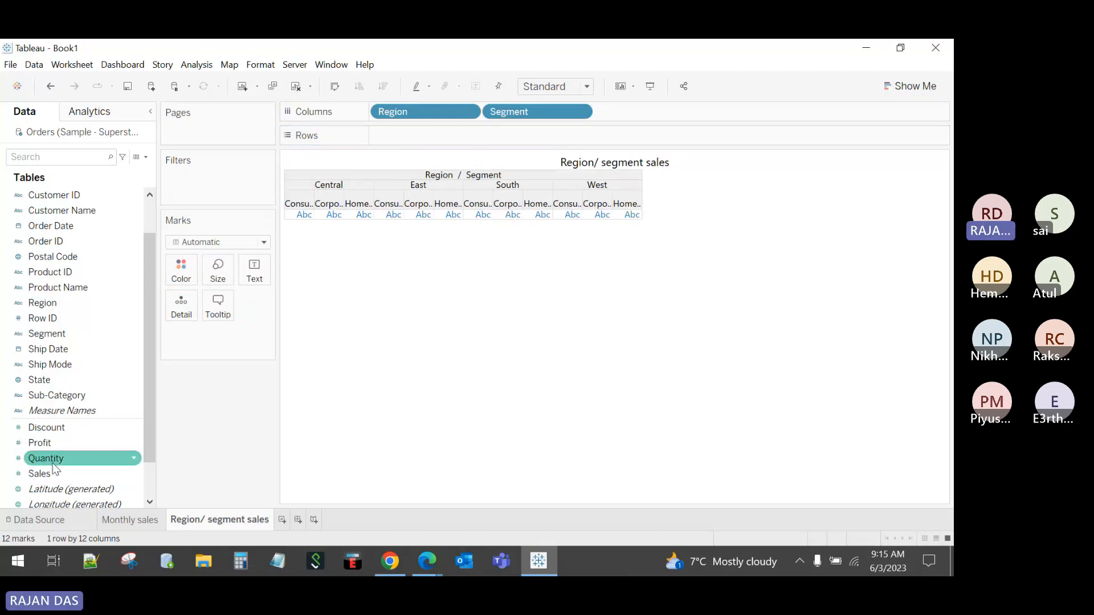
{"action": "left_click_drag", "start_coordinate": [55, 470], "coordinate": [411, 142]}
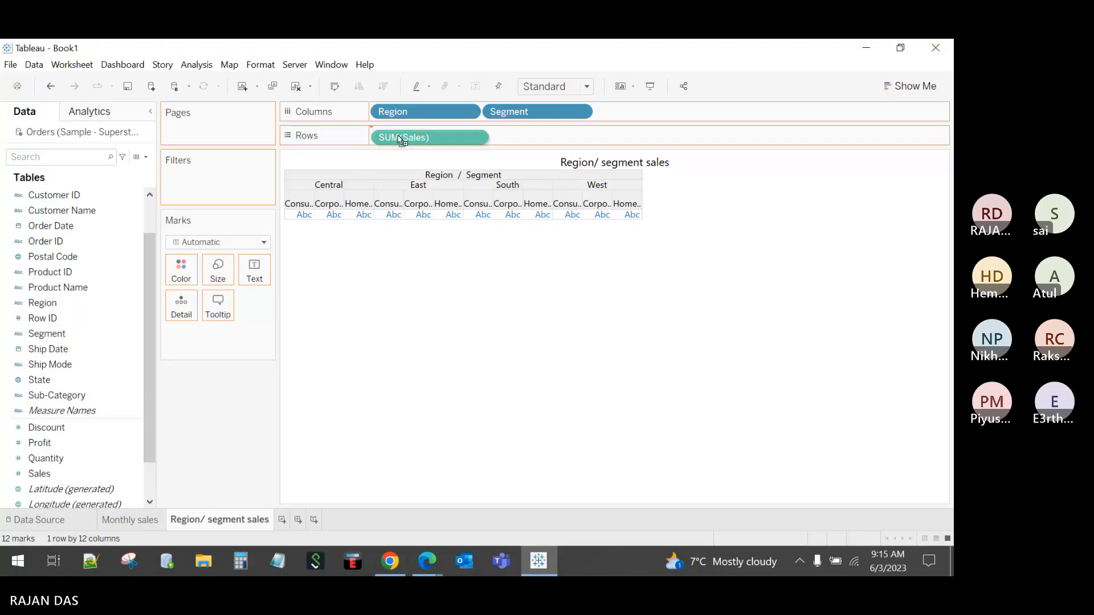
{"action": "left_click", "coordinate": [557, 86]}
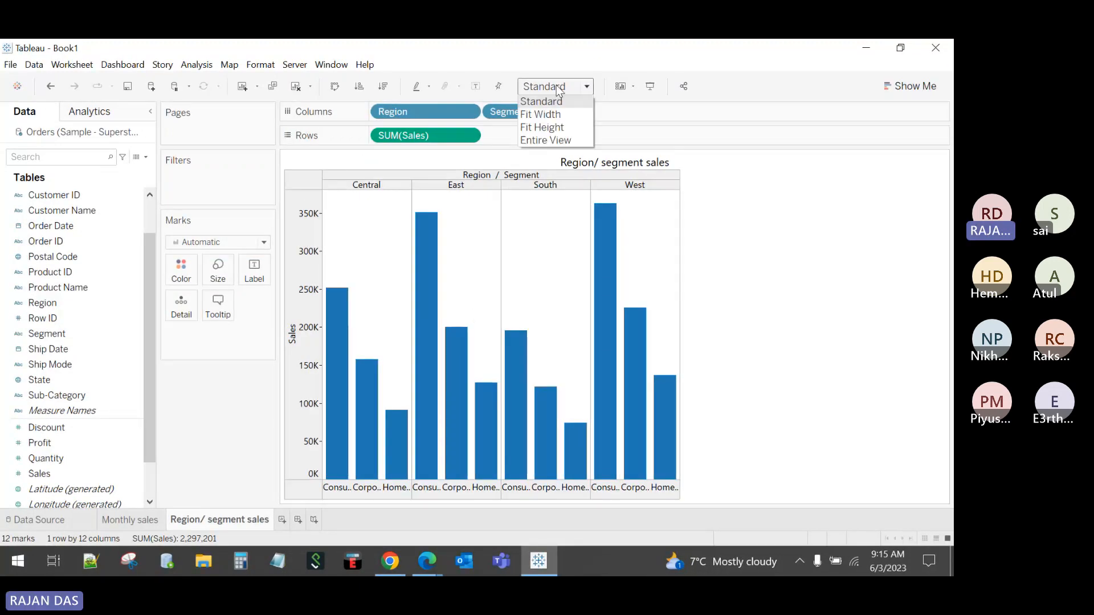
{"action": "left_click", "coordinate": [556, 139]}
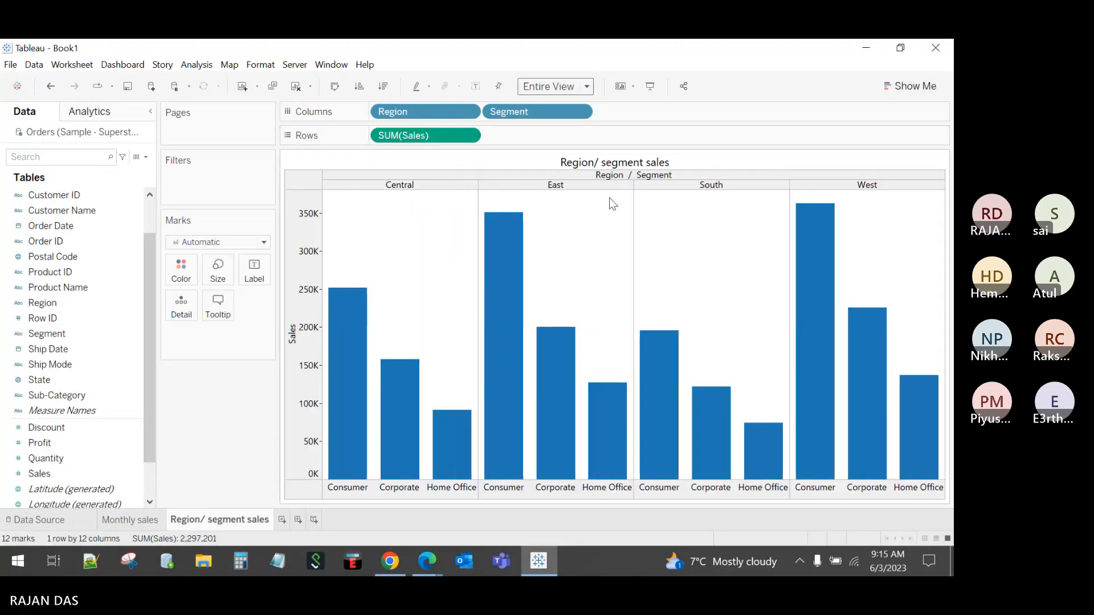
{"action": "left_click_drag", "start_coordinate": [609, 189], "coordinate": [623, 184]}
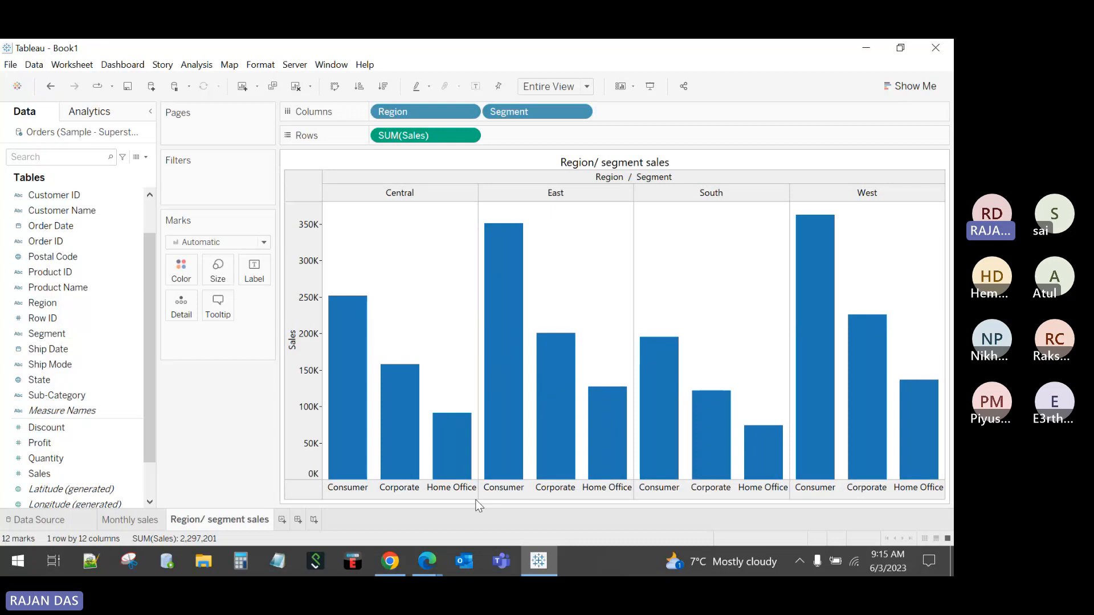
Step: Try descending and ascending sorts, then show sales value labels on every bar
{"action": "left_click", "coordinate": [360, 86]}
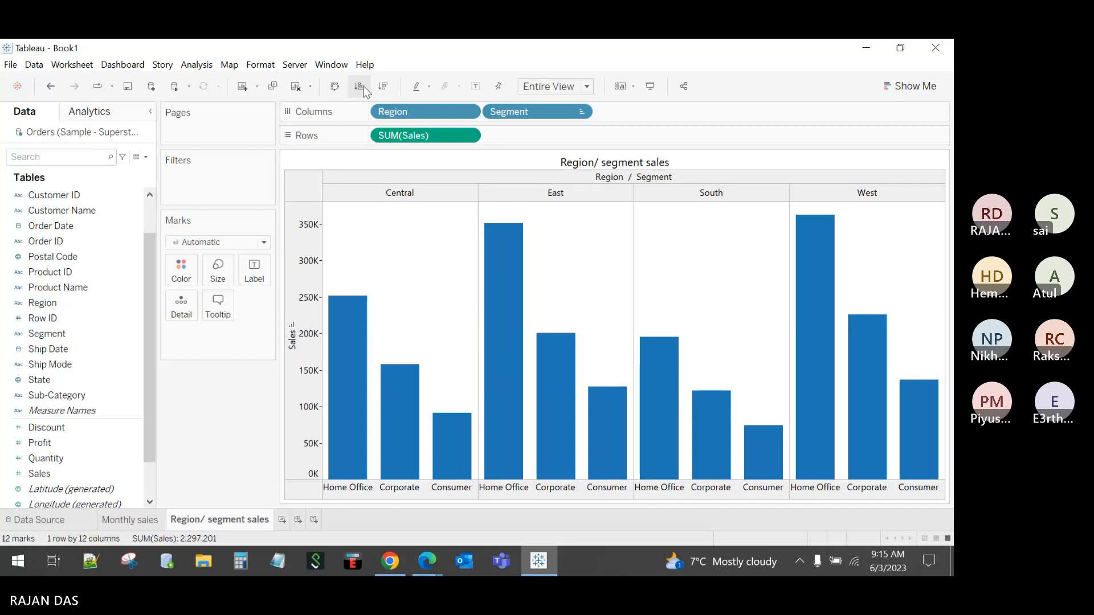
{"action": "left_click", "coordinate": [381, 89]}
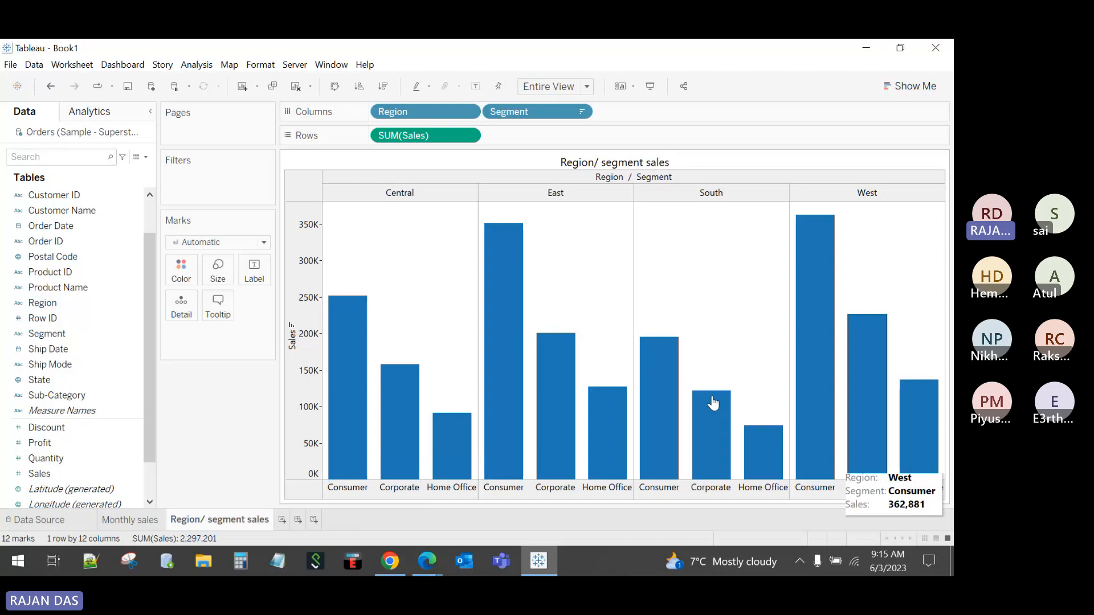
{"action": "left_click", "coordinate": [475, 91]}
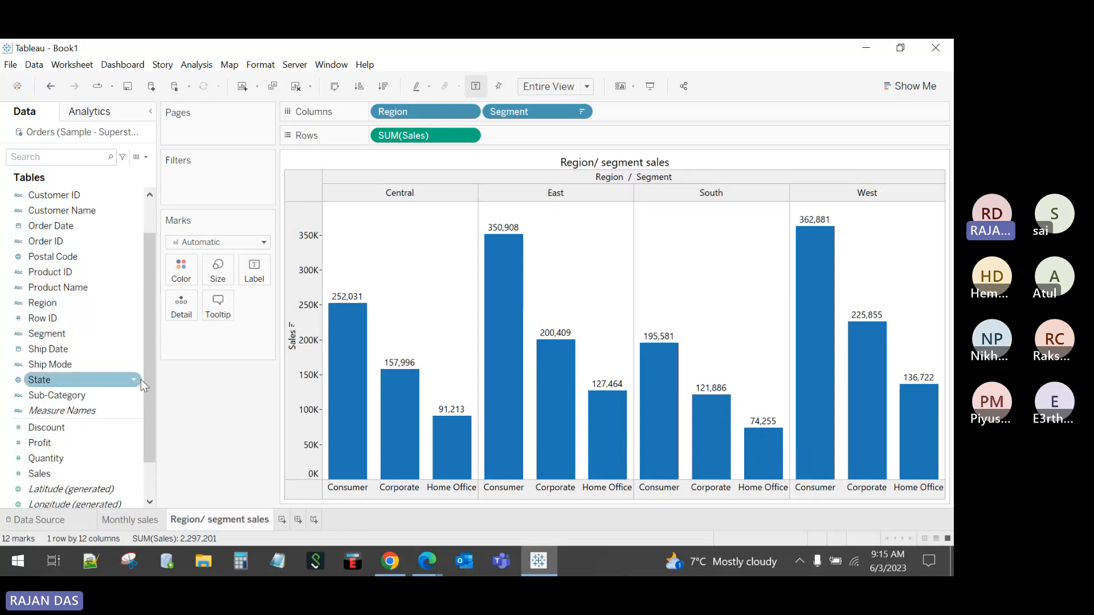
{"action": "left_click_drag", "start_coordinate": [146, 378], "coordinate": [152, 306]}
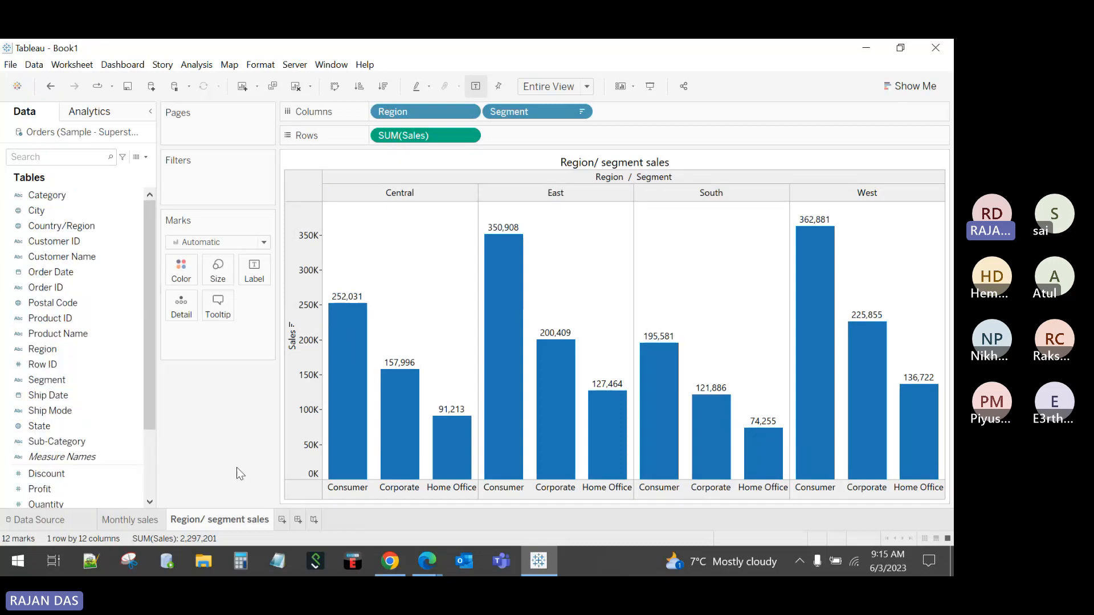
{"action": "mouse_move", "coordinate": [349, 341]}
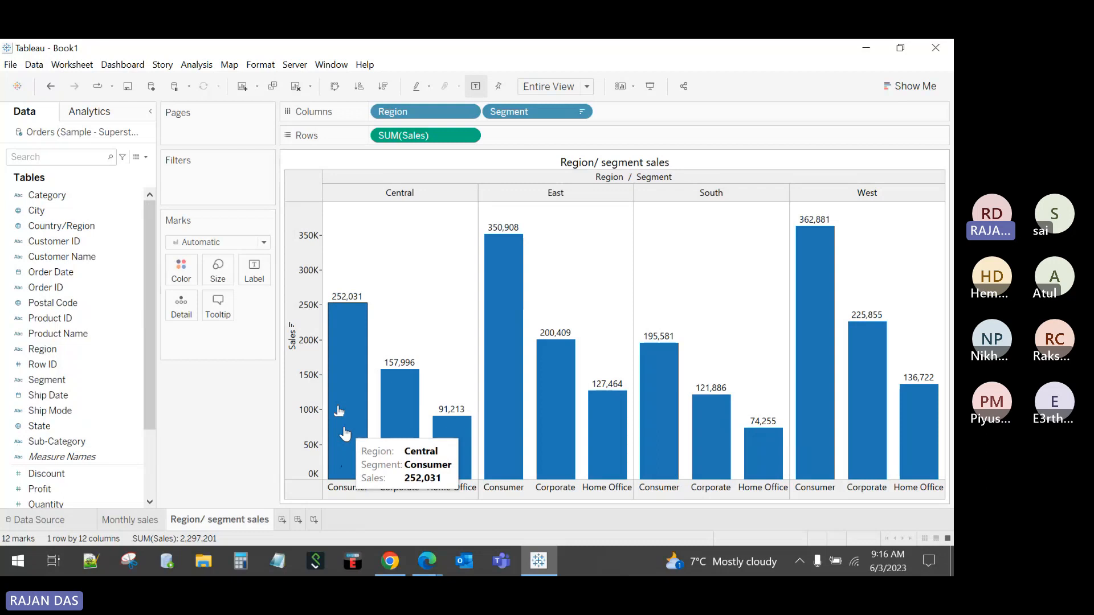
Step: Remove Category from the Region/segment bars so each of the 12 bars shows one sales total
{"action": "left_click_drag", "start_coordinate": [47, 195], "coordinate": [80, 216]}
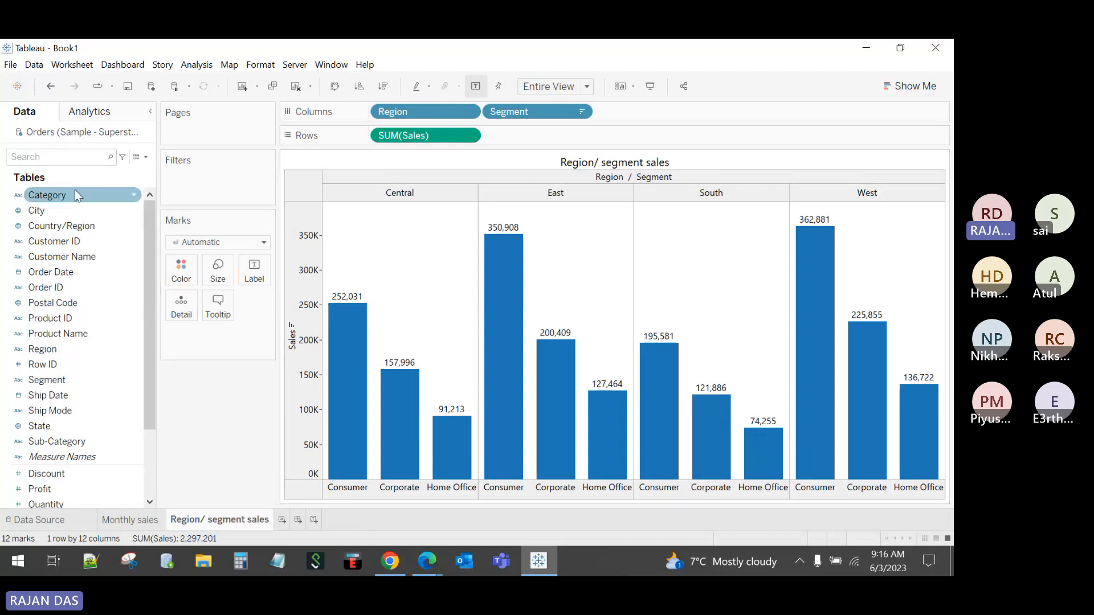
{"action": "left_click_drag", "start_coordinate": [75, 189], "coordinate": [183, 270]}
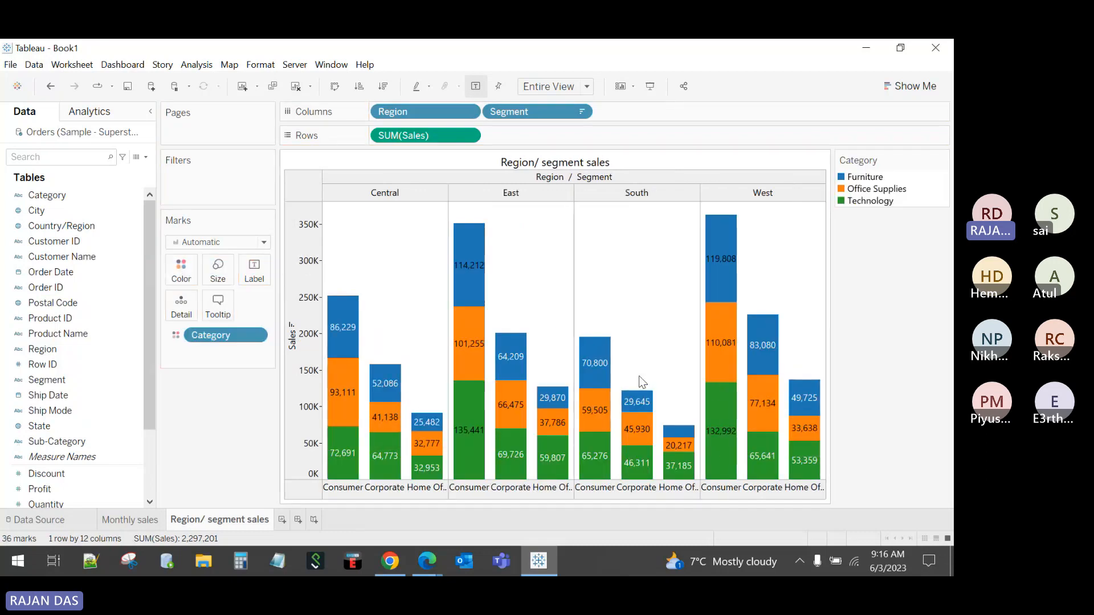
{"action": "left_click_drag", "start_coordinate": [226, 335], "coordinate": [226, 437]}
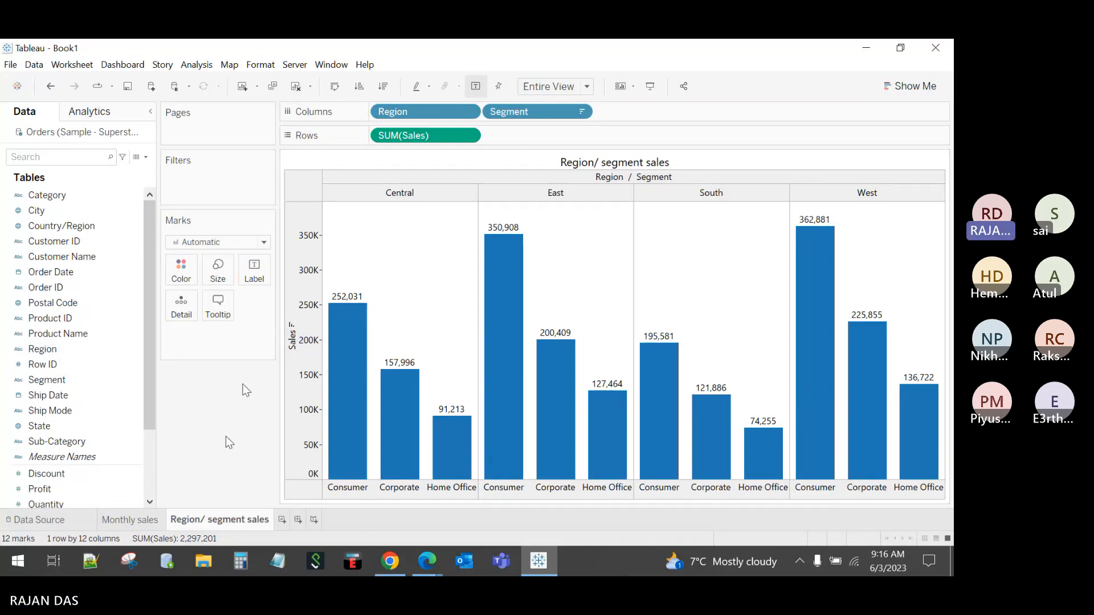
Step: Add a new worksheet named 'State sales'
{"action": "left_click", "coordinate": [282, 519]}
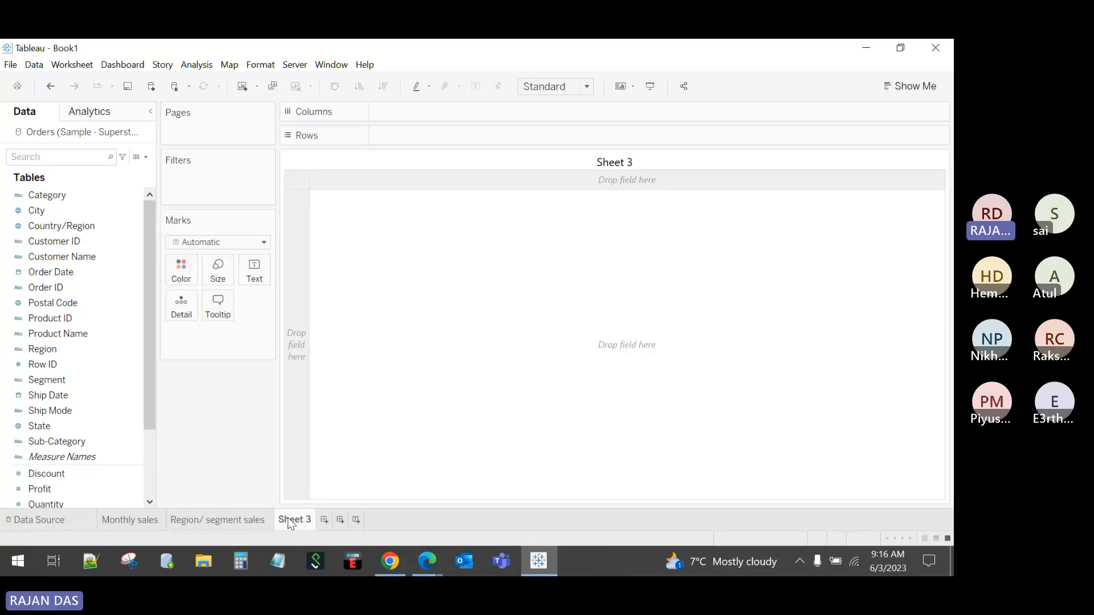
{"action": "double_click", "coordinate": [291, 520]}
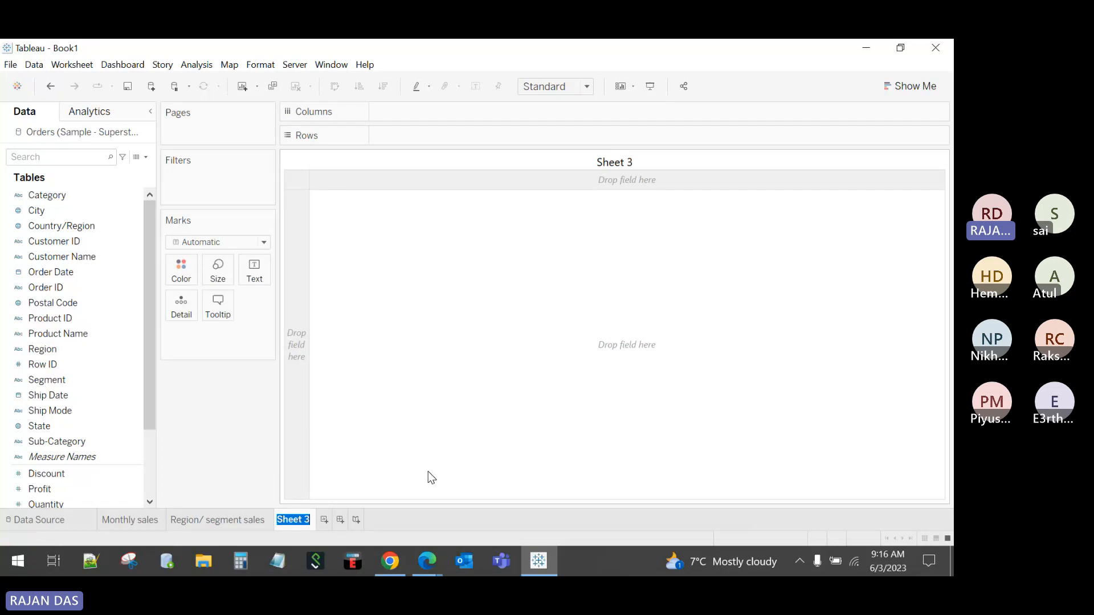
{"action": "type", "text": "State sa"}
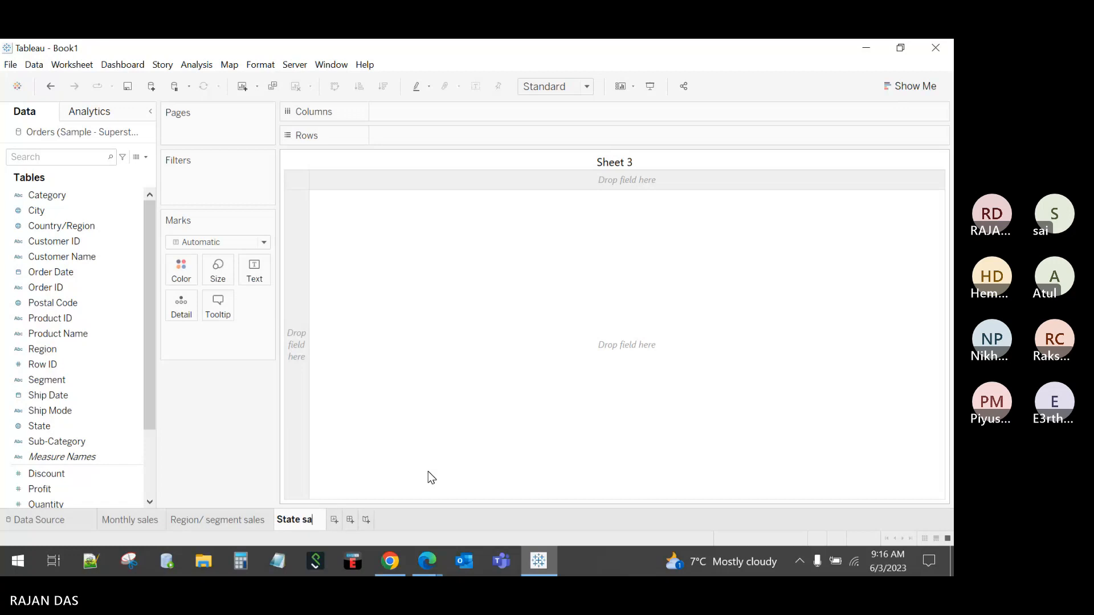
{"action": "type", "text": "les"}
{"action": "key", "text": "Return"}
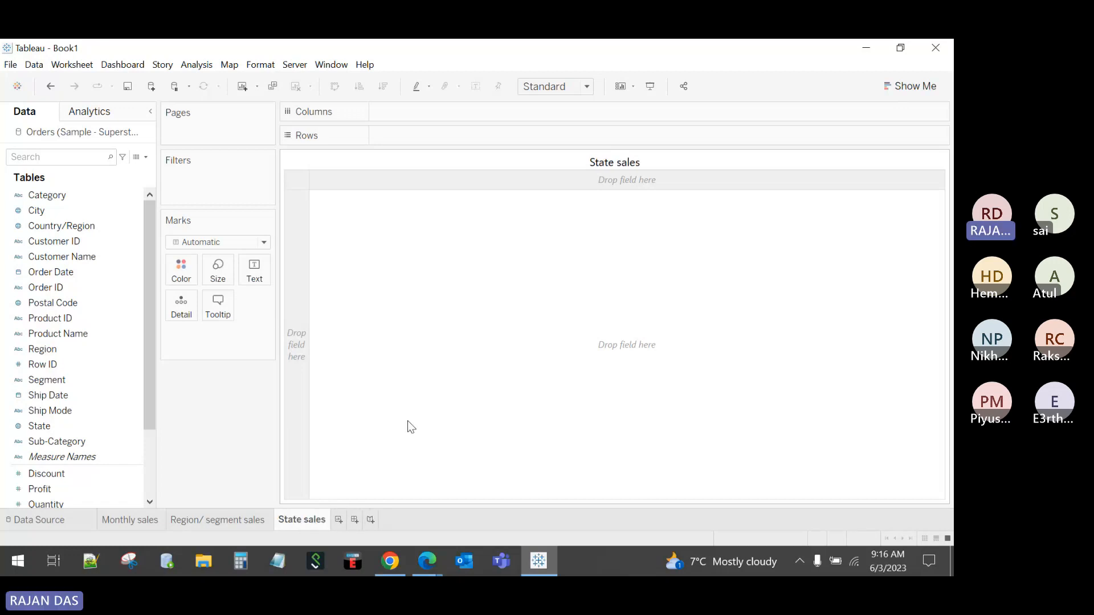
Step: Map US states by Country/Region and State as filled Map marks, coloured by State
{"action": "left_click_drag", "start_coordinate": [47, 232], "coordinate": [529, 307]}
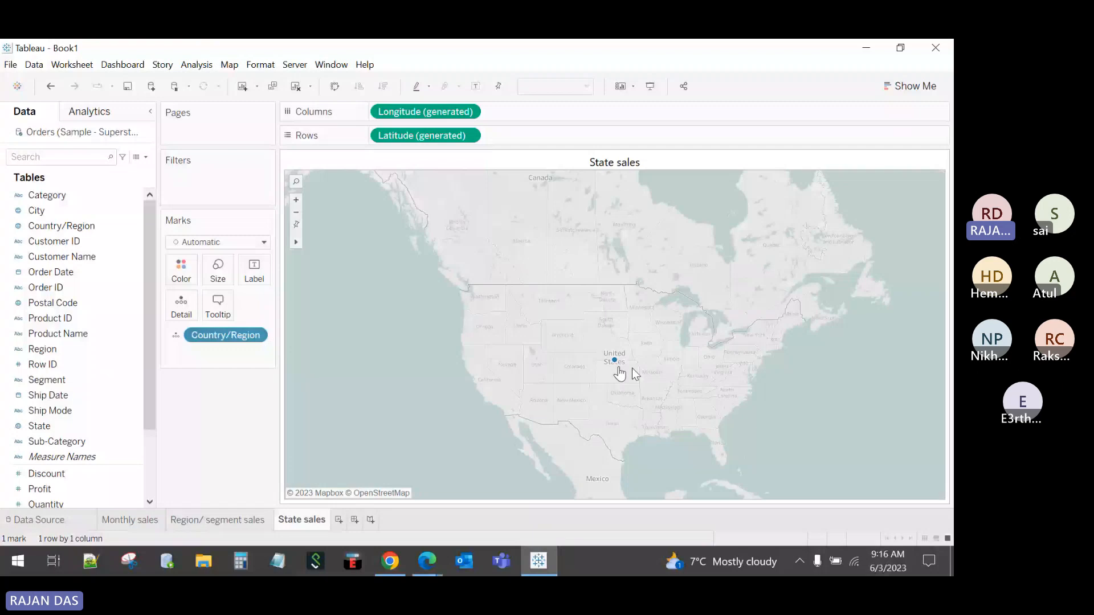
{"action": "left_click", "coordinate": [68, 274]}
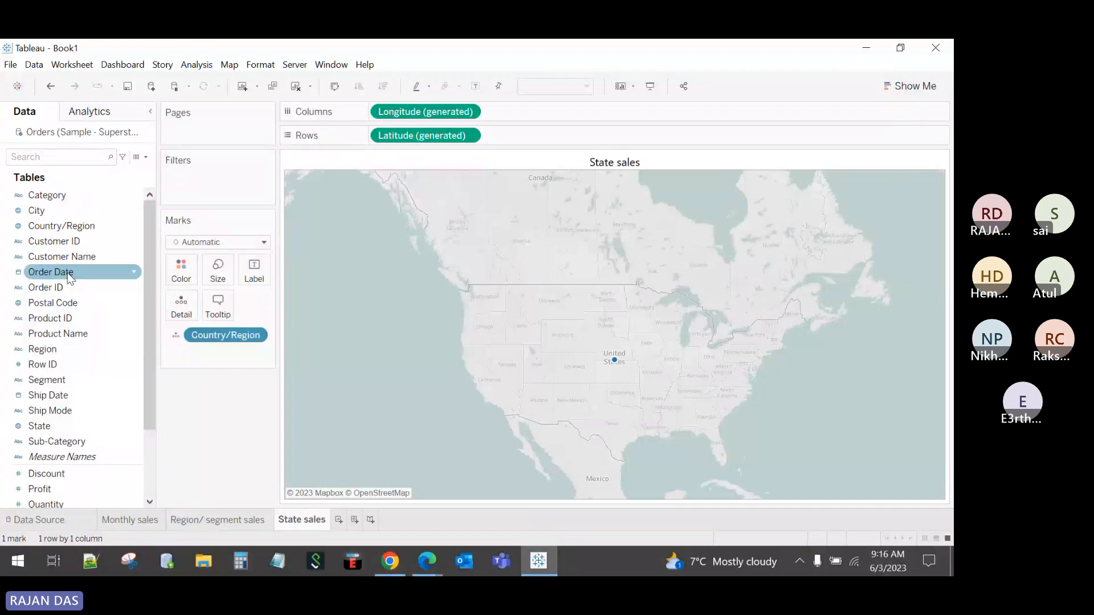
{"action": "left_click", "coordinate": [50, 396]}
{"action": "left_click_drag", "start_coordinate": [40, 426], "coordinate": [597, 365]}
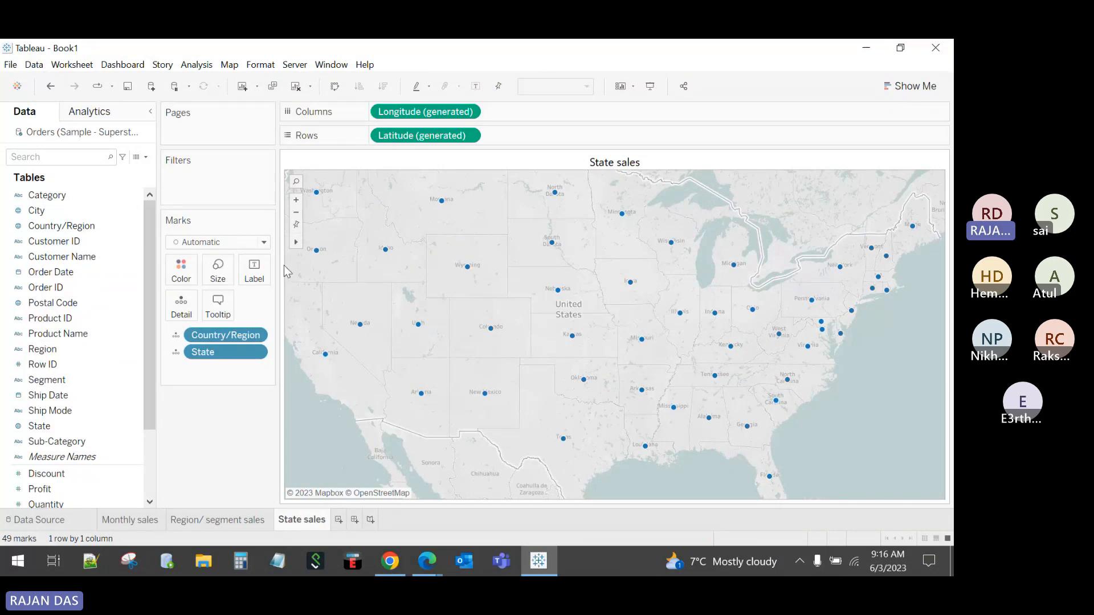
{"action": "left_click", "coordinate": [219, 242]}
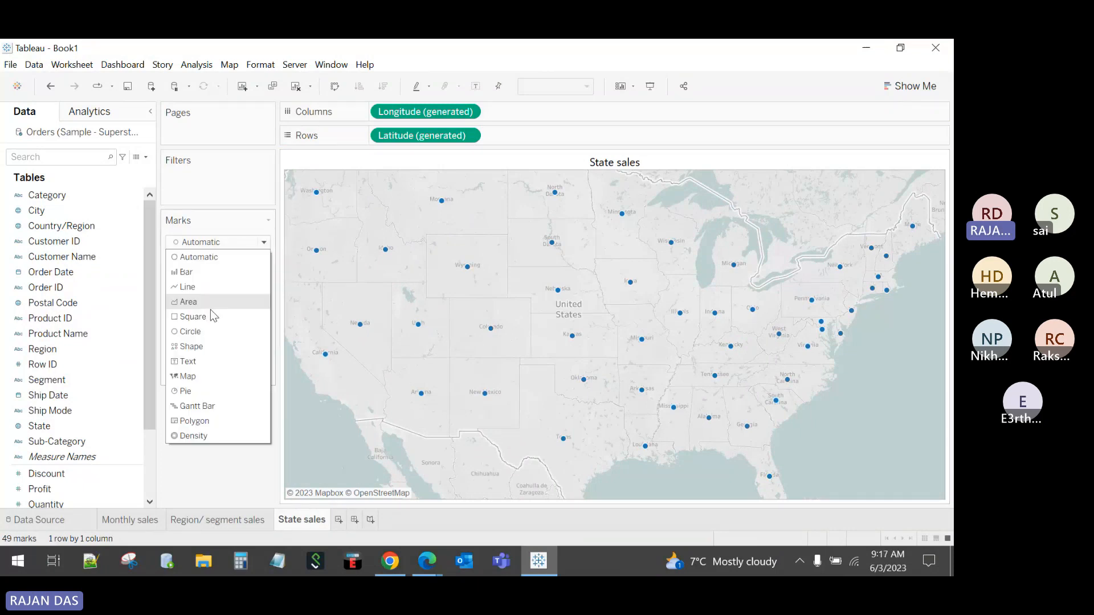
{"action": "left_click", "coordinate": [191, 376]}
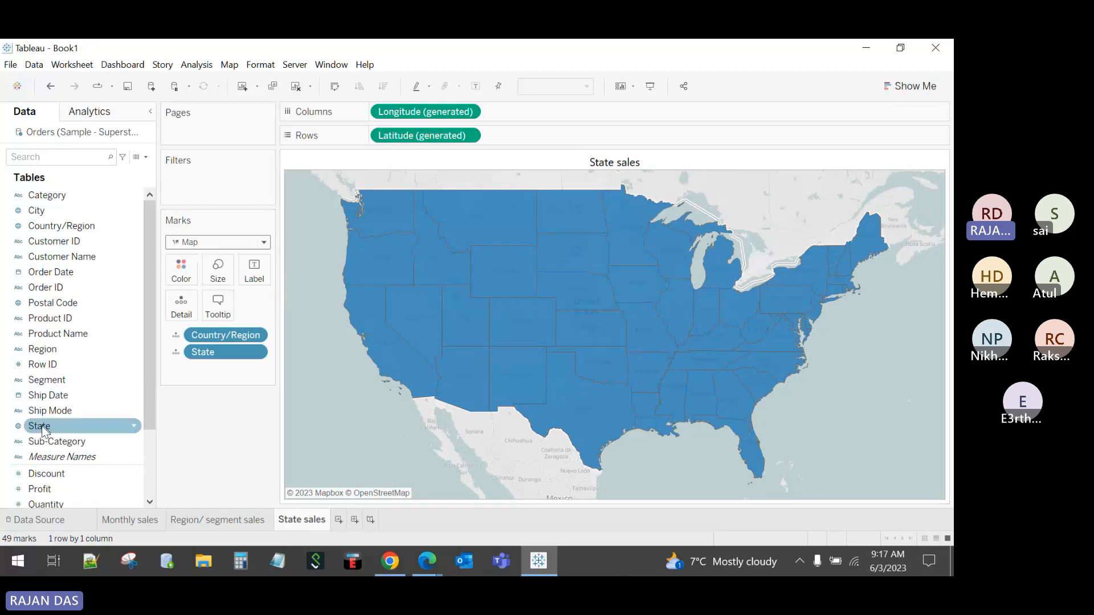
{"action": "left_click_drag", "start_coordinate": [51, 426], "coordinate": [181, 270]}
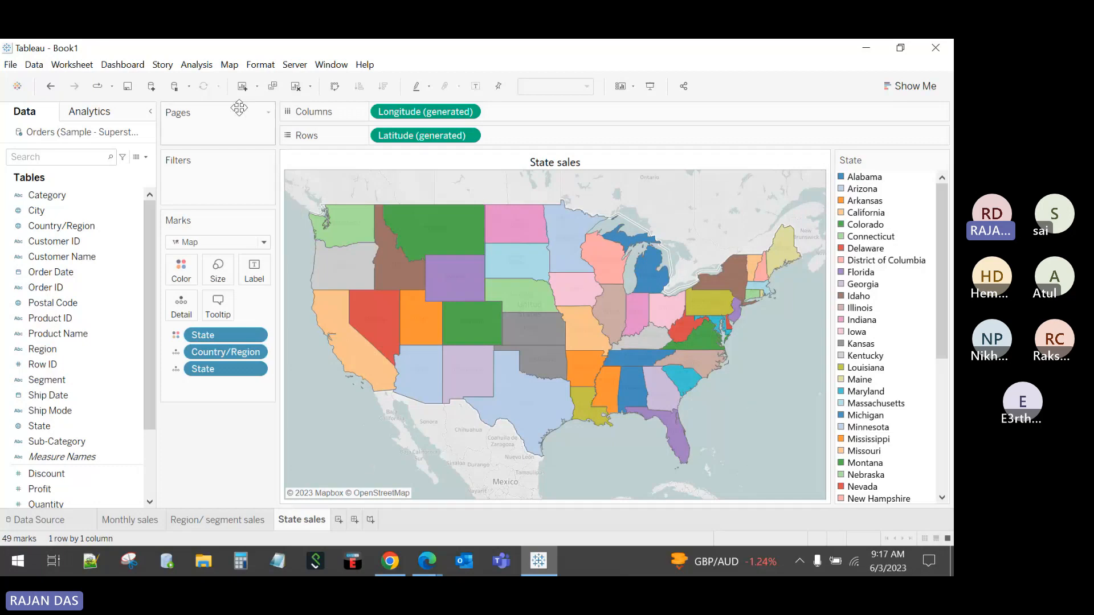
Step: In Map Layers, try washing out the background map, then restore washout to 0%
{"action": "left_click", "coordinate": [229, 67]}
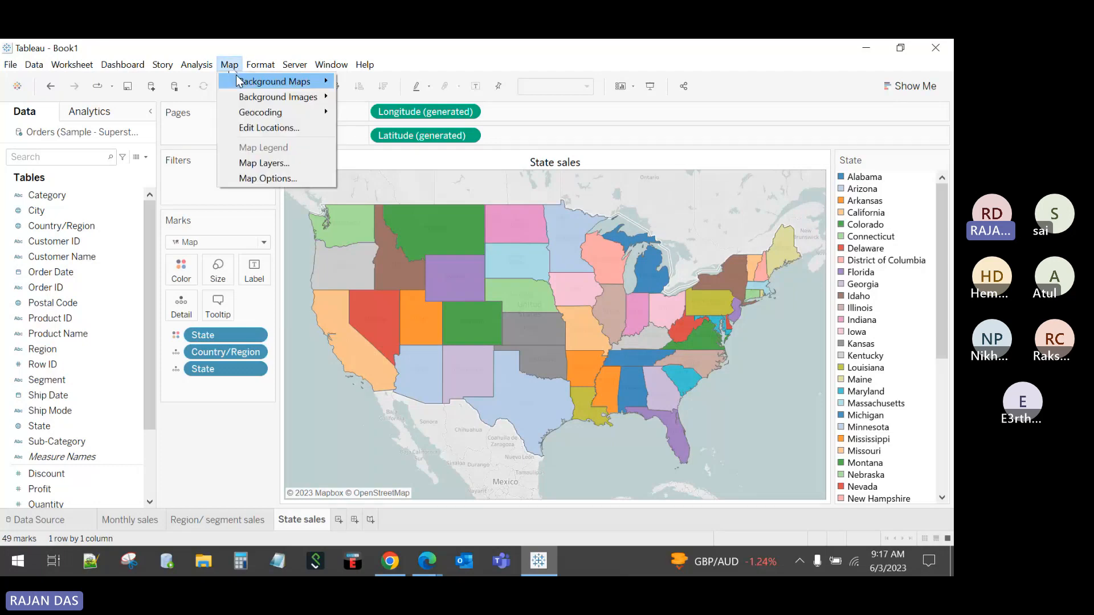
{"action": "left_click", "coordinate": [261, 163]}
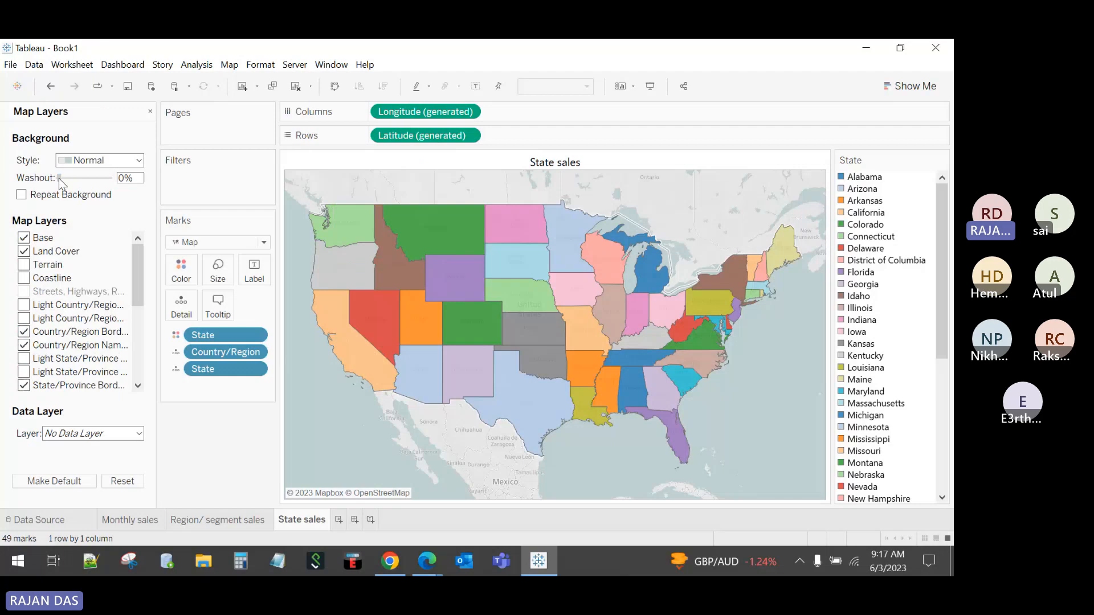
{"action": "left_click_drag", "start_coordinate": [59, 179], "coordinate": [121, 186]}
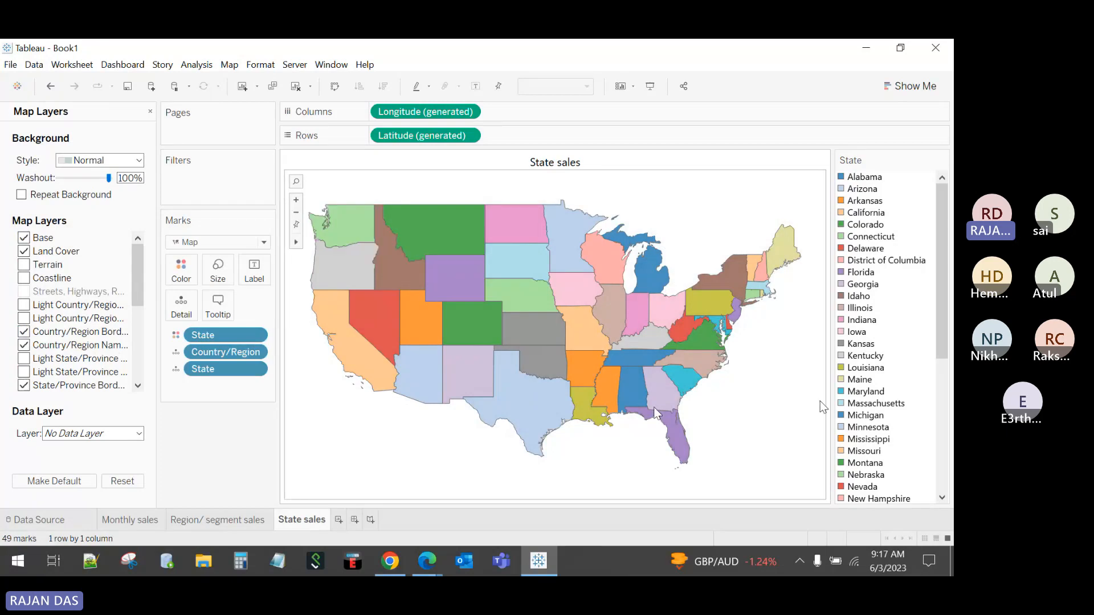
{"action": "left_click", "coordinate": [150, 112]}
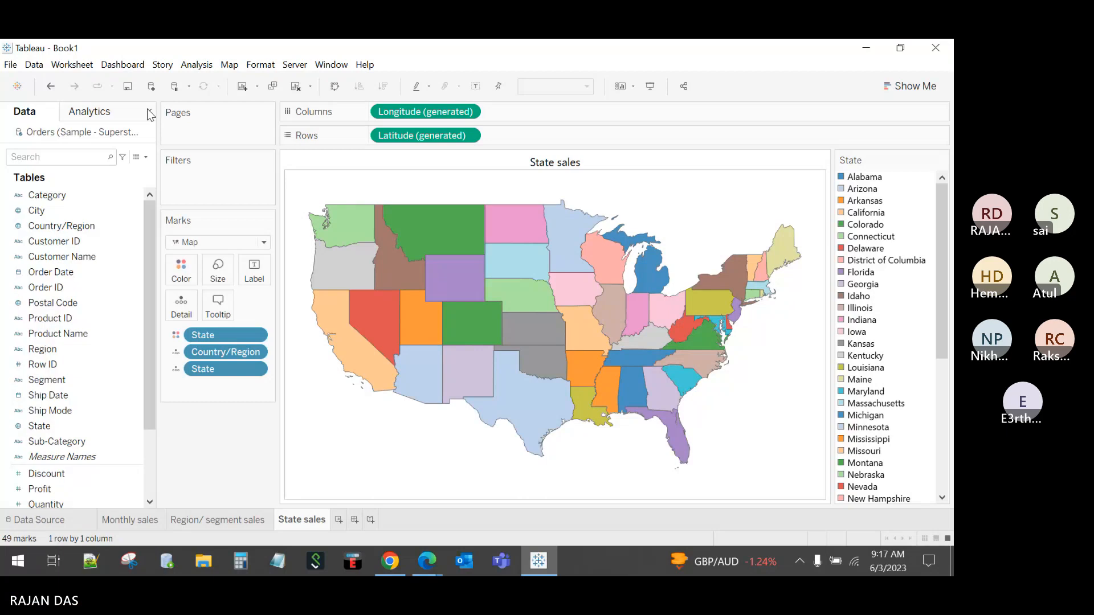
{"action": "left_click", "coordinate": [230, 65]}
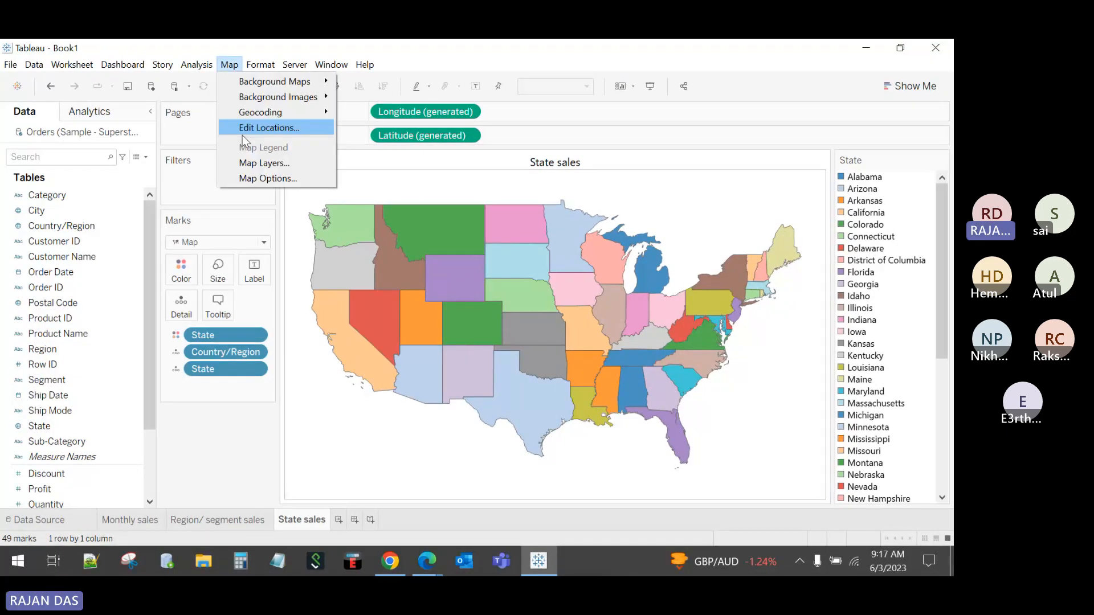
{"action": "left_click", "coordinate": [255, 164]}
{"action": "left_click", "coordinate": [58, 177]}
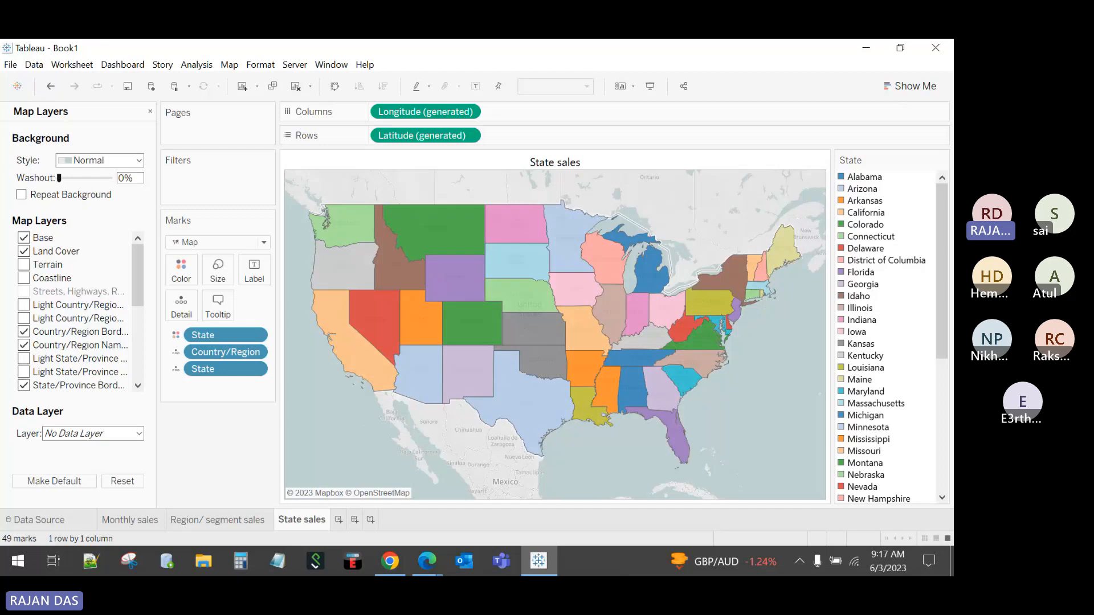
Step: Try the Dark, Streets, Outdoors and Satellite background styles, then settle on Light
{"action": "left_click", "coordinate": [86, 161]}
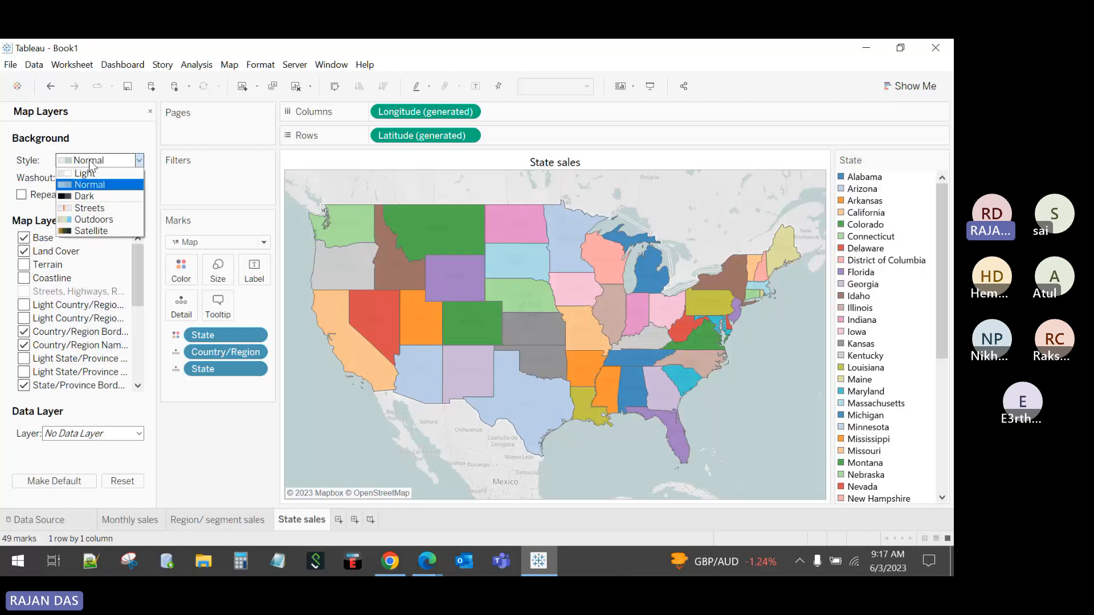
{"action": "left_click", "coordinate": [92, 197]}
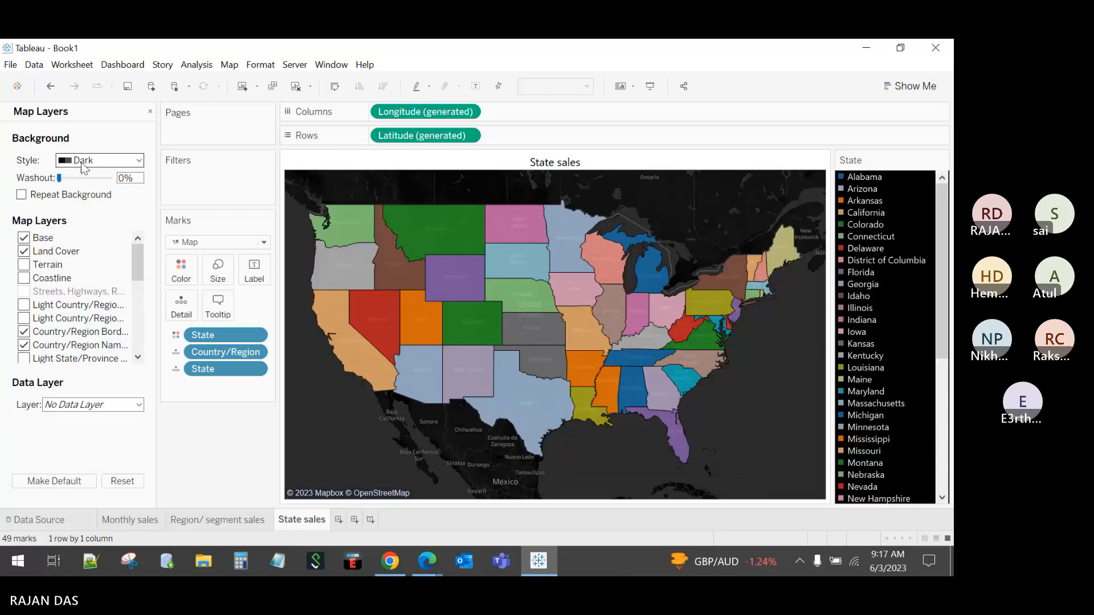
{"action": "left_click", "coordinate": [82, 162]}
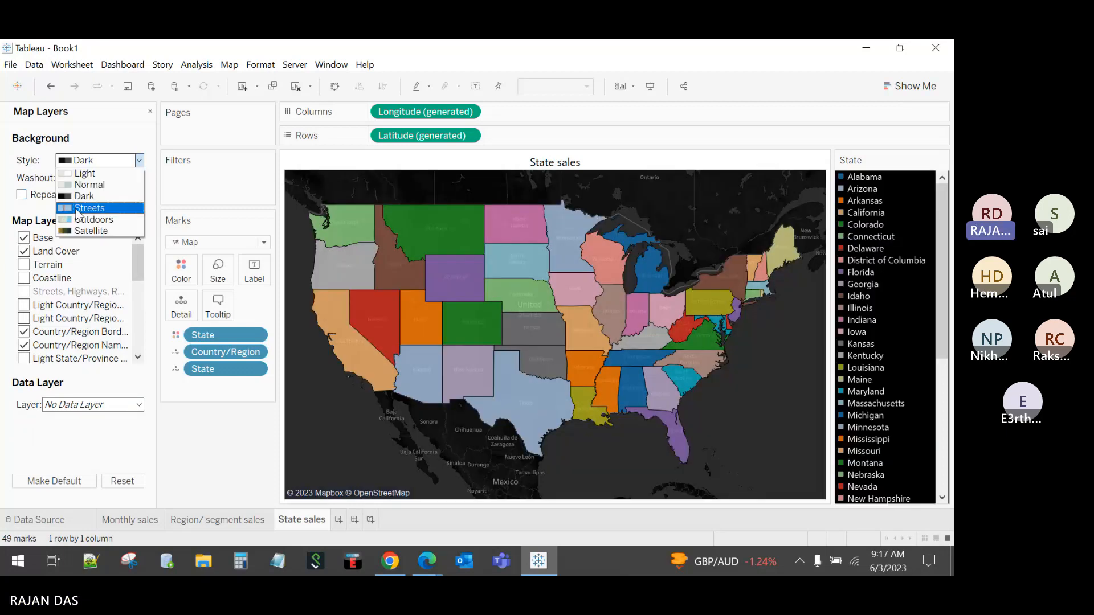
{"action": "left_click", "coordinate": [78, 209]}
{"action": "left_click", "coordinate": [92, 161]}
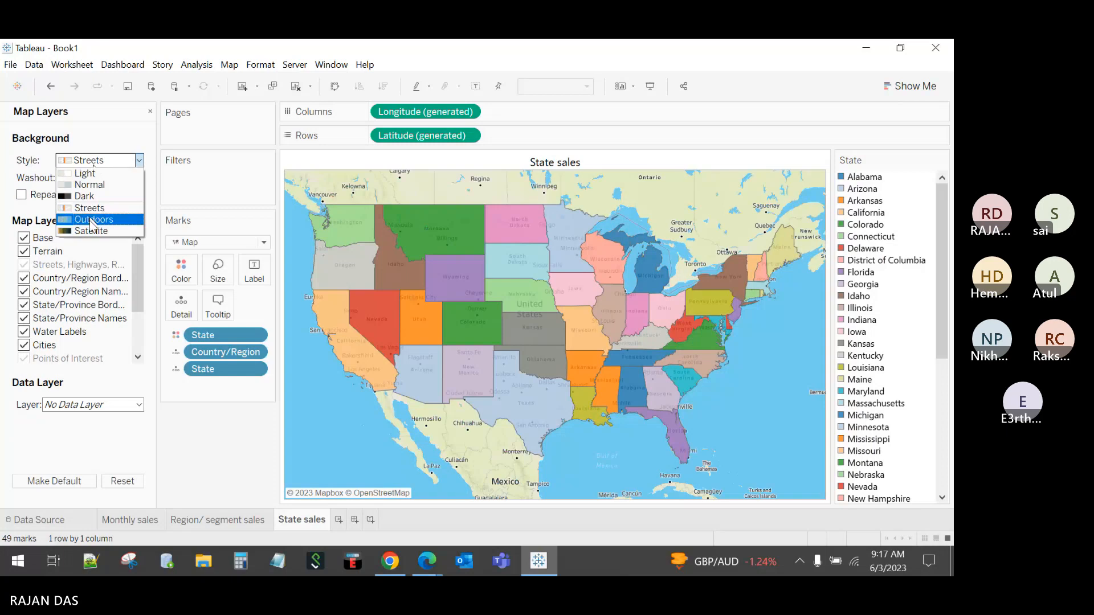
{"action": "left_click", "coordinate": [91, 220]}
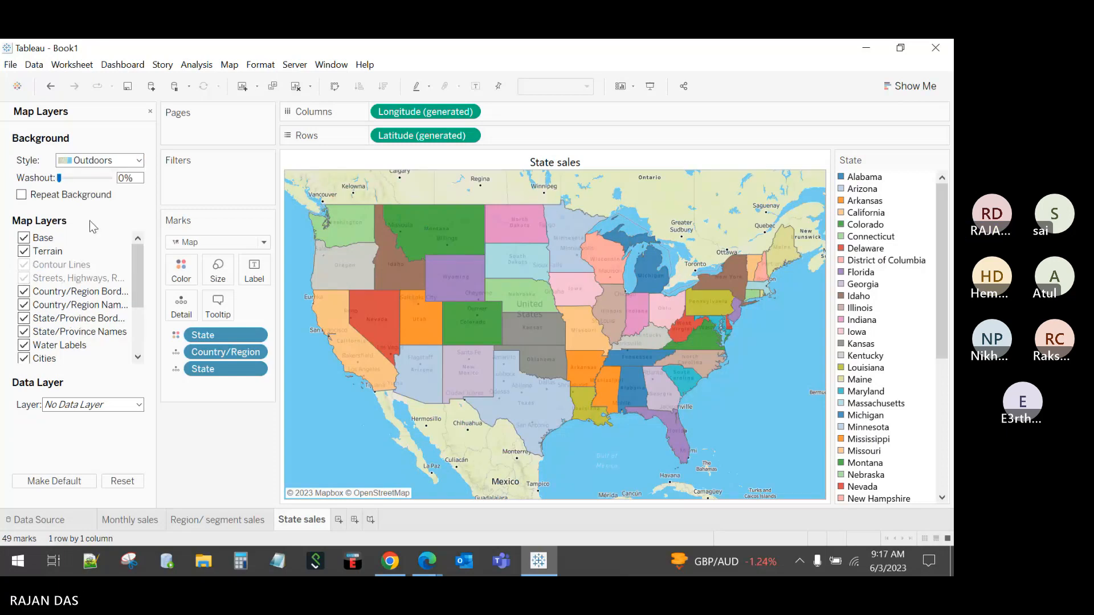
{"action": "left_click", "coordinate": [91, 161]}
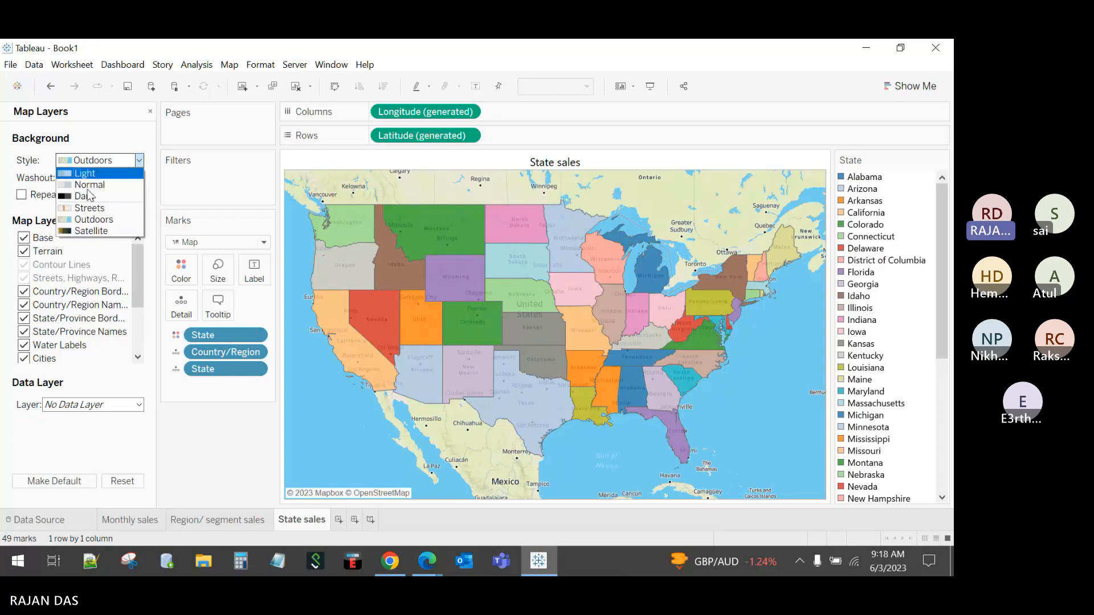
{"action": "left_click", "coordinate": [94, 229]}
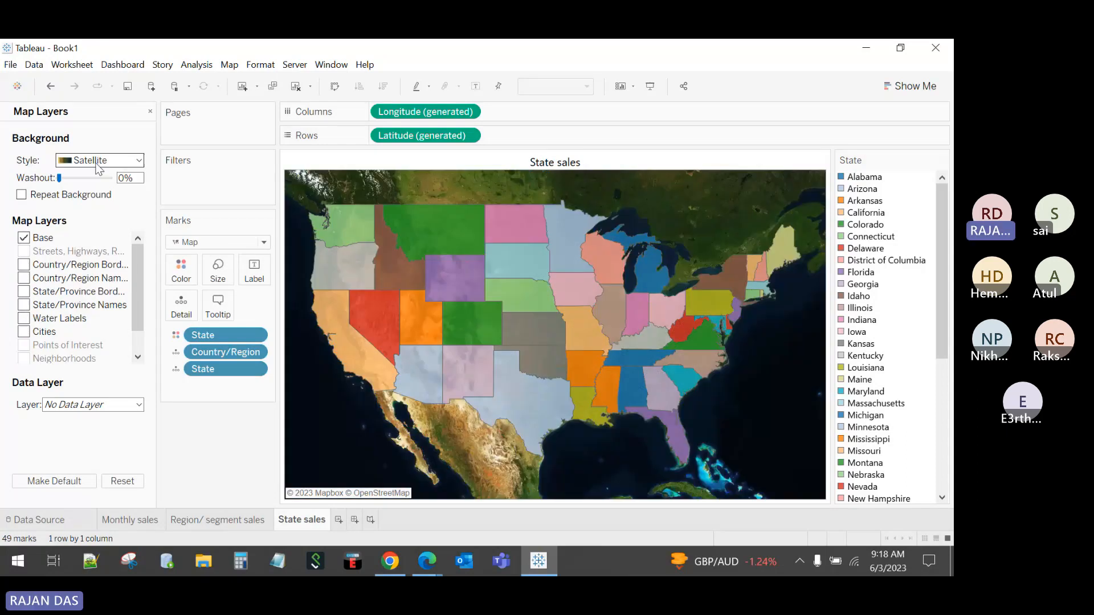
{"action": "left_click", "coordinate": [97, 164]}
{"action": "left_click", "coordinate": [97, 175]}
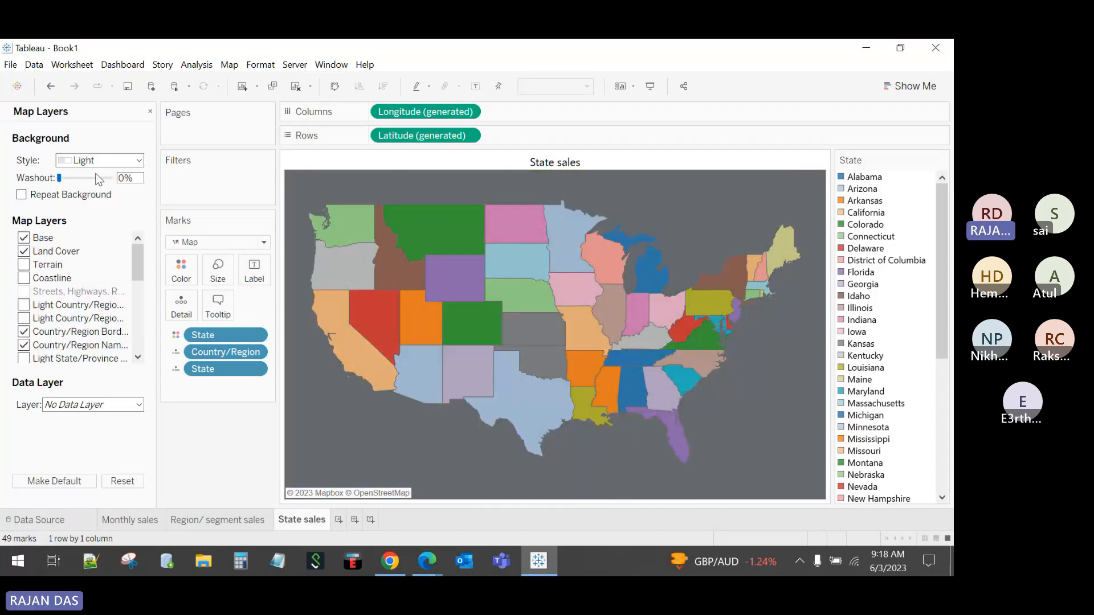
{"action": "left_click", "coordinate": [150, 111]}
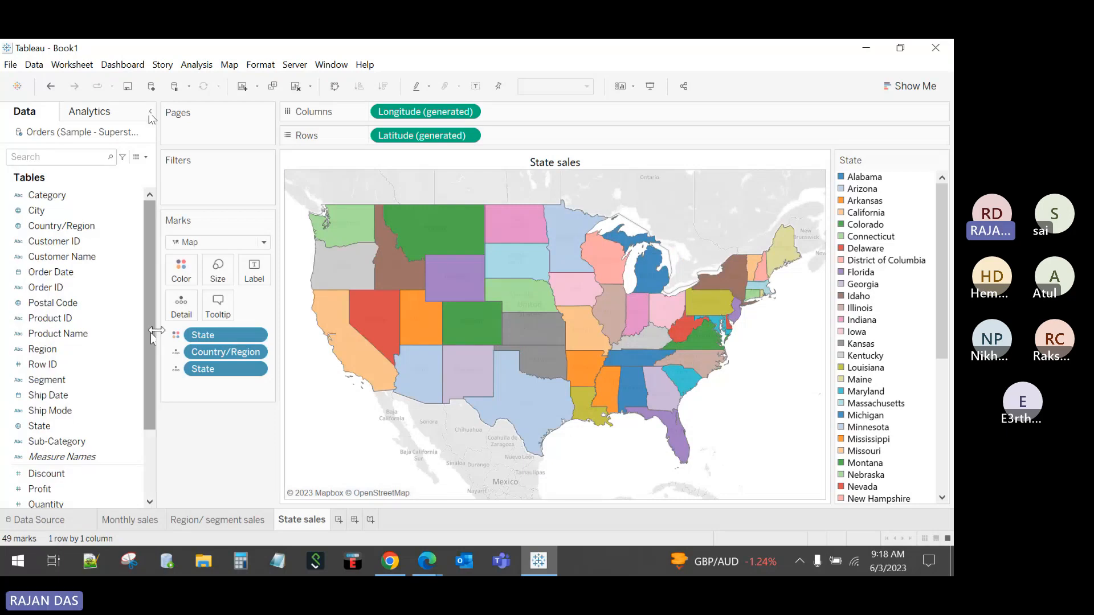
Step: Label each state with its sales total, dropping the state names from the labels
{"action": "mouse_move", "coordinate": [470, 279]}
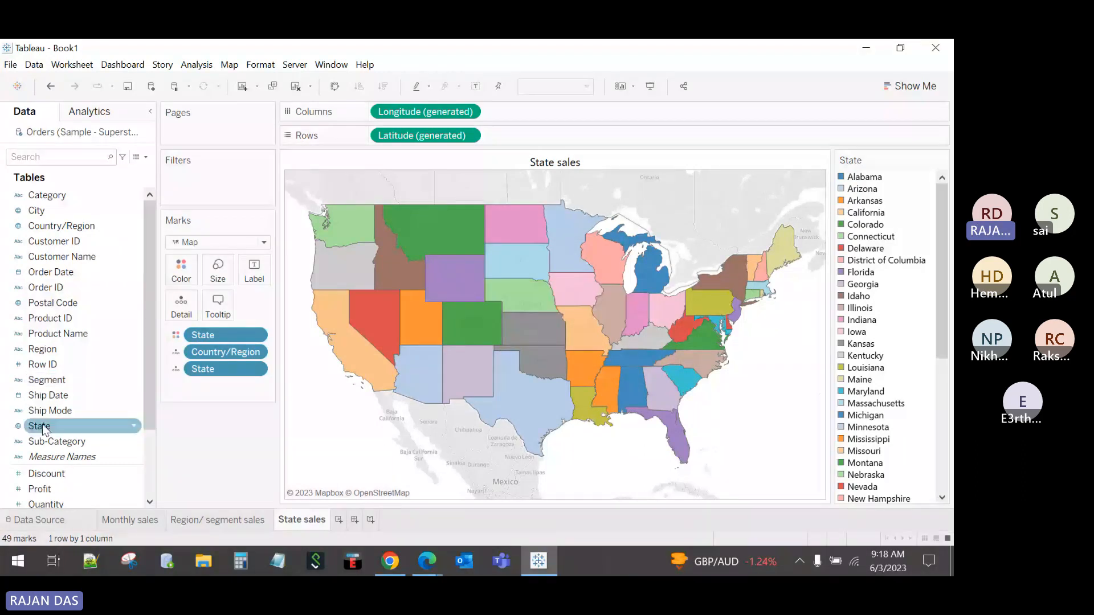
{"action": "left_click_drag", "start_coordinate": [44, 429], "coordinate": [253, 274]}
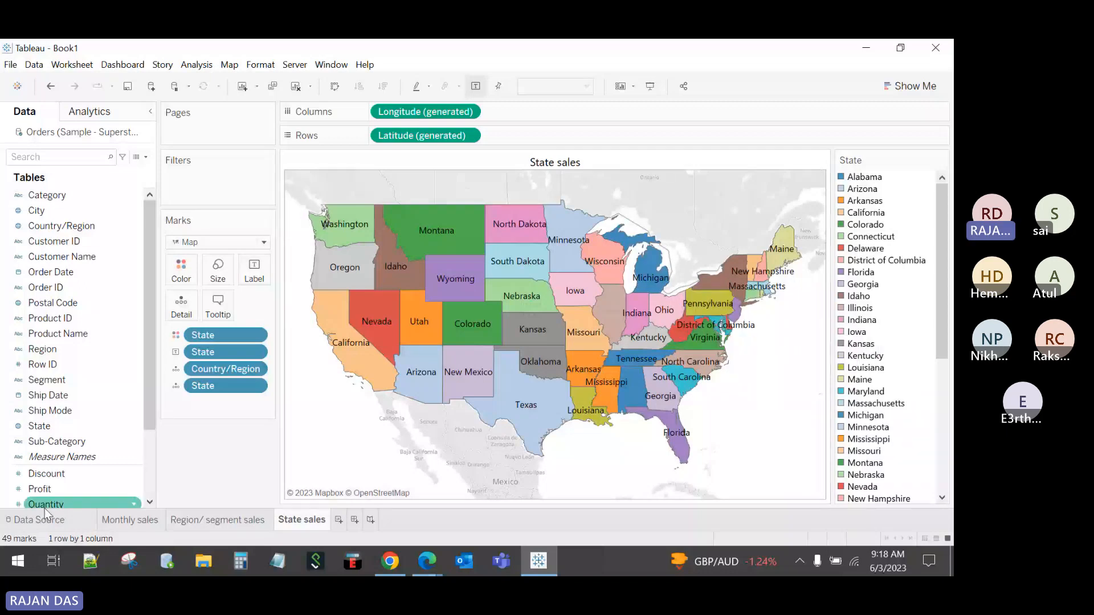
{"action": "scroll", "coordinate": [44, 502], "scroll_direction": "down", "scroll_amount": 1}
{"action": "left_click_drag", "start_coordinate": [39, 473], "coordinate": [254, 275]}
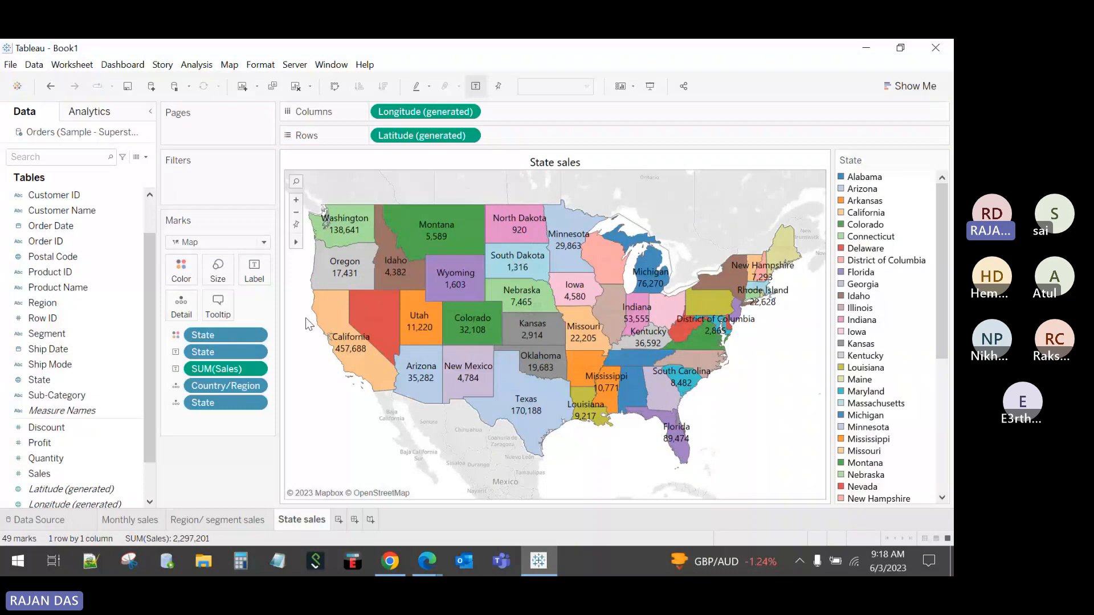
{"action": "left_click_drag", "start_coordinate": [209, 356], "coordinate": [208, 465]}
Step: Switch to the Monthly sales sheet
{"action": "mouse_move", "coordinate": [496, 229]}
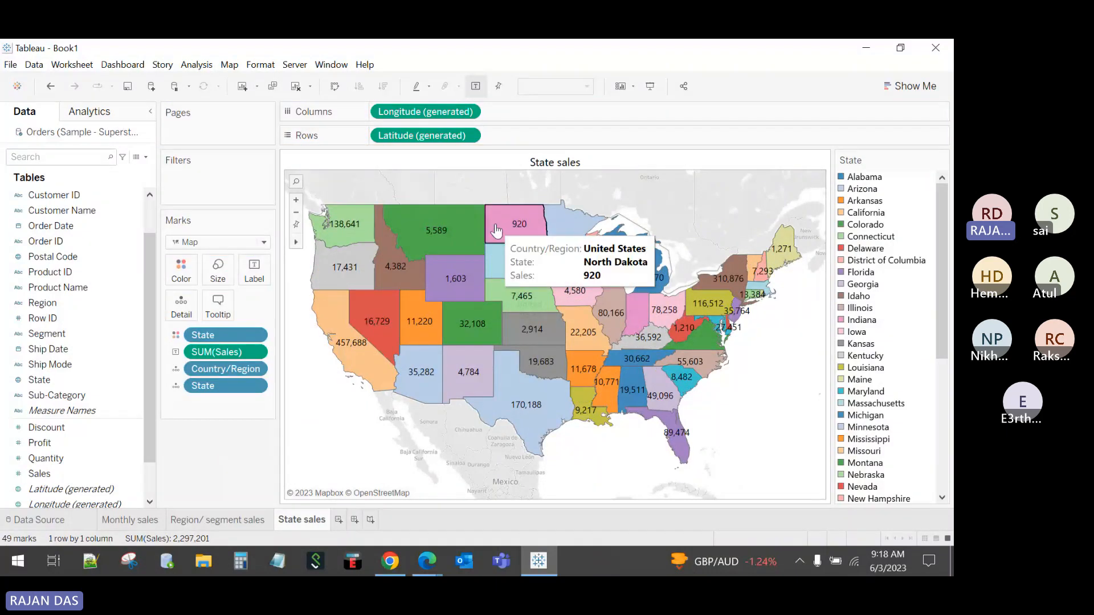
{"action": "mouse_move", "coordinate": [575, 406]}
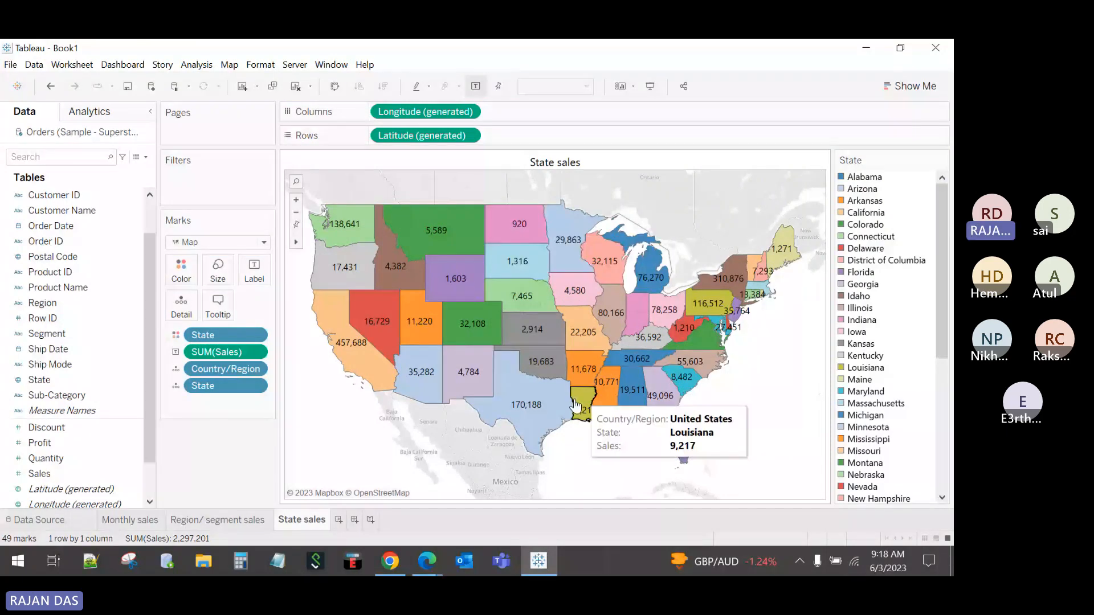
{"action": "left_click", "coordinate": [129, 519]}
Step: Check the Region/segment sales and State sales sheets, then add a new blank worksheet
{"action": "left_click", "coordinate": [220, 519]}
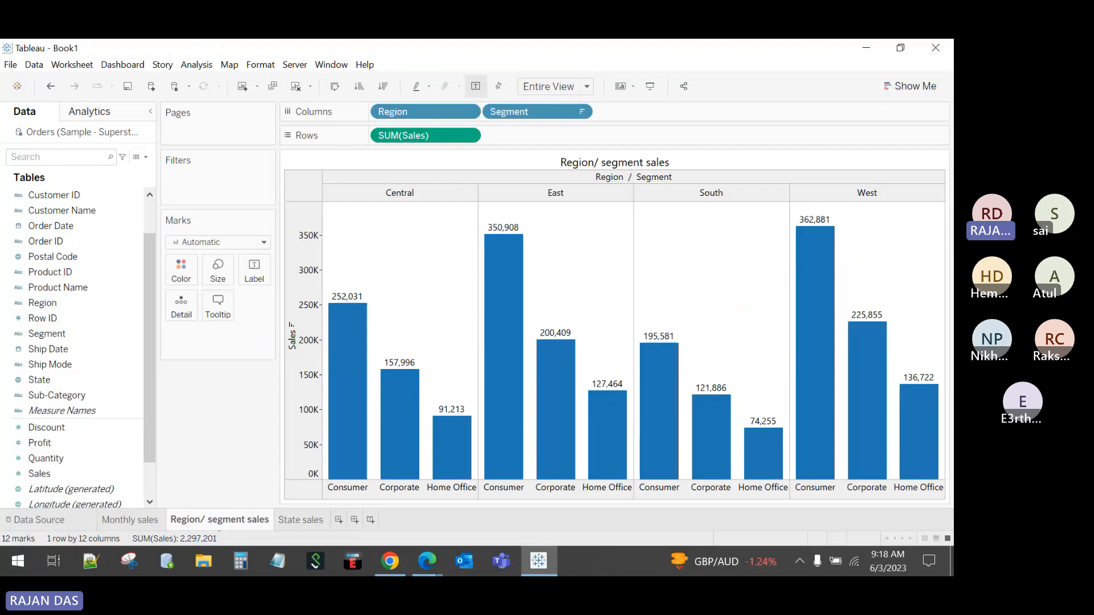
{"action": "left_click", "coordinate": [287, 520]}
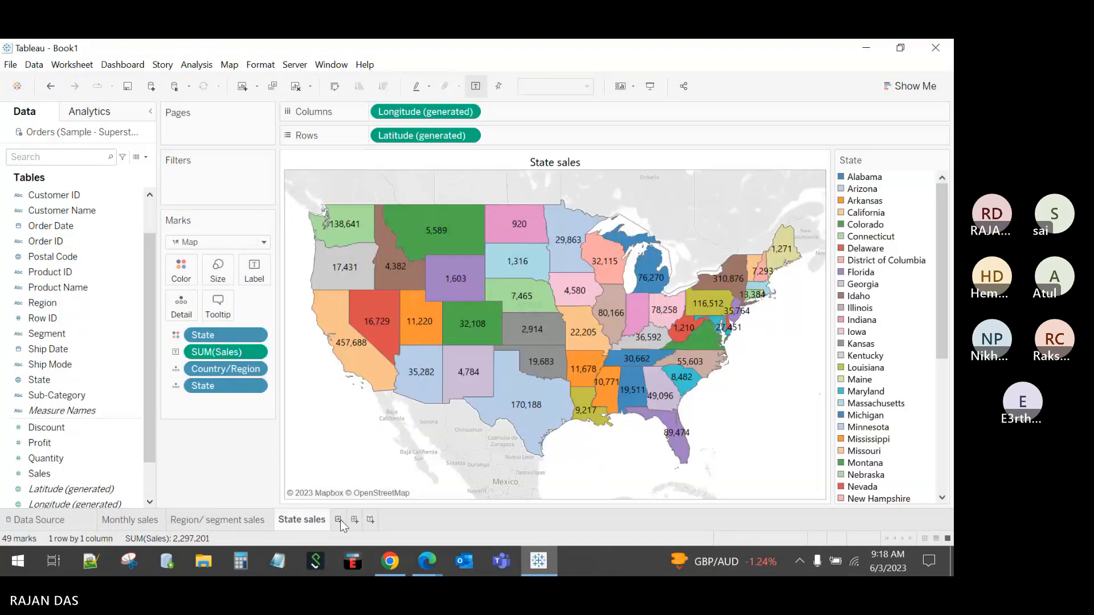
{"action": "left_click", "coordinate": [339, 520]}
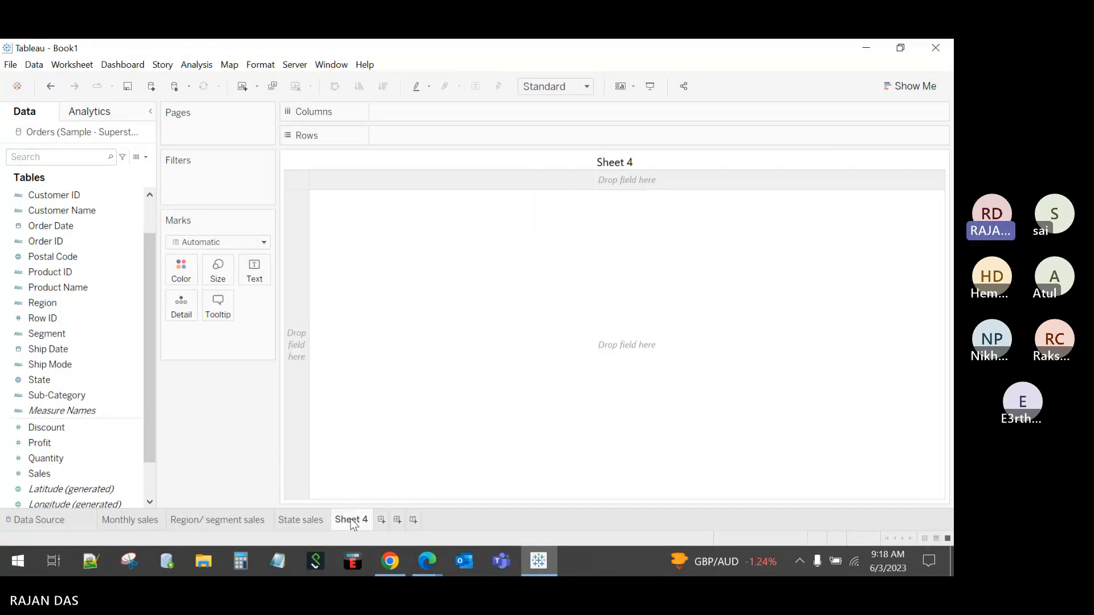
Step: Name the new worksheet 'customer sales'
{"action": "double_click", "coordinate": [352, 521]}
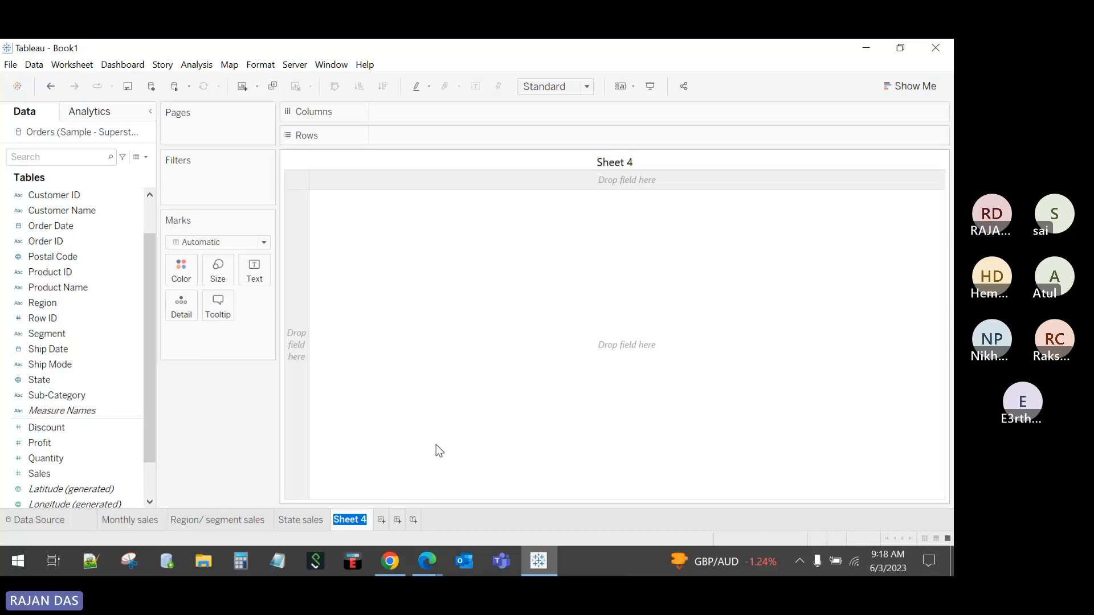
{"action": "key", "text": "BackSpace"}
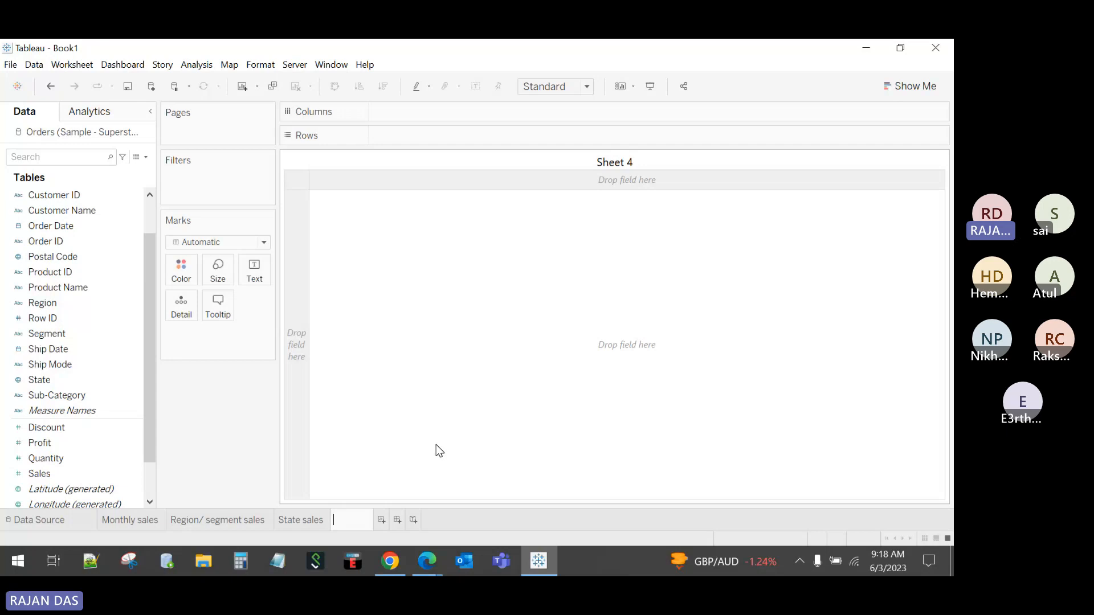
{"action": "type", "text": "cut"}
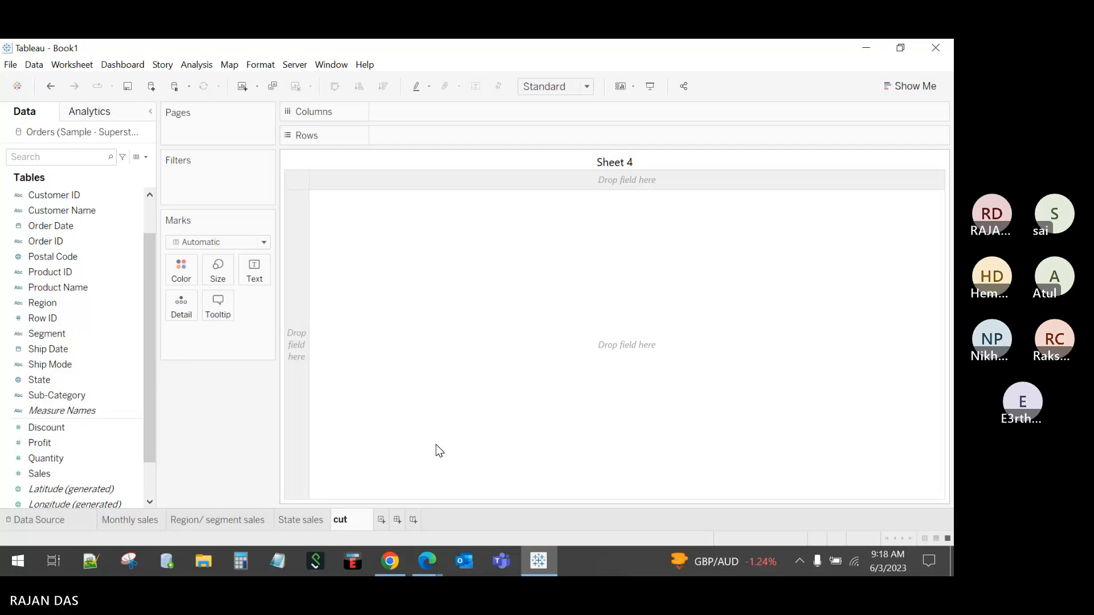
{"action": "key", "text": "BackSpace"}
{"action": "key", "text": "BackSpace"}
{"action": "key", "text": "BackSpace"}
{"action": "type", "text": "customer xa"}
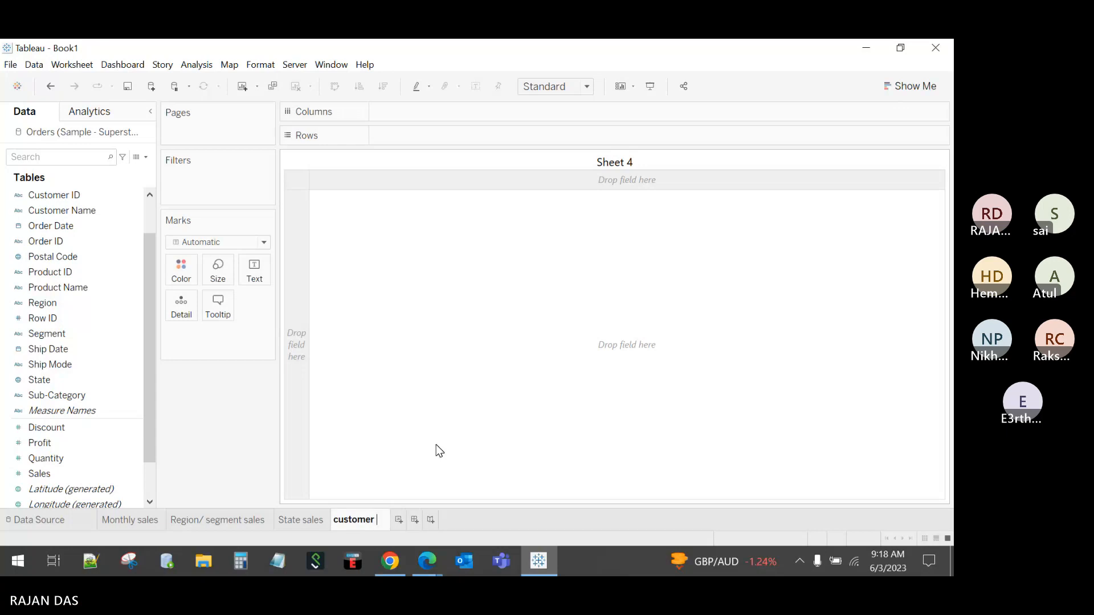
{"action": "key", "text": "BackSpace"}
{"action": "key", "text": "BackSpace"}
{"action": "type", "text": "sales"}
{"action": "key", "text": "Return"}
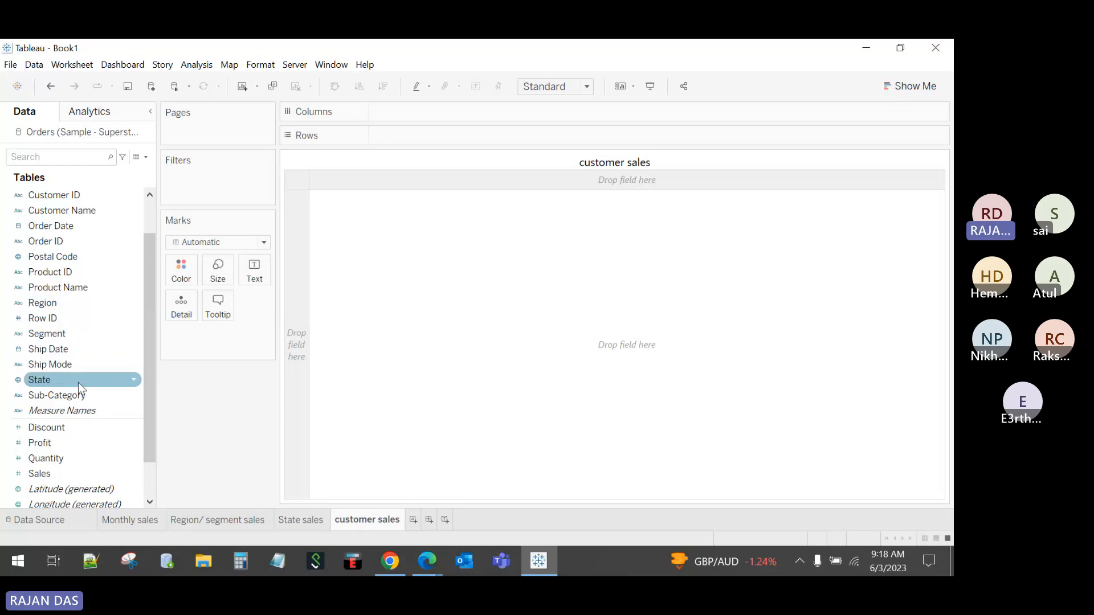
Step: Plot SUM(Sales) per Customer Name as horizontal bars, sorted from highest to lowest
{"action": "scroll", "coordinate": [77, 382], "scroll_direction": "up", "scroll_amount": 1}
{"action": "left_click_drag", "start_coordinate": [77, 257], "coordinate": [425, 135]}
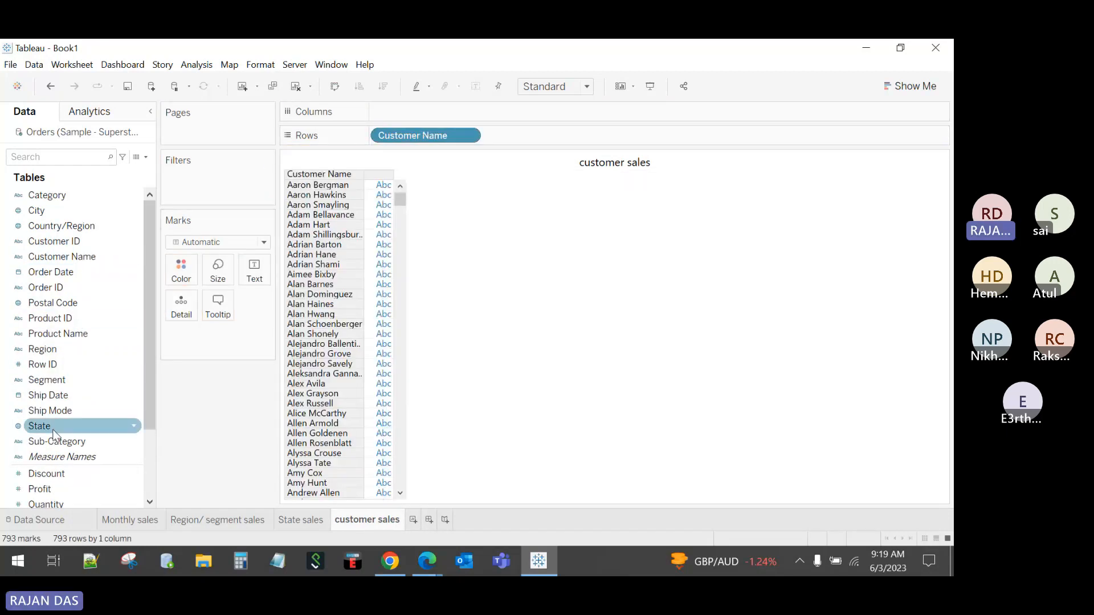
{"action": "scroll", "coordinate": [53, 434], "scroll_direction": "down", "scroll_amount": 2}
{"action": "left_click_drag", "start_coordinate": [51, 434], "coordinate": [257, 273]}
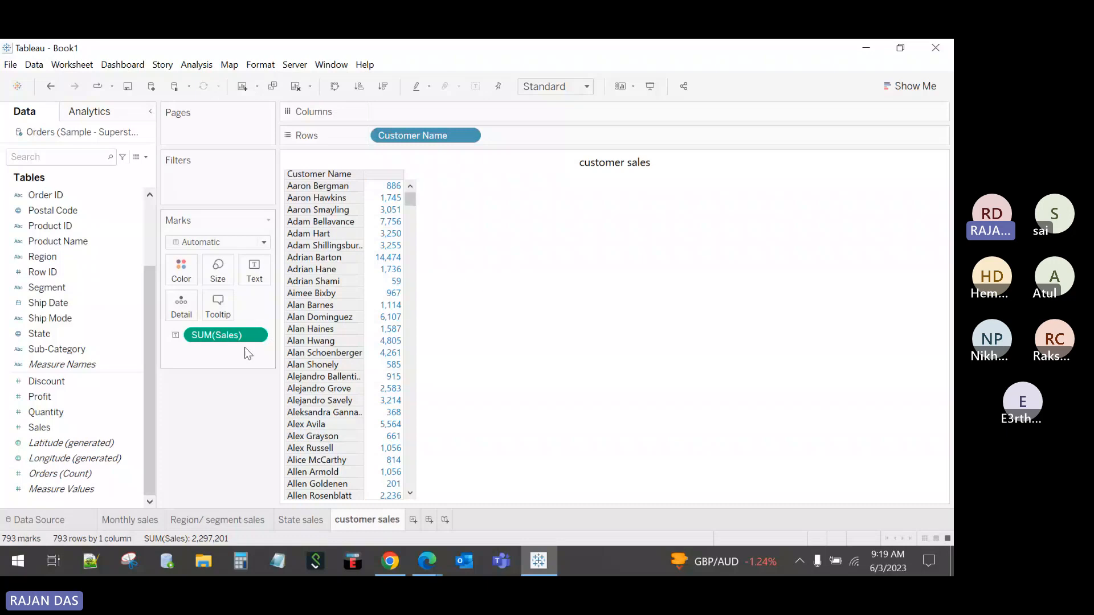
{"action": "left_click_drag", "start_coordinate": [245, 338], "coordinate": [410, 114]}
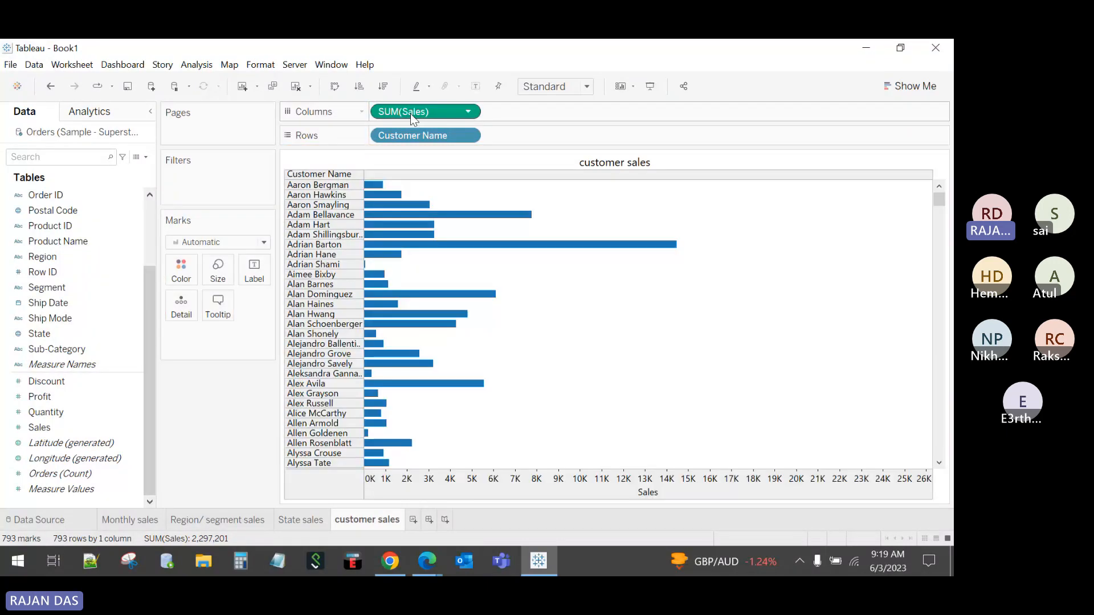
{"action": "mouse_move", "coordinate": [459, 323]}
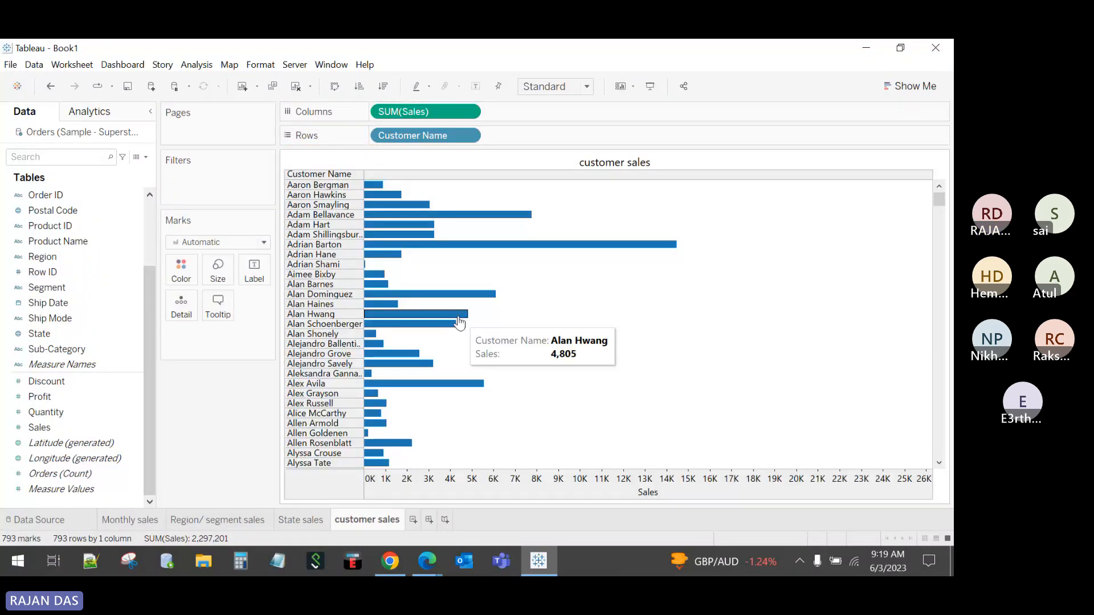
{"action": "left_click", "coordinate": [383, 87]}
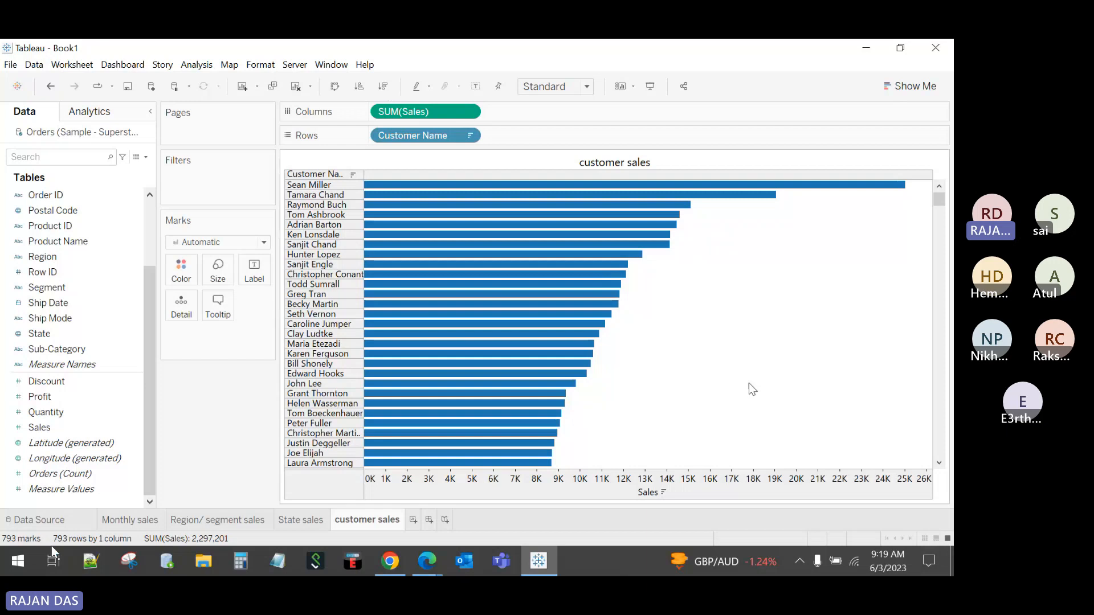
Step: Turn on sales value labels for the customer bars
{"action": "mouse_move", "coordinate": [943, 201]}
{"action": "left_mouse_down"}
{"action": "mouse_move", "coordinate": [945, 389]}
{"action": "mouse_move", "coordinate": [940, 194]}
{"action": "left_mouse_up"}
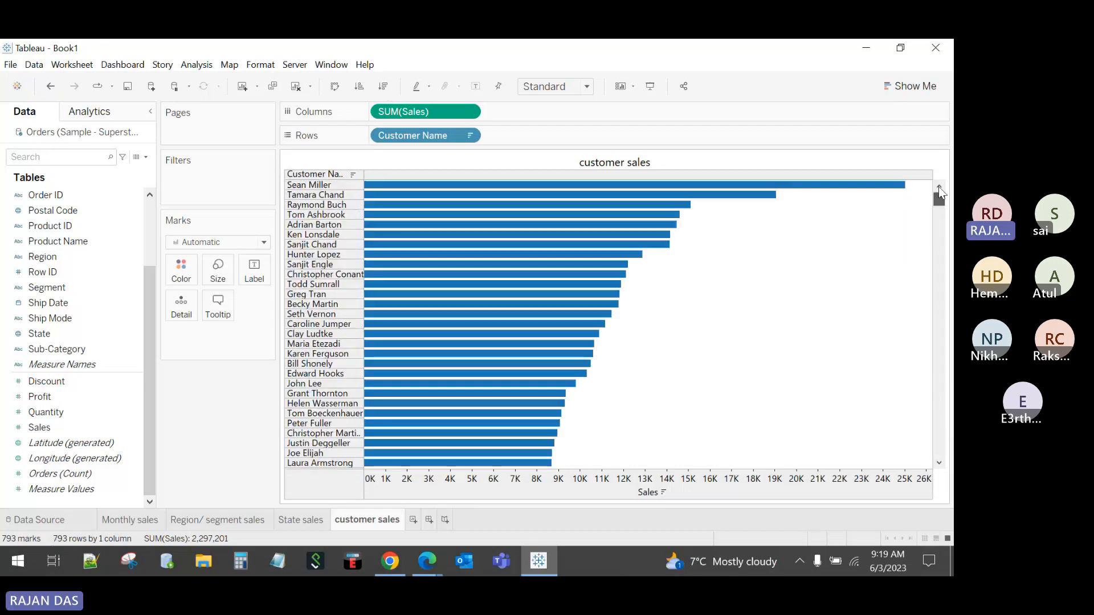
{"action": "left_click", "coordinate": [476, 86]}
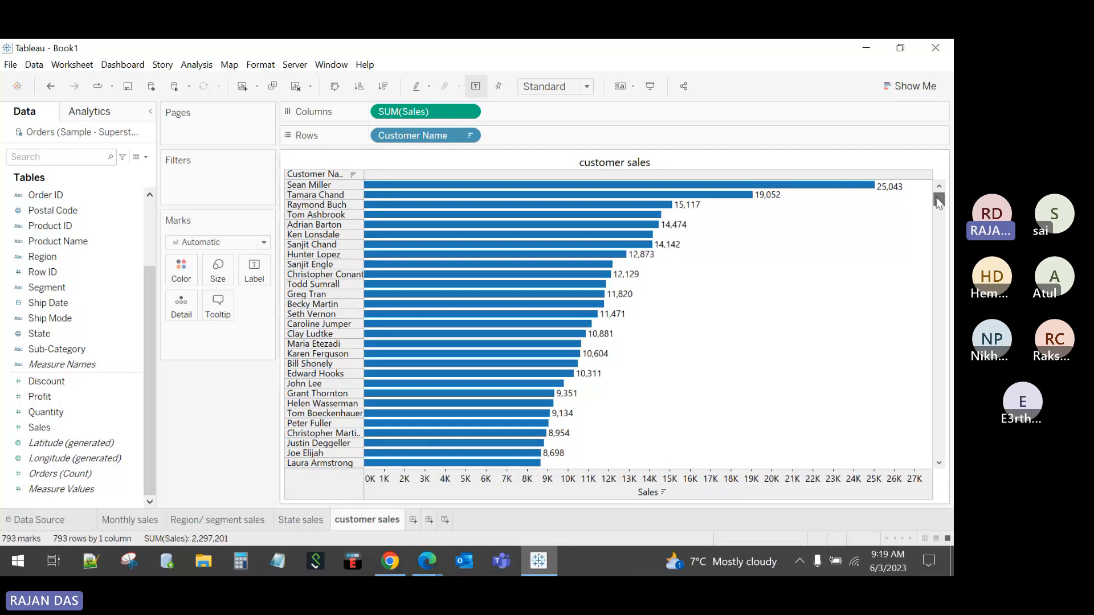
{"action": "left_click_drag", "start_coordinate": [939, 200], "coordinate": [897, 455]}
Step: Toggle 'Allow labels to overlap other marks' on and back off, keeping overlapping labels hidden
{"action": "mouse_move", "coordinate": [369, 464]}
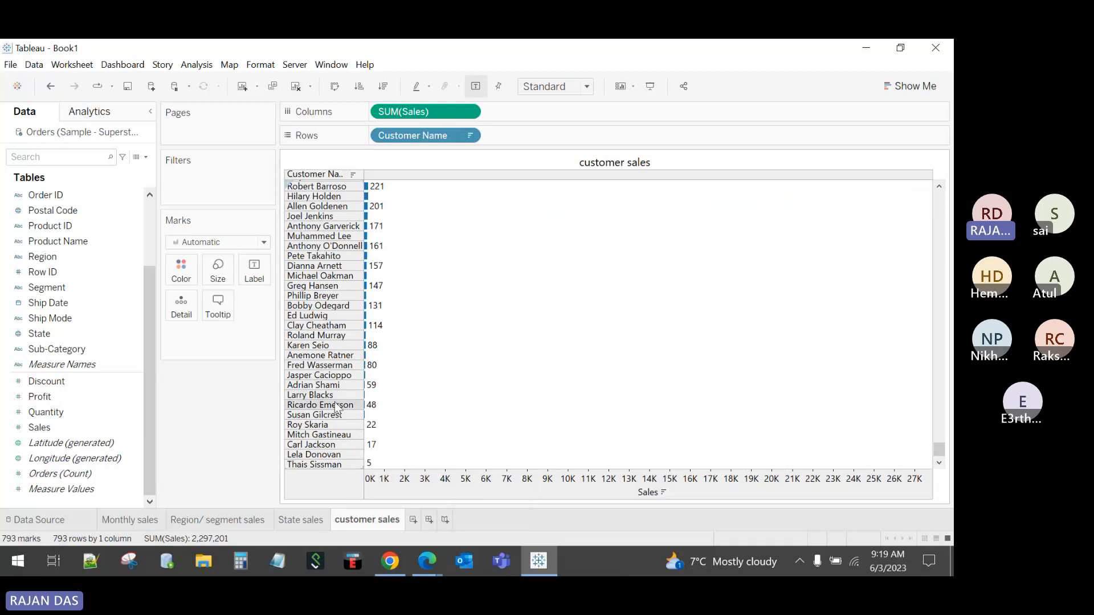
{"action": "left_click", "coordinate": [254, 272]}
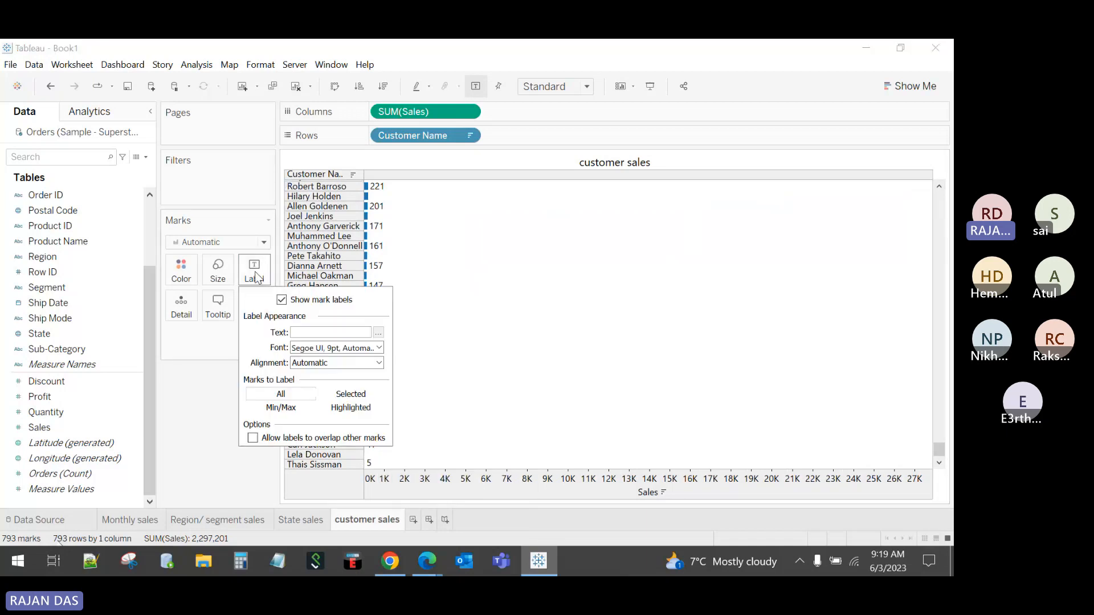
{"action": "left_click", "coordinate": [252, 439]}
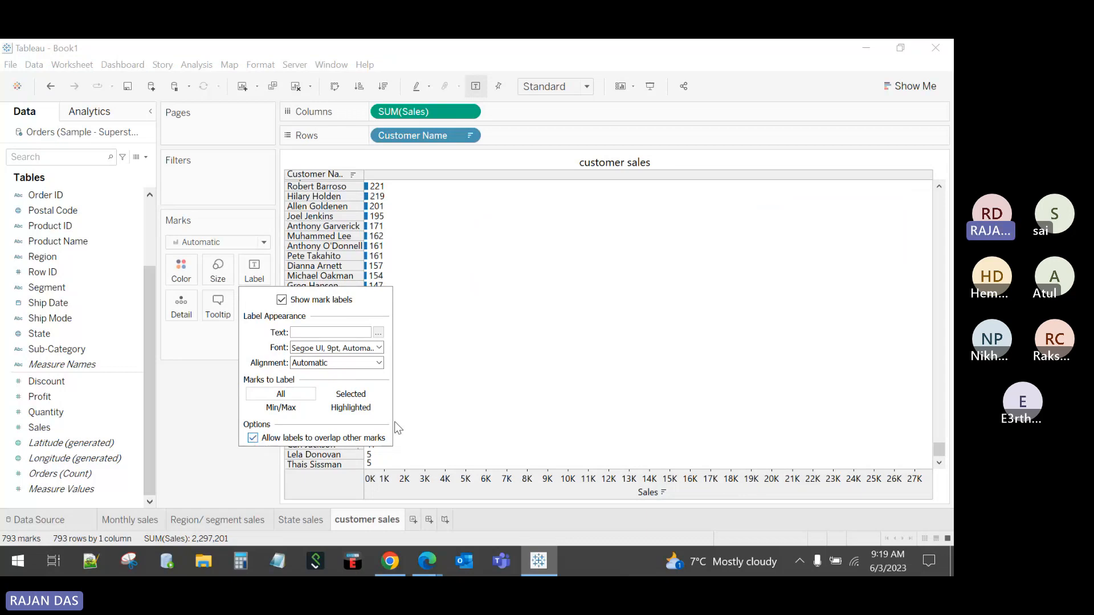
{"action": "left_click", "coordinate": [414, 443]}
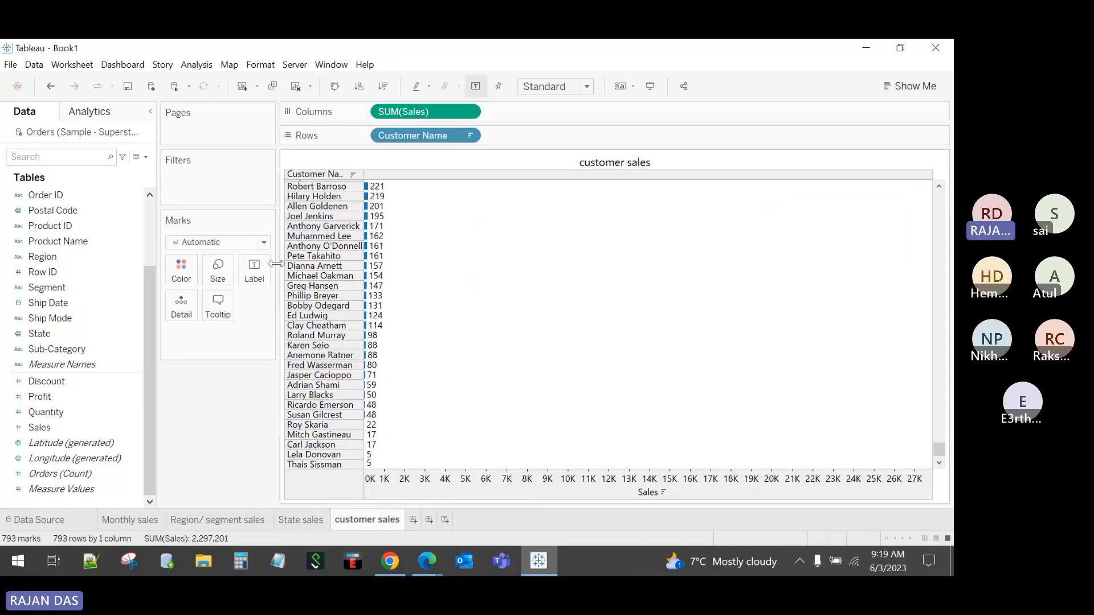
{"action": "left_click", "coordinate": [255, 271]}
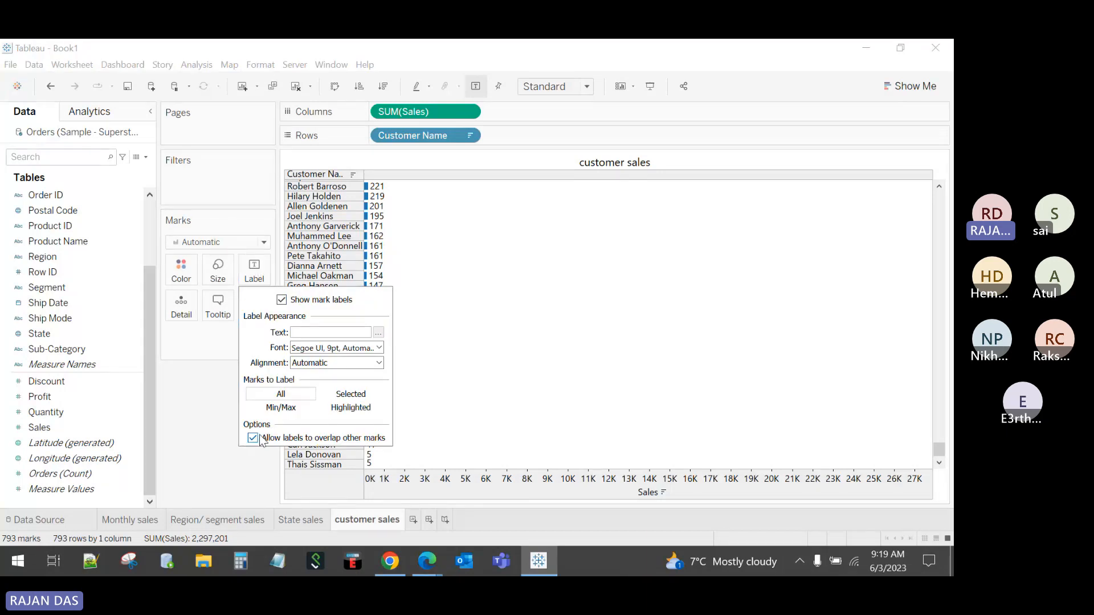
{"action": "left_click", "coordinate": [253, 438]}
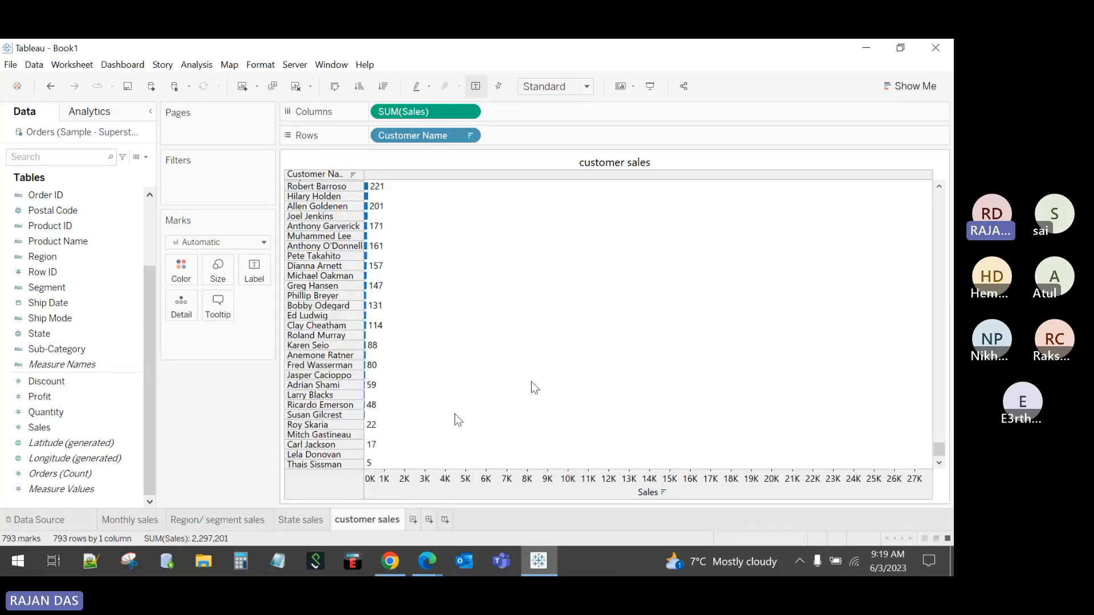
{"action": "mouse_move", "coordinate": [373, 463]}
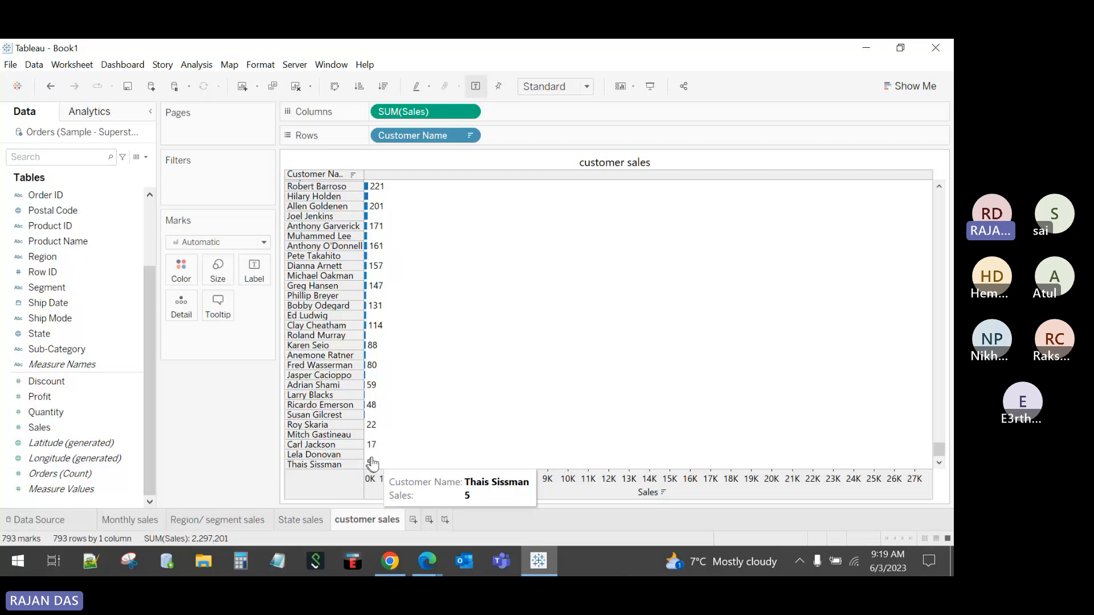
{"action": "left_click_drag", "start_coordinate": [942, 451], "coordinate": [939, 196]}
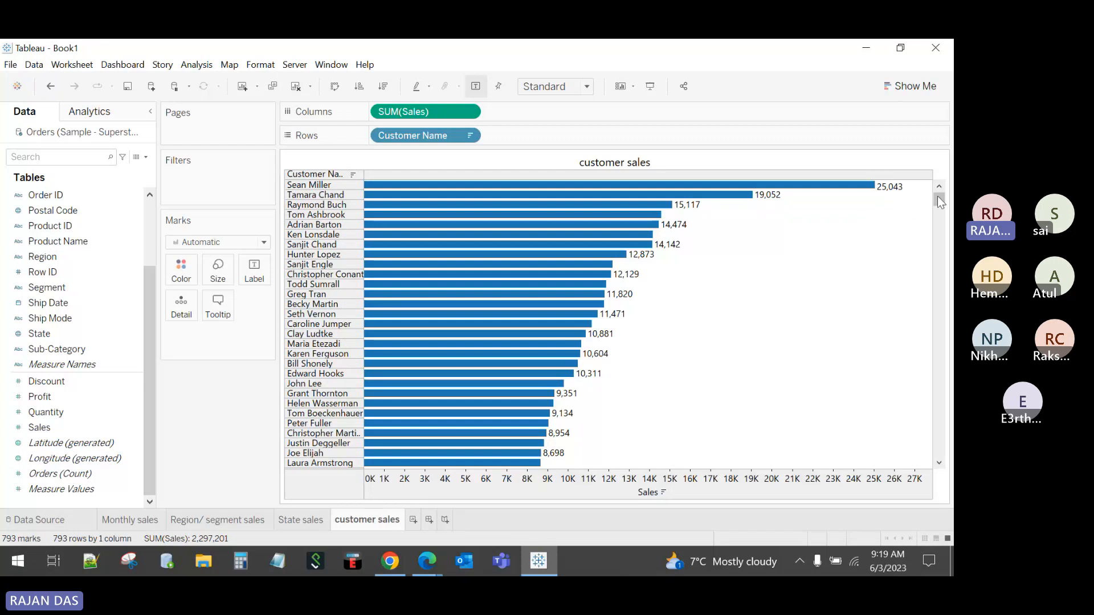
{"action": "mouse_move", "coordinate": [938, 196]}
{"action": "left_mouse_down"}
{"action": "mouse_move", "coordinate": [936, 450]}
{"action": "mouse_move", "coordinate": [939, 194]}
{"action": "left_mouse_up"}
{"action": "mouse_move", "coordinate": [938, 196]}
{"action": "left_mouse_down"}
{"action": "mouse_move", "coordinate": [947, 466]}
{"action": "mouse_move", "coordinate": [944, 191]}
{"action": "left_mouse_up"}
{"action": "left_click_drag", "start_coordinate": [938, 201], "coordinate": [917, 184]}
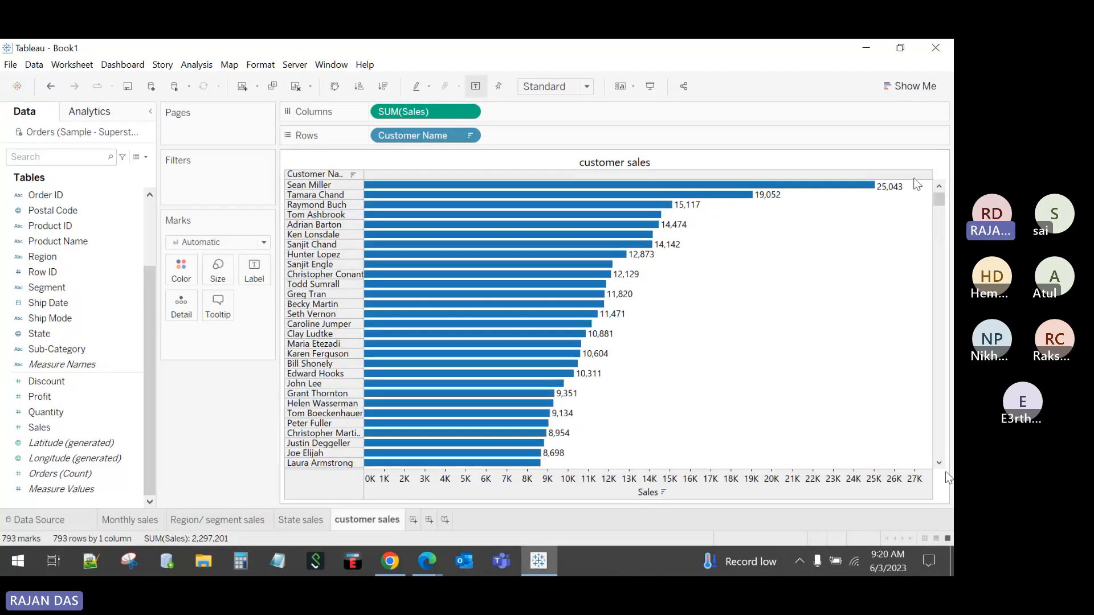
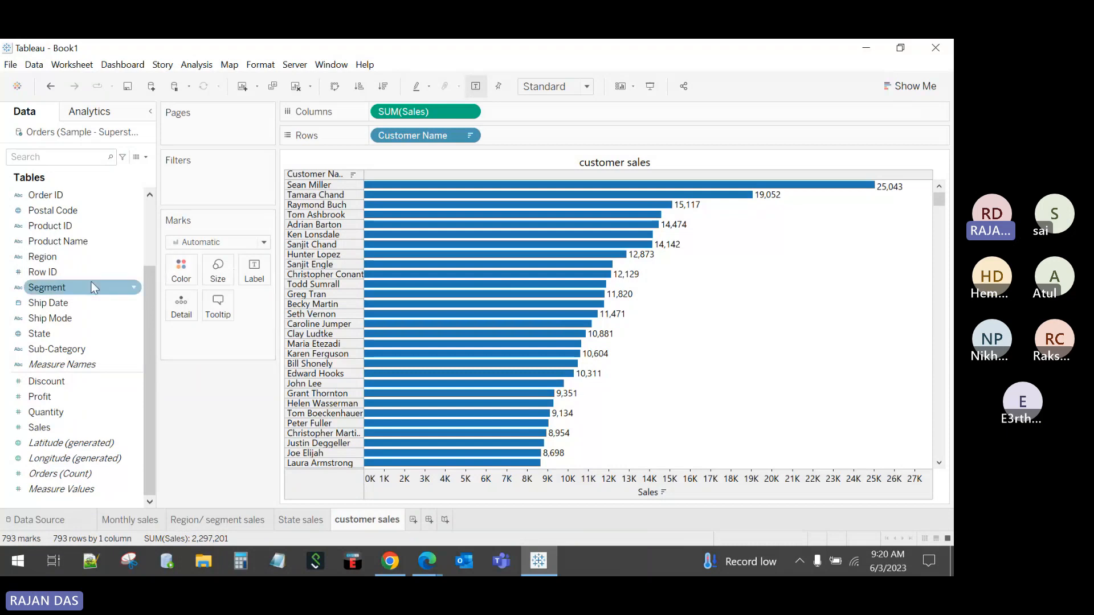
Step: Create a Customer Name set 'Top 10 customer' holding the top 10 customers by sum of Sales
{"action": "scroll", "coordinate": [93, 287], "scroll_direction": "up", "scroll_amount": 2}
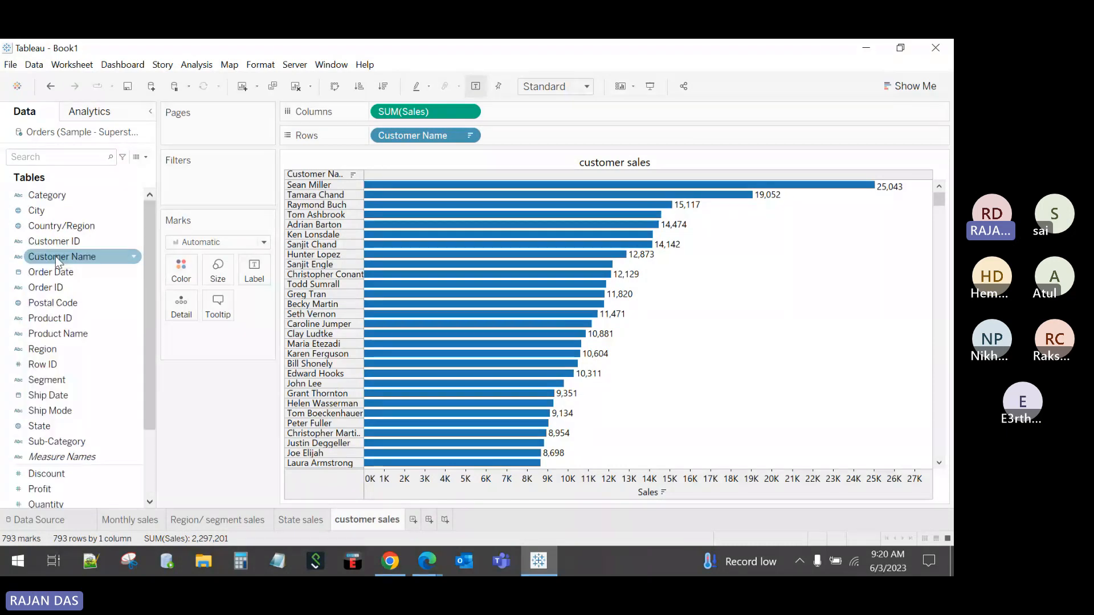
{"action": "left_click", "coordinate": [56, 259]}
{"action": "right_click", "coordinate": [55, 260]}
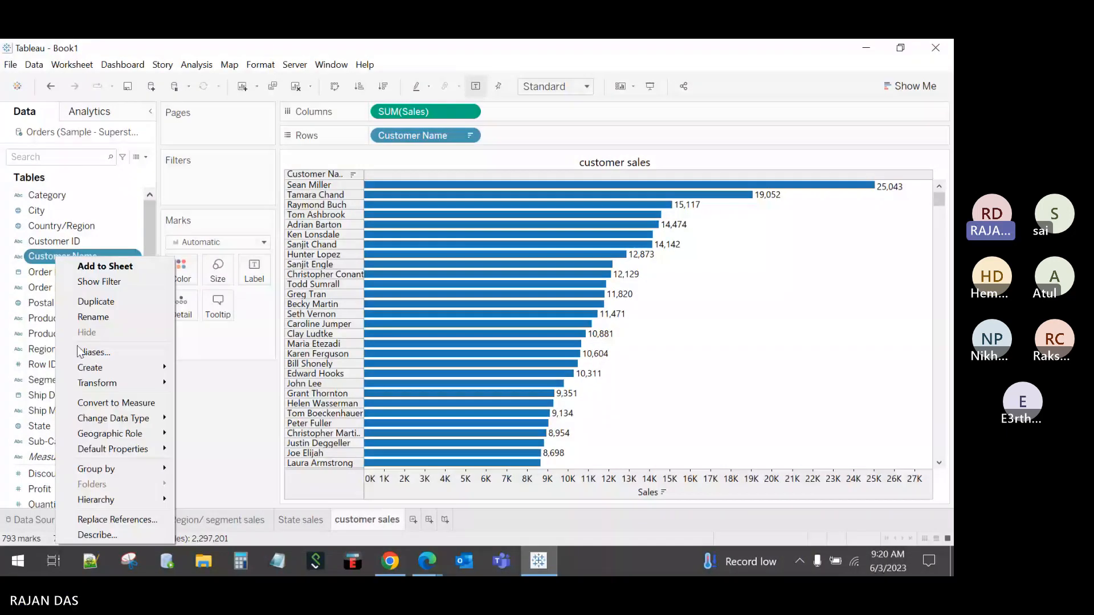
{"action": "mouse_move", "coordinate": [116, 371]}
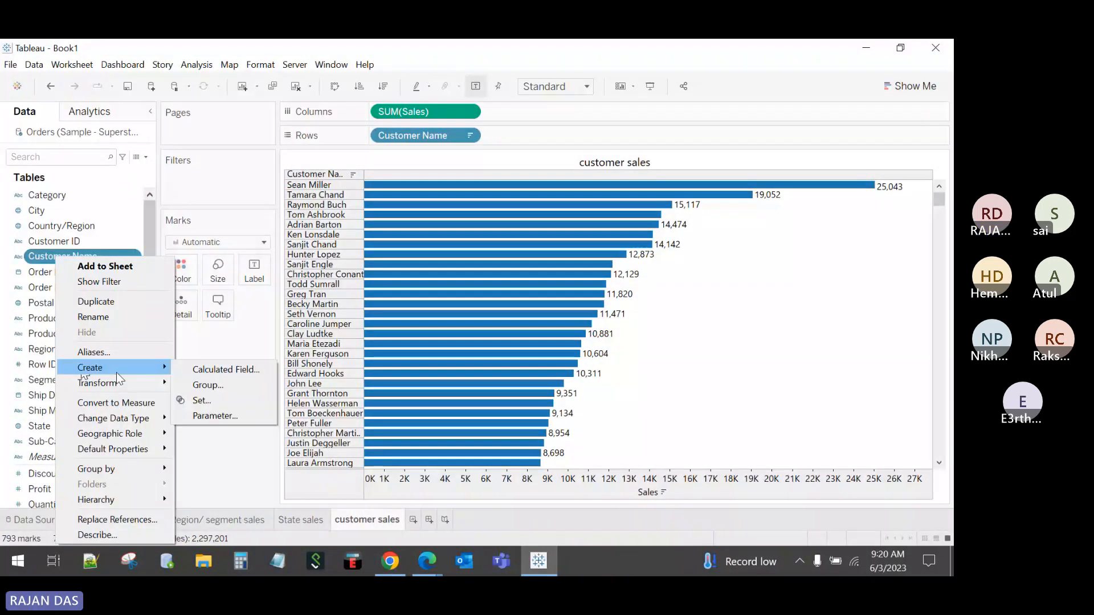
{"action": "left_click", "coordinate": [201, 401]}
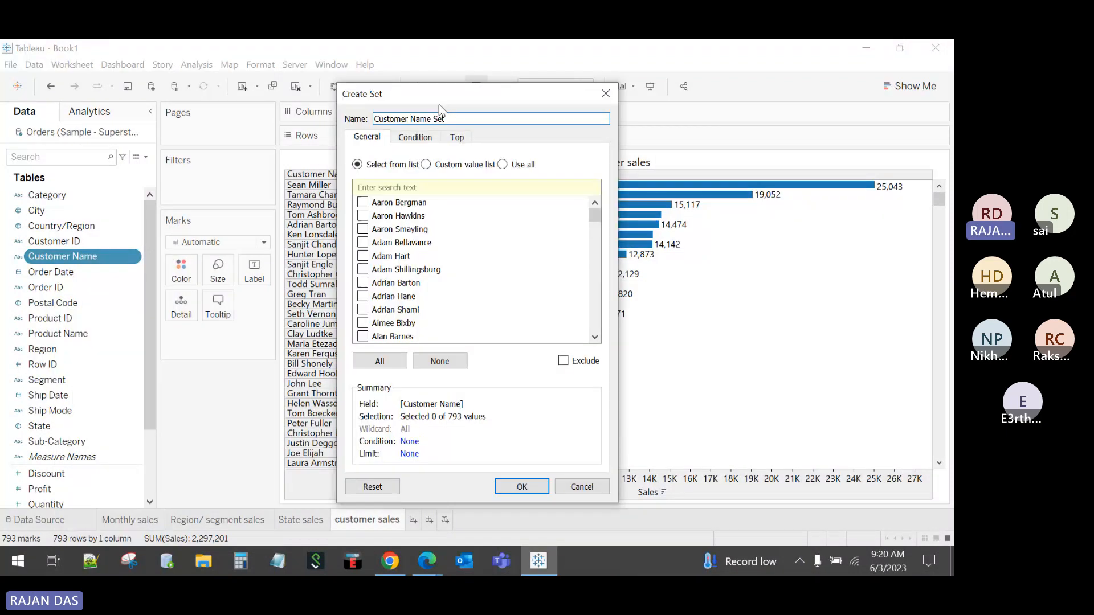
{"action": "left_click_drag", "start_coordinate": [374, 118], "coordinate": [558, 122]}
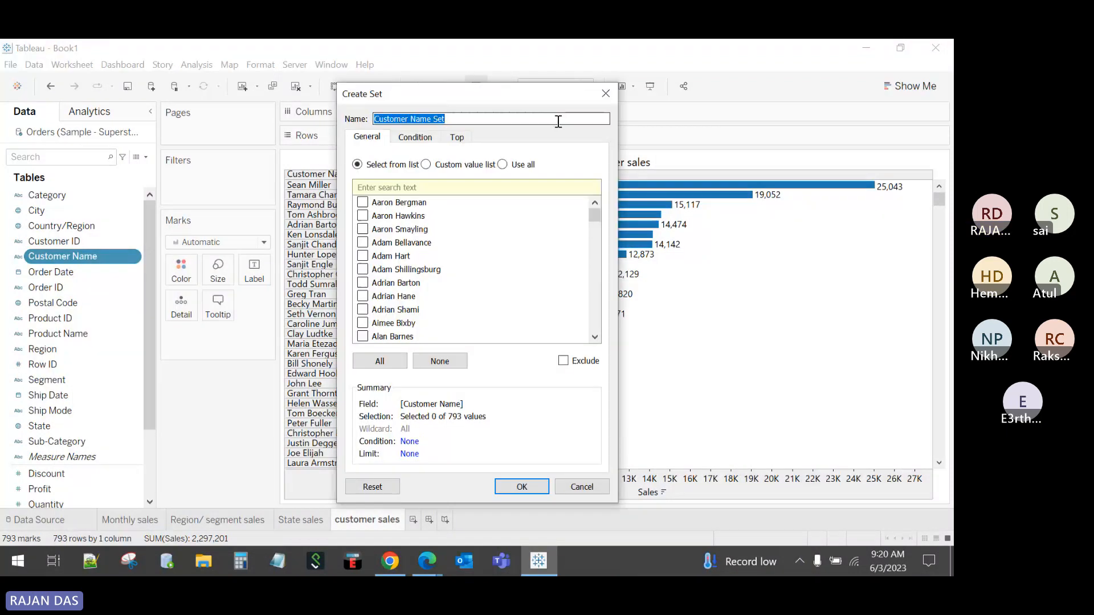
{"action": "type", "text": "Top 1"}
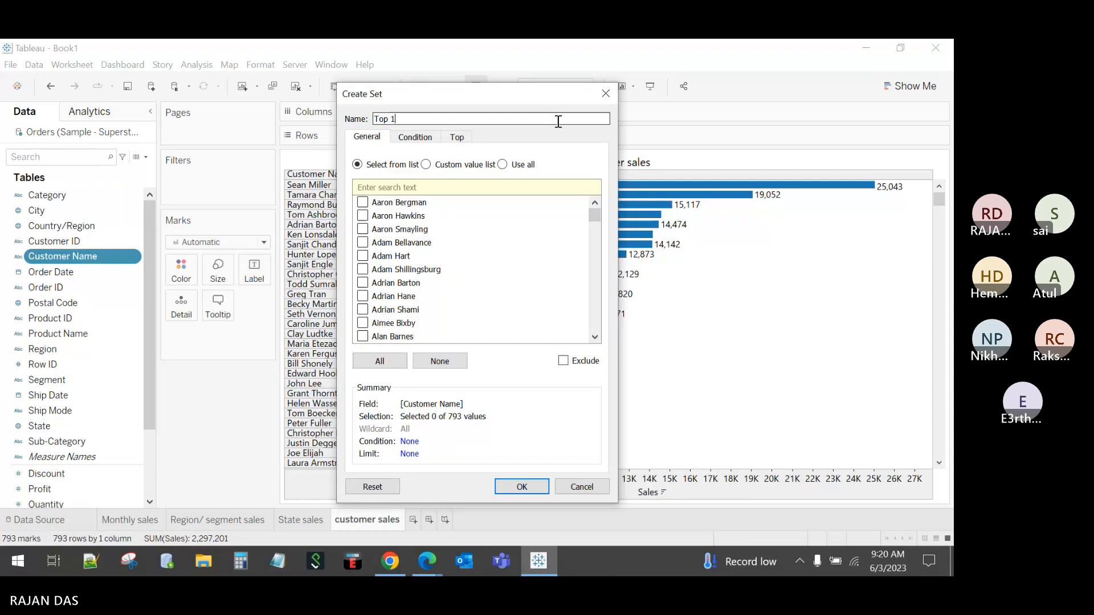
{"action": "type", "text": "0 customer"}
{"action": "left_click", "coordinate": [458, 140]}
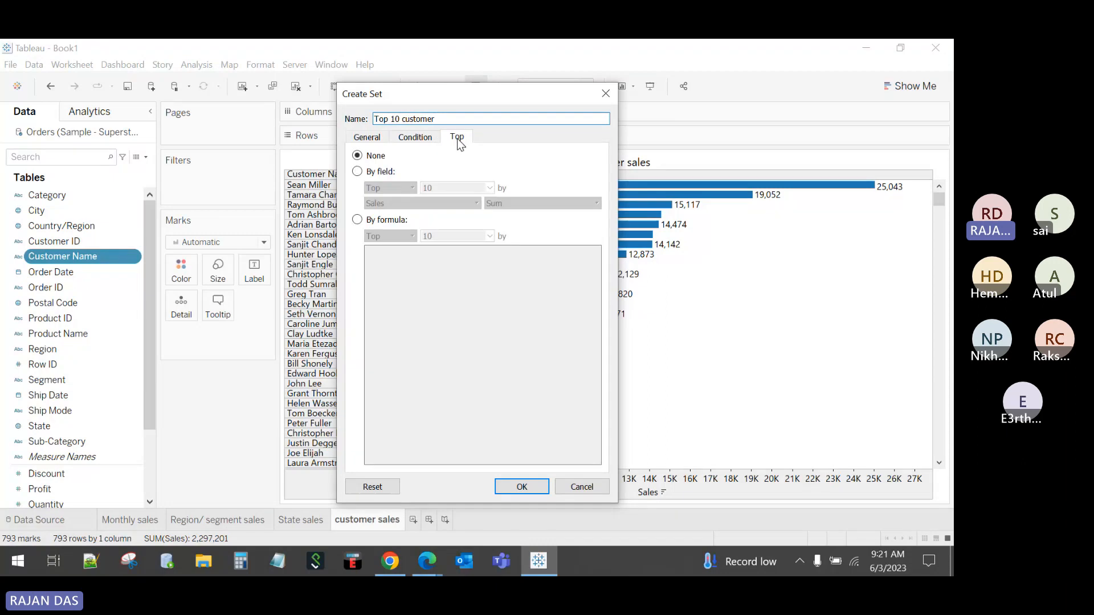
{"action": "left_click", "coordinate": [357, 171]}
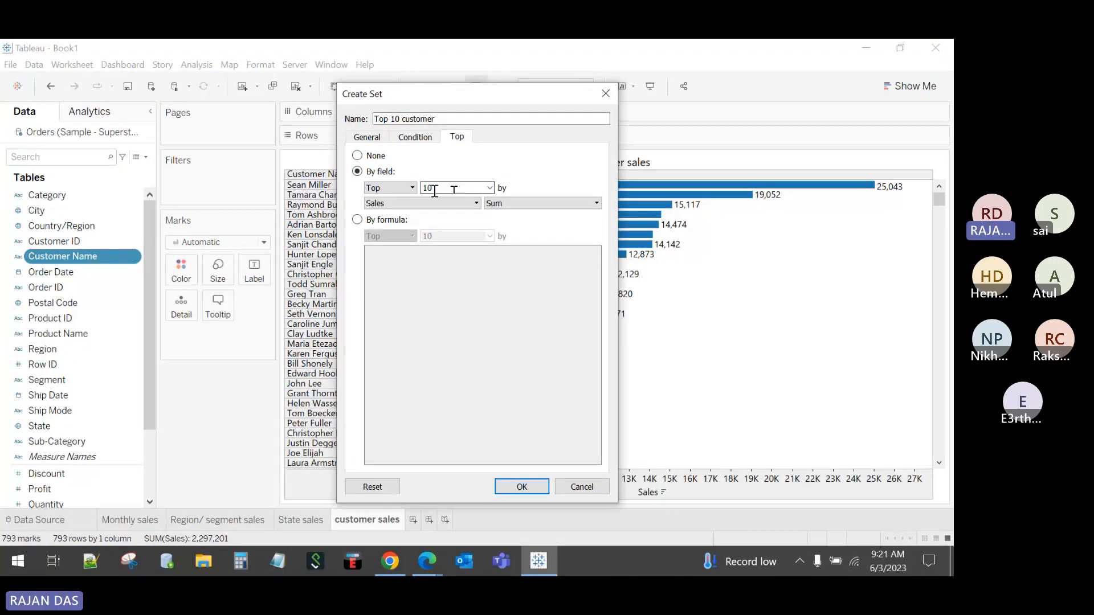
{"action": "left_click", "coordinate": [504, 484]}
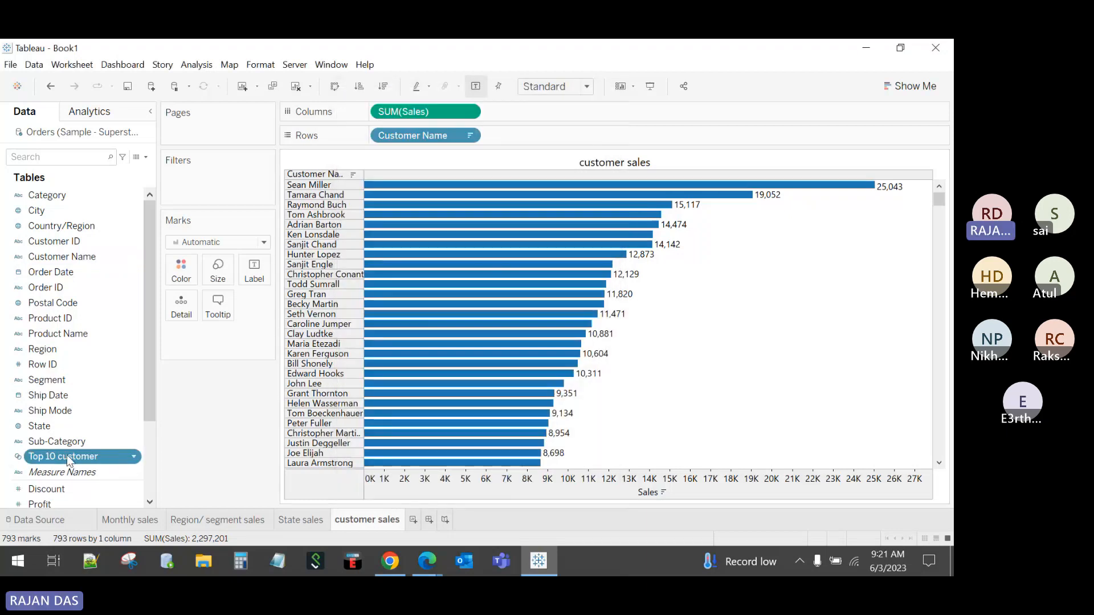
Step: Duplicate the customer sales sheet as customer sales (2)
{"action": "right_click", "coordinate": [366, 523]}
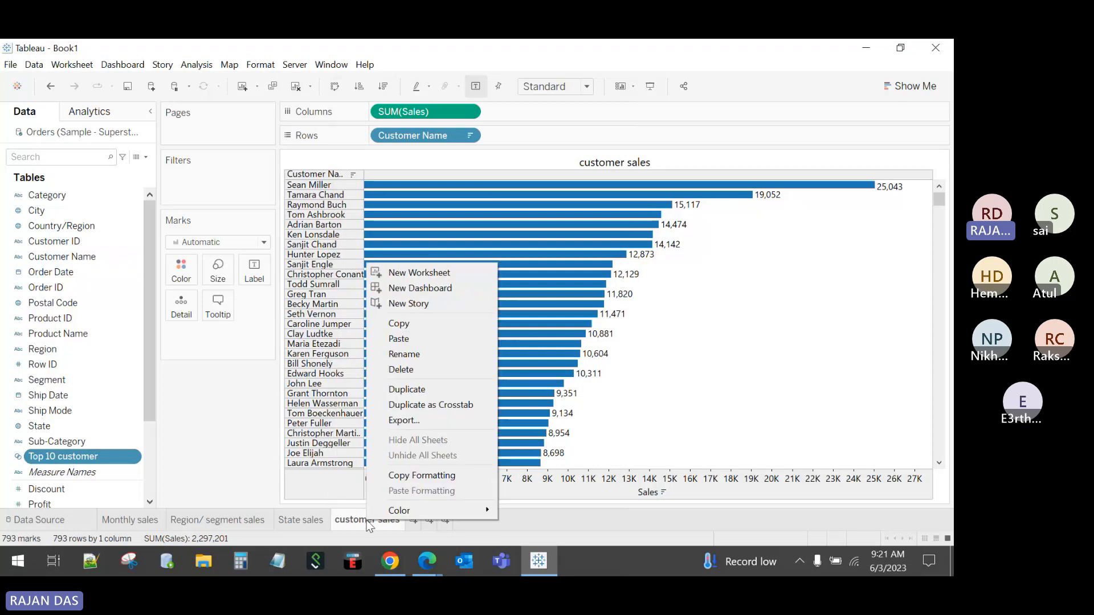
{"action": "left_click", "coordinate": [407, 390]}
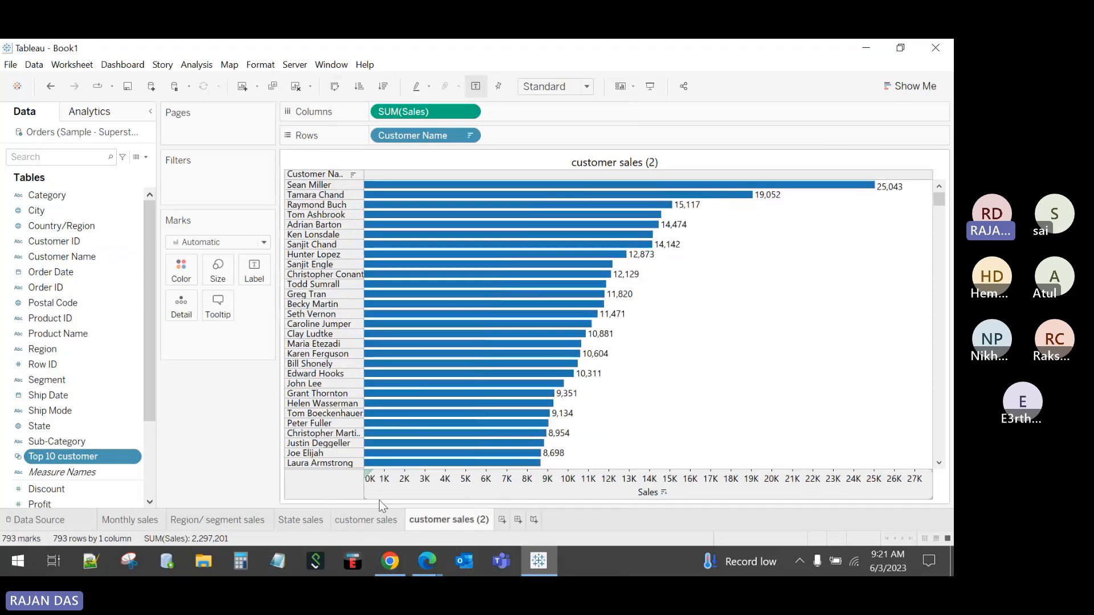
{"action": "left_click", "coordinate": [367, 520]}
{"action": "left_click", "coordinate": [448, 520]}
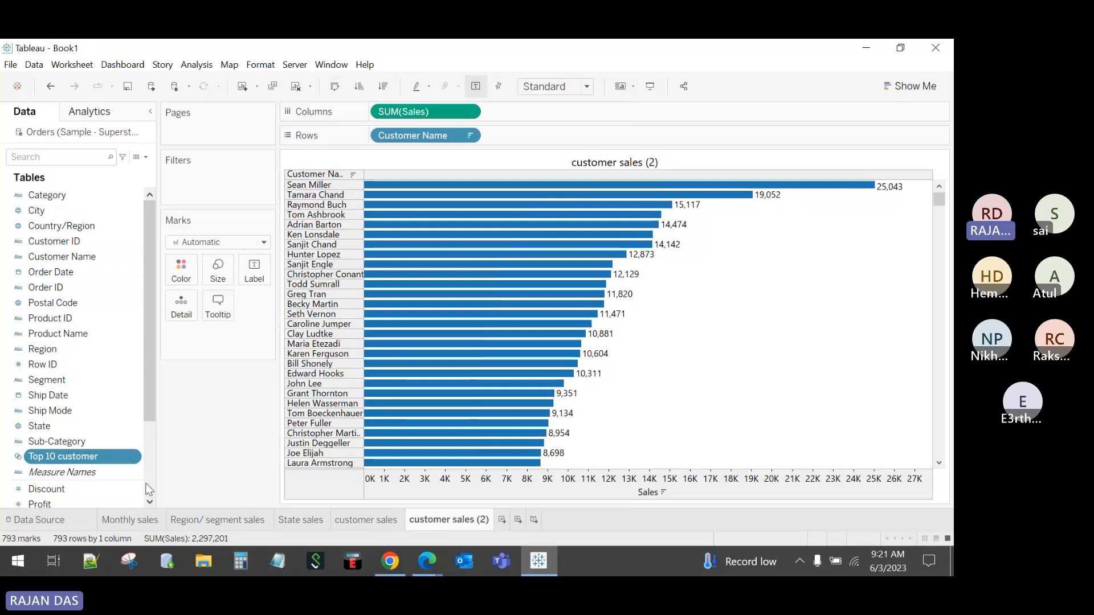
Step: Add the Top 10 customer set to Rows, review its settings, then remove the In/Out column
{"action": "left_click_drag", "start_coordinate": [66, 457], "coordinate": [538, 134]}
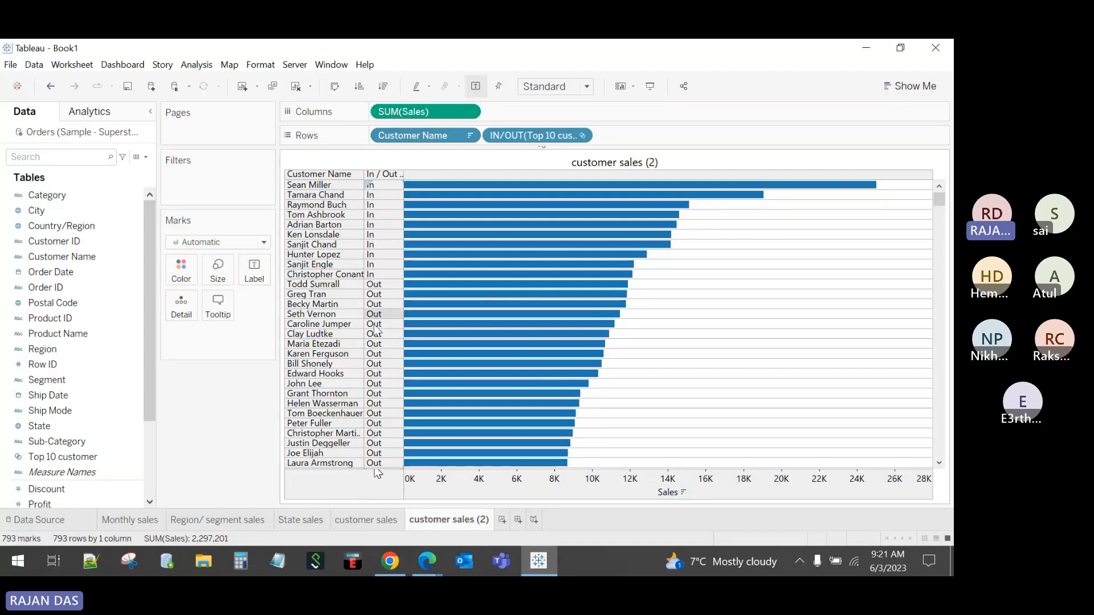
{"action": "right_click", "coordinate": [90, 457]}
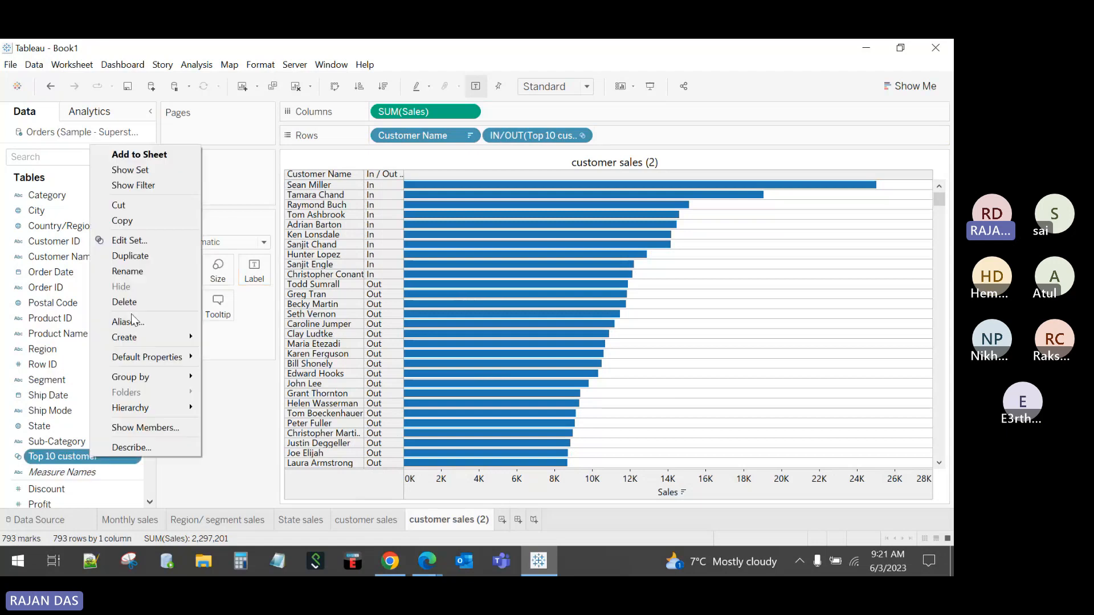
{"action": "left_click", "coordinate": [136, 240]}
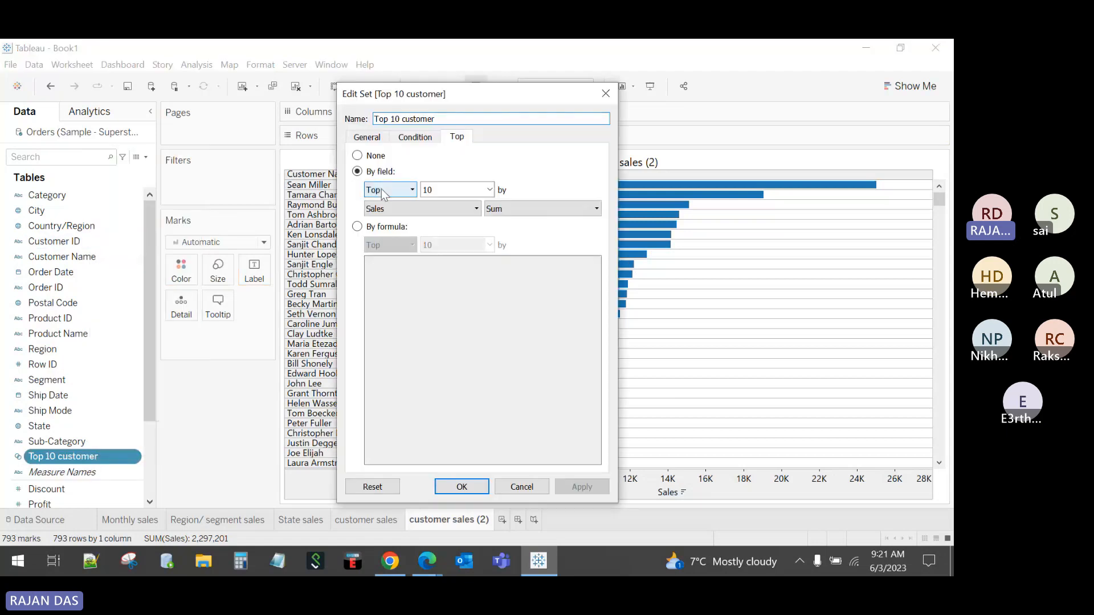
{"action": "left_click", "coordinate": [606, 93]}
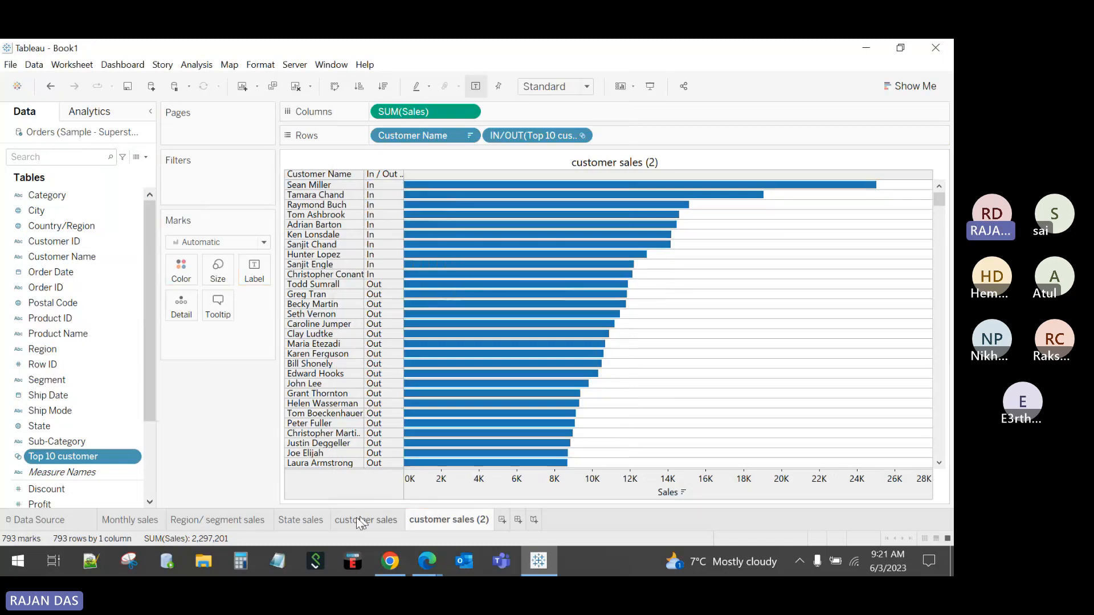
{"action": "right_click", "coordinate": [106, 458]}
{"action": "left_click", "coordinate": [149, 244]}
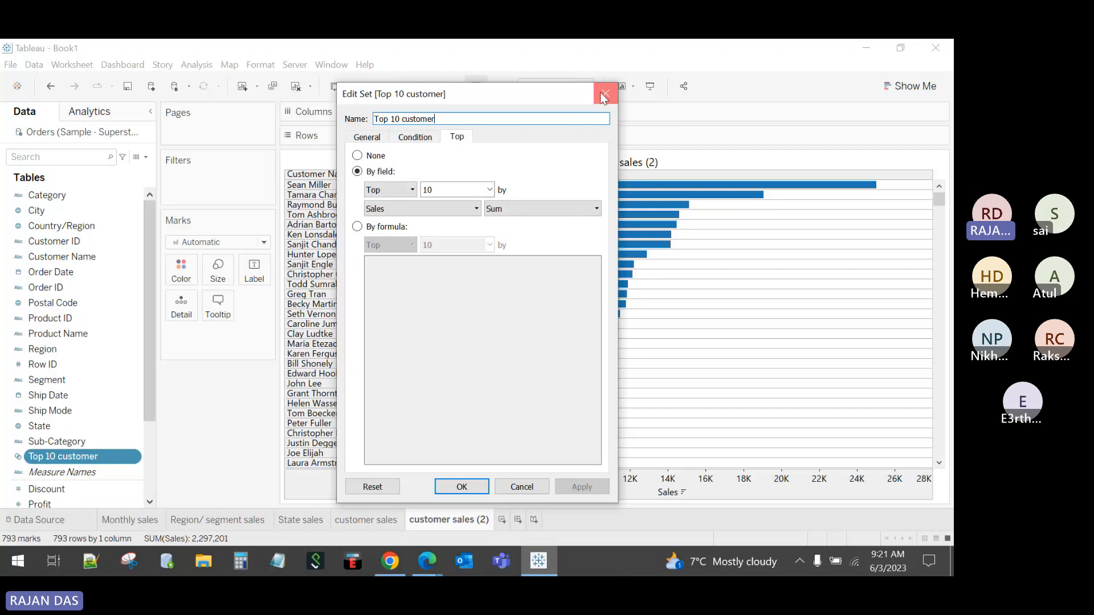
{"action": "left_click", "coordinate": [604, 94]}
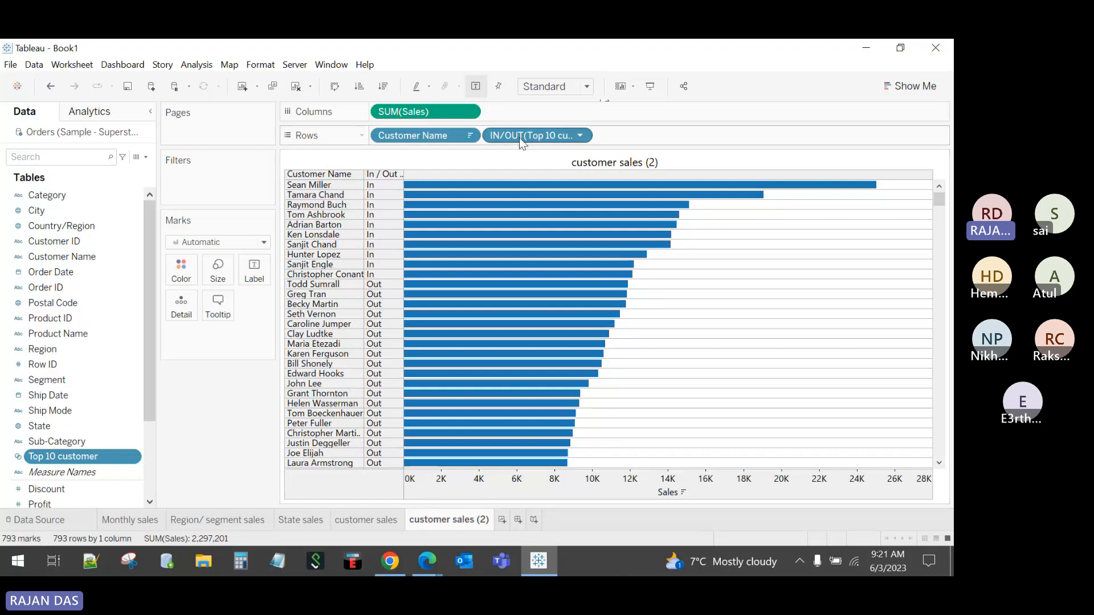
{"action": "left_click_drag", "start_coordinate": [529, 137], "coordinate": [592, 57]}
{"action": "left_click", "coordinate": [85, 457]}
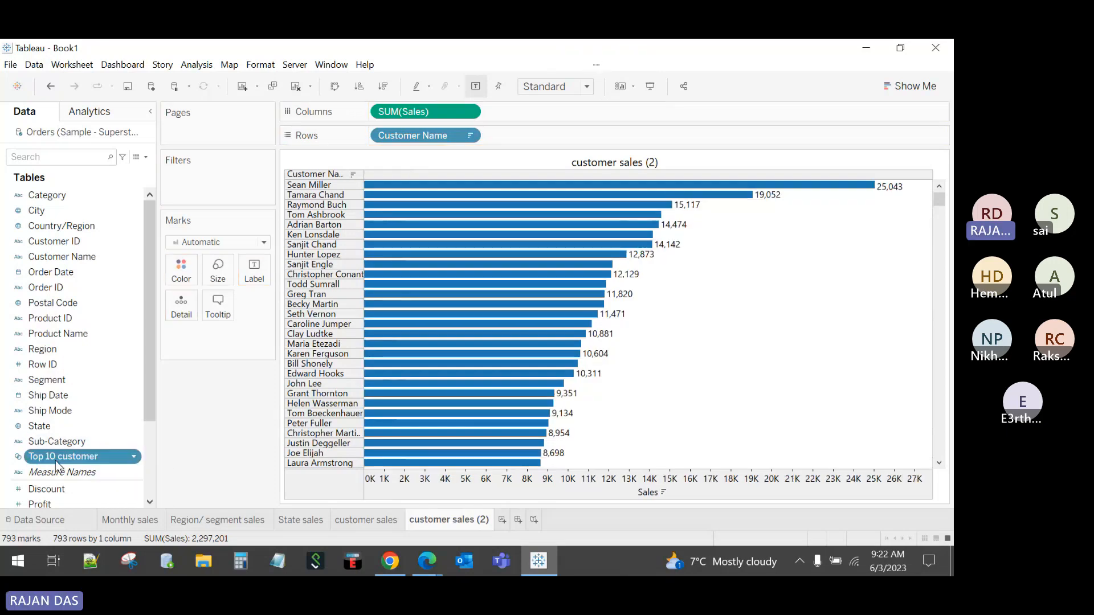
Step: Filter the sheet to the Top 10 customer set and hide the Sales axis header
{"action": "left_click_drag", "start_coordinate": [85, 458], "coordinate": [203, 190]}
{"action": "mouse_move", "coordinate": [534, 190]}
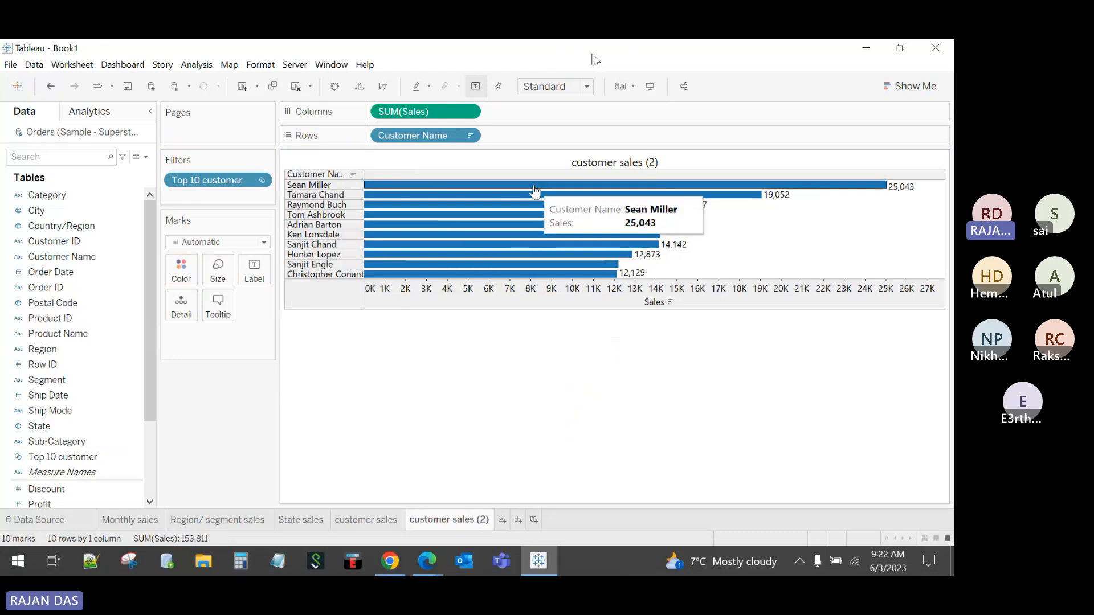
{"action": "right_click", "coordinate": [550, 292]}
{"action": "left_click", "coordinate": [580, 371]}
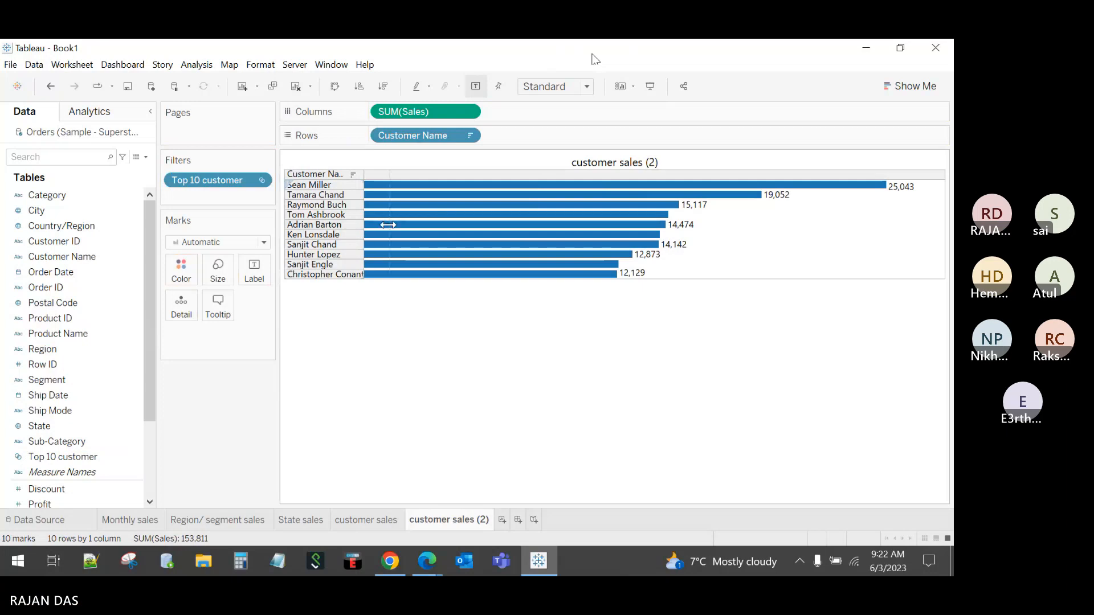
Step: Widen the customer name column and make the bar rows taller
{"action": "left_click_drag", "start_coordinate": [364, 228], "coordinate": [390, 228]}
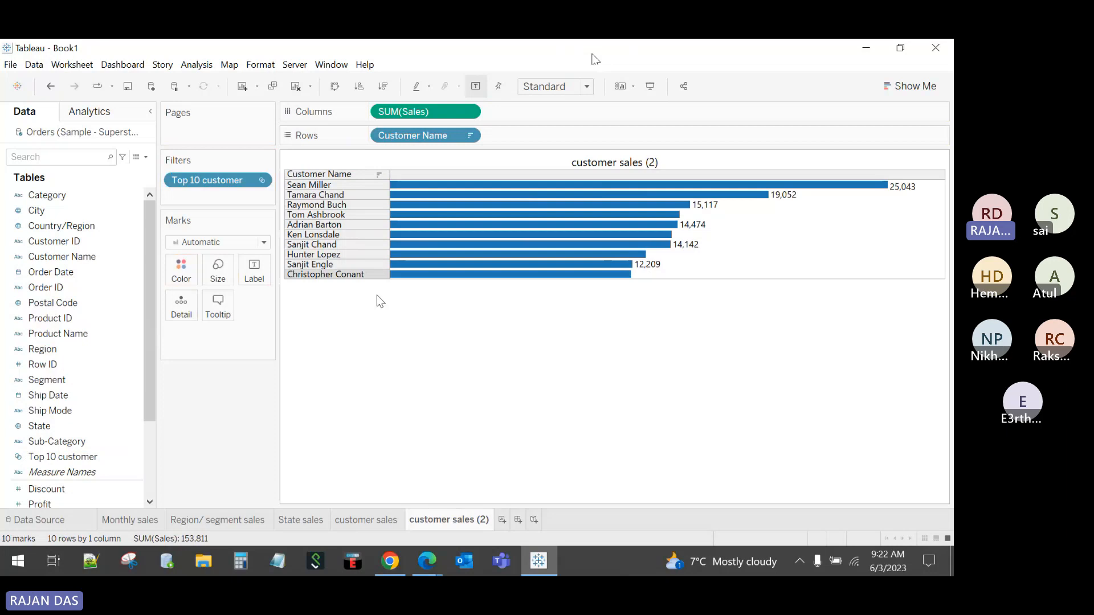
{"action": "left_click", "coordinate": [356, 521]}
{"action": "mouse_move", "coordinate": [486, 269]}
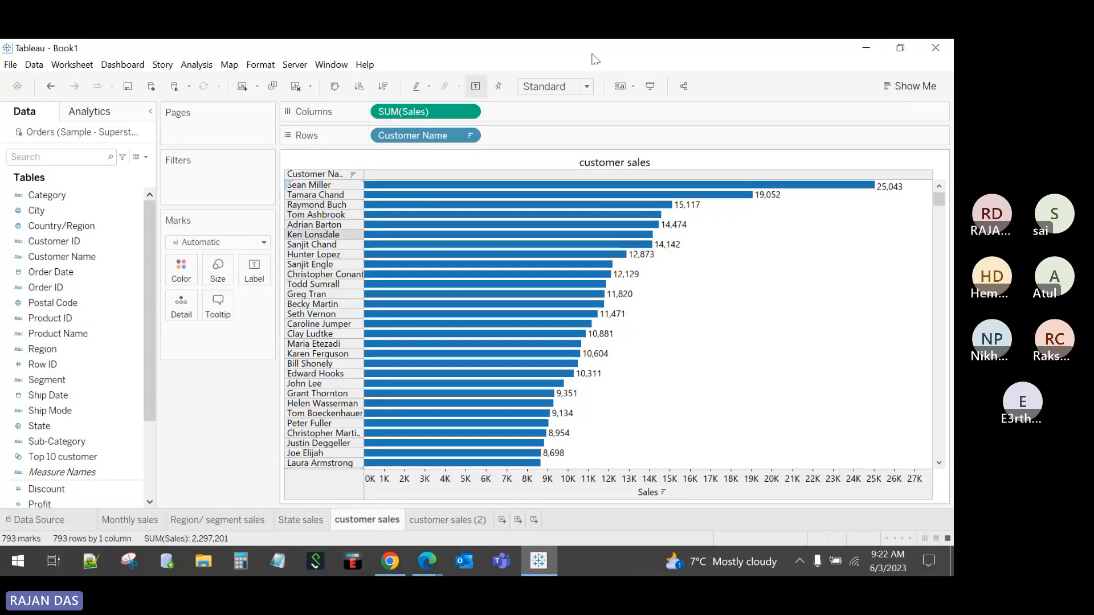
{"action": "left_click", "coordinate": [442, 521]}
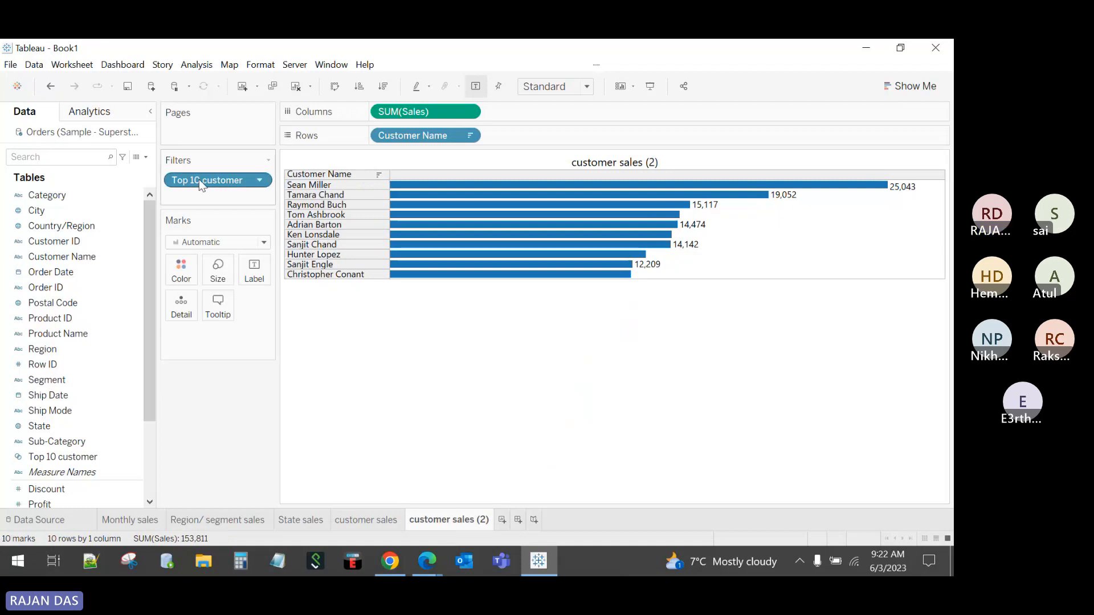
{"action": "mouse_move", "coordinate": [415, 266]}
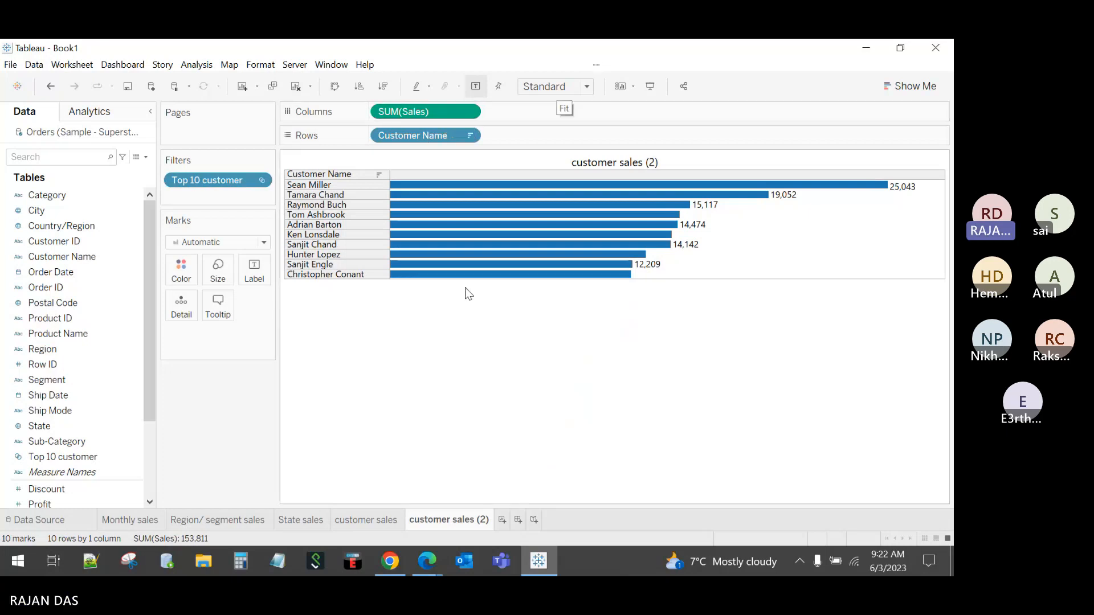
{"action": "left_click_drag", "start_coordinate": [461, 280], "coordinate": [462, 295]}
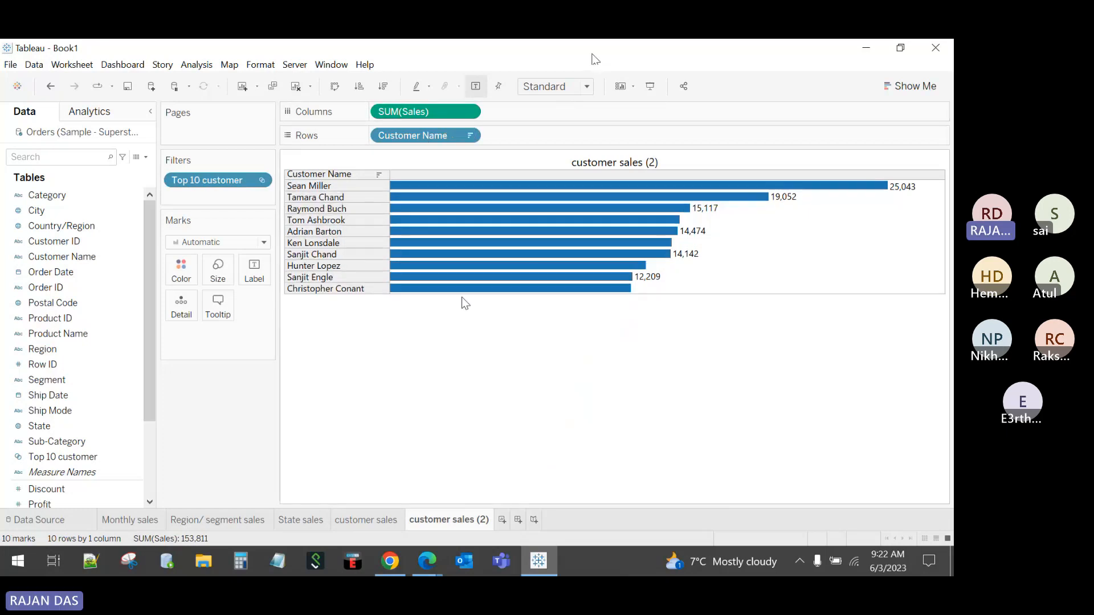
Step: Fit the chart to Entire View, heighten the header row, and narrow the name column
{"action": "left_click", "coordinate": [544, 87]}
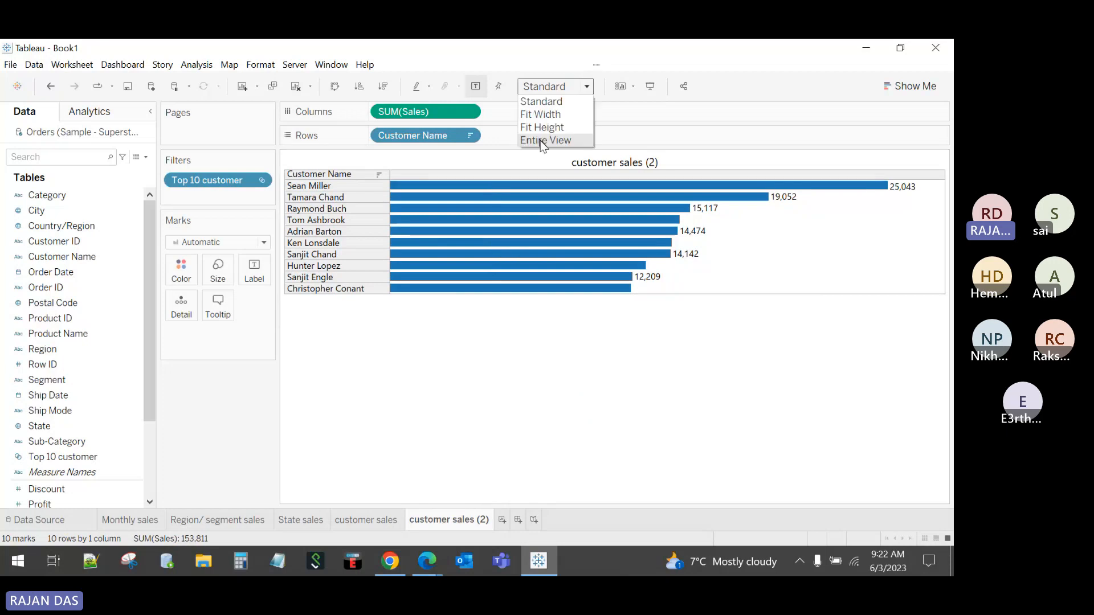
{"action": "left_click", "coordinate": [540, 141]}
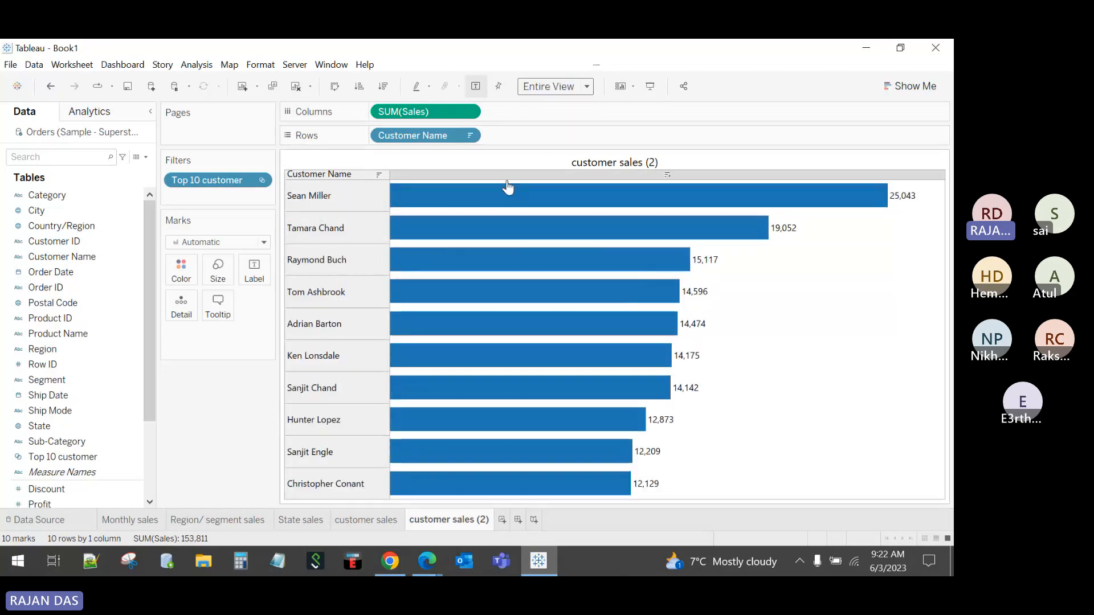
{"action": "left_click_drag", "start_coordinate": [509, 180], "coordinate": [508, 191]}
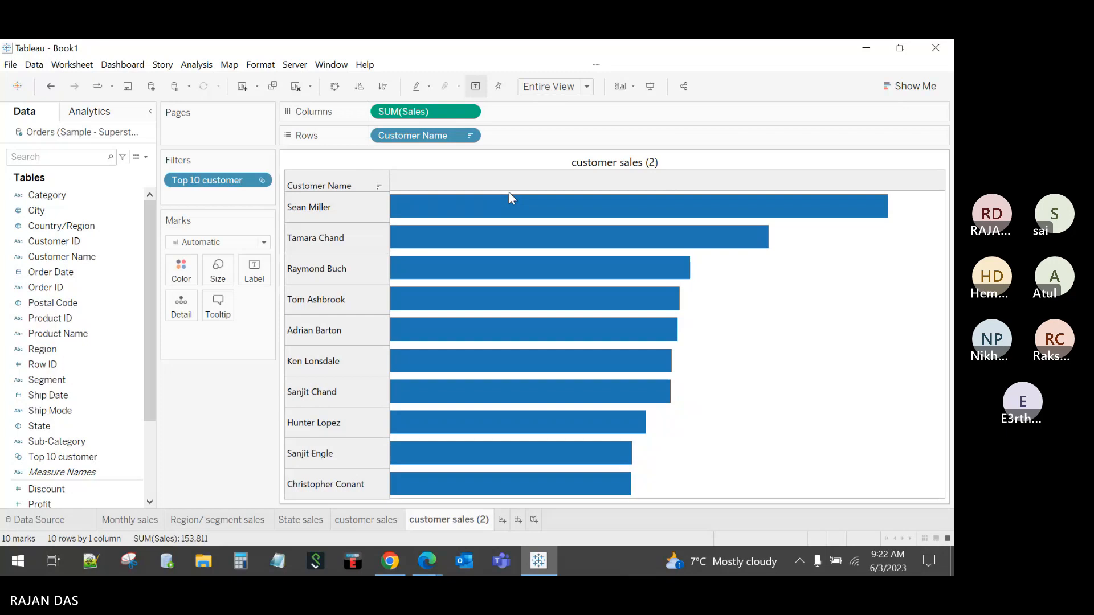
{"action": "left_click_drag", "start_coordinate": [389, 311], "coordinate": [378, 313]}
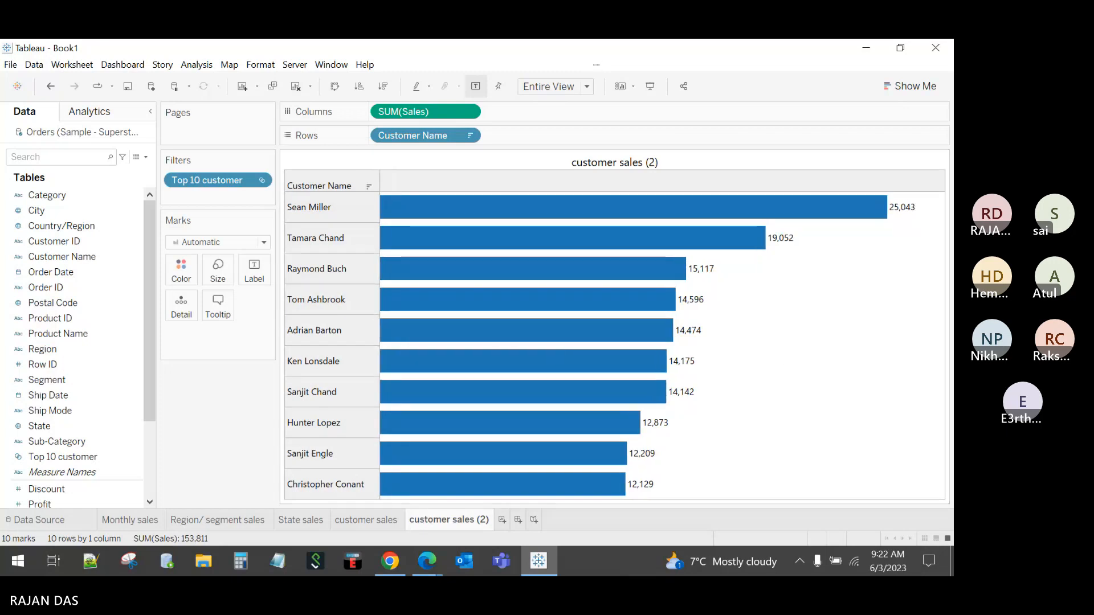
Step: Rename customer sales (2) to 'Top 10 customer' and return to the customer sales sheet
{"action": "double_click", "coordinate": [421, 519]}
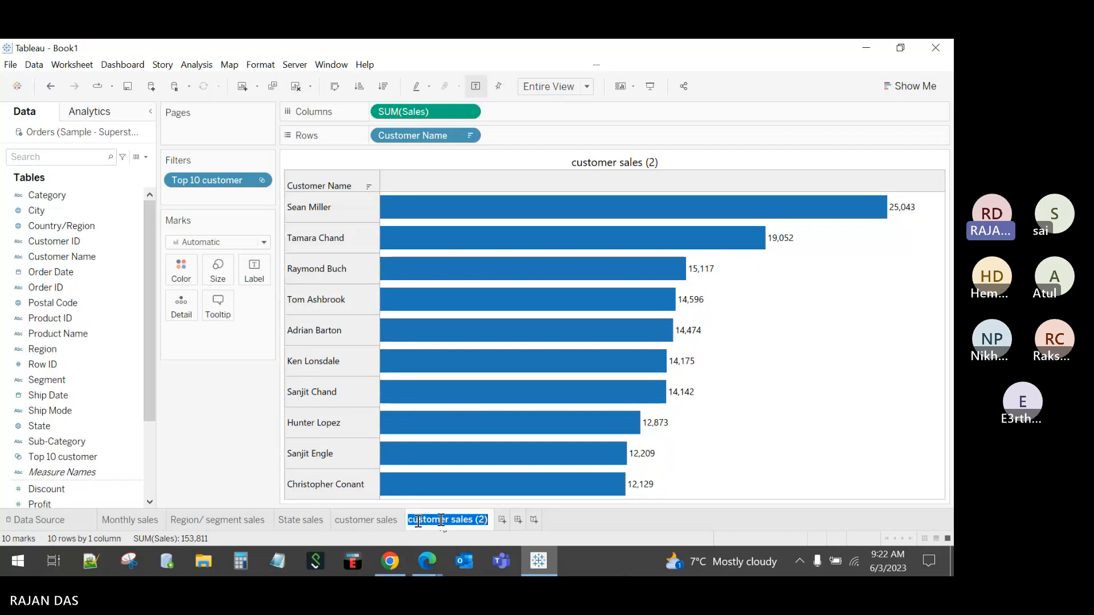
{"action": "type", "text": "Top 10"}
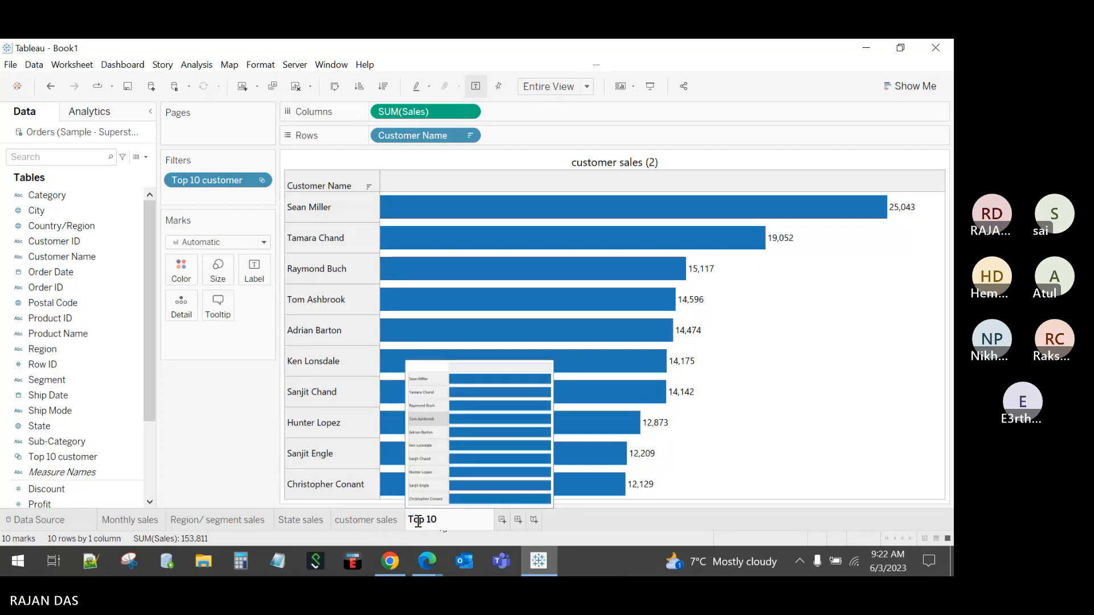
{"action": "type", "text": " customer"}
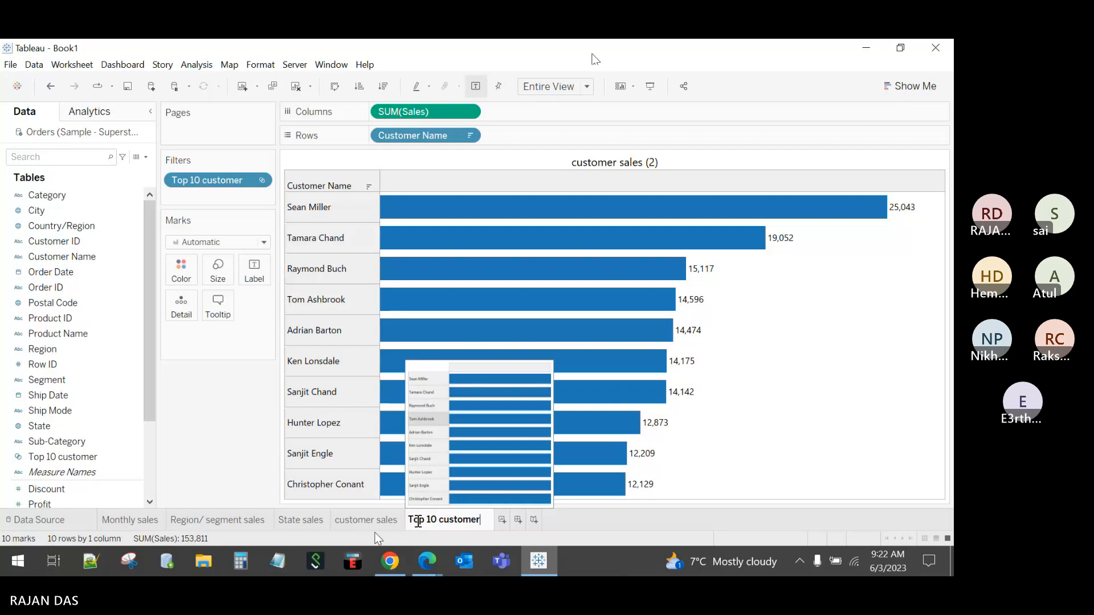
{"action": "key", "text": "Return"}
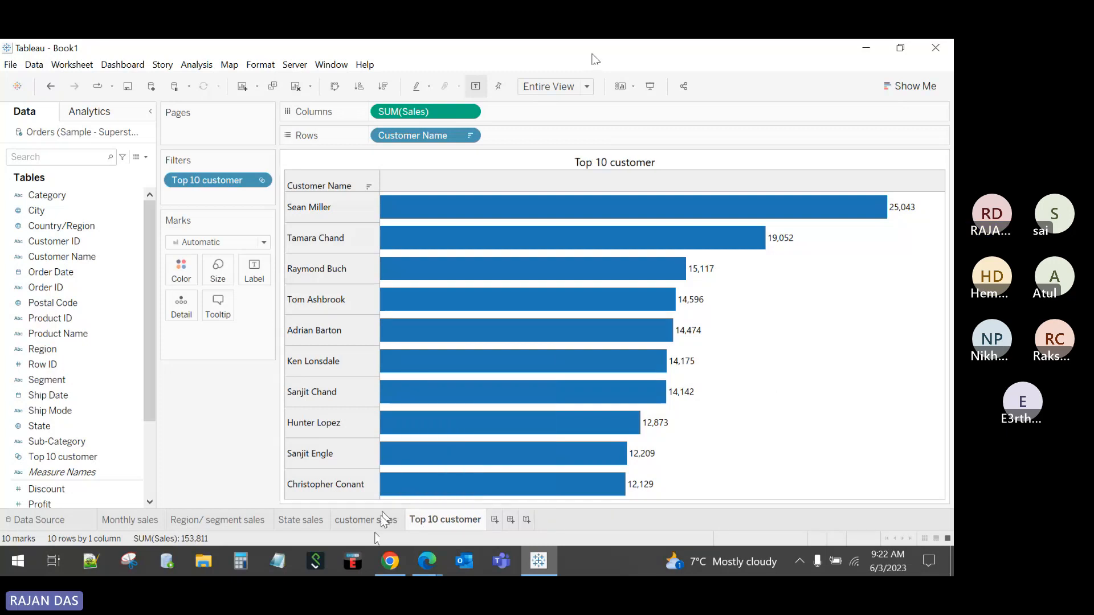
{"action": "left_click", "coordinate": [374, 520]}
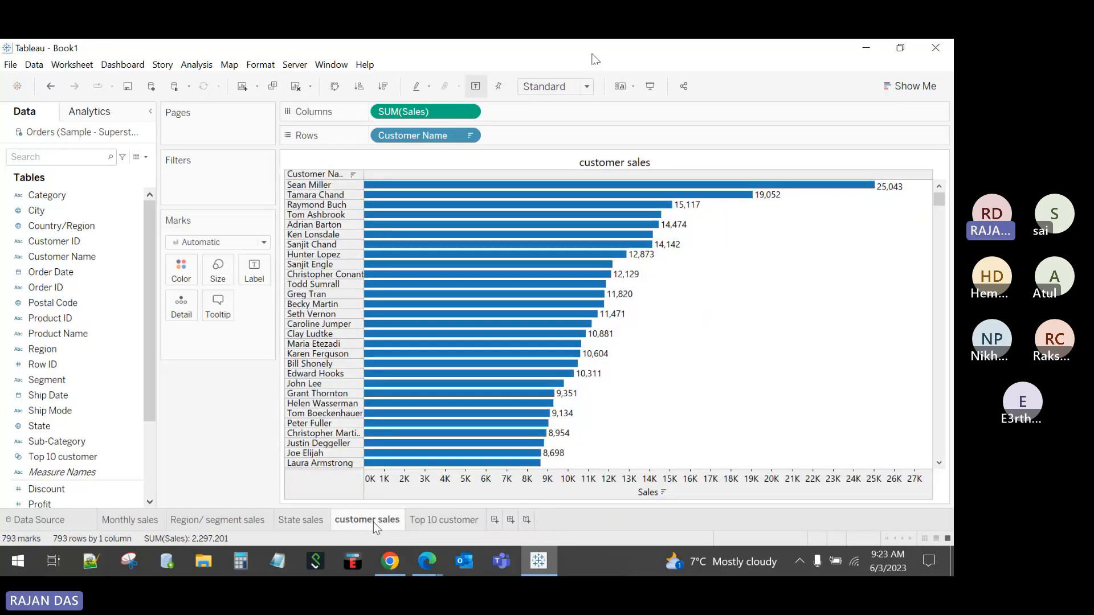
Step: Rename the customer sales sheet to 'Bottom 10 customer'
{"action": "double_click", "coordinate": [374, 522]}
{"action": "type", "text": "Bottom 1"}
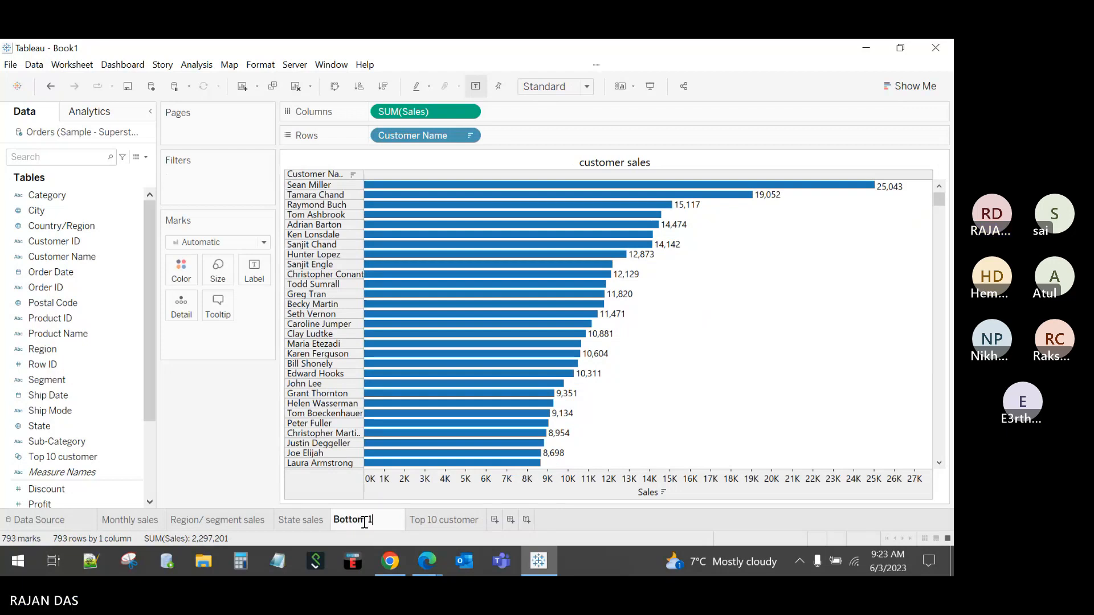
{"action": "type", "text": "0 c"}
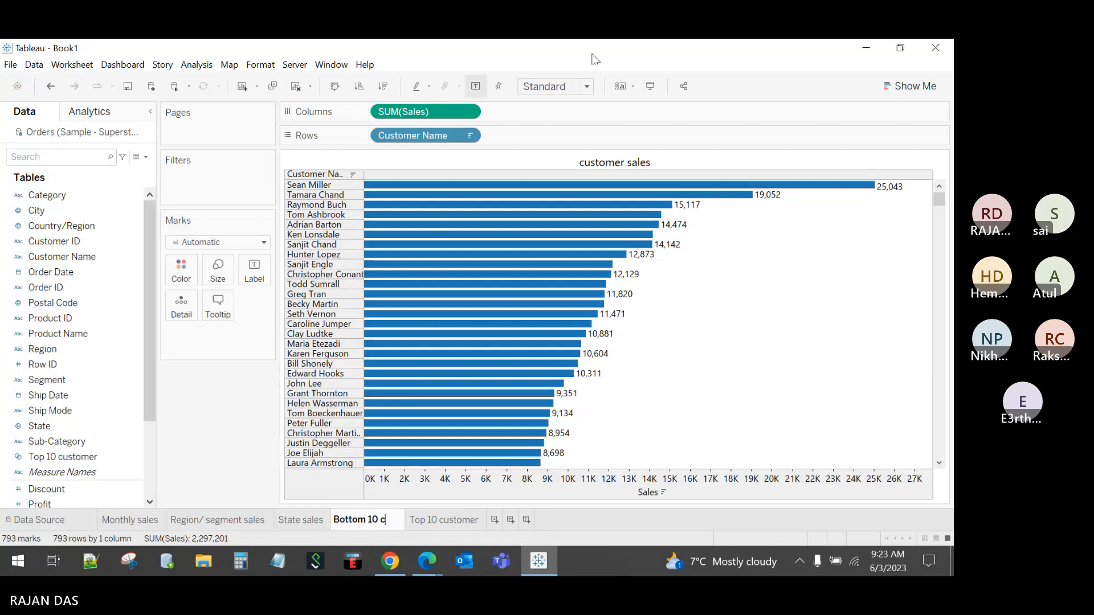
{"action": "type", "text": "ustomer"}
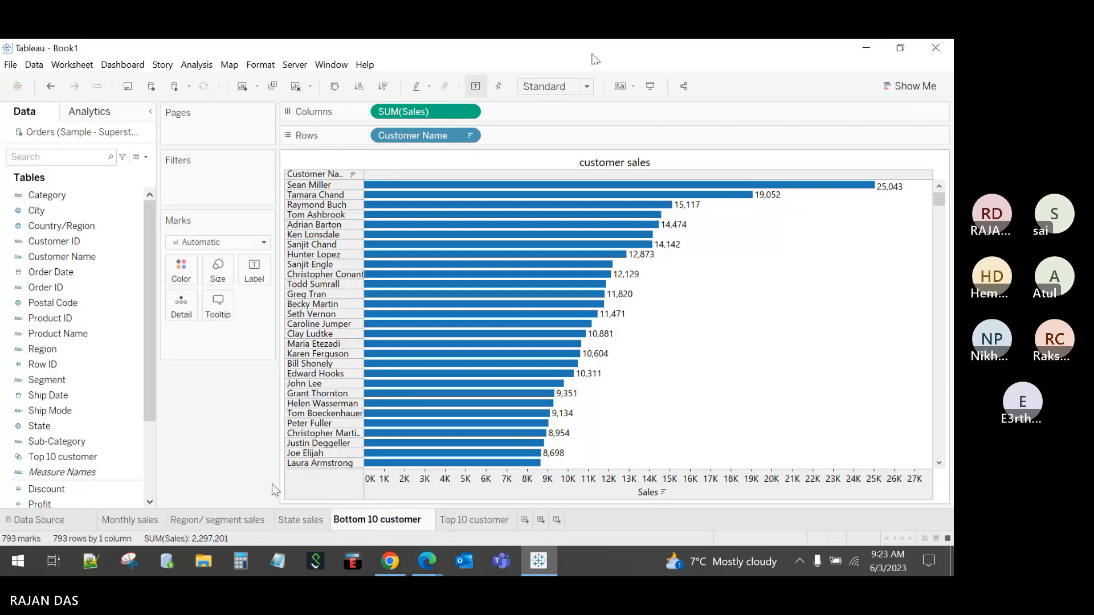
{"action": "key", "text": "Return"}
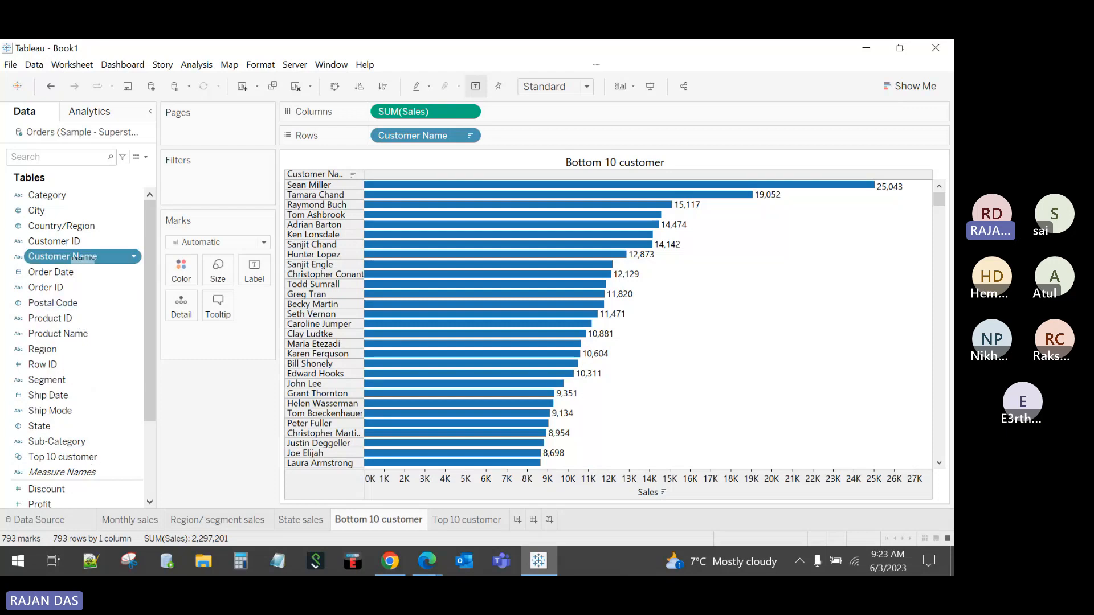
{"action": "right_click", "coordinate": [73, 257]}
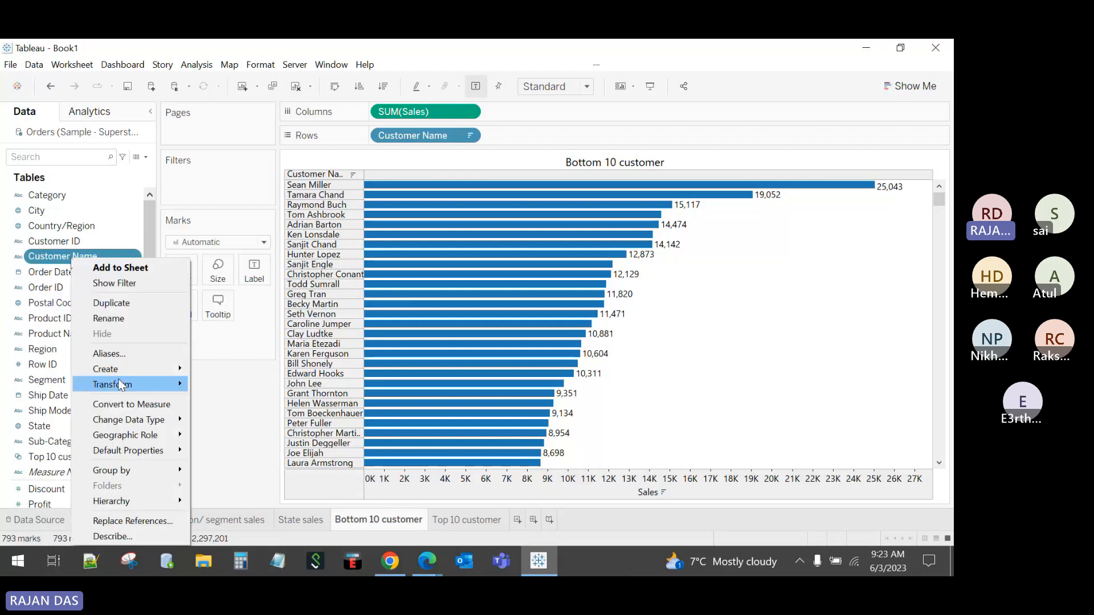
Step: Start a new Customer Name set named 'Bottom 10 customer'
{"action": "mouse_move", "coordinate": [122, 374]}
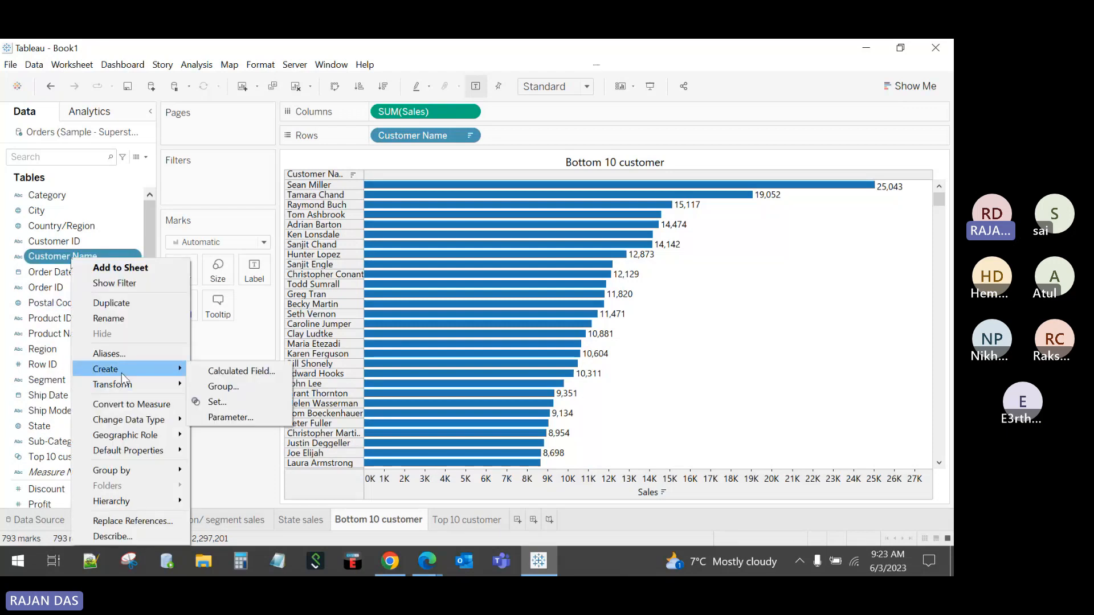
{"action": "left_click", "coordinate": [216, 402]}
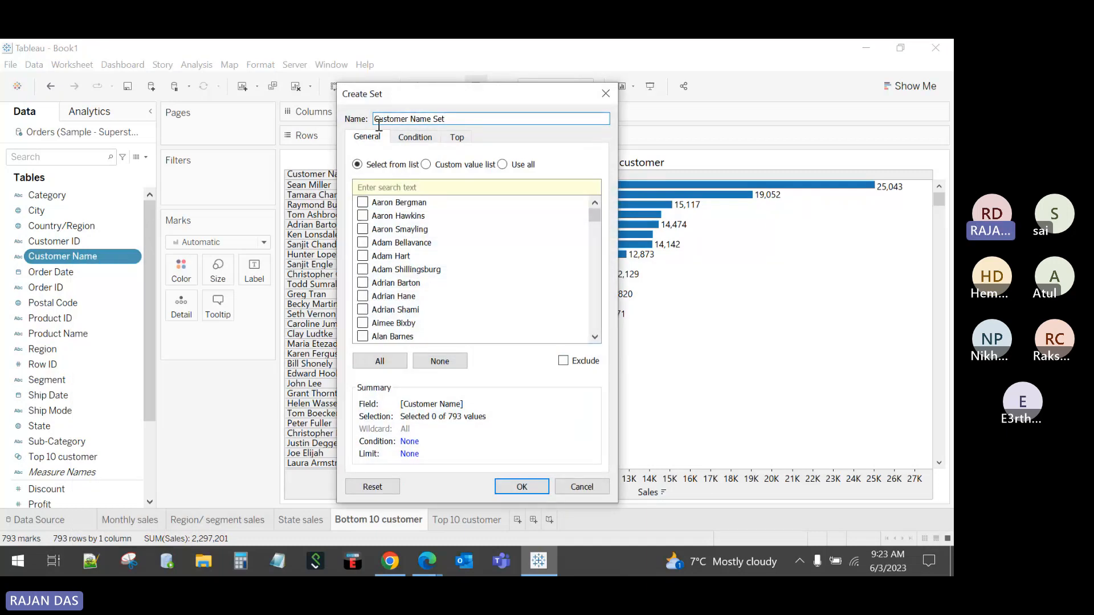
{"action": "left_click_drag", "start_coordinate": [378, 120], "coordinate": [506, 114]}
{"action": "type", "text": "Botto"}
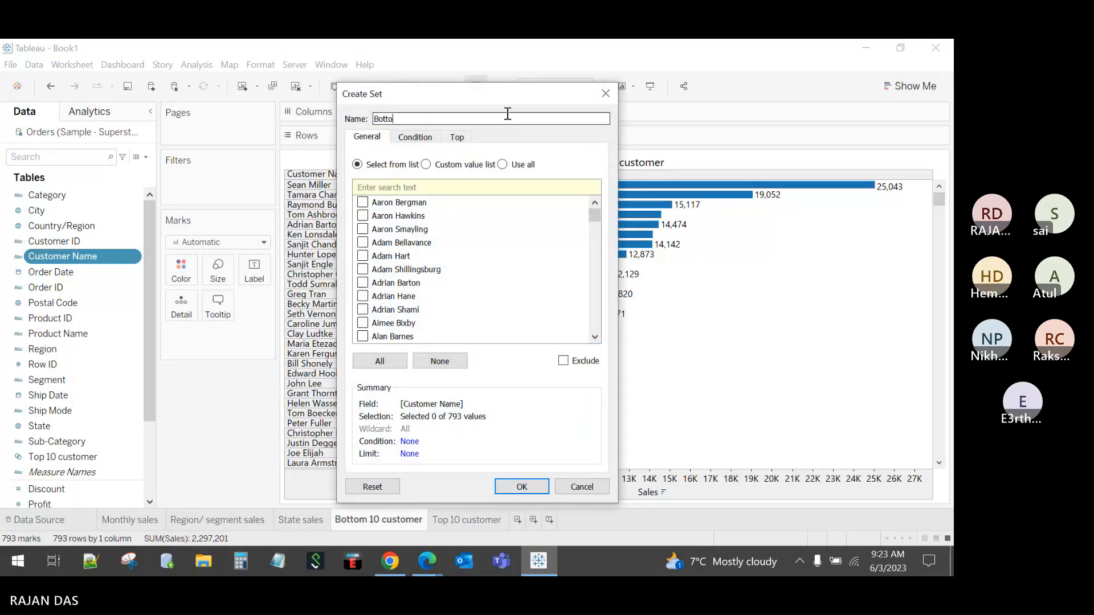
{"action": "type", "text": "m 10 cut"}
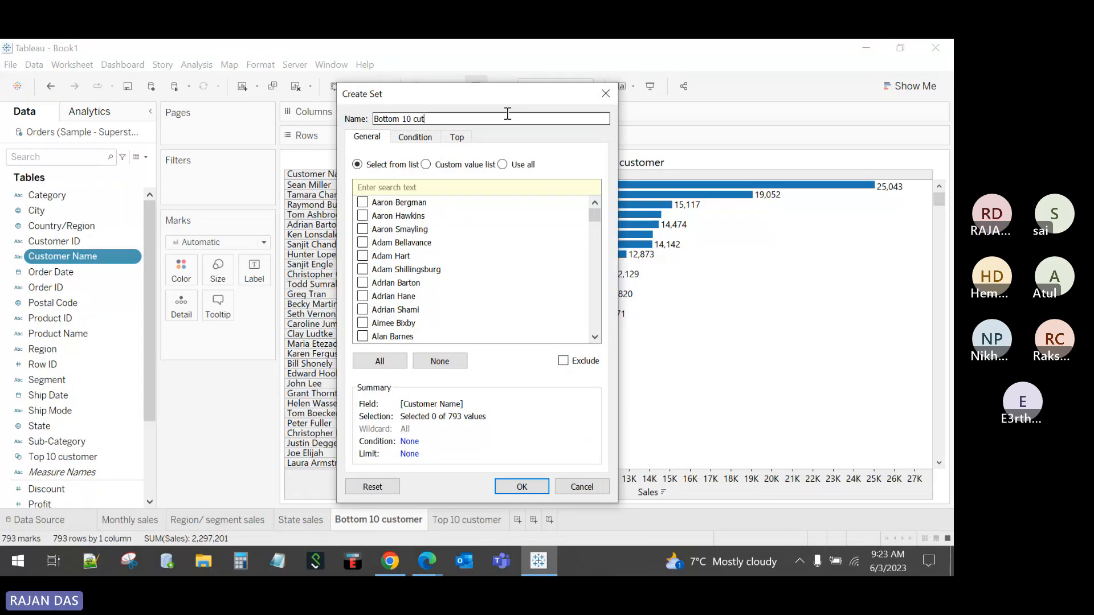
{"action": "key", "text": "BackSpace"}
{"action": "type", "text": "s"}
{"action": "key", "text": "BackSpace"}
{"action": "type", "text": "st"}
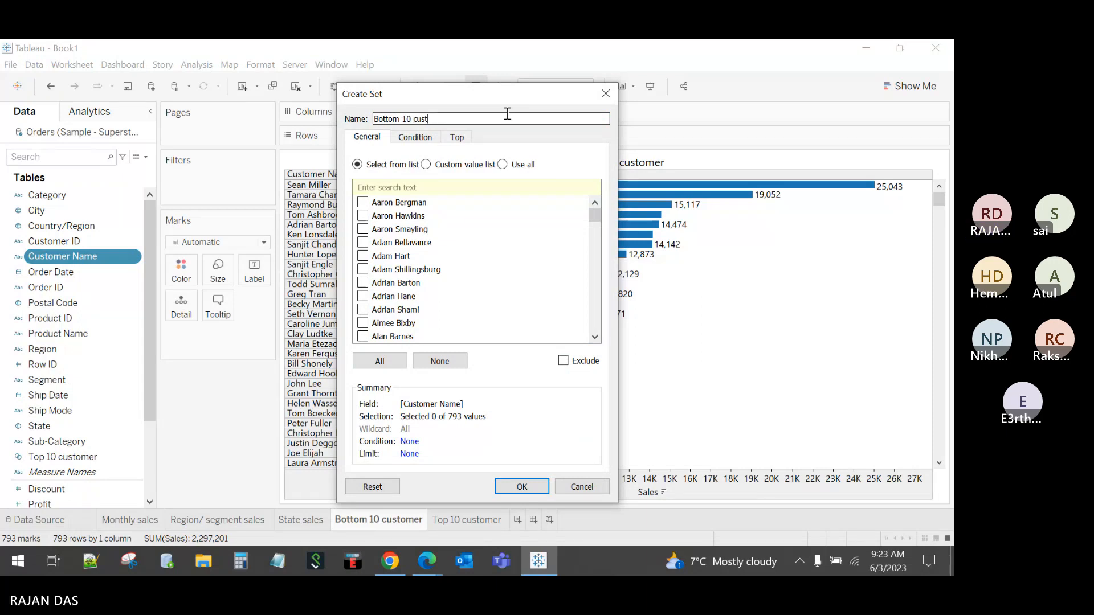
{"action": "type", "text": "omer"}
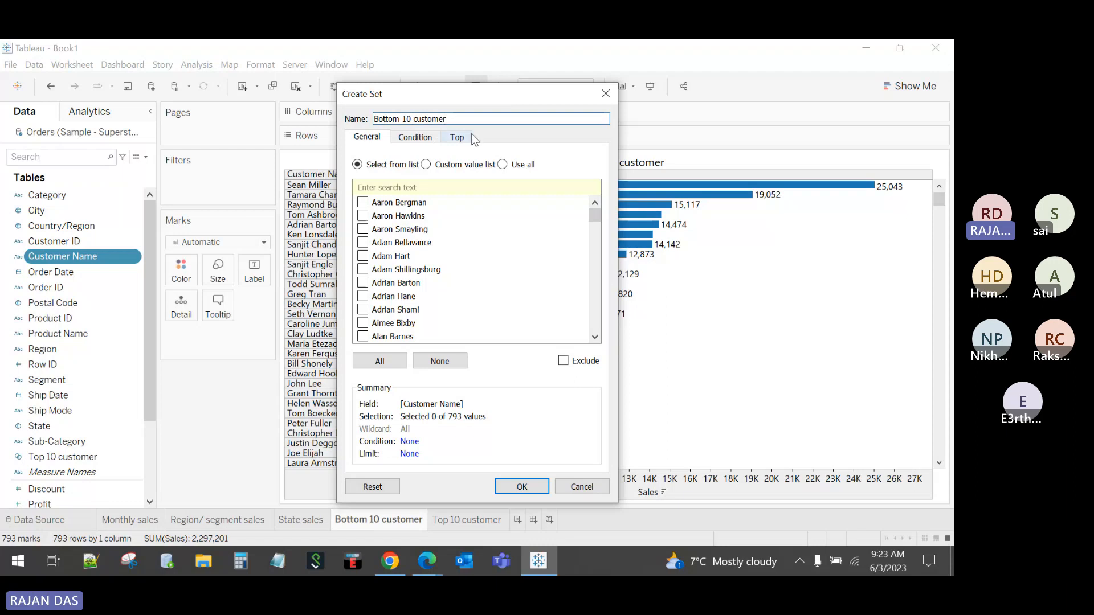
Step: Define the set as the bottom 10 customers by sum of Sales and create it
{"action": "left_click", "coordinate": [457, 138]}
{"action": "left_click", "coordinate": [381, 172]}
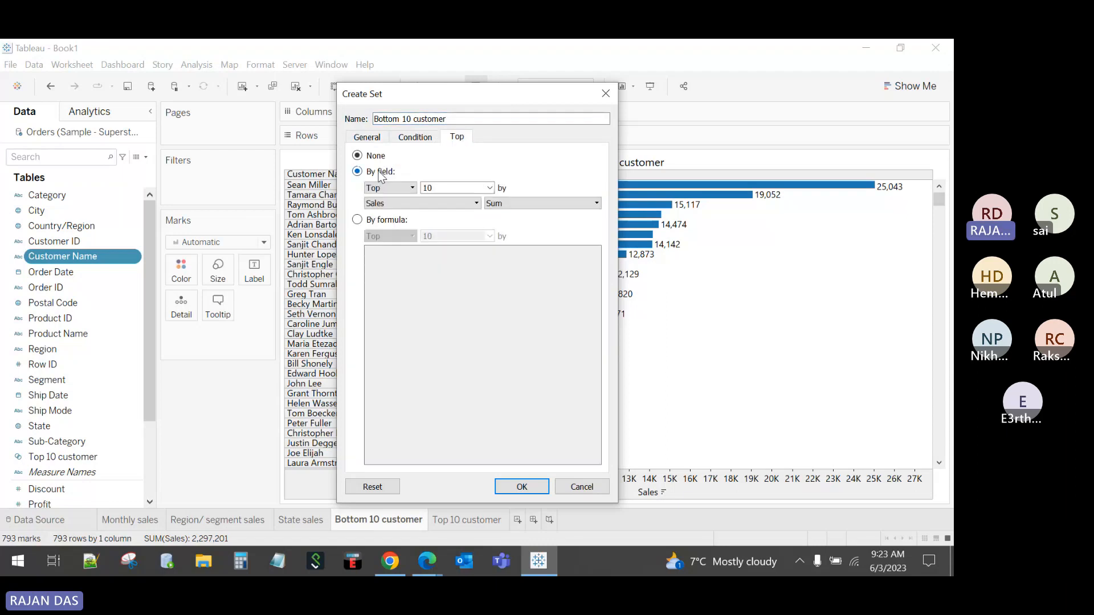
{"action": "left_click", "coordinate": [396, 192]}
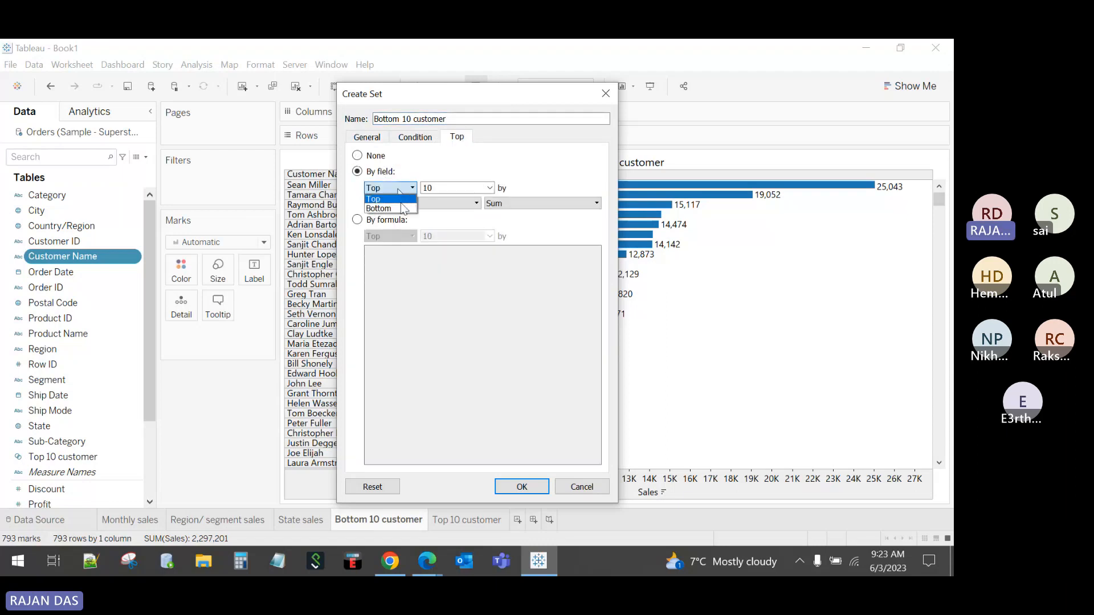
{"action": "left_click", "coordinate": [402, 209]}
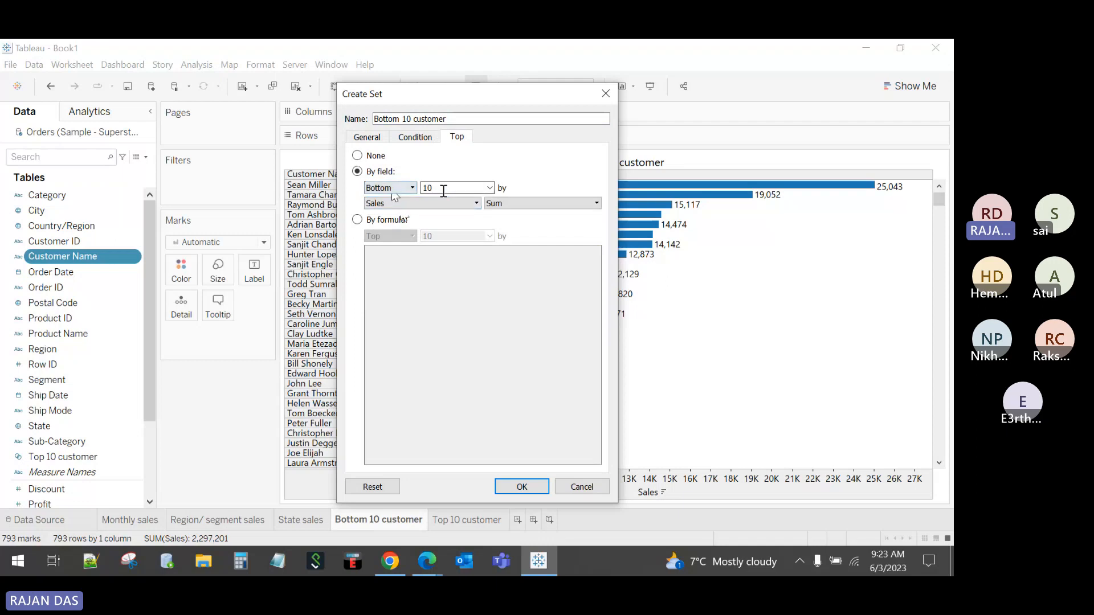
{"action": "left_click", "coordinate": [520, 486]}
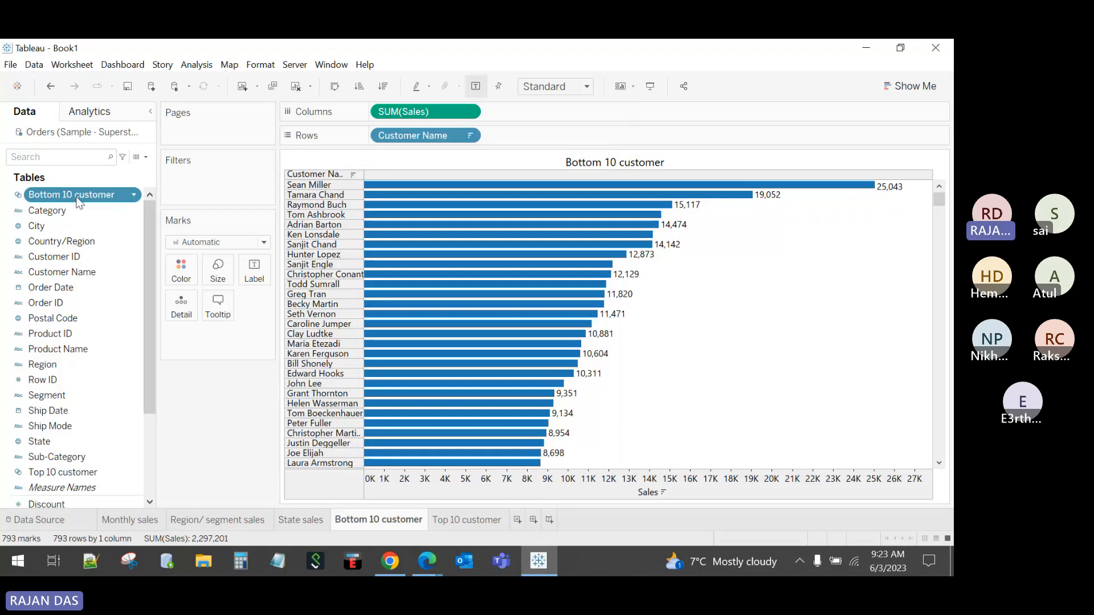
Step: Filter to the Bottom 10 customer set, hide the Sales axis, and fit to Entire View
{"action": "left_click_drag", "start_coordinate": [71, 195], "coordinate": [210, 184]}
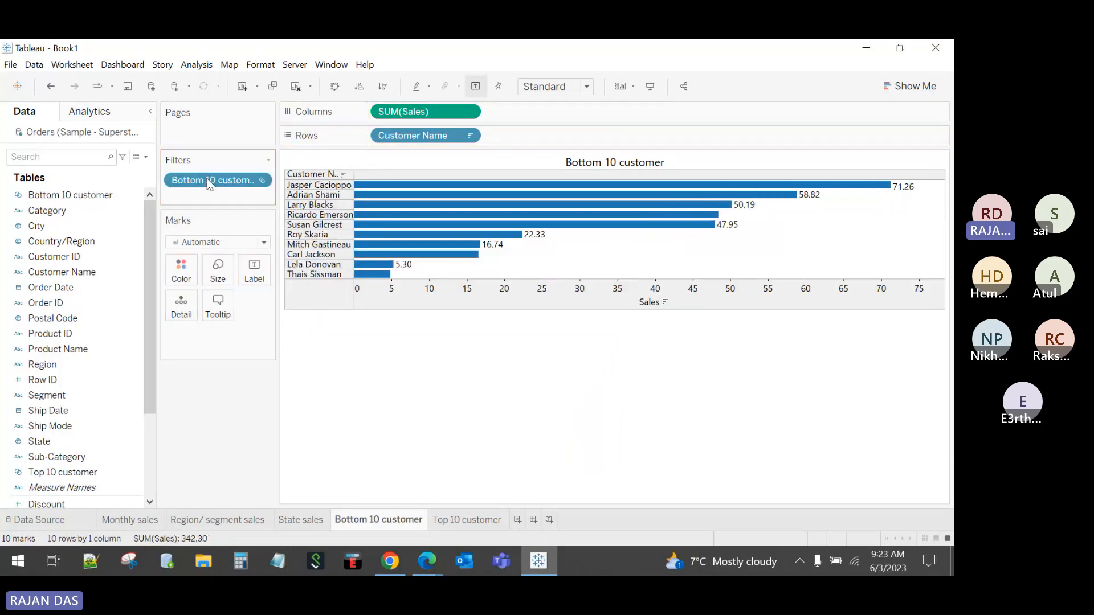
{"action": "right_click", "coordinate": [610, 296]}
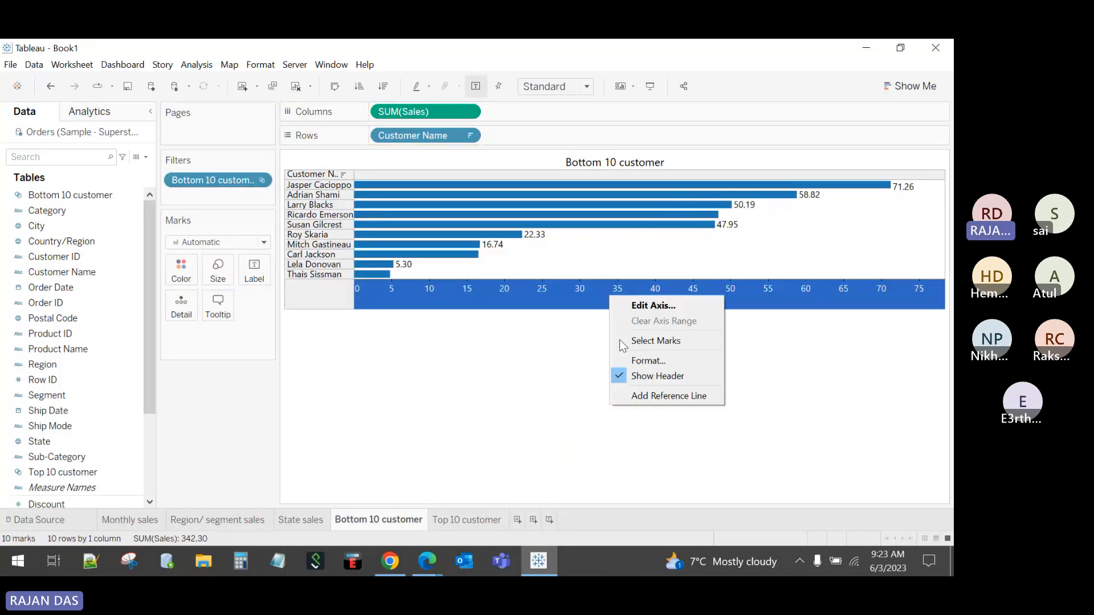
{"action": "left_click", "coordinate": [649, 377]}
{"action": "left_click", "coordinate": [585, 86]}
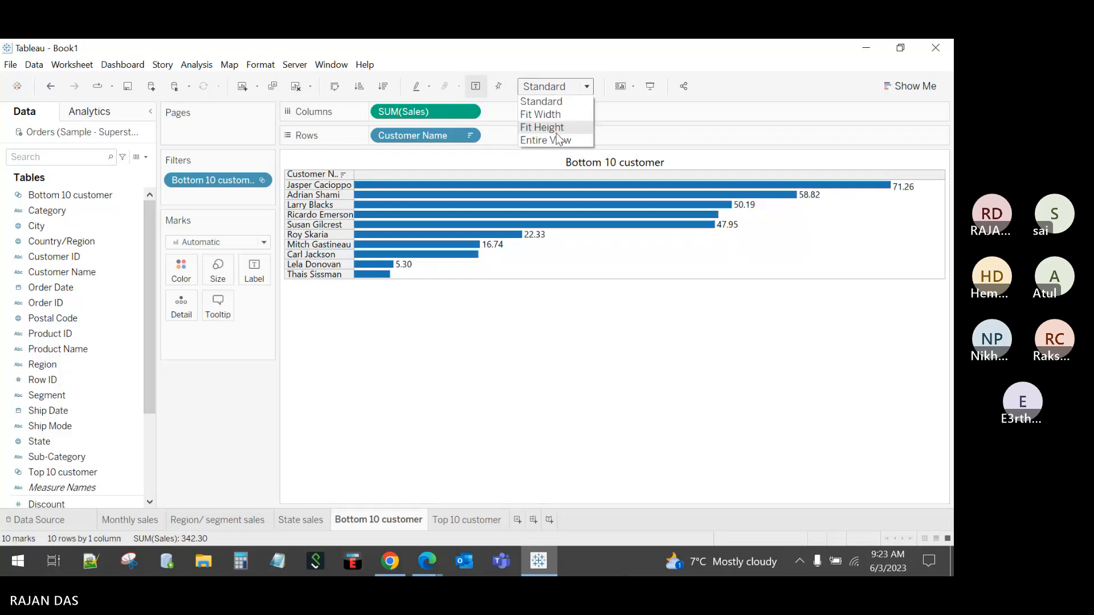
{"action": "left_click", "coordinate": [557, 138]}
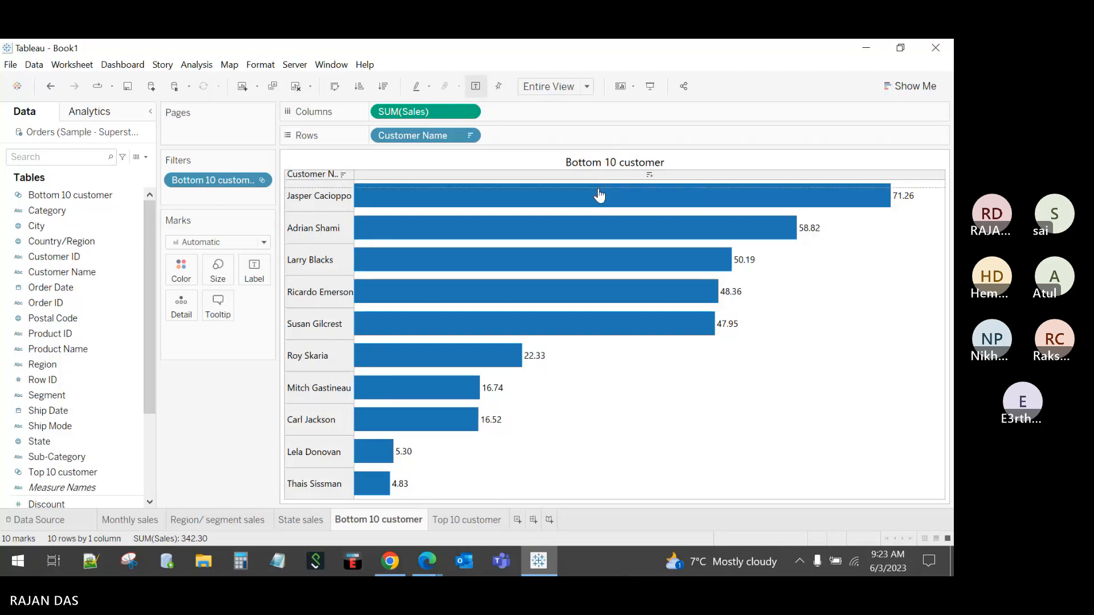
Step: Resize the header row and name column, then move the Top 10 customer tab before Bottom 10
{"action": "left_click_drag", "start_coordinate": [598, 181], "coordinate": [599, 188]}
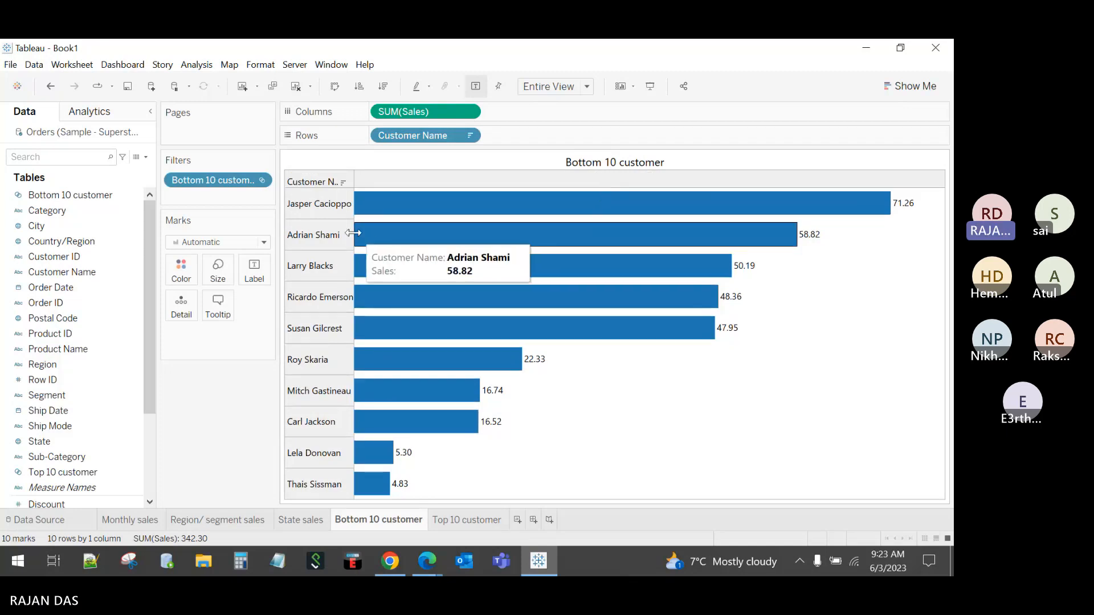
{"action": "left_click_drag", "start_coordinate": [353, 233], "coordinate": [380, 233]}
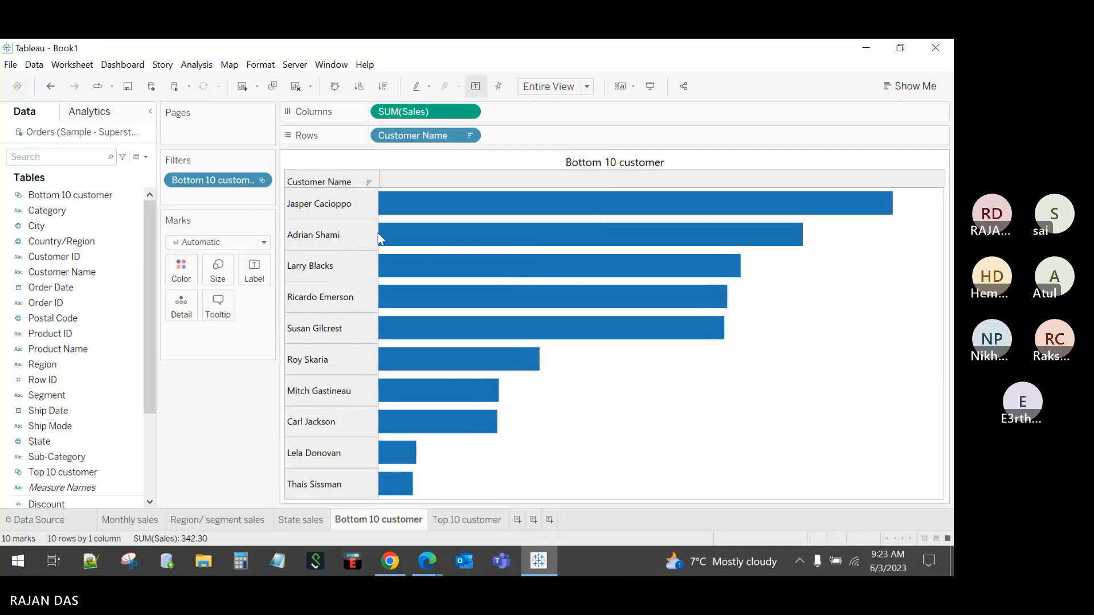
{"action": "left_click", "coordinate": [455, 523]}
{"action": "left_click", "coordinate": [380, 520]}
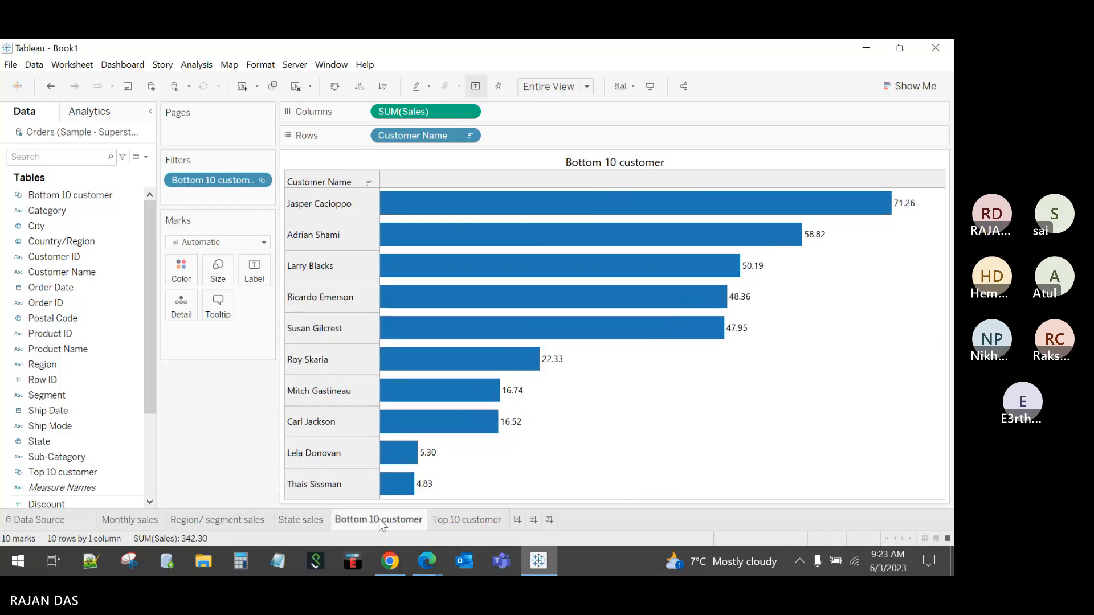
{"action": "left_click_drag", "start_coordinate": [434, 519], "coordinate": [390, 519]}
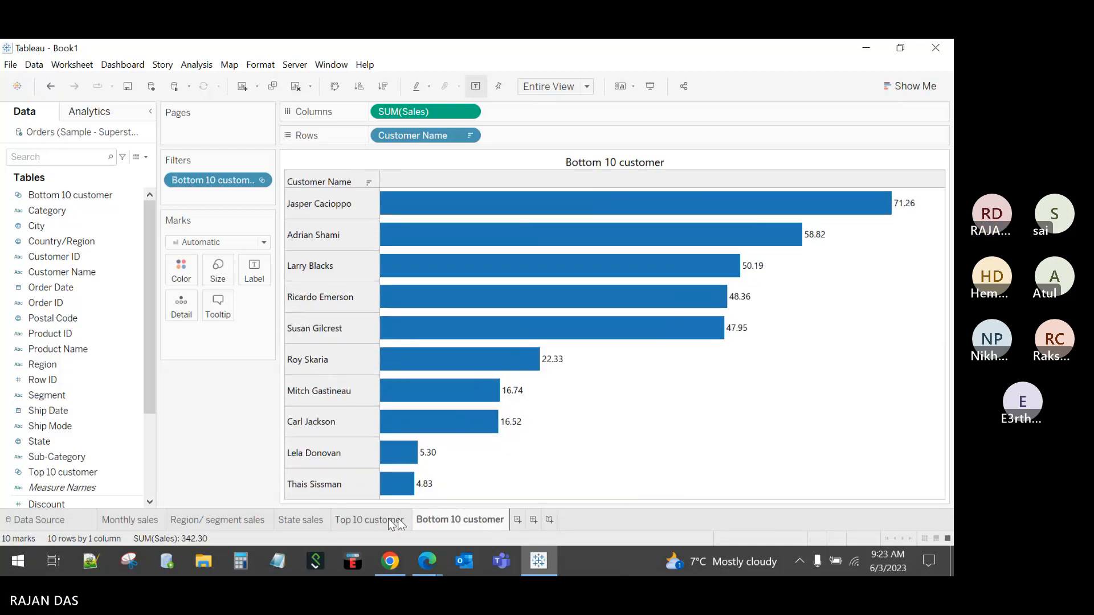
Step: Review the Monthly, Region/segment, State, Top 10 and Bottom 10 sheets, then add Sheet 6
{"action": "left_click", "coordinate": [117, 521]}
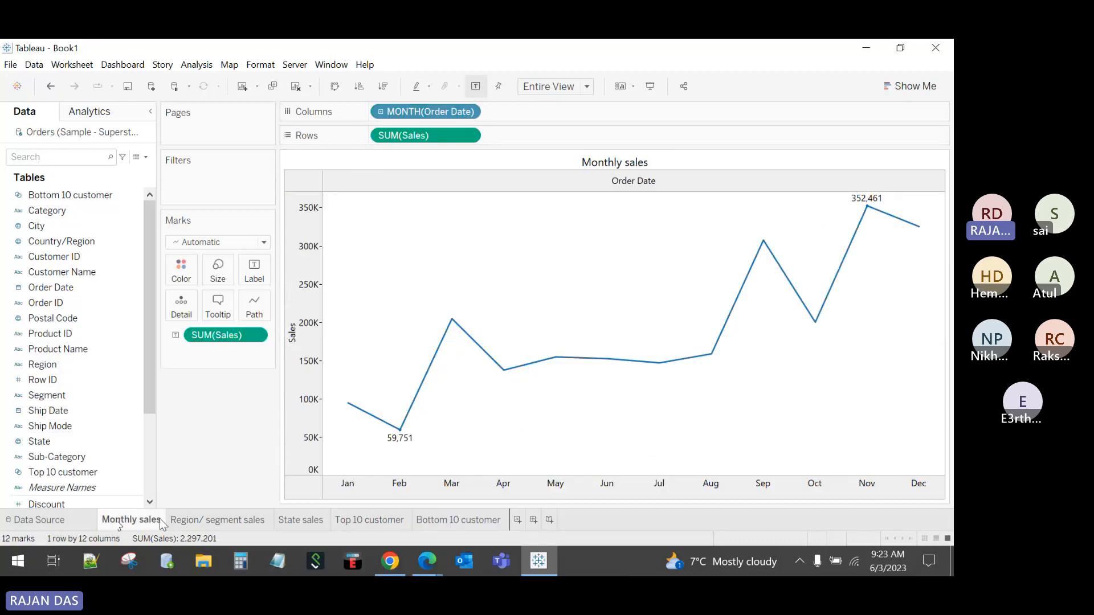
{"action": "left_click", "coordinate": [211, 521]}
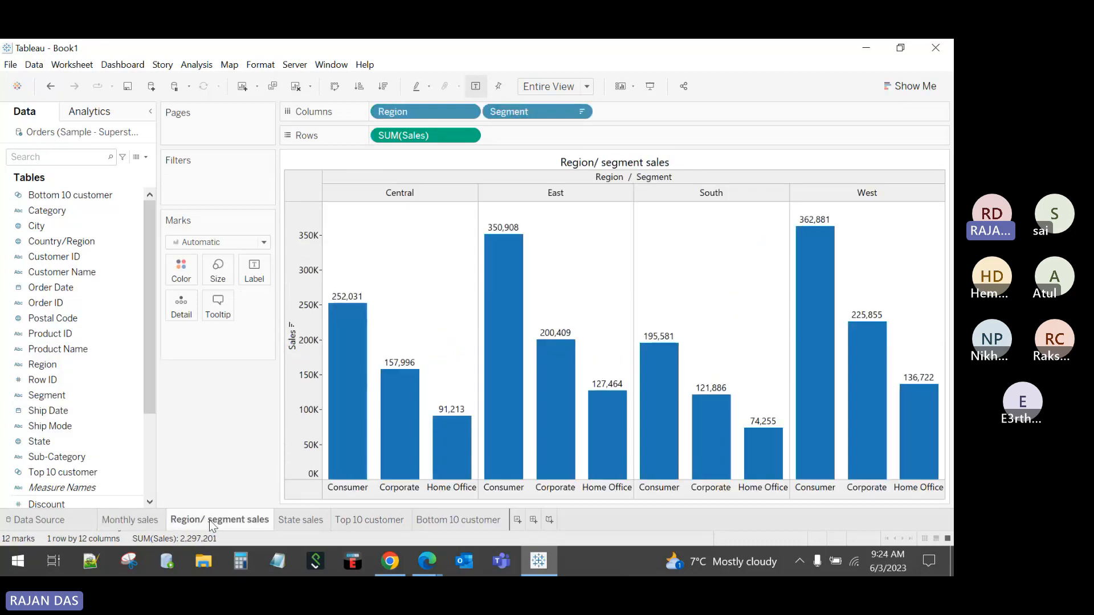
{"action": "left_click", "coordinate": [286, 526]}
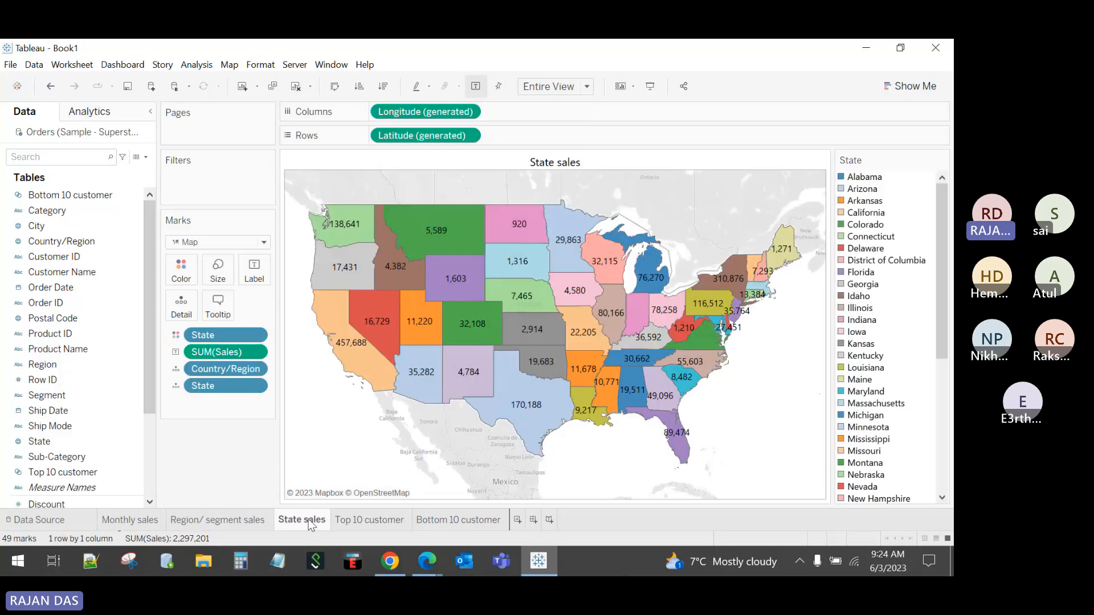
{"action": "left_click", "coordinate": [389, 522]}
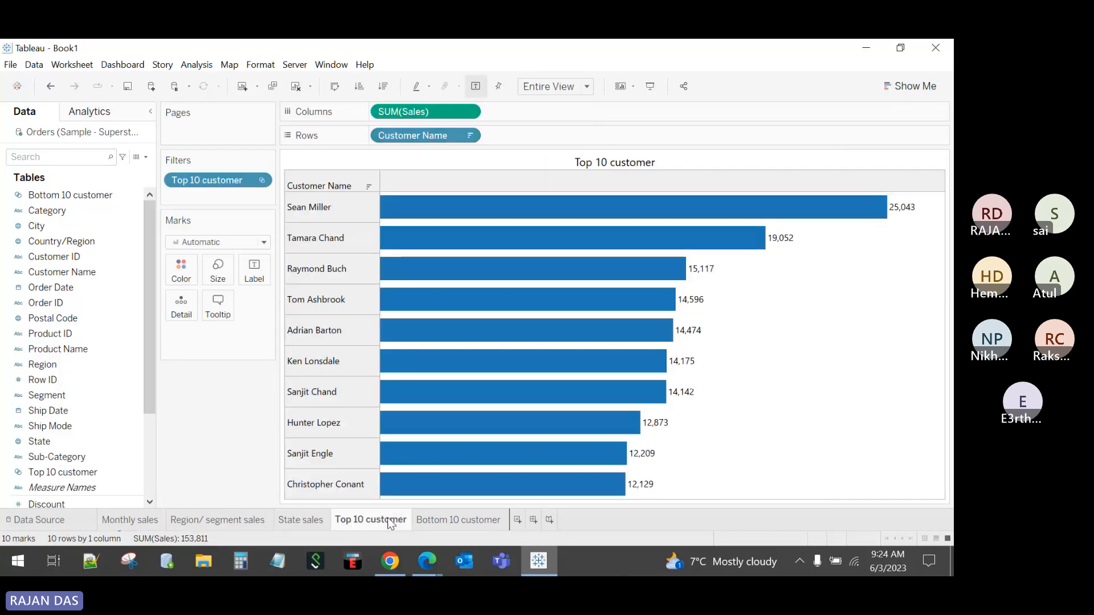
{"action": "left_click", "coordinate": [416, 523]}
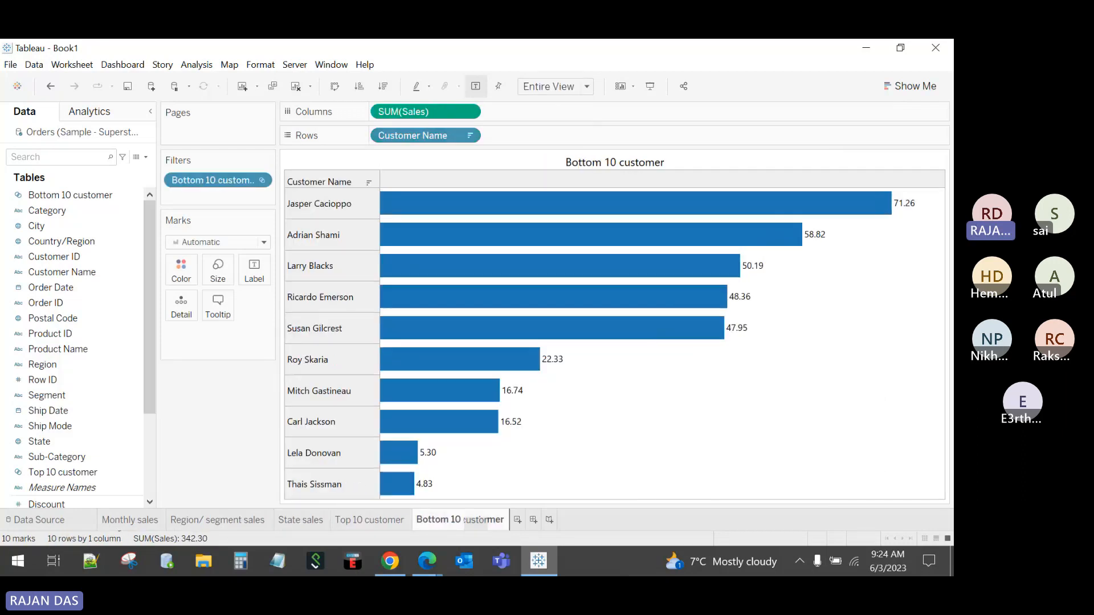
{"action": "left_click", "coordinate": [519, 520]}
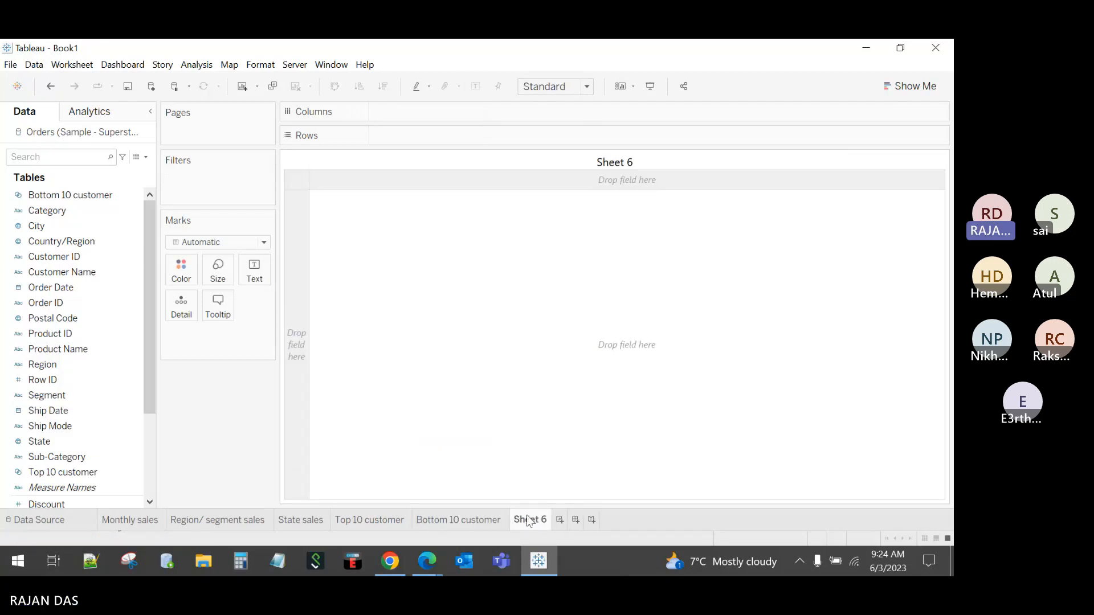
Step: Rename Sheet 6 to 'TOTAL SALES'
{"action": "double_click", "coordinate": [529, 520]}
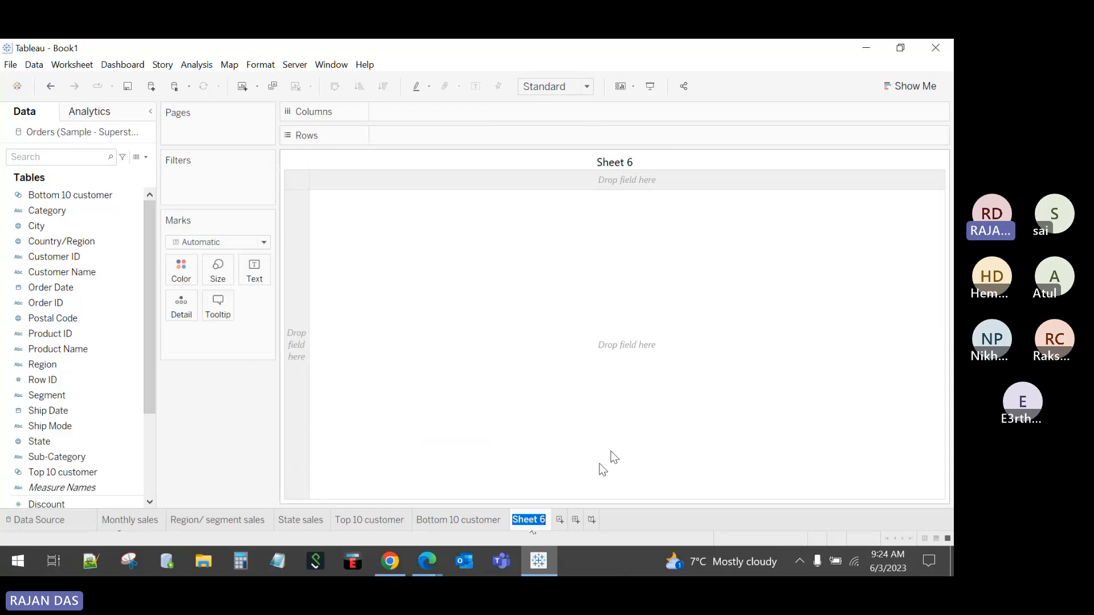
{"action": "type", "text": "TOTL"}
{"action": "key", "text": "BackSpace"}
{"action": "type", "text": "AL SALS"}
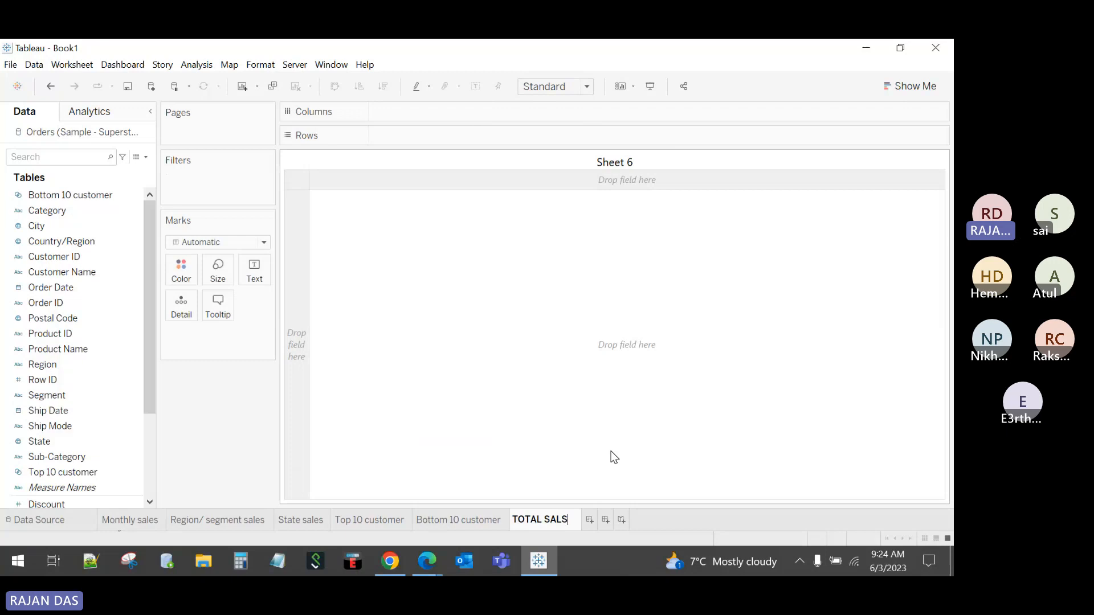
{"action": "key", "text": "BackSpace"}
{"action": "type", "text": "ES"}
{"action": "key", "text": "Return"}
{"action": "scroll", "coordinate": [73, 356], "scroll_direction": "down", "scroll_amount": 3}
{"action": "left_click", "coordinate": [73, 356]}
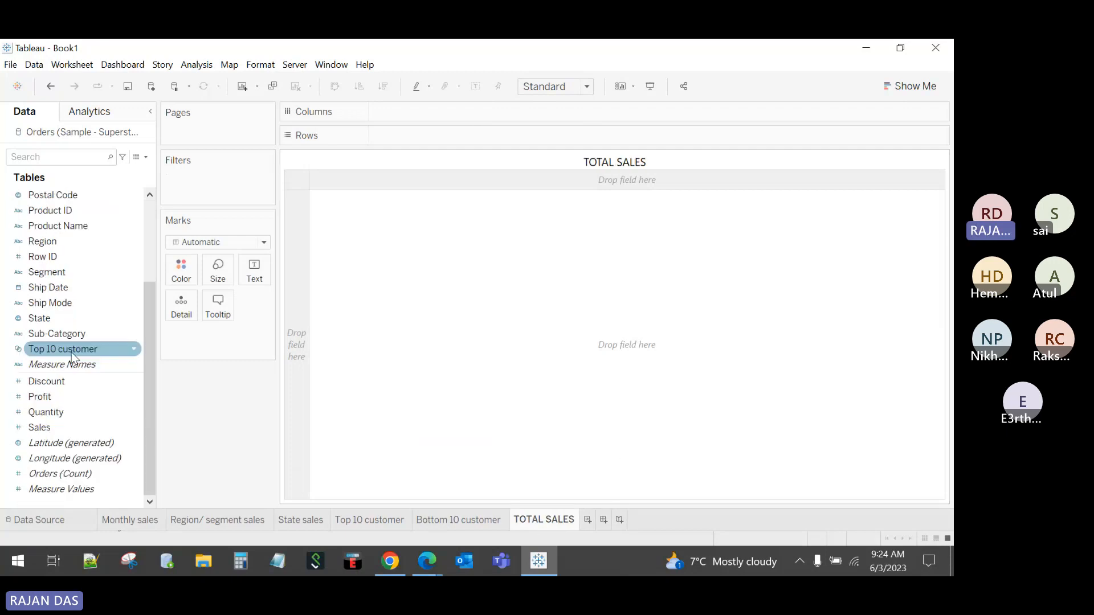
Step: Place Sales on the Text card to show total Sales 2,297,201 as one value
{"action": "left_click", "coordinate": [46, 426]}
{"action": "left_click_drag", "start_coordinate": [47, 426], "coordinate": [255, 279]}
{"action": "mouse_move", "coordinate": [320, 178]}
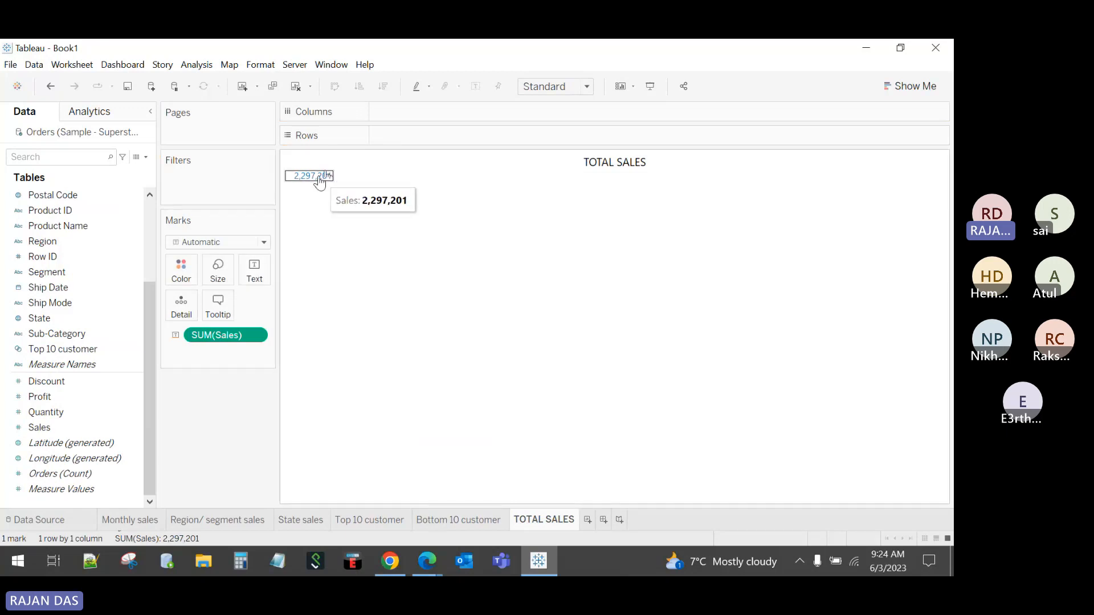
{"action": "left_click", "coordinate": [542, 89]}
Step: Fit the view to Entire View and centre the total Sales value horizontally
{"action": "left_click", "coordinate": [544, 138]}
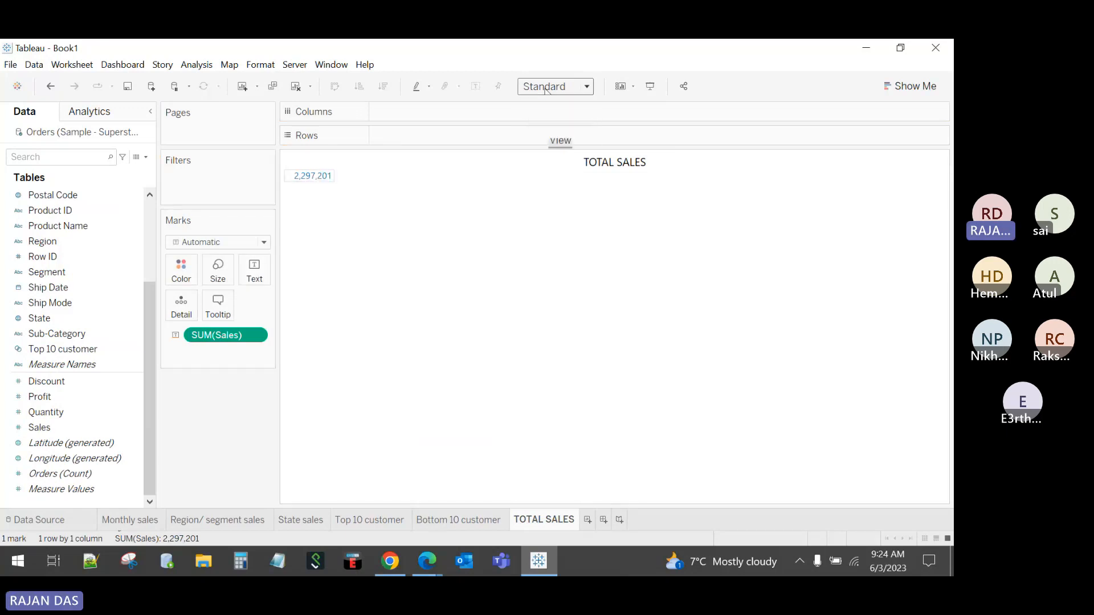
{"action": "left_click", "coordinate": [254, 272]}
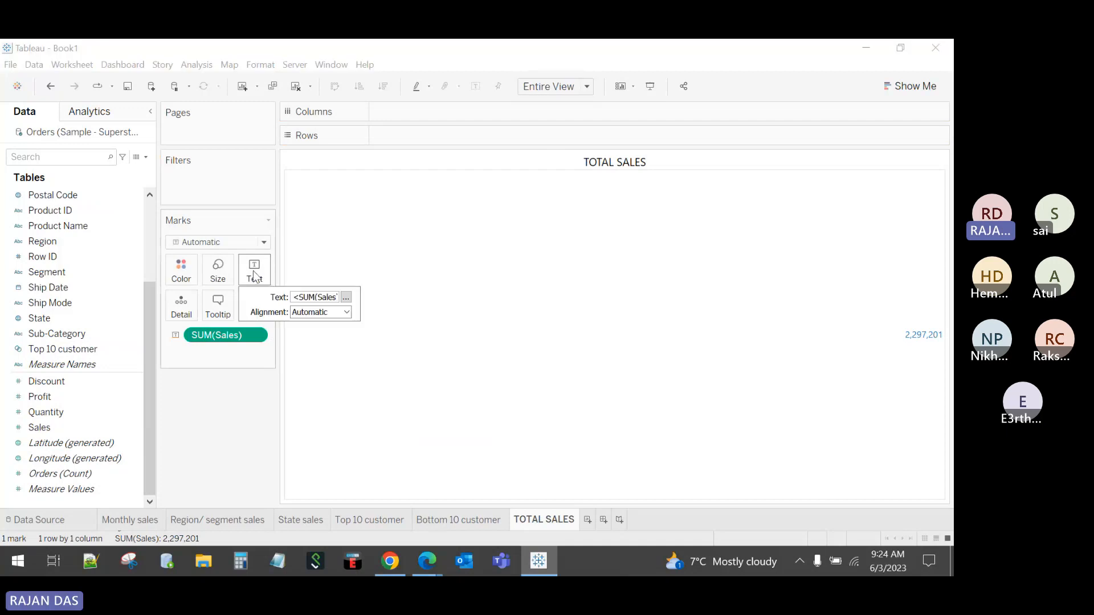
{"action": "left_click", "coordinate": [319, 313]}
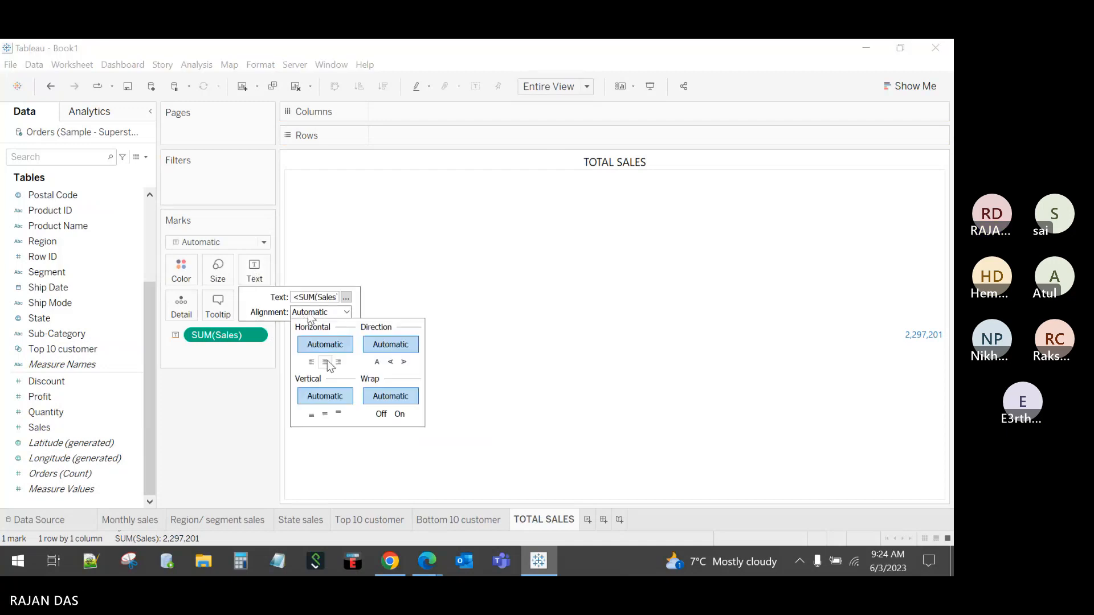
{"action": "left_click", "coordinate": [327, 361]}
Step: Enlarge the <SUM(Sales)> label text to font size 20
{"action": "left_click", "coordinate": [345, 297]}
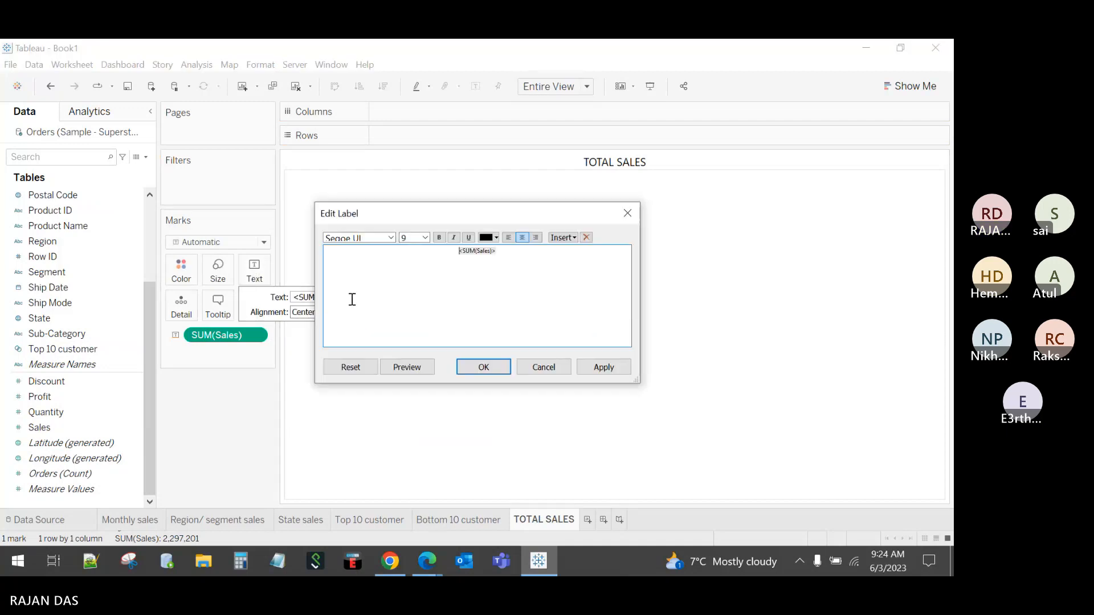
{"action": "left_click_drag", "start_coordinate": [496, 251], "coordinate": [439, 245]}
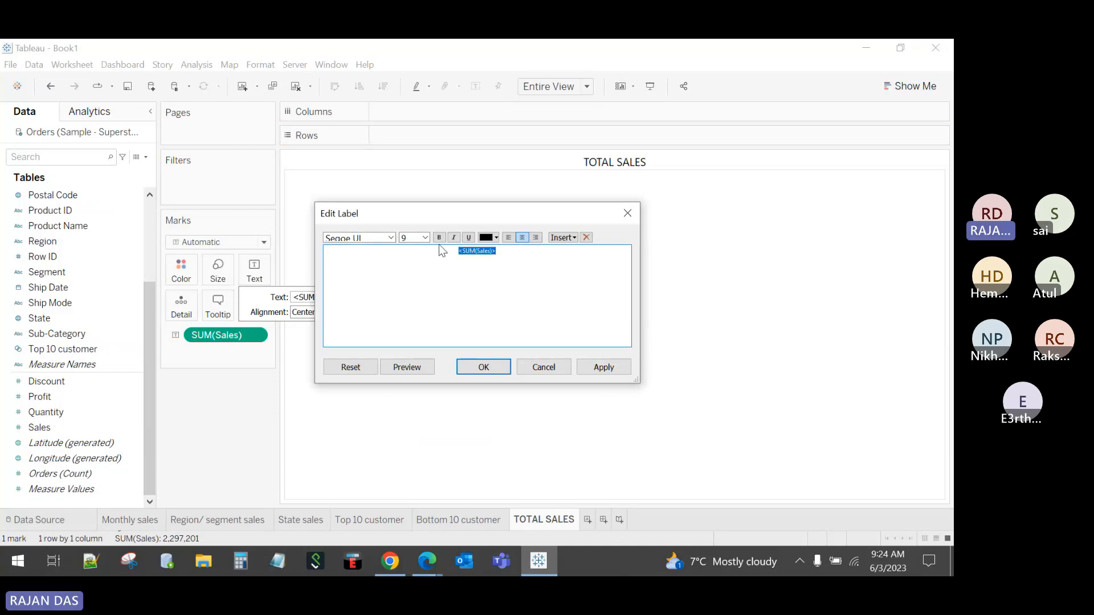
{"action": "left_click", "coordinate": [426, 238]}
{"action": "left_click", "coordinate": [406, 323]}
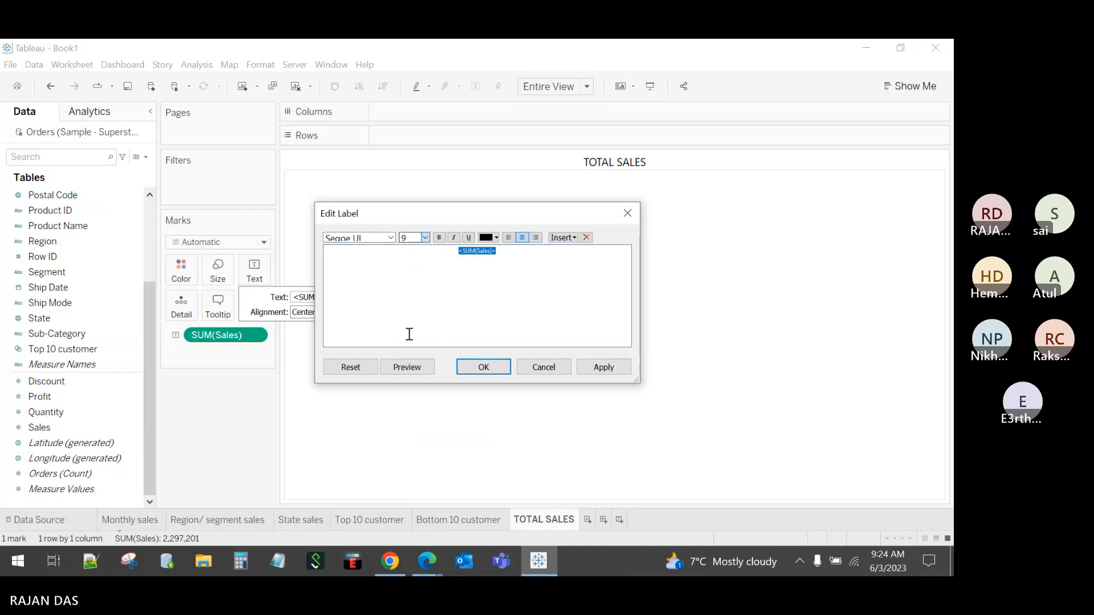
{"action": "left_click", "coordinate": [483, 367]}
{"action": "left_click", "coordinate": [230, 430]}
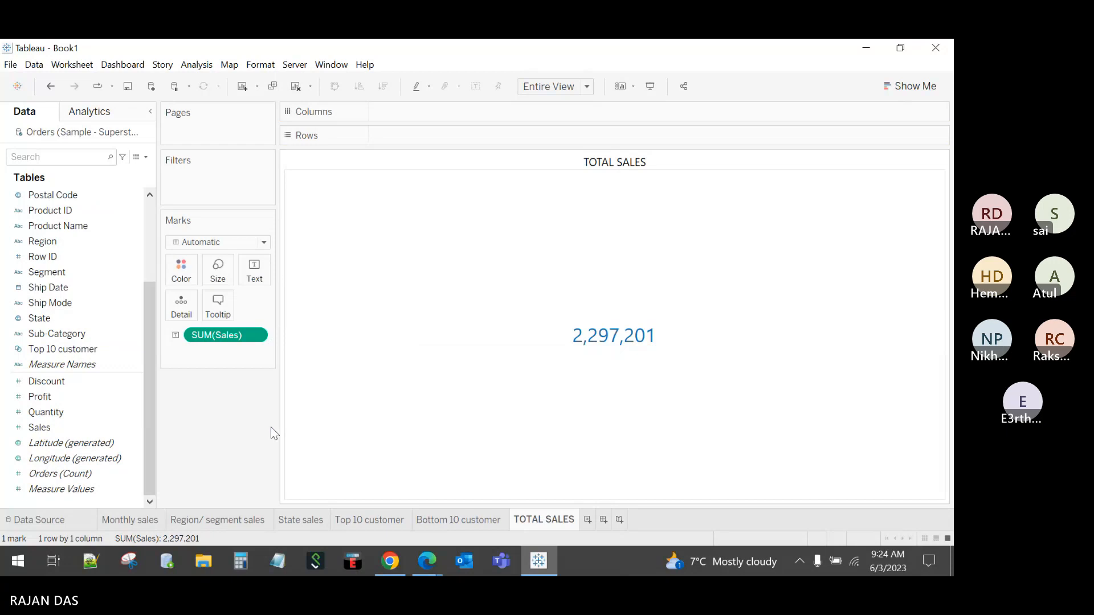
{"action": "mouse_move", "coordinate": [597, 366]}
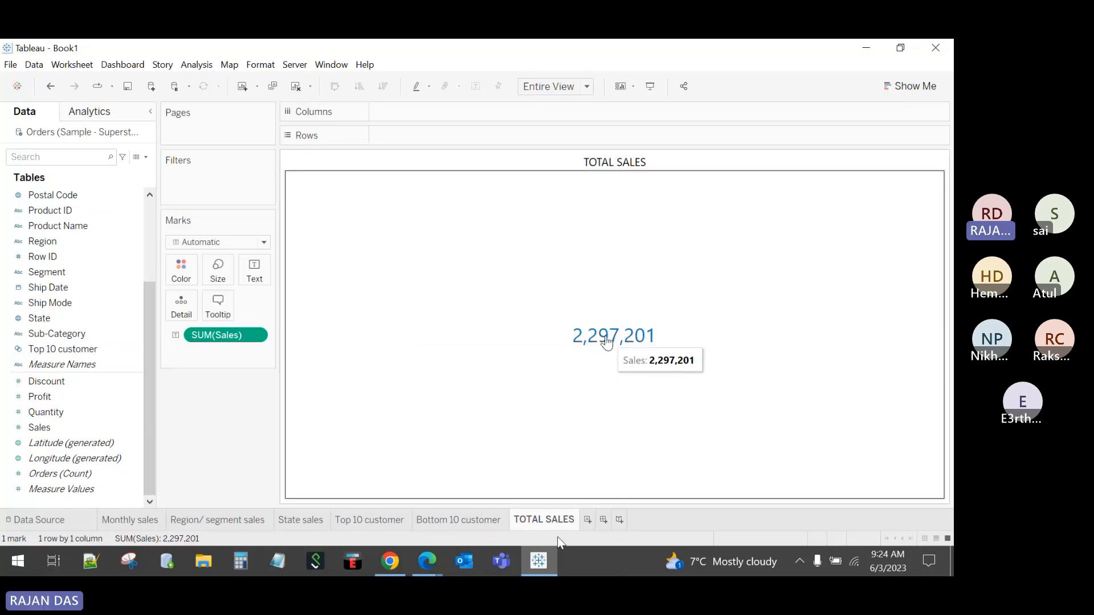
Step: Review the TOTAL SALES tooltip text, then add a new blank worksheet, Sheet 7
{"action": "left_click", "coordinate": [219, 308]}
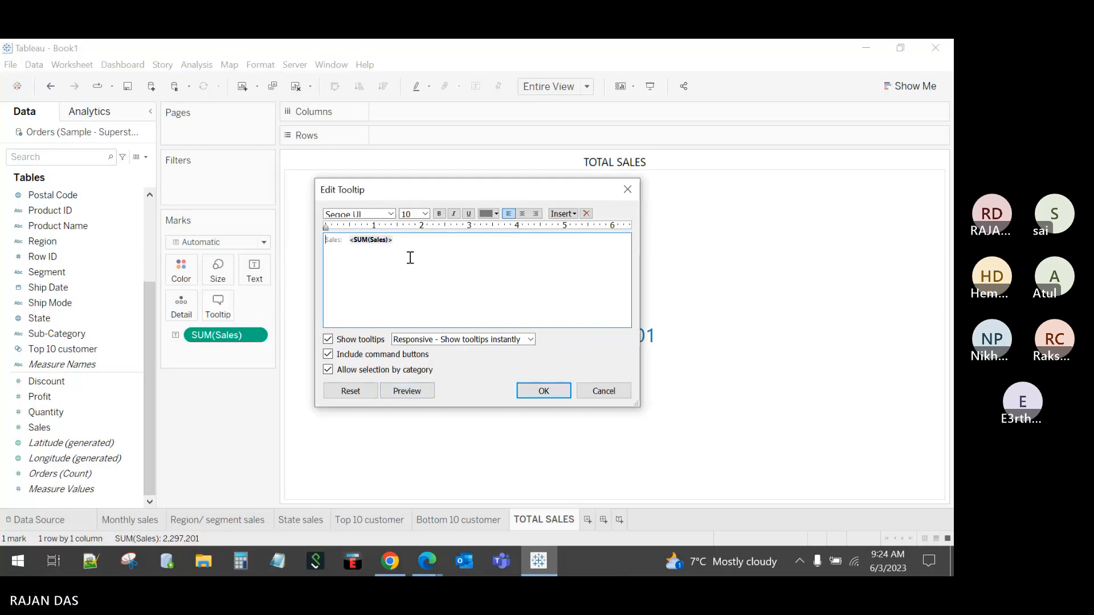
{"action": "left_click", "coordinate": [328, 353]}
{"action": "left_click_drag", "start_coordinate": [425, 237], "coordinate": [277, 243]}
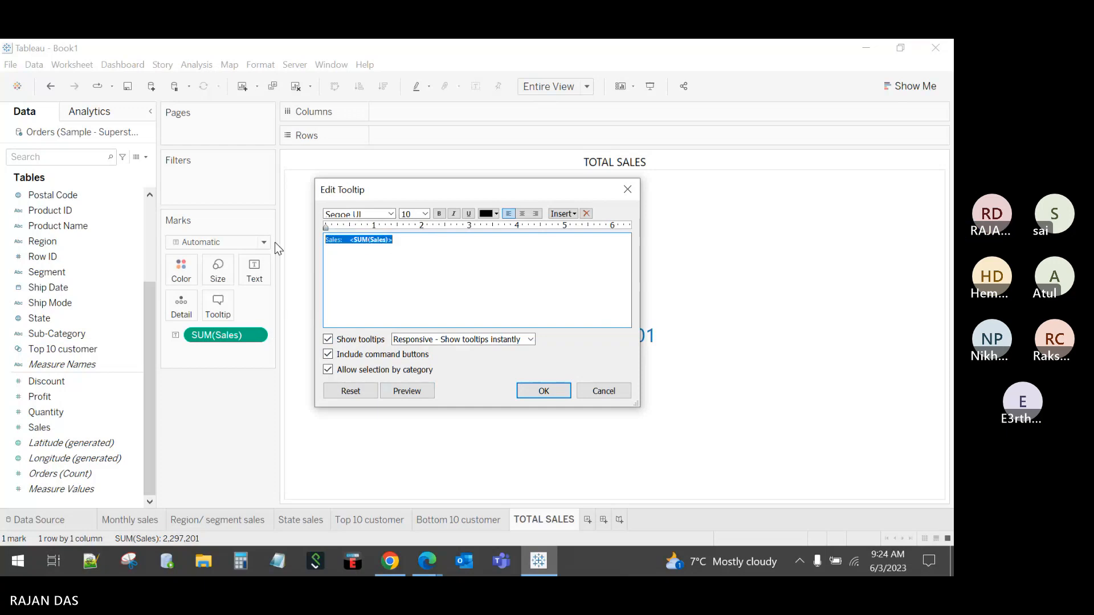
{"action": "left_click", "coordinate": [556, 393]}
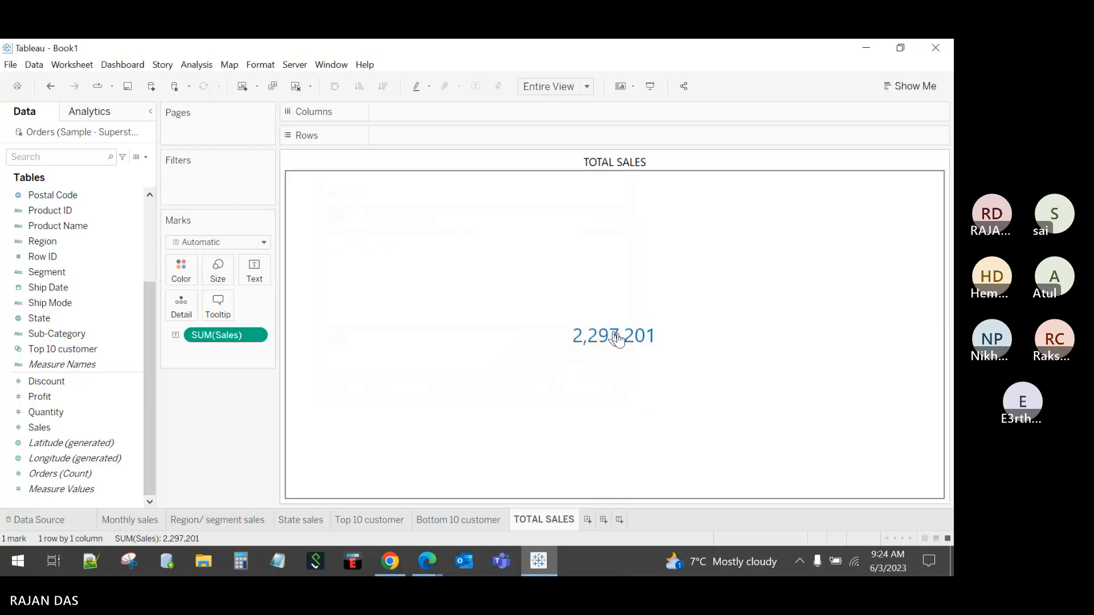
{"action": "left_click", "coordinate": [588, 520]}
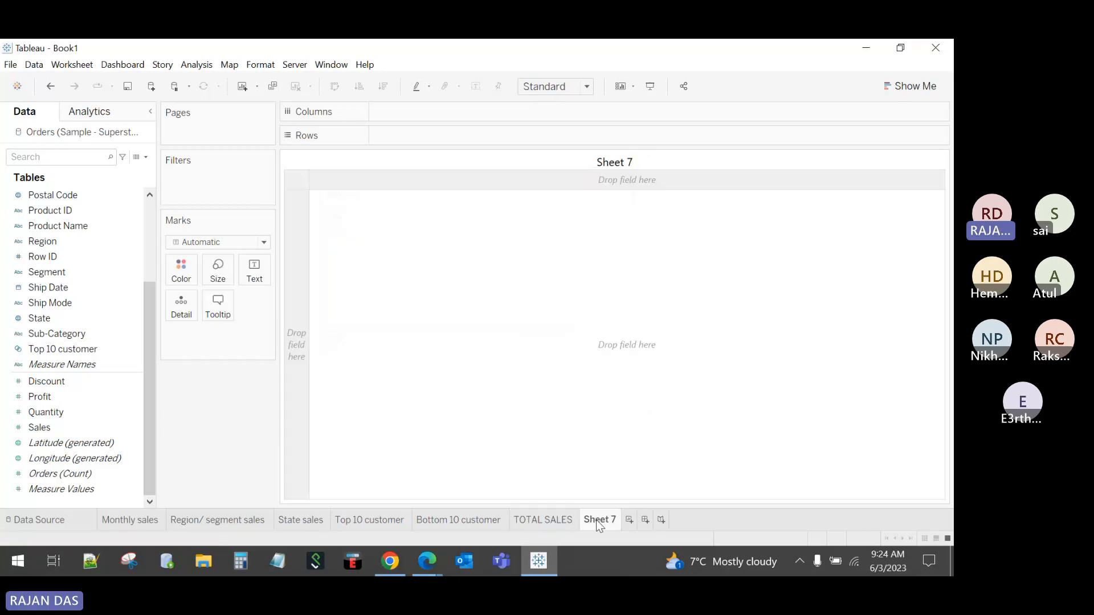
Step: Rename Sheet 7 to TOTAL PROFIT and show total Profit as text filling the entire view
{"action": "double_click", "coordinate": [599, 520]}
{"action": "type", "text": "TOTAL"}
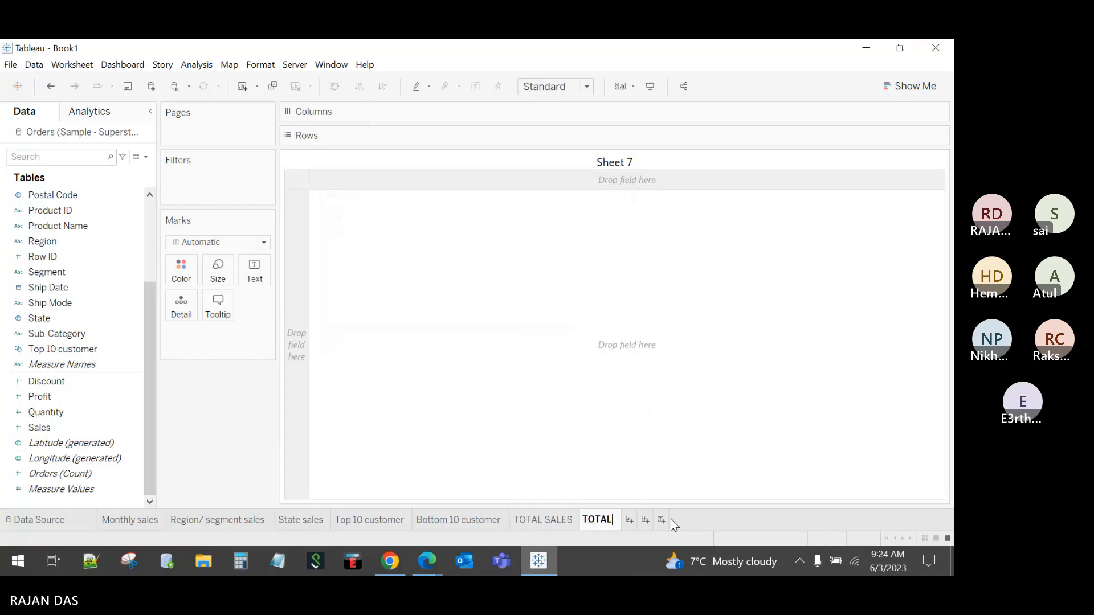
{"action": "type", "text": " PROFI"}
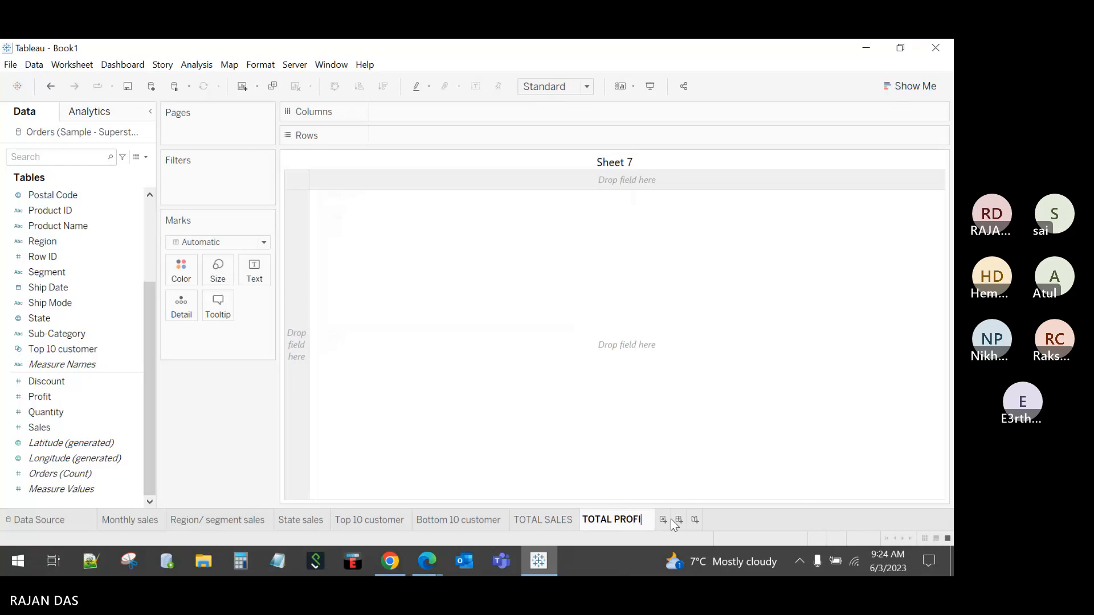
{"action": "type", "text": "T"}
{"action": "key", "text": "Return"}
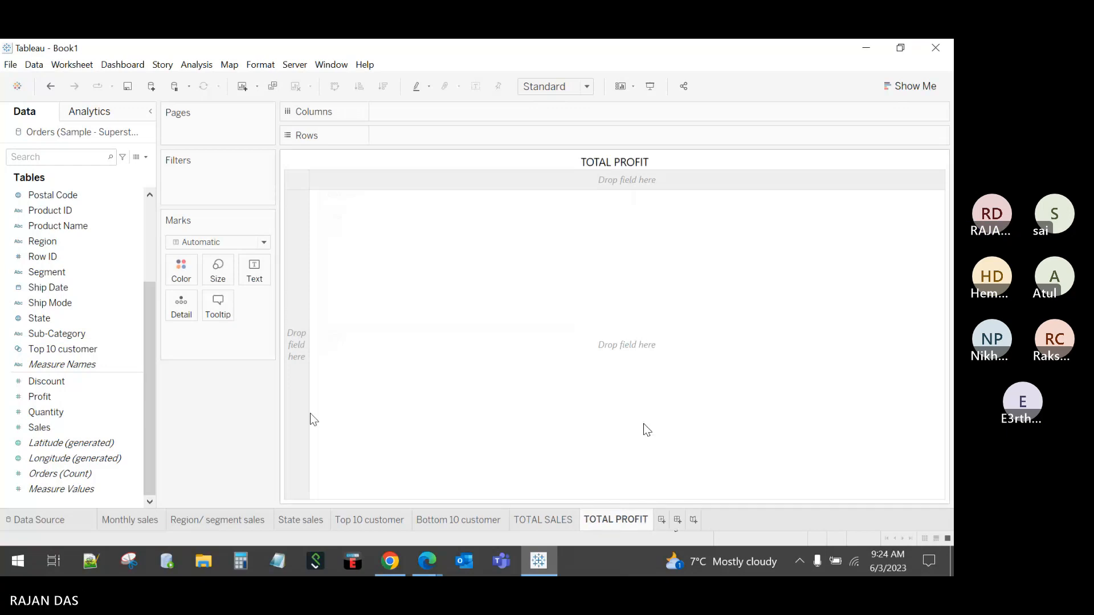
{"action": "left_click_drag", "start_coordinate": [41, 397], "coordinate": [249, 276]}
{"action": "left_click", "coordinate": [549, 86]}
{"action": "left_click", "coordinate": [565, 139]}
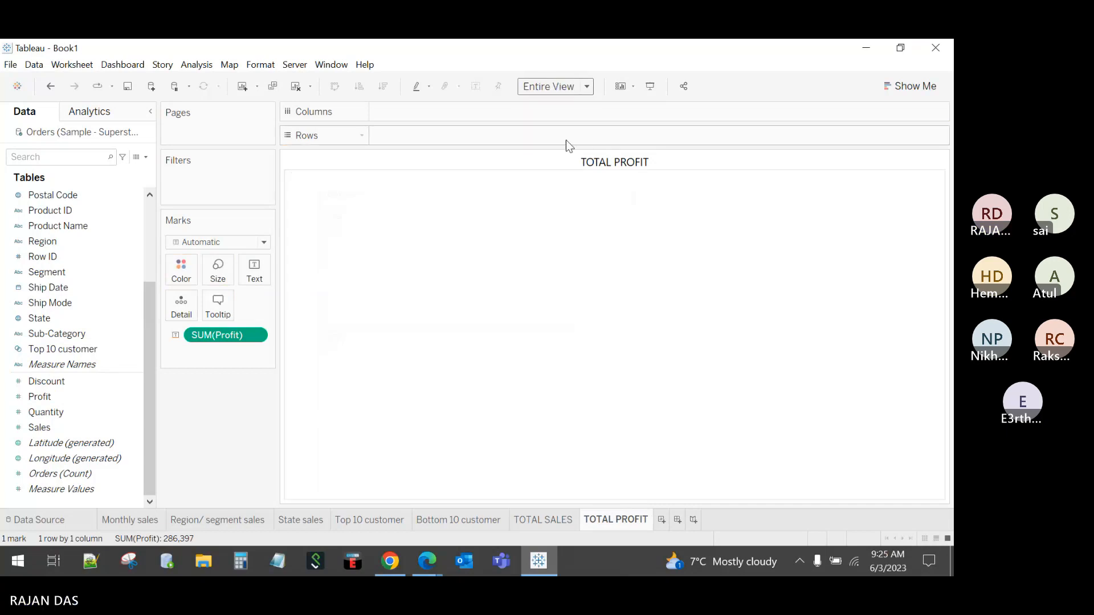
Step: Centre the profit value horizontally and set its label font size to 20
{"action": "left_click", "coordinate": [255, 276]}
{"action": "left_click", "coordinate": [312, 312]}
{"action": "left_click", "coordinate": [324, 362]}
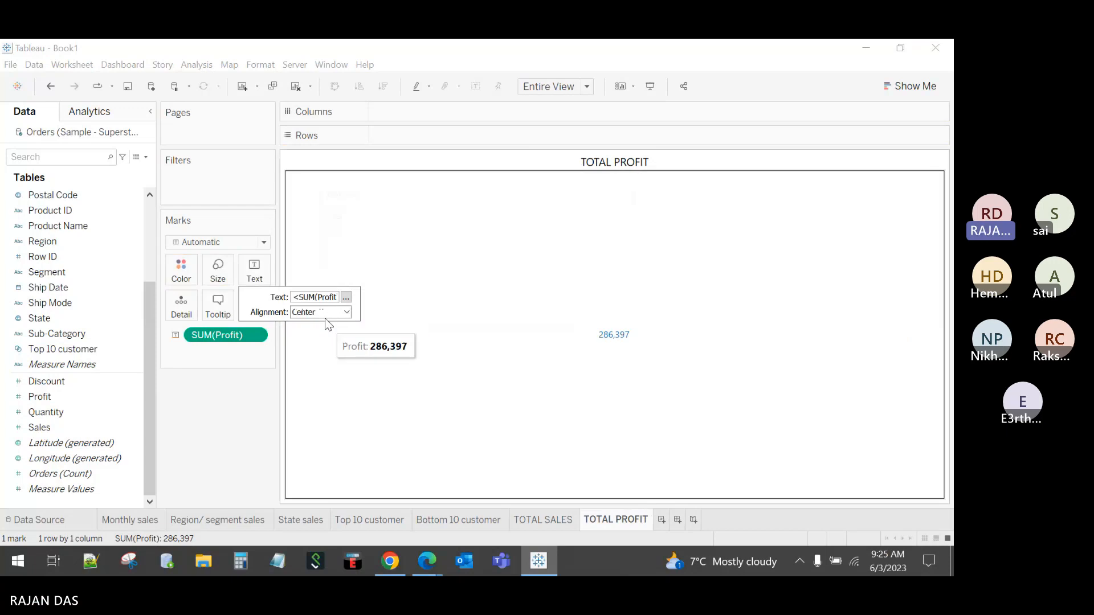
{"action": "left_click", "coordinate": [345, 297]}
{"action": "left_click_drag", "start_coordinate": [504, 255], "coordinate": [455, 251]}
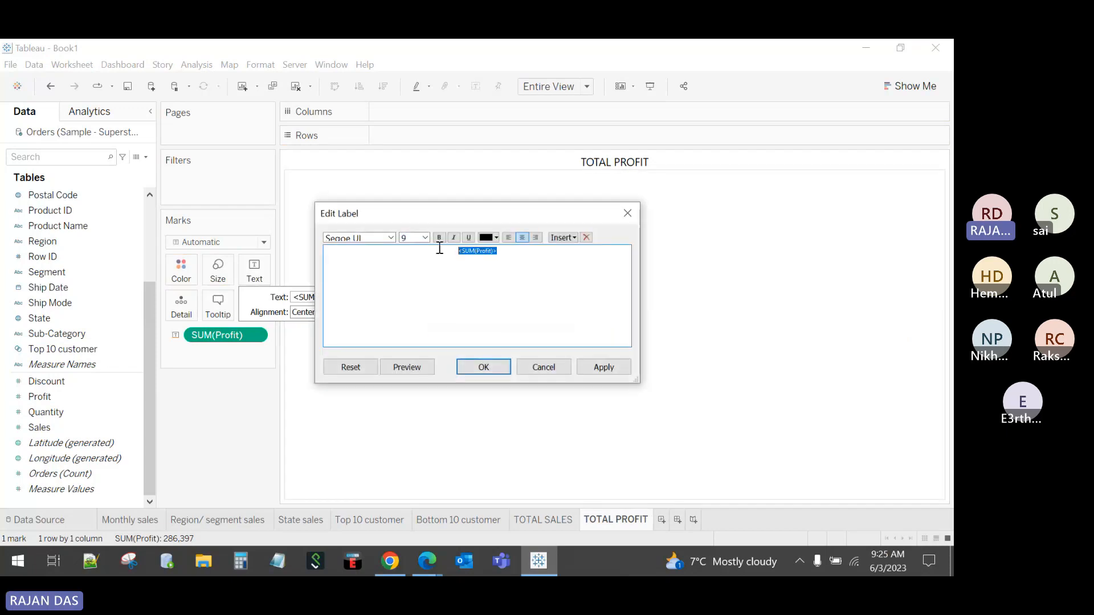
{"action": "left_click", "coordinate": [425, 238]}
{"action": "left_click", "coordinate": [414, 330]}
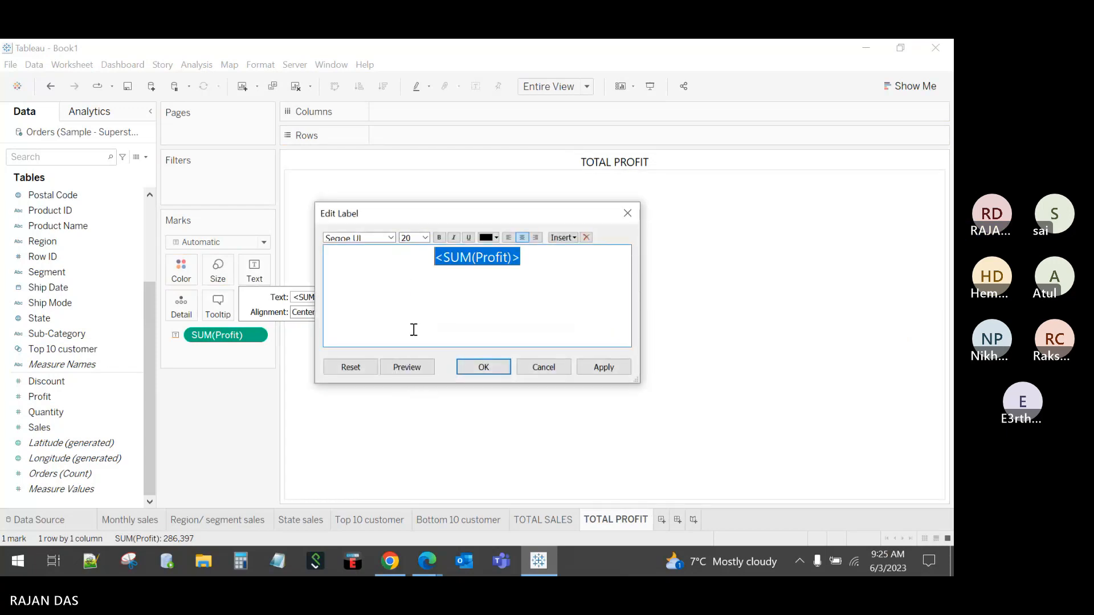
{"action": "left_click", "coordinate": [484, 367]}
Step: Clear all of the Profit tooltip text
{"action": "left_click", "coordinate": [227, 311]}
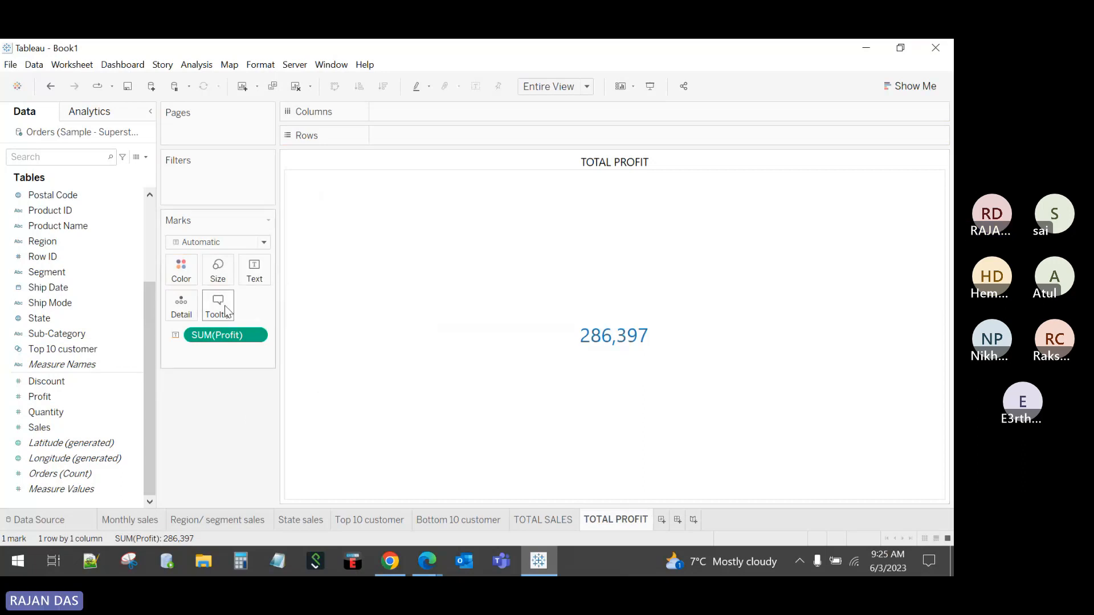
{"action": "left_click_drag", "start_coordinate": [401, 242], "coordinate": [313, 237]}
{"action": "key", "text": "BackSpace"}
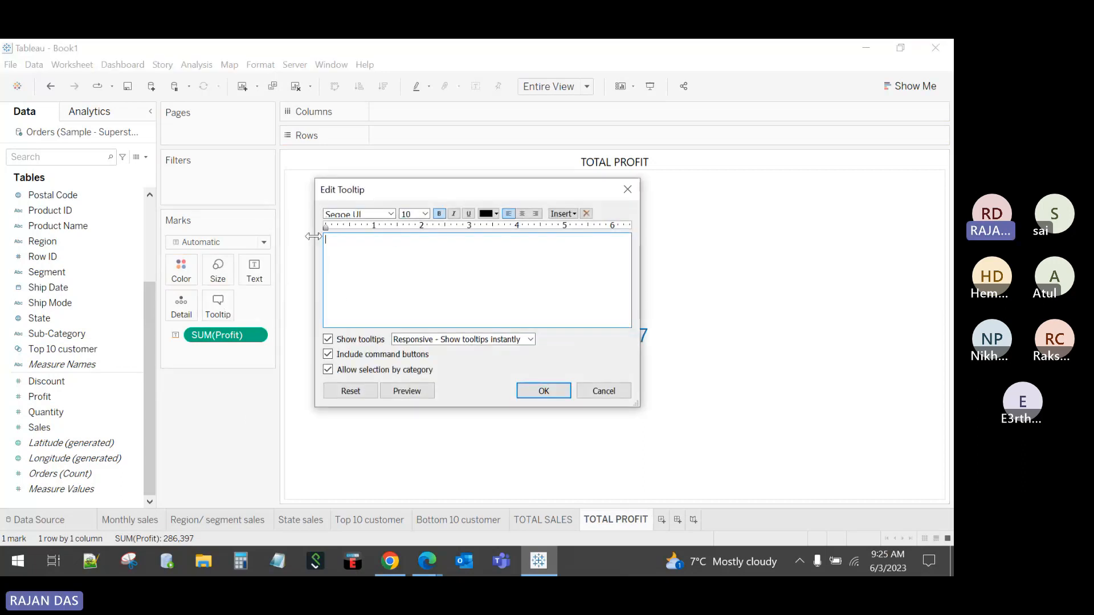
{"action": "left_click", "coordinate": [547, 389]}
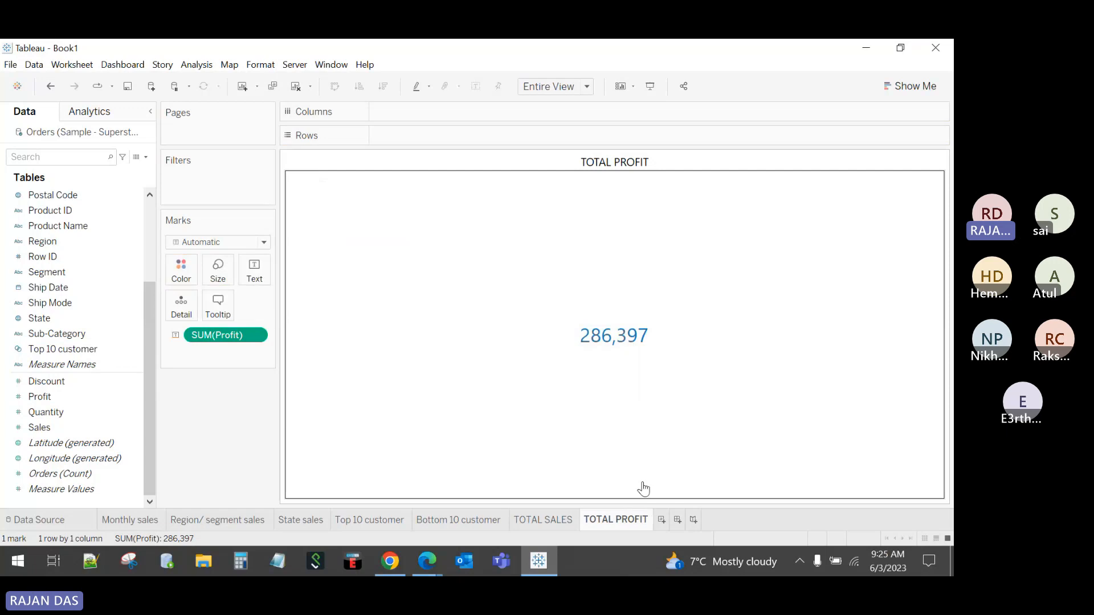
Step: Add a worksheet named TOTAL QUANTITY showing total Quantity as text filling the entire view
{"action": "left_click", "coordinate": [661, 521]}
{"action": "double_click", "coordinate": [666, 521]}
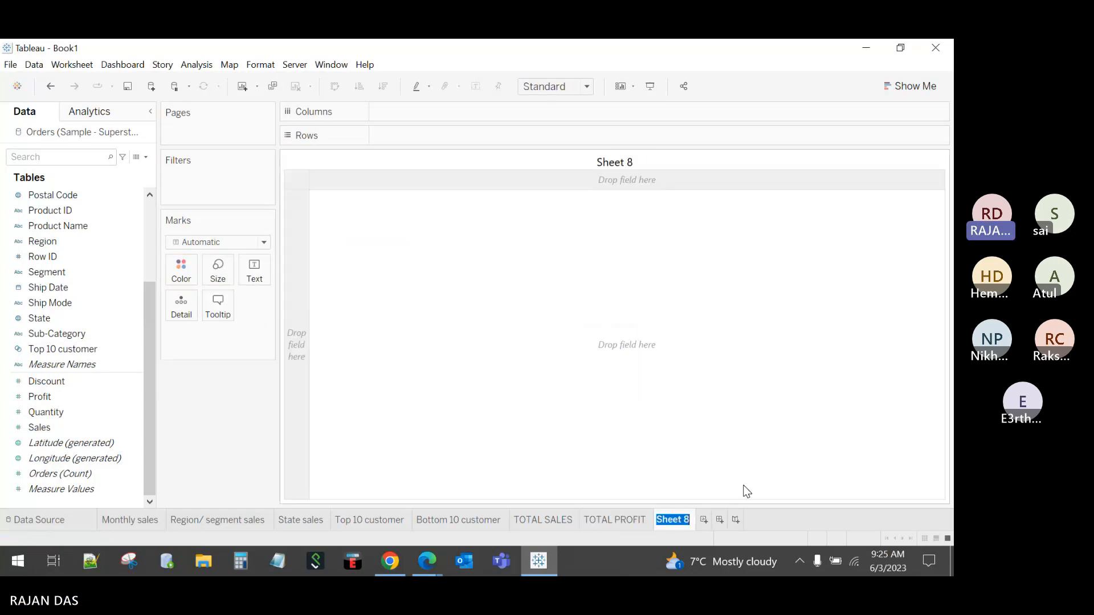
{"action": "type", "text": "TOTAL QUANT"}
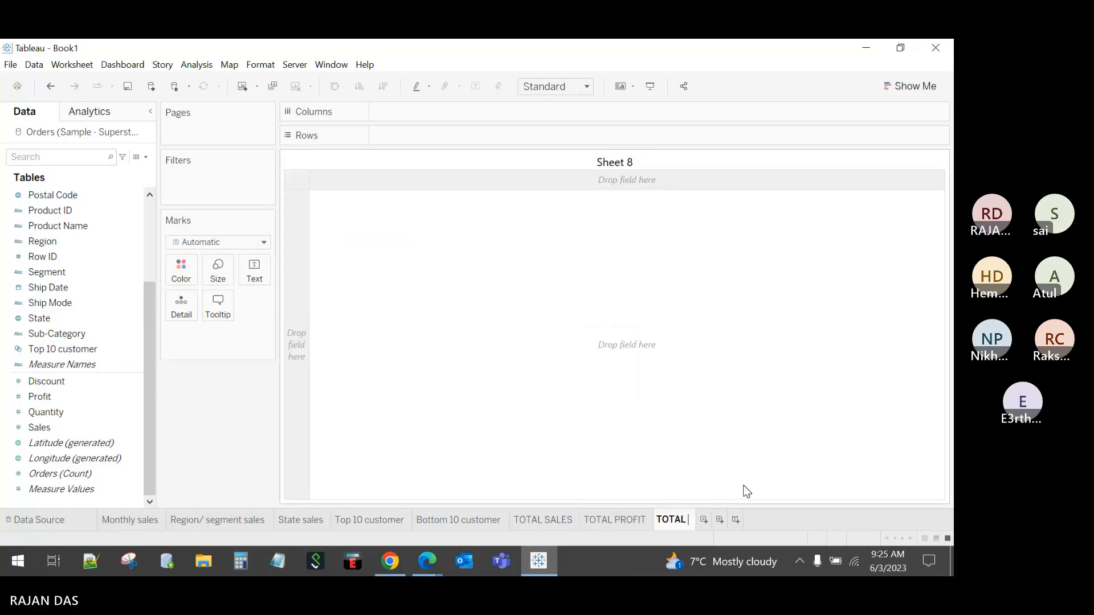
{"action": "type", "text": "ITY"}
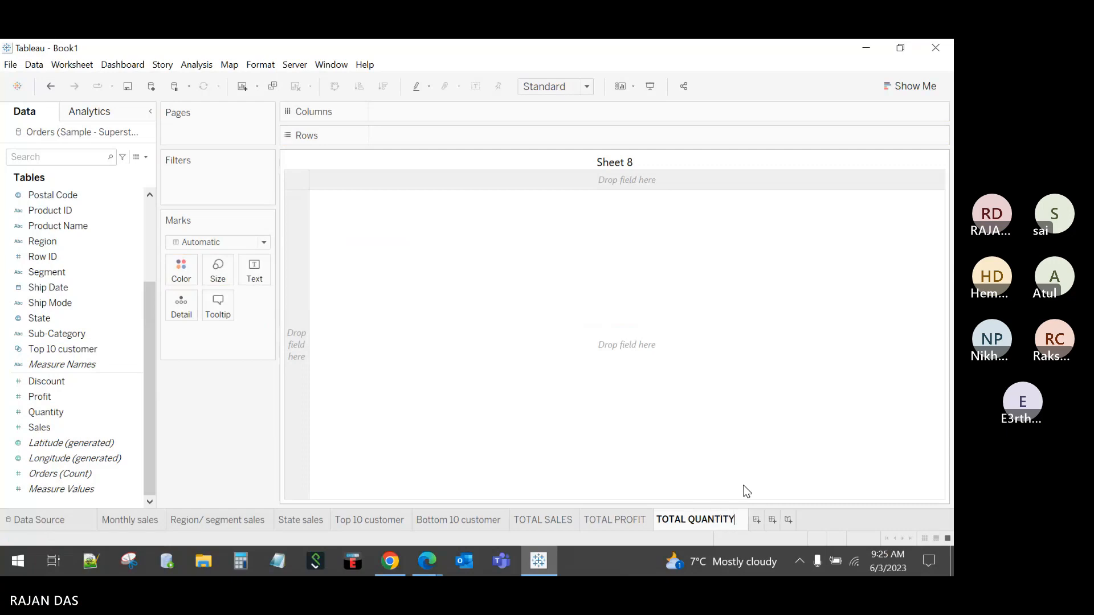
{"action": "left_click", "coordinate": [677, 450]}
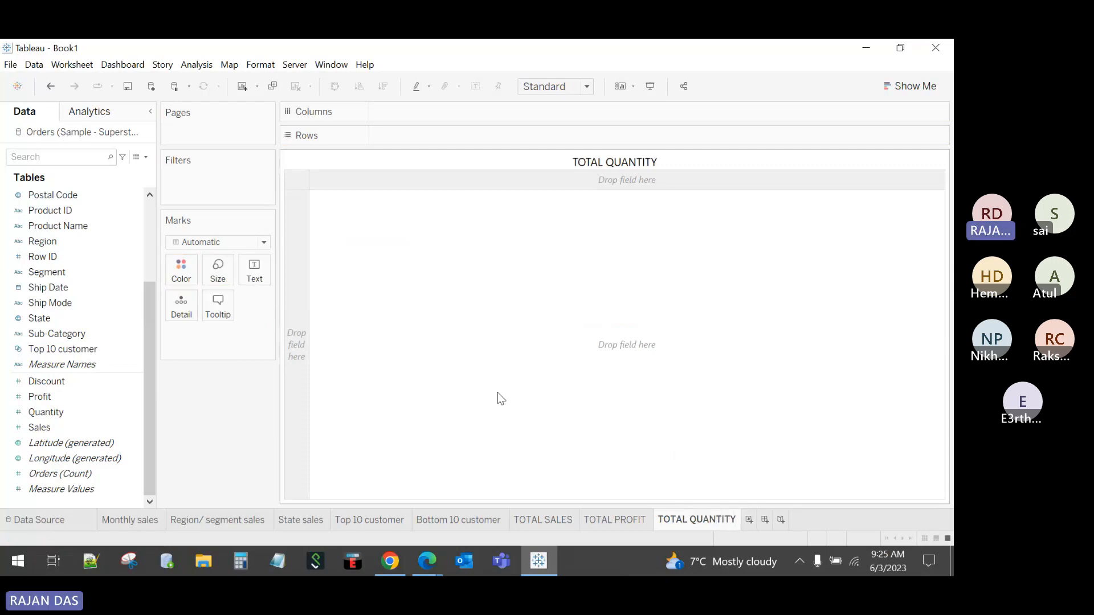
{"action": "left_click_drag", "start_coordinate": [46, 412], "coordinate": [254, 269]}
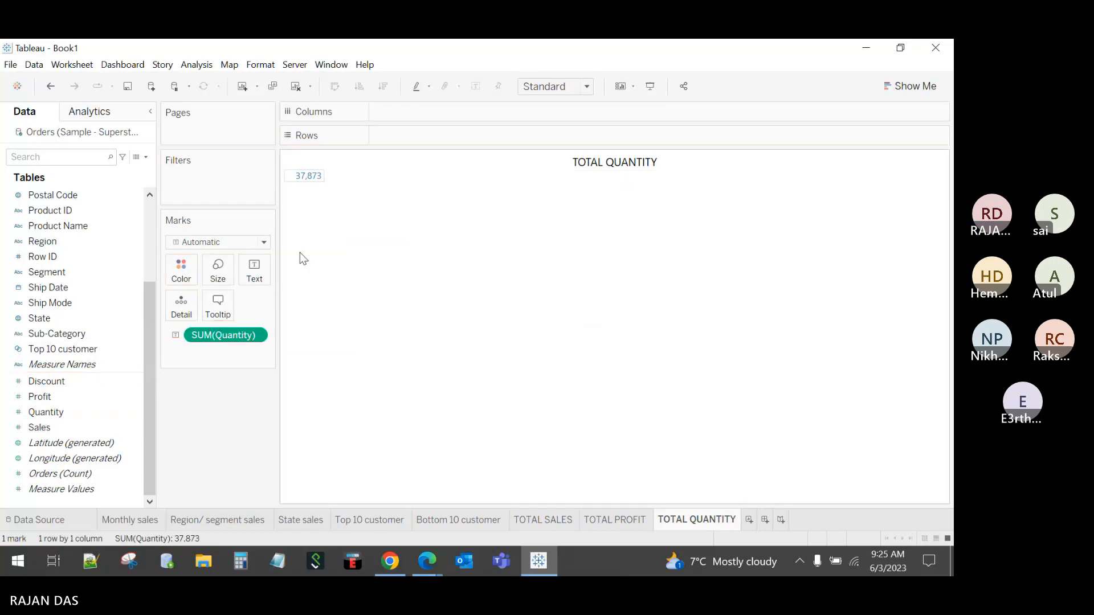
{"action": "left_click", "coordinate": [548, 87]}
{"action": "left_click", "coordinate": [559, 141]}
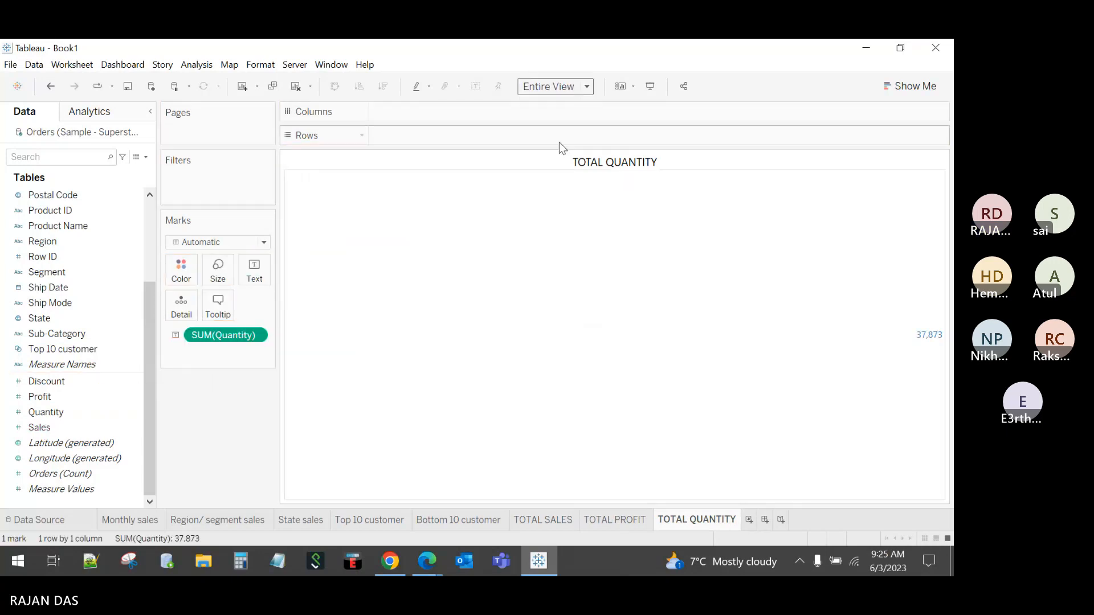
Step: Centre the quantity value horizontally and set its label font size to 20
{"action": "left_click", "coordinate": [254, 271]}
{"action": "left_click", "coordinate": [320, 312]}
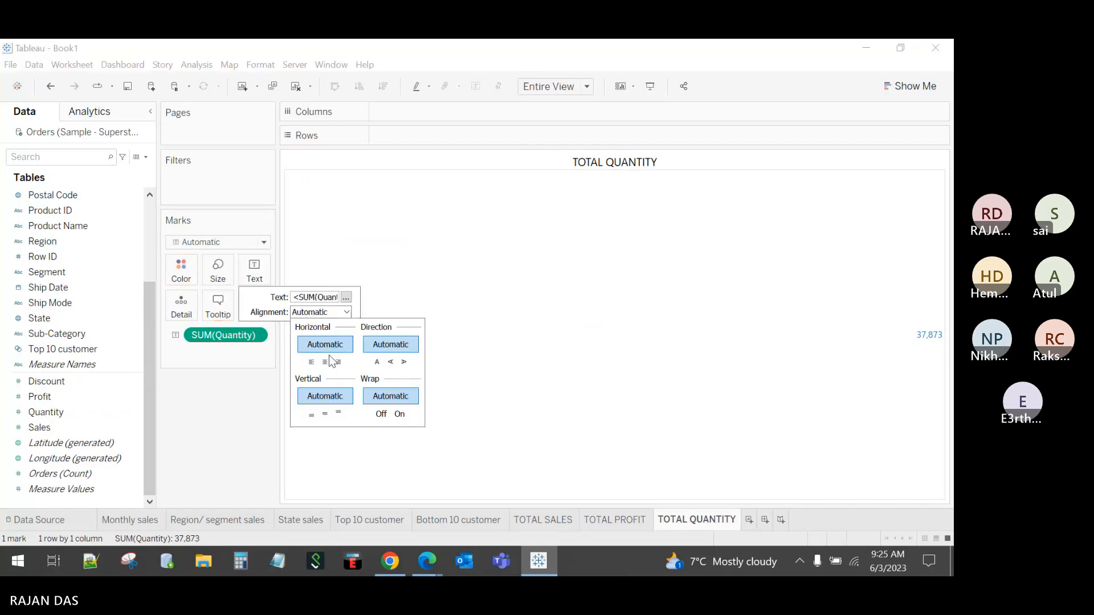
{"action": "left_click", "coordinate": [324, 362]}
{"action": "left_click", "coordinate": [346, 297]}
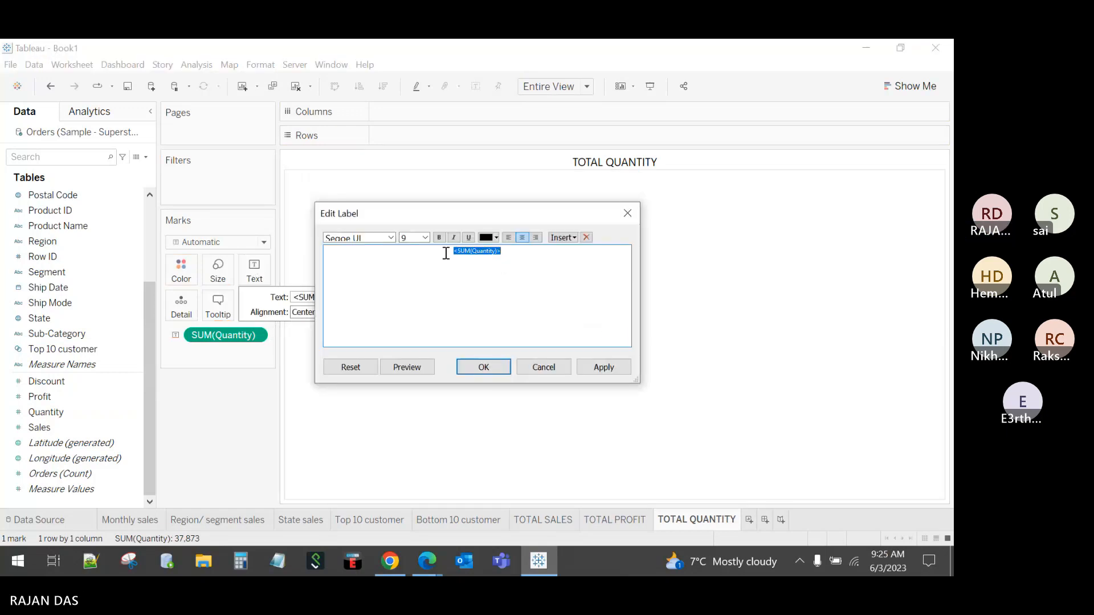
{"action": "left_click", "coordinate": [425, 238]}
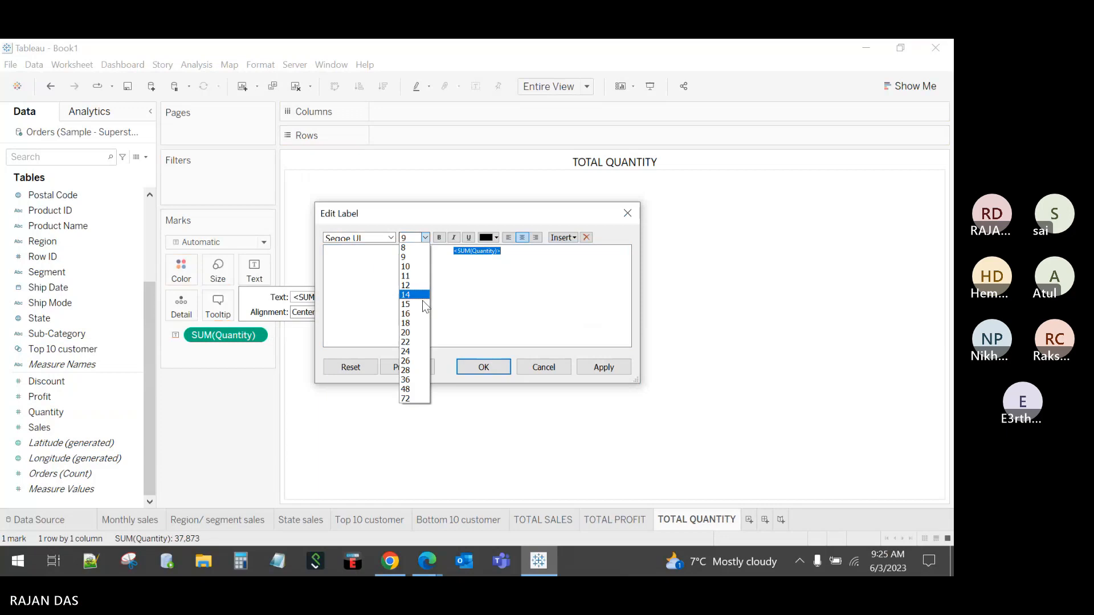
{"action": "left_click", "coordinate": [414, 339]}
{"action": "left_click", "coordinate": [480, 367]}
Step: Delete all of the Quantity tooltip text
{"action": "left_click", "coordinate": [218, 307]}
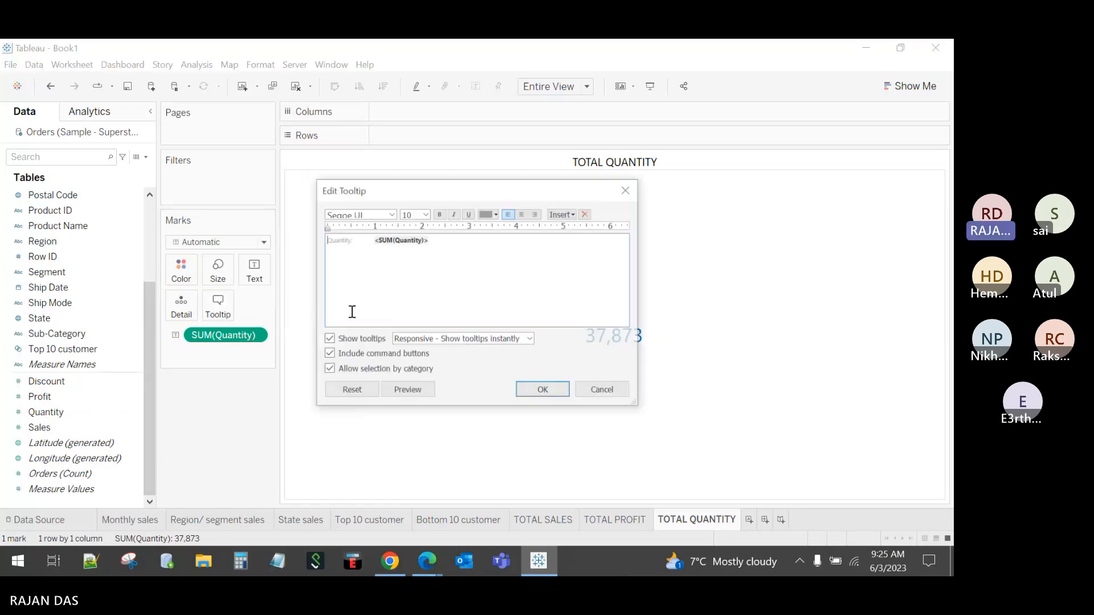
{"action": "left_click_drag", "start_coordinate": [469, 254], "coordinate": [303, 227]}
{"action": "key", "text": "Delete"}
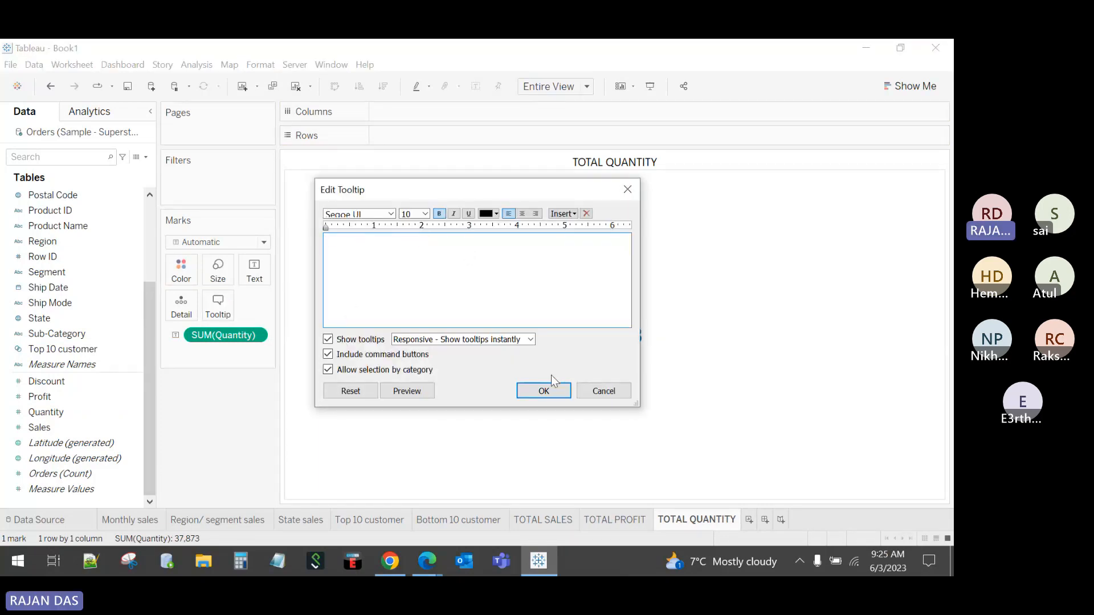
{"action": "left_click", "coordinate": [547, 389]}
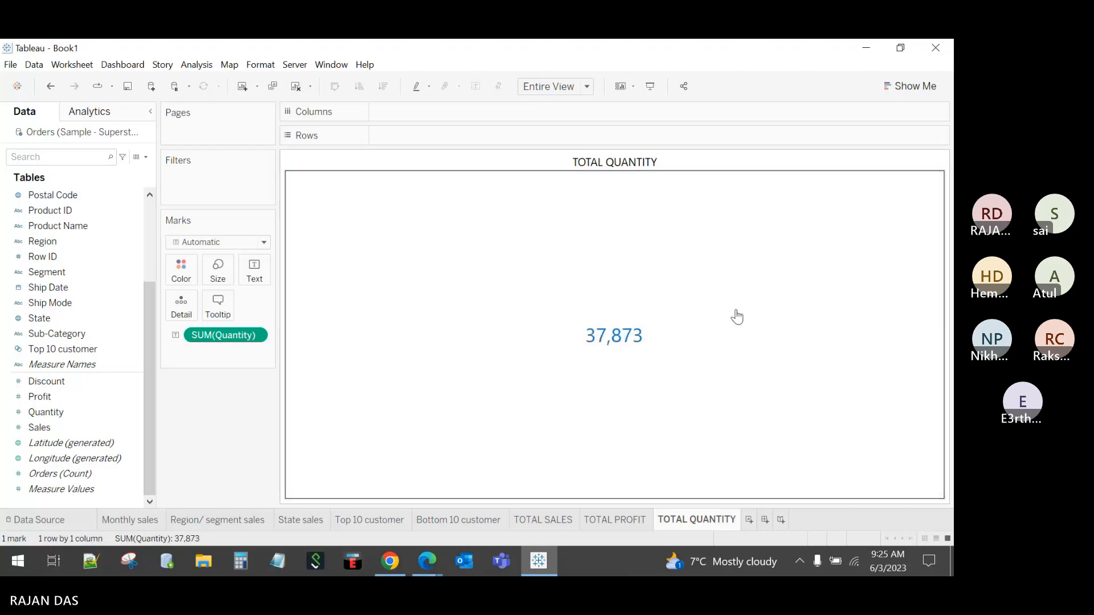
{"action": "left_click", "coordinate": [159, 518]}
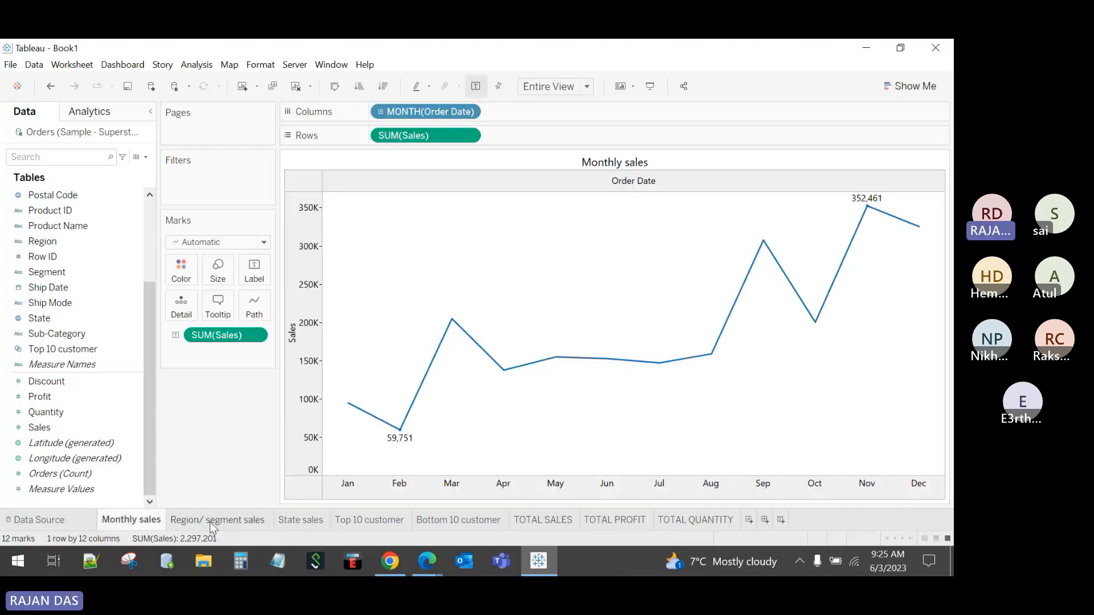
{"action": "left_click", "coordinate": [210, 521]}
{"action": "left_click", "coordinate": [296, 522]}
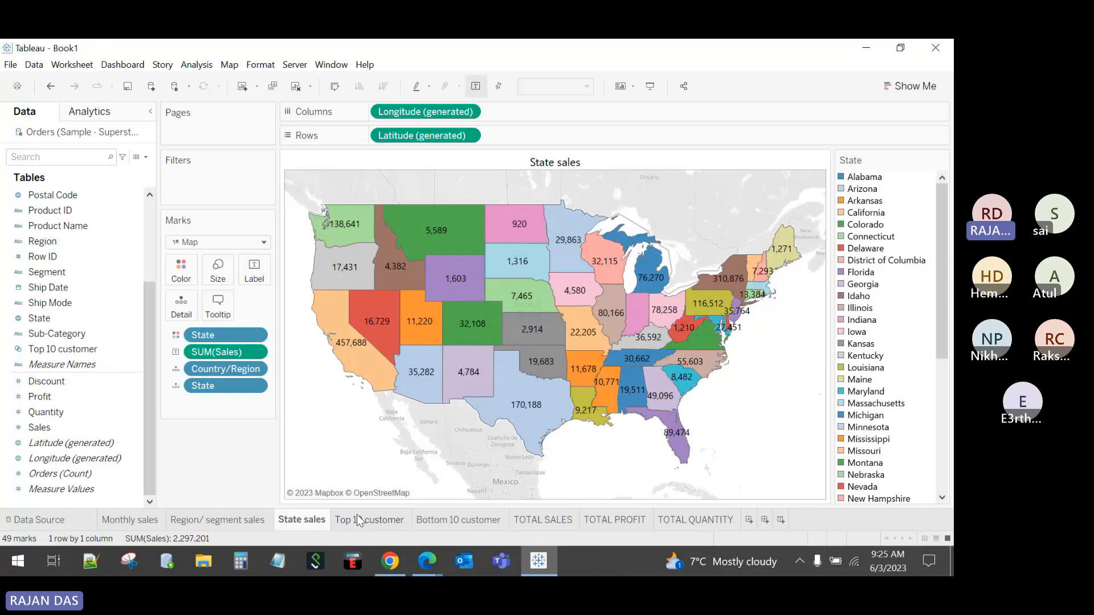
{"action": "left_click", "coordinate": [543, 519]}
{"action": "left_click", "coordinate": [606, 518]}
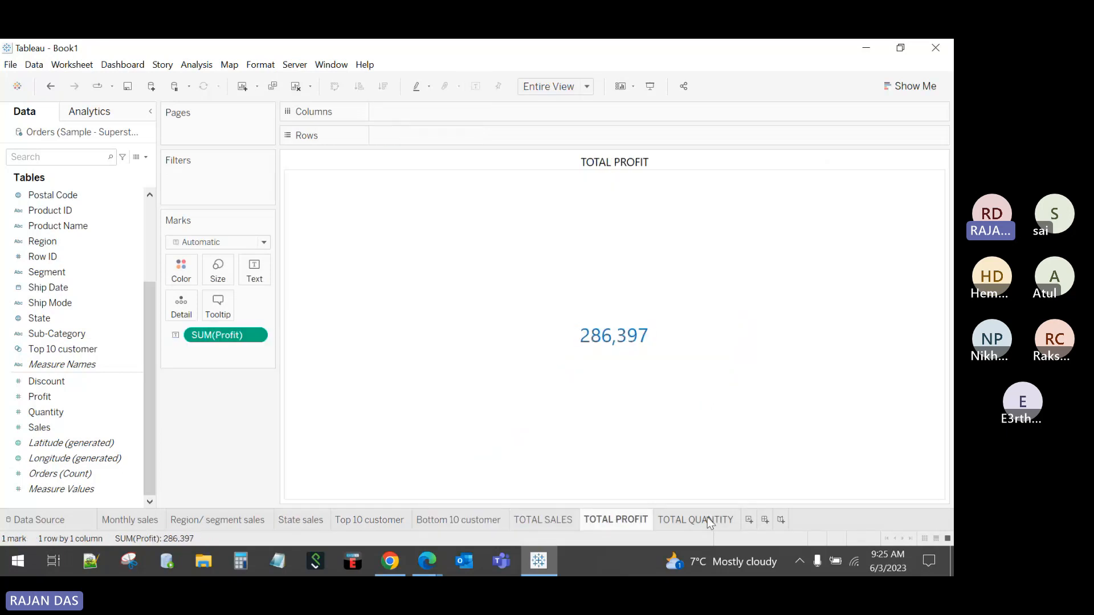
{"action": "left_click", "coordinate": [708, 521]}
{"action": "left_click", "coordinate": [149, 522]}
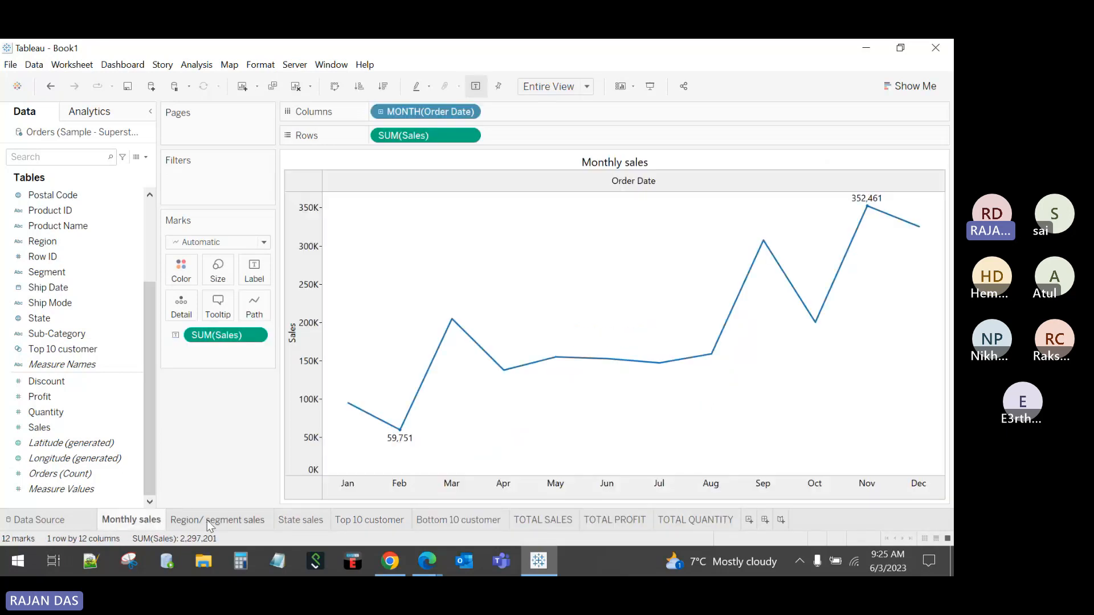
{"action": "left_click", "coordinate": [211, 521]}
{"action": "left_click", "coordinate": [371, 521]}
{"action": "left_click", "coordinate": [456, 520]}
{"action": "left_click", "coordinate": [542, 520]}
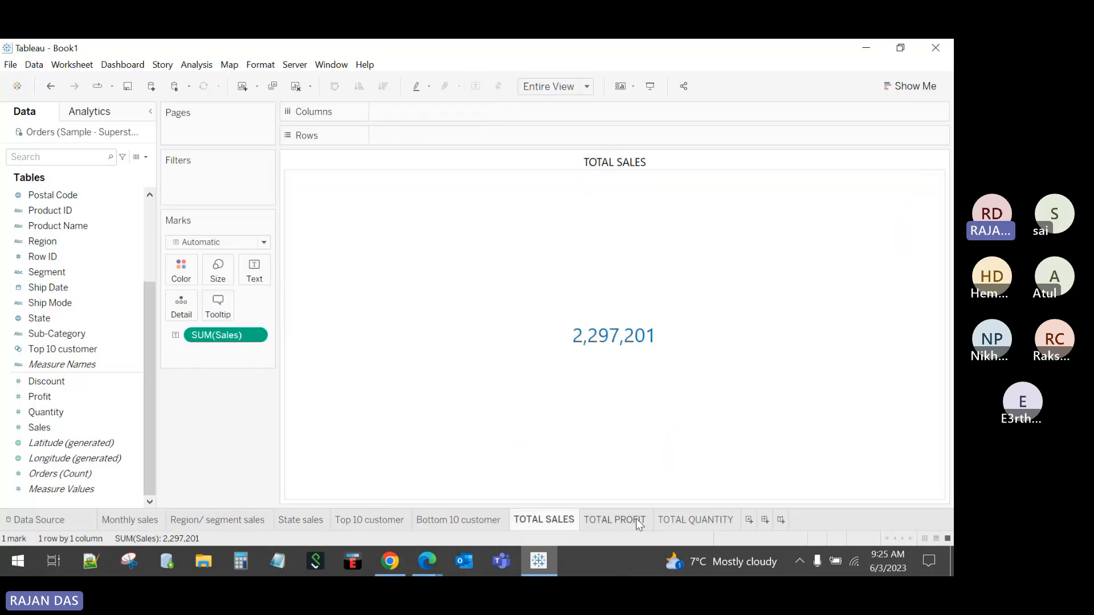
{"action": "left_click", "coordinate": [699, 521]}
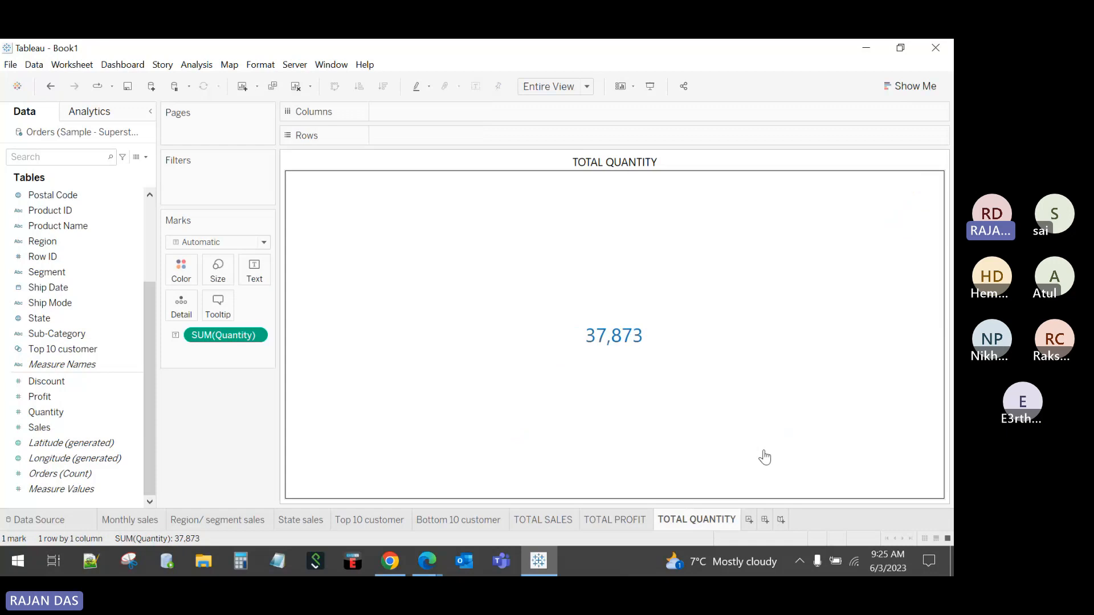
{"action": "left_click", "coordinate": [766, 520]}
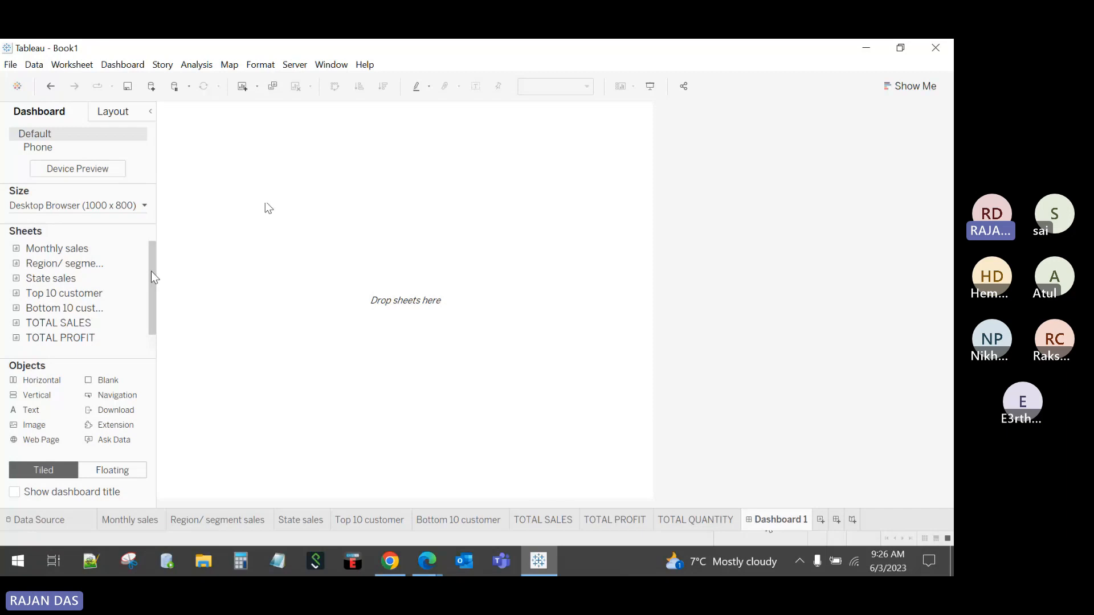
Step: Switch the new Dashboard 1 to its Phone layout (fit width, 700 px height)
{"action": "left_click_drag", "start_coordinate": [151, 271], "coordinate": [183, 298]}
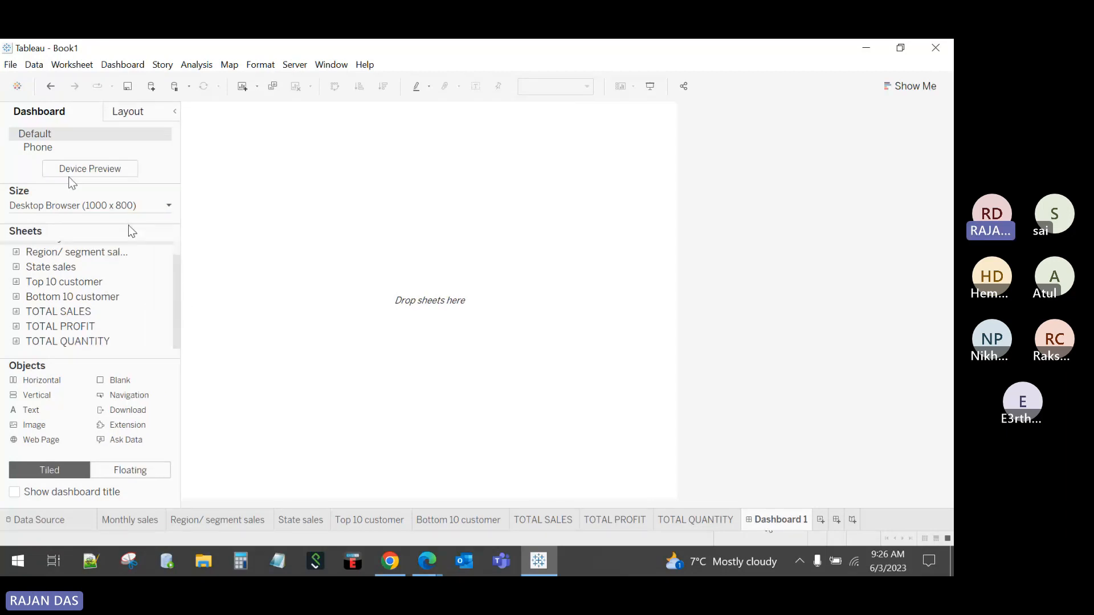
{"action": "left_click", "coordinate": [47, 149]}
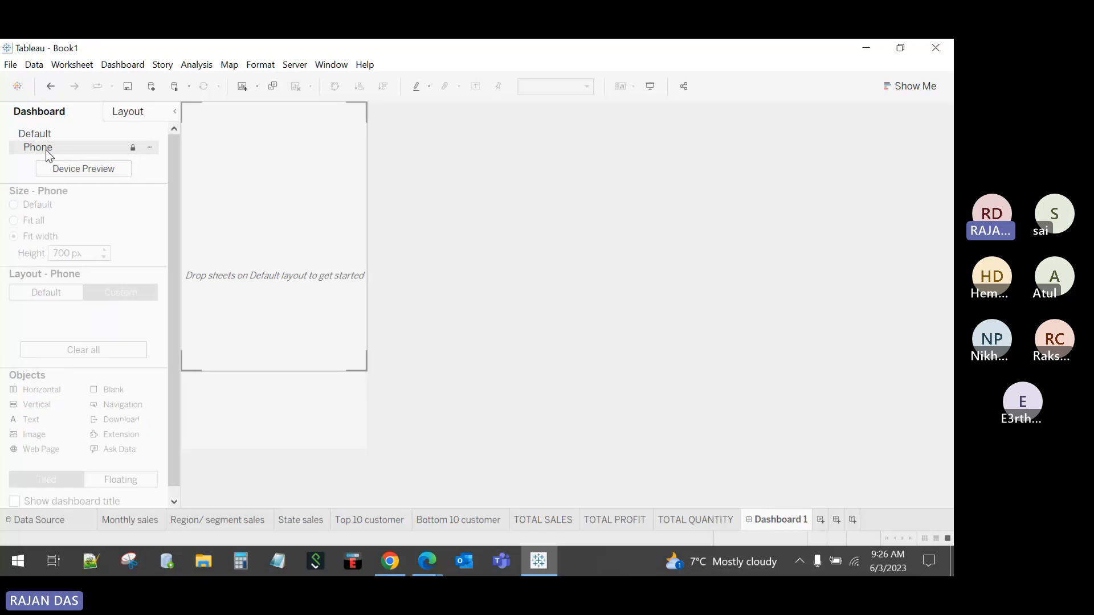
Step: Preview the dashboard as a Phone at iPhone X/XS/11/11 Pro, then Samsung Galaxy Note size
{"action": "left_click", "coordinate": [98, 169]}
{"action": "left_click", "coordinate": [385, 114]}
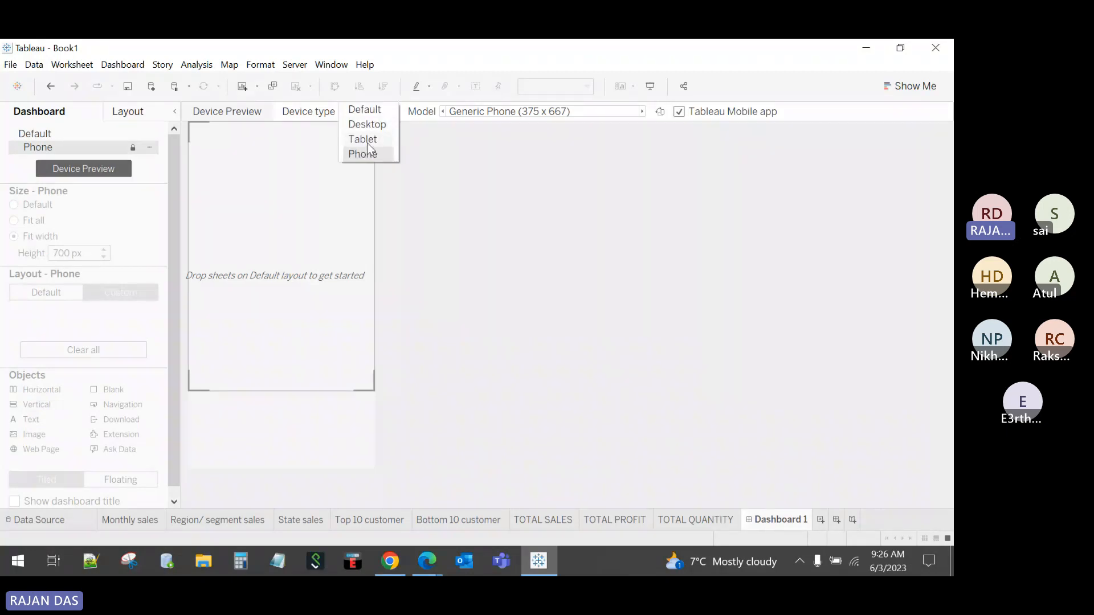
{"action": "left_click", "coordinate": [365, 153]}
{"action": "left_click", "coordinate": [537, 114]}
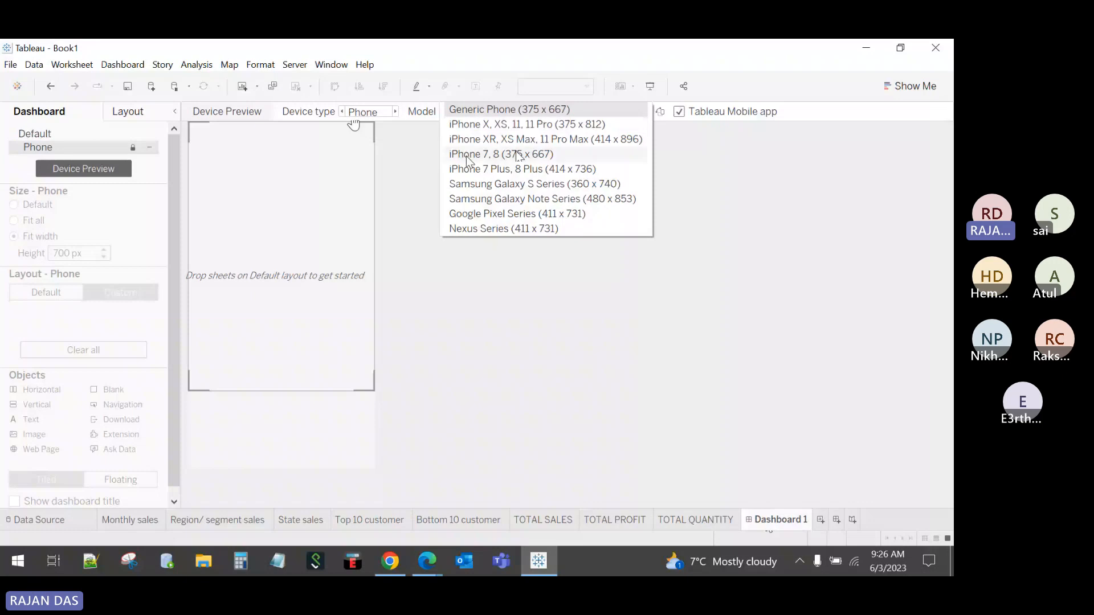
{"action": "left_click", "coordinate": [695, 243]}
{"action": "left_click", "coordinate": [533, 114]}
{"action": "left_click", "coordinate": [499, 124]}
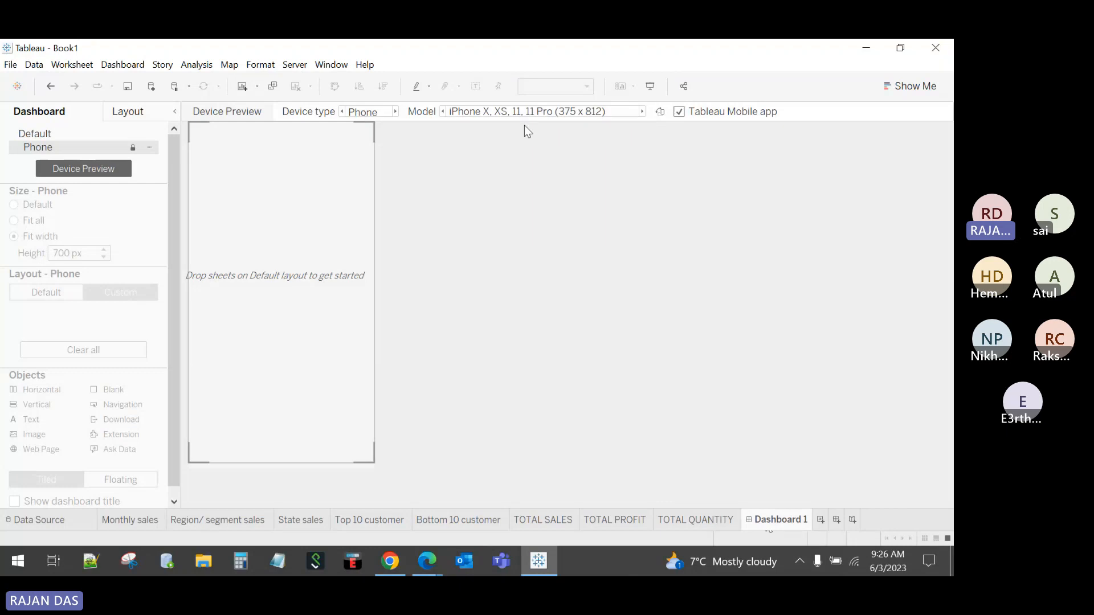
{"action": "left_click", "coordinate": [524, 126]}
{"action": "left_click", "coordinate": [531, 112]}
{"action": "left_click", "coordinate": [514, 200]}
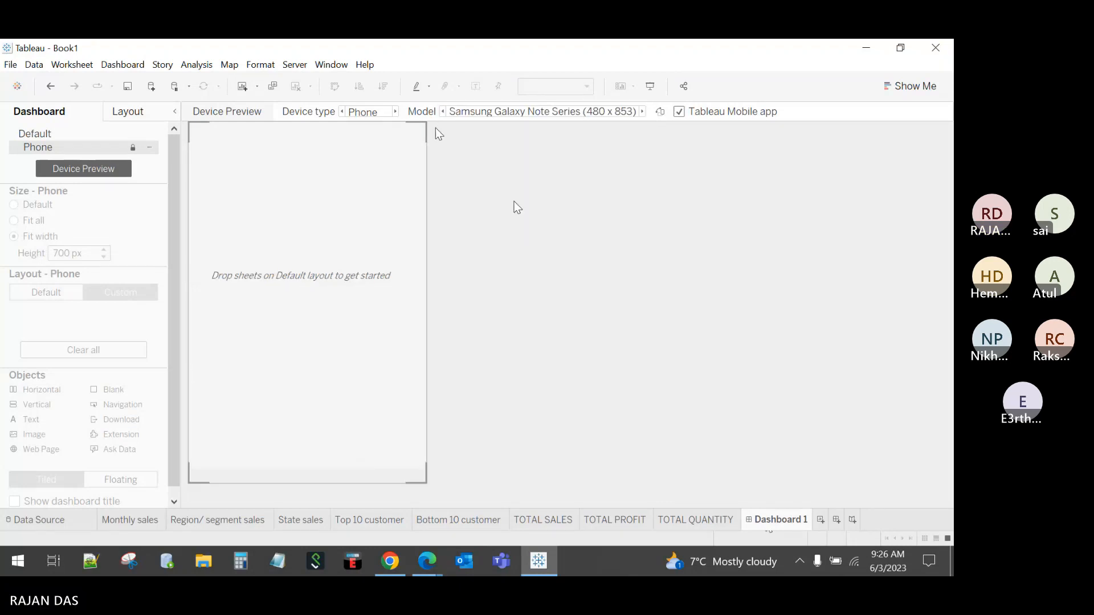
Step: Return to the Default layout, delete Dashboard 1, and create a fresh empty dashboard
{"action": "left_click", "coordinate": [150, 147]}
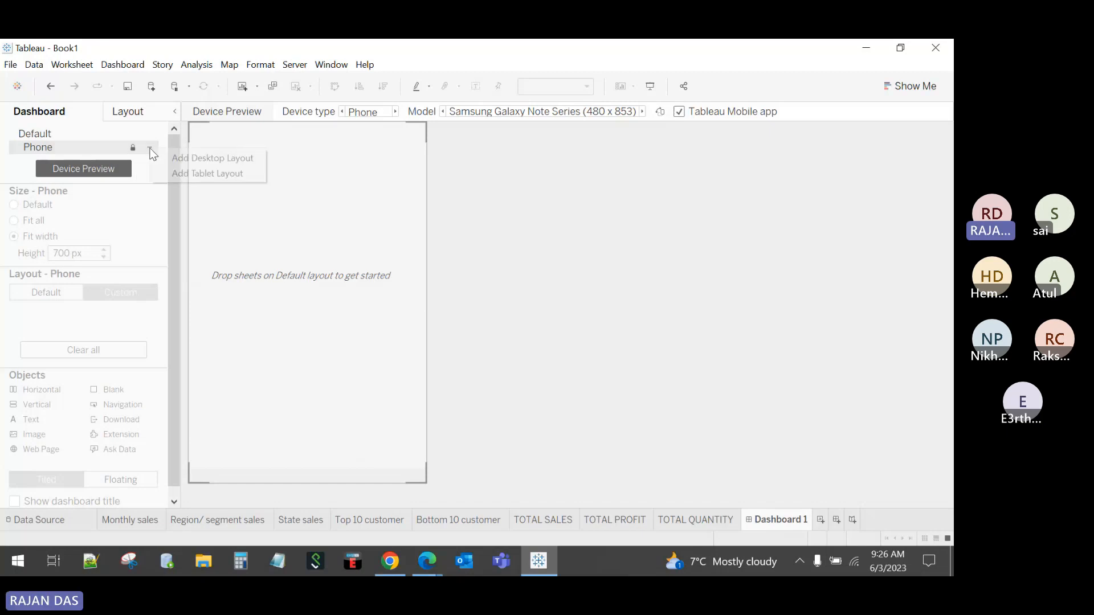
{"action": "left_click", "coordinate": [194, 173]}
{"action": "left_click", "coordinate": [34, 135]}
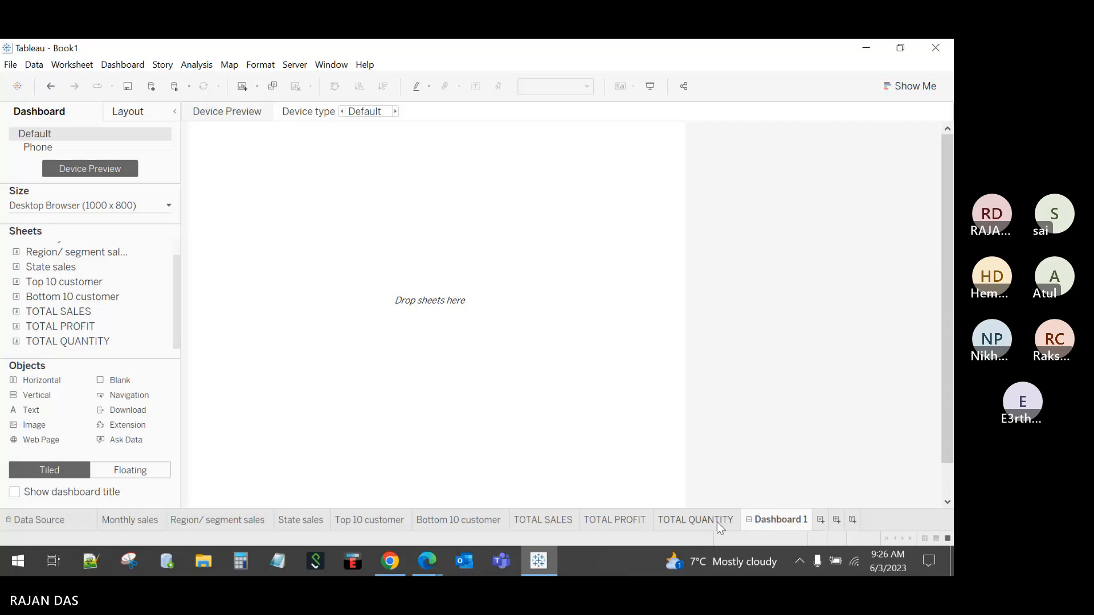
{"action": "right_click", "coordinate": [798, 525]}
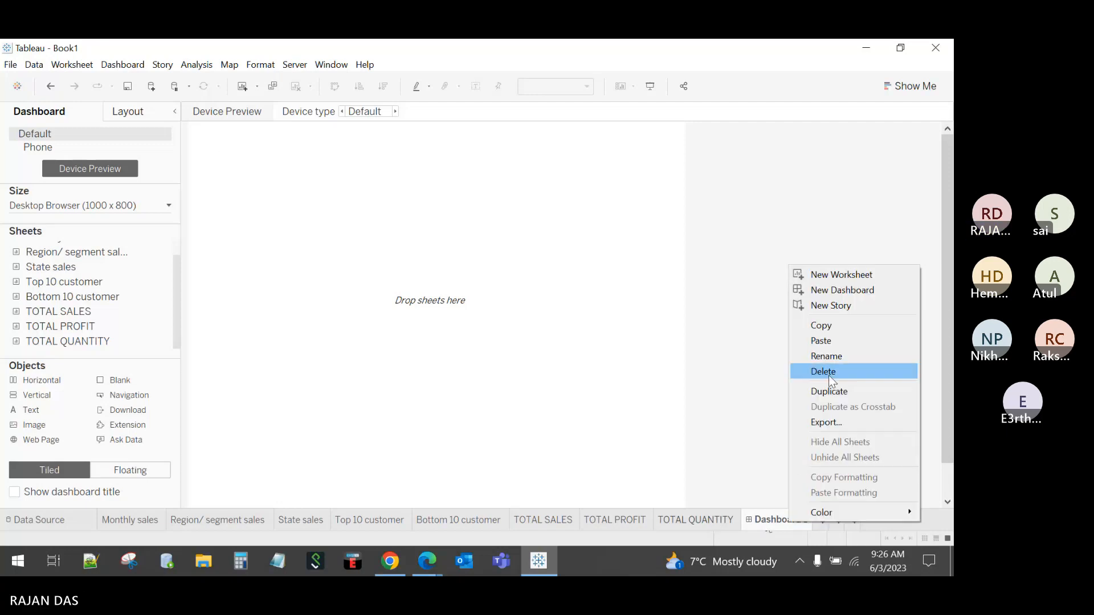
{"action": "left_click", "coordinate": [830, 373]}
{"action": "left_click", "coordinate": [763, 521]}
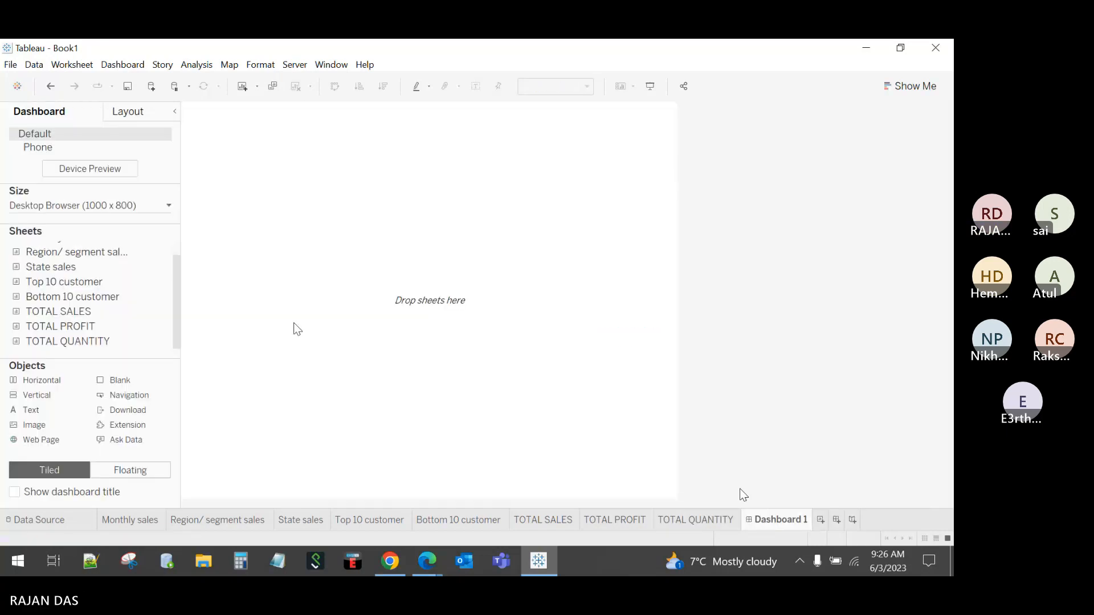
Step: Widen the Dashboard pane and settle on Tiled placement for new sheets
{"action": "mouse_move", "coordinate": [167, 272]}
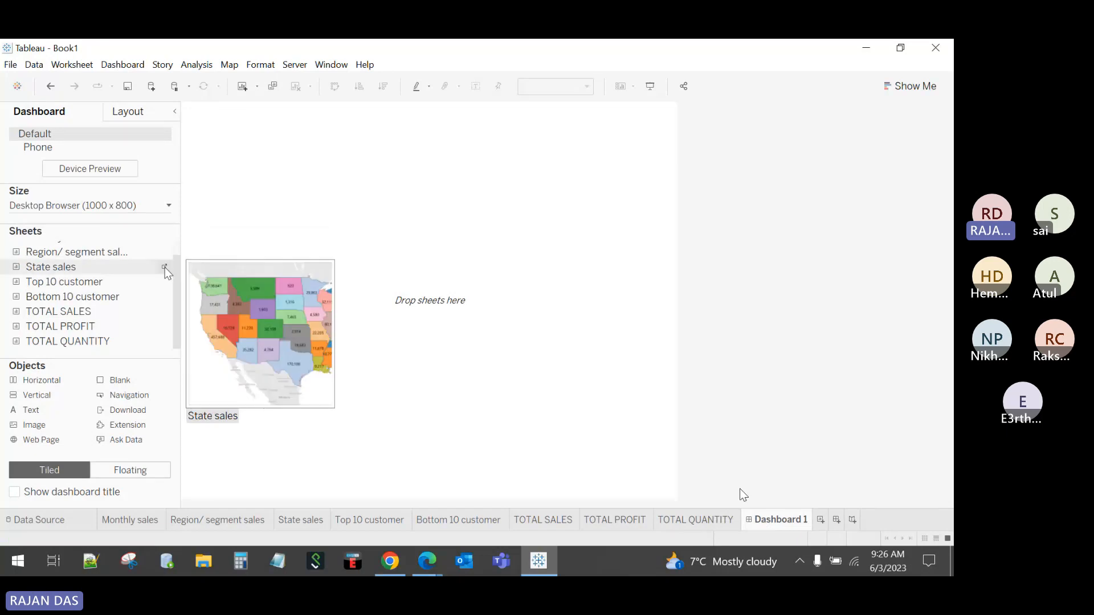
{"action": "left_click_drag", "start_coordinate": [181, 256], "coordinate": [212, 256]}
{"action": "mouse_move", "coordinate": [202, 280]}
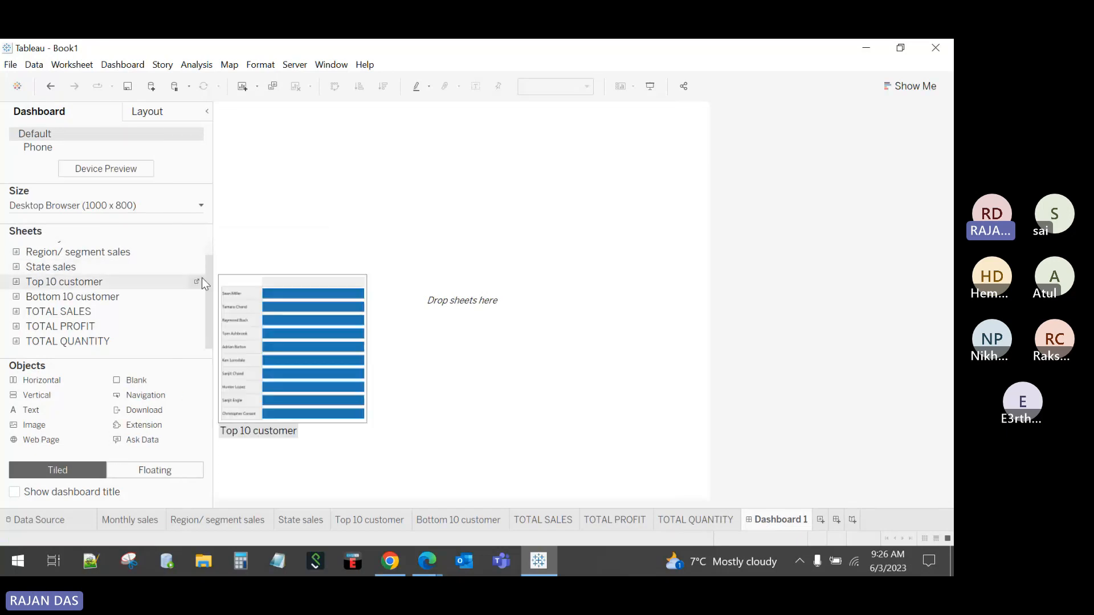
{"action": "scroll", "coordinate": [171, 255], "scroll_direction": "up", "scroll_amount": 1}
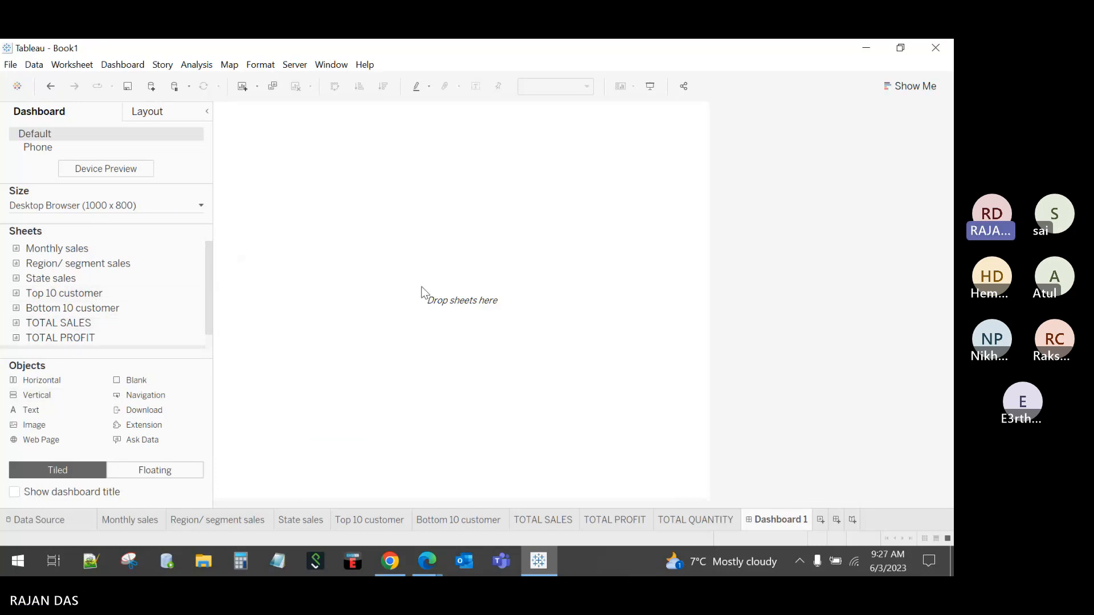
{"action": "left_click_drag", "start_coordinate": [74, 249], "coordinate": [87, 270]}
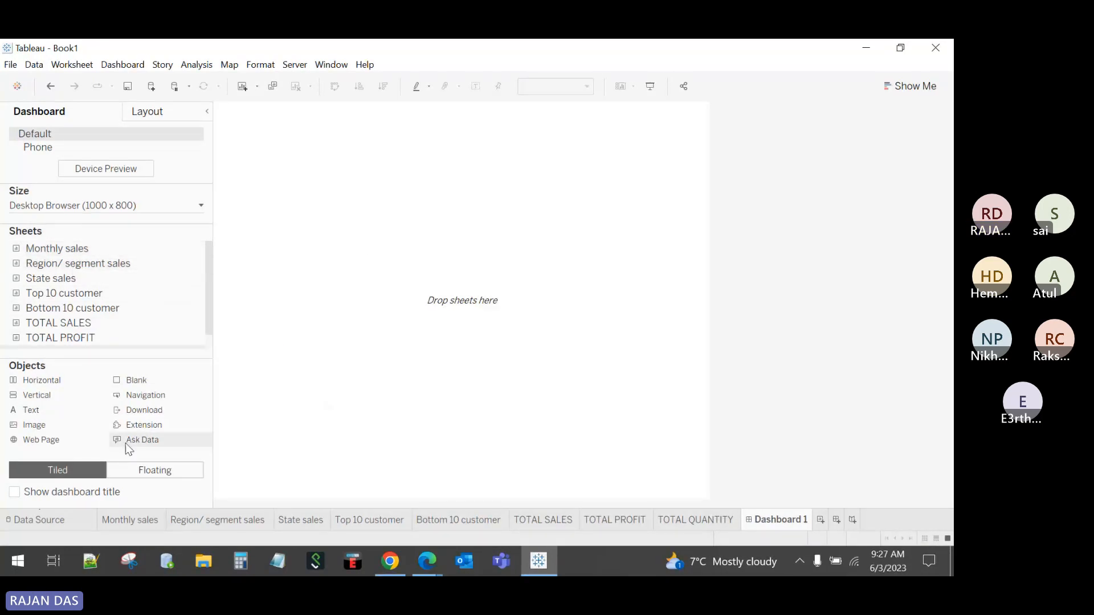
{"action": "left_click", "coordinate": [150, 475]}
{"action": "left_click", "coordinate": [80, 472]}
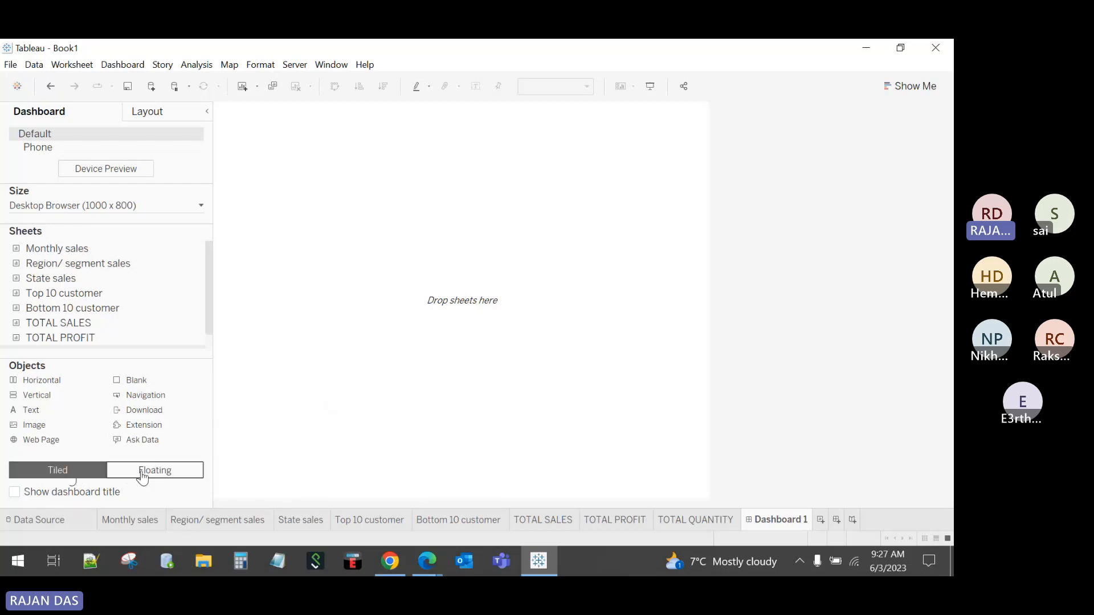
{"action": "left_click", "coordinate": [142, 477]}
{"action": "left_click", "coordinate": [67, 474]}
{"action": "left_click", "coordinate": [142, 476]}
{"action": "left_click", "coordinate": [77, 477]}
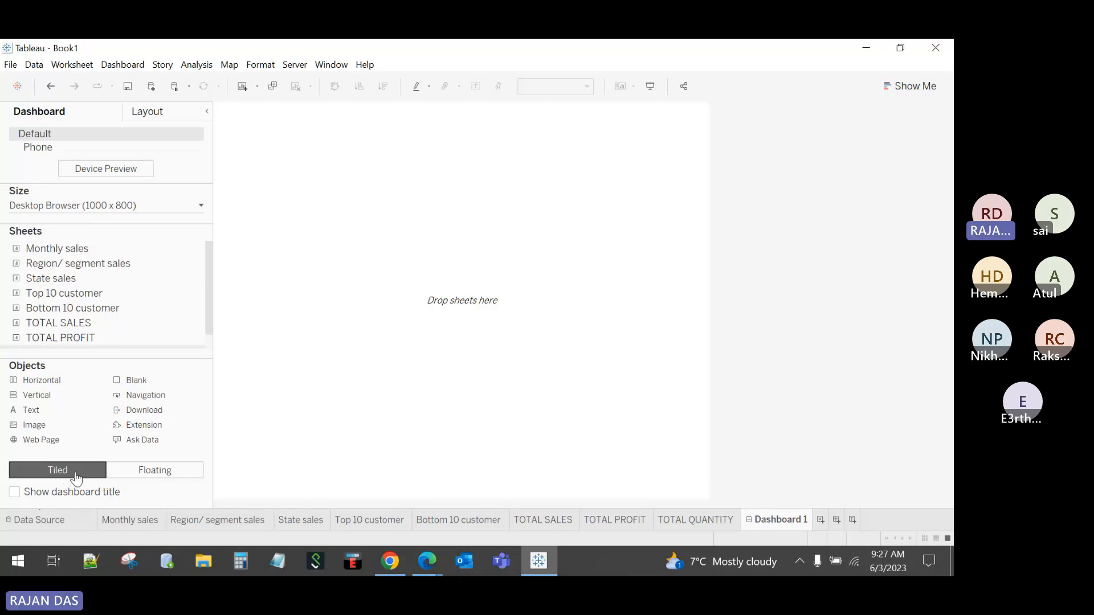
Step: Tile Monthly sales on the canvas, narrow the pane, and place State sales below it
{"action": "mouse_move", "coordinate": [67, 297]}
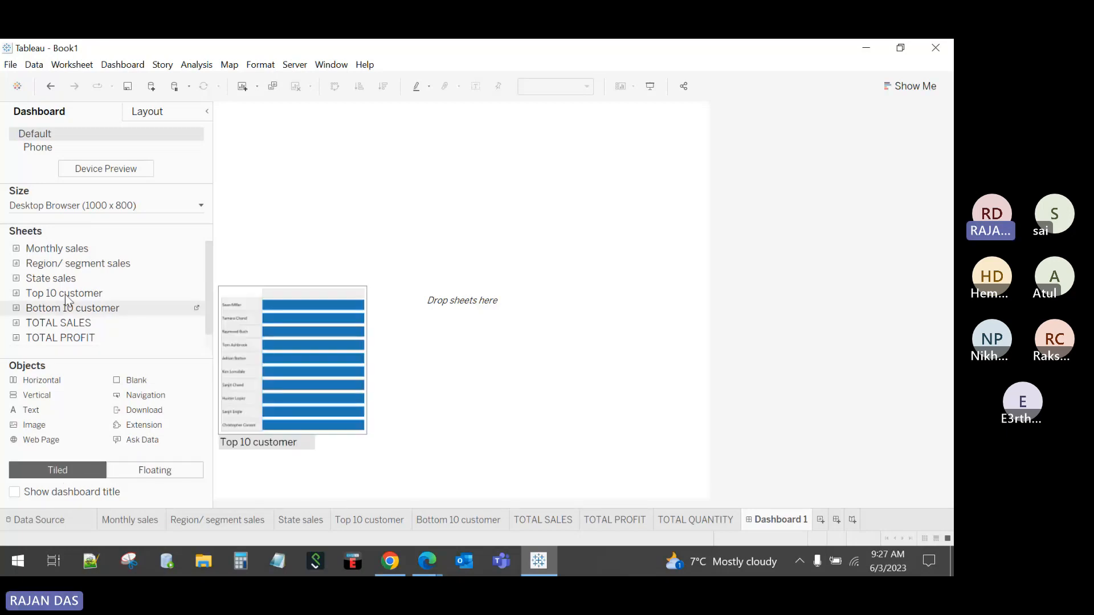
{"action": "left_click_drag", "start_coordinate": [108, 249], "coordinate": [396, 270]}
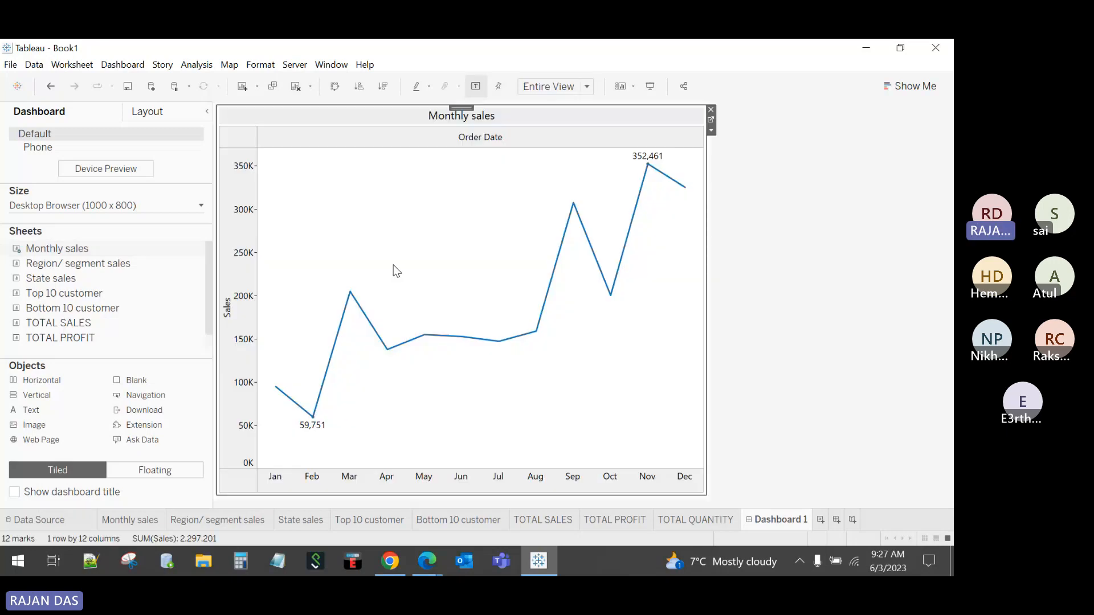
{"action": "left_click_drag", "start_coordinate": [208, 311], "coordinate": [164, 312]}
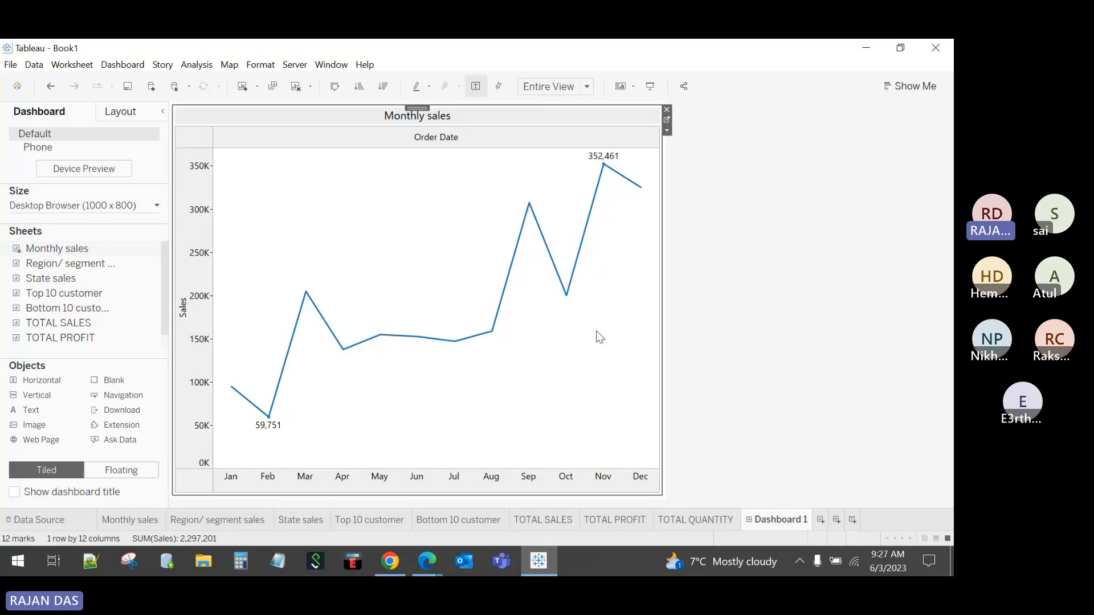
{"action": "left_click_drag", "start_coordinate": [60, 279], "coordinate": [402, 414]}
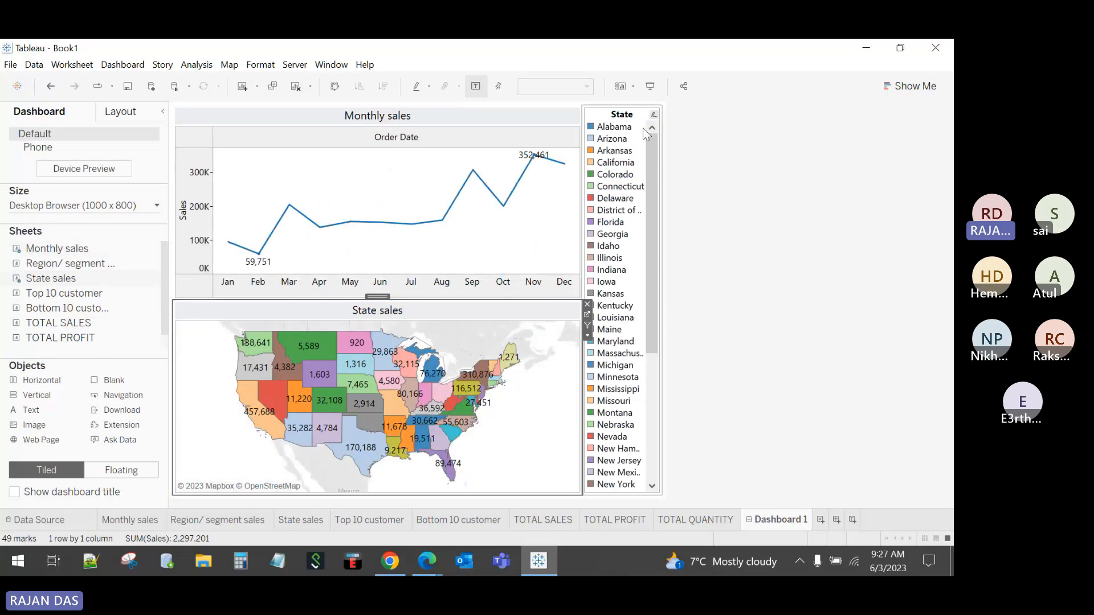
Step: Clear the dashboard and add Monthly sales as a floating chart, enlarged at the upper left
{"action": "left_click", "coordinate": [303, 85]}
{"action": "left_click", "coordinate": [122, 470]}
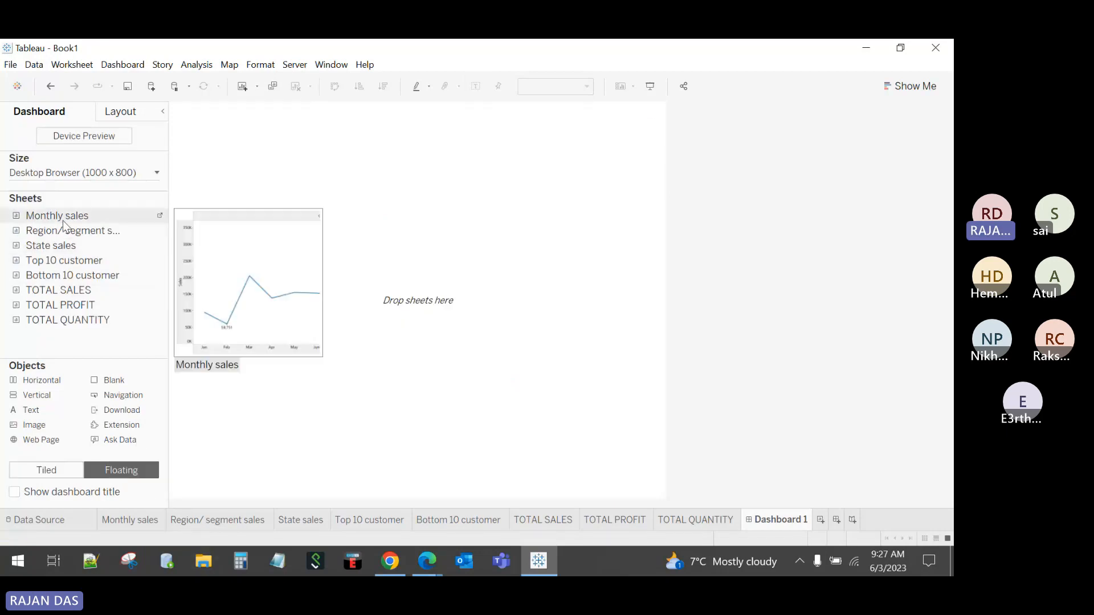
{"action": "left_click_drag", "start_coordinate": [114, 219], "coordinate": [303, 228]}
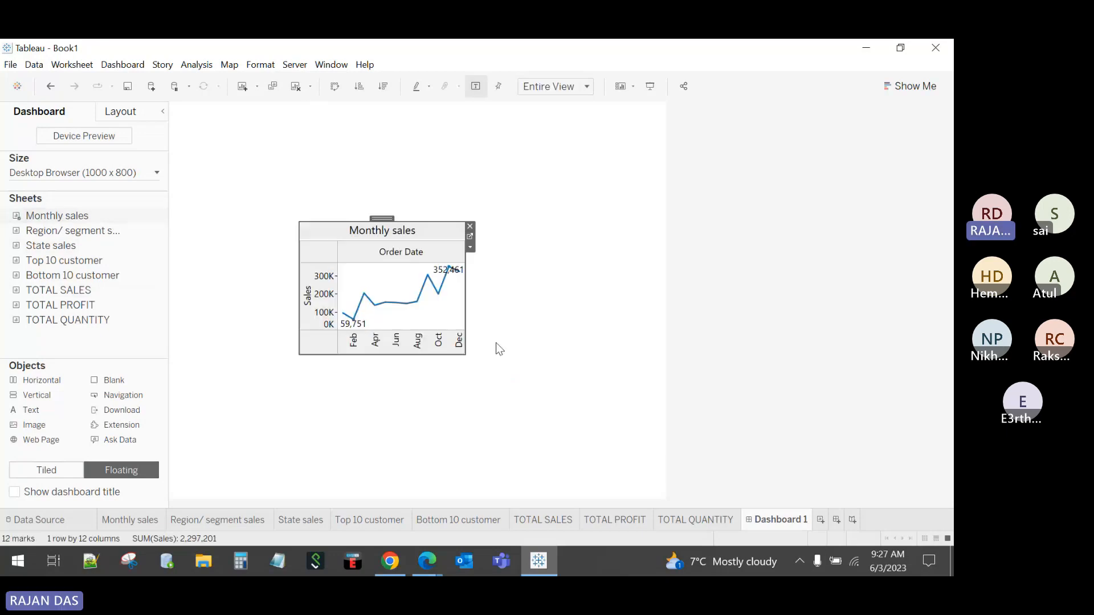
{"action": "left_click_drag", "start_coordinate": [467, 356], "coordinate": [616, 431]}
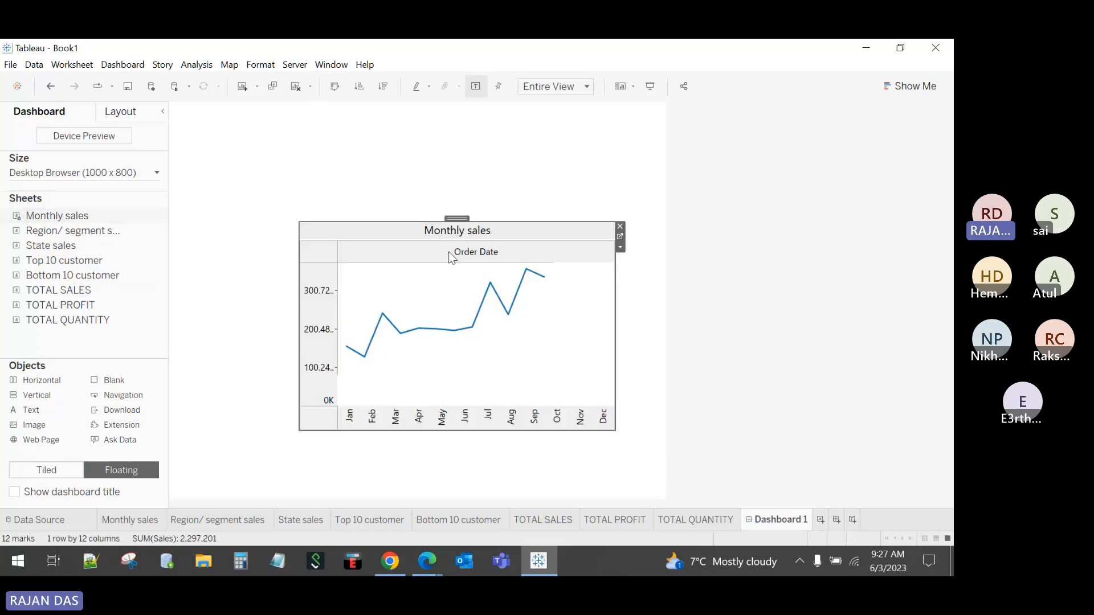
{"action": "left_click_drag", "start_coordinate": [456, 219], "coordinate": [289, 224]}
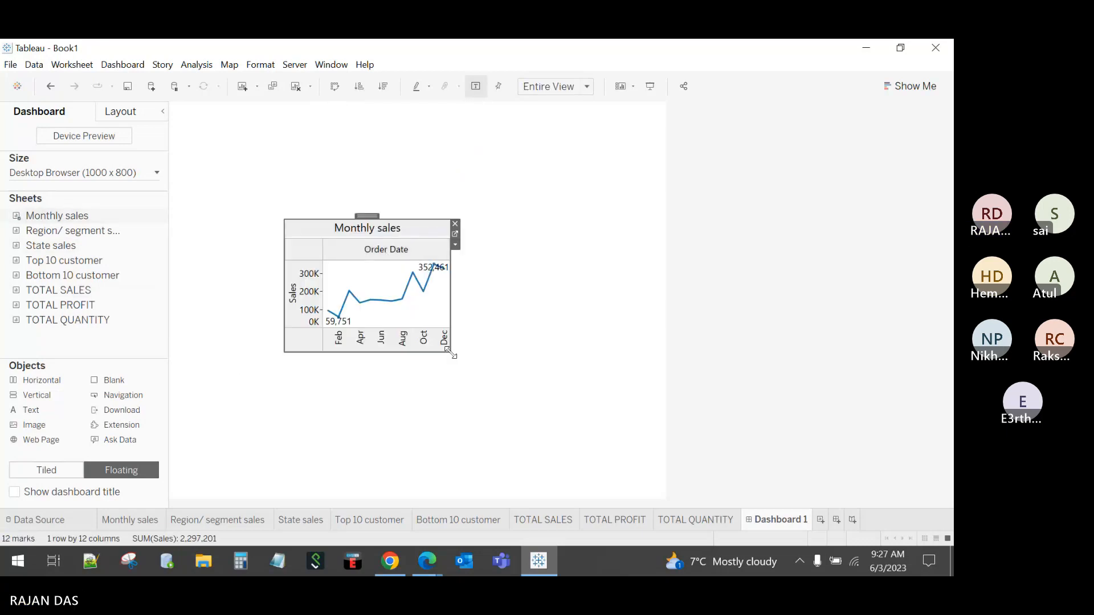
{"action": "left_click_drag", "start_coordinate": [451, 353], "coordinate": [580, 414]}
{"action": "left_click_drag", "start_coordinate": [432, 216], "coordinate": [389, 115]}
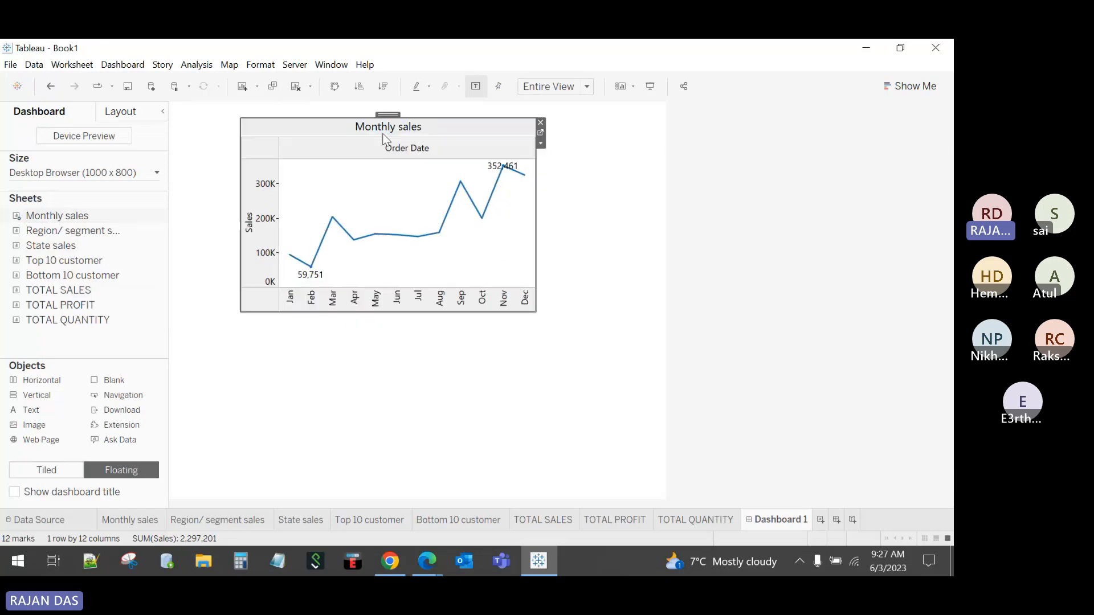
Step: Add Top 10 customer as a floating bar chart positioned to the right
{"action": "mouse_move", "coordinate": [115, 263]}
{"action": "left_click_drag", "start_coordinate": [115, 263], "coordinate": [312, 360]}
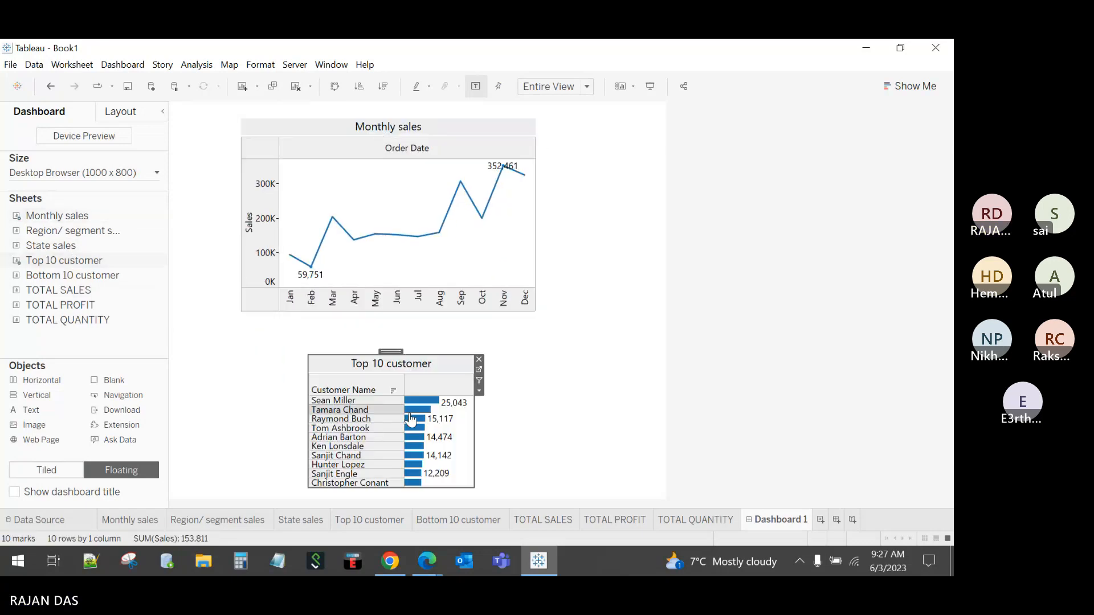
{"action": "left_click_drag", "start_coordinate": [390, 351], "coordinate": [553, 338]}
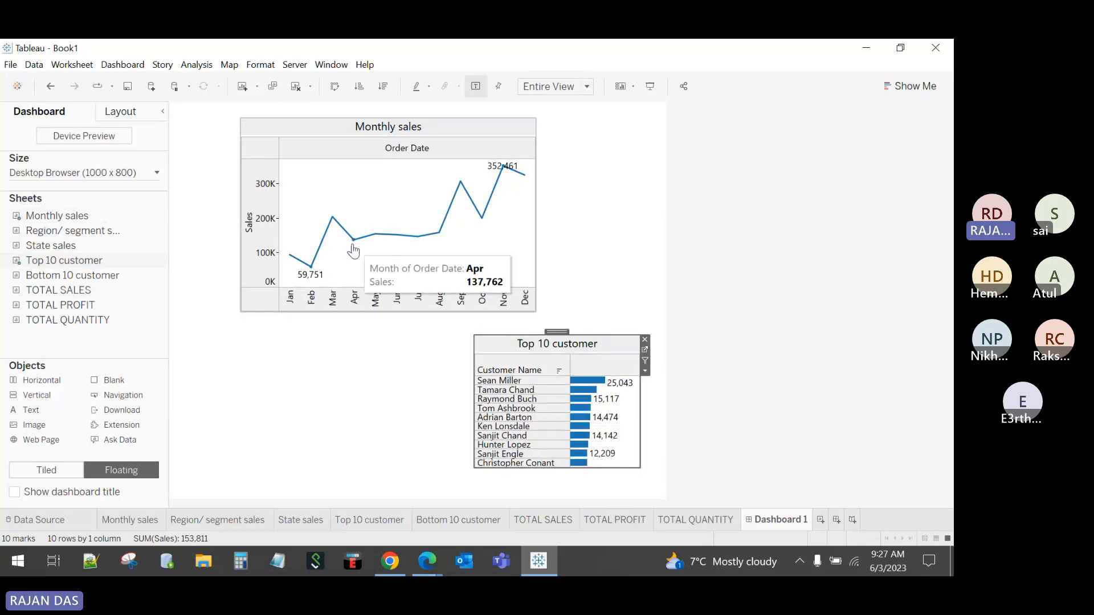
Step: Clear the dashboard, choose Tiled, add the State sales map, and remove its State legend
{"action": "left_click", "coordinate": [296, 86]}
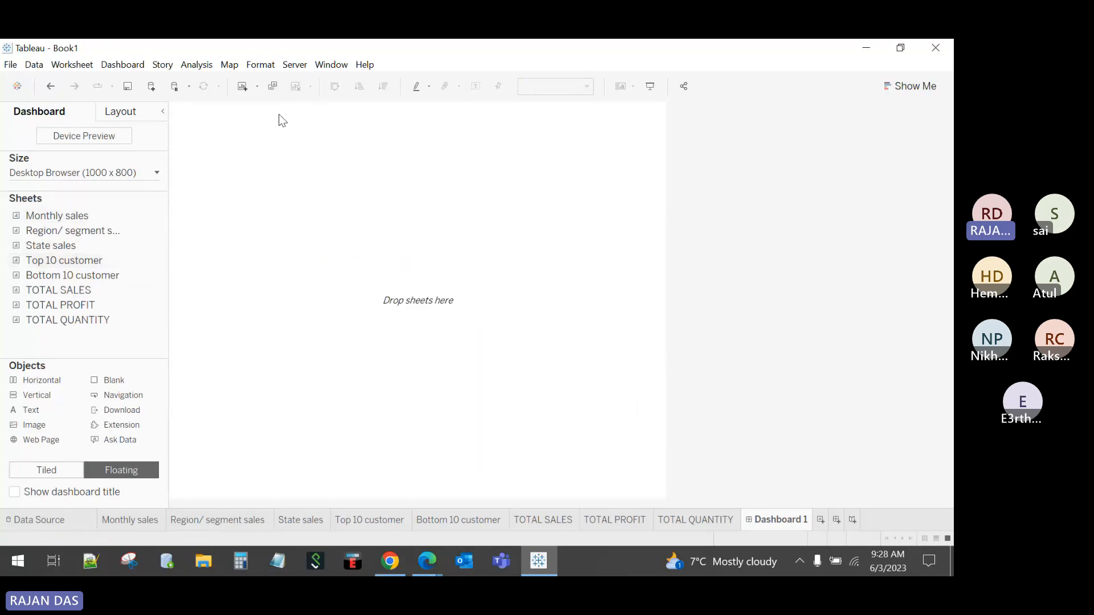
{"action": "left_click", "coordinate": [60, 473]}
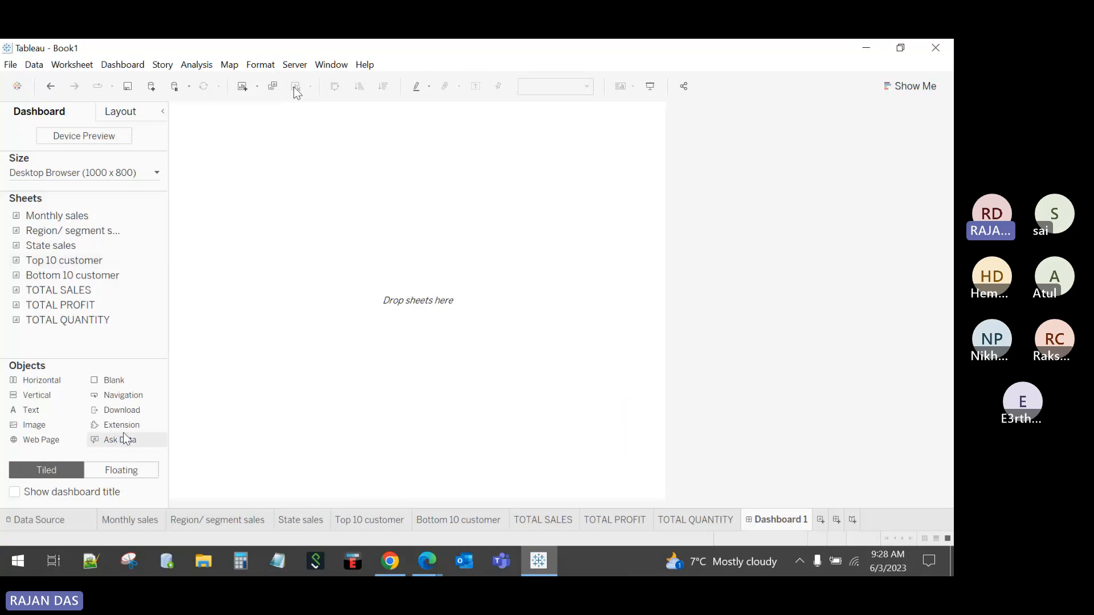
{"action": "double_click", "coordinate": [83, 219]}
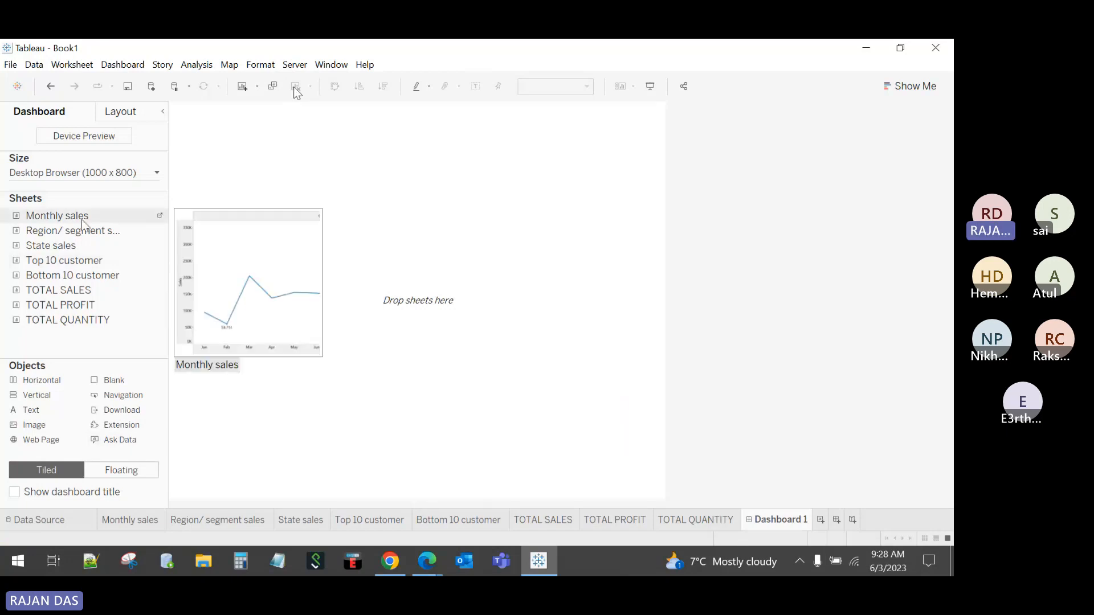
{"action": "left_click_drag", "start_coordinate": [73, 249], "coordinate": [379, 299]}
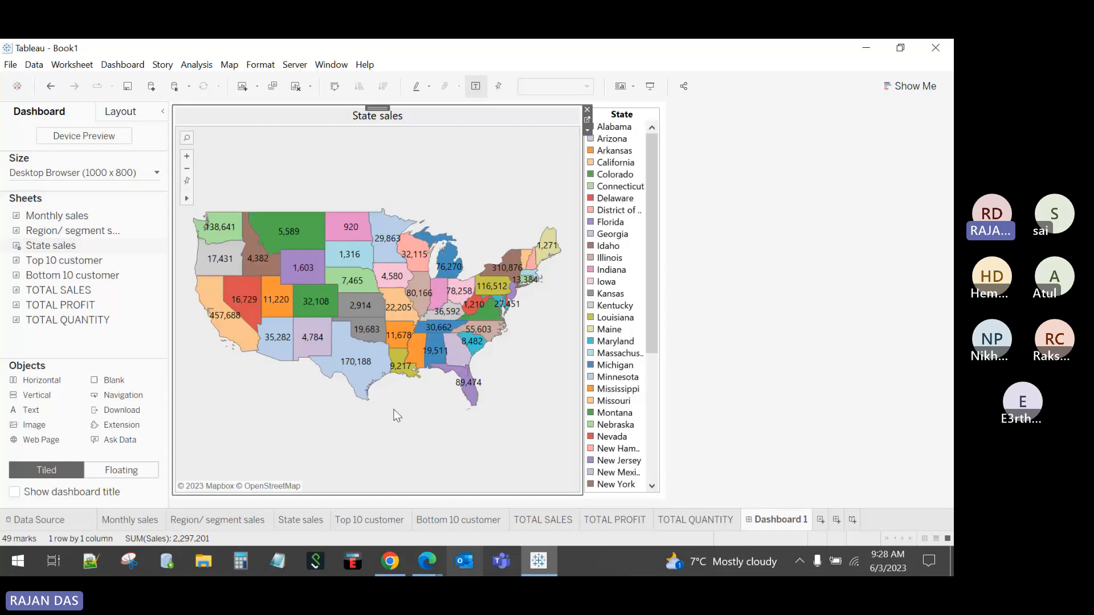
{"action": "left_click", "coordinate": [641, 117]}
{"action": "left_click", "coordinate": [666, 108]}
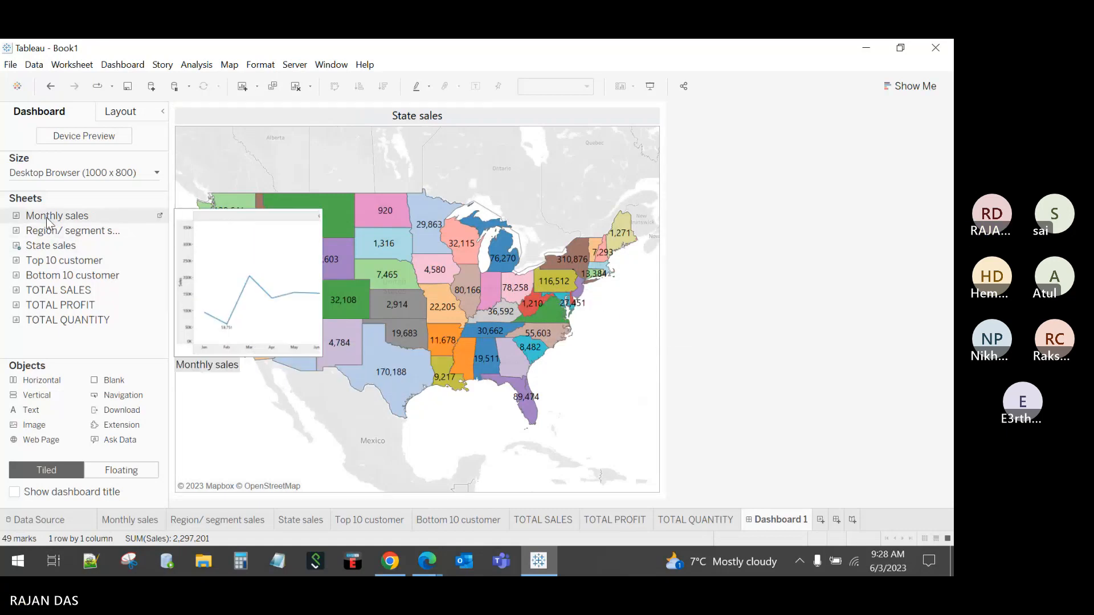
Step: Tile Monthly sales below the taller map and hide the Order Date column label
{"action": "left_click_drag", "start_coordinate": [46, 222], "coordinate": [461, 407]}
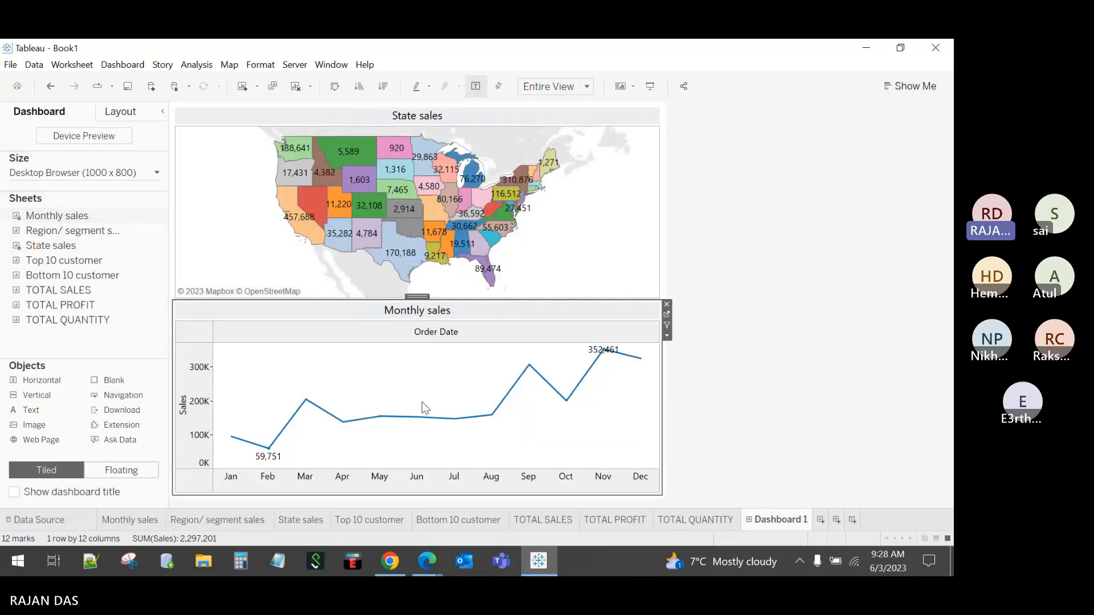
{"action": "left_click_drag", "start_coordinate": [460, 301], "coordinate": [448, 341]}
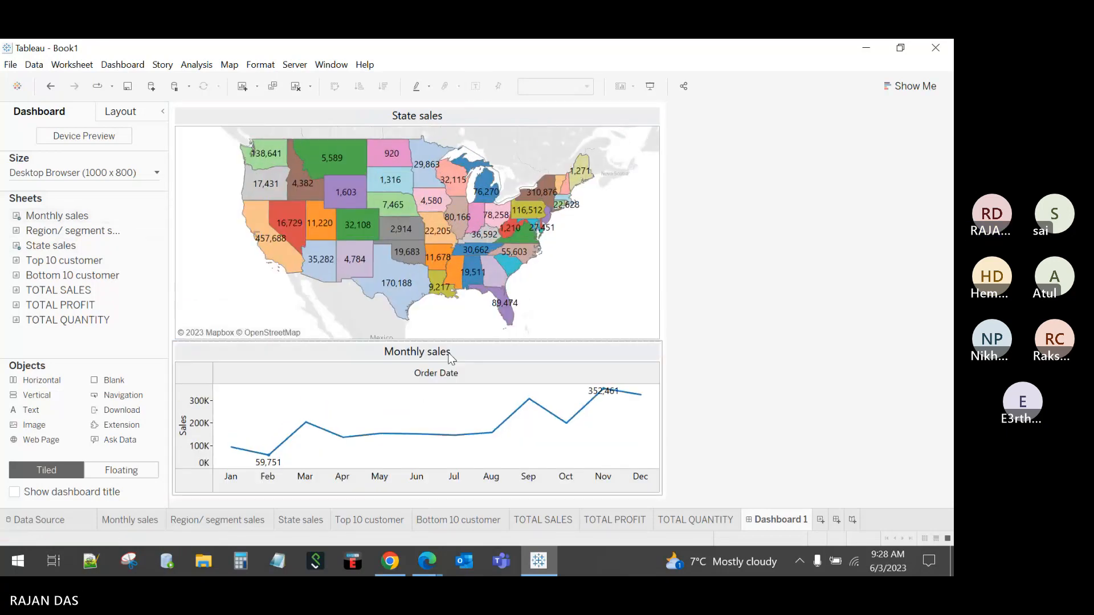
{"action": "right_click", "coordinate": [440, 371]}
{"action": "left_click", "coordinate": [490, 429]}
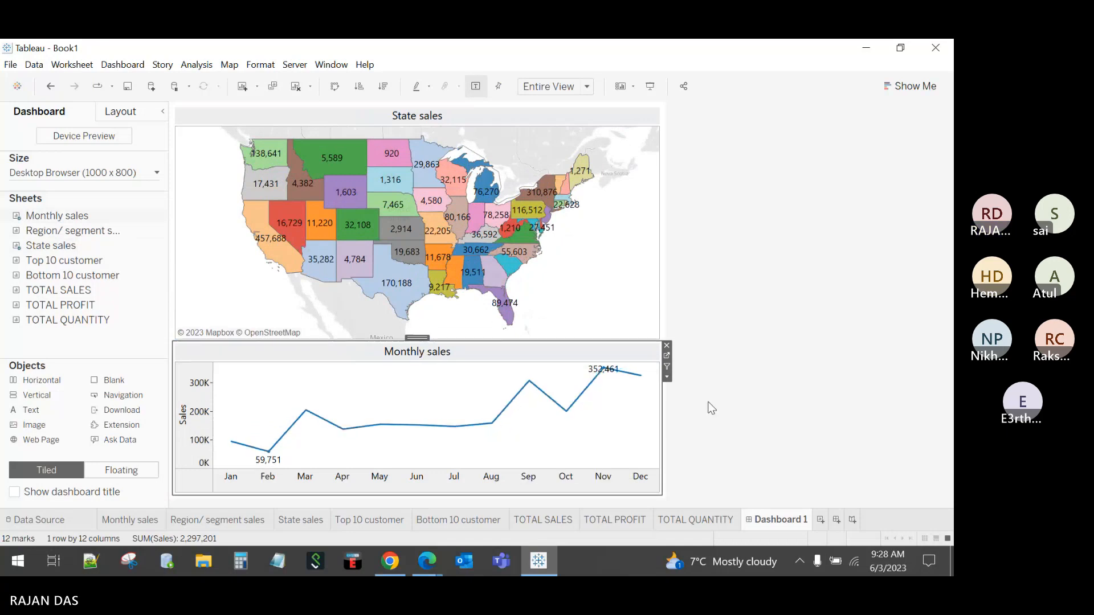
{"action": "left_click_drag", "start_coordinate": [473, 341], "coordinate": [473, 353]}
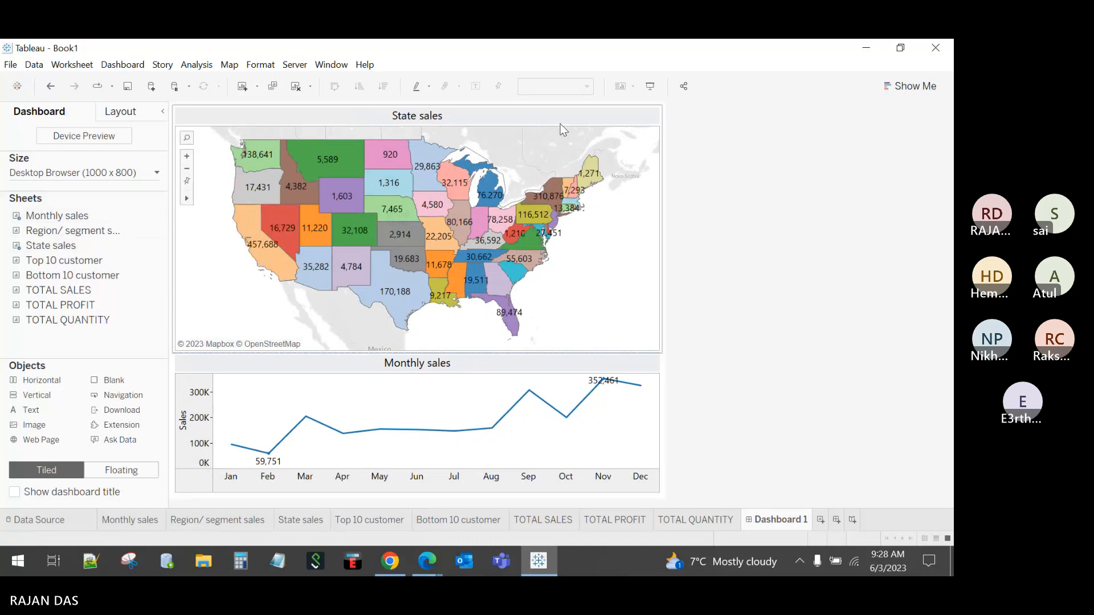
{"action": "left_click", "coordinate": [649, 86]}
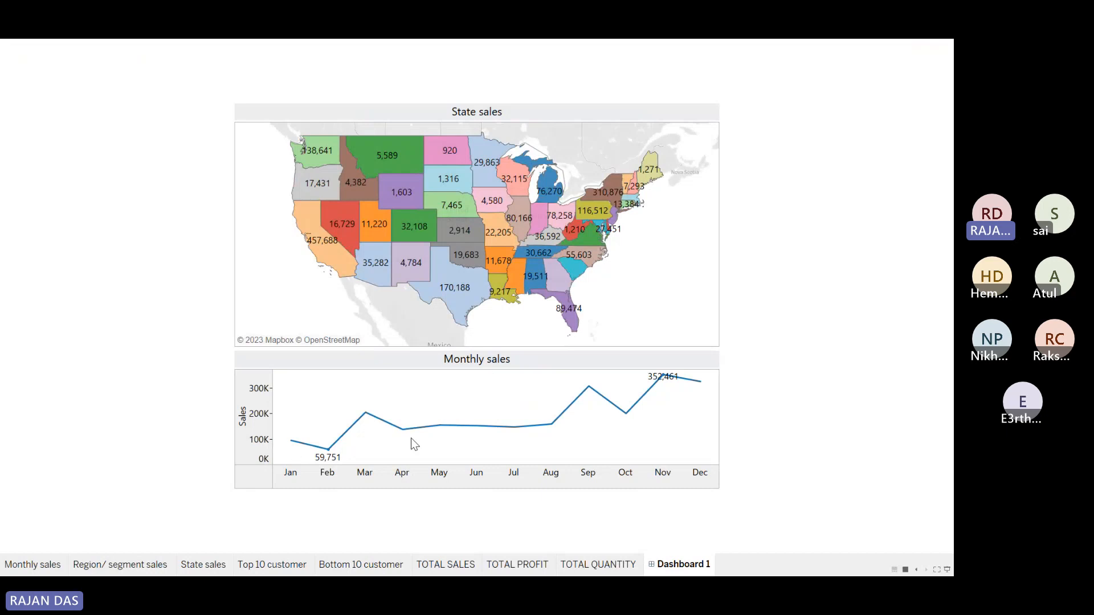
{"action": "mouse_move", "coordinate": [688, 382]}
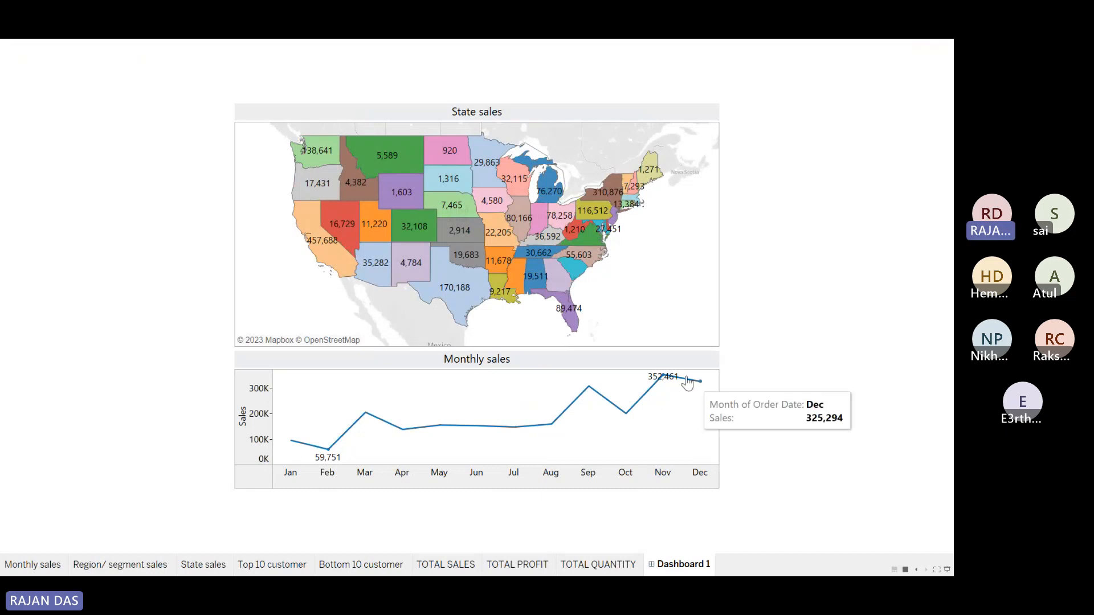
{"action": "key", "text": "Escape"}
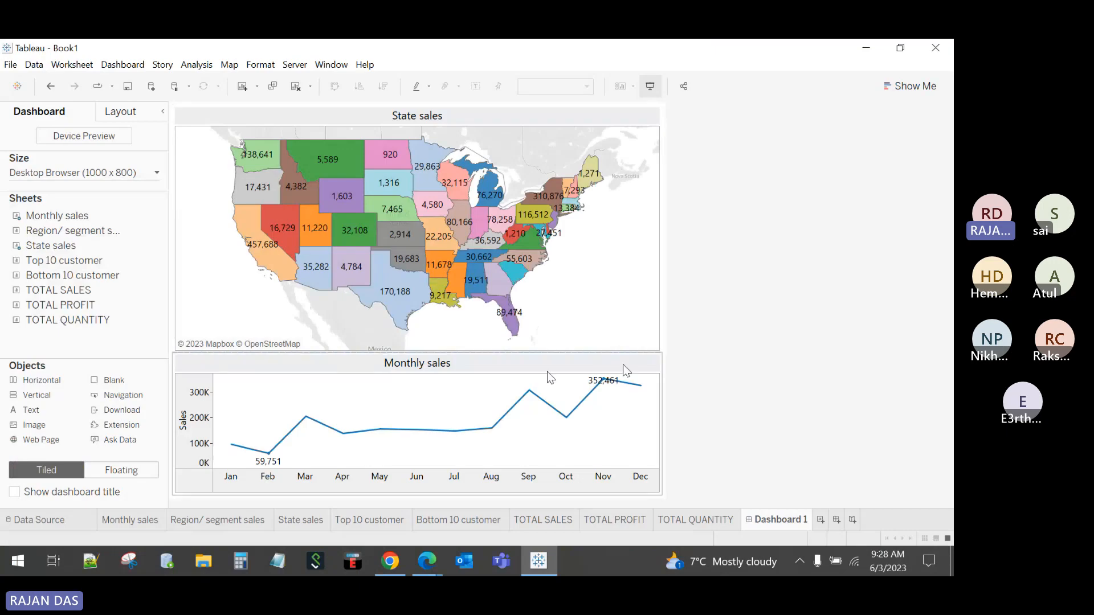
{"action": "left_click", "coordinate": [650, 86]}
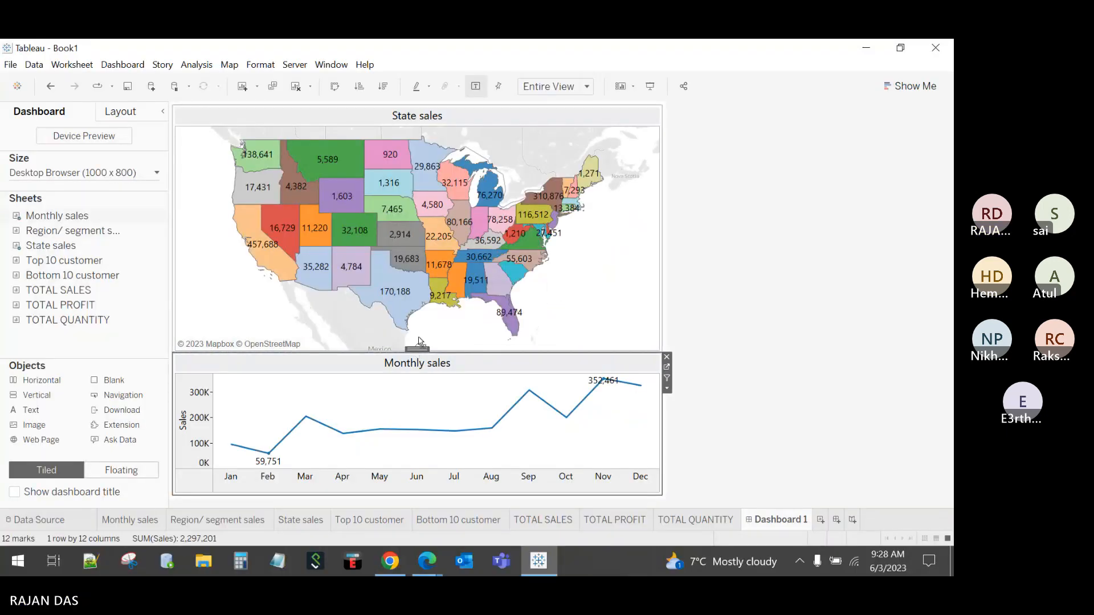
Step: Move Monthly sales above the State sales map, hide the map's title, and adjust heights
{"action": "left_click_drag", "start_coordinate": [419, 342], "coordinate": [429, 259]}
{"action": "right_click", "coordinate": [425, 271]}
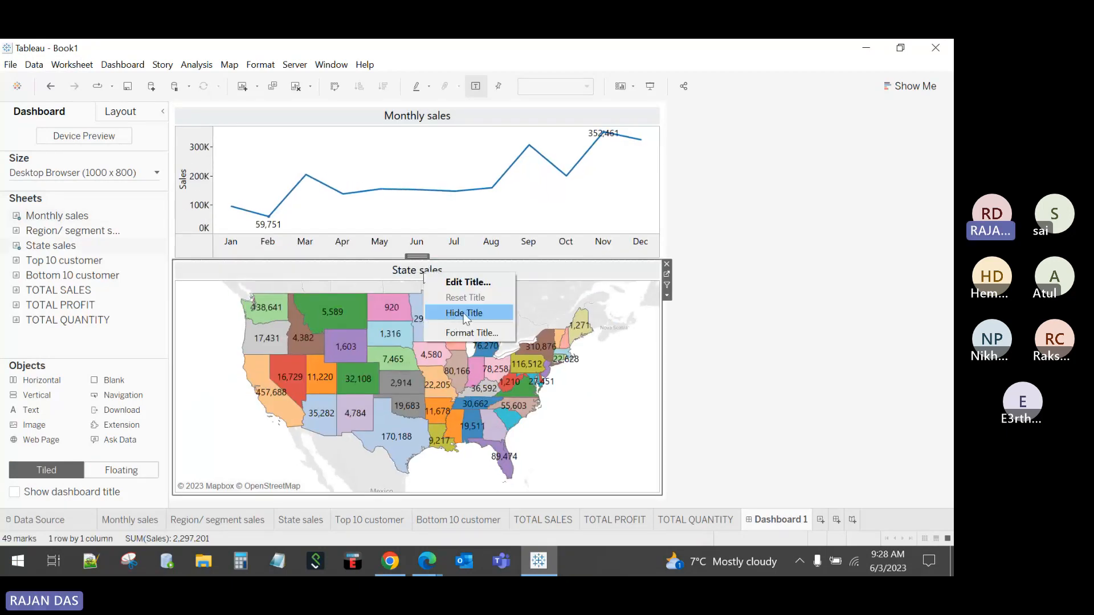
{"action": "left_click", "coordinate": [464, 313]}
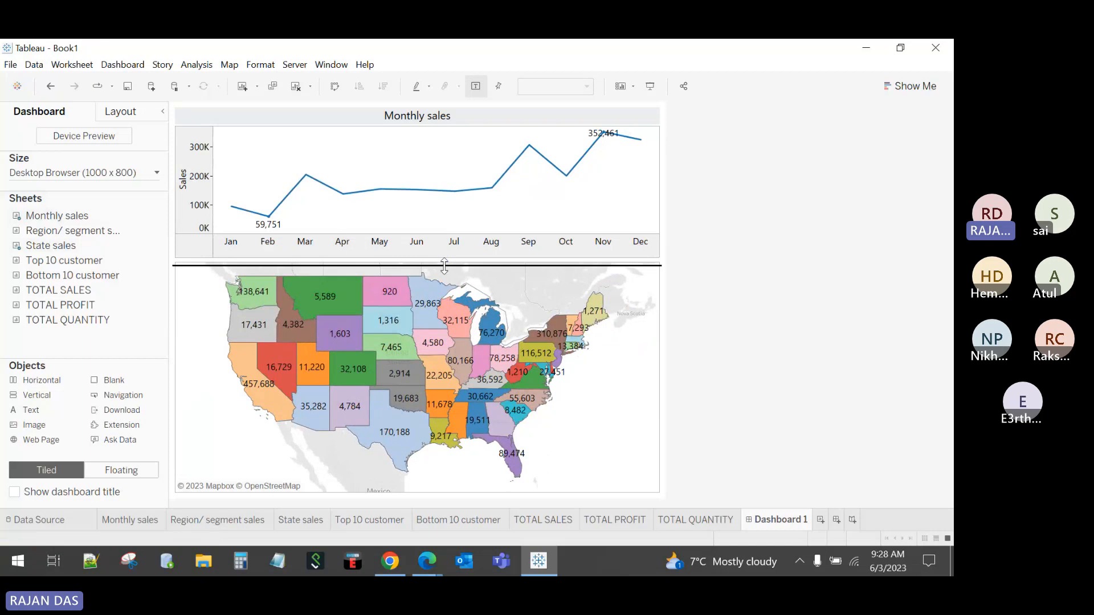
{"action": "left_click_drag", "start_coordinate": [445, 266], "coordinate": [444, 275]}
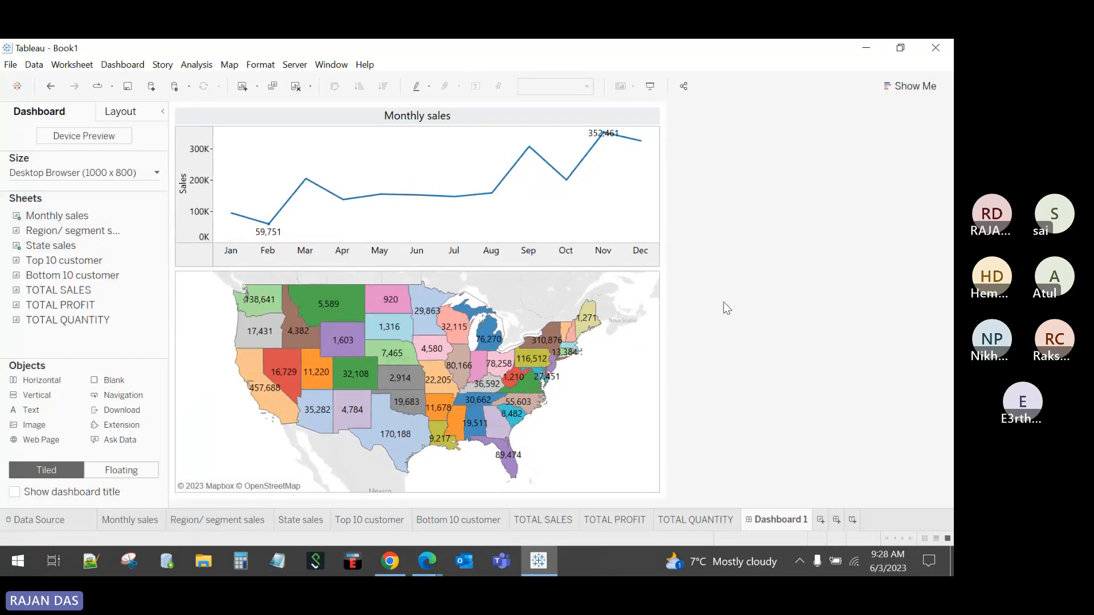
Step: Show a dashboard title reading STATE SALES ANALYSIS, left-aligned
{"action": "left_click", "coordinate": [14, 492]}
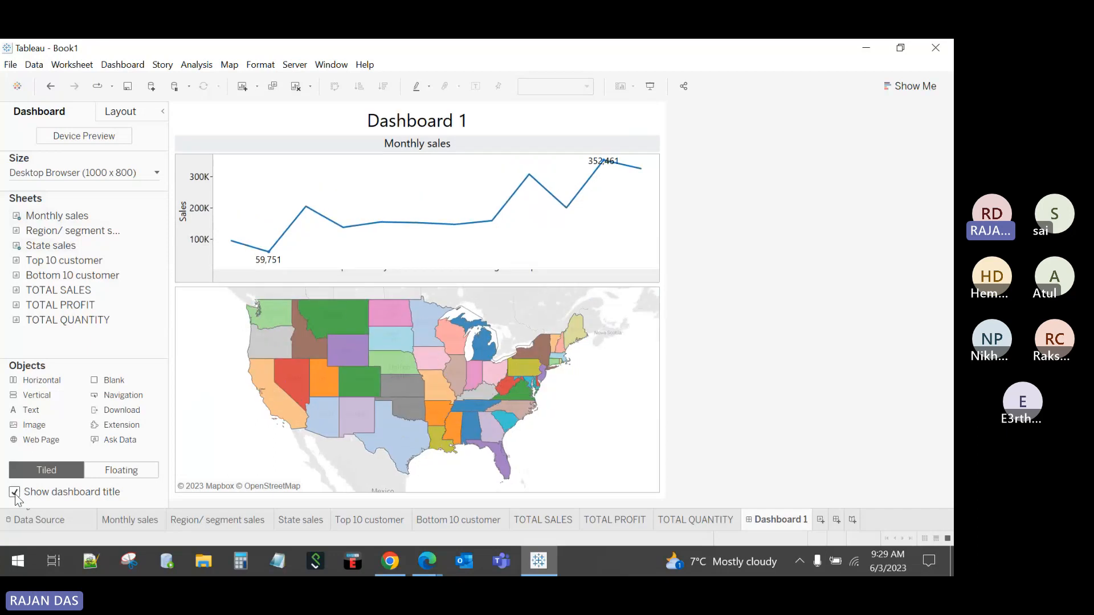
{"action": "double_click", "coordinate": [456, 121]}
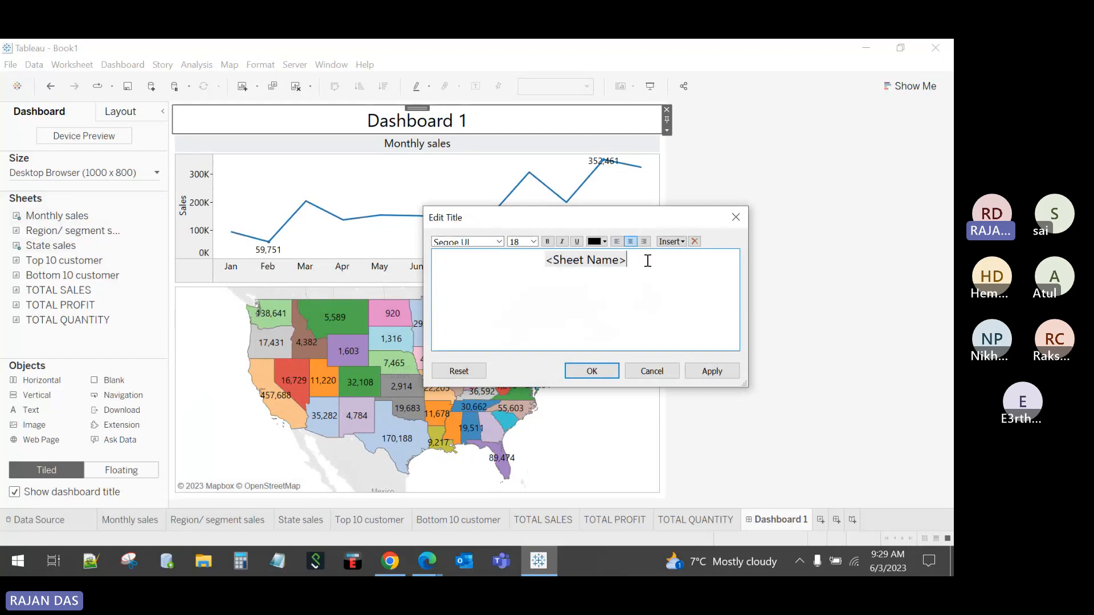
{"action": "left_click_drag", "start_coordinate": [648, 260], "coordinate": [511, 258]}
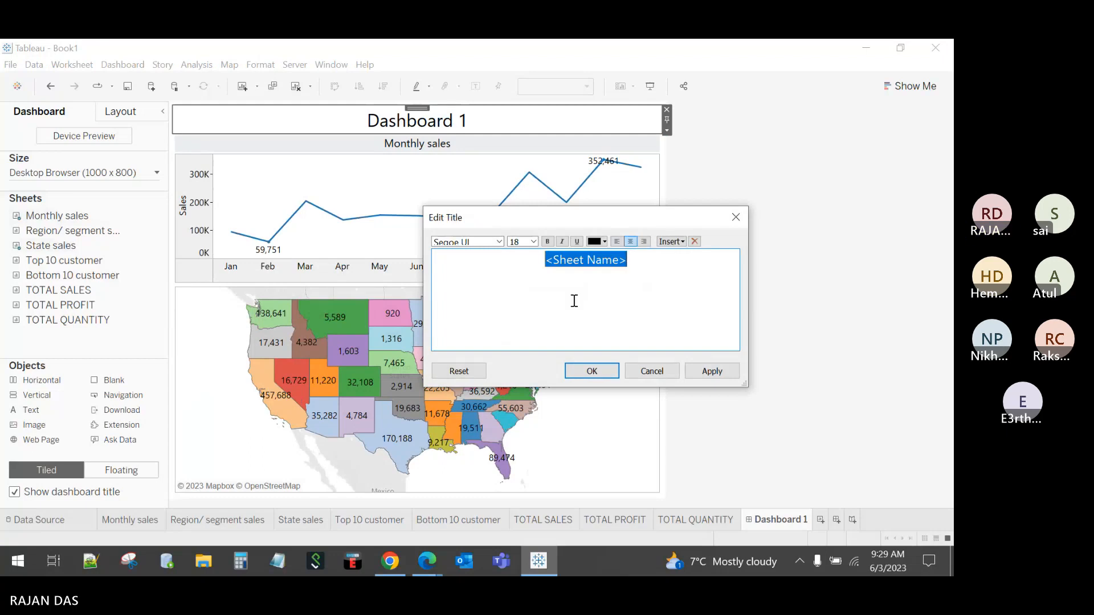
{"action": "type", "text": "STATE SAL"}
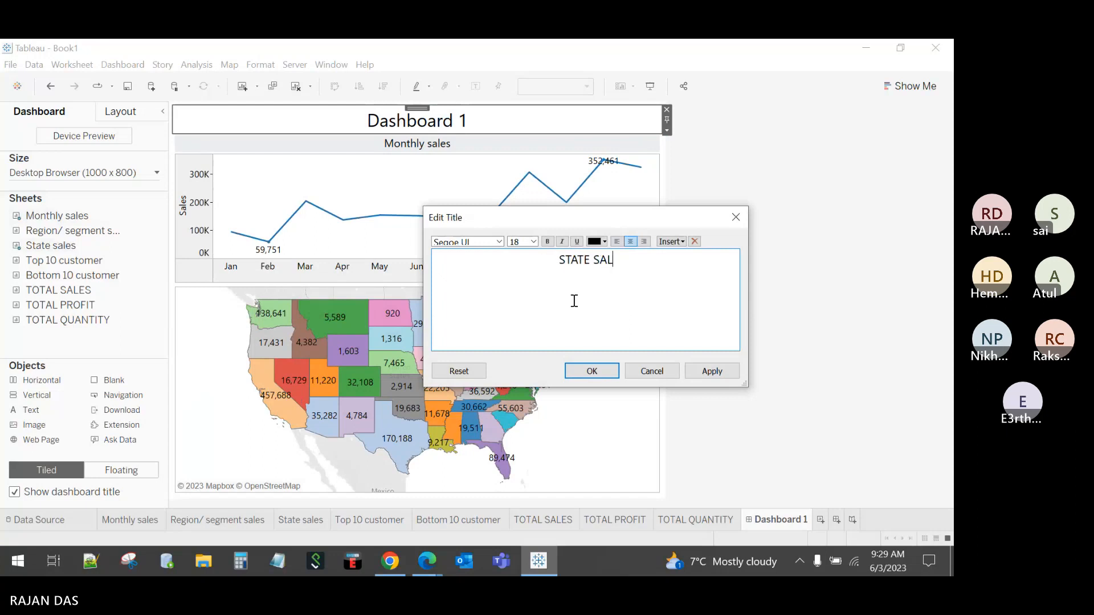
{"action": "type", "text": "ES ANAL"}
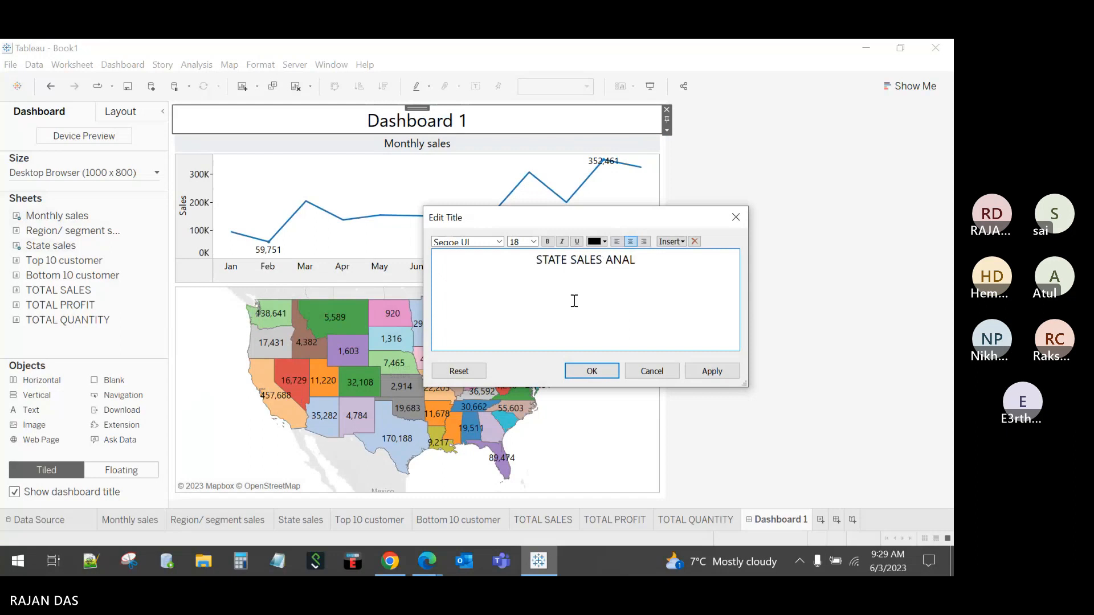
{"action": "type", "text": "YSIS"}
{"action": "left_click_drag", "start_coordinate": [647, 262], "coordinate": [528, 263]}
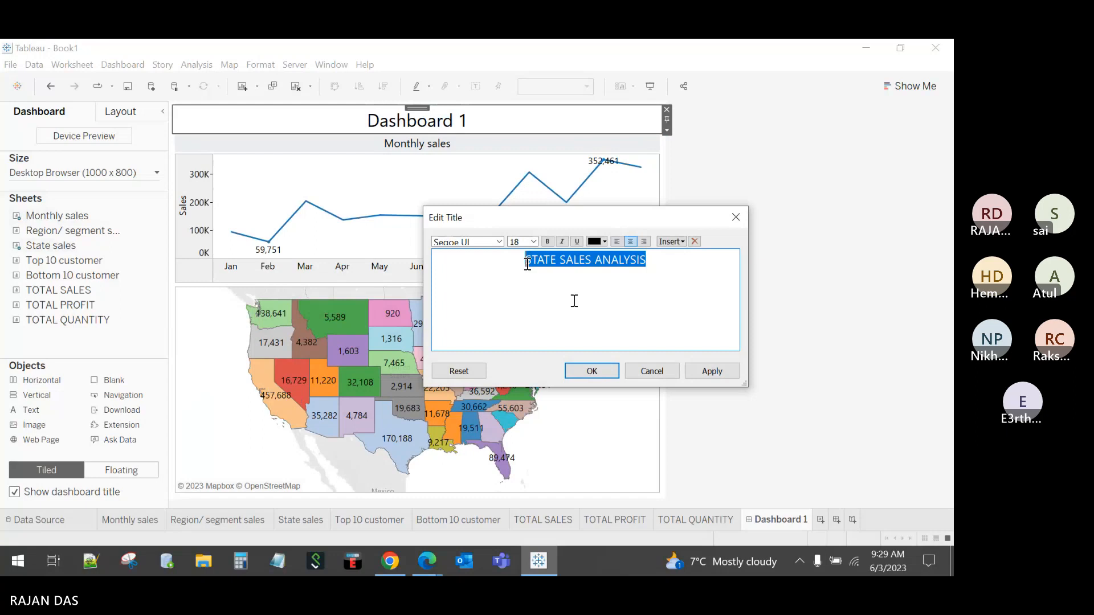
{"action": "left_click", "coordinate": [617, 242]}
{"action": "left_click", "coordinate": [593, 371]}
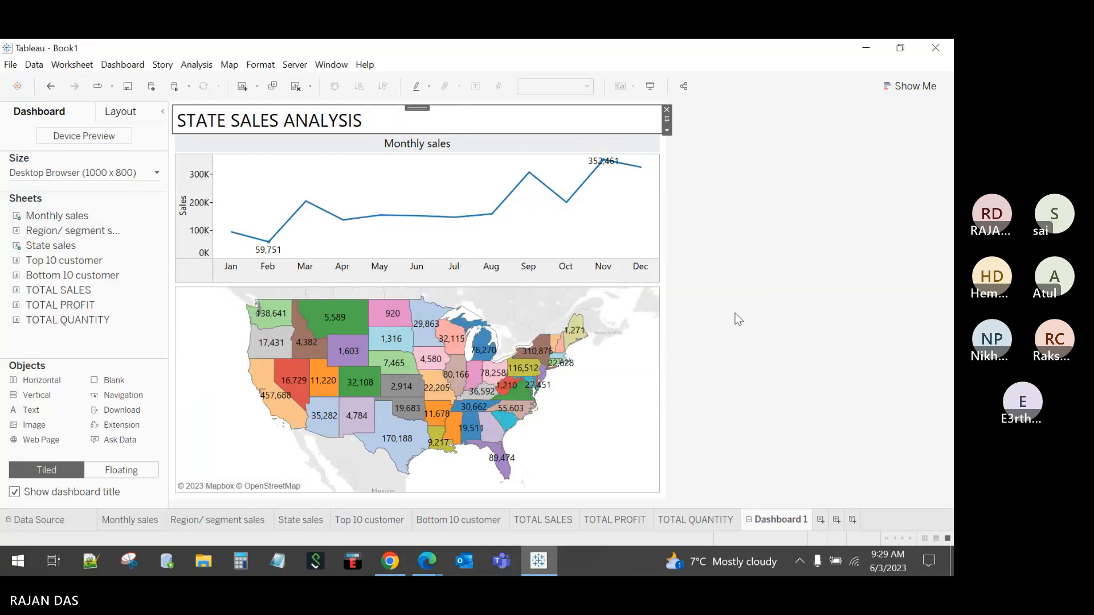
{"action": "left_click", "coordinate": [736, 313]}
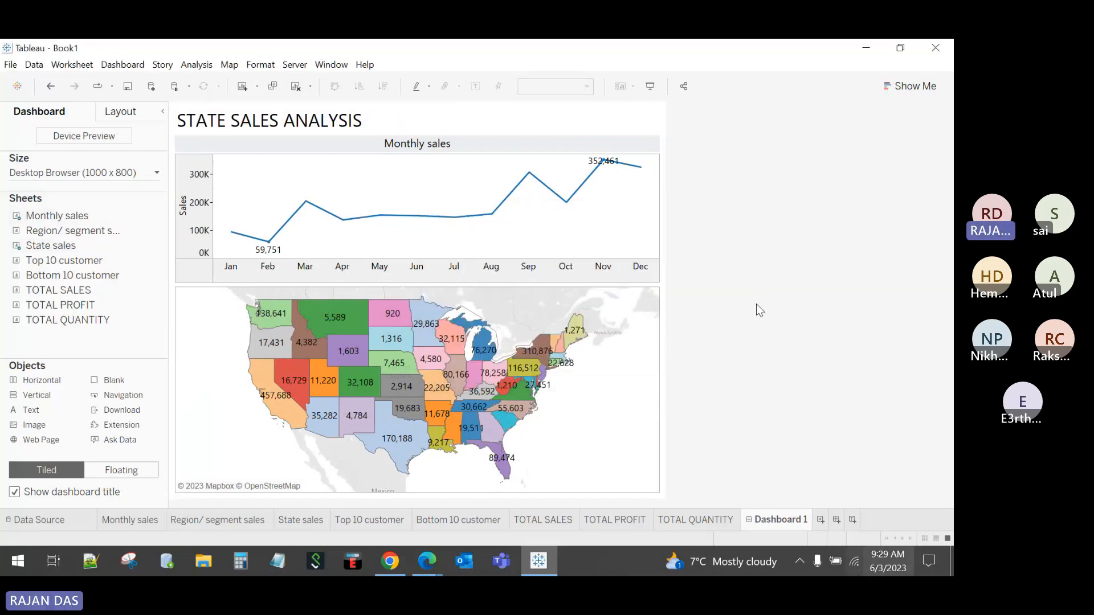
Step: Reduce the dashboard title font size to 15
{"action": "left_click", "coordinate": [590, 108]}
{"action": "double_click", "coordinate": [590, 108]}
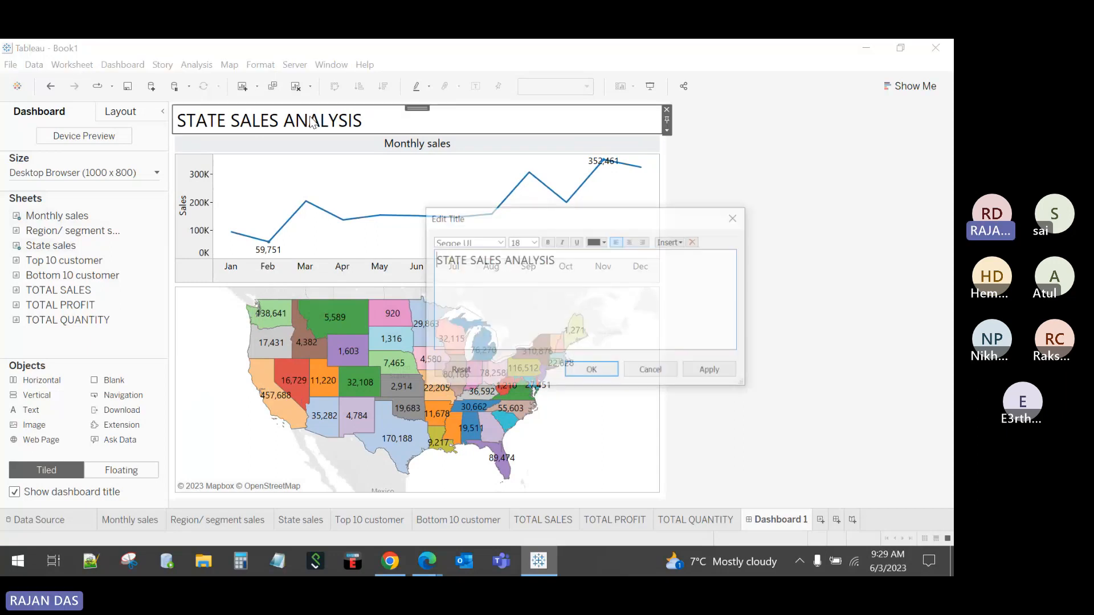
{"action": "left_click_drag", "start_coordinate": [571, 258], "coordinate": [417, 251]}
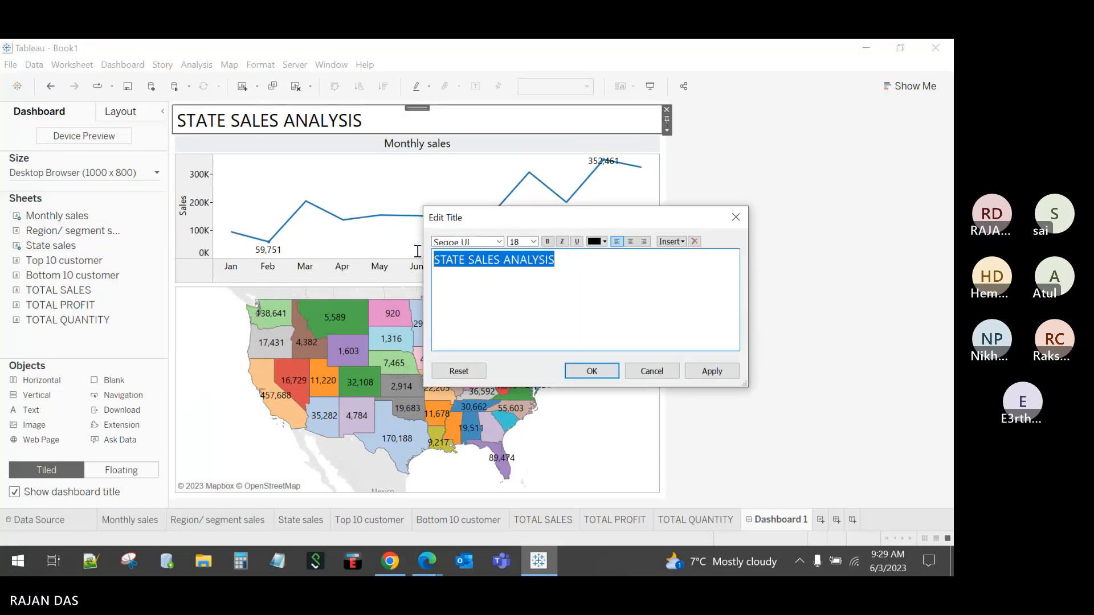
{"action": "left_click", "coordinate": [534, 247]}
{"action": "left_click", "coordinate": [519, 302]}
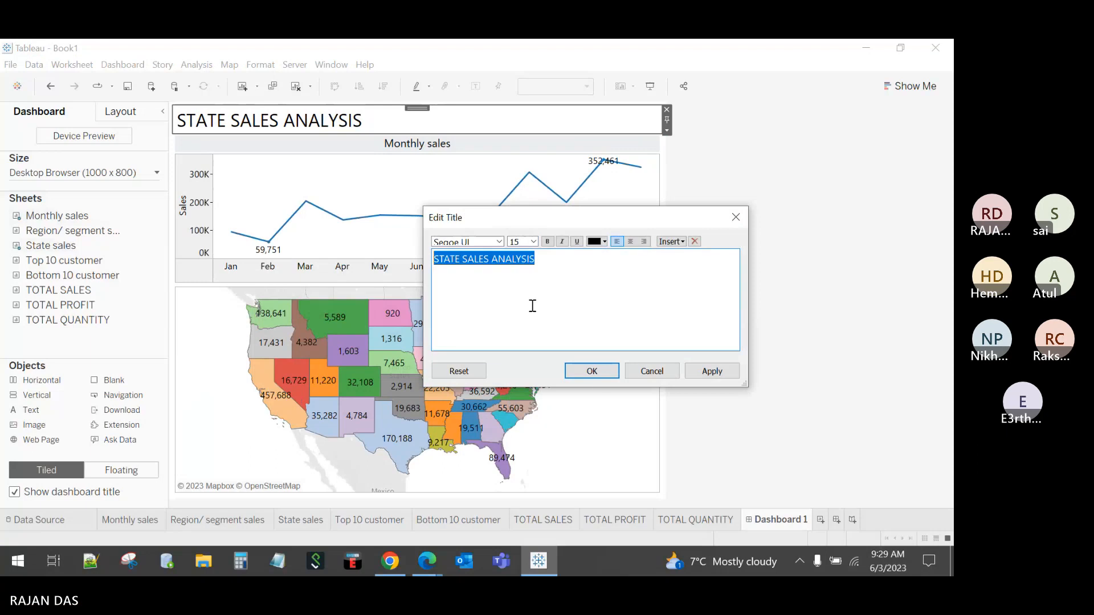
{"action": "left_click", "coordinate": [592, 371]}
{"action": "left_click", "coordinate": [738, 274]}
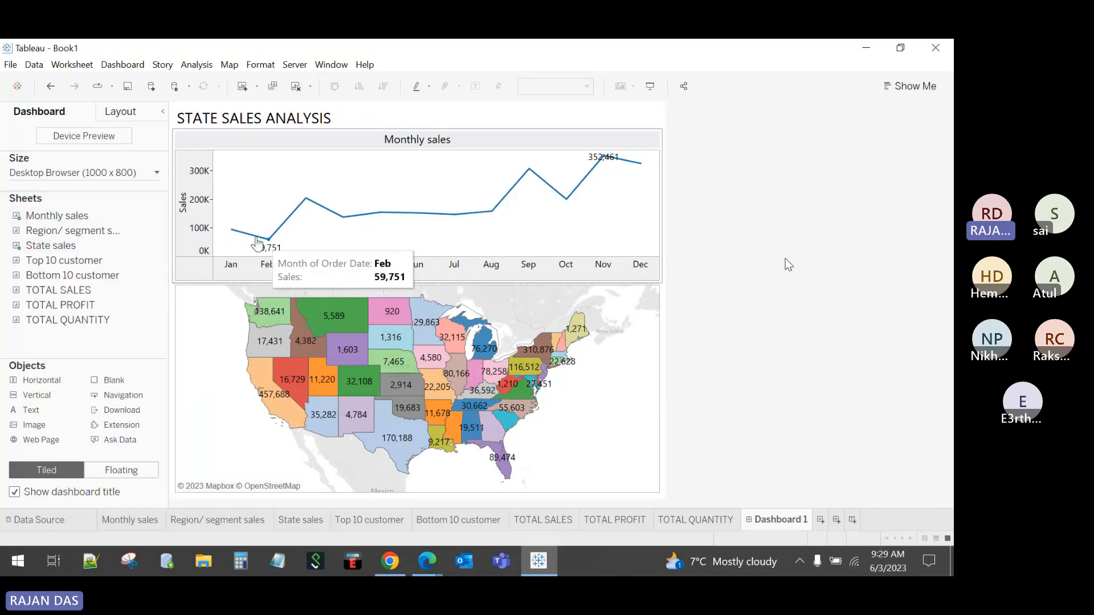
Step: Narrow the Sales axis area of the Monthly sales chart
{"action": "left_click", "coordinate": [207, 215]}
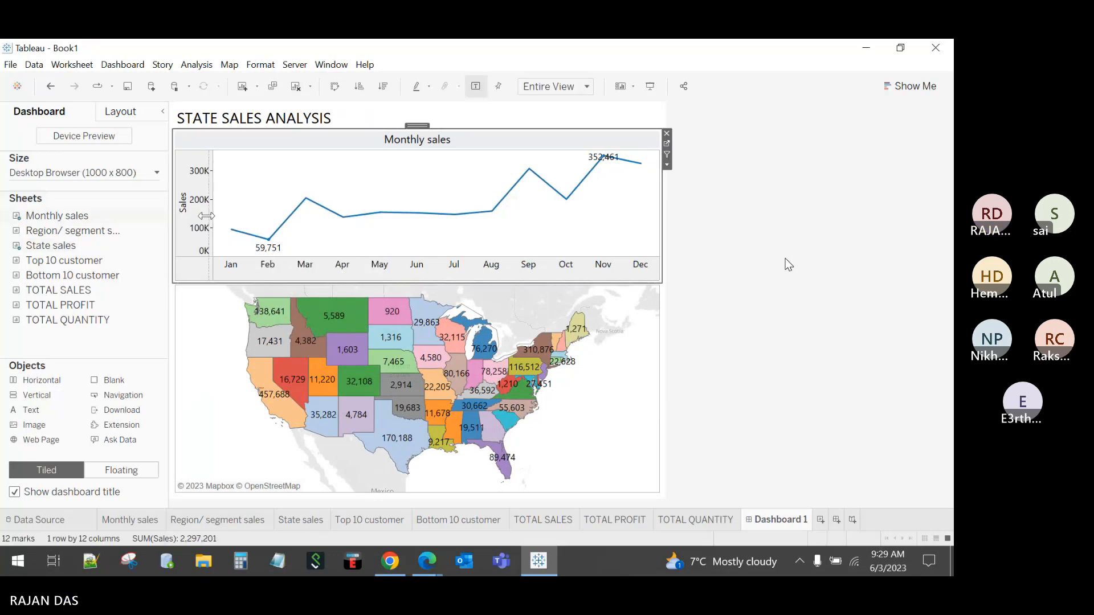
{"action": "left_click_drag", "start_coordinate": [206, 215], "coordinate": [211, 220]}
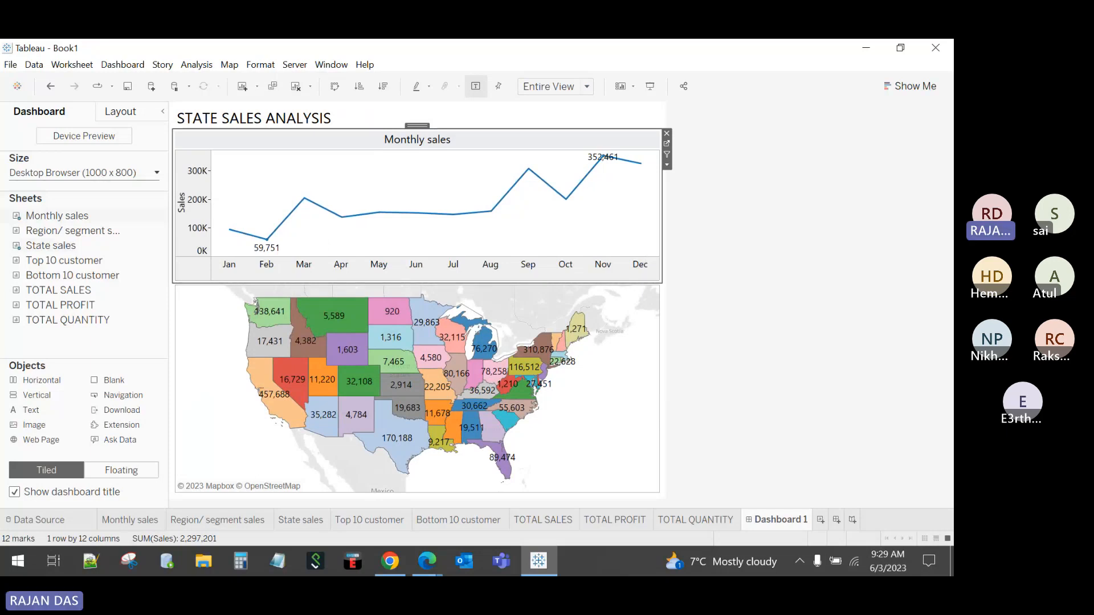
{"action": "left_click", "coordinate": [719, 246]}
Step: Add TOTAL SALES and the Region/ segment sales chart beside the map, then clear the dashboard
{"action": "double_click", "coordinate": [62, 285]}
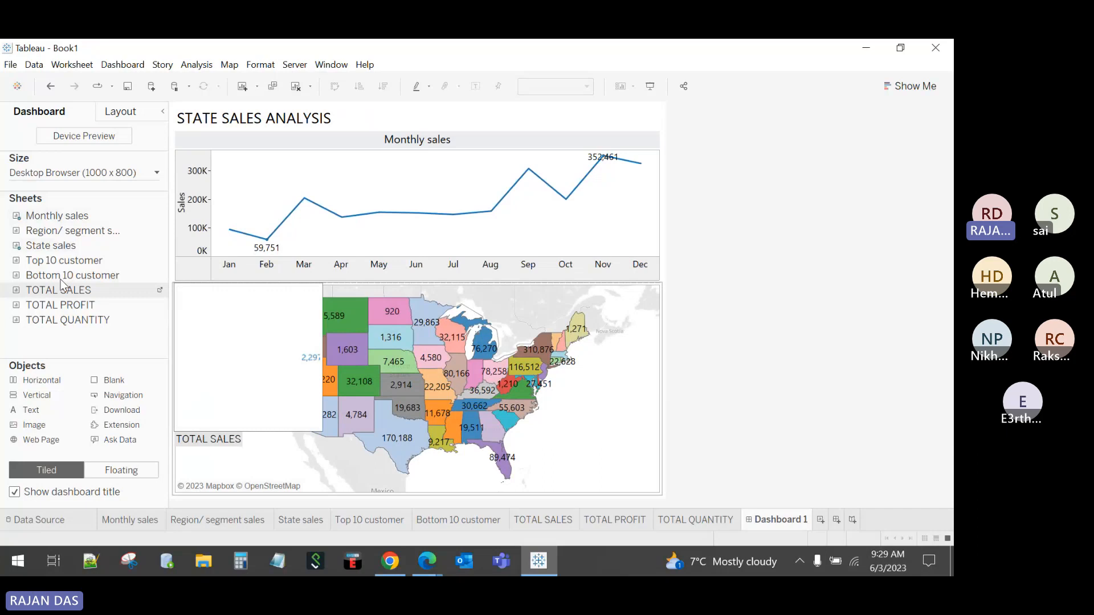
{"action": "double_click", "coordinate": [49, 233]}
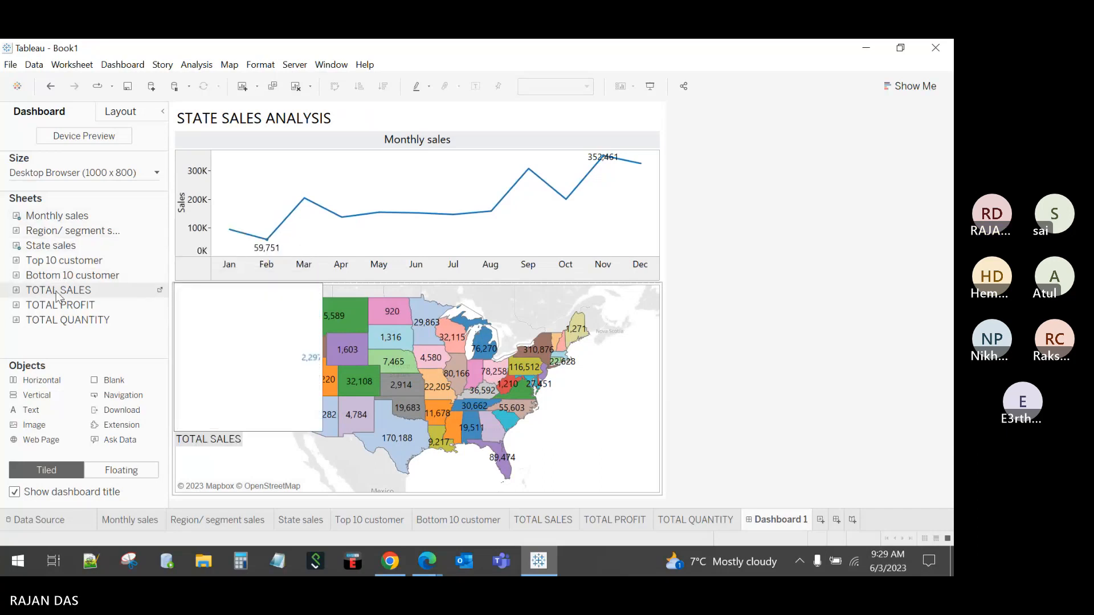
{"action": "left_click_drag", "start_coordinate": [57, 231], "coordinate": [591, 473]}
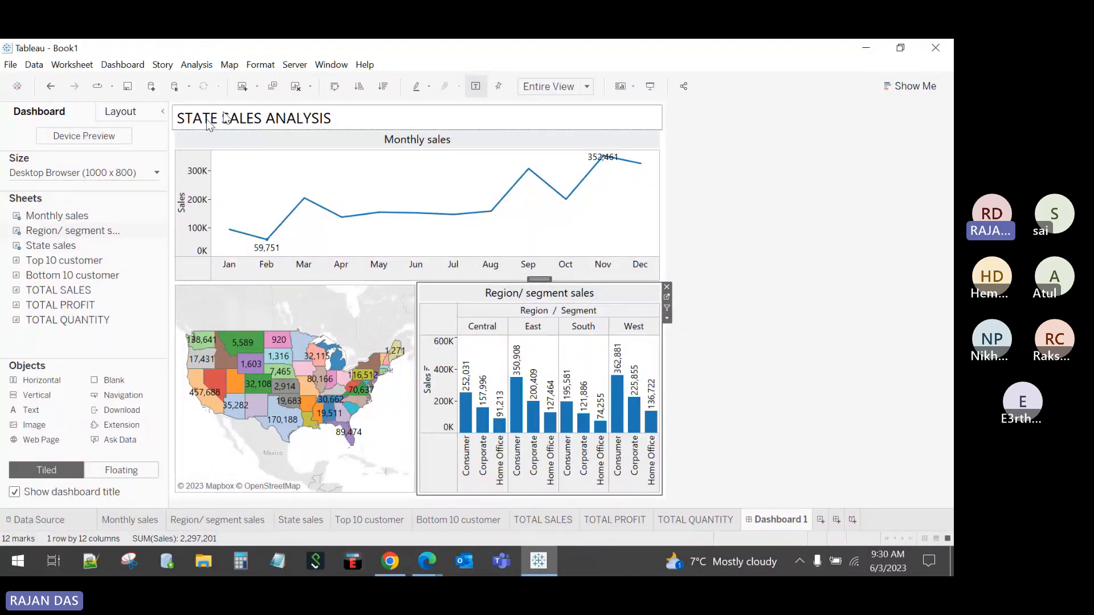
{"action": "left_click", "coordinate": [295, 88]}
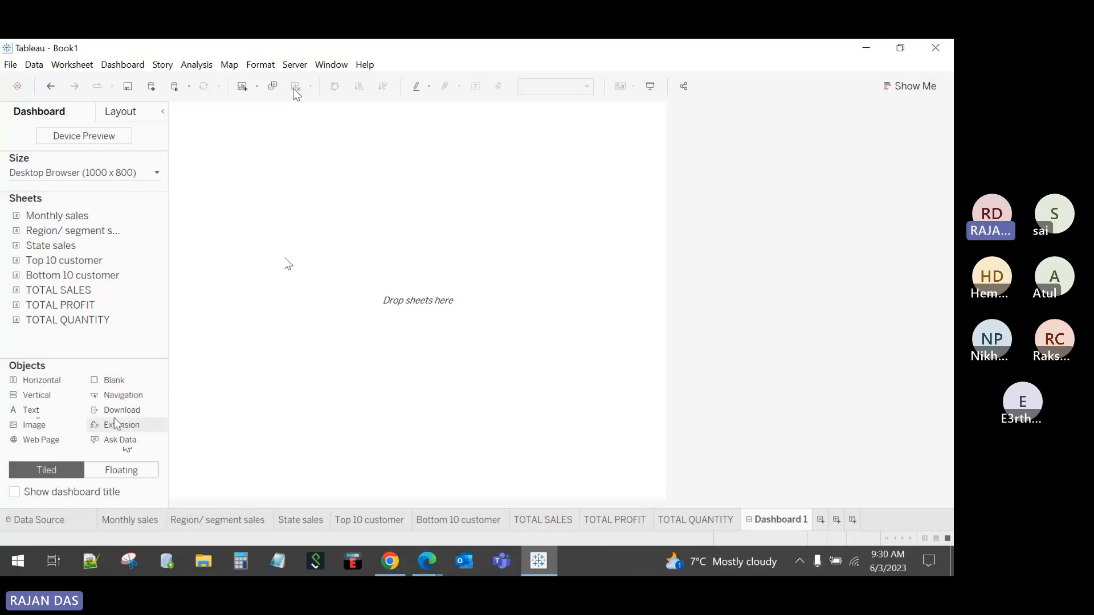
Step: Add horizontal and vertical layout containers, then clear them off the dashboard
{"action": "left_click_drag", "start_coordinate": [289, 264], "coordinate": [323, 374]}
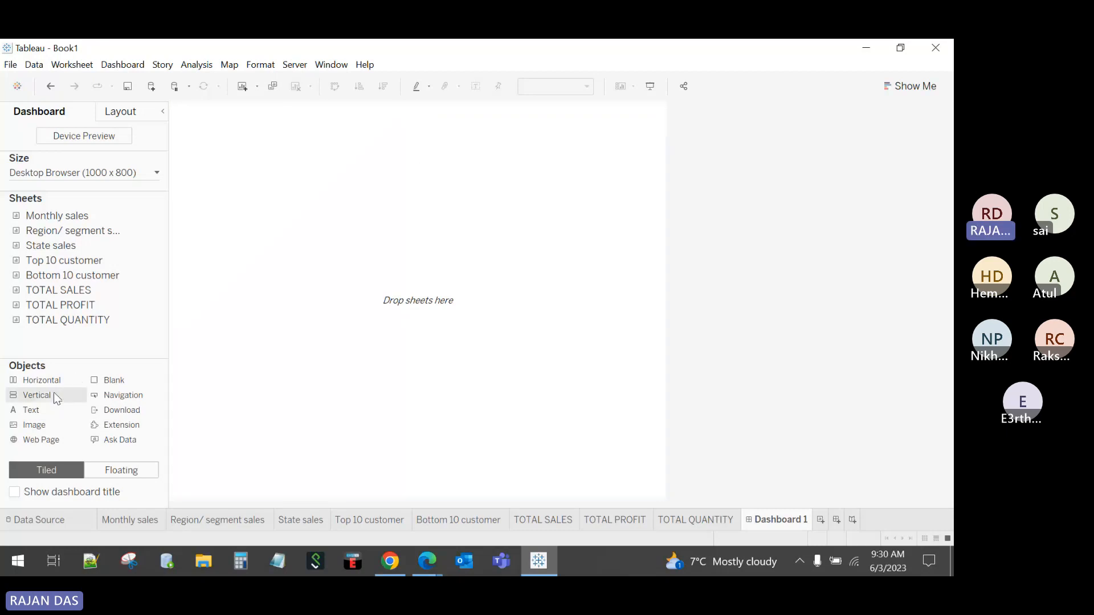
{"action": "left_click_drag", "start_coordinate": [45, 395], "coordinate": [380, 311]}
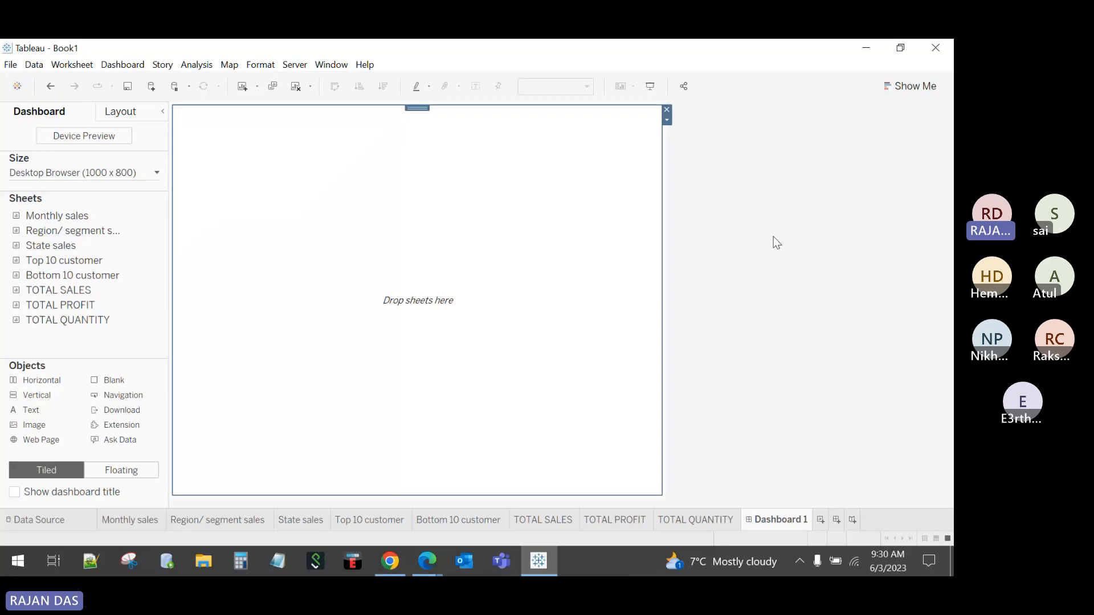
{"action": "left_click", "coordinate": [300, 87]}
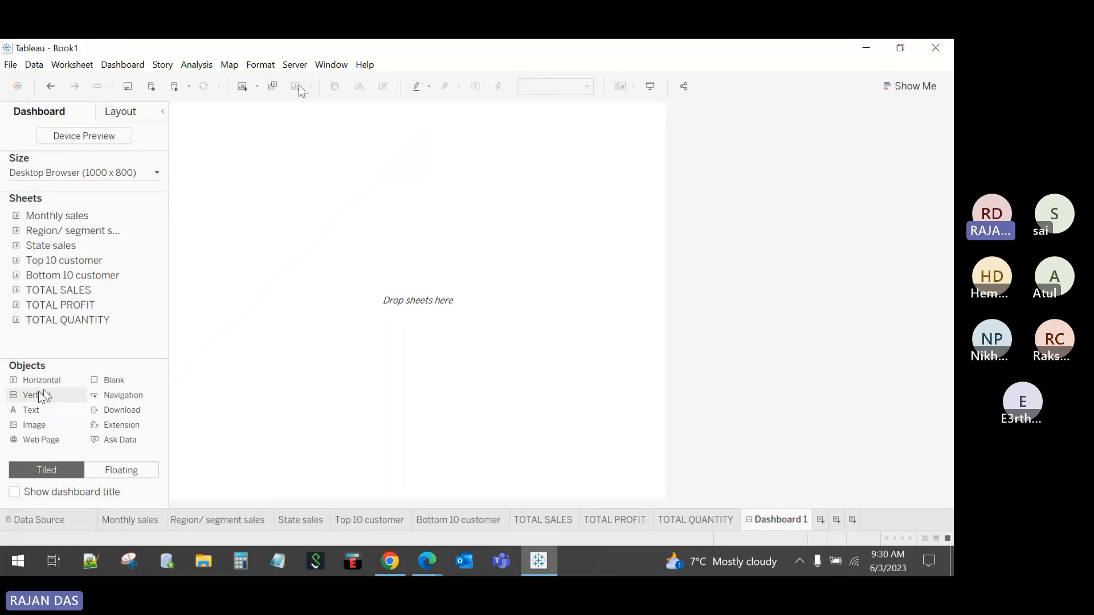
Step: Add a text object to the dashboard and cancel it without entering text
{"action": "left_click_drag", "start_coordinate": [34, 410], "coordinate": [320, 180]}
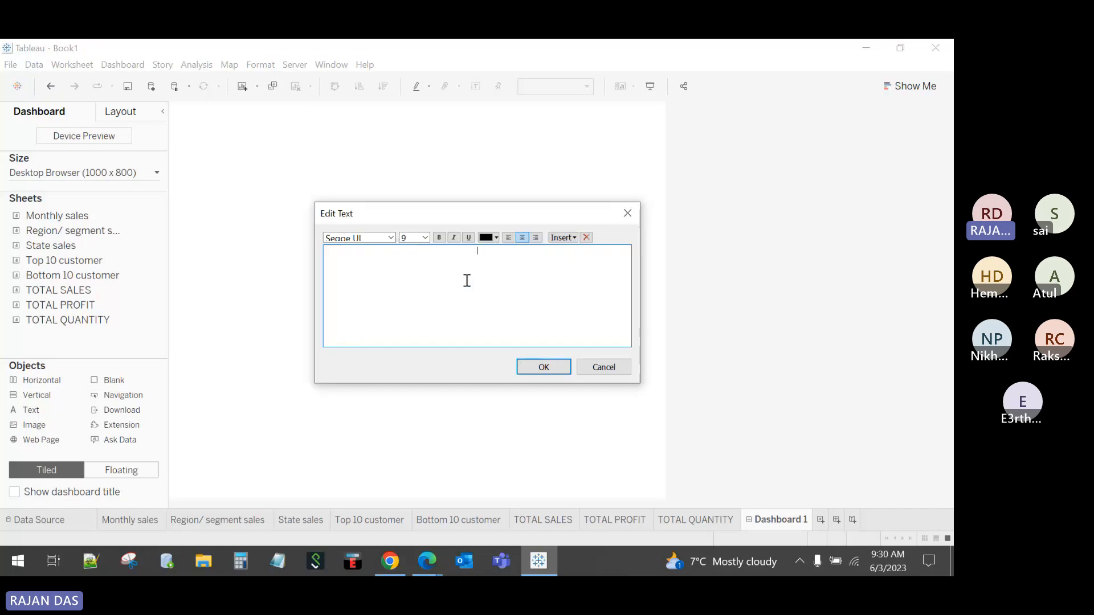
{"action": "type", "text": "aaaa"}
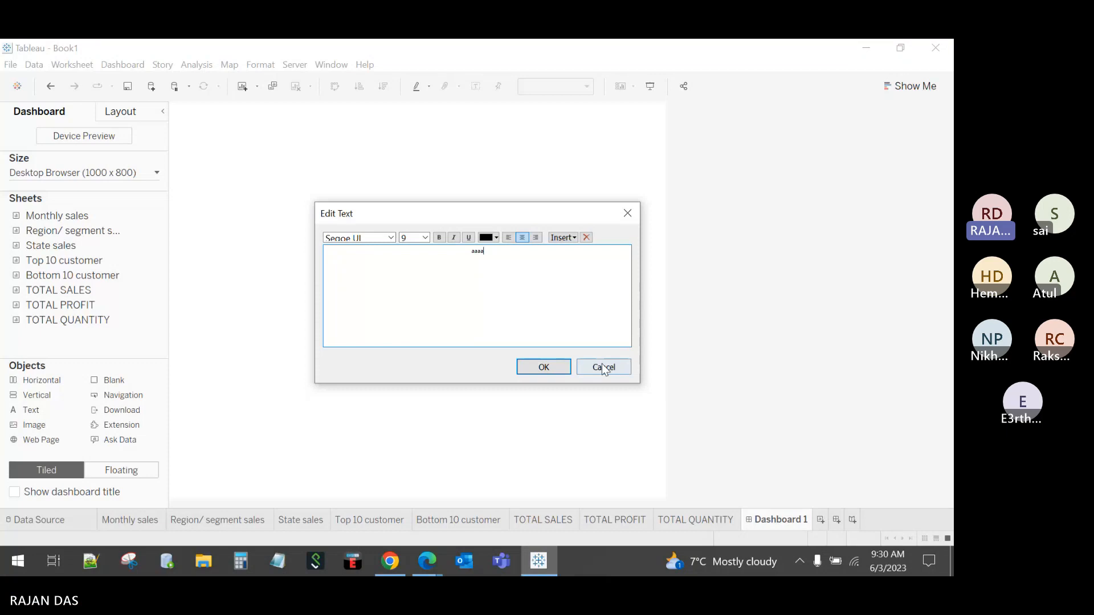
{"action": "left_click", "coordinate": [604, 367]}
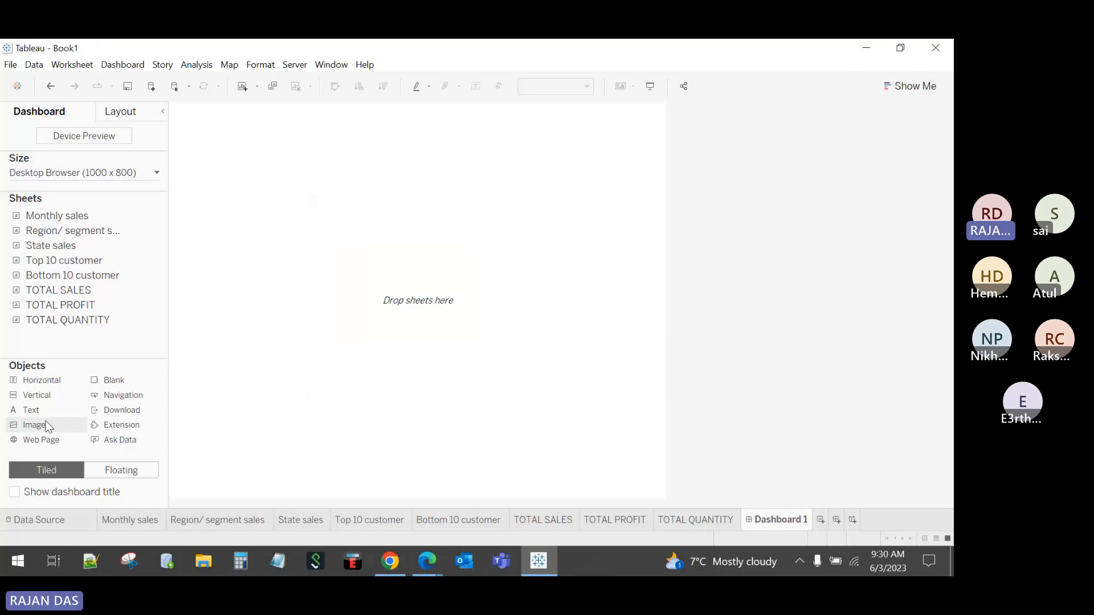
Step: Add an image object, switch between web-address and file options, then remove it
{"action": "left_click_drag", "start_coordinate": [43, 427], "coordinate": [371, 255]}
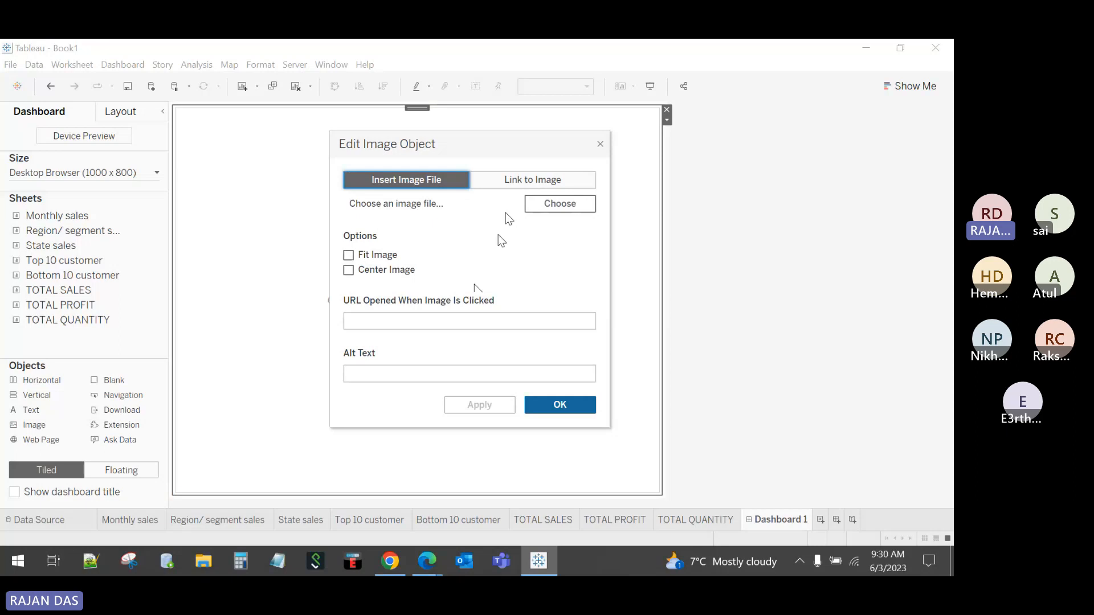
{"action": "left_click", "coordinate": [539, 181]}
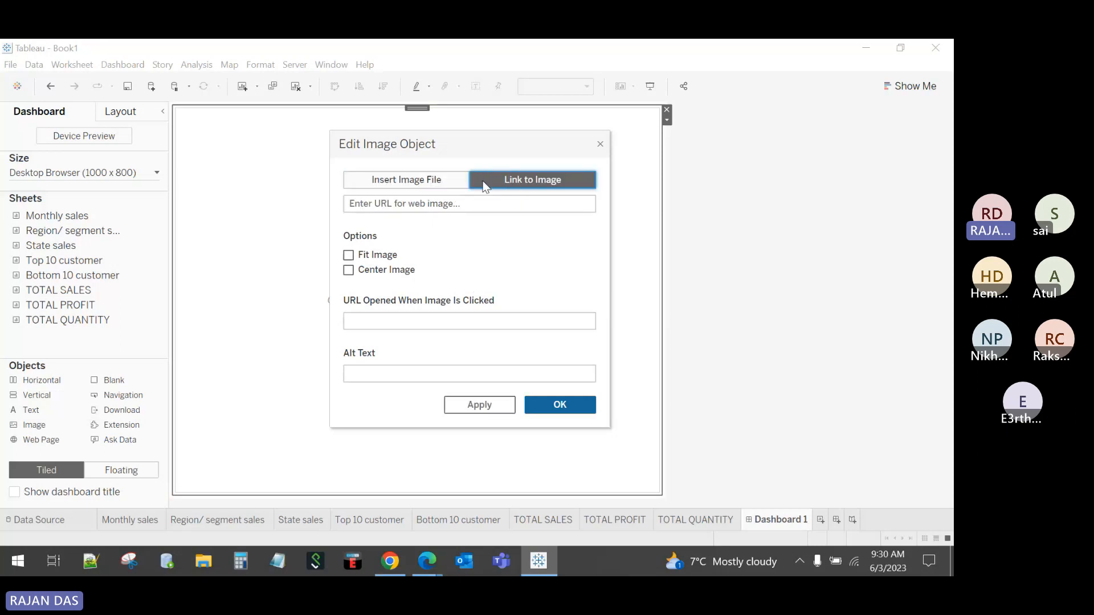
{"action": "left_click", "coordinate": [423, 180]}
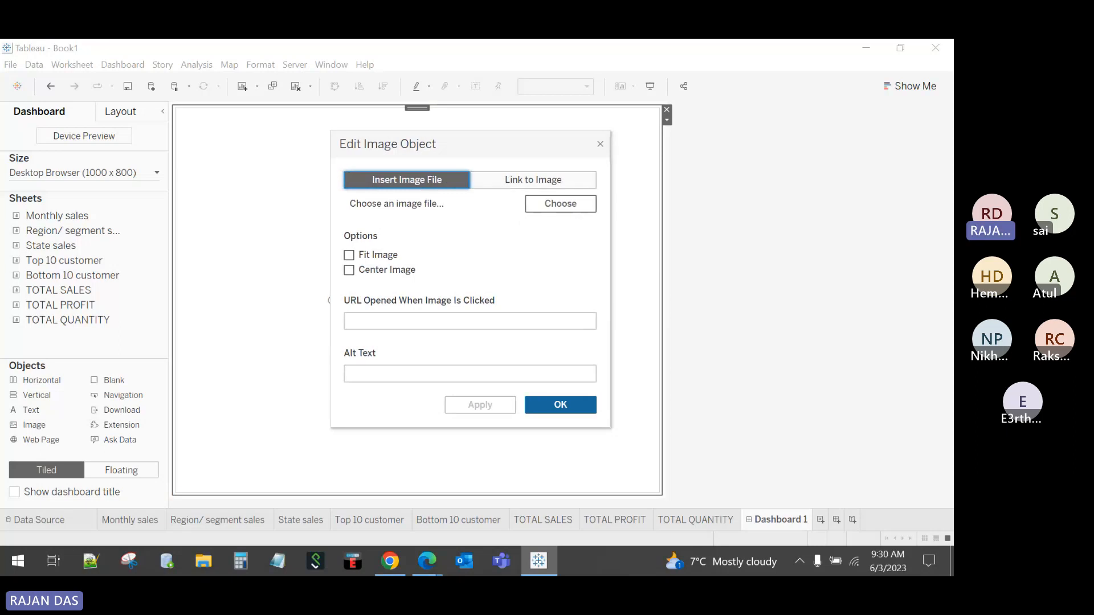
{"action": "left_click", "coordinate": [600, 146]}
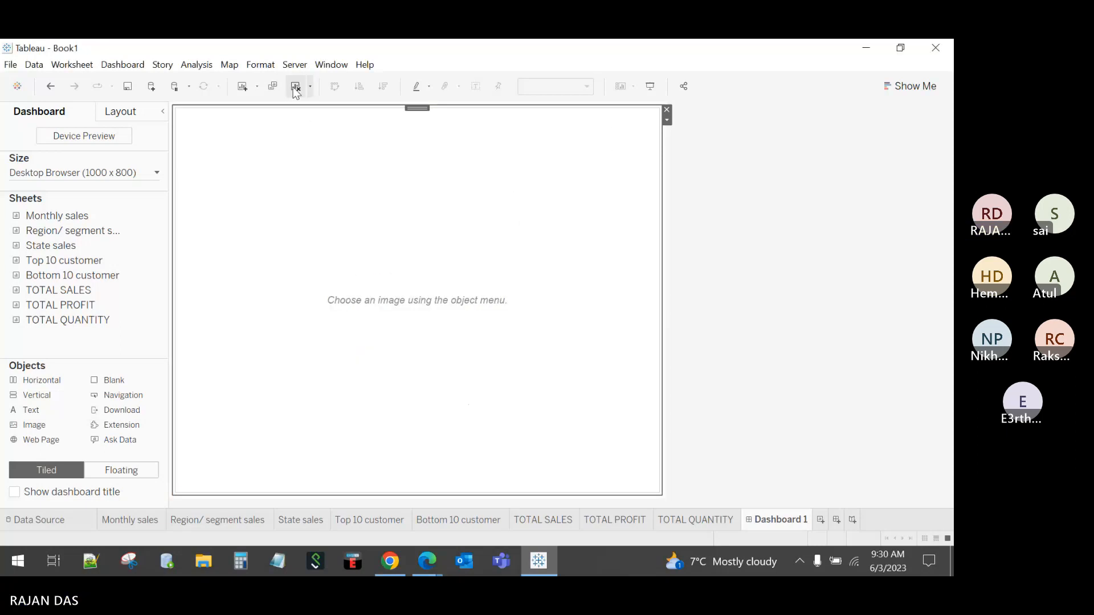
{"action": "left_click", "coordinate": [296, 88]}
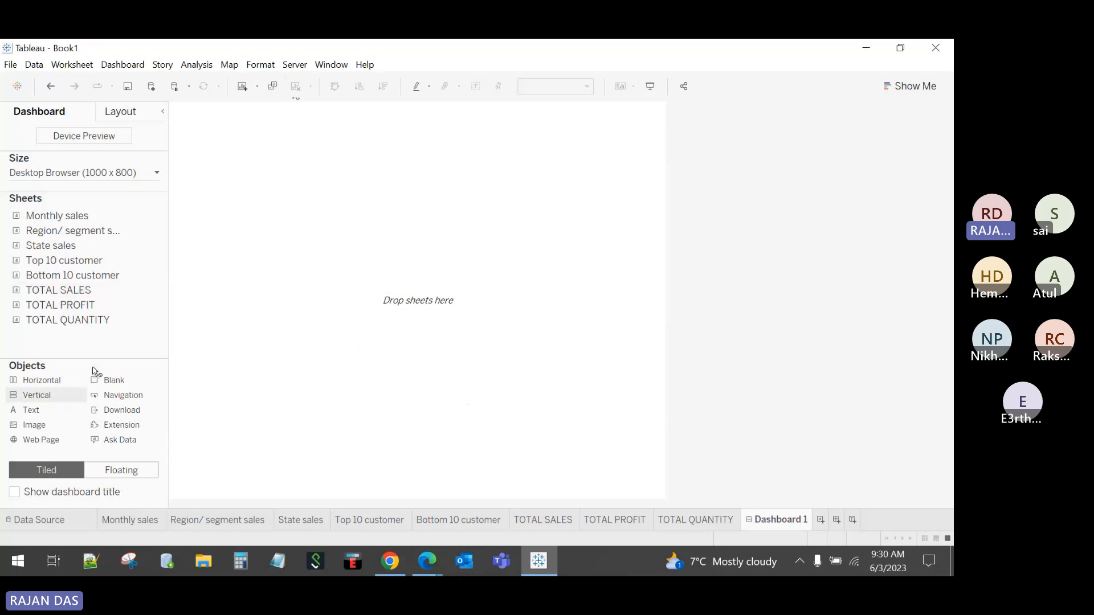
Step: Tile TOTAL SALES, TOTAL PROFIT and TOTAL QUANTITY side by side in a layout container
{"action": "left_click_drag", "start_coordinate": [93, 369], "coordinate": [376, 195]}
{"action": "left_click_drag", "start_coordinate": [63, 291], "coordinate": [334, 232]}
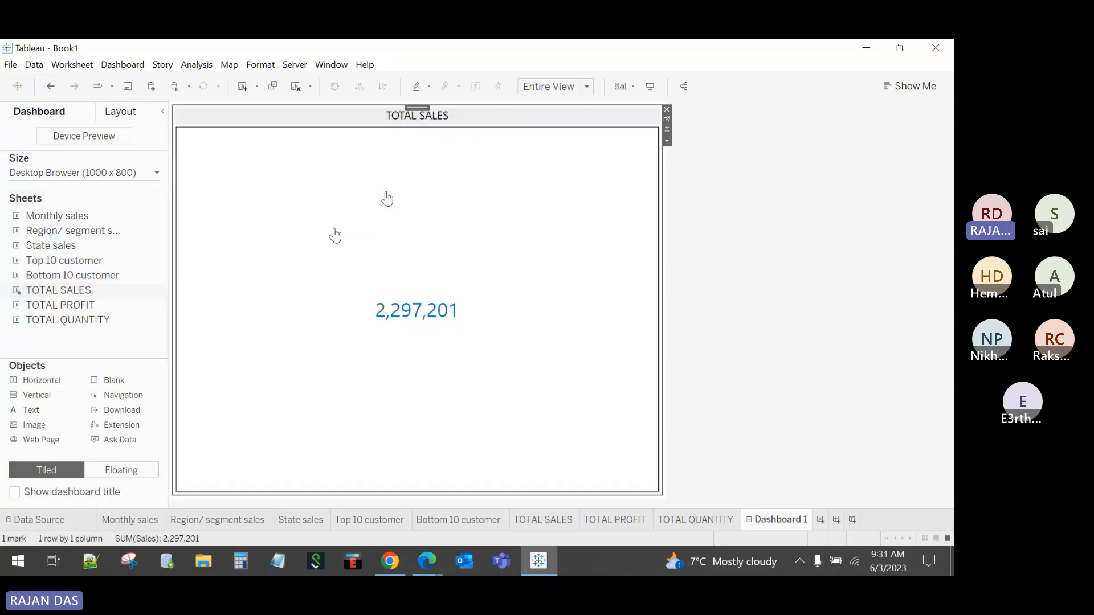
{"action": "left_click_drag", "start_coordinate": [59, 305], "coordinate": [417, 326]}
{"action": "left_click", "coordinate": [414, 326]}
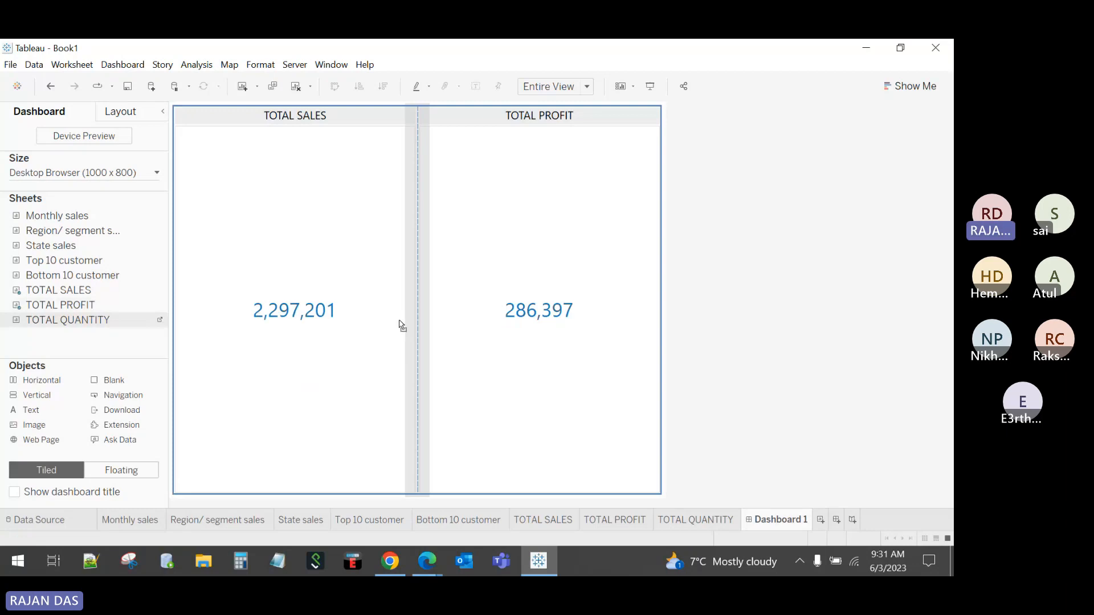
{"action": "left_click_drag", "start_coordinate": [582, 322], "coordinate": [583, 321]}
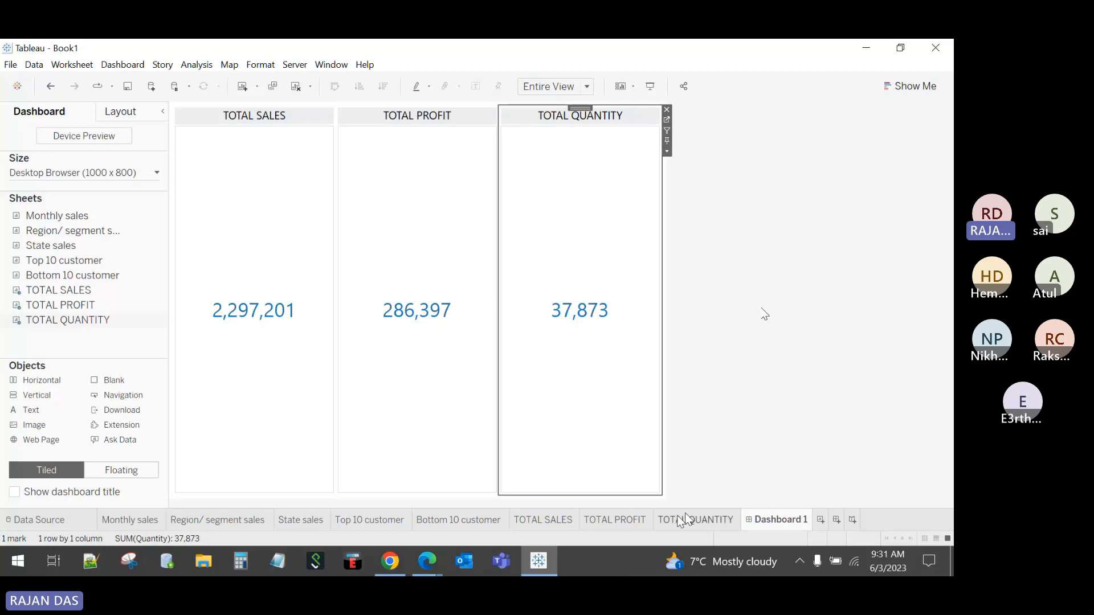
Step: Format the TOTAL SALES total as custom currency
{"action": "left_click", "coordinate": [544, 520]}
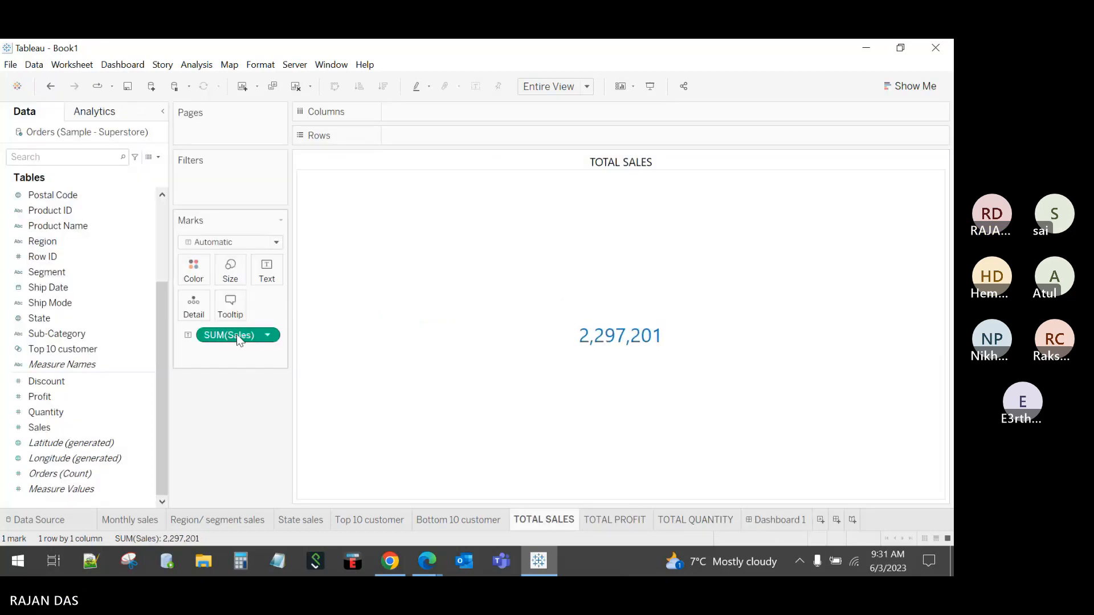
{"action": "left_click", "coordinate": [269, 402]}
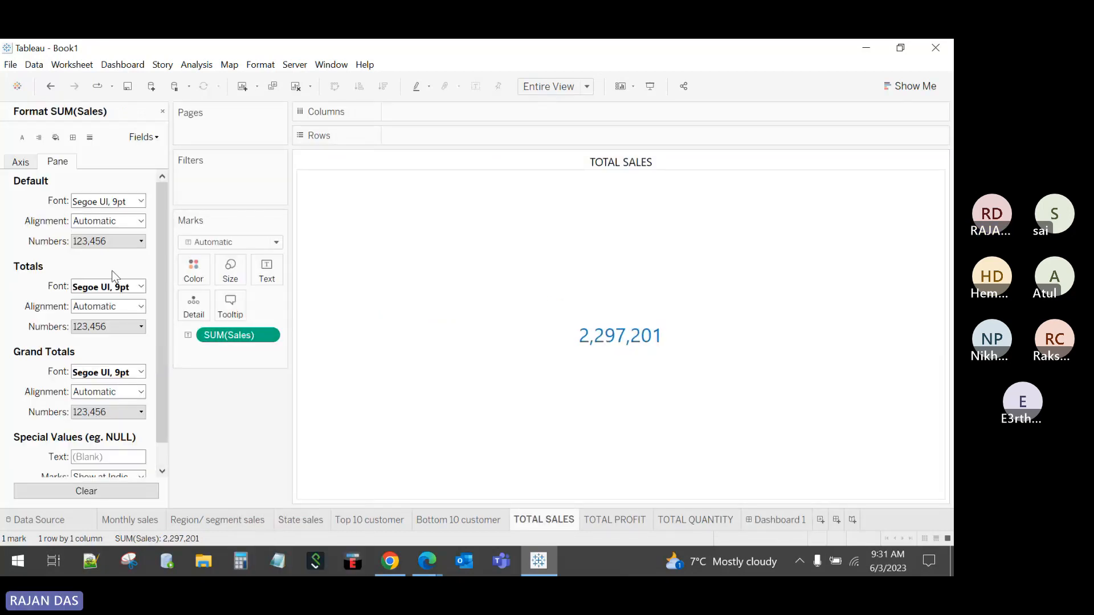
{"action": "left_click", "coordinate": [100, 244]}
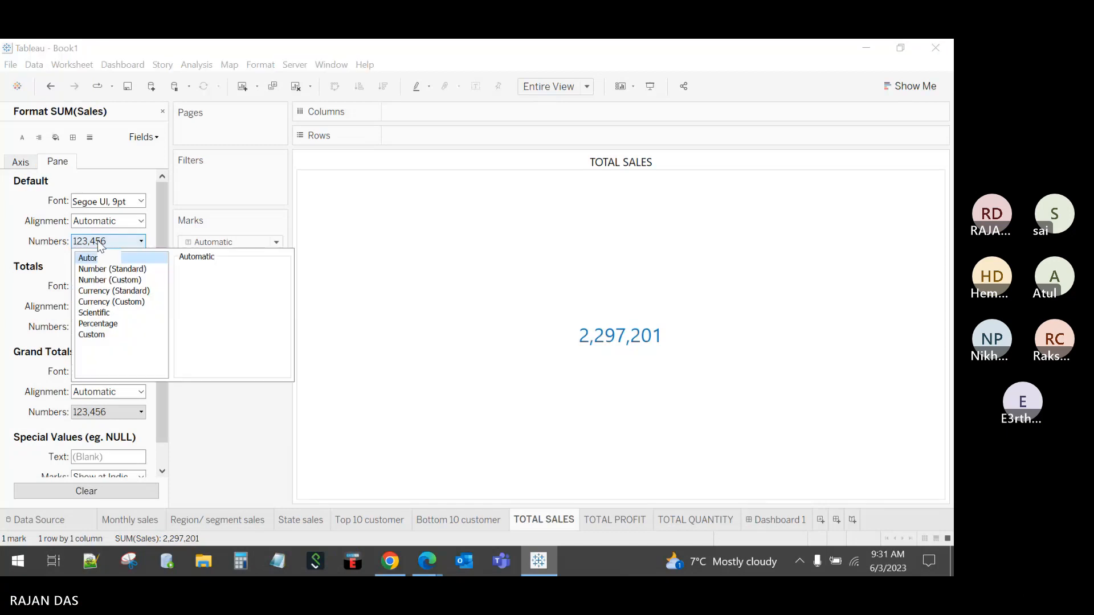
{"action": "left_click", "coordinate": [107, 303]}
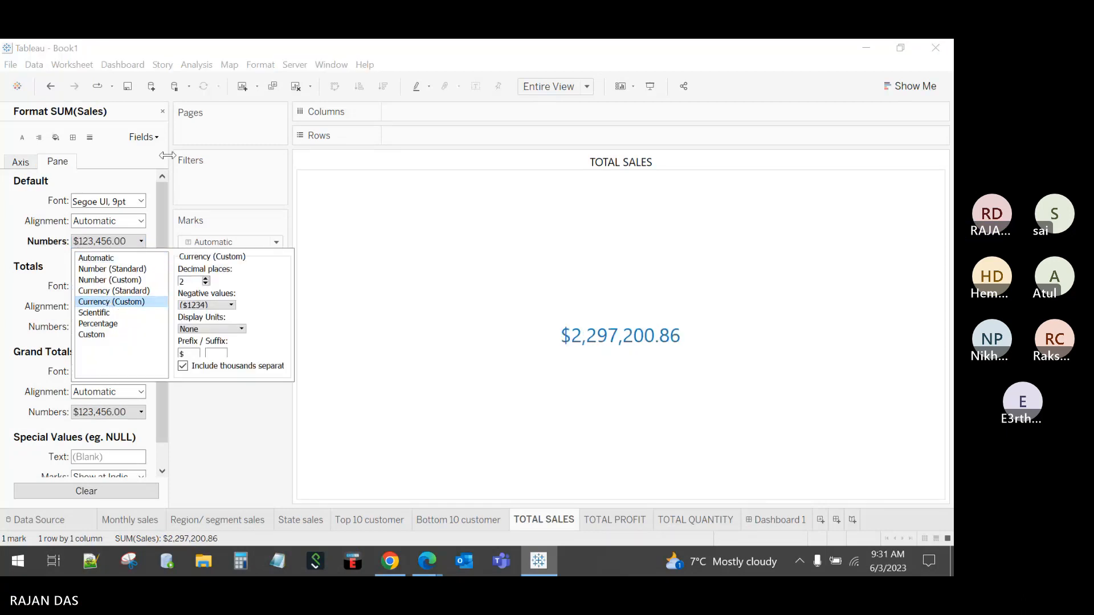
{"action": "left_click", "coordinate": [162, 112]}
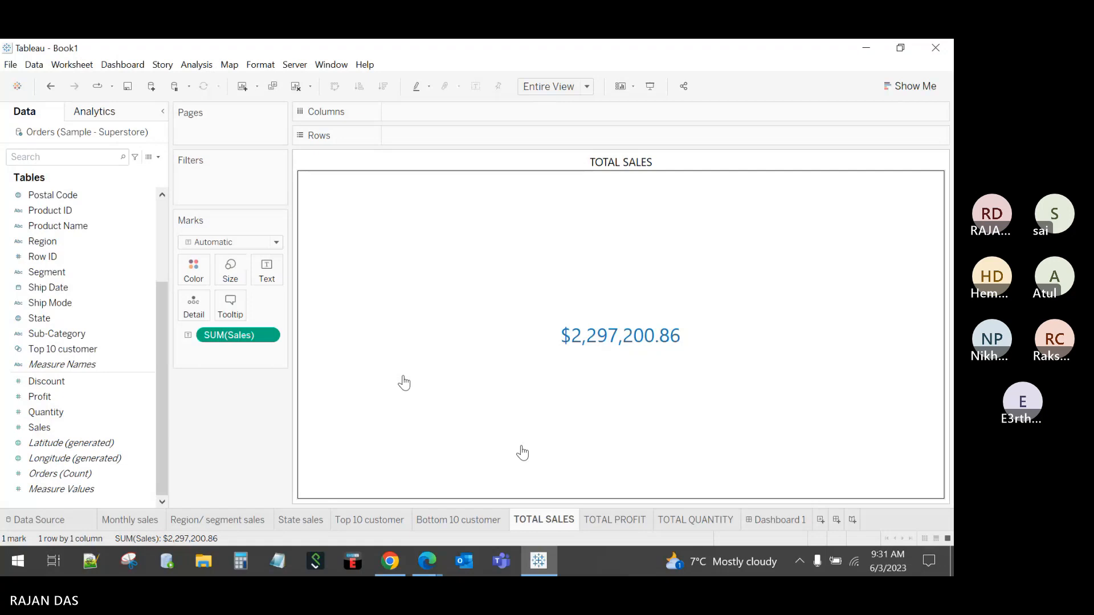
Step: Format the TOTAL PROFIT total as standard currency
{"action": "left_click", "coordinate": [614, 519]}
{"action": "right_click", "coordinate": [228, 341]}
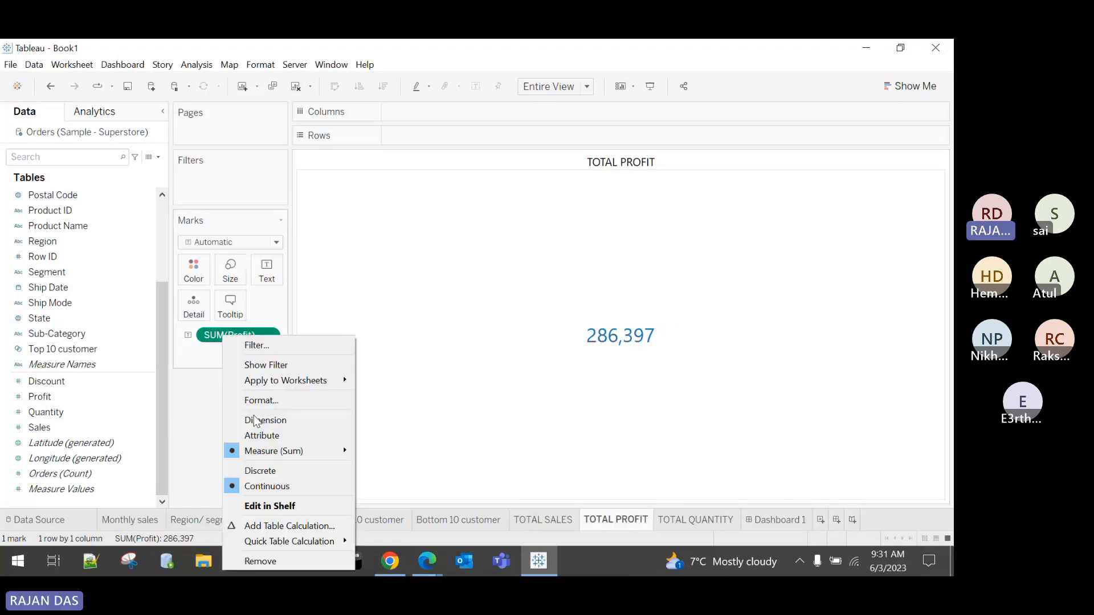
{"action": "left_click", "coordinate": [260, 399]}
{"action": "left_click", "coordinate": [114, 241]}
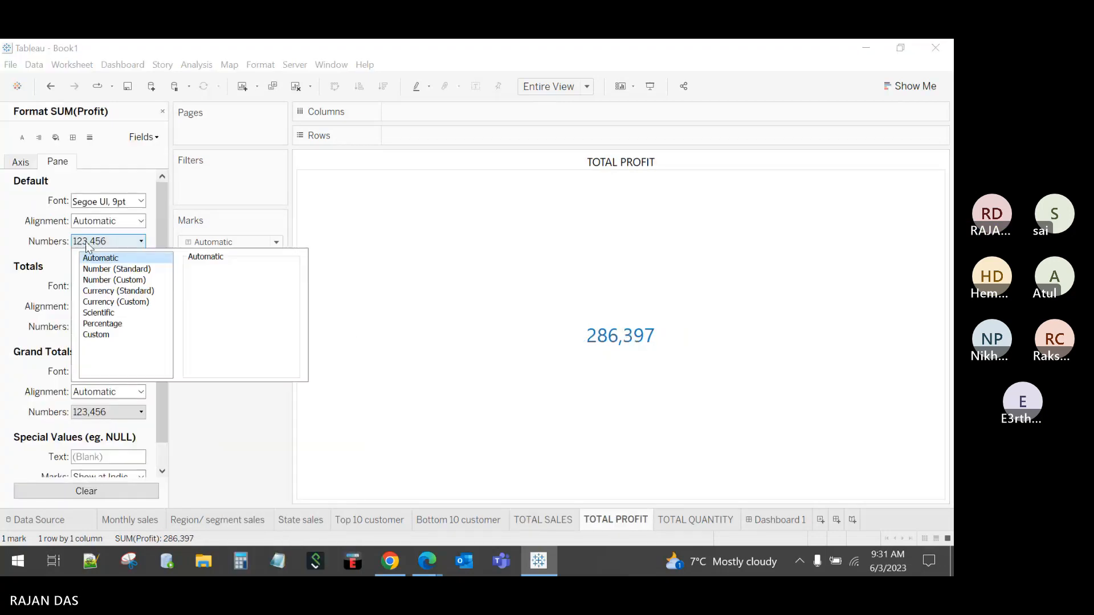
{"action": "left_click", "coordinate": [118, 290]}
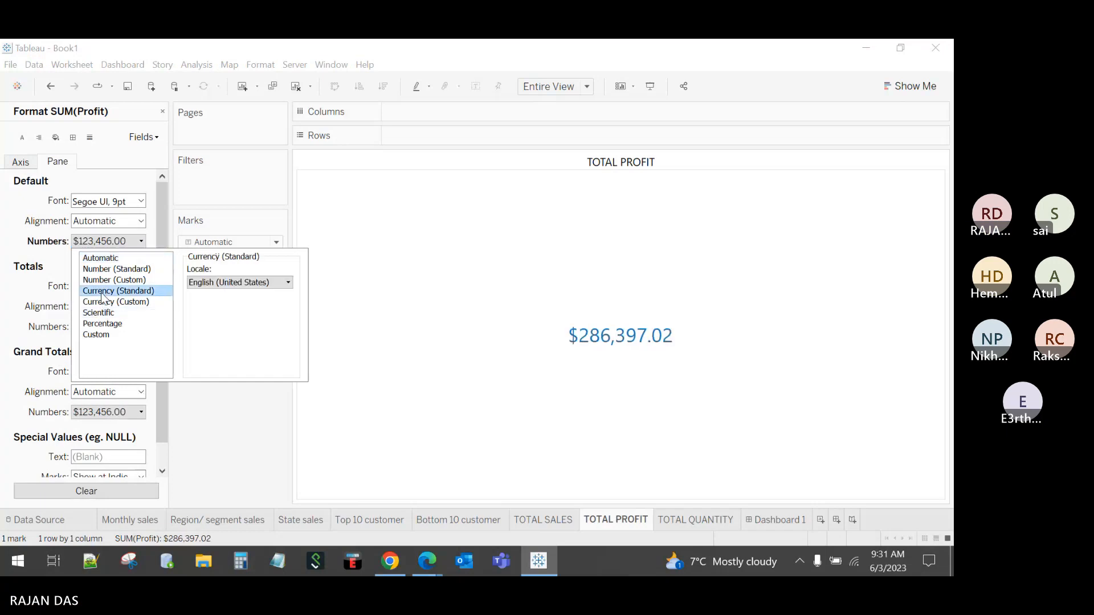
{"action": "left_click", "coordinate": [401, 473]}
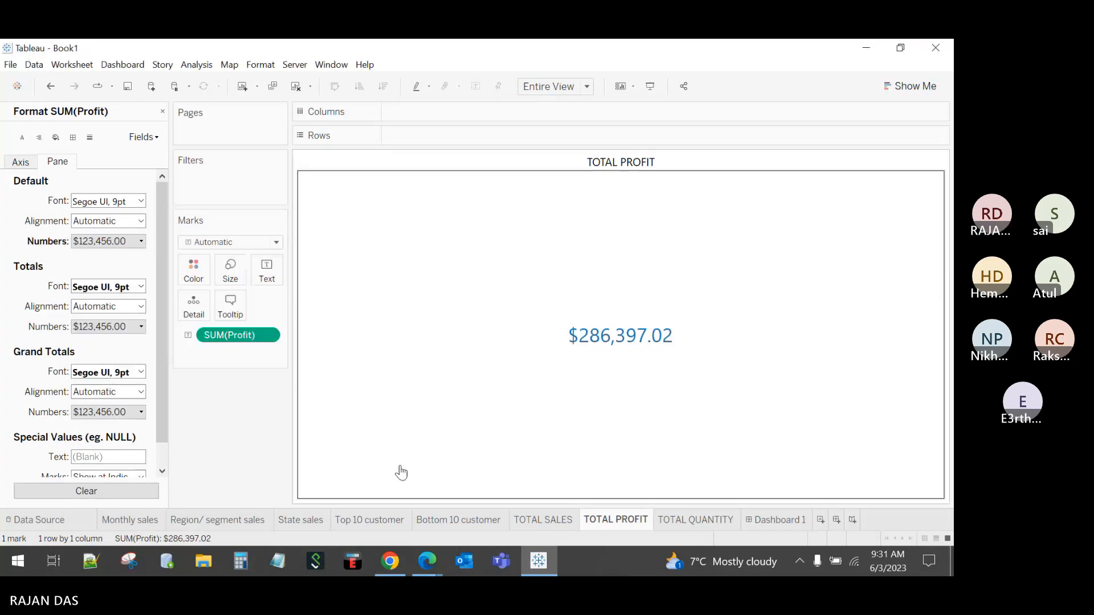
Step: Format the TOTAL QUANTITY total as standard currency
{"action": "left_click", "coordinate": [696, 520]}
{"action": "right_click", "coordinate": [218, 341]}
{"action": "left_click", "coordinate": [251, 400]}
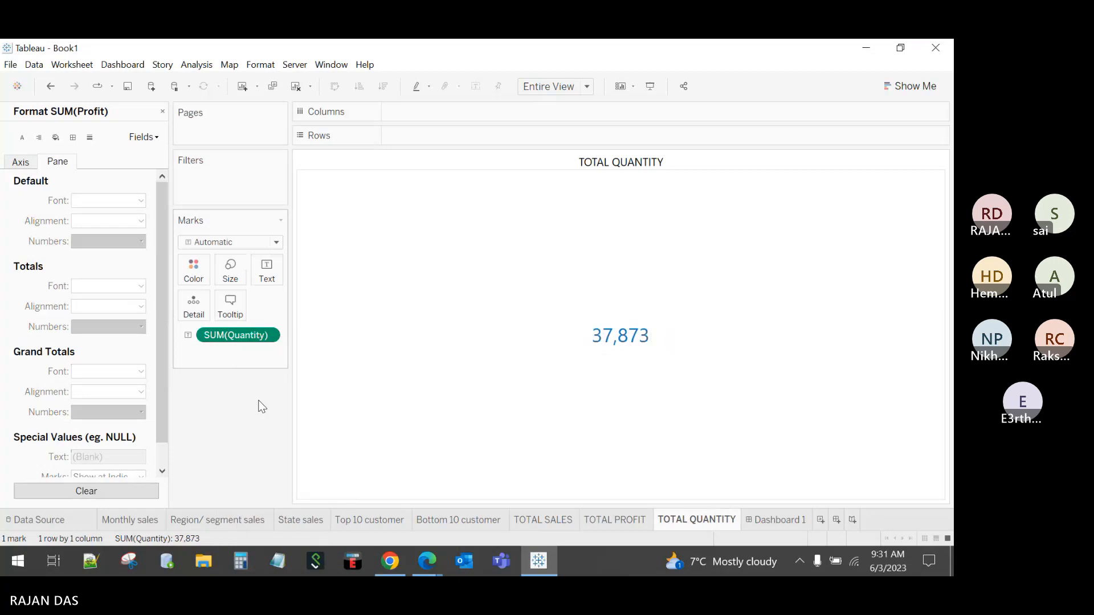
{"action": "left_click", "coordinate": [113, 241]}
{"action": "left_click", "coordinate": [113, 291]}
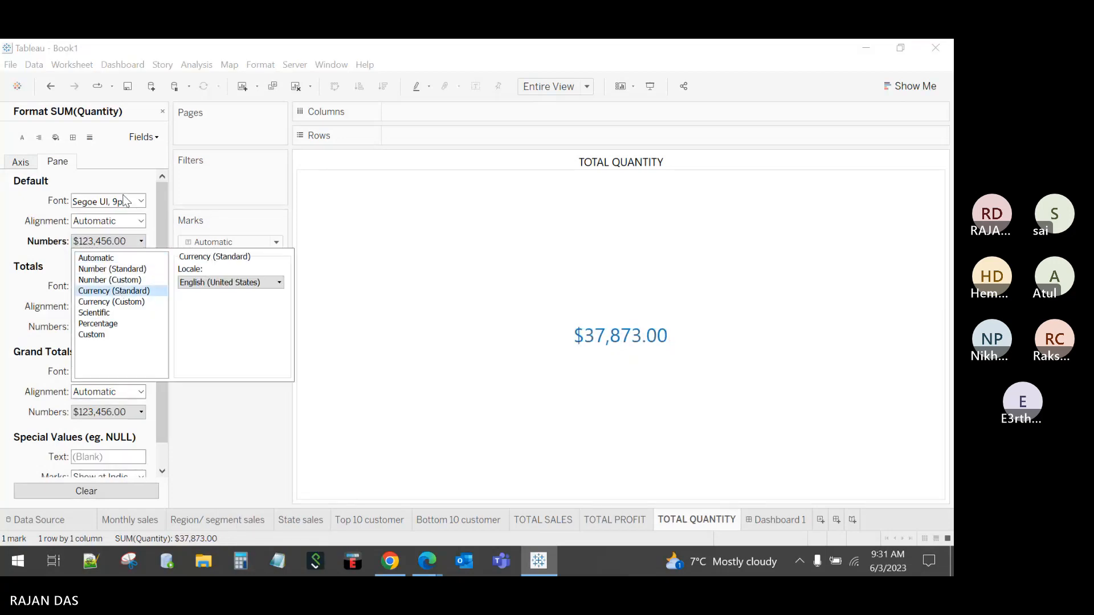
{"action": "left_click", "coordinate": [163, 113]}
{"action": "left_click", "coordinate": [777, 519]}
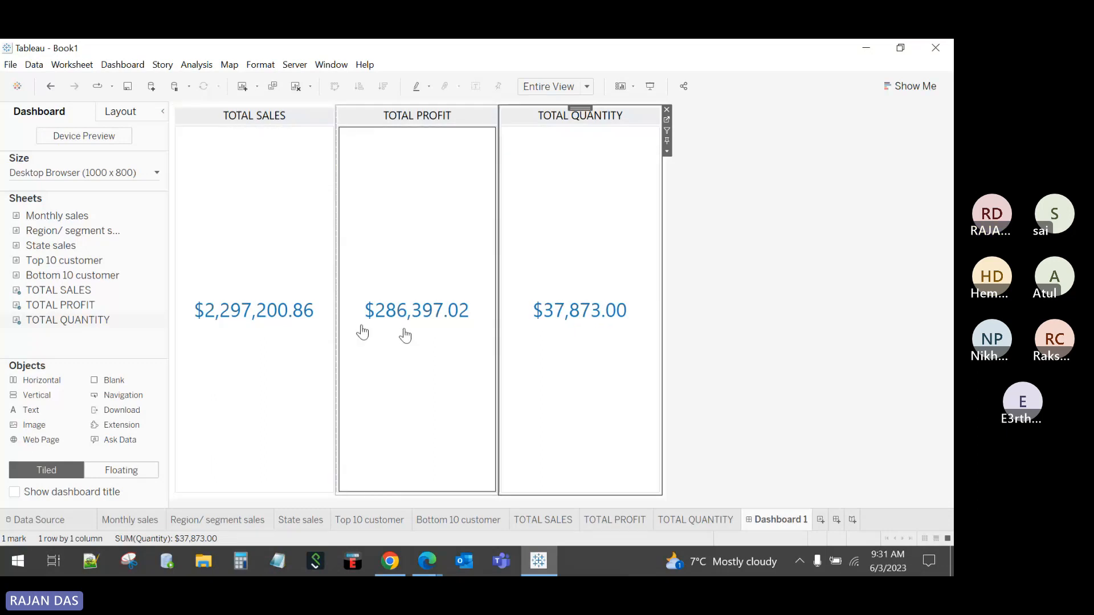
Step: Set the TOTAL QUANTITY number format back to automatic
{"action": "left_click", "coordinate": [695, 520]}
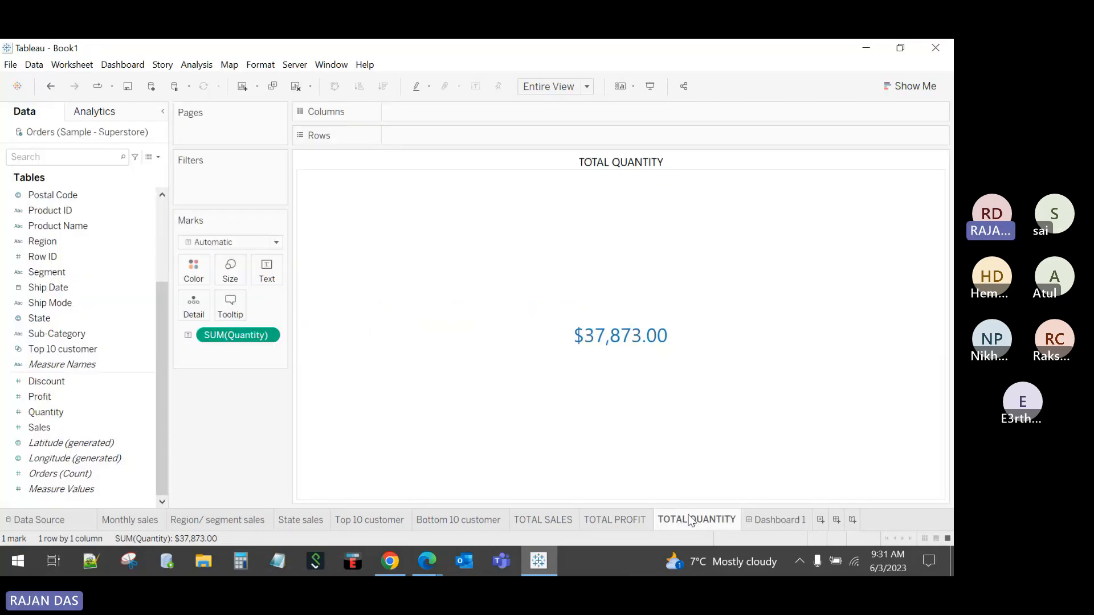
{"action": "right_click", "coordinate": [253, 339]}
{"action": "left_click", "coordinate": [291, 405]}
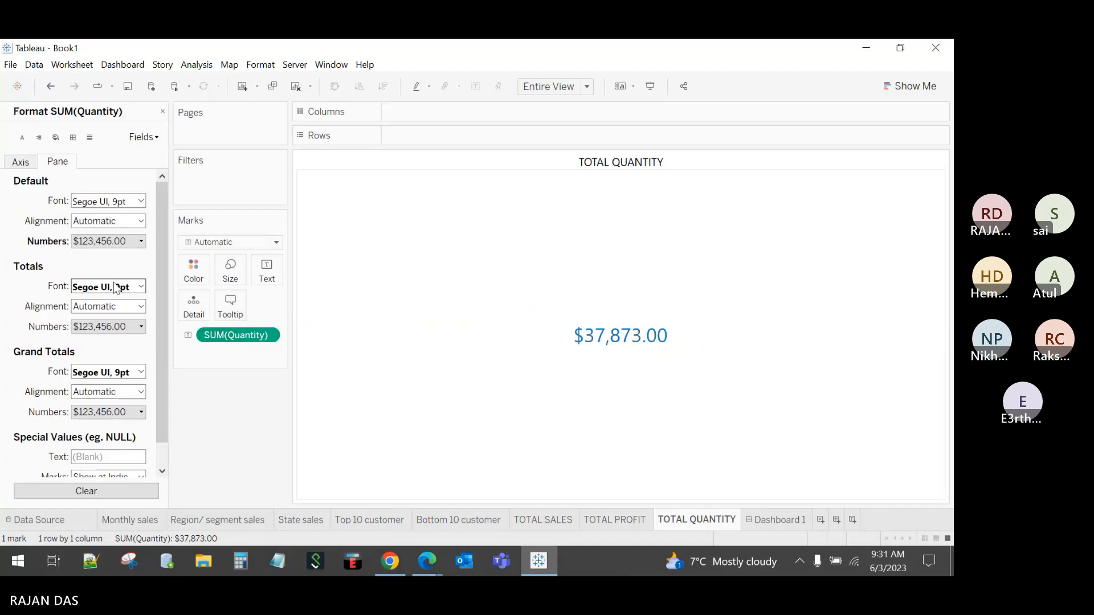
{"action": "left_click", "coordinate": [102, 241]}
{"action": "left_click", "coordinate": [96, 257]}
{"action": "left_click", "coordinate": [230, 414]}
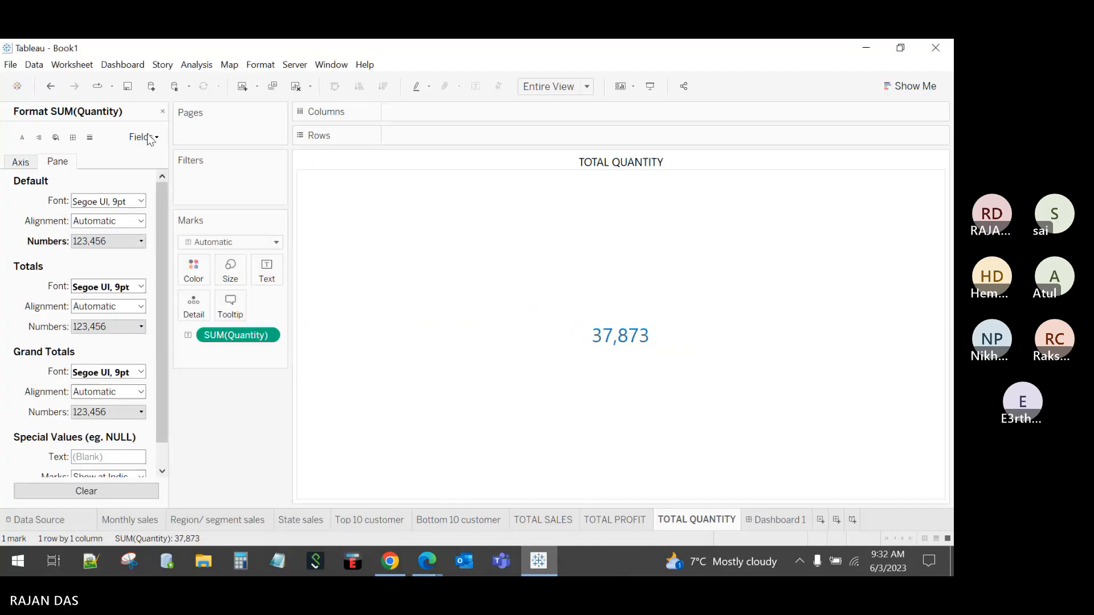
{"action": "left_click", "coordinate": [162, 111]}
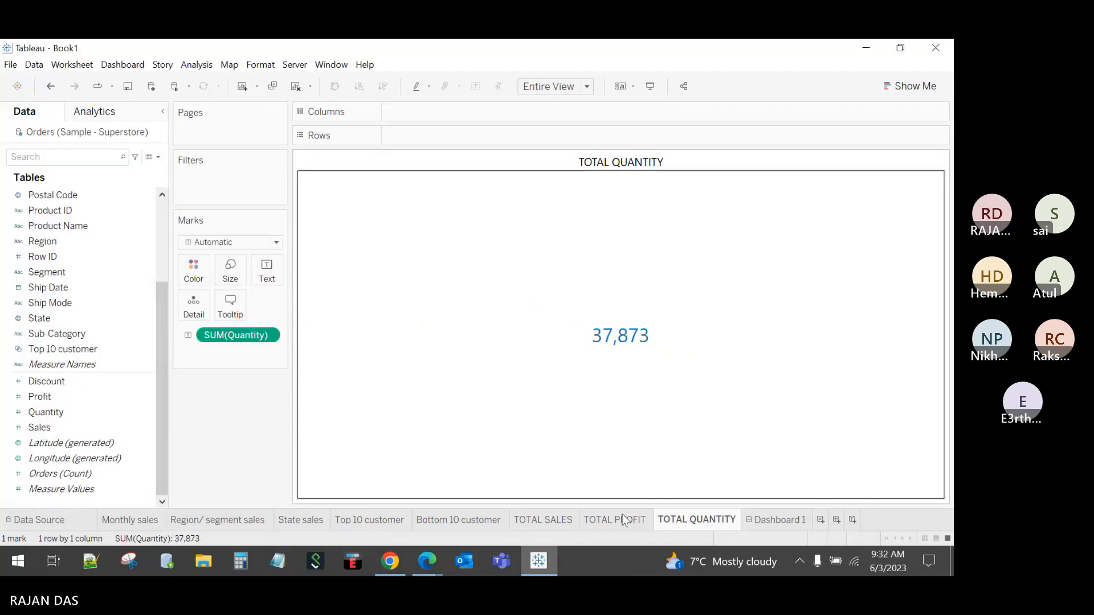
{"action": "left_click", "coordinate": [776, 524]}
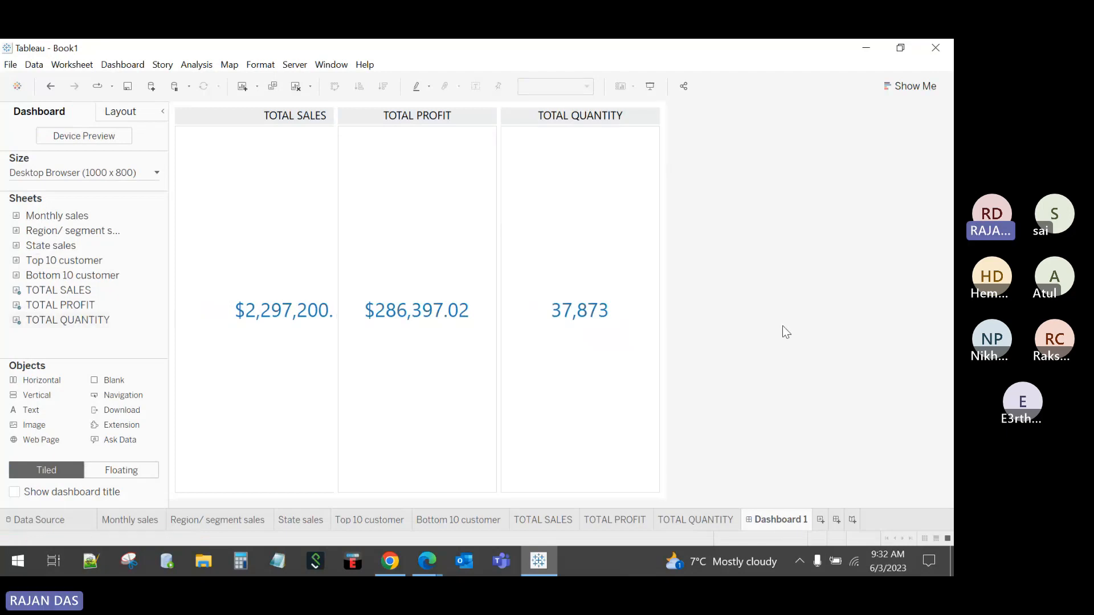
Step: Resize the KPI tiles so the full $2,297,200.86 sales value fits, undoing unwanted changes
{"action": "left_click", "coordinate": [563, 521]}
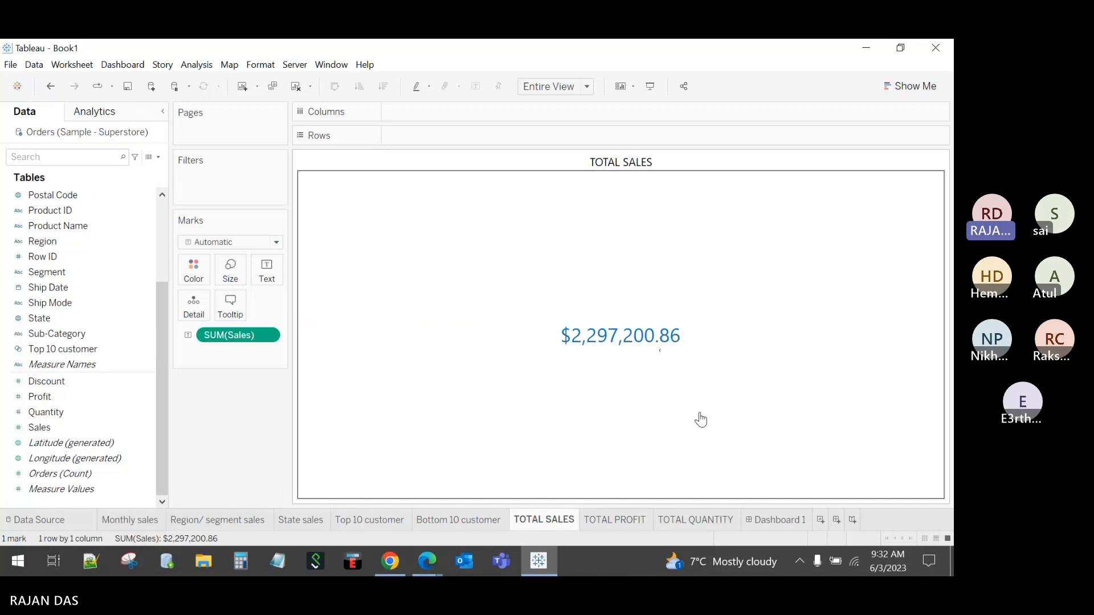
{"action": "left_click", "coordinate": [777, 519]}
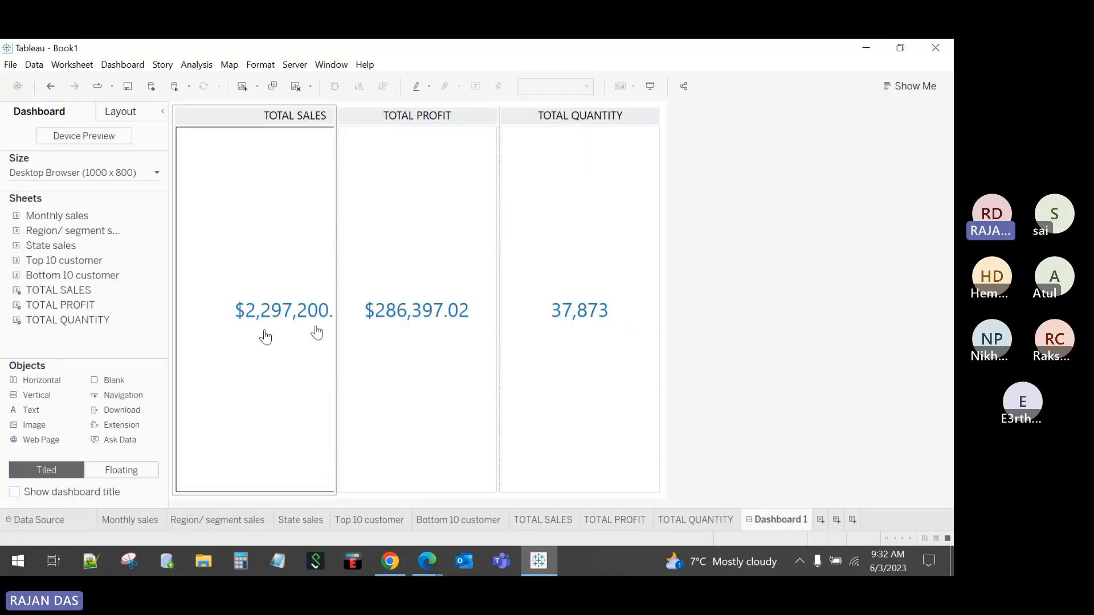
{"action": "left_click_drag", "start_coordinate": [338, 326], "coordinate": [344, 326]}
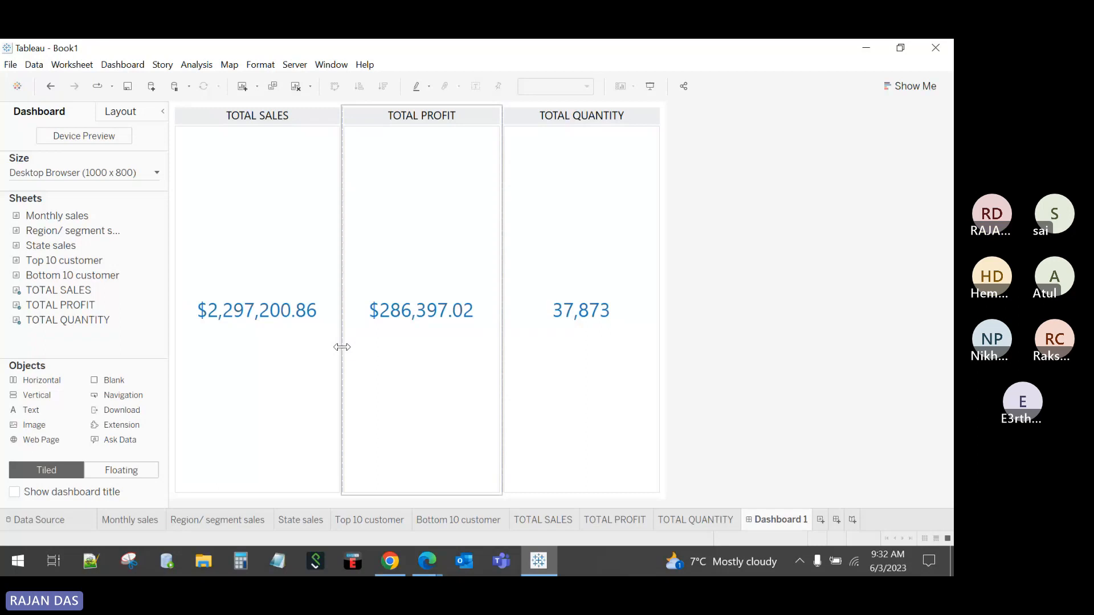
{"action": "left_click_drag", "start_coordinate": [340, 344], "coordinate": [332, 348]}
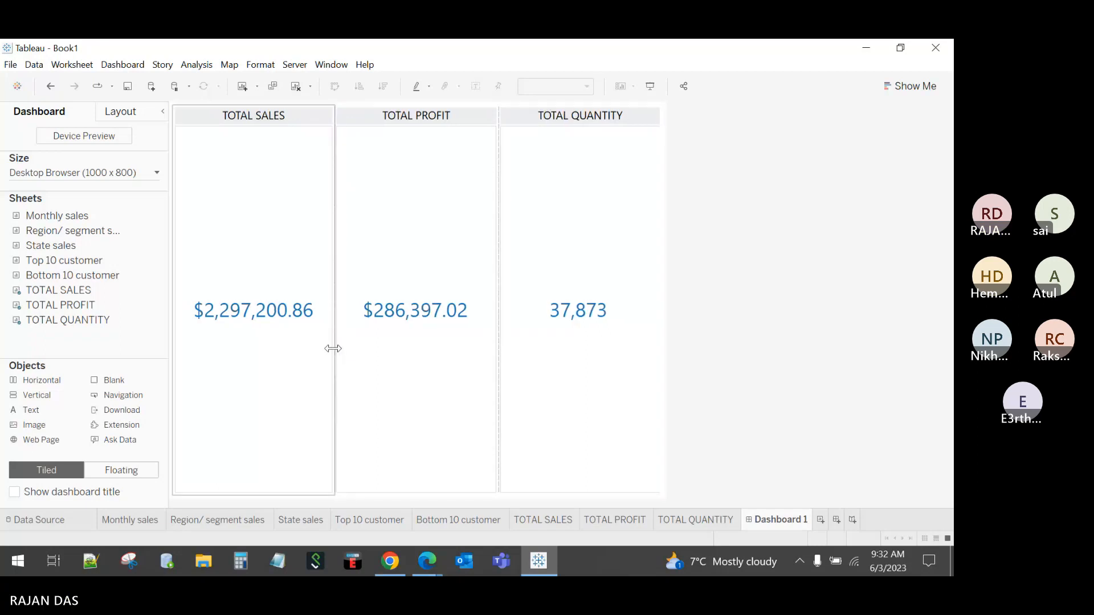
{"action": "left_click", "coordinate": [51, 86]}
{"action": "left_click", "coordinate": [51, 86]}
{"action": "left_click", "coordinate": [50, 86]}
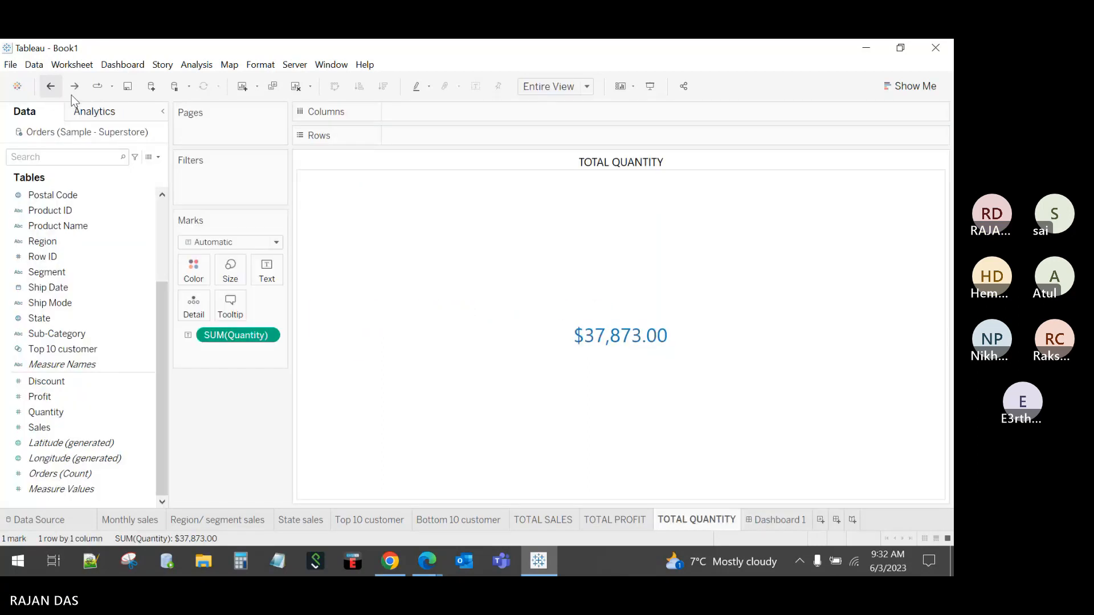
{"action": "left_click", "coordinate": [787, 522]}
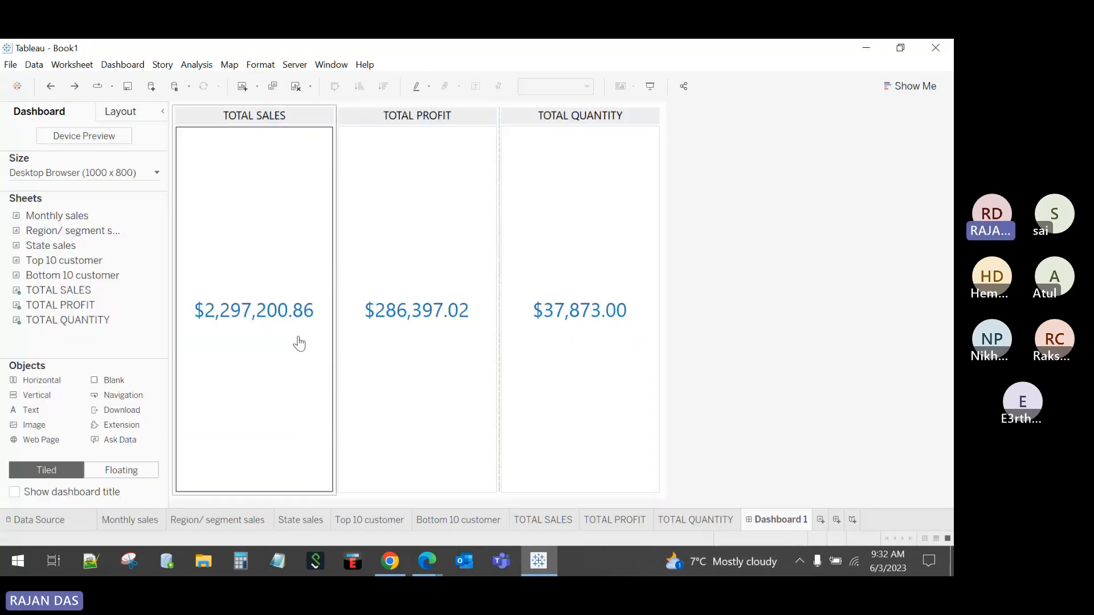
{"action": "left_click_drag", "start_coordinate": [337, 330], "coordinate": [328, 332]}
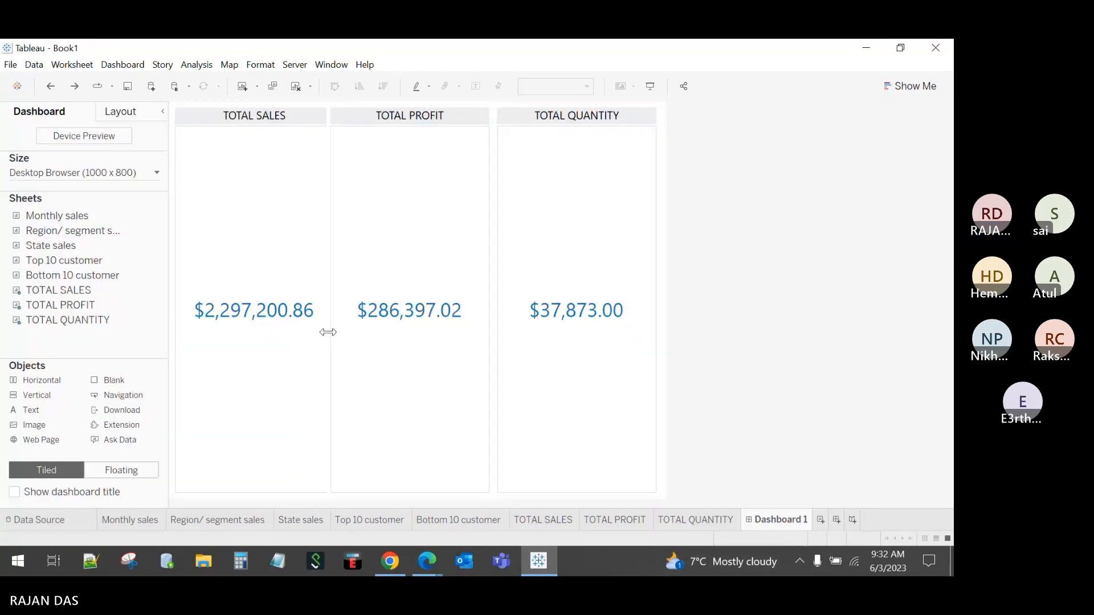
{"action": "left_click", "coordinate": [348, 363]}
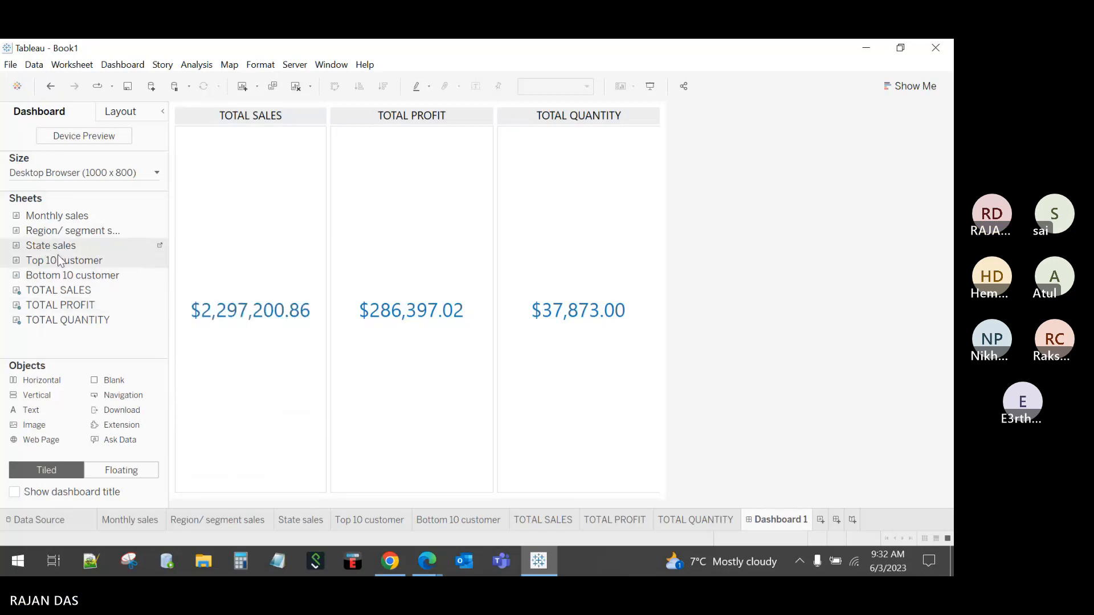
Step: Place the State sales map below the KPI tiles, drop its State legend, and enlarge it upward
{"action": "left_click_drag", "start_coordinate": [121, 280], "coordinate": [442, 498]}
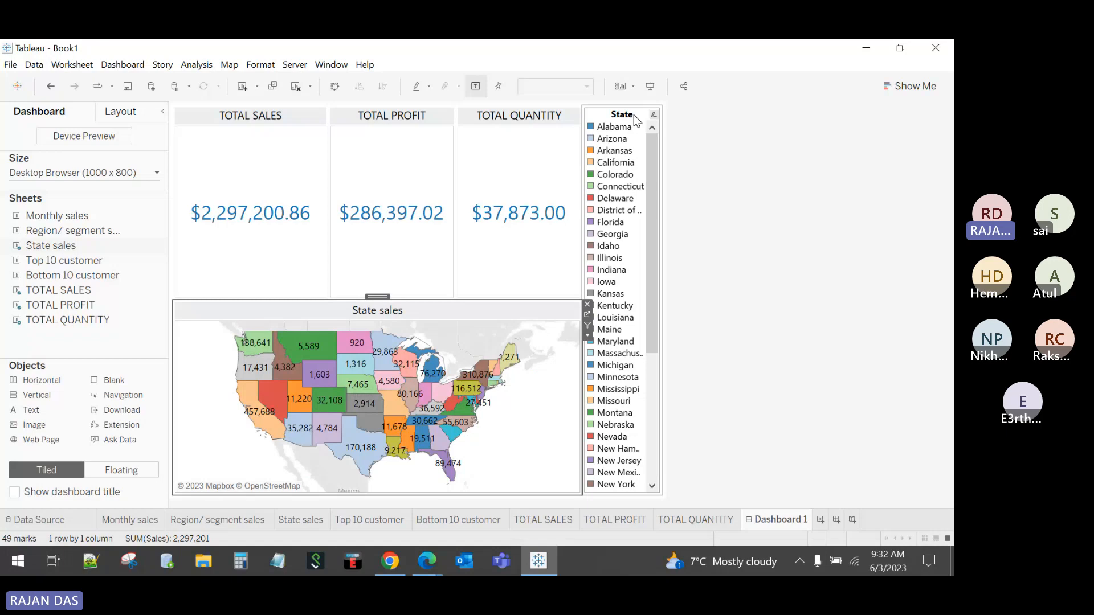
{"action": "left_click", "coordinate": [661, 114]}
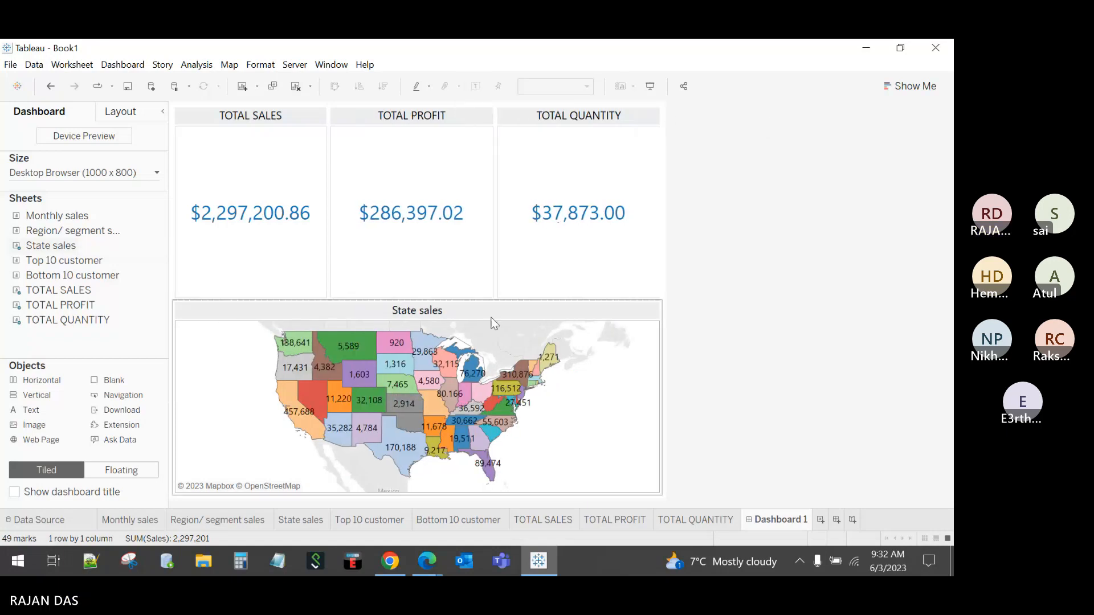
{"action": "left_click_drag", "start_coordinate": [476, 301], "coordinate": [499, 153]}
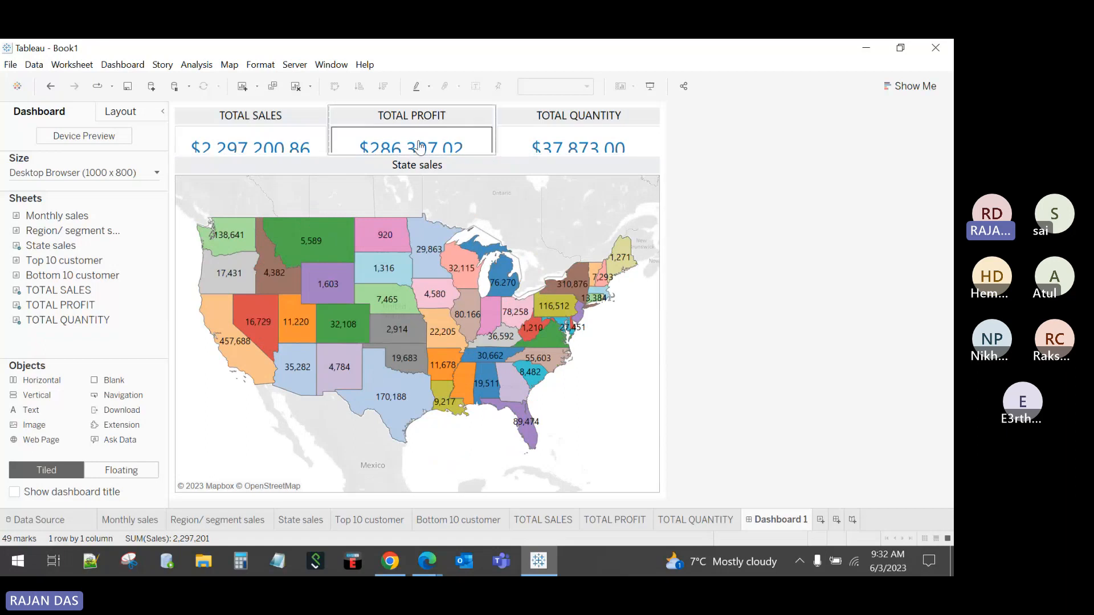
Step: Set the TOTAL SALES label font size to 16 pt
{"action": "left_click", "coordinate": [538, 519]}
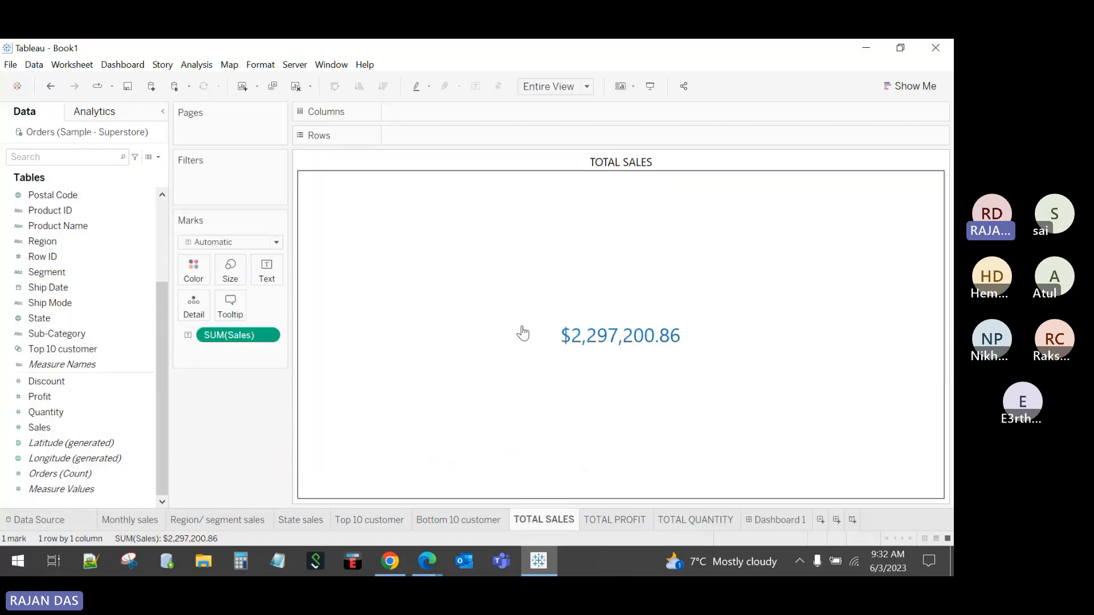
{"action": "left_click", "coordinate": [267, 269]}
{"action": "left_click", "coordinate": [357, 297]}
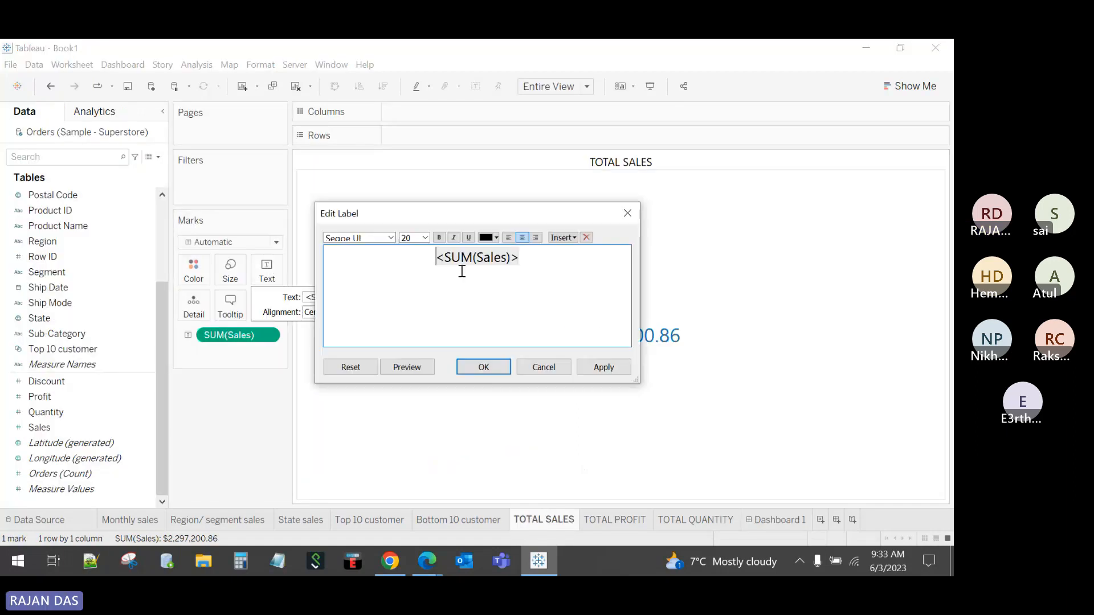
{"action": "left_click_drag", "start_coordinate": [534, 256], "coordinate": [420, 248]}
{"action": "left_click", "coordinate": [425, 237]}
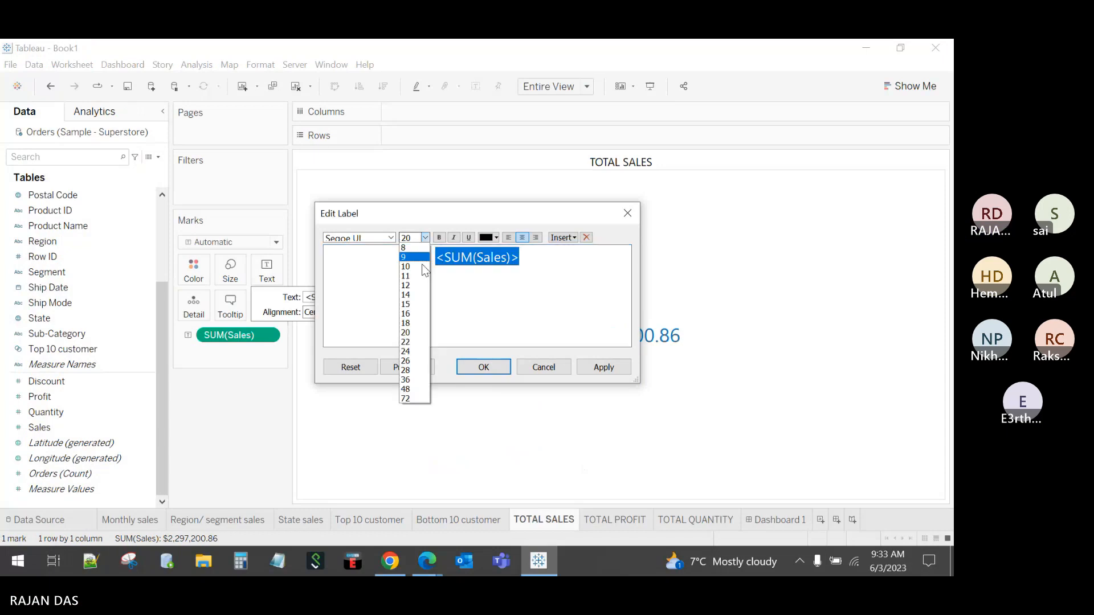
{"action": "left_click", "coordinate": [406, 314]}
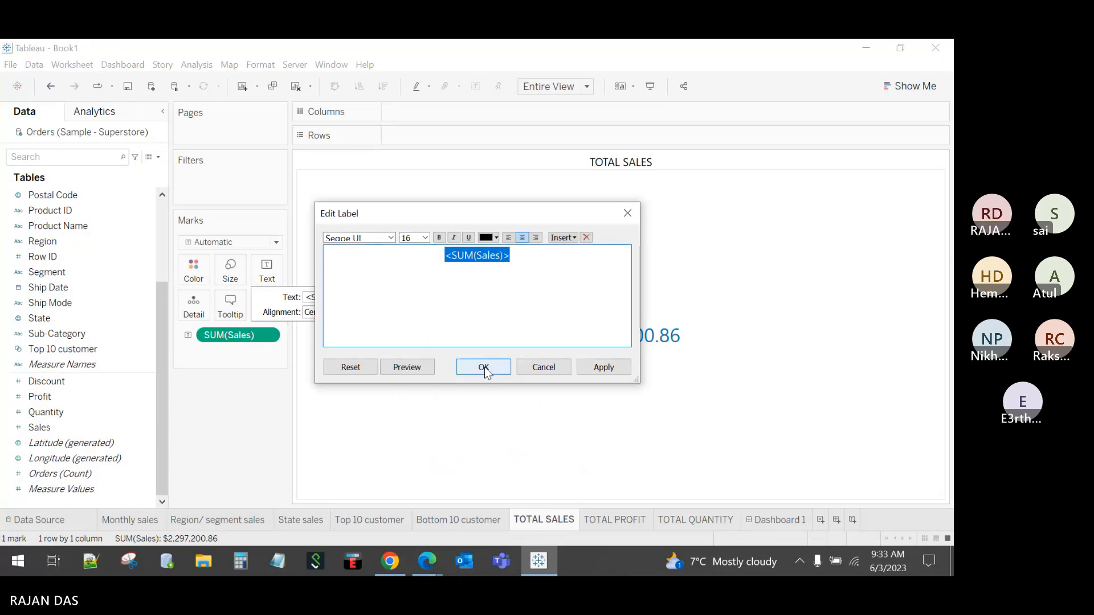
{"action": "left_click", "coordinate": [484, 368]}
{"action": "left_click", "coordinate": [769, 521]}
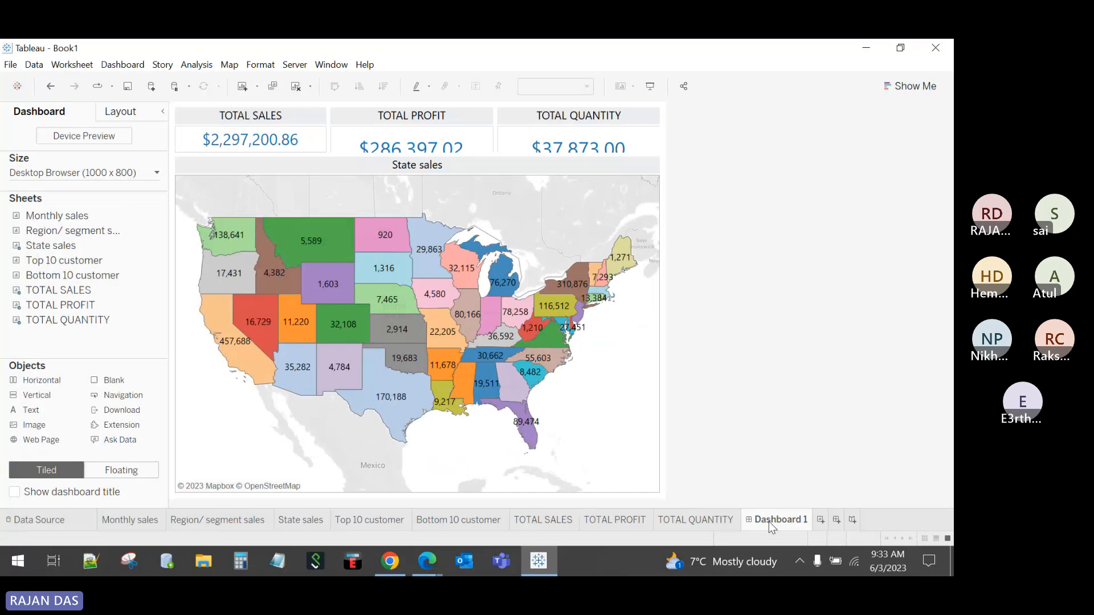
Step: Set the TOTAL PROFIT label font size to 16 pt
{"action": "left_click", "coordinate": [616, 520]}
{"action": "left_click", "coordinate": [266, 271]}
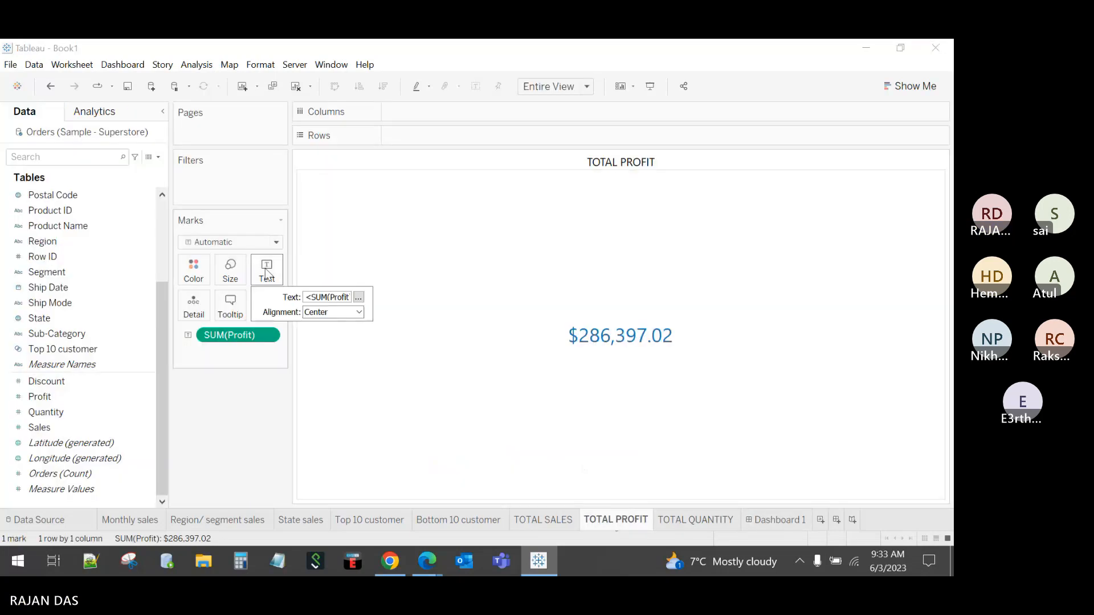
{"action": "left_click", "coordinate": [357, 297]}
{"action": "left_click_drag", "start_coordinate": [535, 257], "coordinate": [433, 255]}
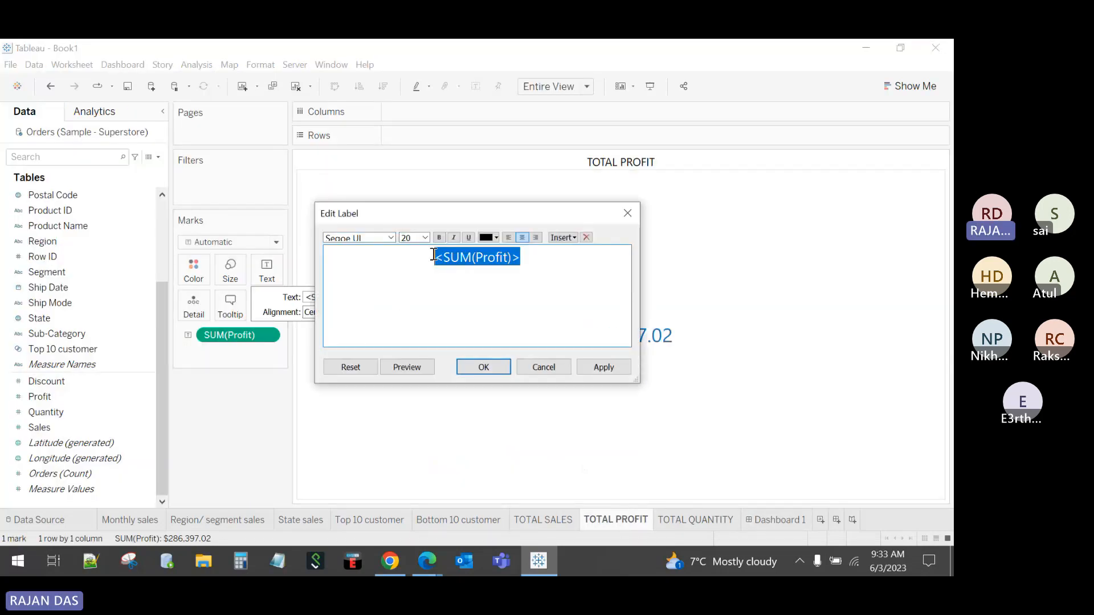
{"action": "left_click", "coordinate": [425, 237]}
{"action": "left_click", "coordinate": [414, 312]}
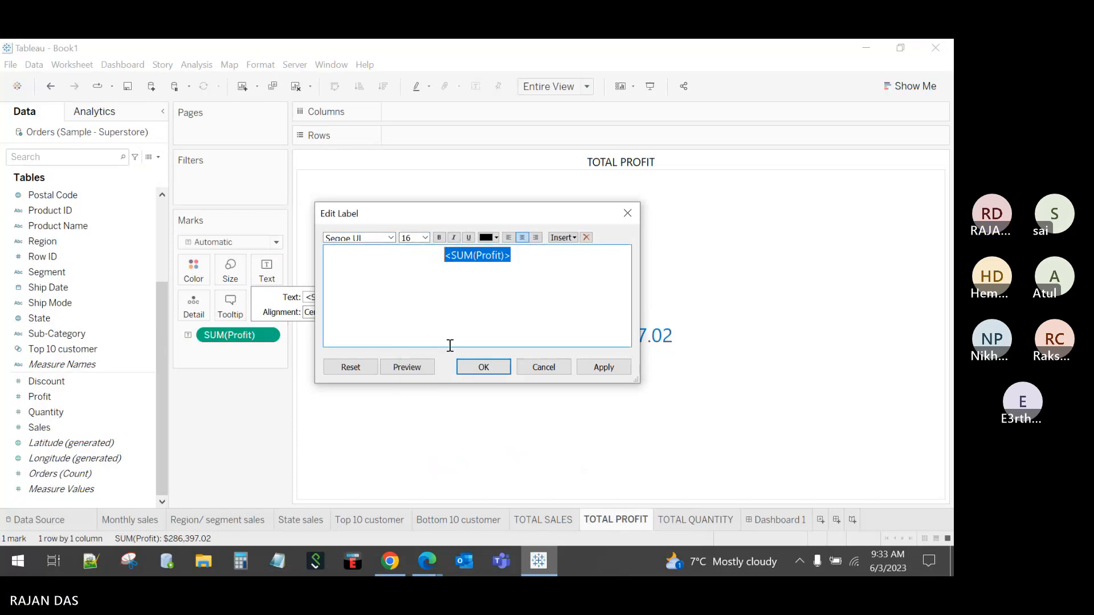
{"action": "left_click", "coordinate": [482, 366]}
Step: Shrink the TOTAL QUANTITY label to a smaller font size
{"action": "left_click", "coordinate": [681, 519]}
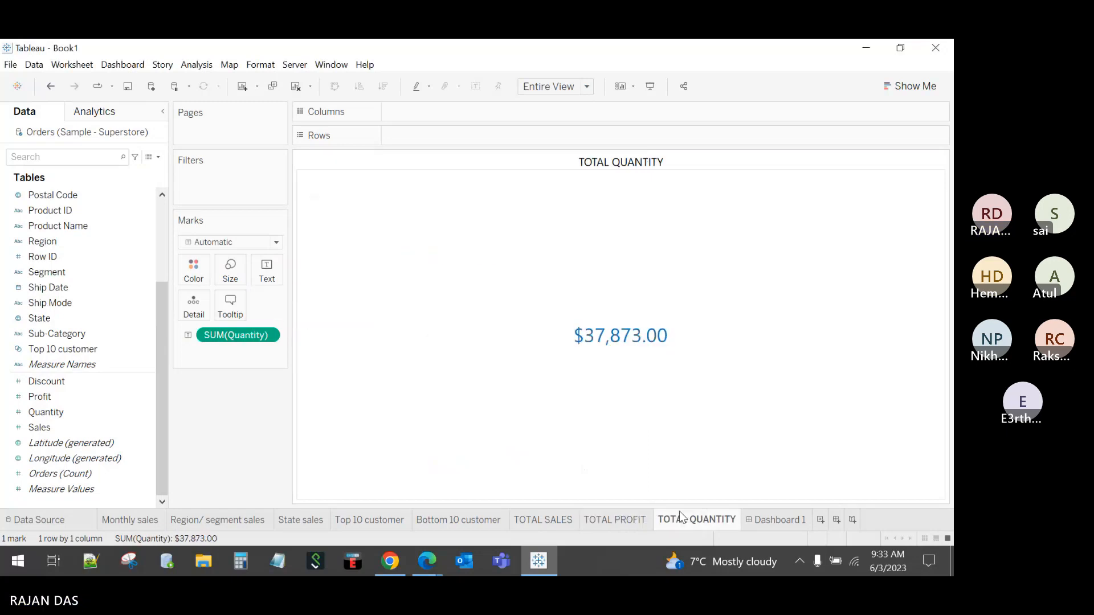
{"action": "left_click", "coordinate": [266, 270]}
{"action": "left_click", "coordinate": [357, 297]}
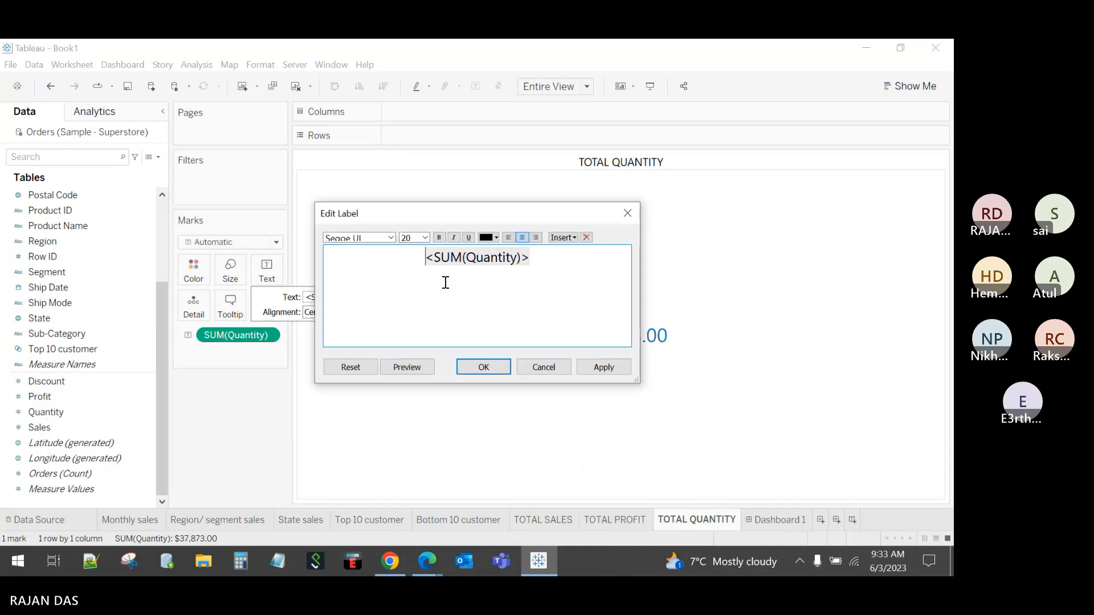
{"action": "left_click_drag", "start_coordinate": [539, 258], "coordinate": [417, 259]}
{"action": "left_click", "coordinate": [425, 238]}
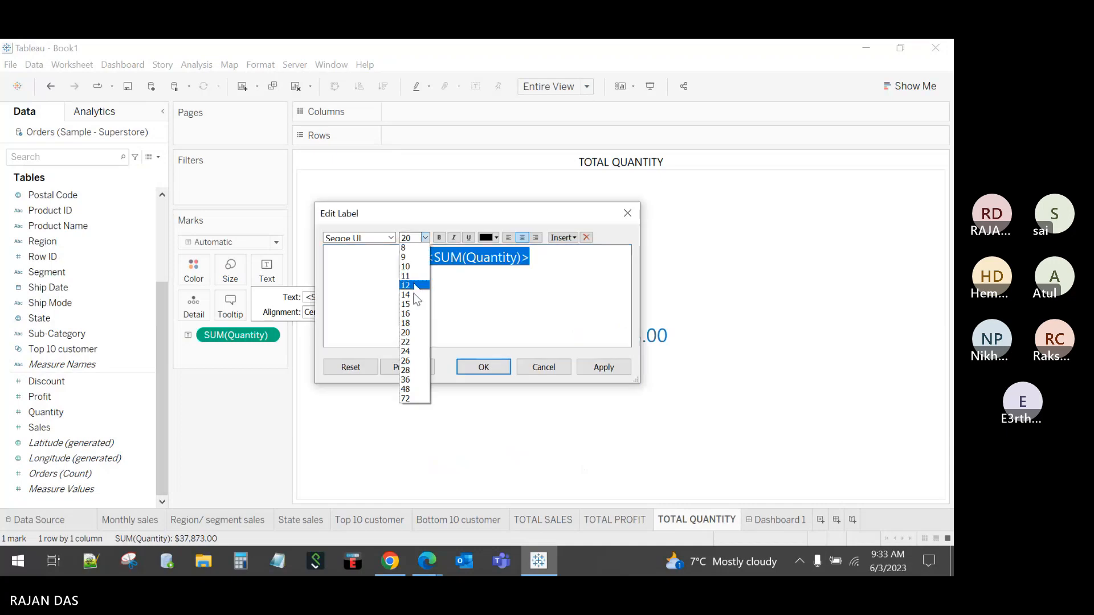
{"action": "left_click", "coordinate": [413, 314]}
{"action": "left_click", "coordinate": [484, 367]}
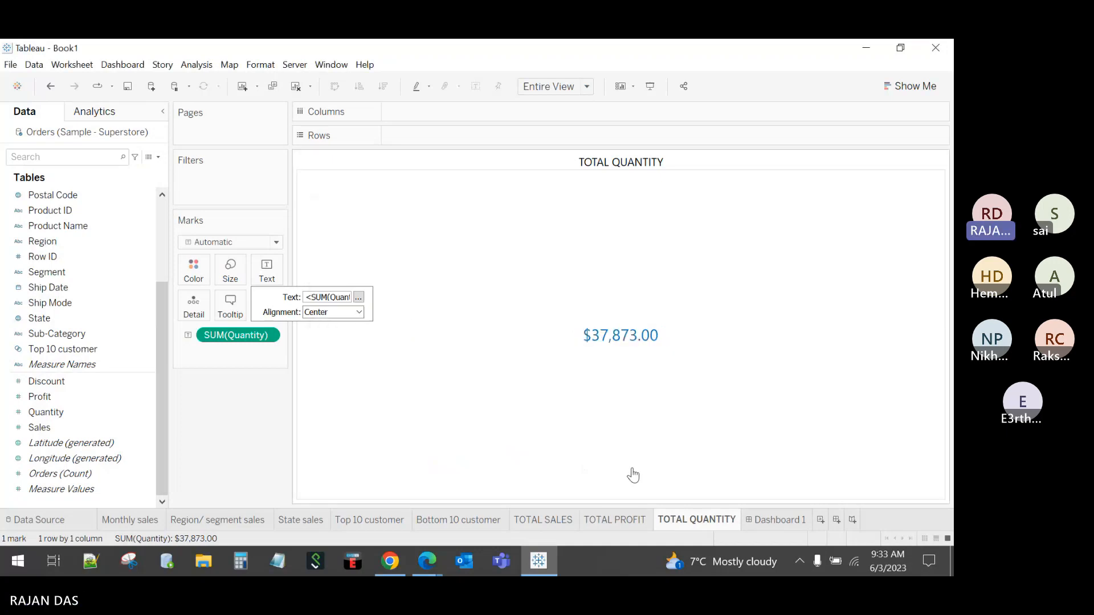
Step: Move the map's top border to make the KPI row taller
{"action": "left_click", "coordinate": [775, 519]}
{"action": "left_click", "coordinate": [511, 179]}
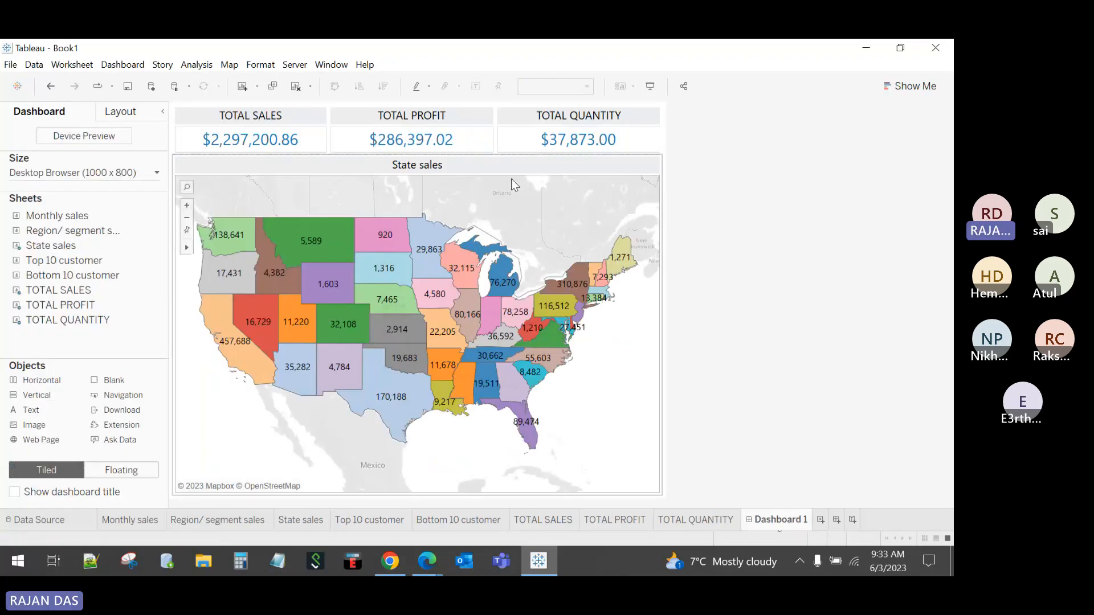
{"action": "left_click_drag", "start_coordinate": [476, 156], "coordinate": [450, 155]}
{"action": "mouse_move", "coordinate": [393, 258]}
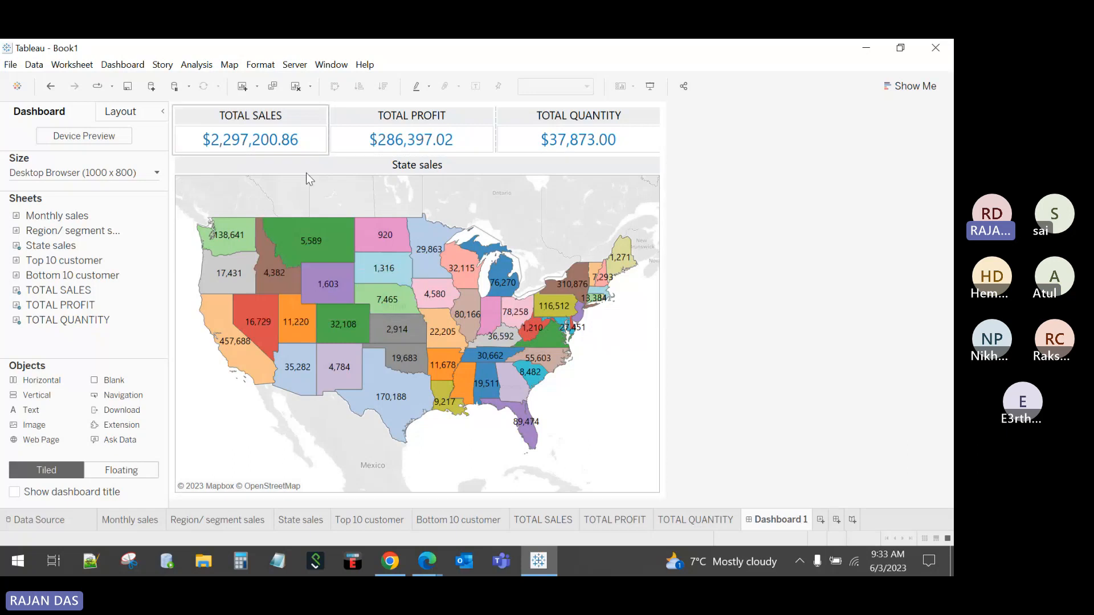
Step: Retitle the TOTAL SALES sheet 'Sales'
{"action": "left_click", "coordinate": [567, 520]}
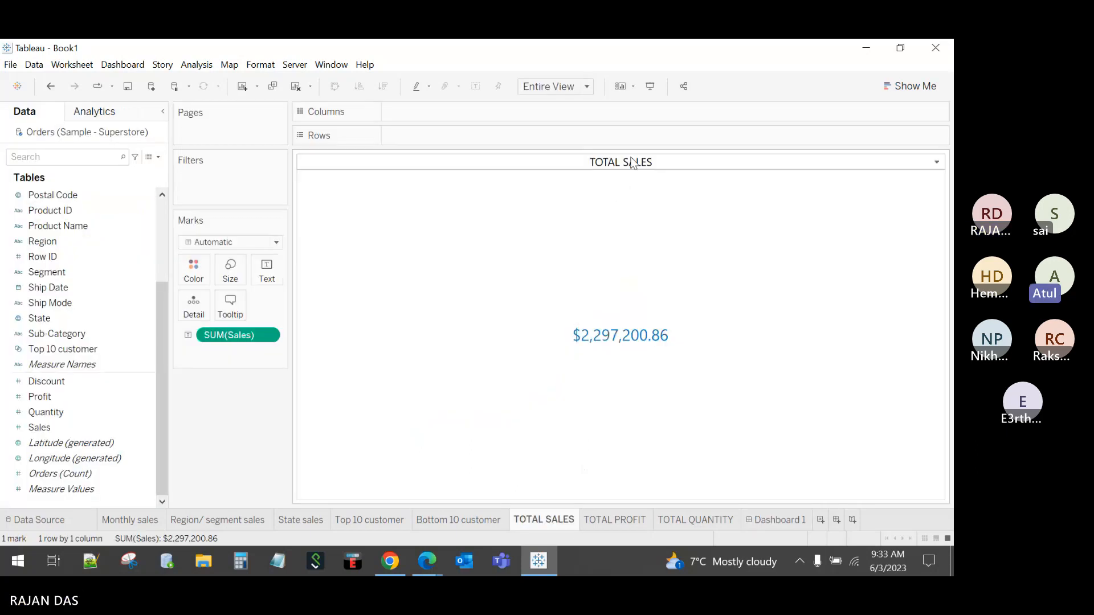
{"action": "right_click", "coordinate": [632, 162]}
{"action": "left_click", "coordinate": [656, 166]}
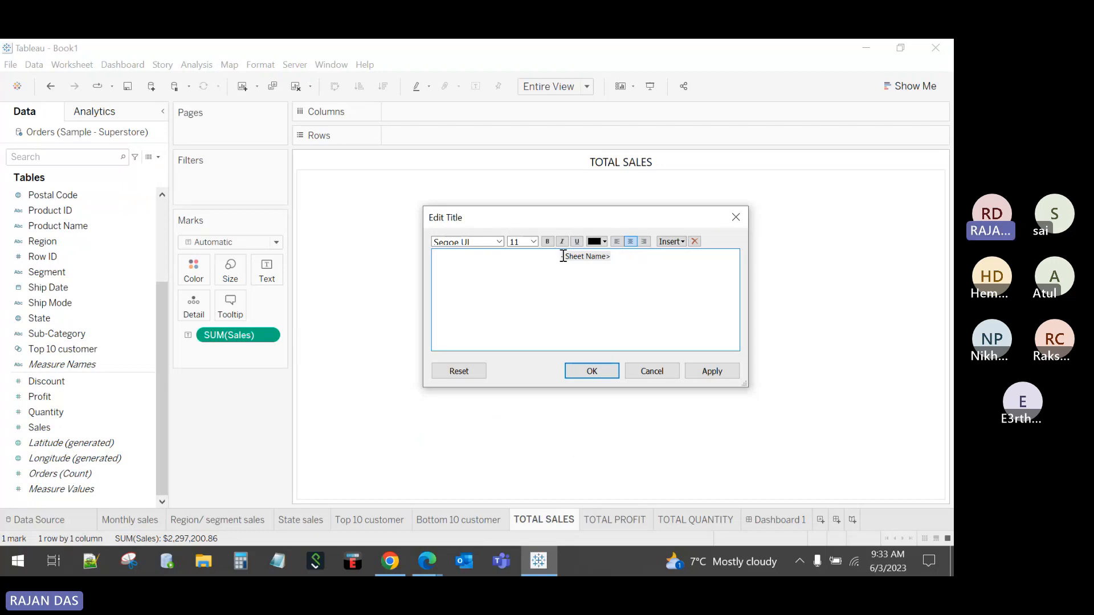
{"action": "left_click_drag", "start_coordinate": [559, 257], "coordinate": [625, 346]}
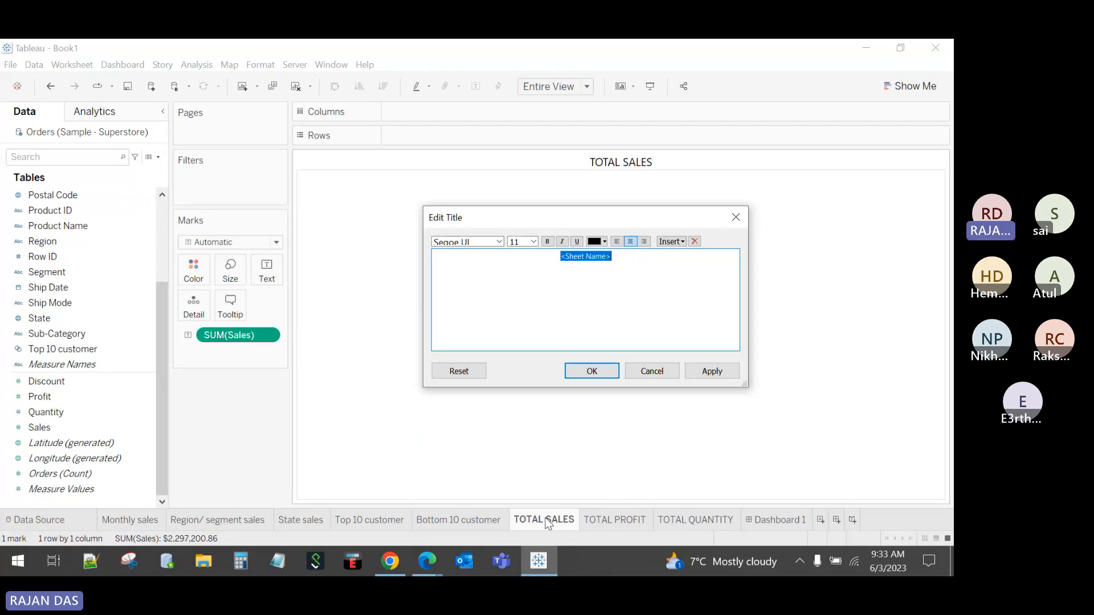
{"action": "left_click", "coordinate": [620, 261]}
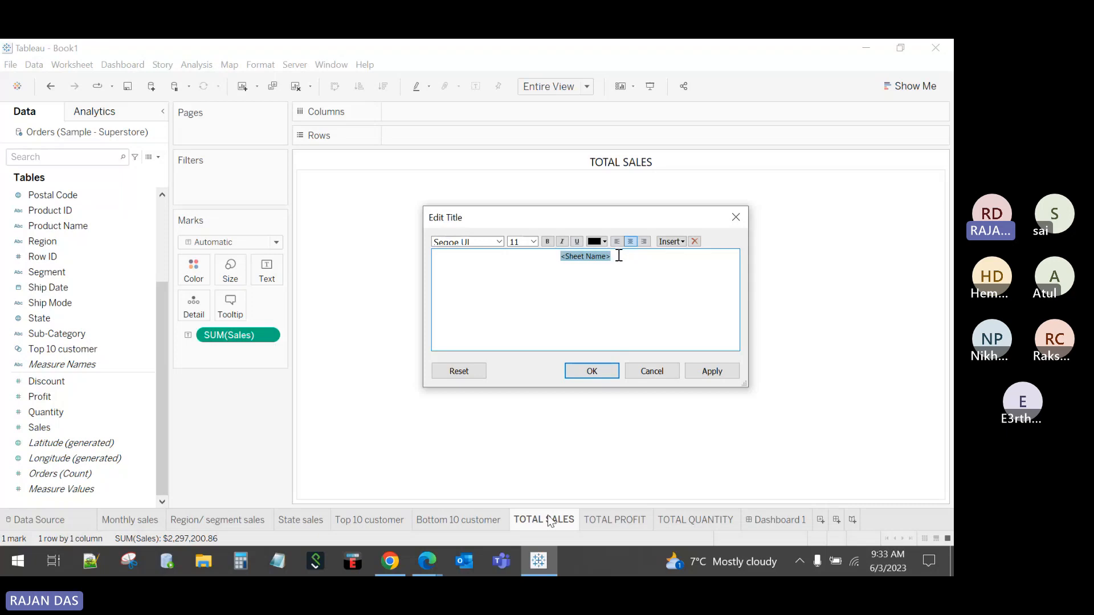
{"action": "type", "text": "Sales"}
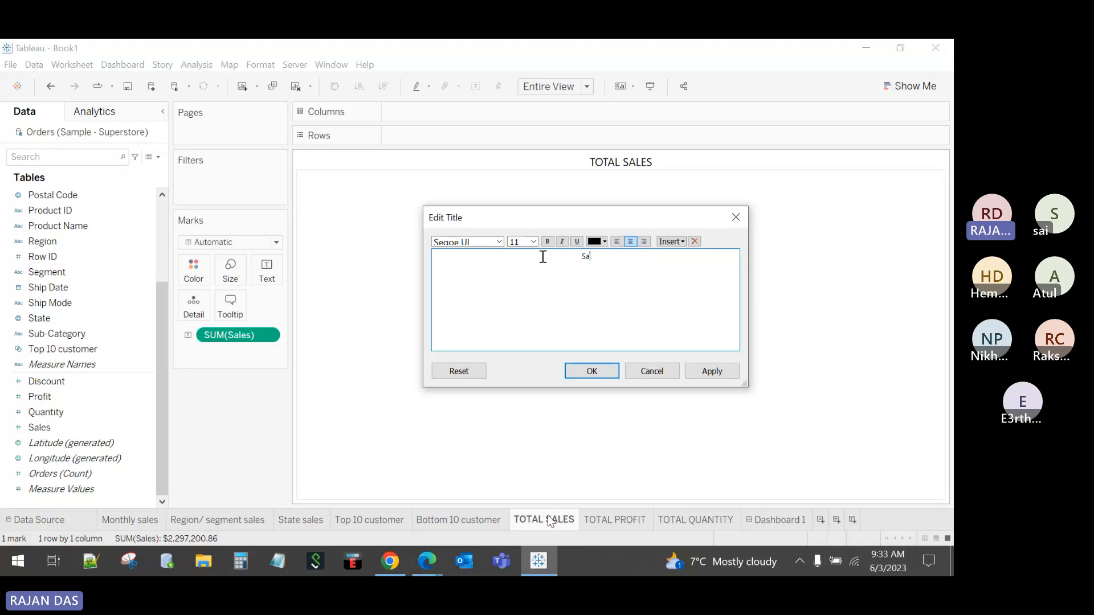
{"action": "left_click", "coordinate": [593, 371]}
{"action": "left_click", "coordinate": [755, 521]}
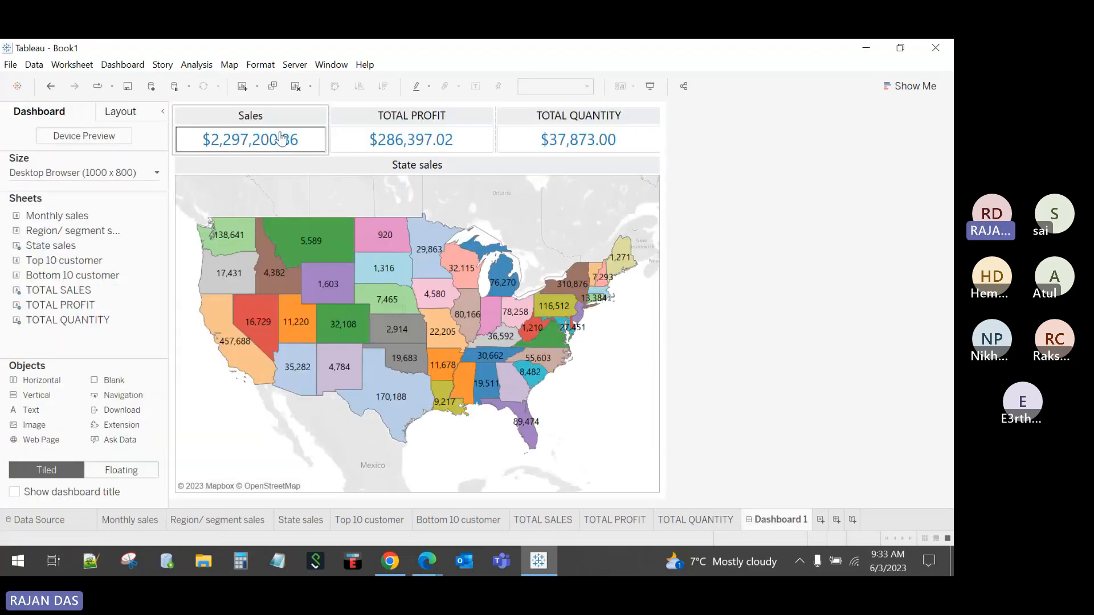
Step: Retitle the TOTAL PROFIT sheet 'Profit'
{"action": "left_click", "coordinate": [617, 520]}
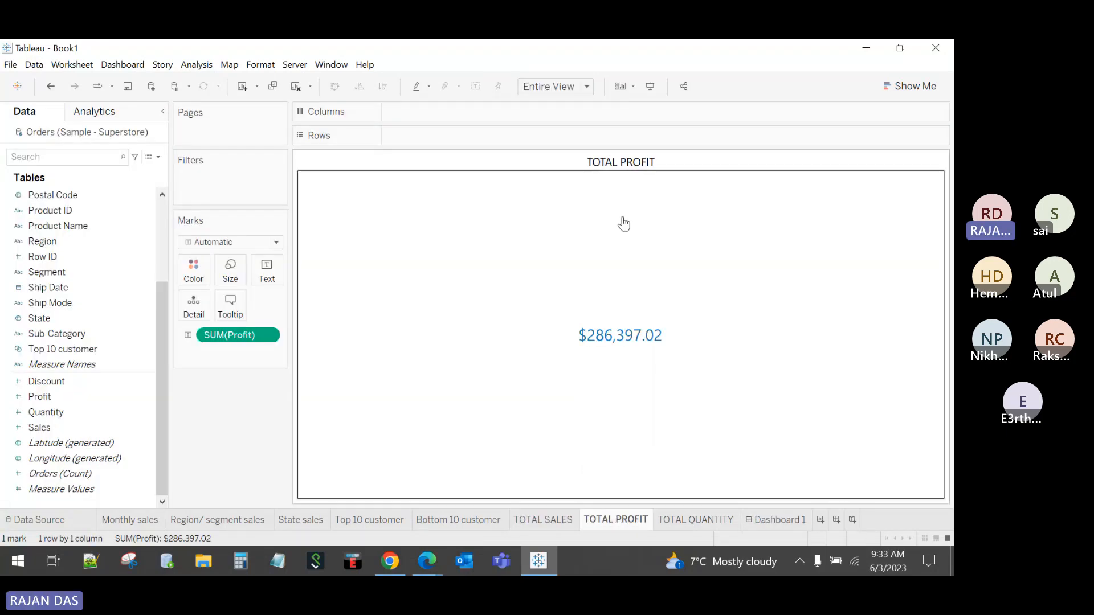
{"action": "right_click", "coordinate": [622, 169]}
{"action": "left_click", "coordinate": [629, 170]}
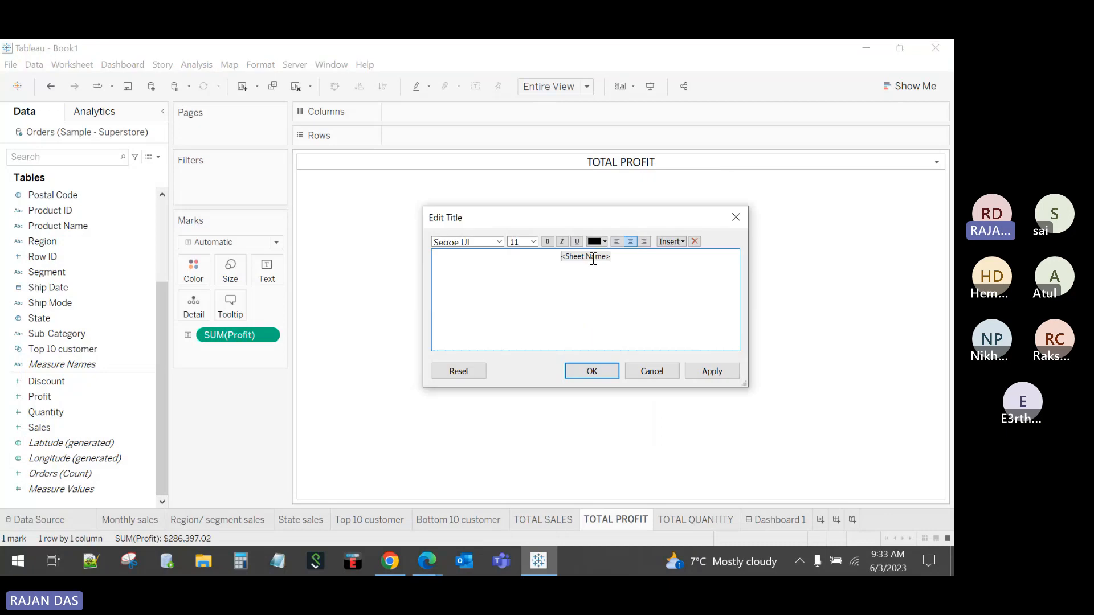
{"action": "type", "text": "Profit"}
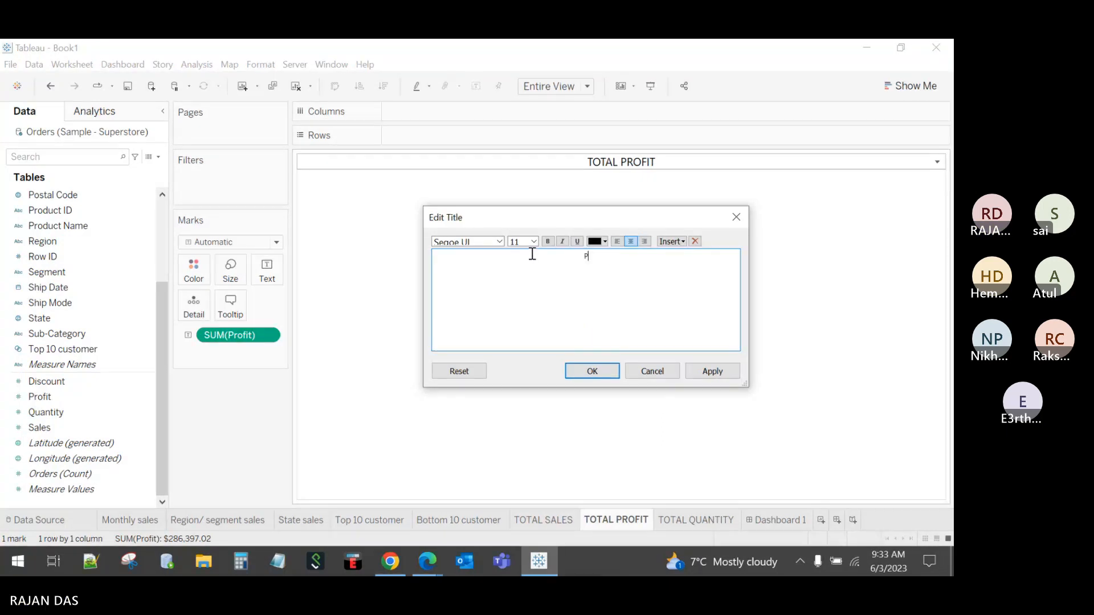
{"action": "left_click", "coordinate": [591, 369]}
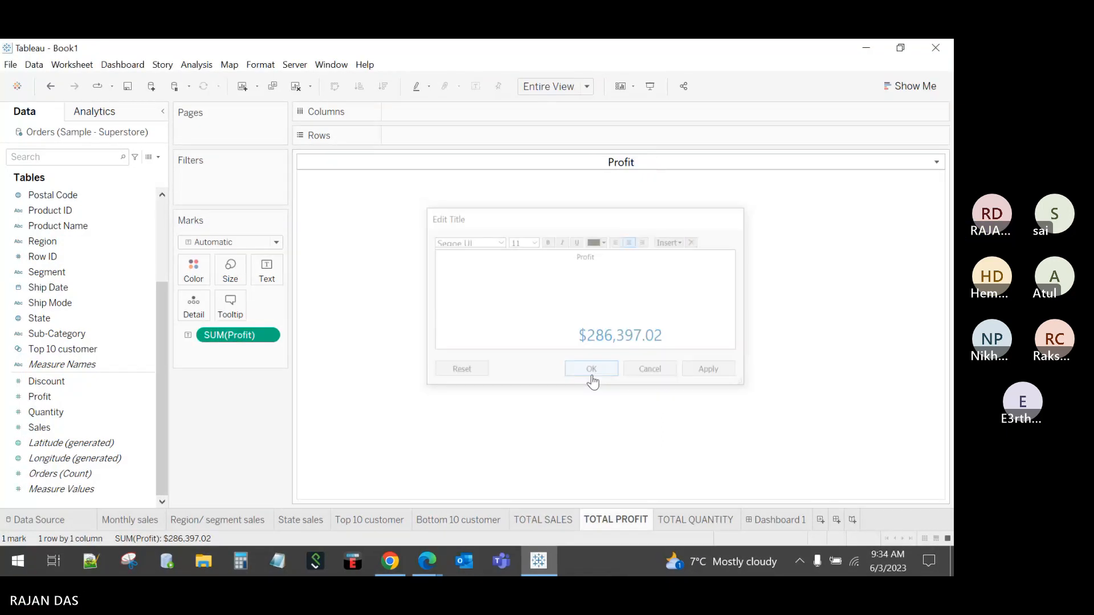
Step: Retitle the TOTAL QUANTITY sheet 'Quantity' and check the renamed tiles on the dashboard
{"action": "left_click", "coordinate": [710, 521]}
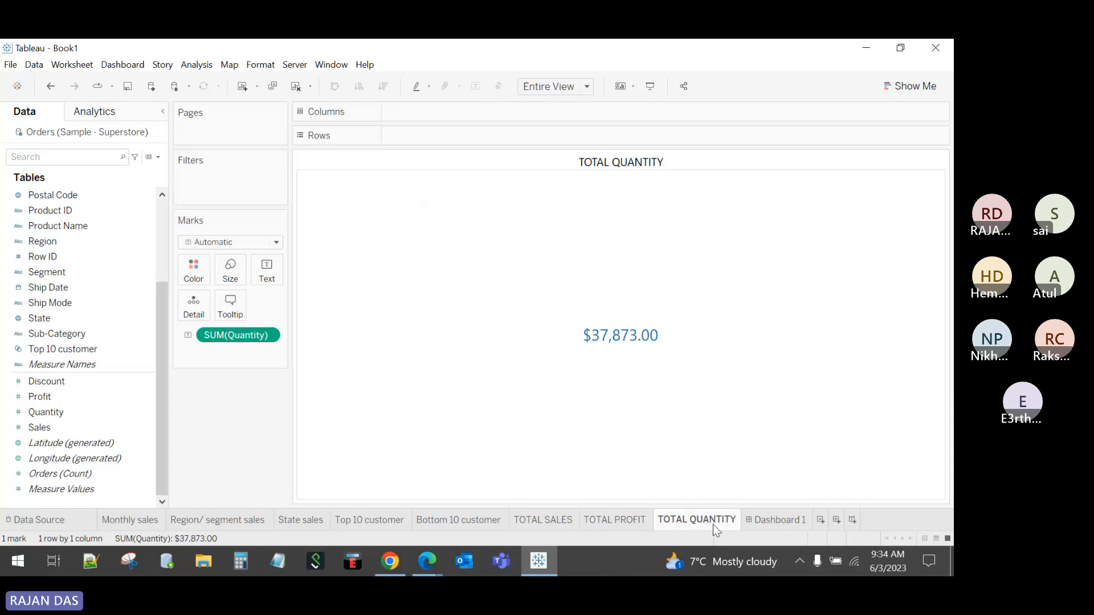
{"action": "right_click", "coordinate": [632, 160]}
{"action": "left_click", "coordinate": [651, 174]}
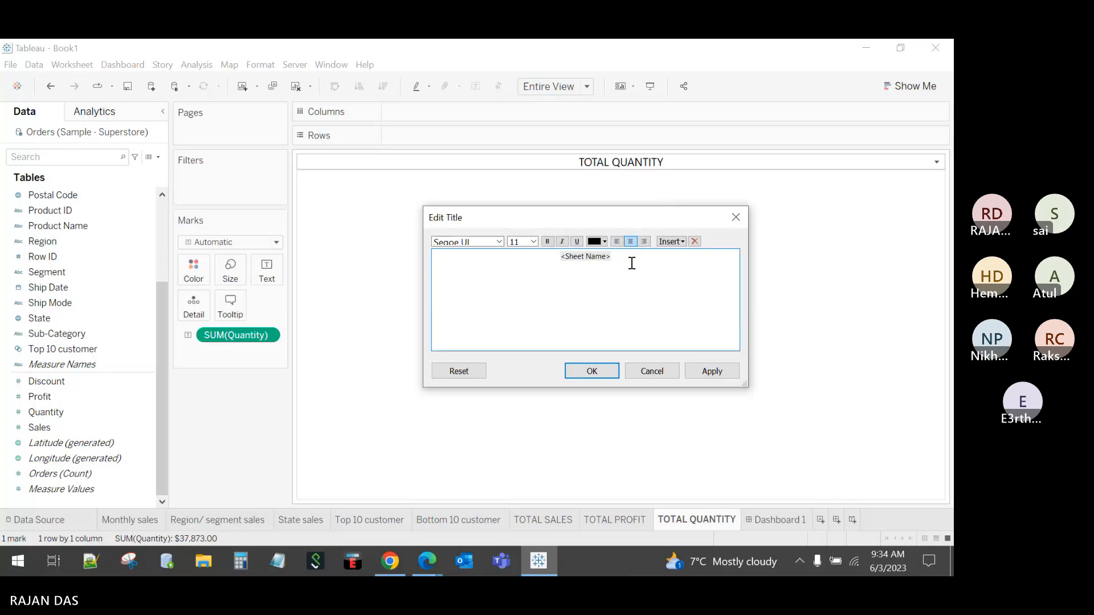
{"action": "left_click_drag", "start_coordinate": [632, 263], "coordinate": [542, 255]}
{"action": "type", "text": "Quantity"}
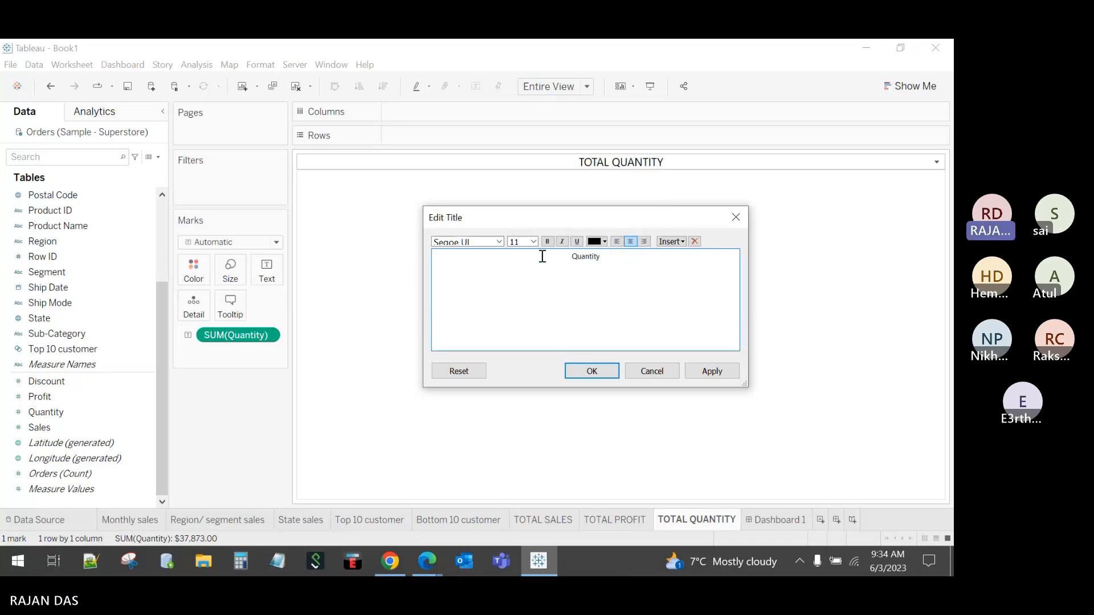
{"action": "left_click", "coordinate": [593, 371]}
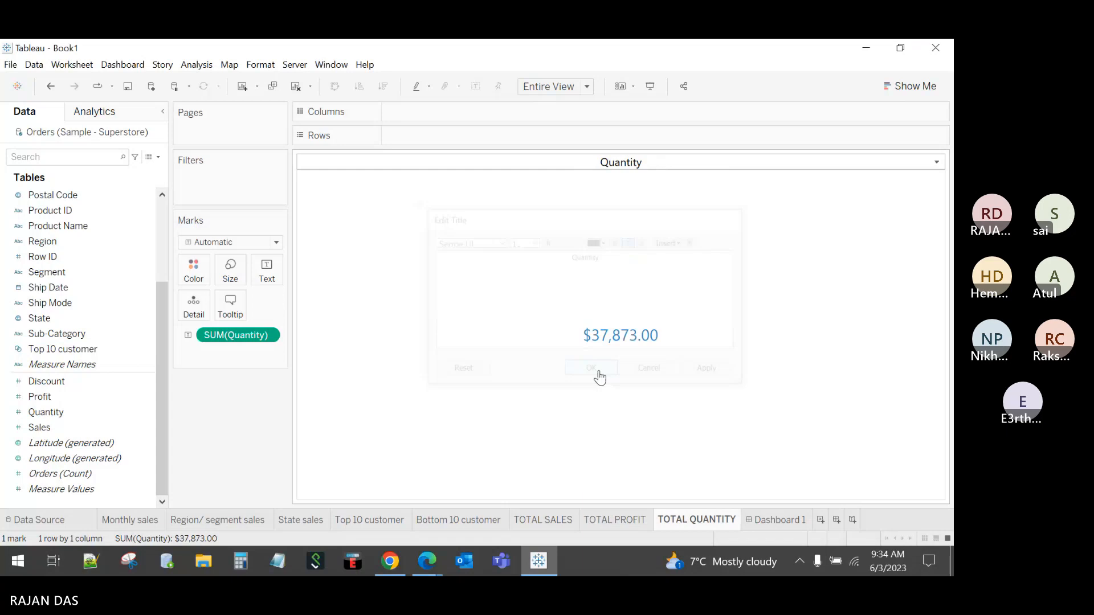
{"action": "left_click", "coordinate": [782, 519]}
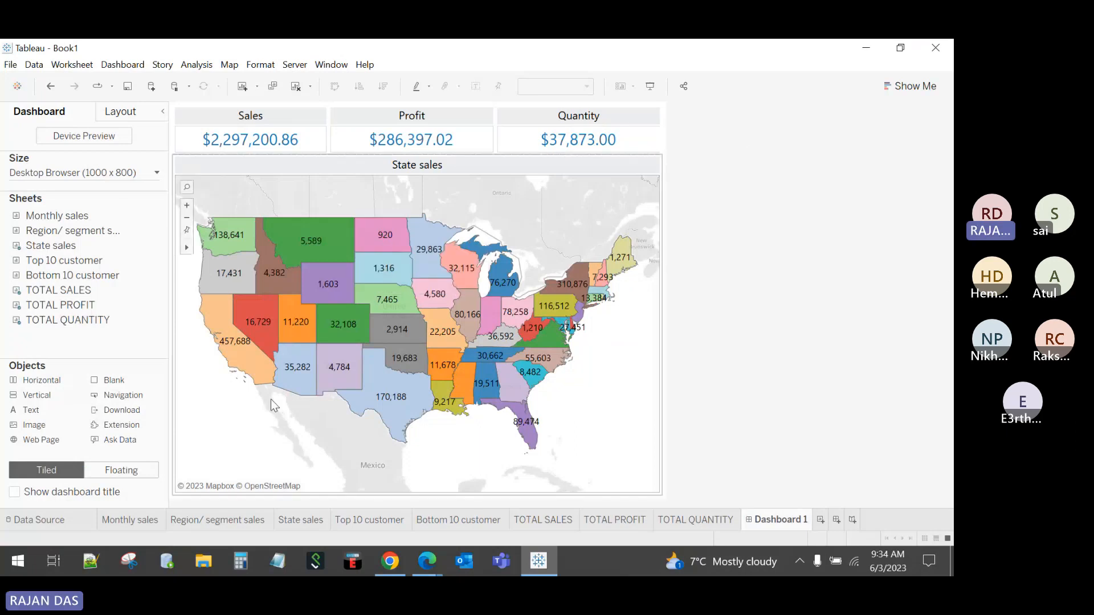
{"action": "left_click_drag", "start_coordinate": [75, 306], "coordinate": [111, 305]}
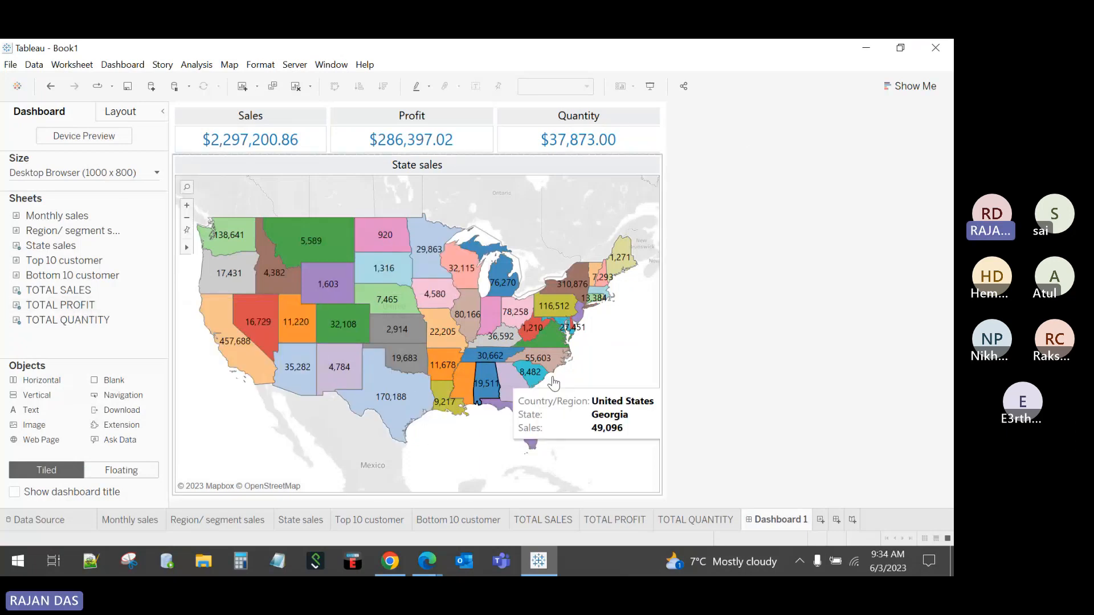
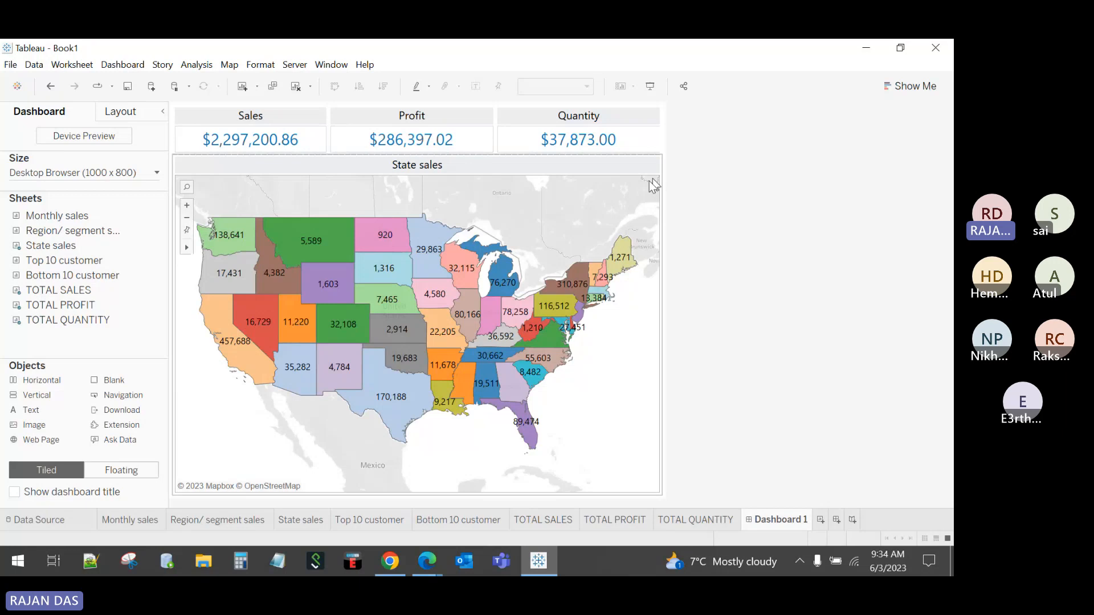
Step: Try the Monthly sales and Region/ segment sales charts on a new blank dashboard
{"action": "left_click", "coordinate": [836, 521]}
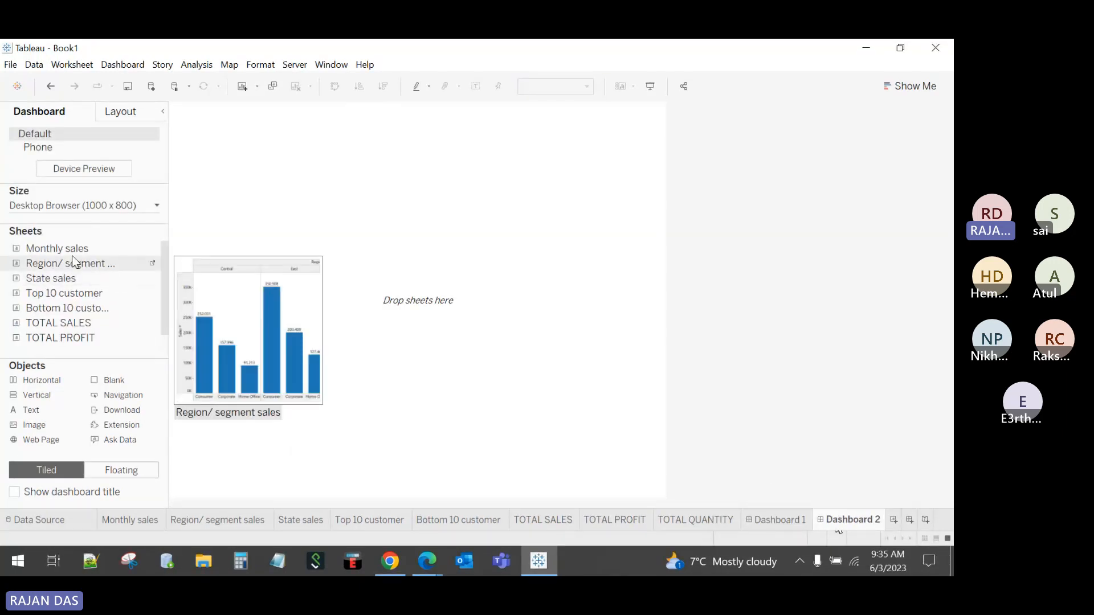
{"action": "left_click_drag", "start_coordinate": [71, 250], "coordinate": [360, 260]}
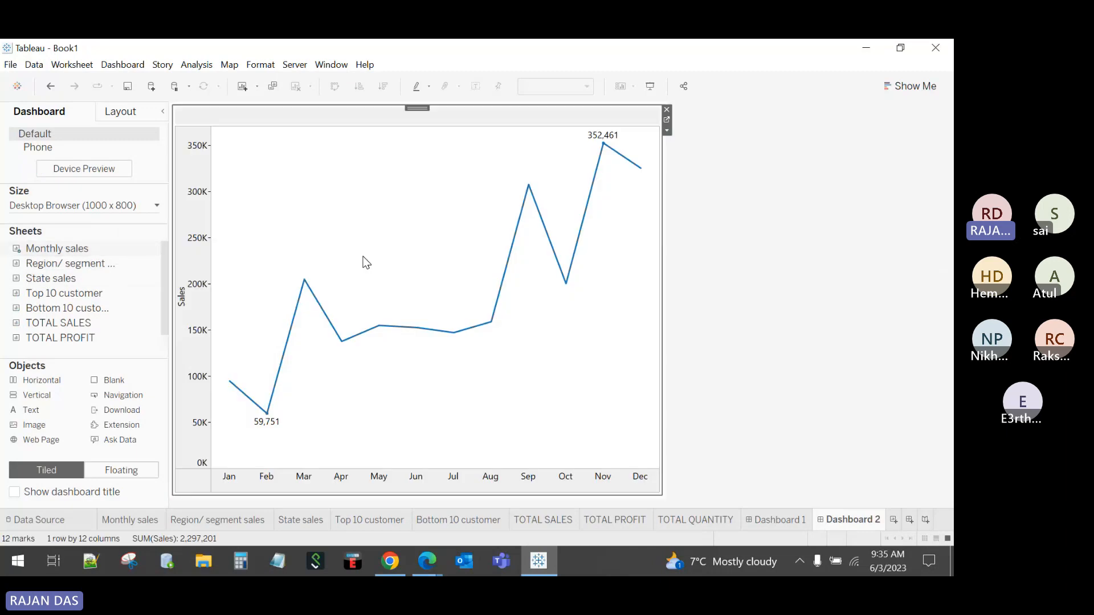
{"action": "left_click_drag", "start_coordinate": [71, 263], "coordinate": [450, 404]}
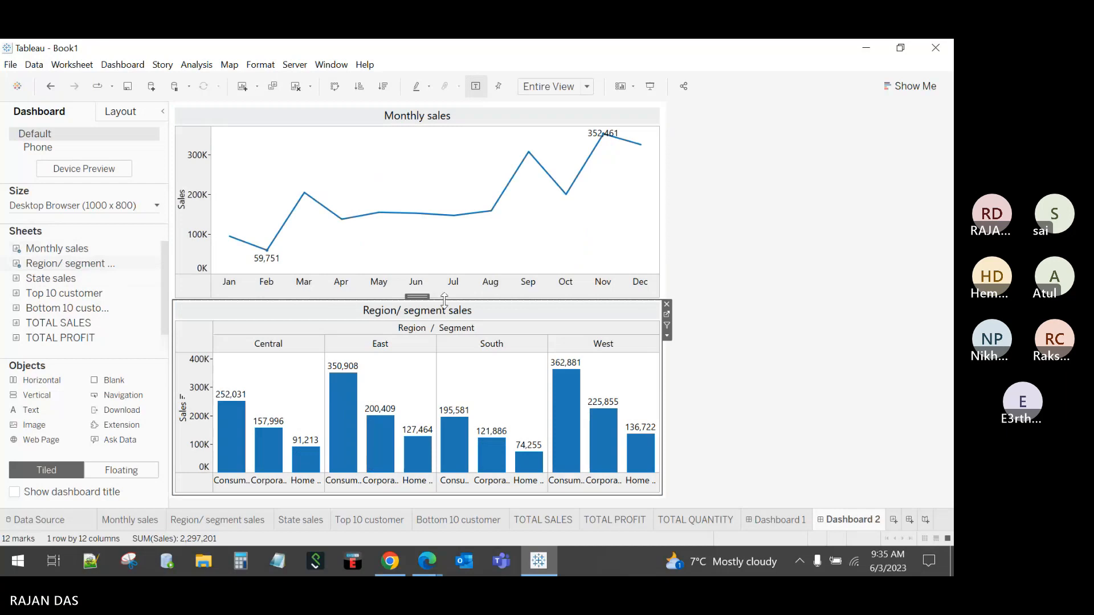
{"action": "left_click_drag", "start_coordinate": [451, 300], "coordinate": [451, 255]}
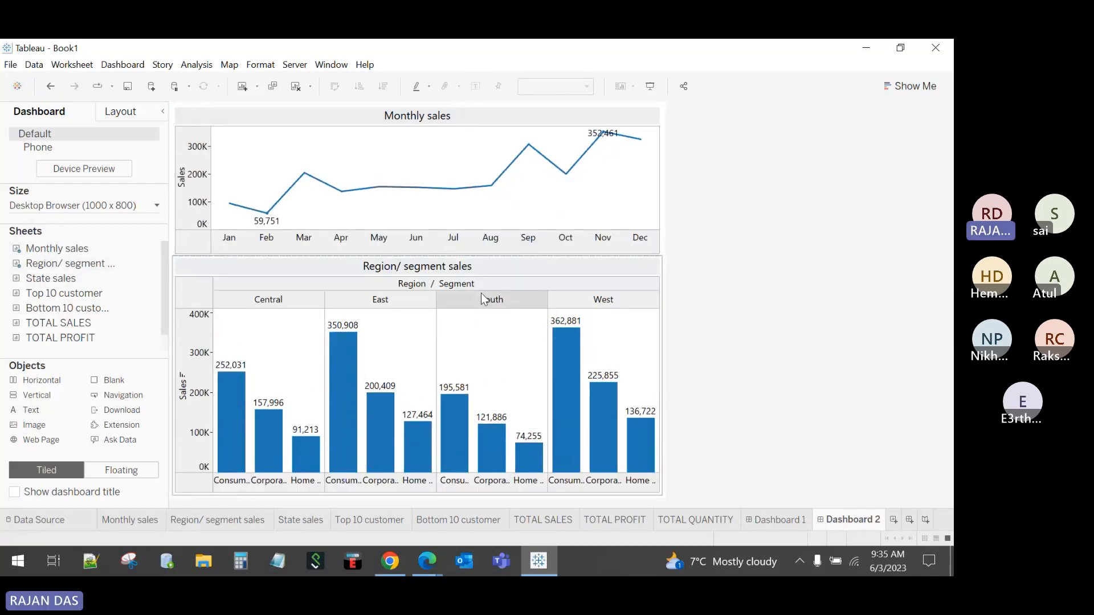
Step: Return to Dashboard 1 and delete the trial Dashboard 2
{"action": "left_click", "coordinate": [762, 518]}
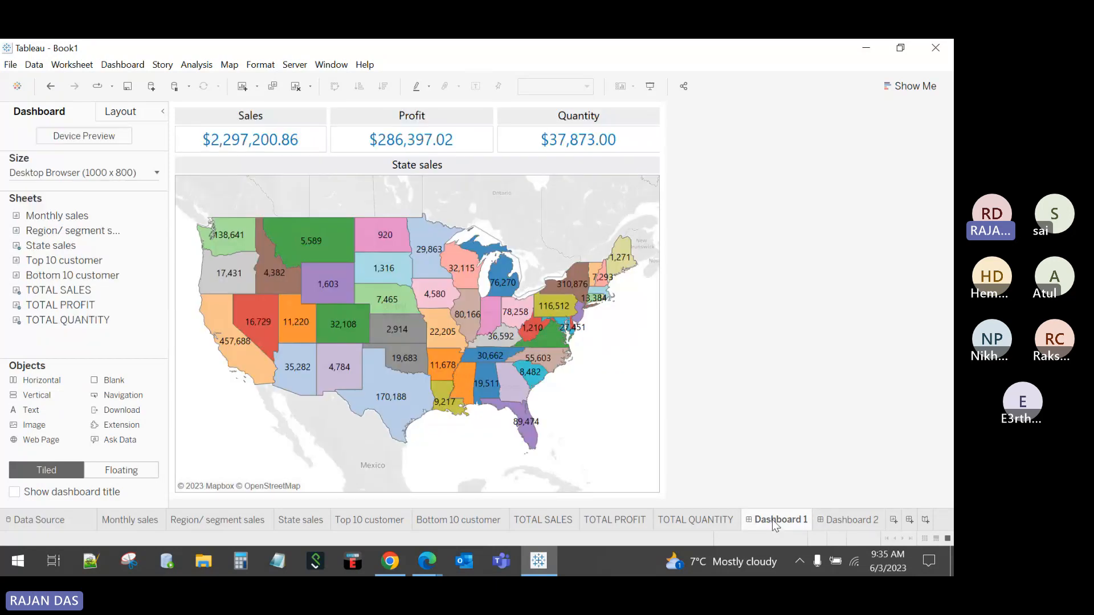
{"action": "left_click", "coordinate": [844, 520]}
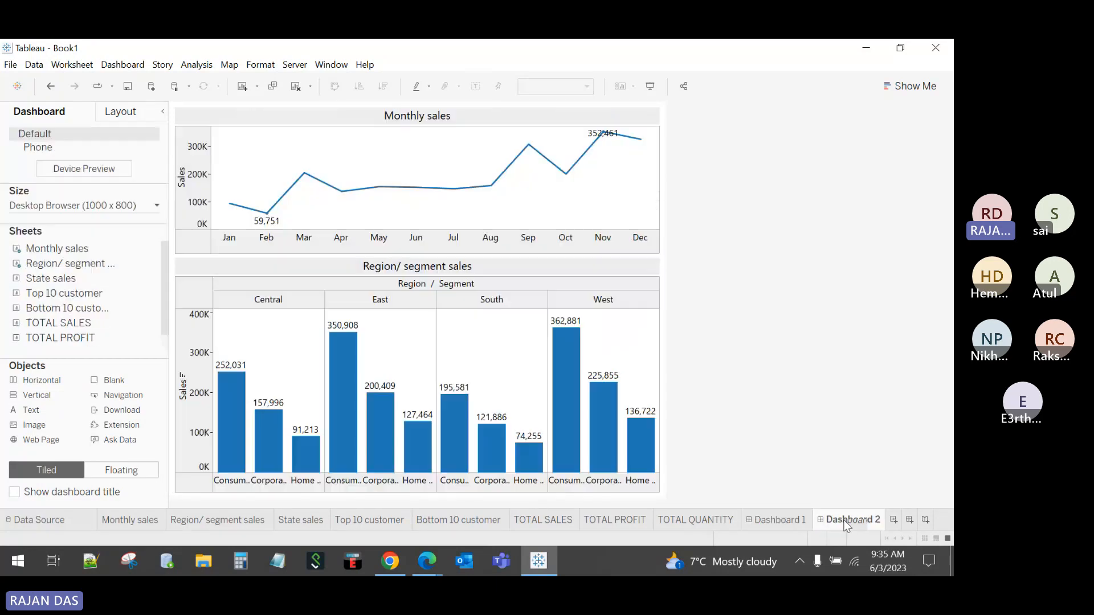
{"action": "right_click", "coordinate": [846, 524]}
{"action": "left_click", "coordinate": [860, 368]}
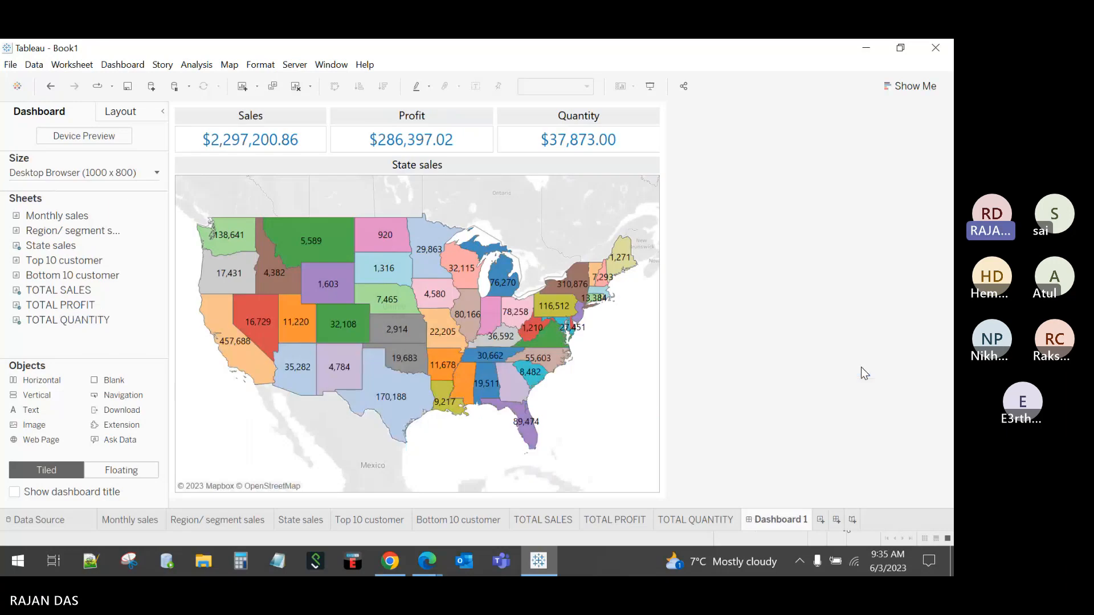
Step: Set Dashboard 1's height to 1200 px
{"action": "left_click", "coordinate": [120, 174]}
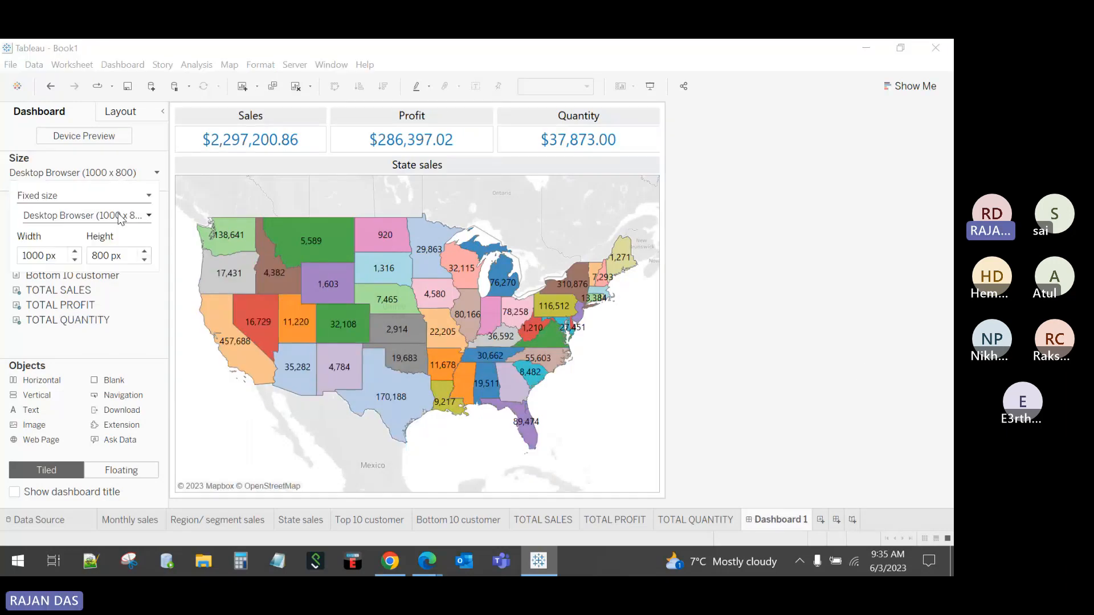
{"action": "left_click", "coordinate": [92, 256]}
{"action": "type", "text": "12"}
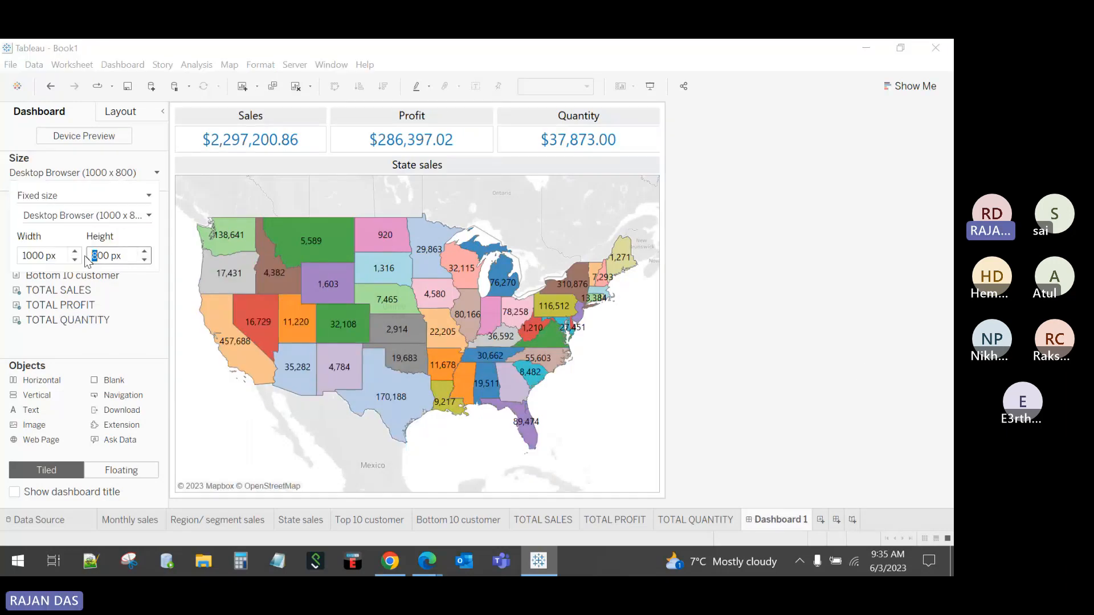
{"action": "left_click", "coordinate": [808, 323]}
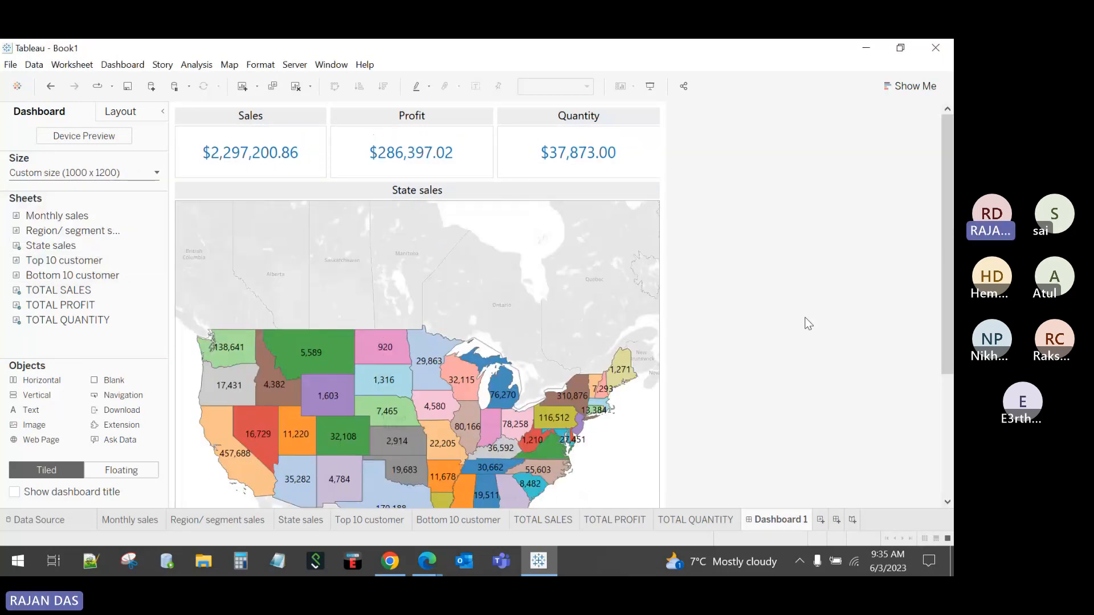
{"action": "scroll", "coordinate": [808, 323], "scroll_direction": "down", "scroll_amount": 3}
{"action": "scroll", "coordinate": [945, 228], "scroll_direction": "up", "scroll_amount": 3}
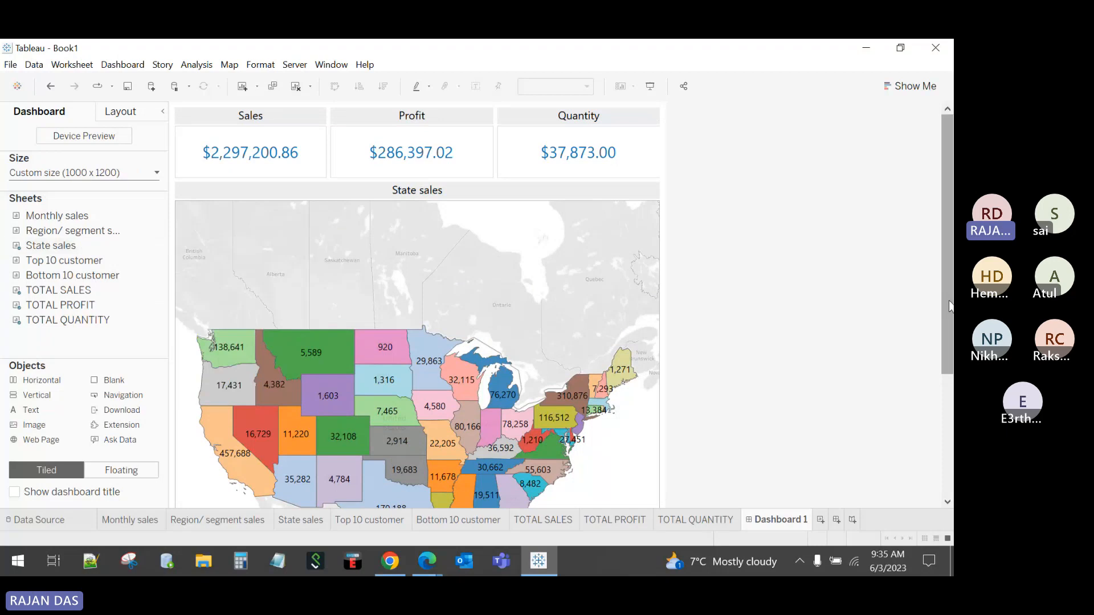
{"action": "left_click", "coordinate": [951, 466]}
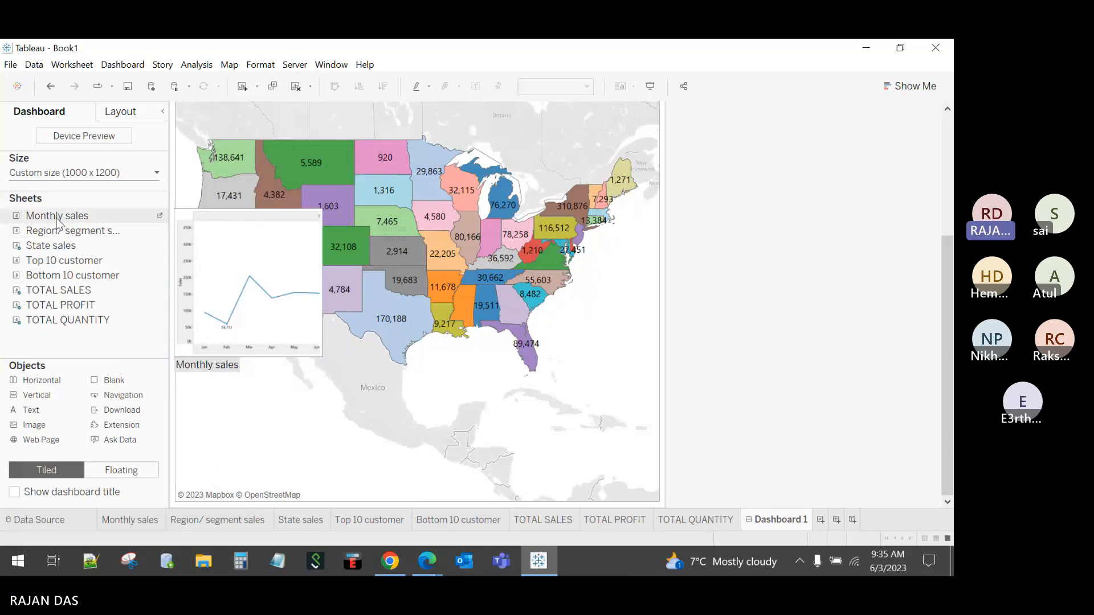
Step: Place the Monthly sales line chart below the State sales map and adjust its layout
{"action": "left_click_drag", "start_coordinate": [54, 216], "coordinate": [404, 412]}
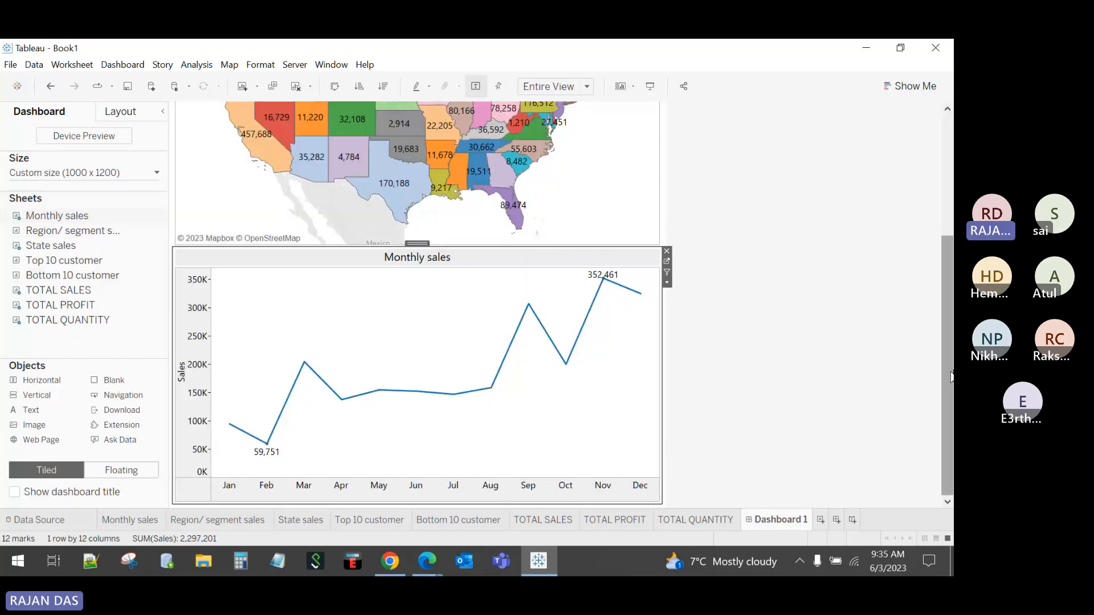
{"action": "scroll", "coordinate": [942, 333], "scroll_direction": "up", "scroll_amount": 1}
{"action": "left_click_drag", "start_coordinate": [942, 332], "coordinate": [928, 160]}
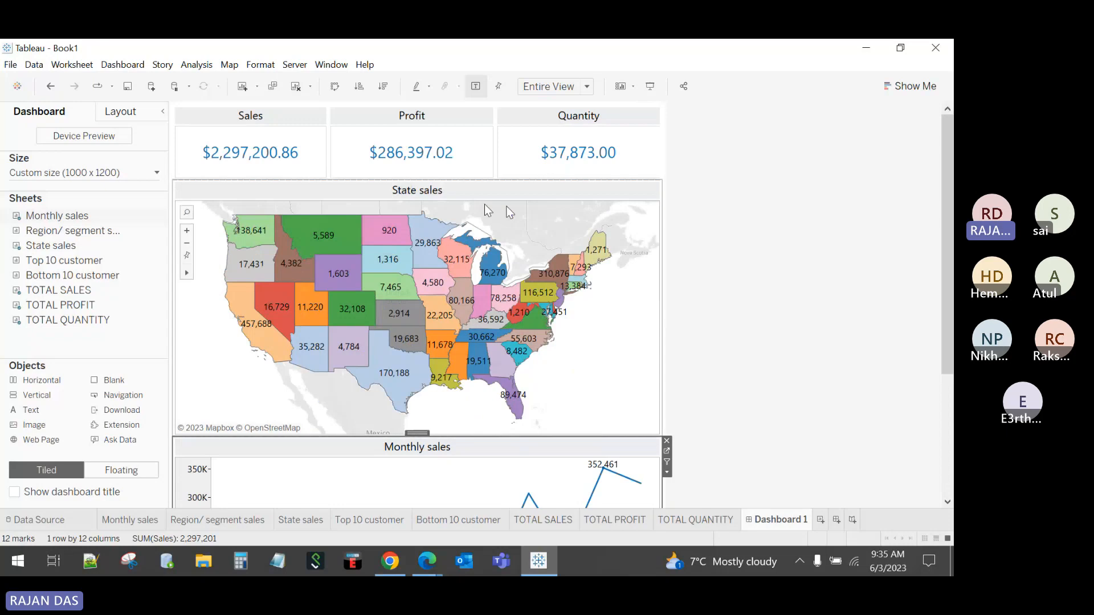
{"action": "left_click_drag", "start_coordinate": [479, 180], "coordinate": [479, 155]}
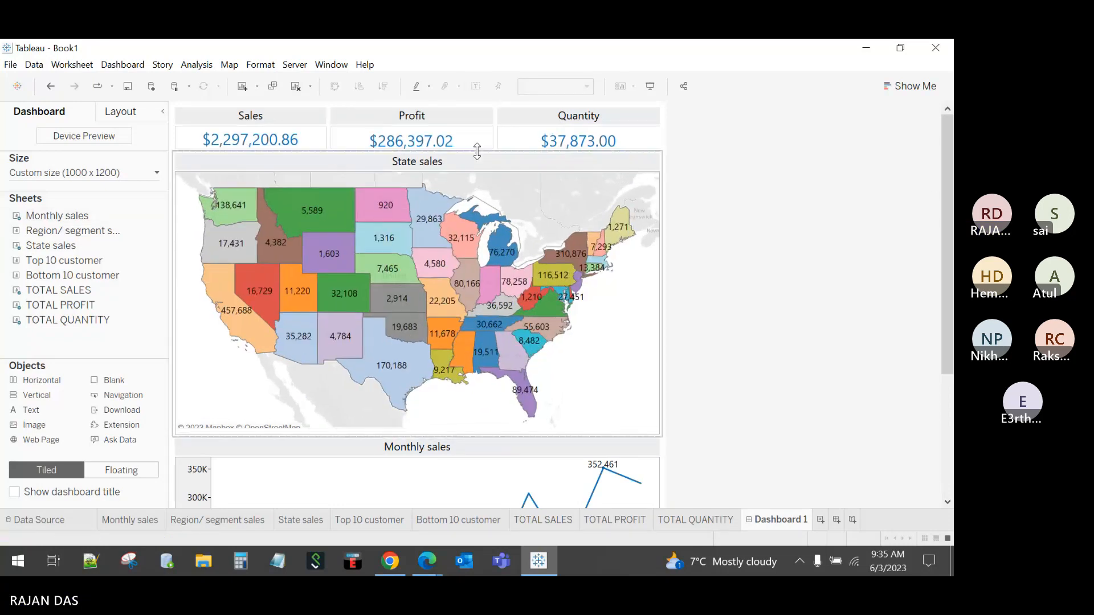
{"action": "left_click_drag", "start_coordinate": [944, 239], "coordinate": [944, 405]}
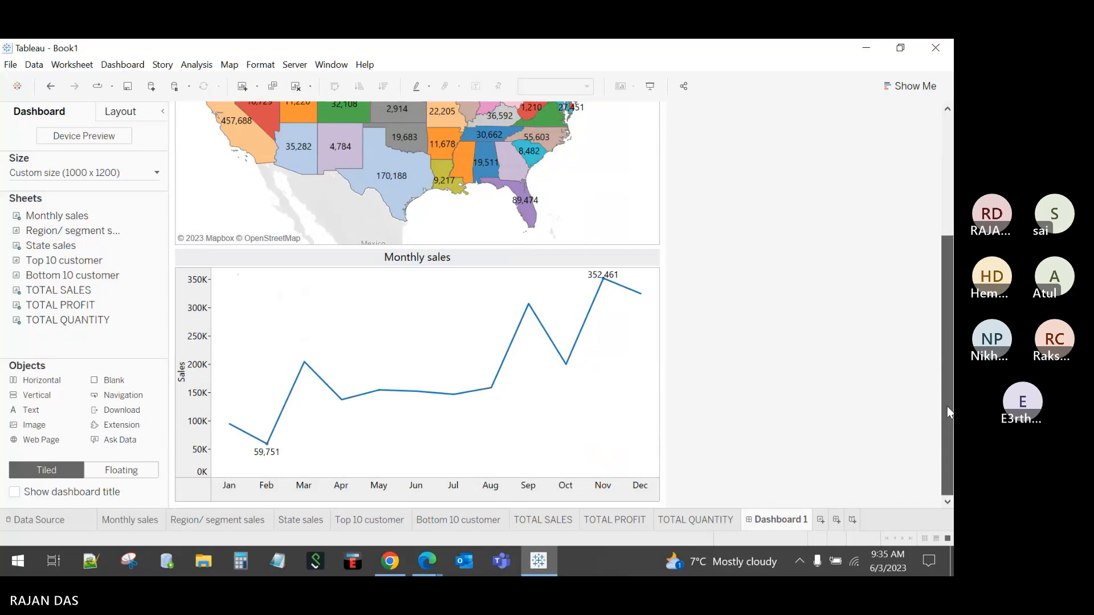
{"action": "left_click_drag", "start_coordinate": [947, 405], "coordinate": [815, 430]}
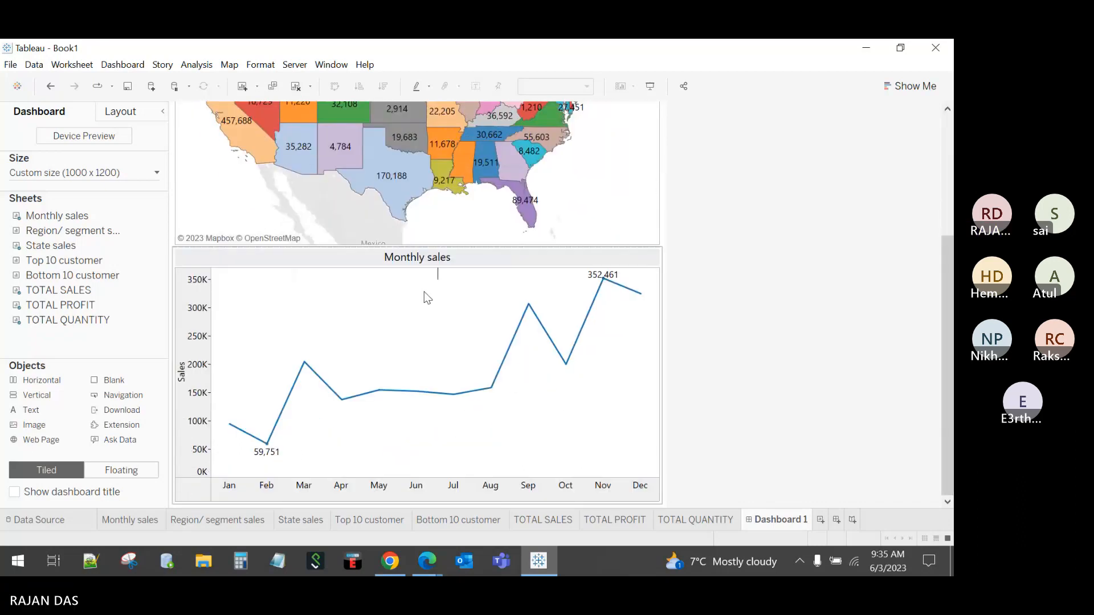
Step: Add the Region/ segment sales bars below the Monthly sales chart
{"action": "left_click", "coordinate": [433, 273]}
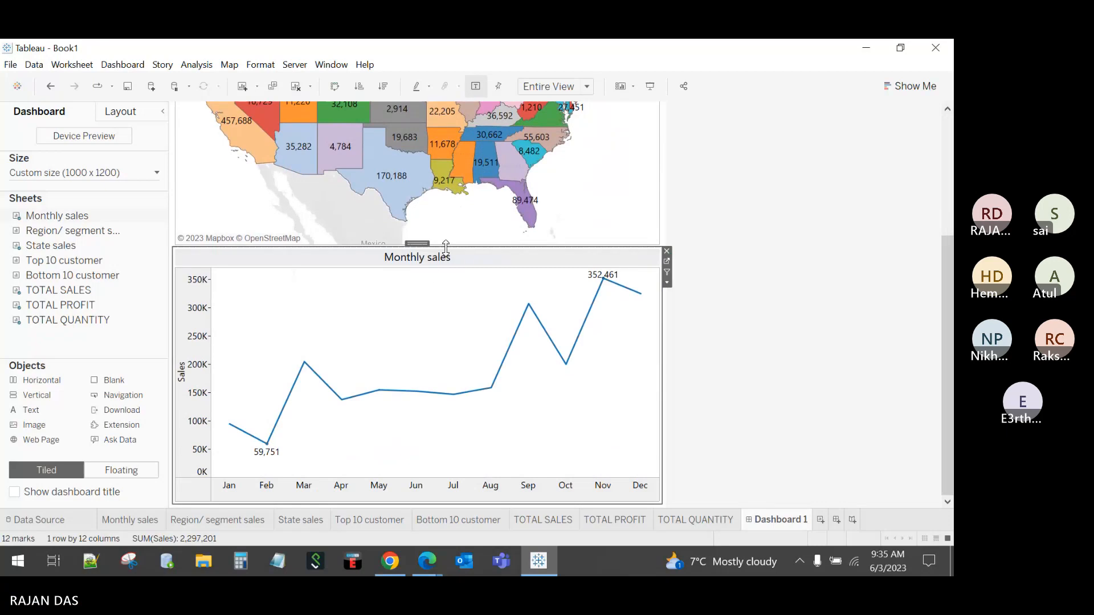
{"action": "mouse_move", "coordinate": [68, 292]}
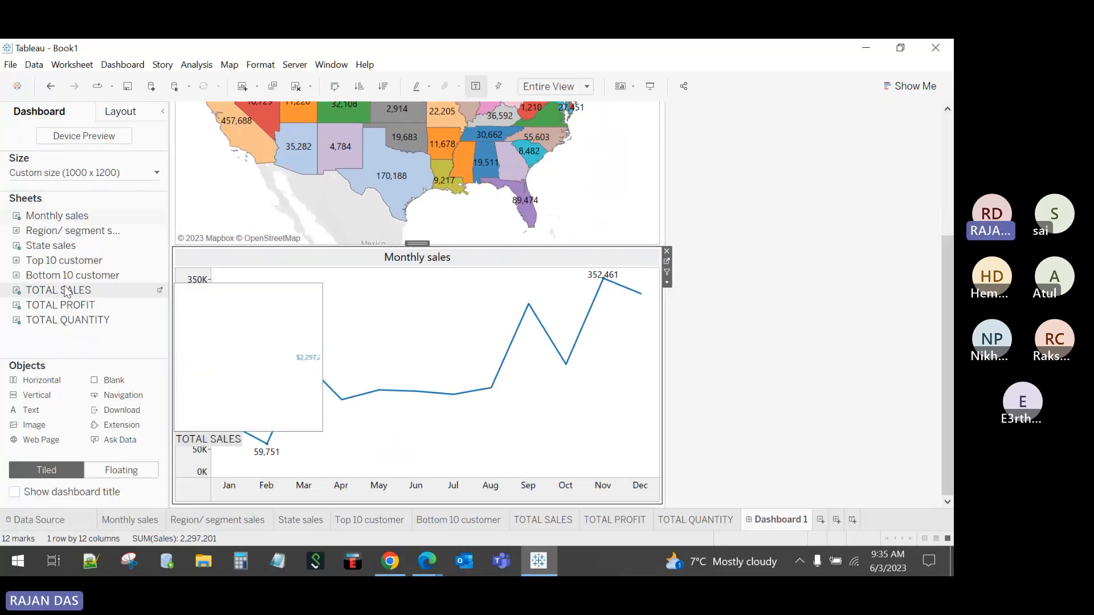
{"action": "mouse_move", "coordinate": [142, 230]}
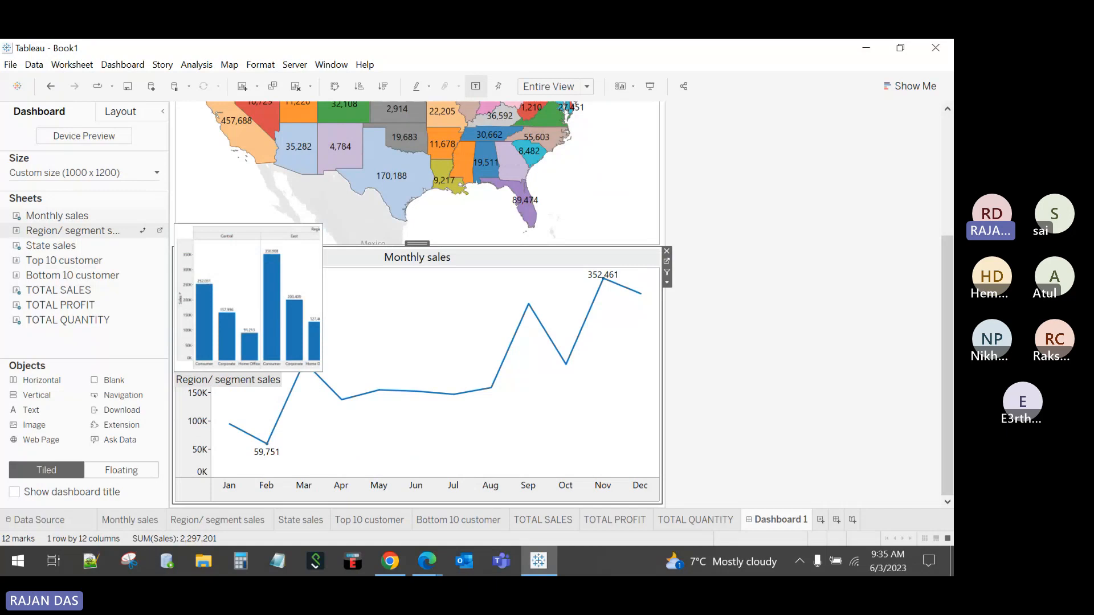
{"action": "left_click_drag", "start_coordinate": [142, 231], "coordinate": [439, 449]}
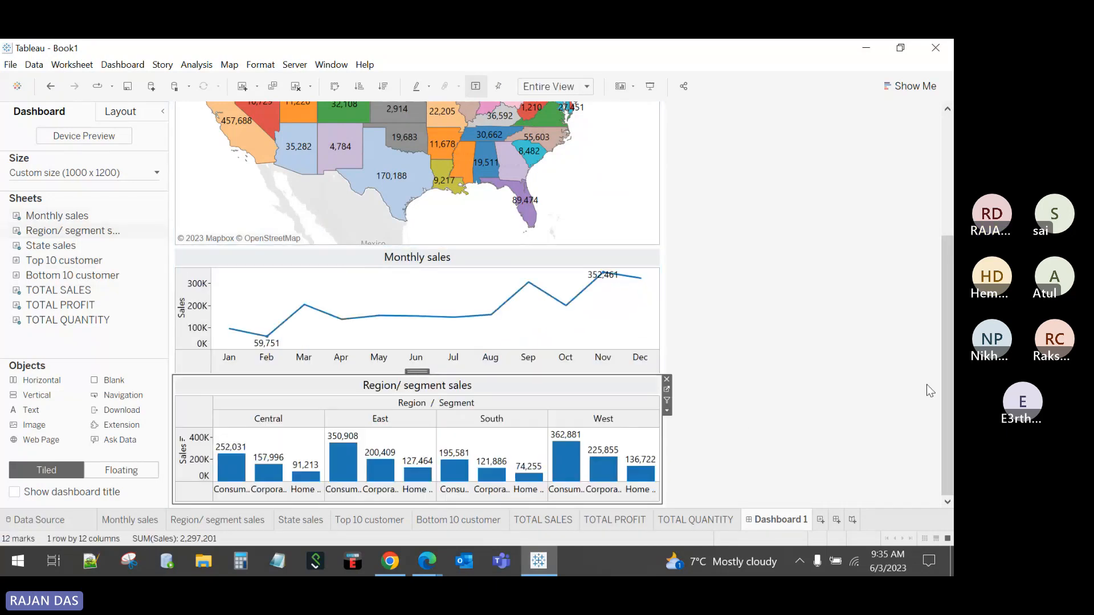
{"action": "left_click_drag", "start_coordinate": [945, 343], "coordinate": [953, 416]}
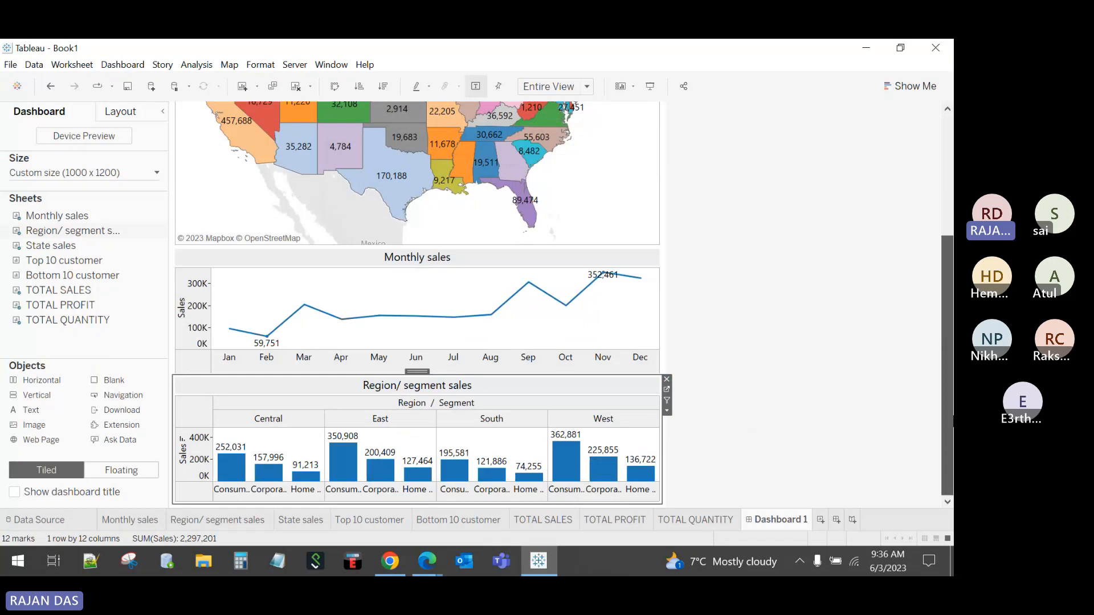
Step: Change the dashboard height to 1500 px
{"action": "left_click", "coordinate": [122, 178]}
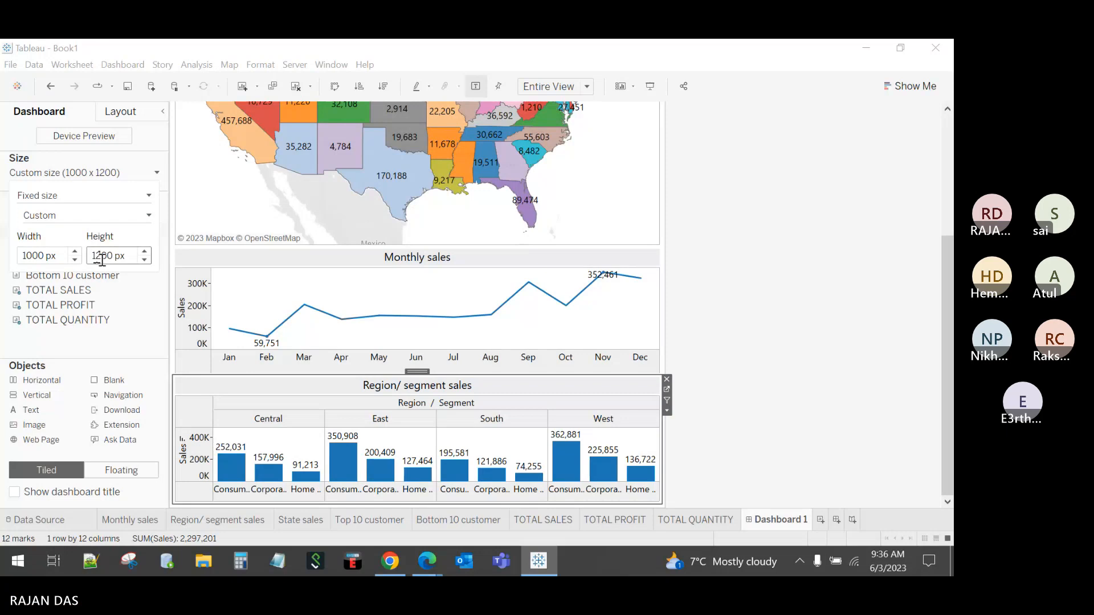
{"action": "left_click", "coordinate": [102, 259]}
{"action": "key", "text": "BackSpace"}
{"action": "key", "text": "Right"}
{"action": "key", "text": "Right"}
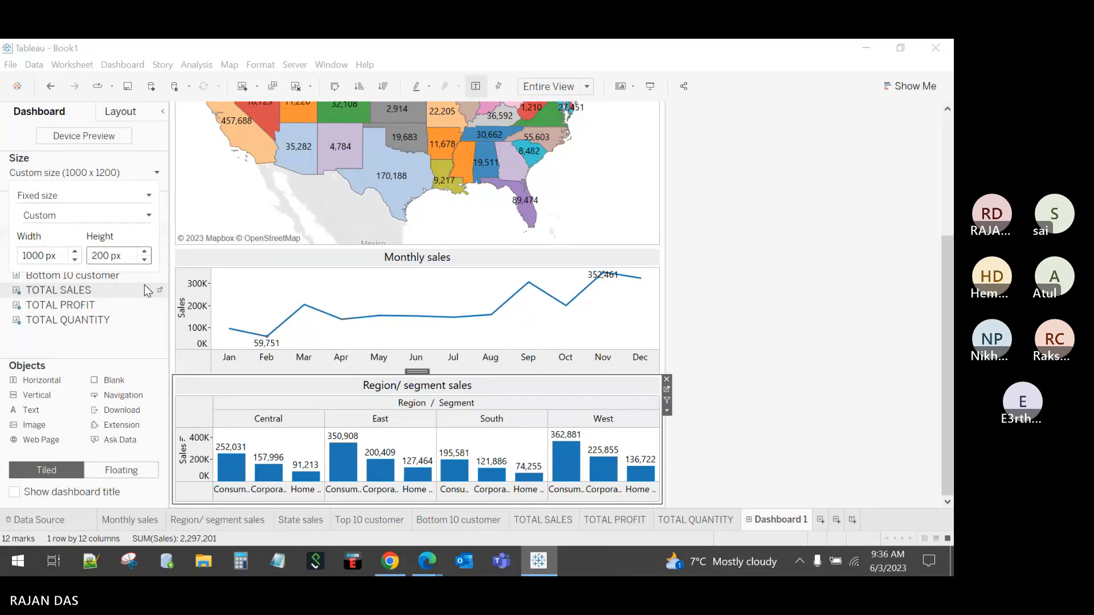
{"action": "left_click_drag", "start_coordinate": [98, 256], "coordinate": [85, 255]}
{"action": "type", "text": "15"}
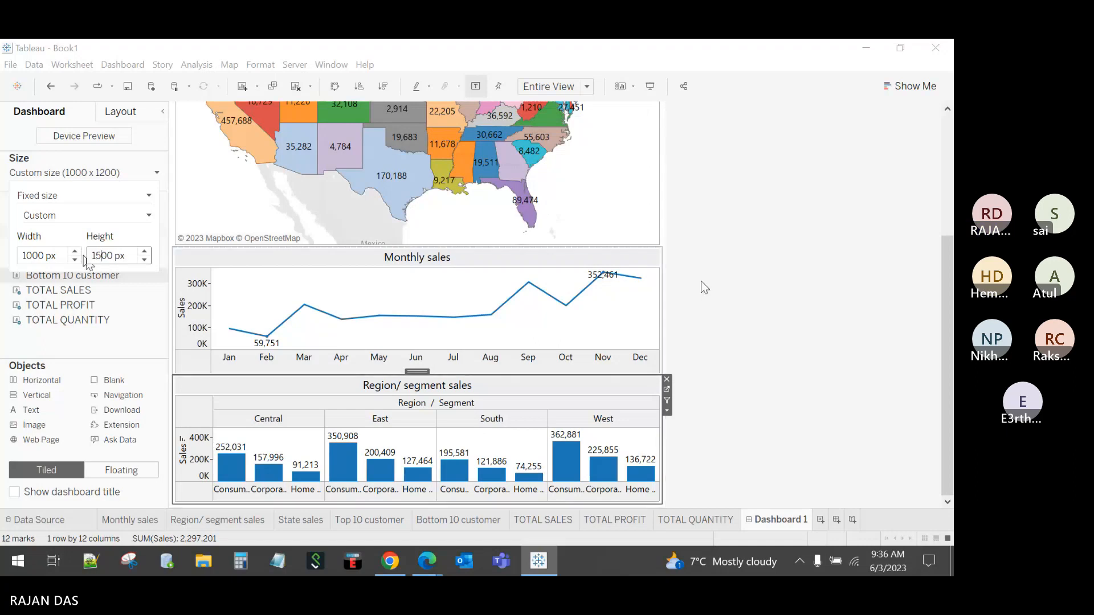
{"action": "left_click", "coordinate": [701, 281]}
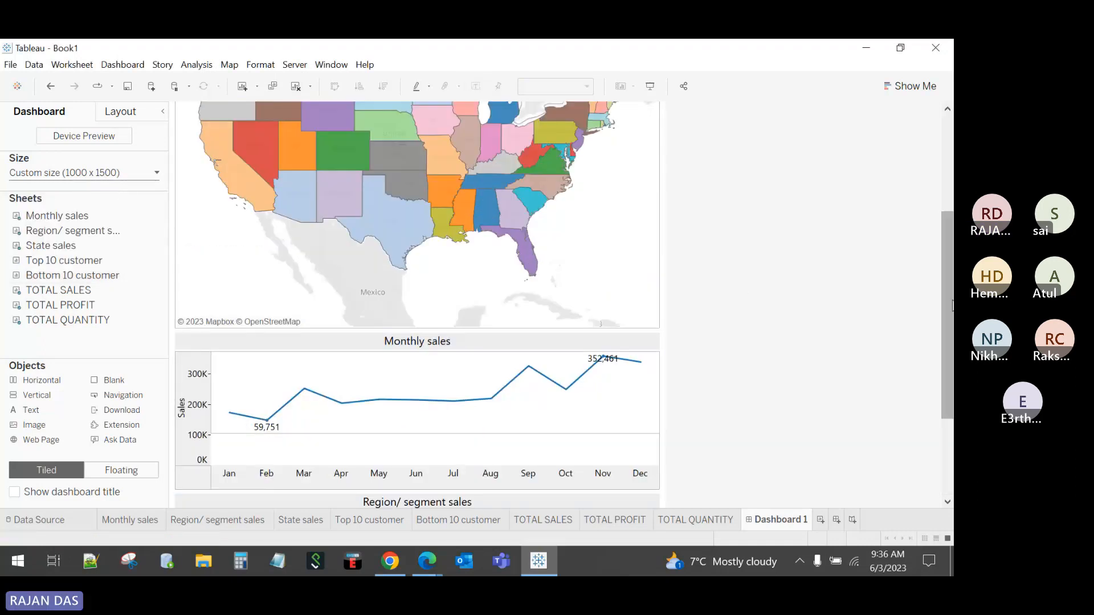
{"action": "mouse_move", "coordinate": [953, 306]}
{"action": "left_mouse_down"}
{"action": "mouse_move", "coordinate": [953, 448]}
{"action": "mouse_move", "coordinate": [944, 247]}
{"action": "mouse_move", "coordinate": [950, 291]}
{"action": "left_mouse_up"}
{"action": "scroll", "coordinate": [470, 217], "scroll_direction": "down", "scroll_amount": 5}
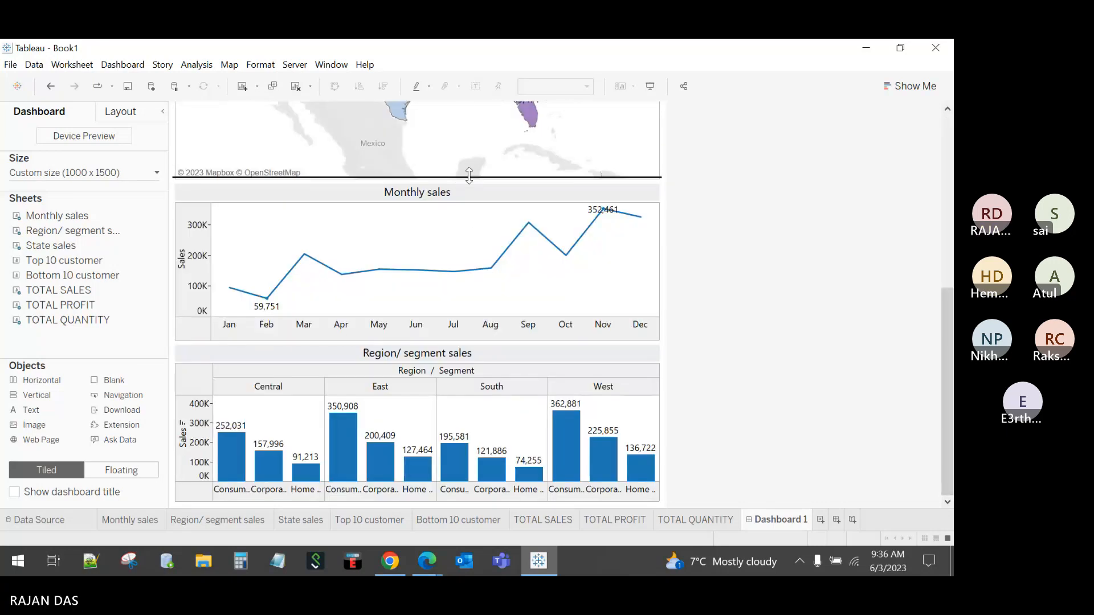
Step: Make the Monthly sales and Region/segment charts taller, shortening the map and KPI tiles
{"action": "left_click_drag", "start_coordinate": [469, 175], "coordinate": [469, 110]}
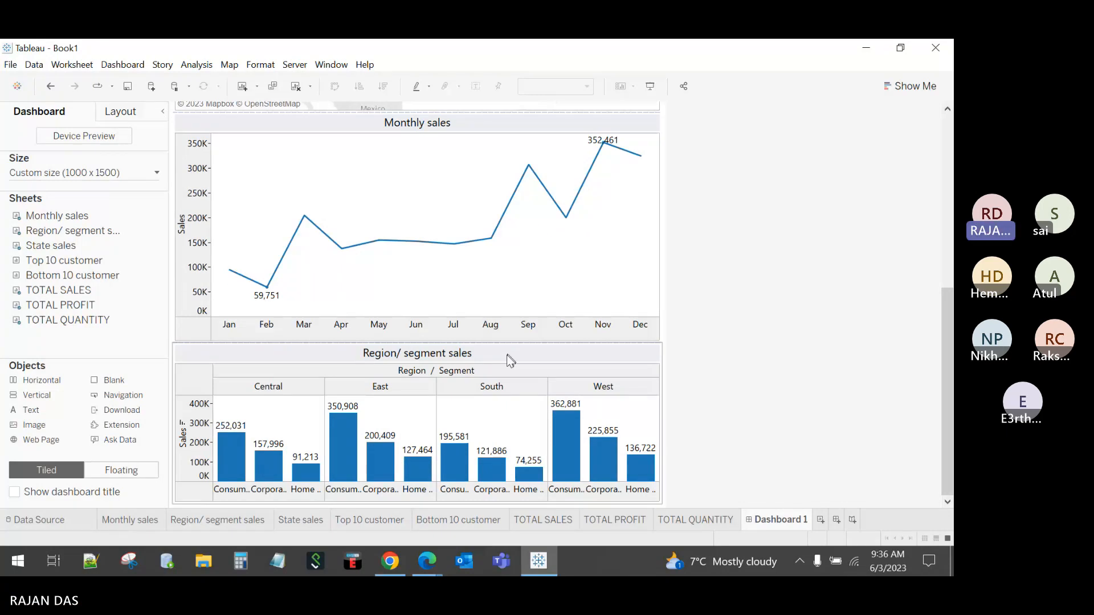
{"action": "left_click_drag", "start_coordinate": [490, 343], "coordinate": [487, 294]}
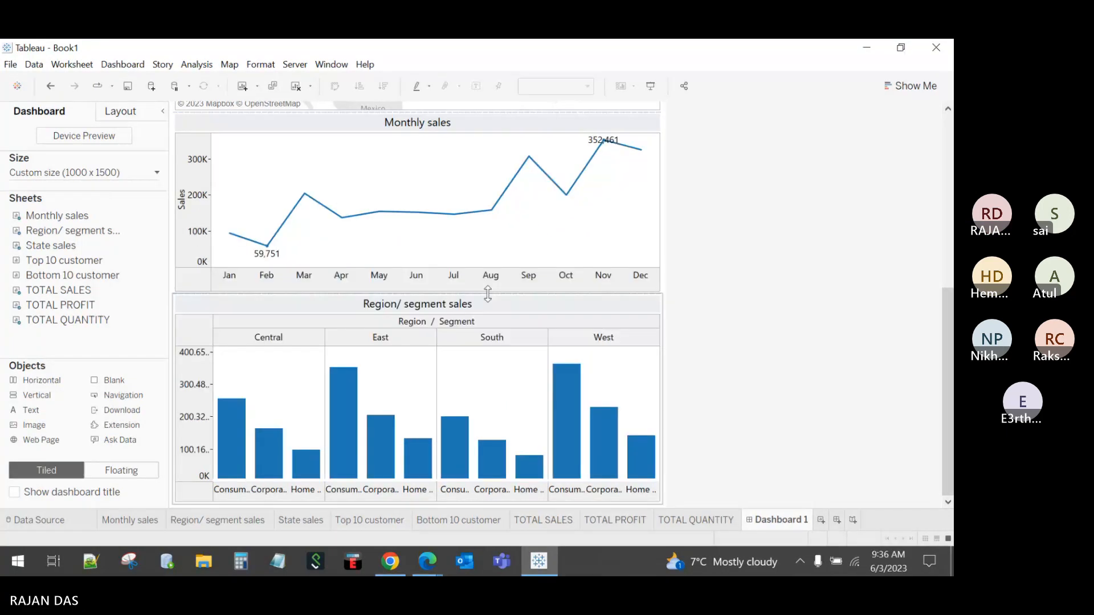
{"action": "left_click_drag", "start_coordinate": [946, 389], "coordinate": [925, 200]}
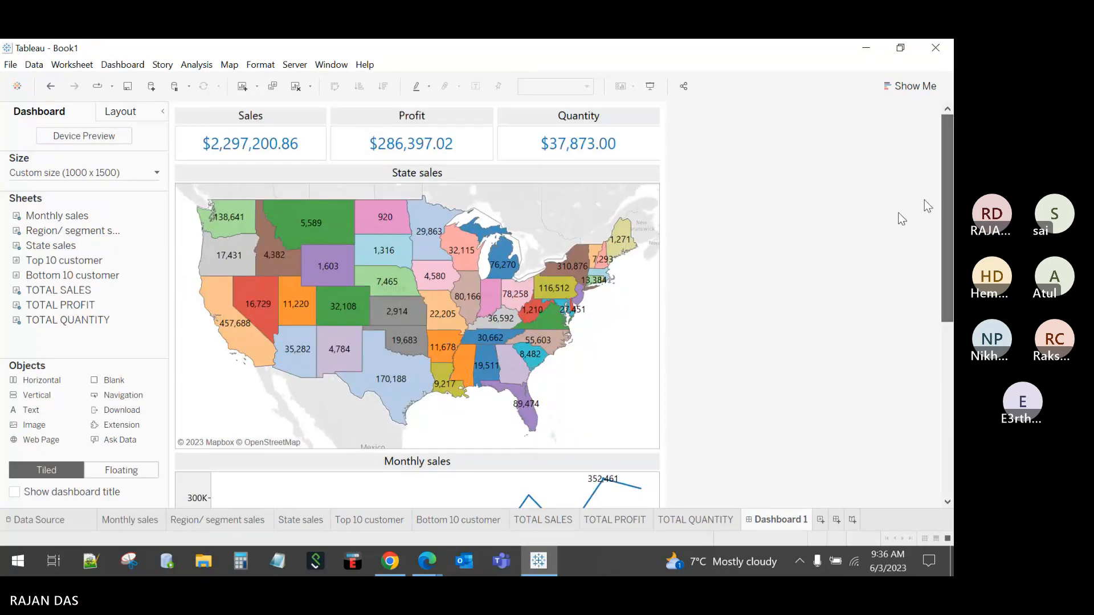
{"action": "left_click_drag", "start_coordinate": [449, 450], "coordinate": [453, 417]}
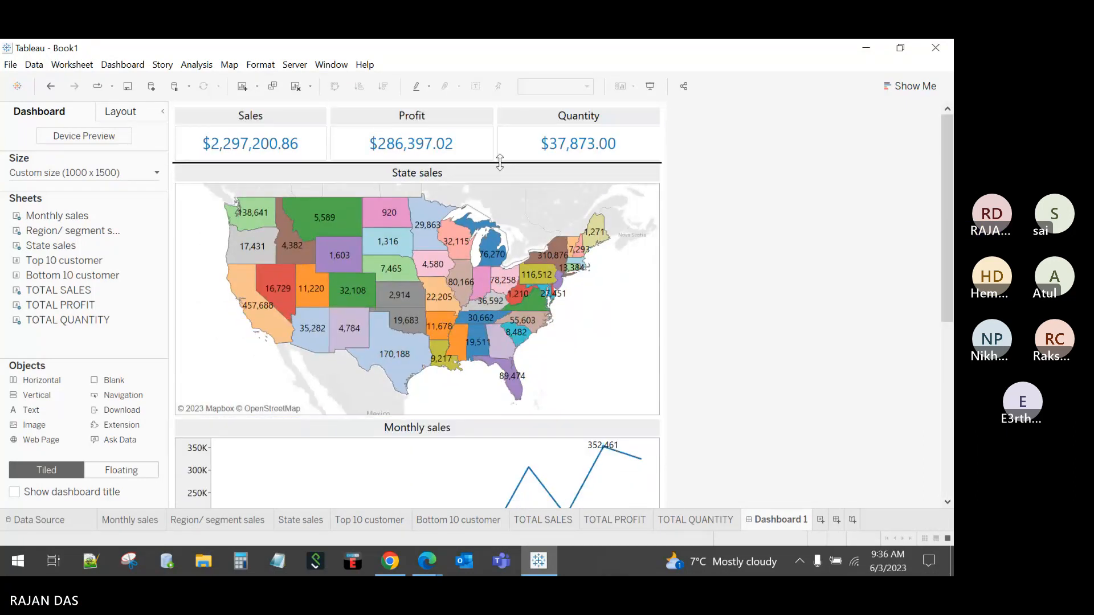
{"action": "left_click_drag", "start_coordinate": [499, 163], "coordinate": [500, 148]}
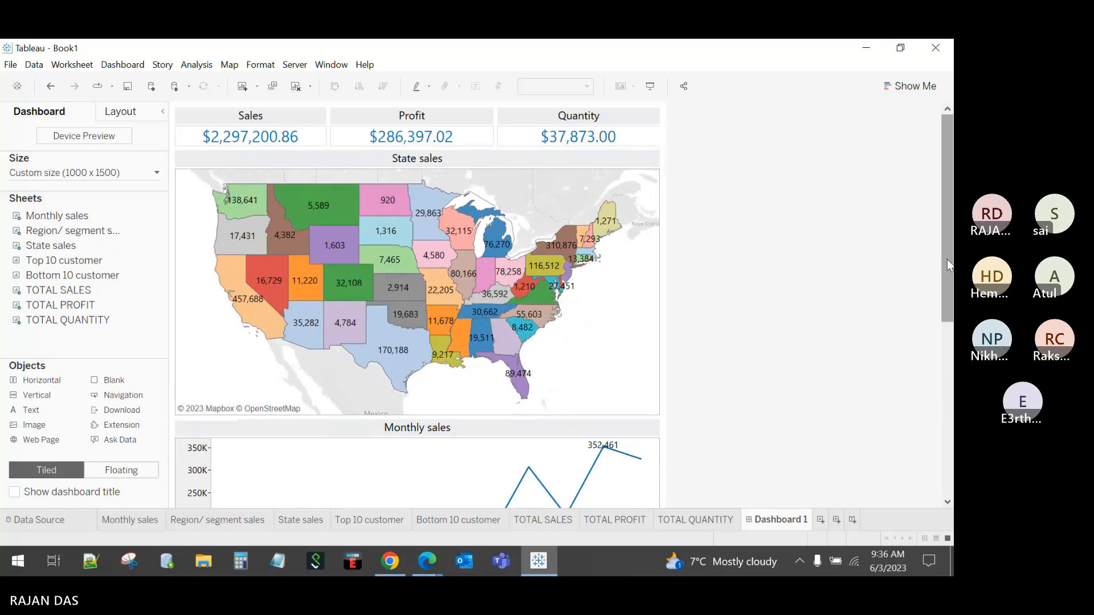
{"action": "left_click_drag", "start_coordinate": [947, 261], "coordinate": [929, 391]}
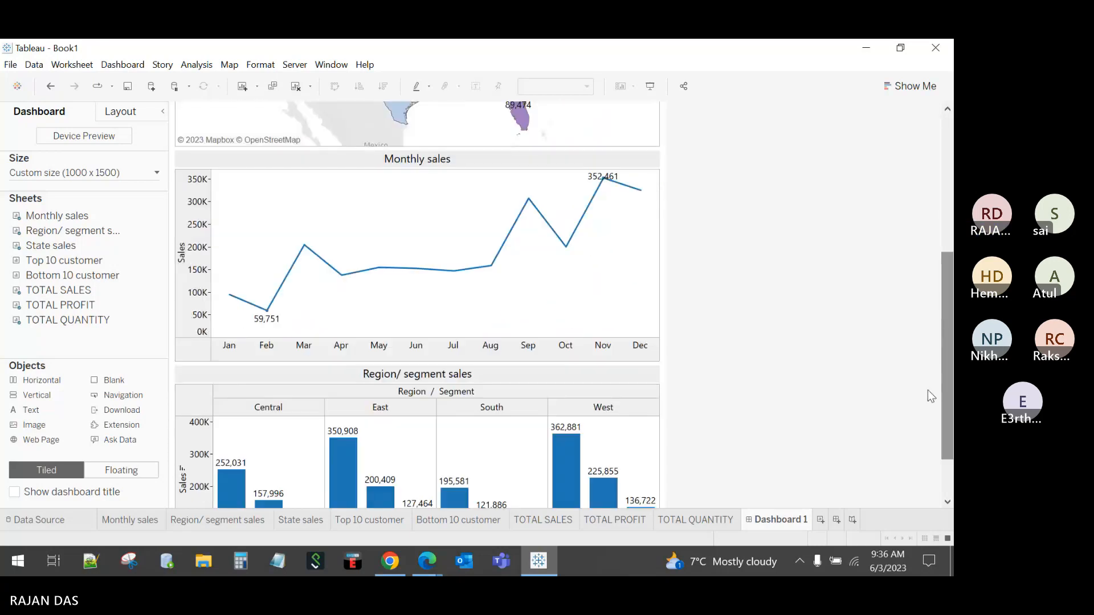
Step: Hide the Region / Segment field label row and shorten the Monthly sales chart
{"action": "right_click", "coordinate": [445, 387]}
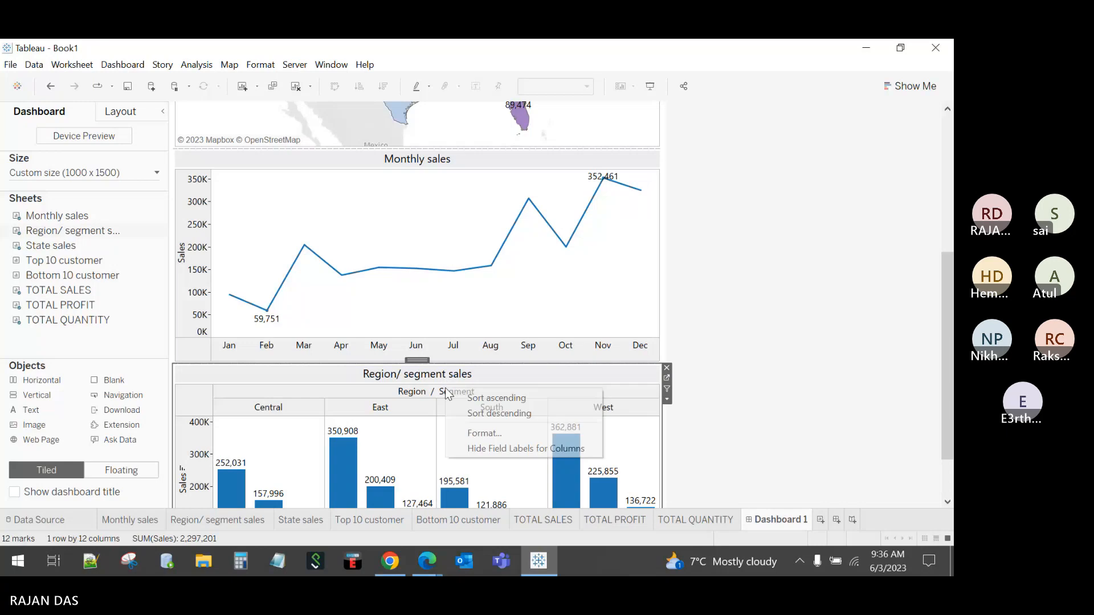
{"action": "left_click", "coordinate": [494, 449]}
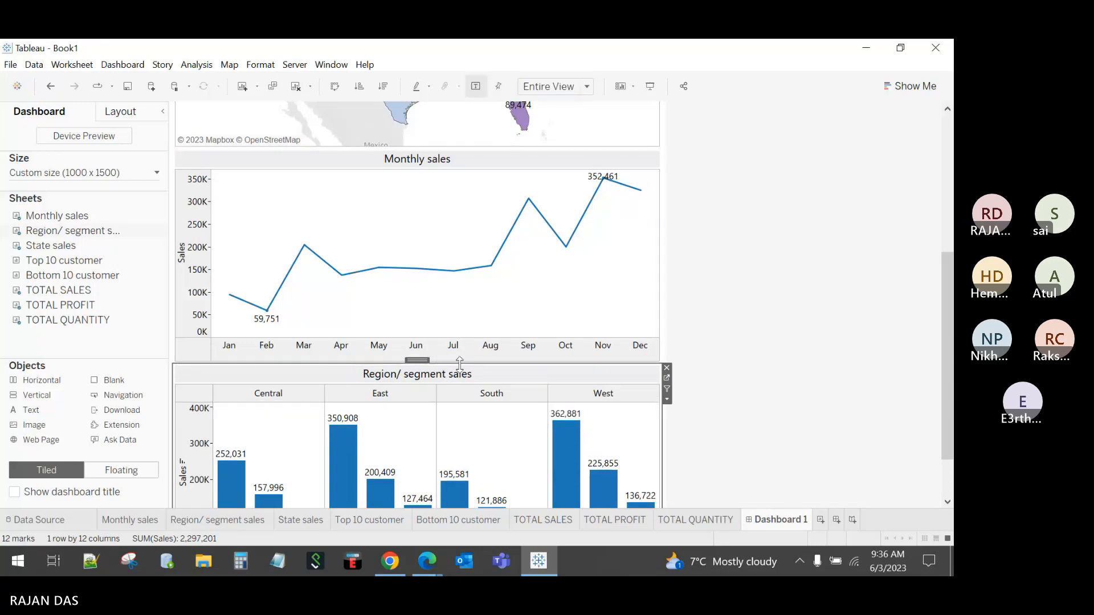
{"action": "left_click_drag", "start_coordinate": [442, 364], "coordinate": [459, 332]}
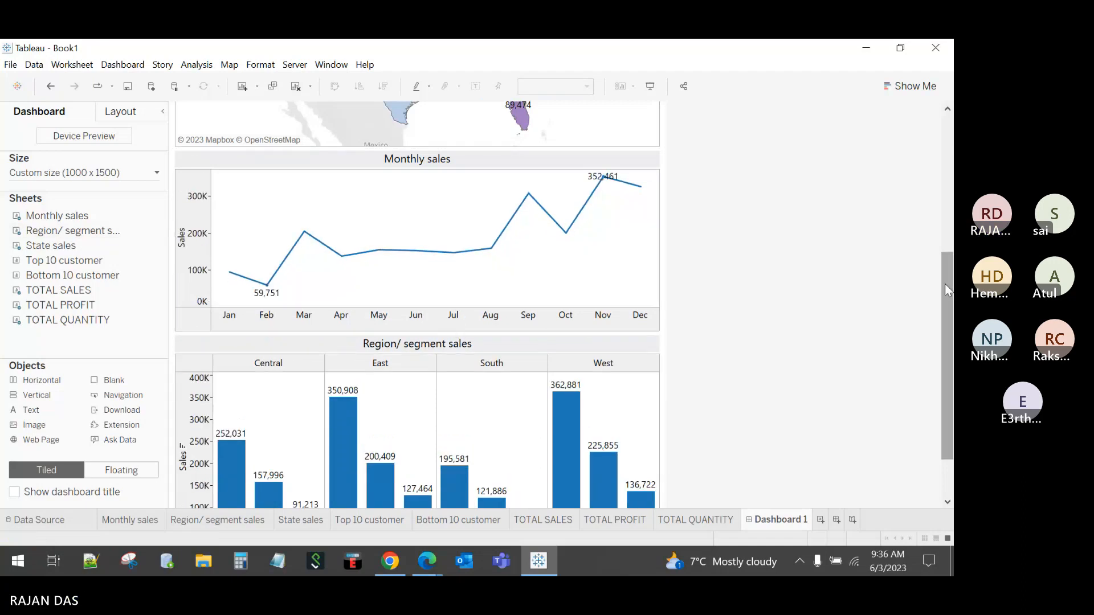
{"action": "left_click_drag", "start_coordinate": [944, 284], "coordinate": [945, 320]}
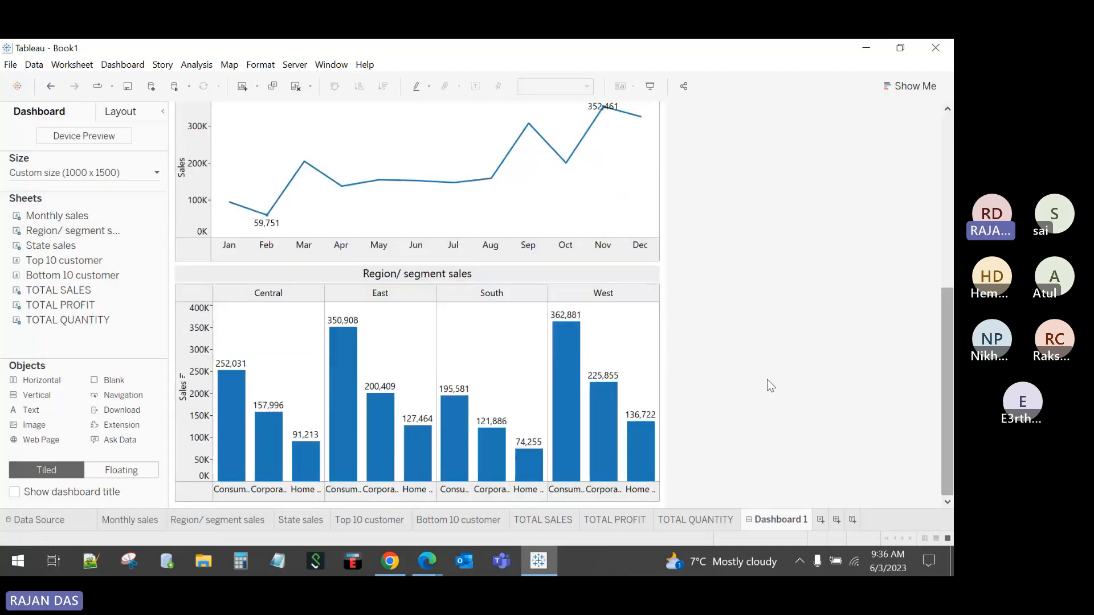
Step: Try vertical segment header labels, then revert them to horizontal
{"action": "left_click", "coordinate": [655, 491]}
{"action": "right_click", "coordinate": [654, 489]}
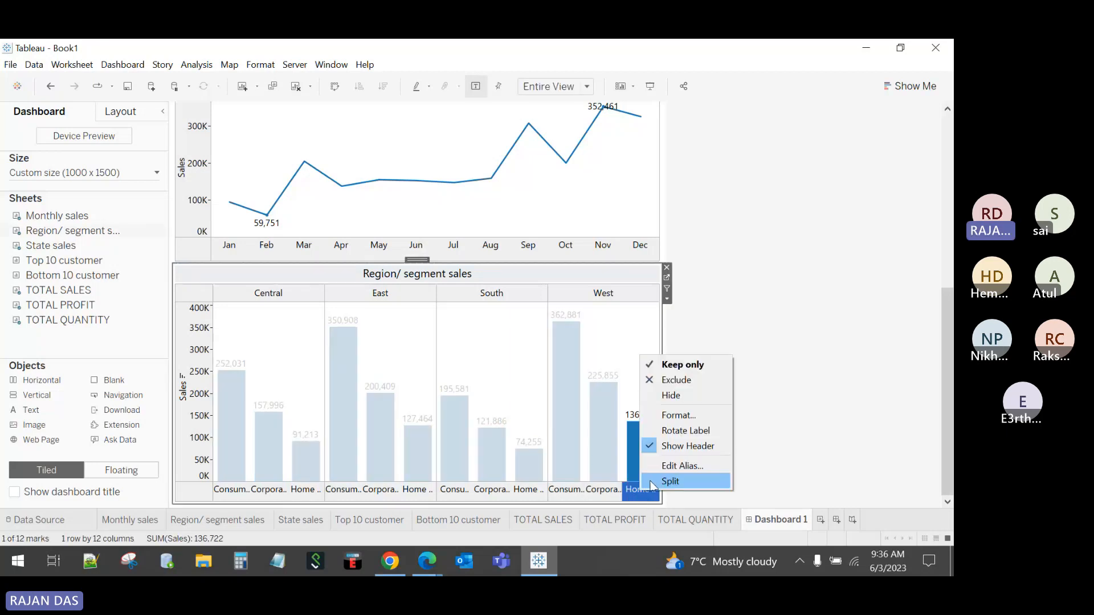
{"action": "left_click", "coordinate": [682, 431]}
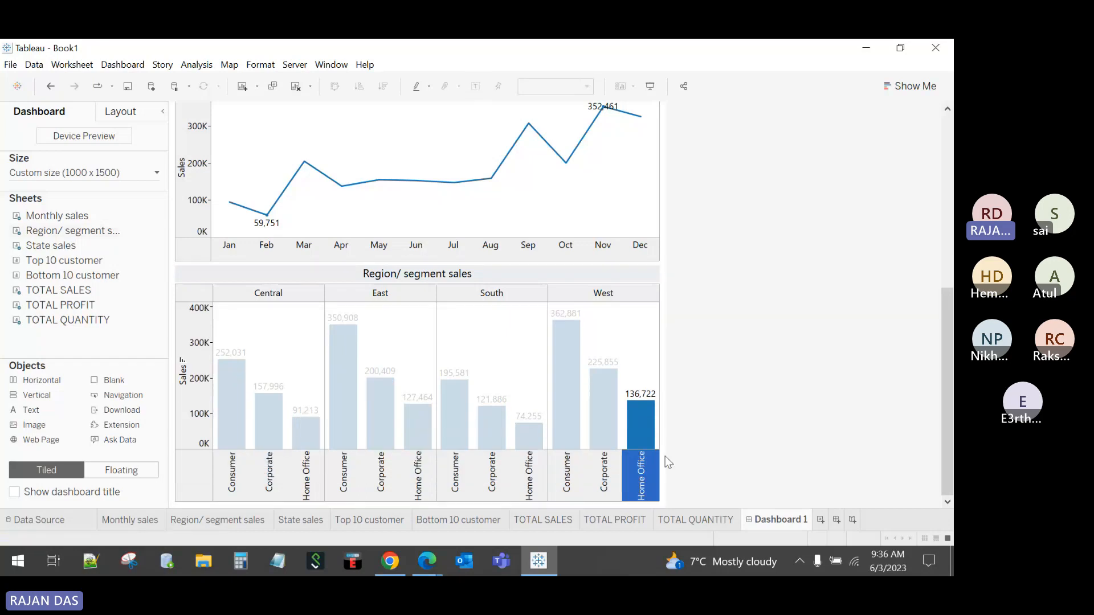
{"action": "right_click", "coordinate": [643, 469]}
{"action": "left_click", "coordinate": [687, 410]}
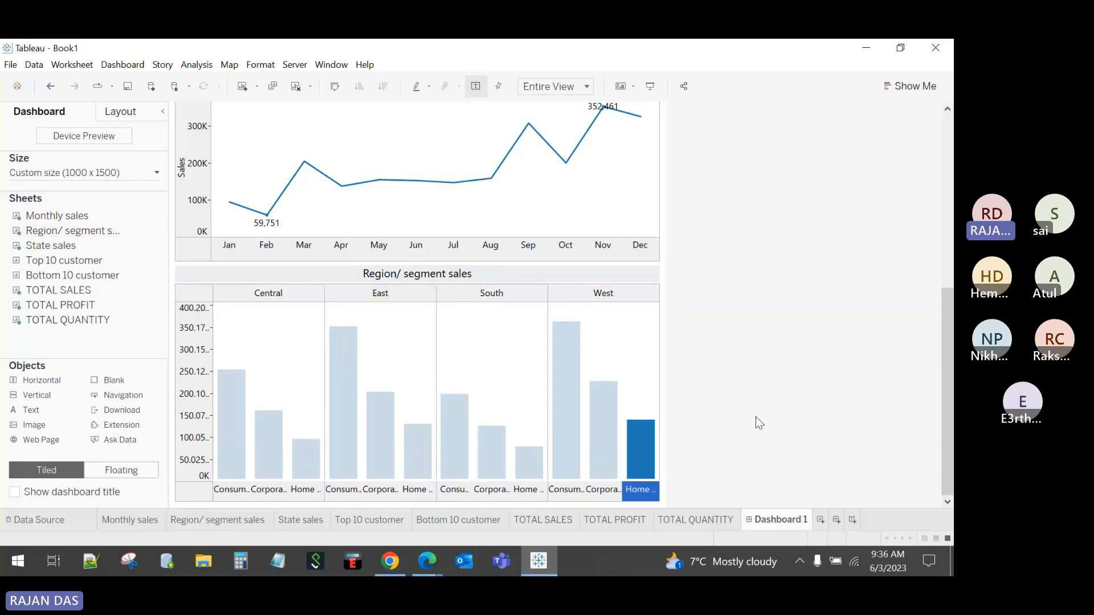
Step: Widen the dashboard to 1200 px and enlarge the bar chart over the line chart
{"action": "left_click", "coordinate": [105, 175]}
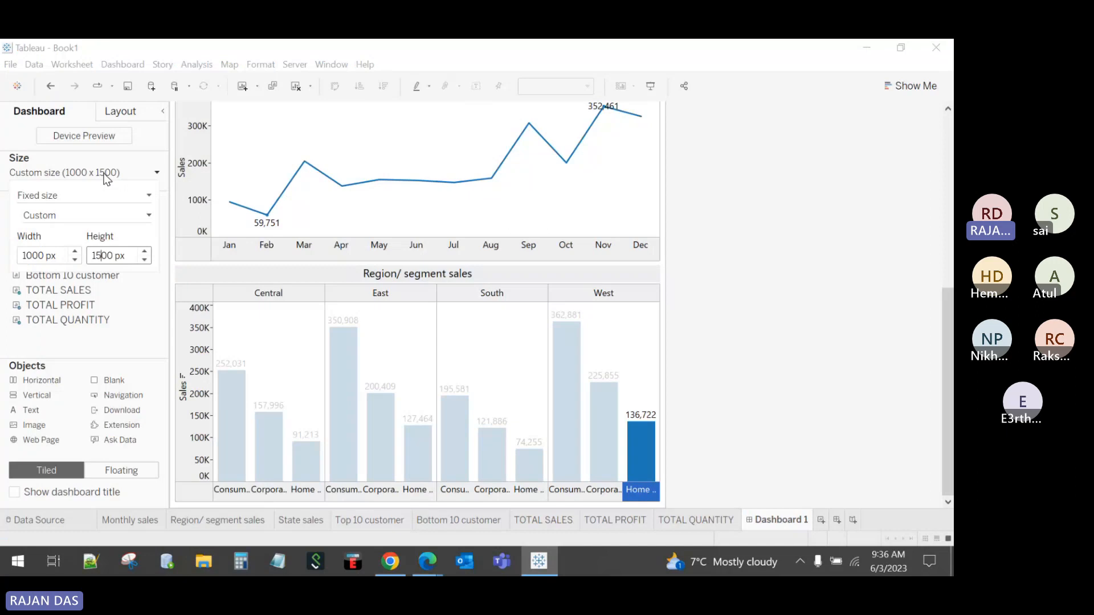
{"action": "left_click", "coordinate": [75, 252]}
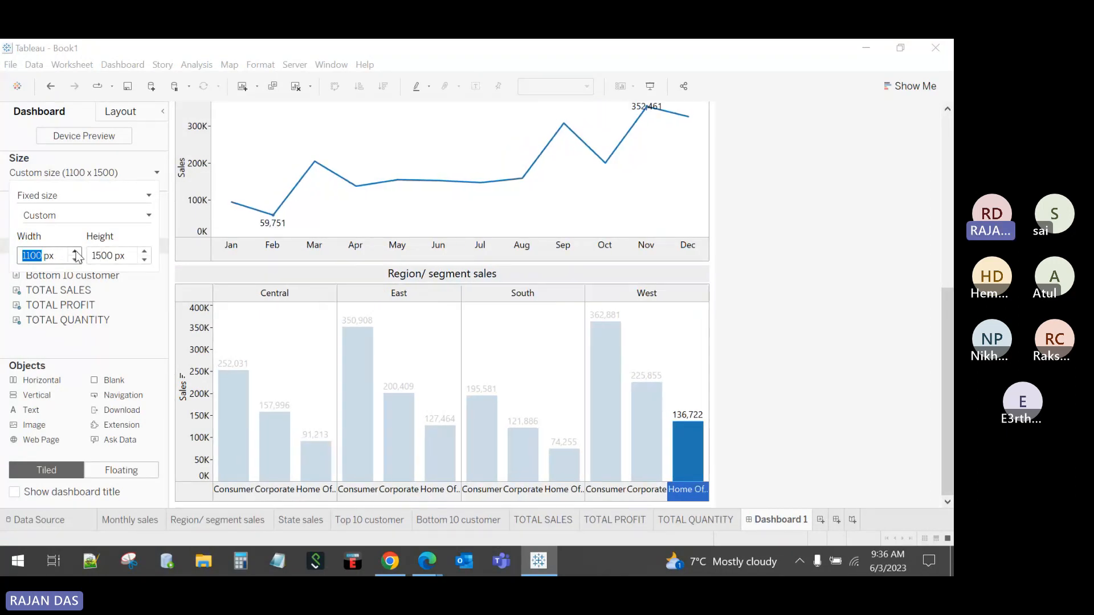
{"action": "left_click", "coordinate": [75, 252]}
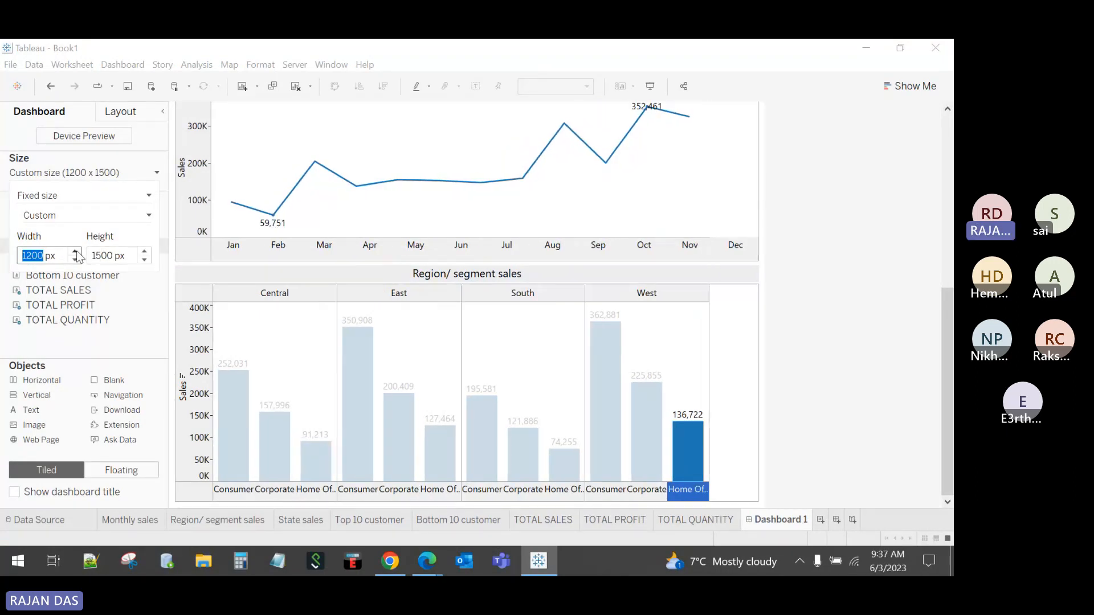
{"action": "left_click", "coordinate": [822, 356]}
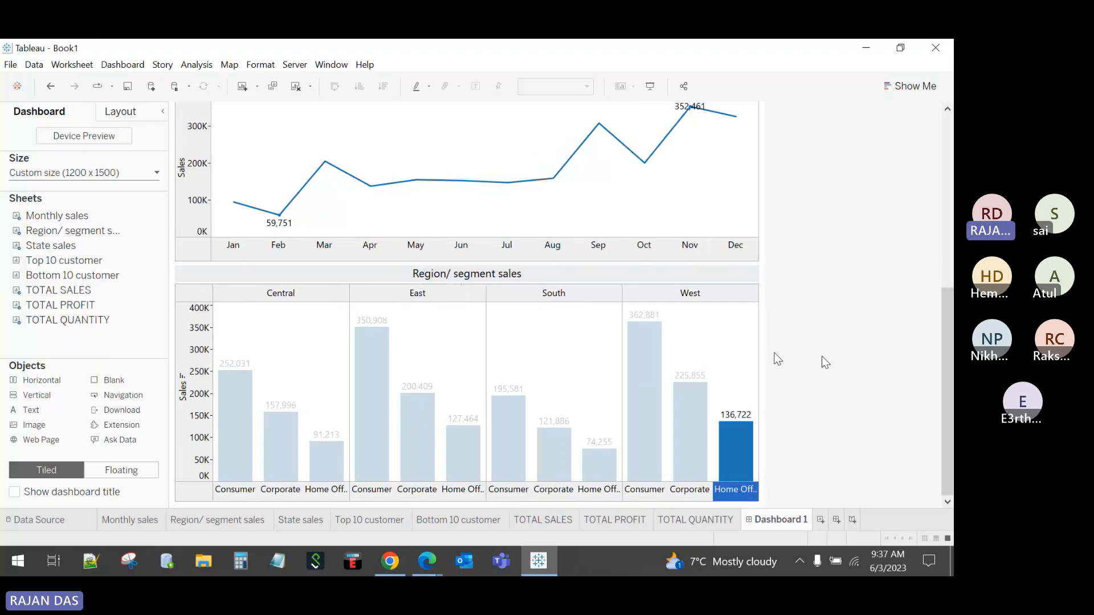
{"action": "left_click", "coordinate": [727, 342]}
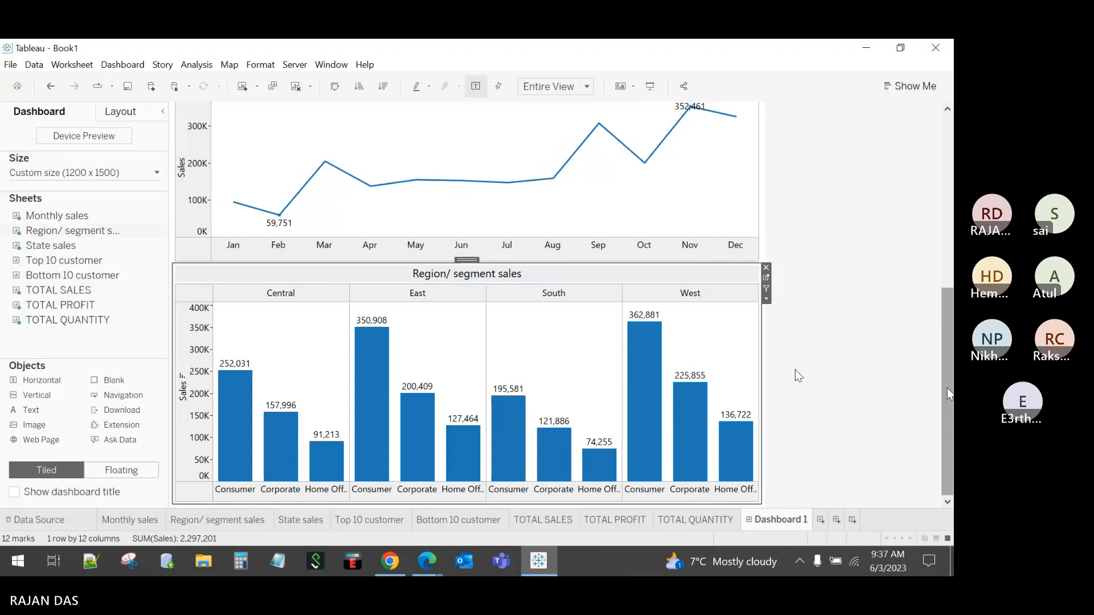
{"action": "left_click_drag", "start_coordinate": [949, 393], "coordinate": [951, 330]}
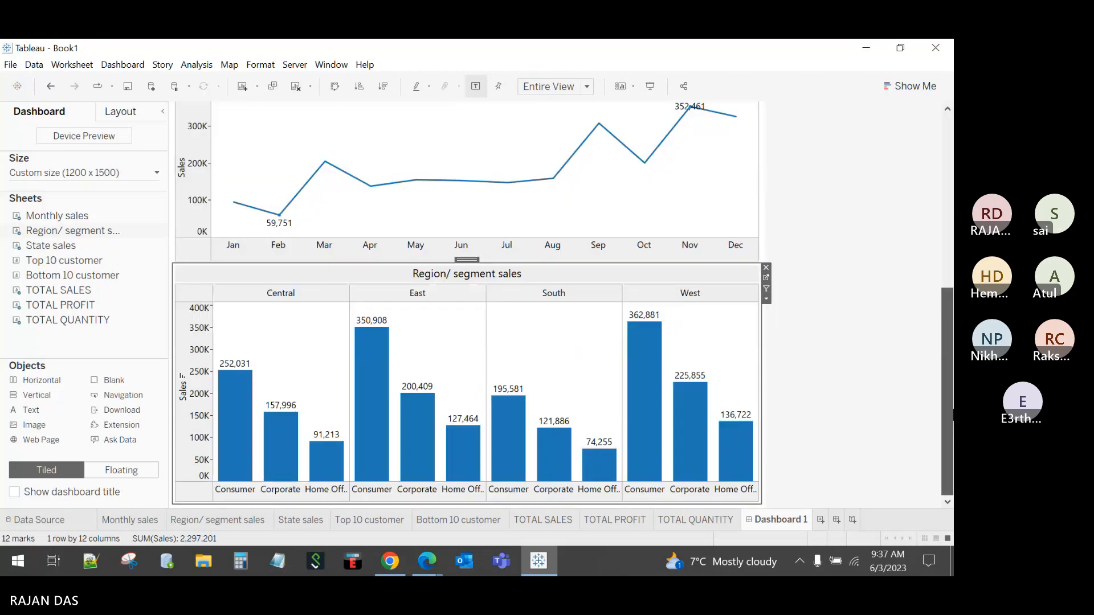
{"action": "left_click_drag", "start_coordinate": [538, 263], "coordinate": [534, 235]}
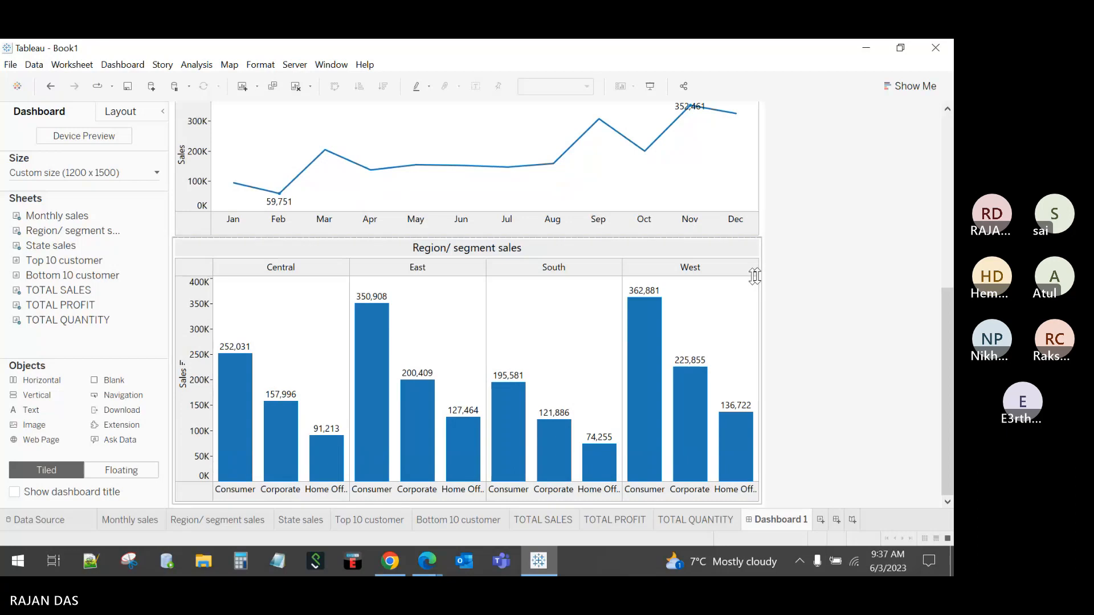
Step: Set the dashboard to 1100 px wide and 1200 px tall
{"action": "left_click", "coordinate": [97, 172]}
{"action": "left_click", "coordinate": [75, 260]}
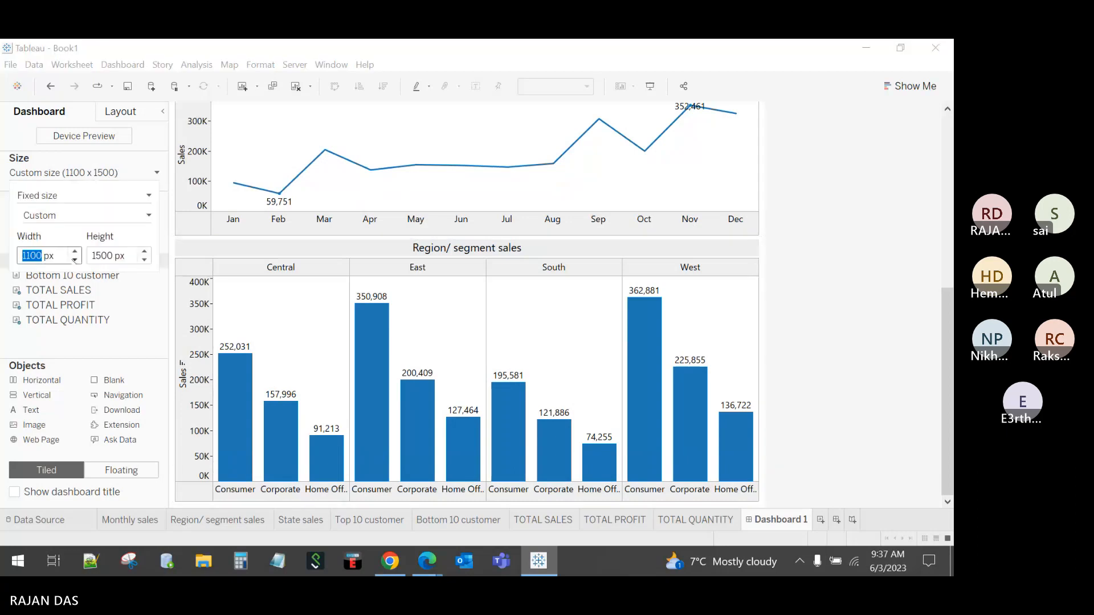
{"action": "left_click", "coordinate": [821, 263]}
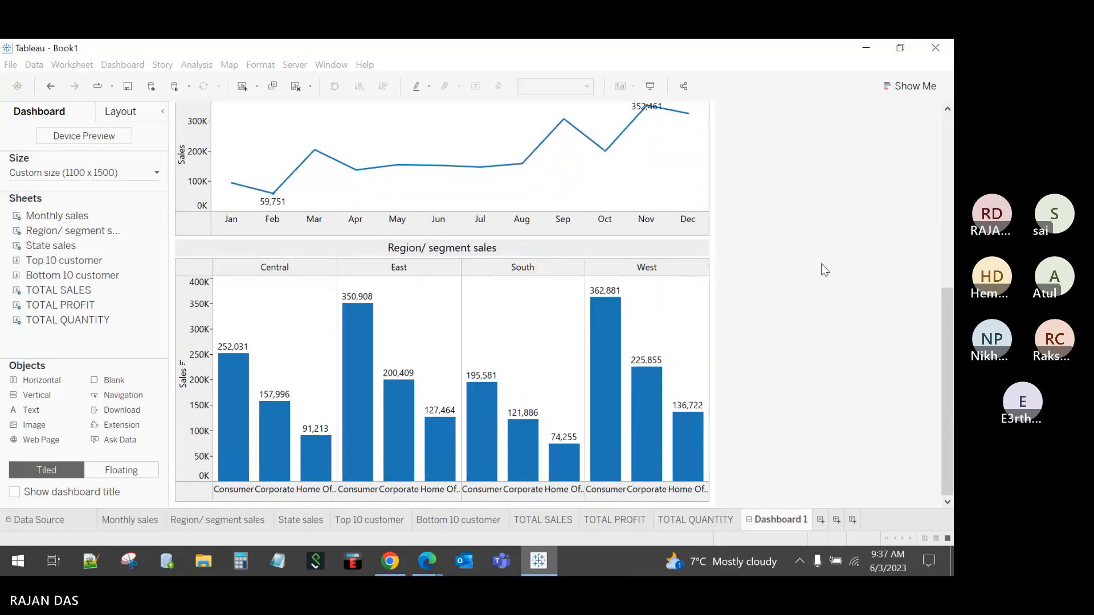
{"action": "mouse_move", "coordinate": [942, 343]}
{"action": "left_mouse_down"}
{"action": "mouse_move", "coordinate": [938, 169]}
{"action": "mouse_move", "coordinate": [942, 342]}
{"action": "left_mouse_up"}
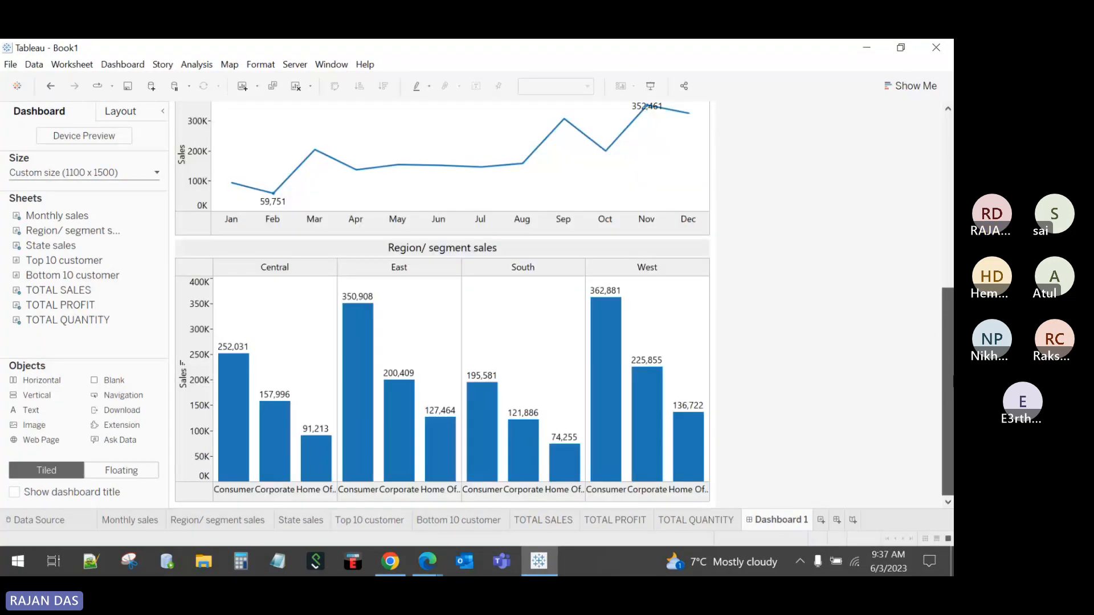
{"action": "left_click", "coordinate": [686, 254]}
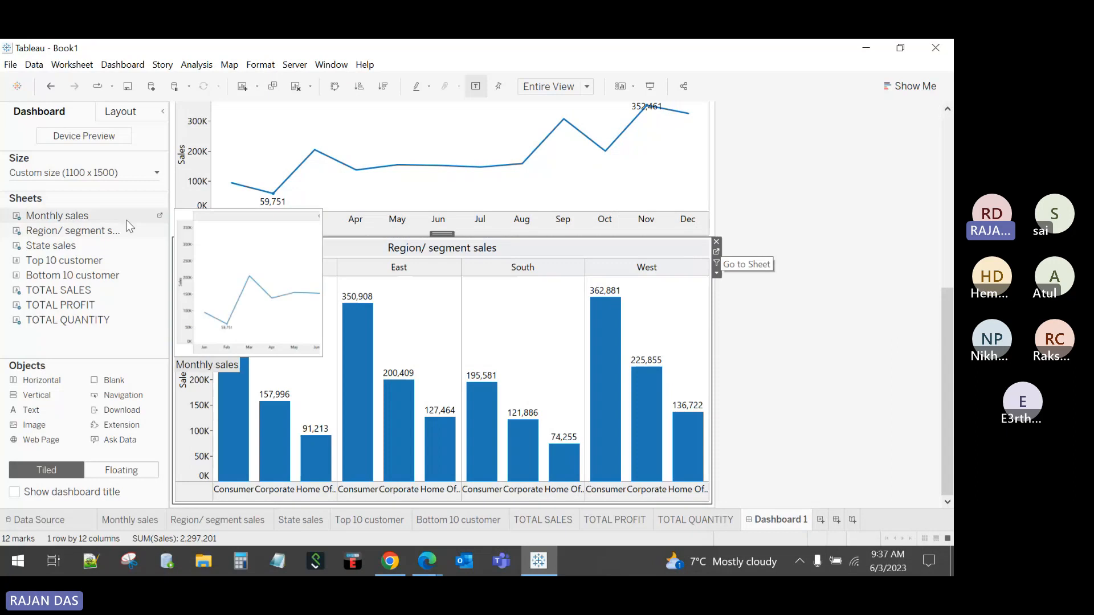
{"action": "left_click", "coordinate": [98, 173]}
{"action": "left_click", "coordinate": [98, 256]}
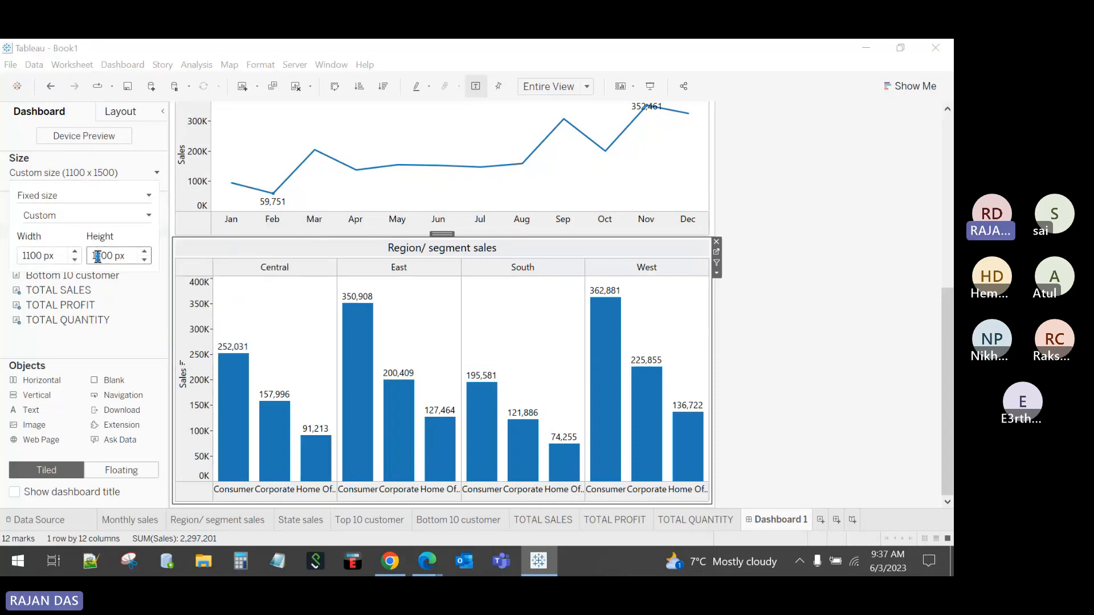
{"action": "type", "text": "2"}
{"action": "key", "text": "Return"}
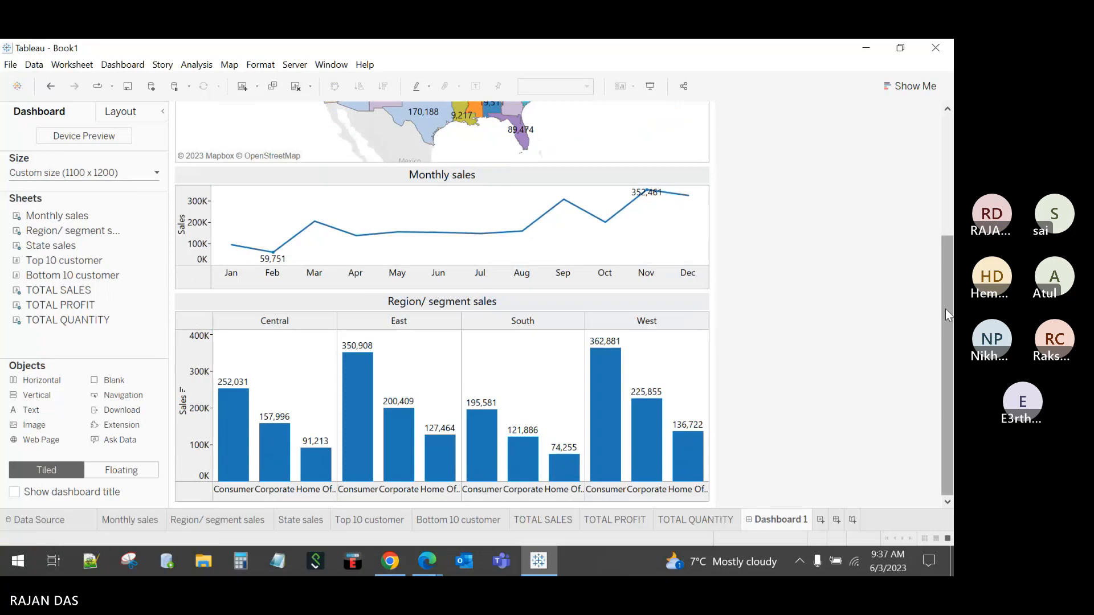
Step: Remove the Region/segment sales chart and set the dashboard height to 800 px
{"action": "left_click", "coordinate": [703, 312]}
{"action": "left_click", "coordinate": [719, 302]}
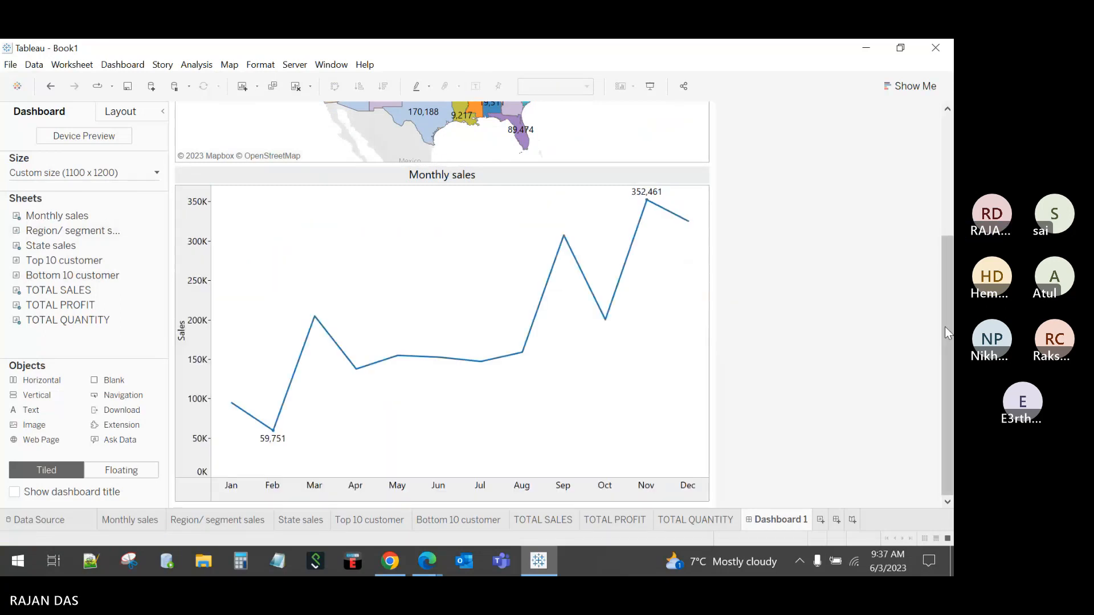
{"action": "left_click", "coordinate": [111, 173]}
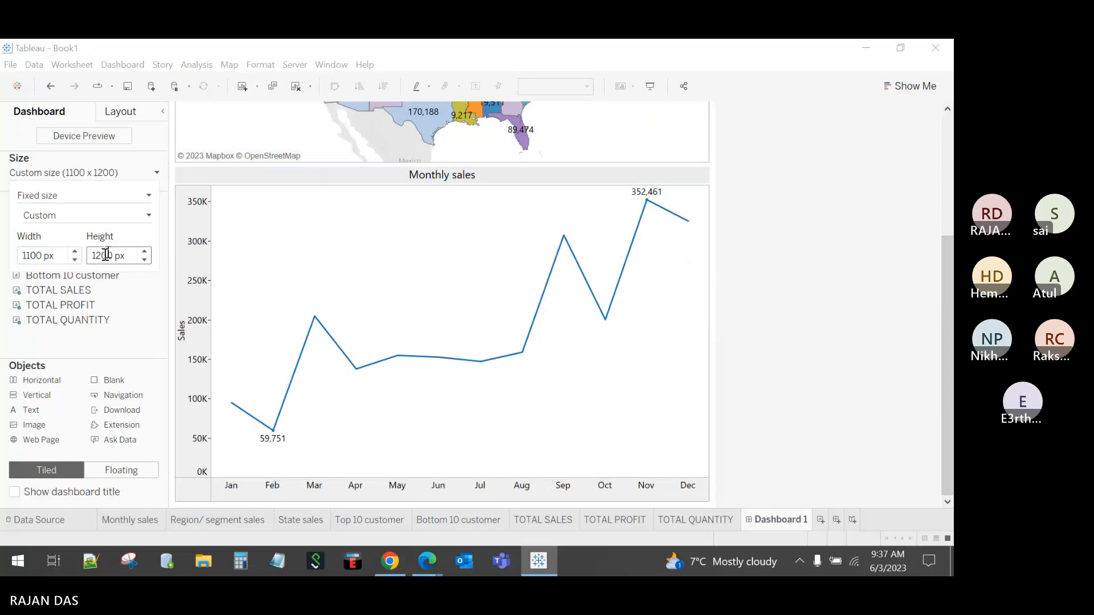
{"action": "left_click_drag", "start_coordinate": [101, 255], "coordinate": [88, 259]}
{"action": "type", "text": "8"}
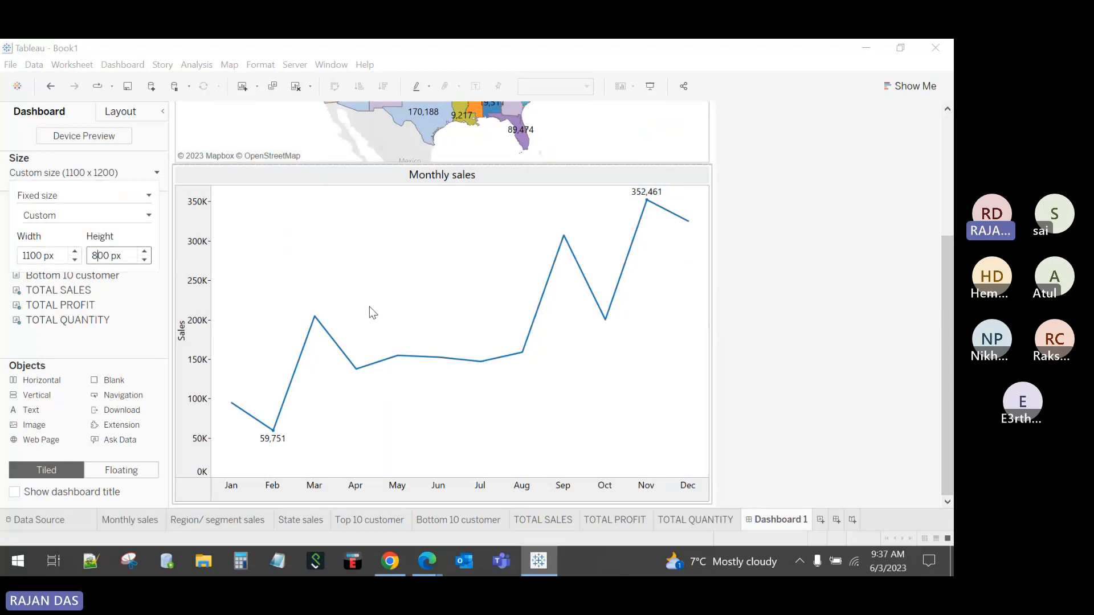
{"action": "key", "text": "Return"}
Step: Remove the Monthly sales chart and move the State sales map down below the KPIs
{"action": "left_click", "coordinate": [693, 285]}
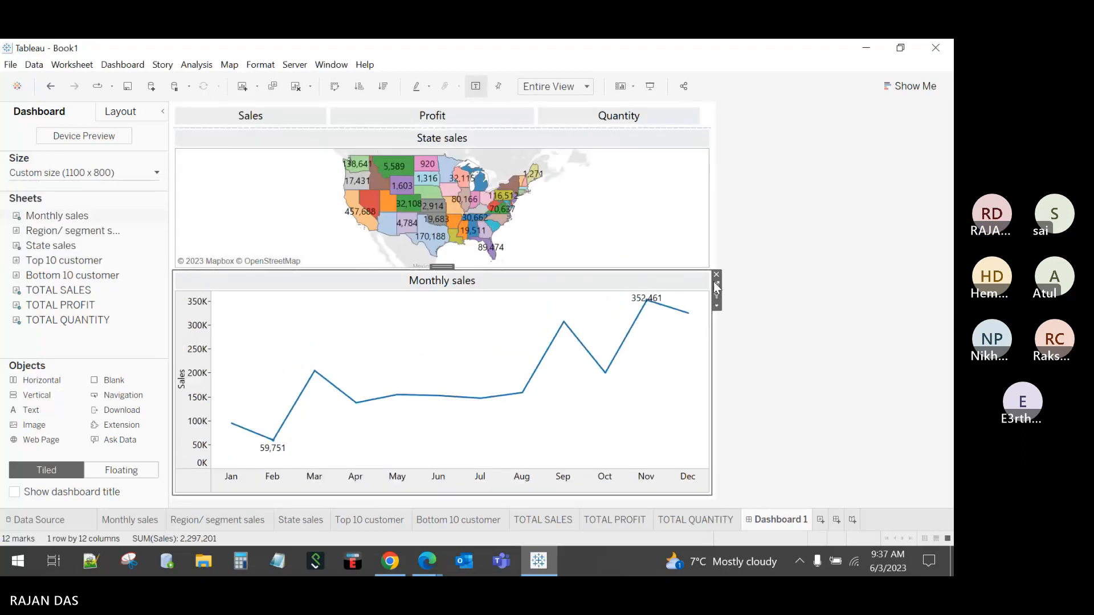
{"action": "left_click", "coordinate": [716, 283]}
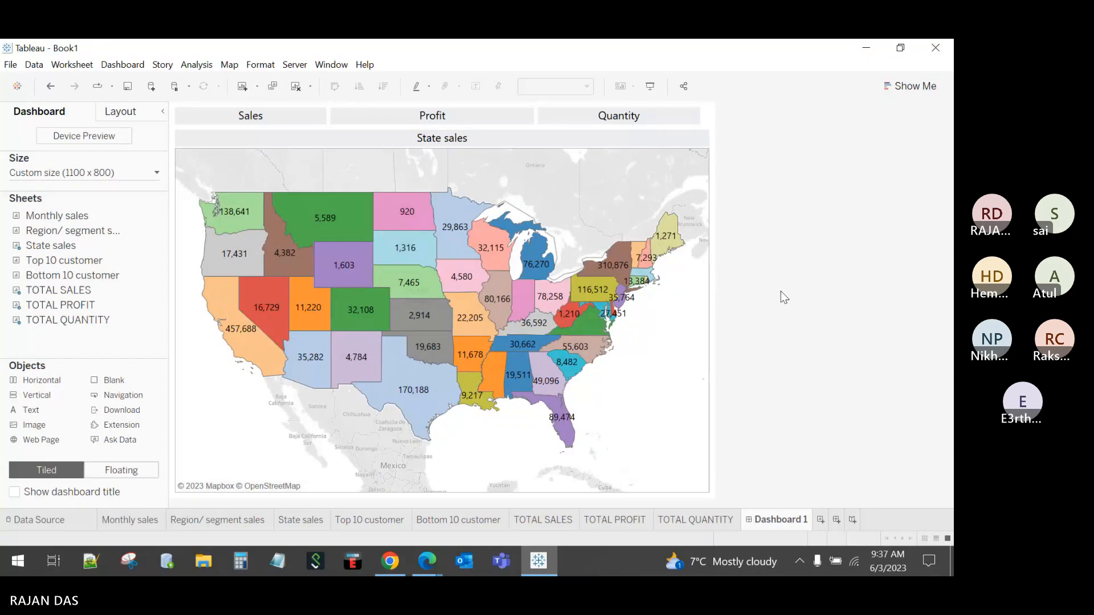
{"action": "left_click", "coordinate": [498, 130]}
{"action": "left_click_drag", "start_coordinate": [499, 130], "coordinate": [501, 153]}
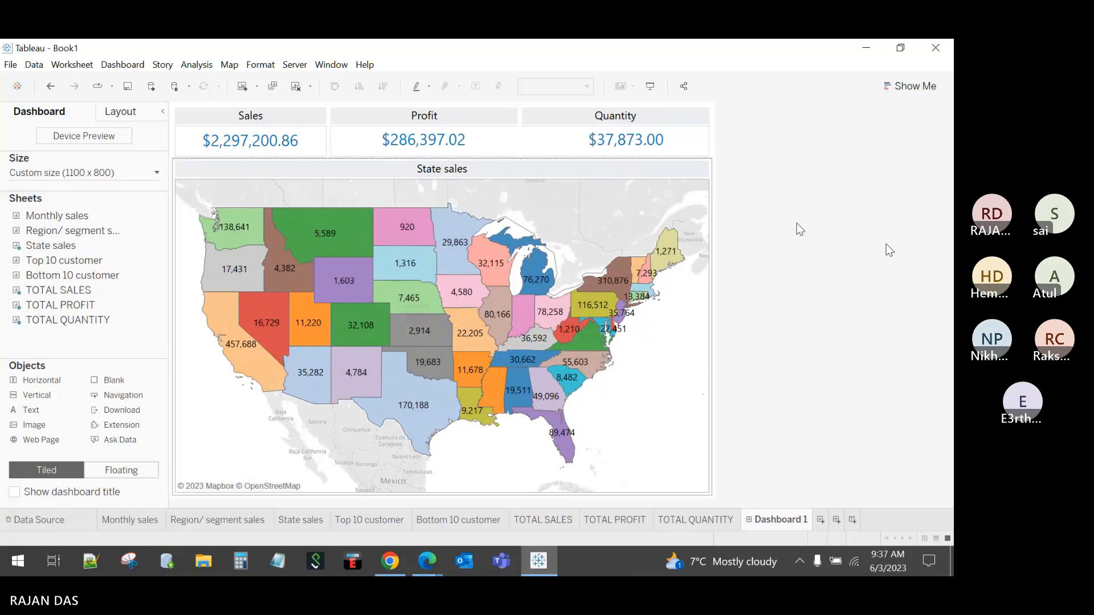
Step: Hide the State sales map title and give the KPI row slightly more height
{"action": "right_click", "coordinate": [454, 174]}
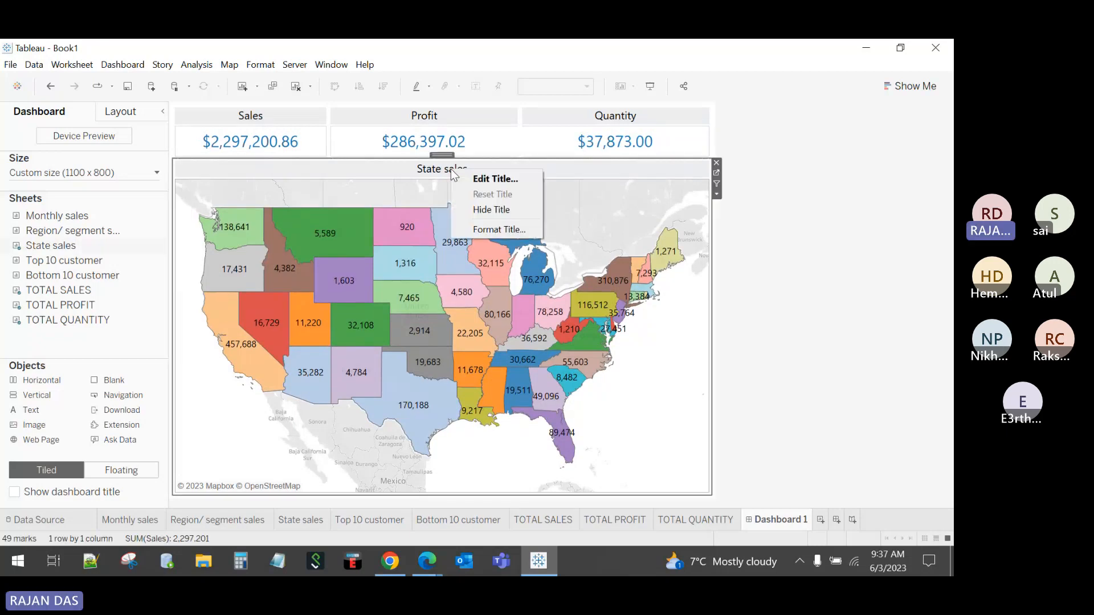
{"action": "left_click", "coordinate": [480, 207]}
{"action": "left_click", "coordinate": [897, 264]}
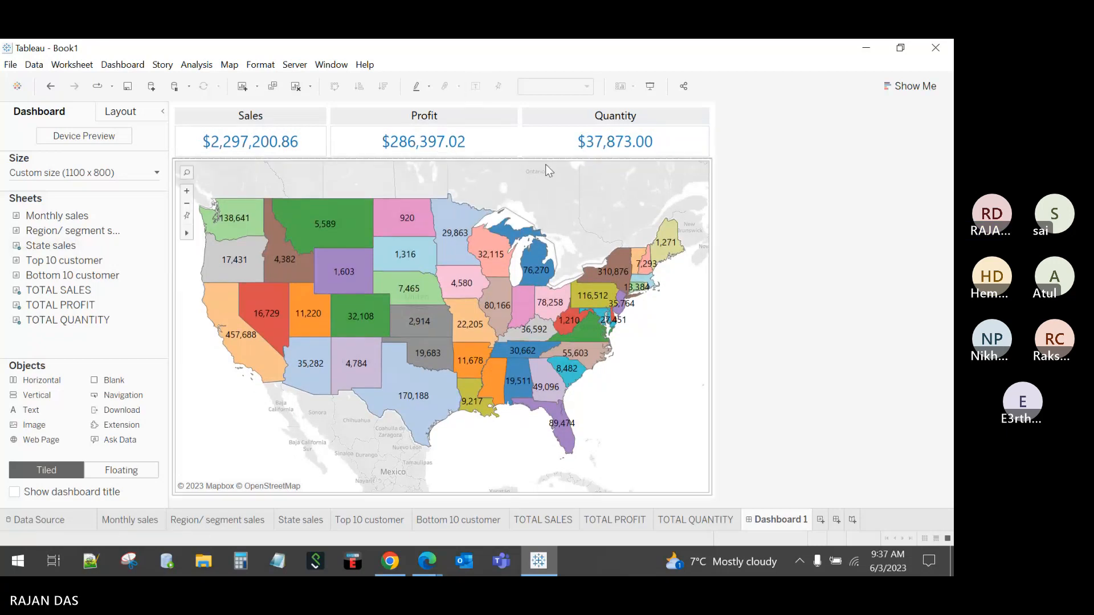
{"action": "left_click_drag", "start_coordinate": [543, 160], "coordinate": [542, 167]}
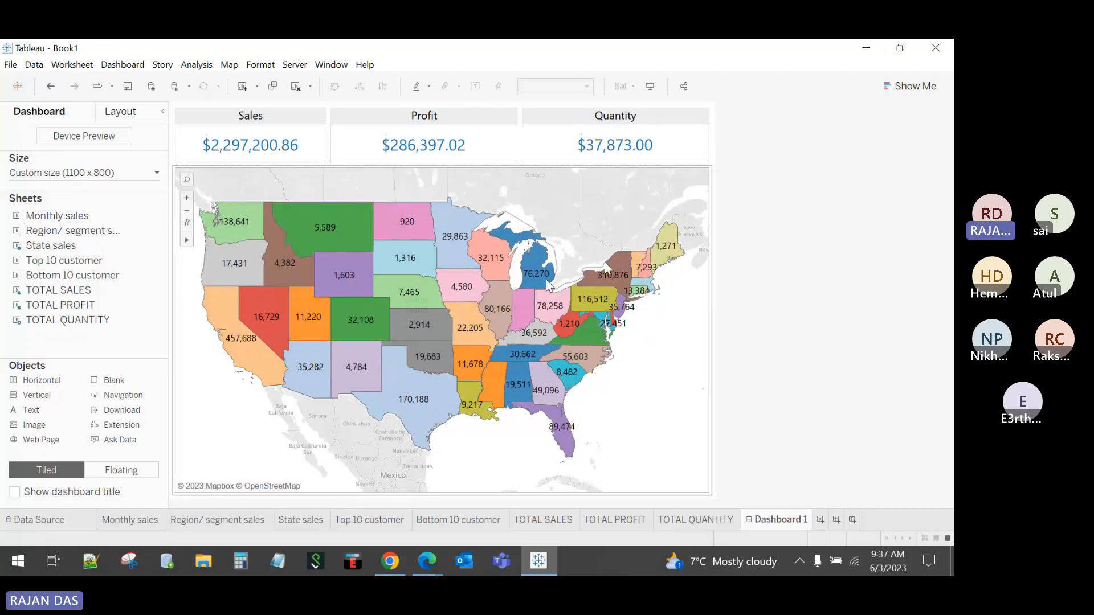
Step: Rename Dashboard 1 to 'State Analysis' and add a vertical container at the top
{"action": "double_click", "coordinate": [779, 519]}
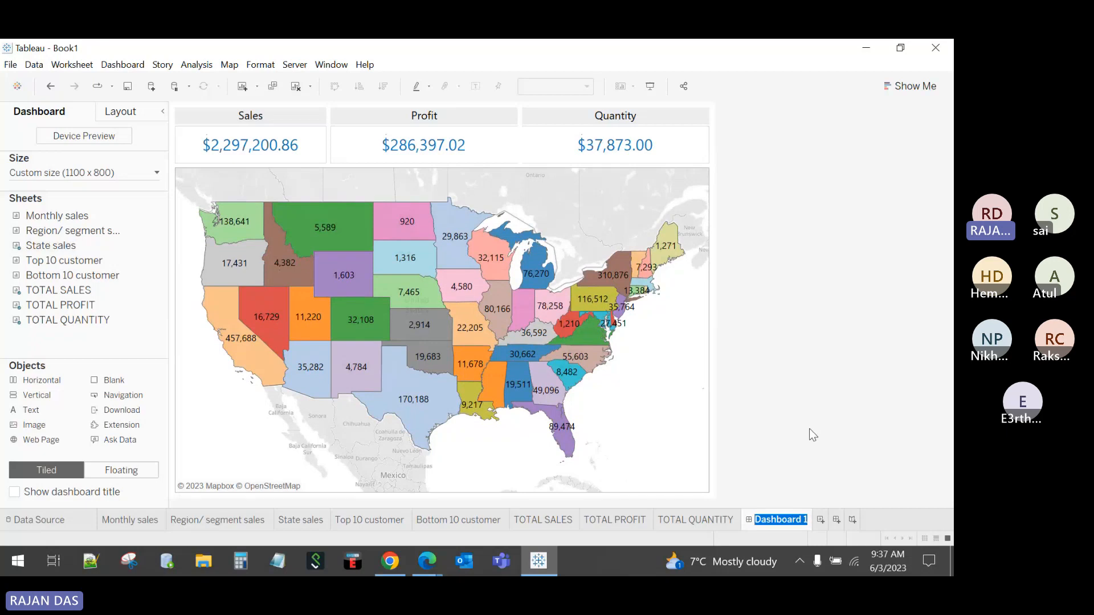
{"action": "type", "text": "State A"}
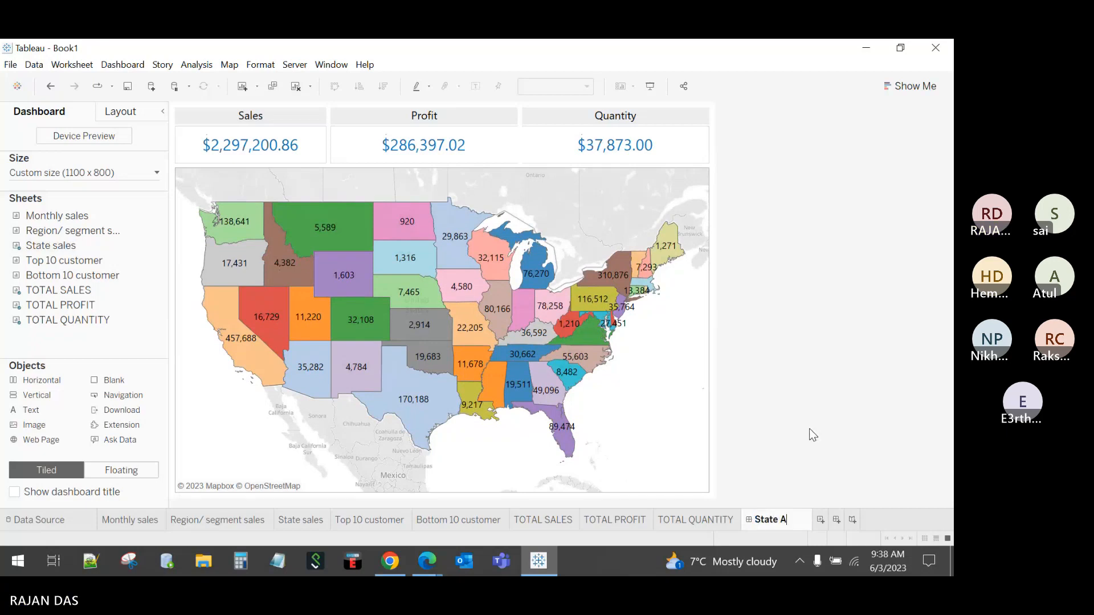
{"action": "type", "text": "nalysis"}
{"action": "key", "text": "Return"}
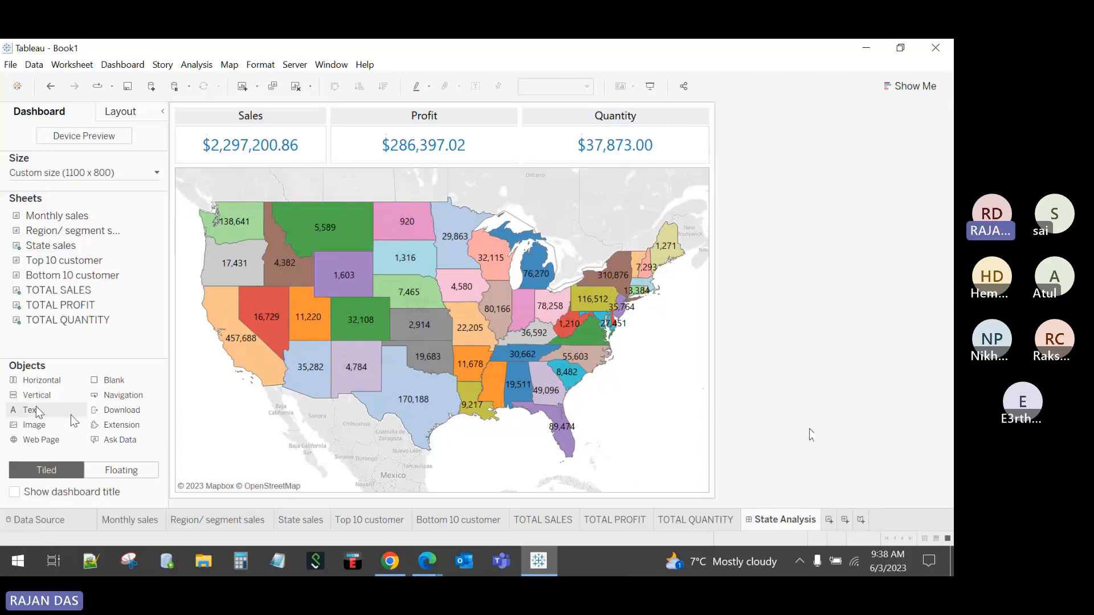
{"action": "left_click_drag", "start_coordinate": [35, 400], "coordinate": [412, 104]}
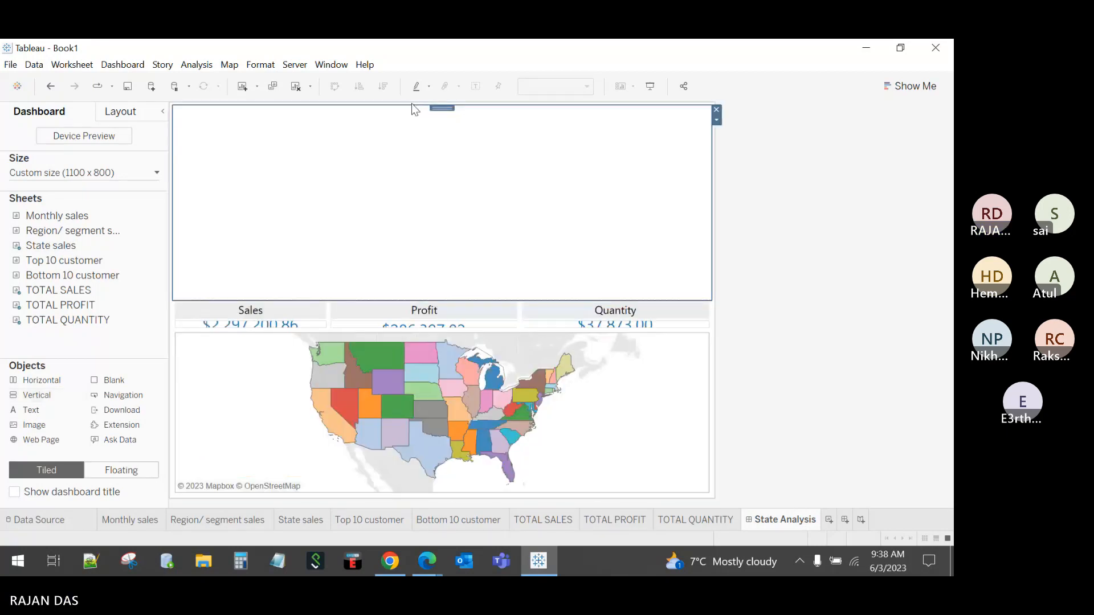
Step: Admit the guest waiting in the Teams lobby, then minimize the meeting window
{"action": "mouse_move", "coordinate": [433, 567]}
{"action": "left_click", "coordinate": [467, 503]}
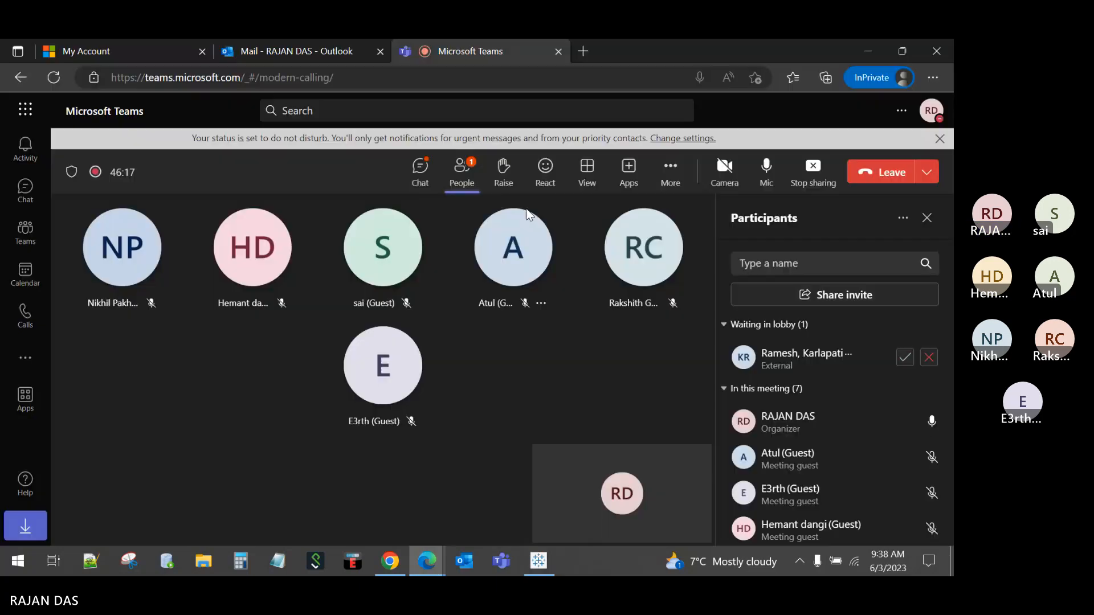
{"action": "left_click", "coordinate": [905, 359]}
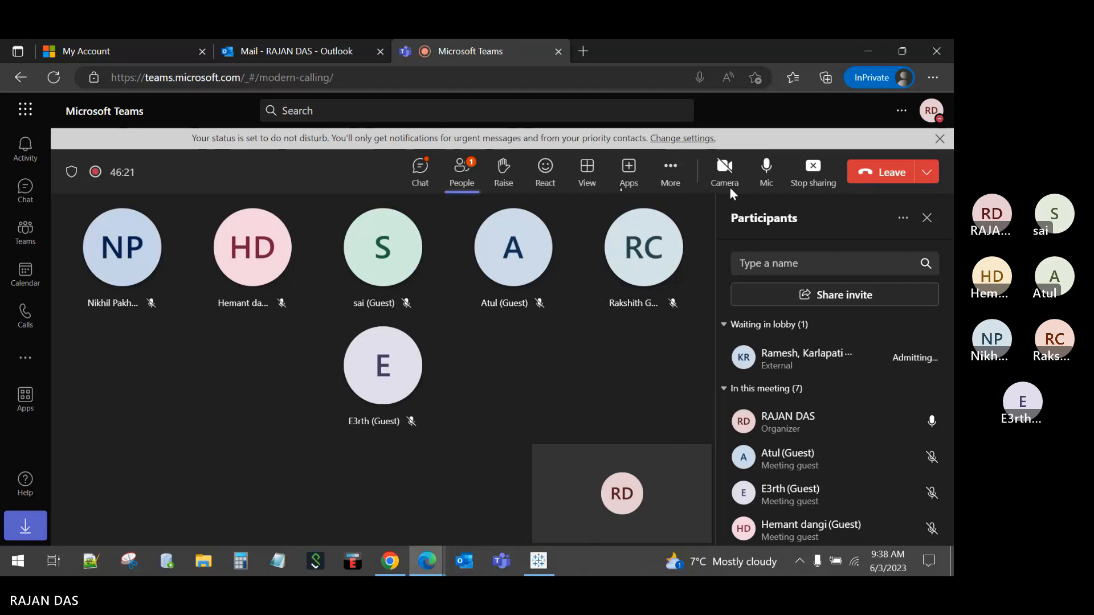
{"action": "left_click", "coordinate": [873, 51]}
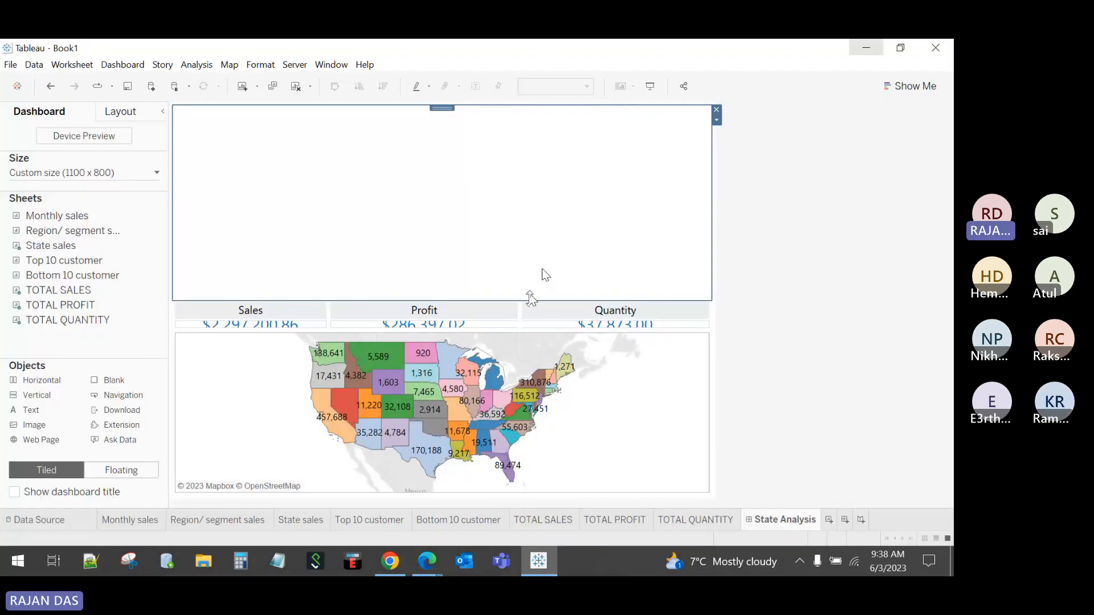
Step: Shrink the top container to a strip and add a 'STATE ANALYSIS' text object in it
{"action": "left_click_drag", "start_coordinate": [530, 300], "coordinate": [557, 133]}
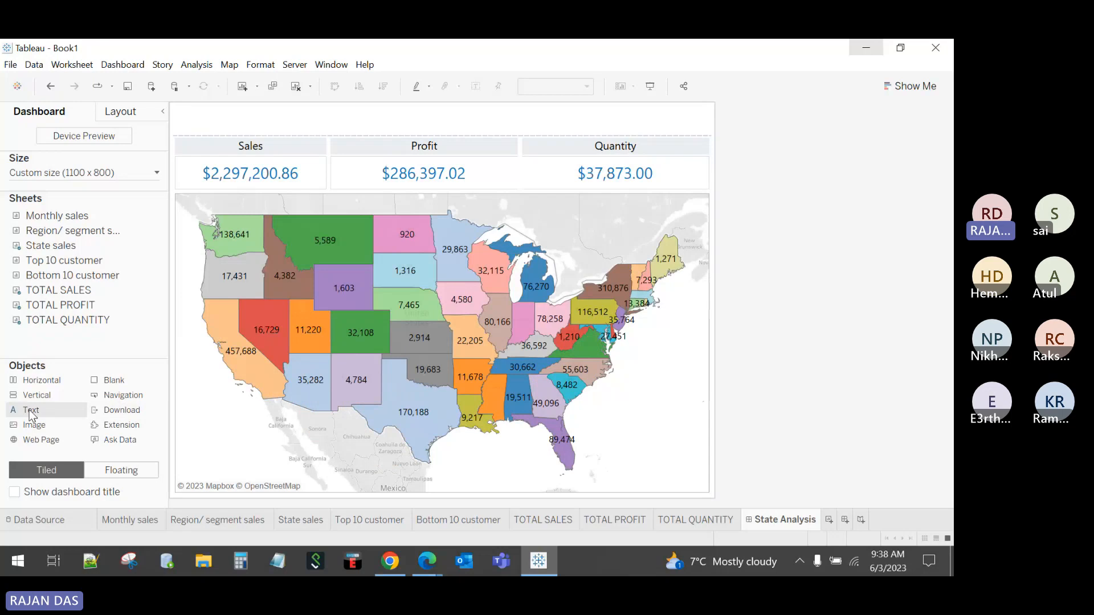
{"action": "left_click_drag", "start_coordinate": [32, 416], "coordinate": [320, 124]}
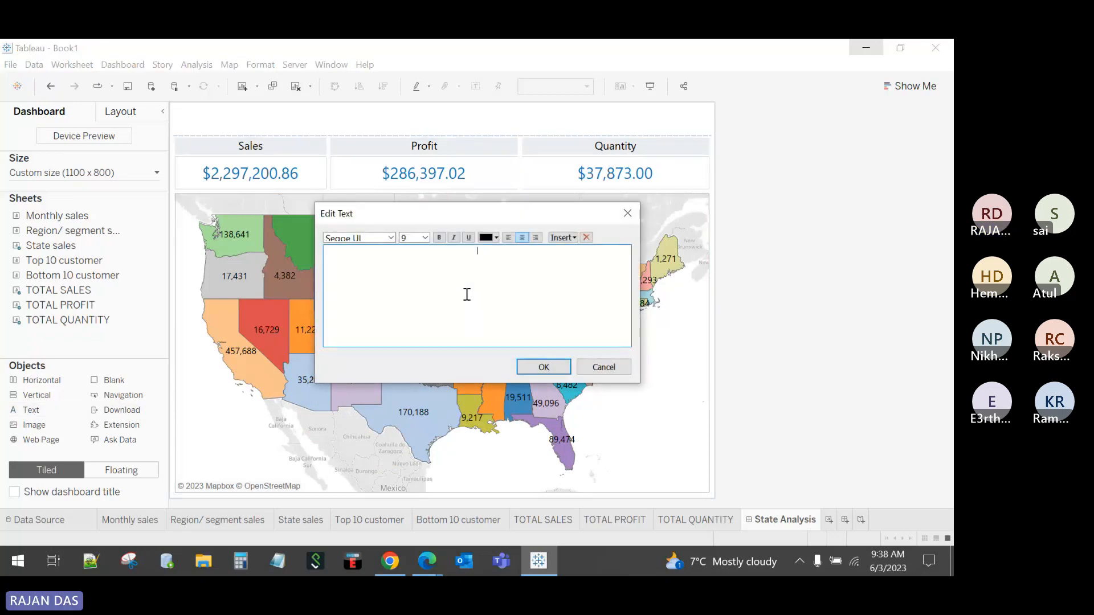
{"action": "type", "text": "sTA"}
{"action": "key", "text": "BackSpace"}
{"action": "key", "text": "BackSpace"}
{"action": "key", "text": "BackSpace"}
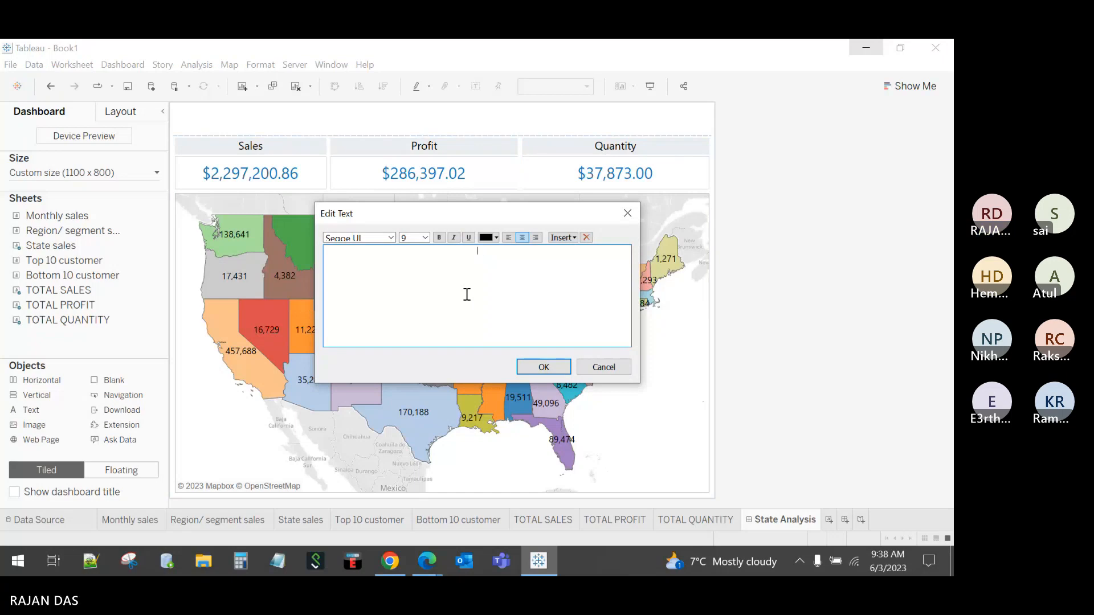
{"action": "type", "text": "STATE ANALYSIS"}
Step: Format the STATE ANALYSIS title as bold, size 14
{"action": "left_click_drag", "start_coordinate": [502, 251], "coordinate": [444, 253]}
{"action": "left_click", "coordinate": [425, 237]}
{"action": "left_click", "coordinate": [416, 296]}
{"action": "key", "text": "ctrl+b"}
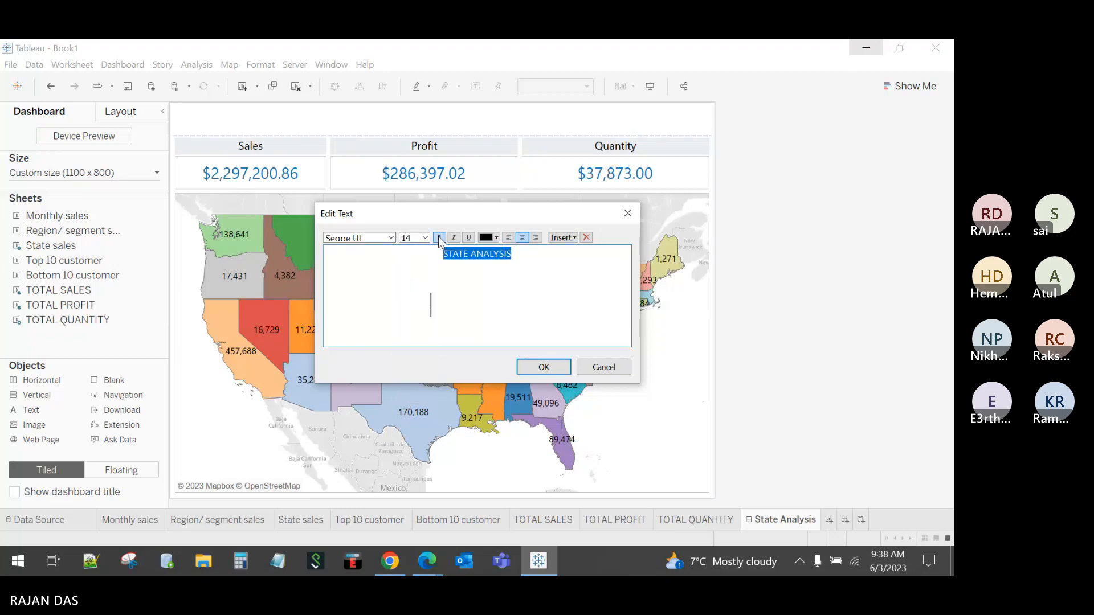
{"action": "left_click", "coordinate": [544, 368]}
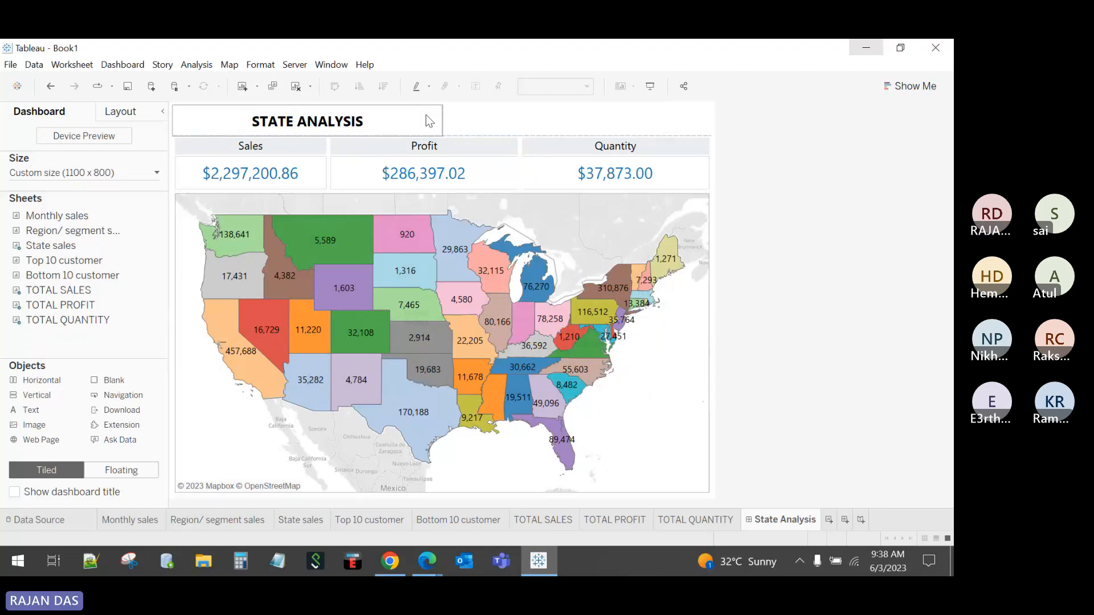
Step: Narrow the STATE ANALYSIS title box so it sits at the top left
{"action": "left_click_drag", "start_coordinate": [442, 118], "coordinate": [349, 117]}
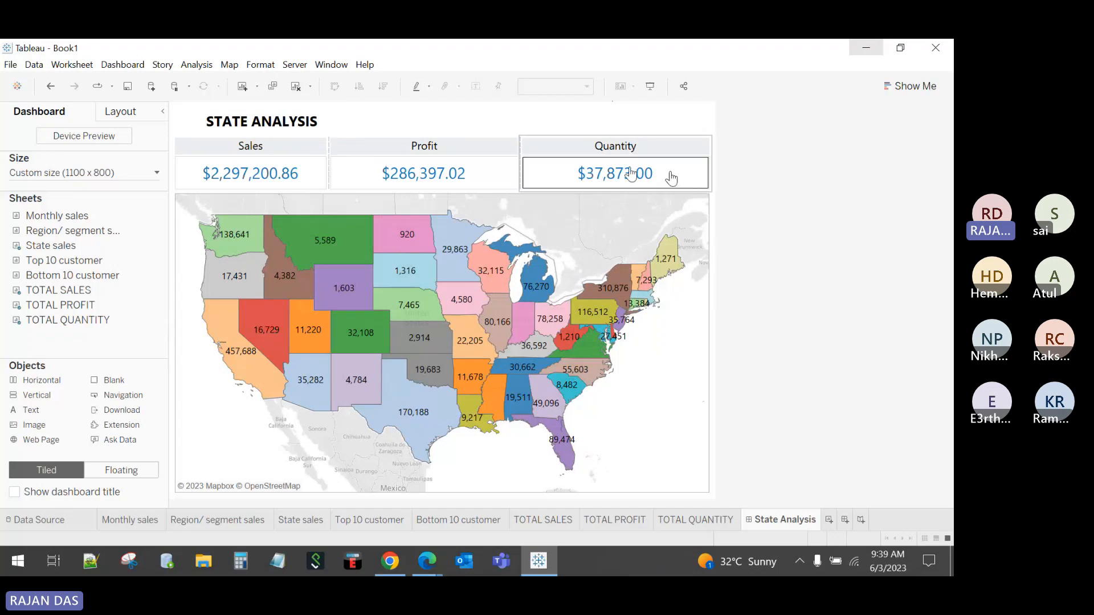
{"action": "left_click", "coordinate": [688, 139]}
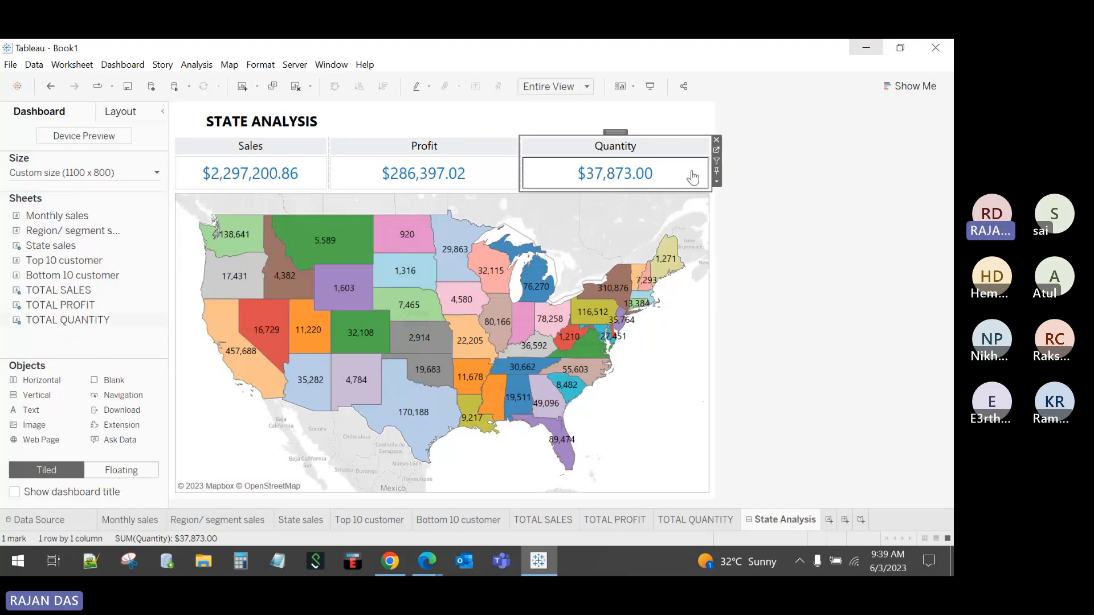
{"action": "left_click", "coordinate": [656, 105]}
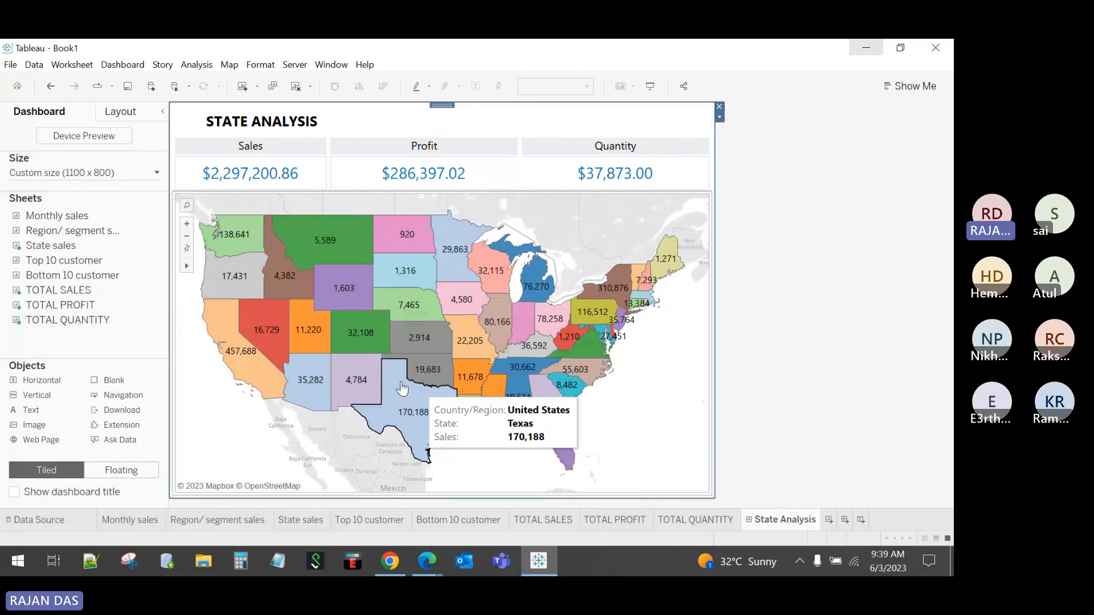
{"action": "left_click", "coordinate": [120, 111]}
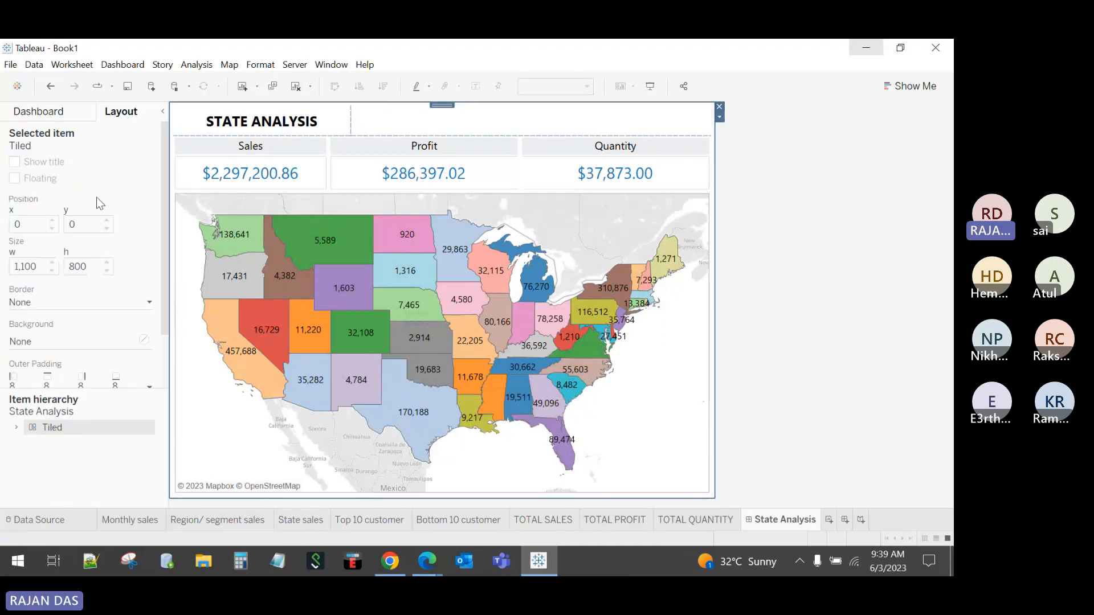
{"action": "left_click", "coordinate": [43, 300]}
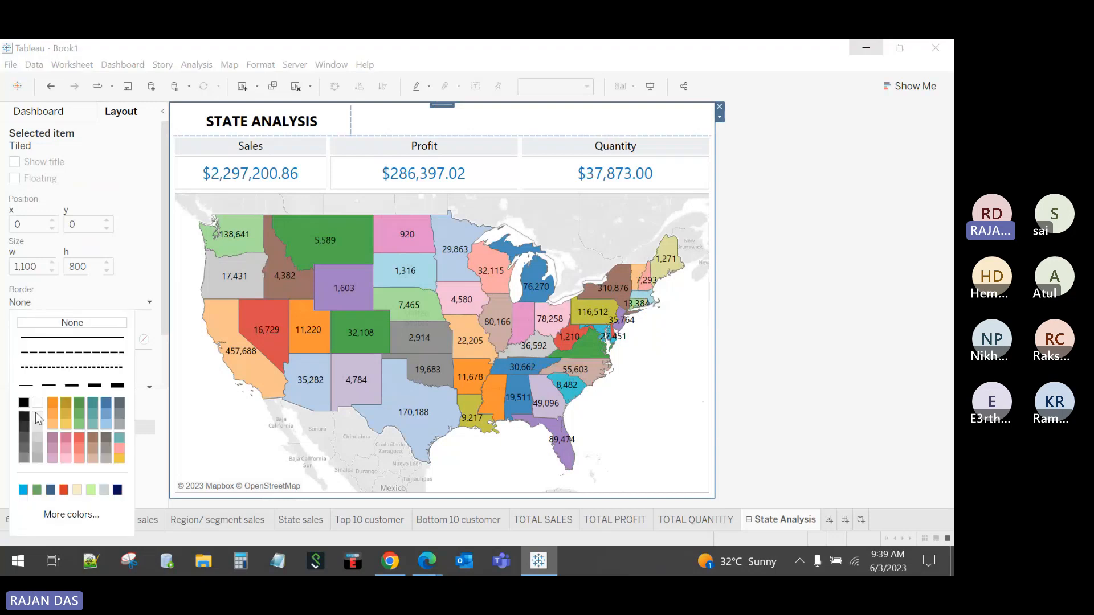
{"action": "left_click", "coordinate": [25, 458]}
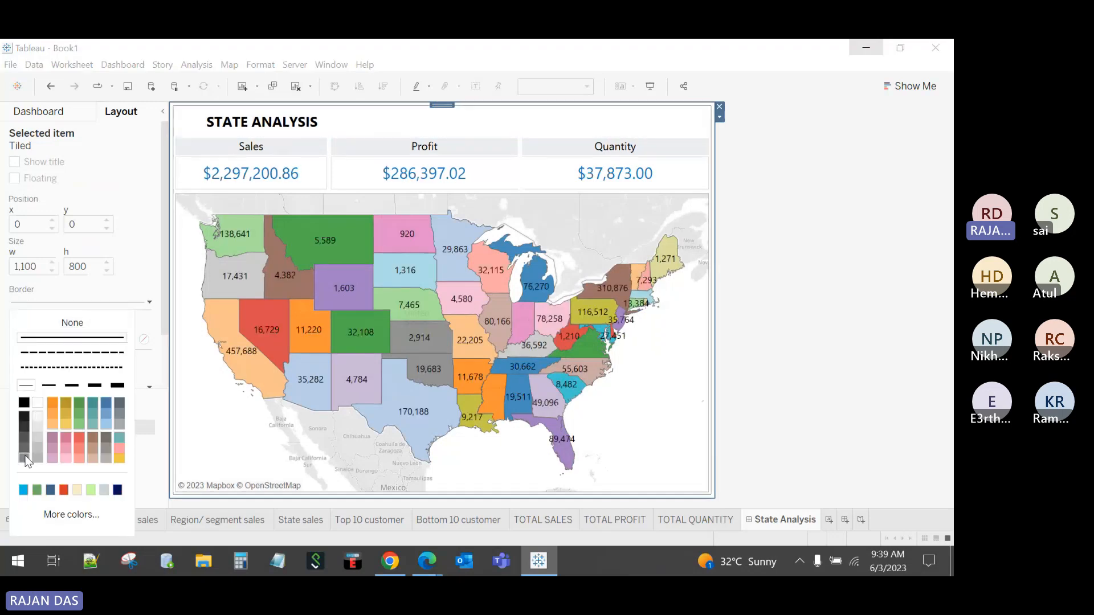
{"action": "left_click", "coordinate": [26, 450]}
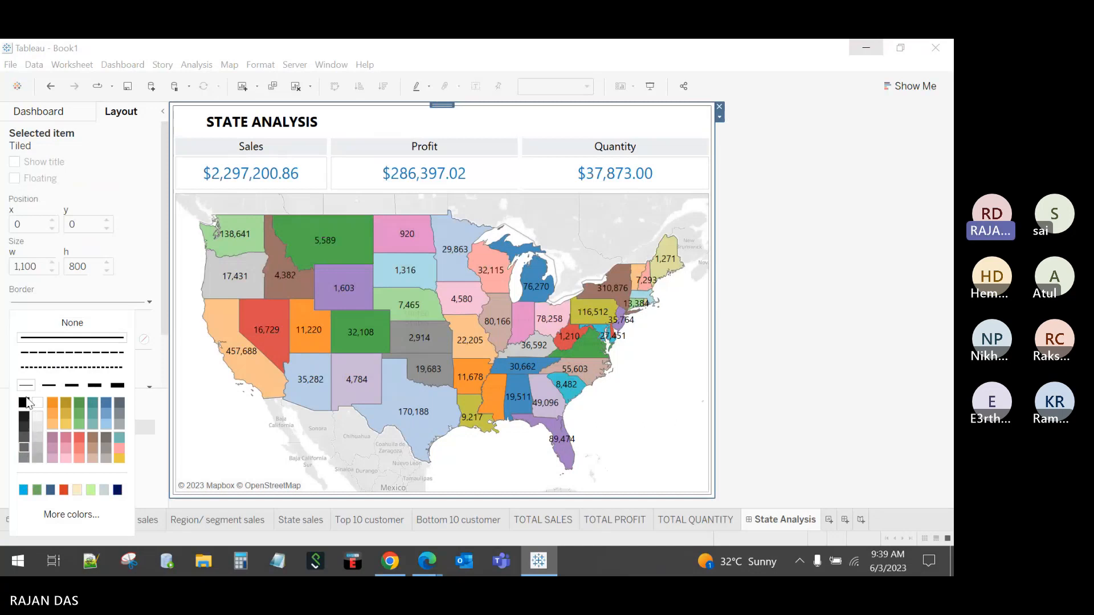
{"action": "left_click", "coordinate": [52, 323]}
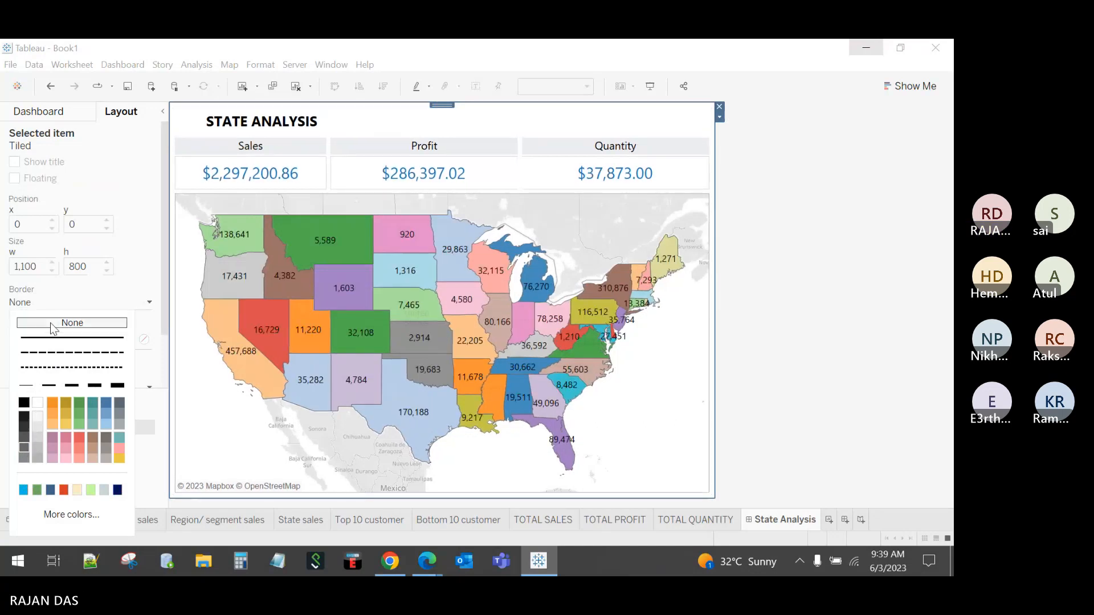
{"action": "left_click", "coordinate": [46, 366]}
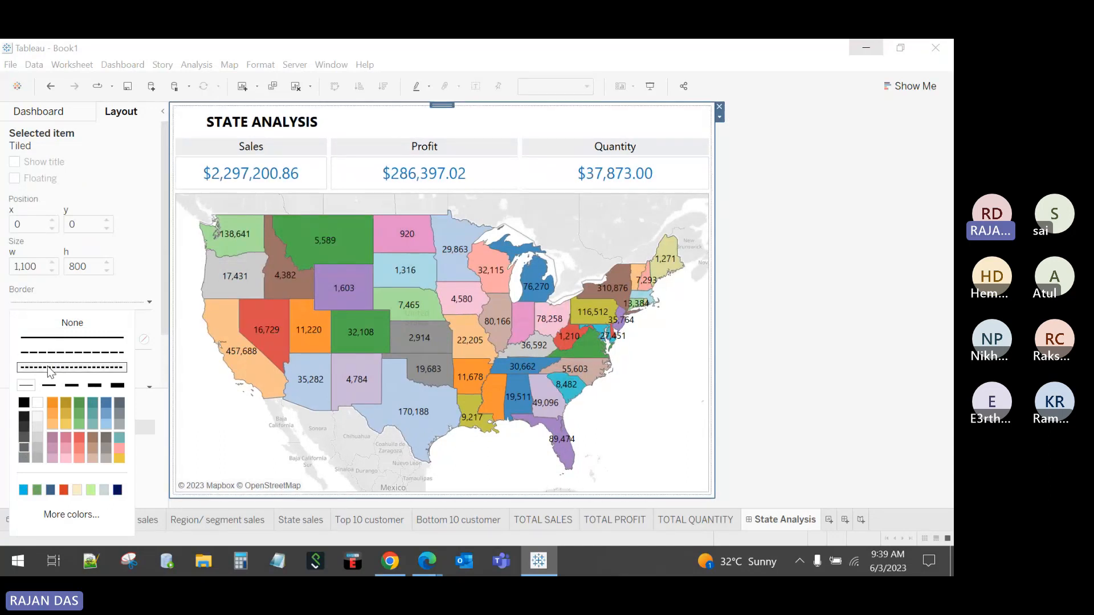
{"action": "left_click", "coordinate": [57, 323]}
{"action": "left_click", "coordinate": [124, 177]}
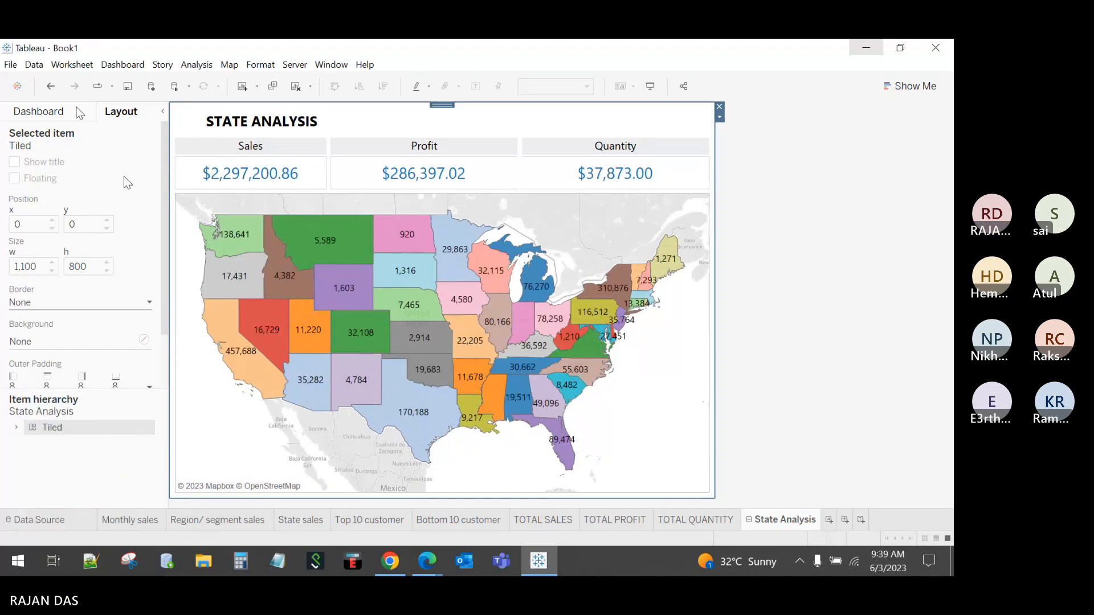
{"action": "left_click", "coordinate": [93, 113]}
{"action": "left_click", "coordinate": [793, 193]}
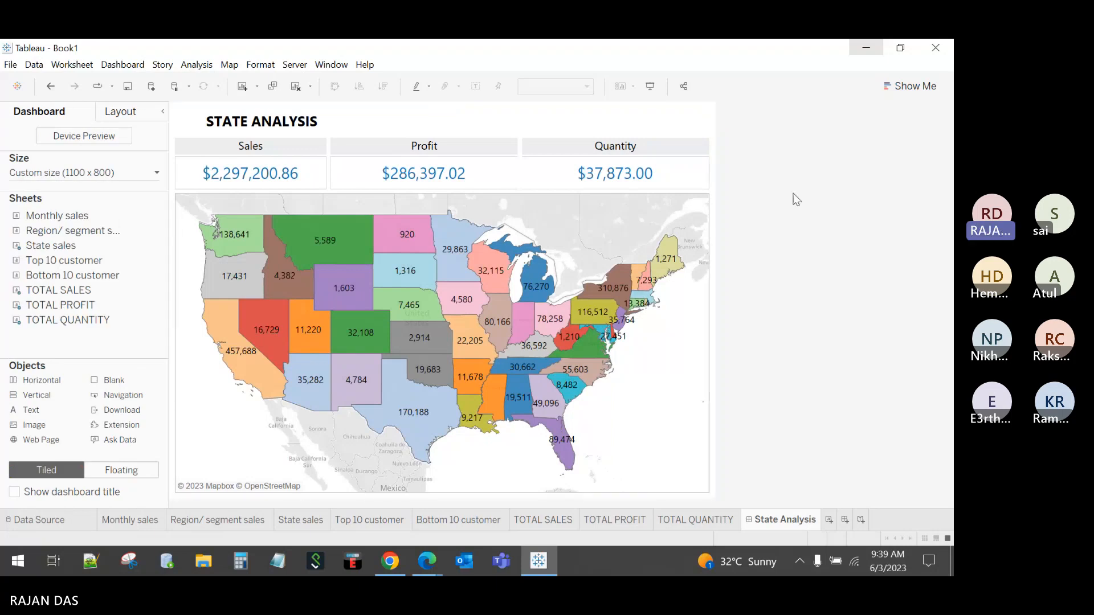
{"action": "mouse_move", "coordinate": [662, 249]}
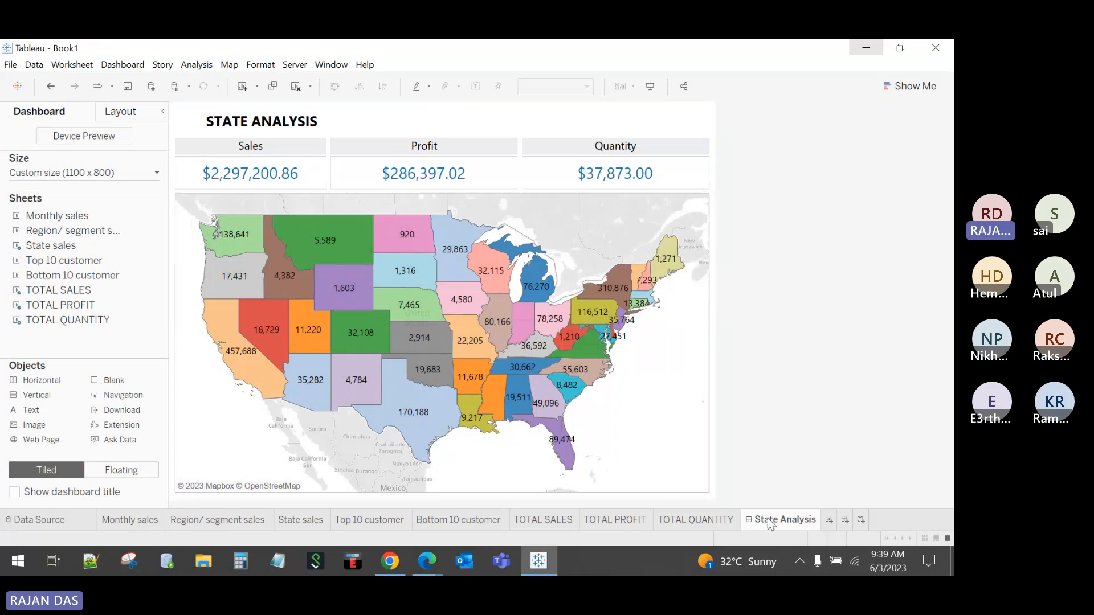
Step: Create a blank Dashboard 2 and switch between it and State Analysis
{"action": "left_click", "coordinate": [845, 520]}
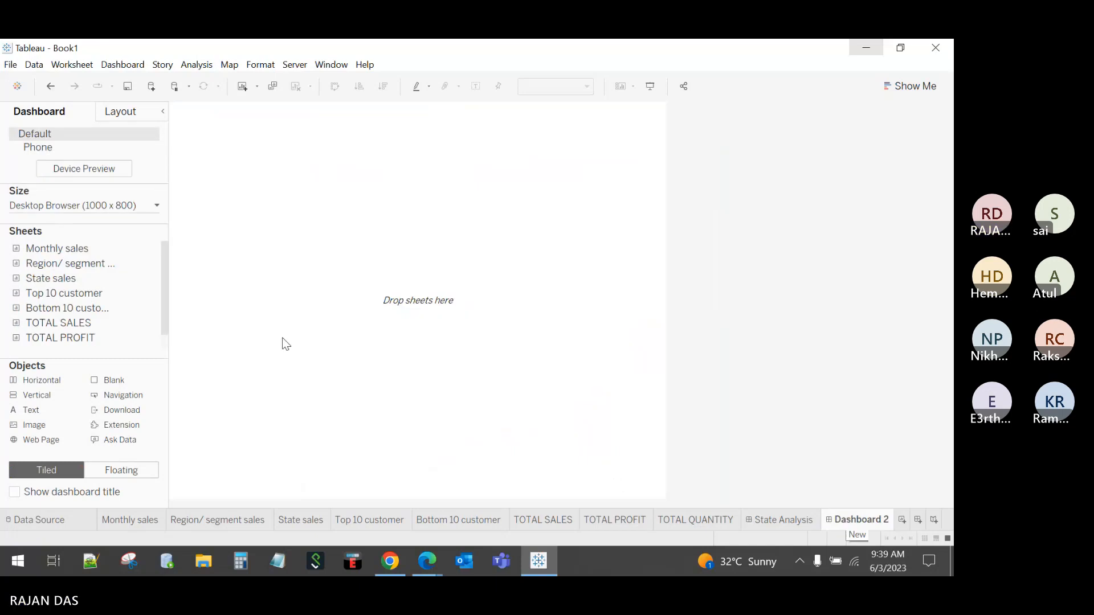
{"action": "left_click", "coordinate": [788, 518]}
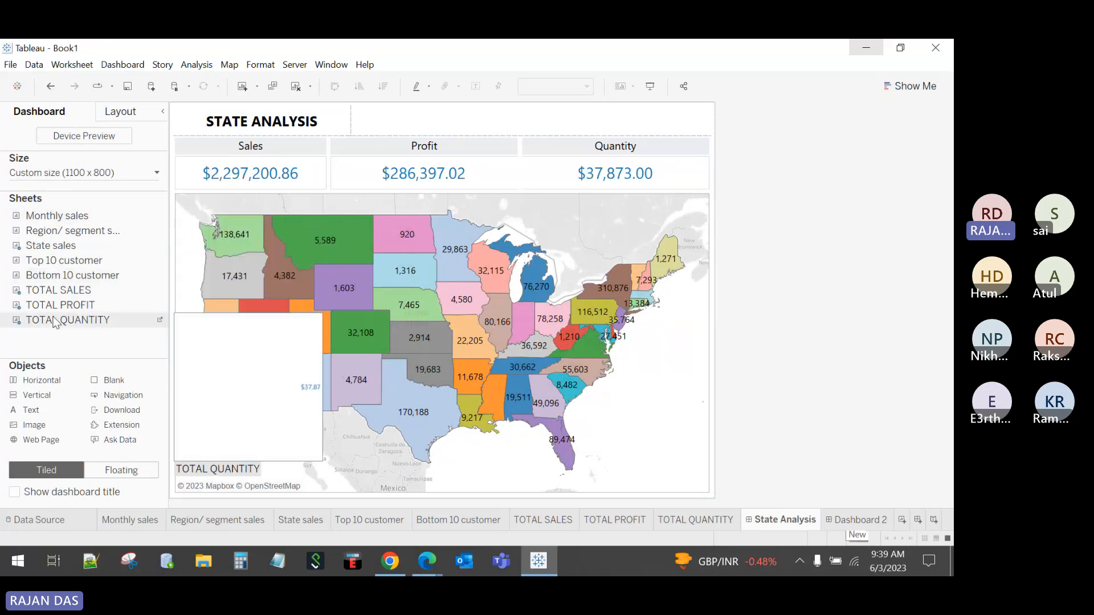
{"action": "left_click", "coordinate": [865, 521]}
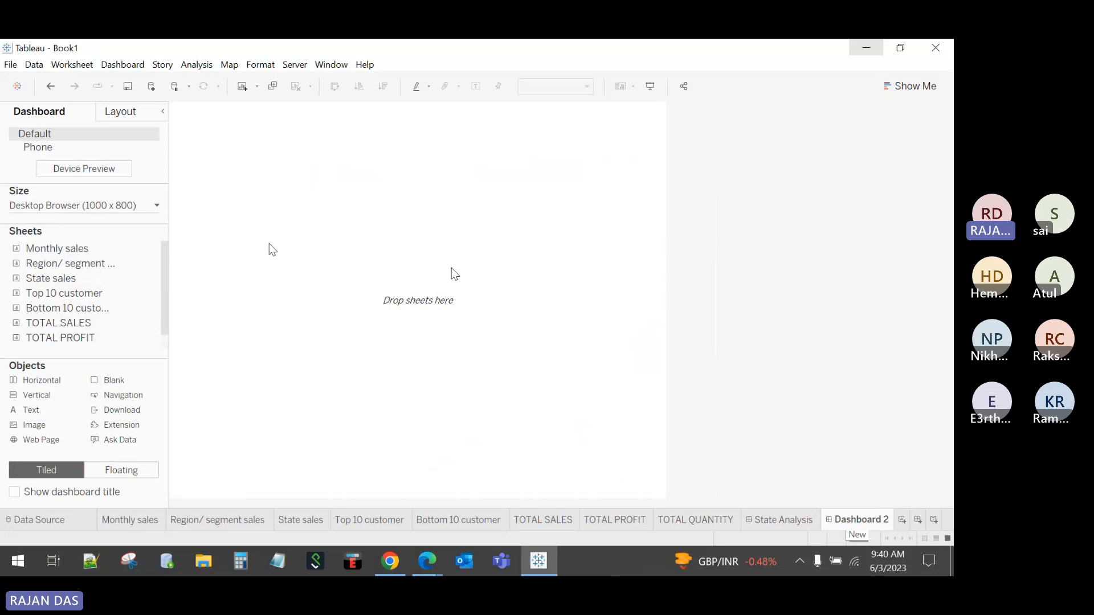
{"action": "left_click", "coordinate": [774, 520]}
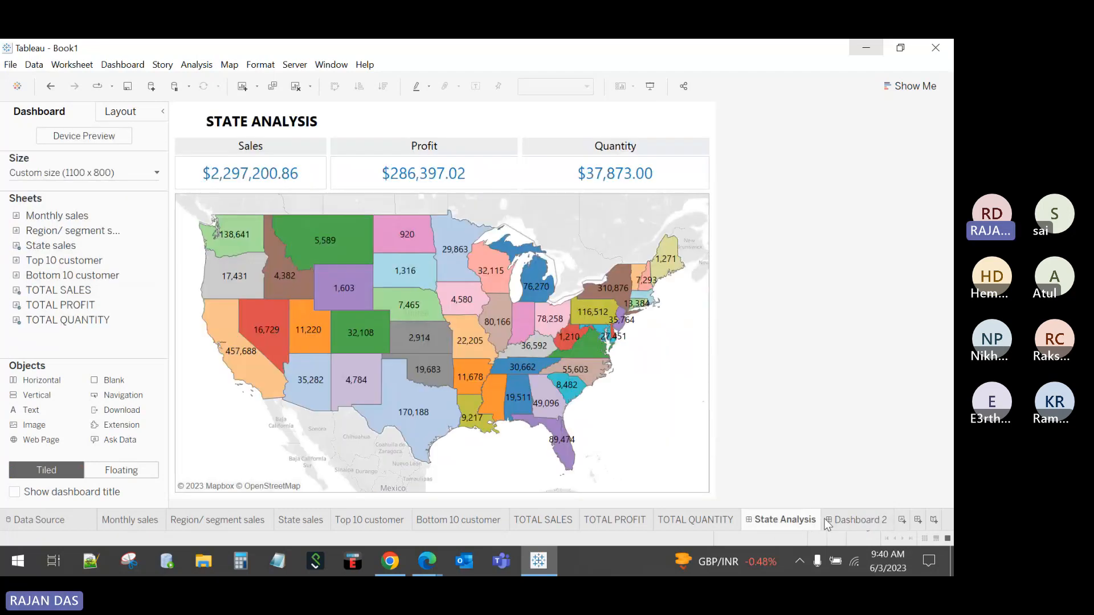
{"action": "left_click", "coordinate": [853, 520]}
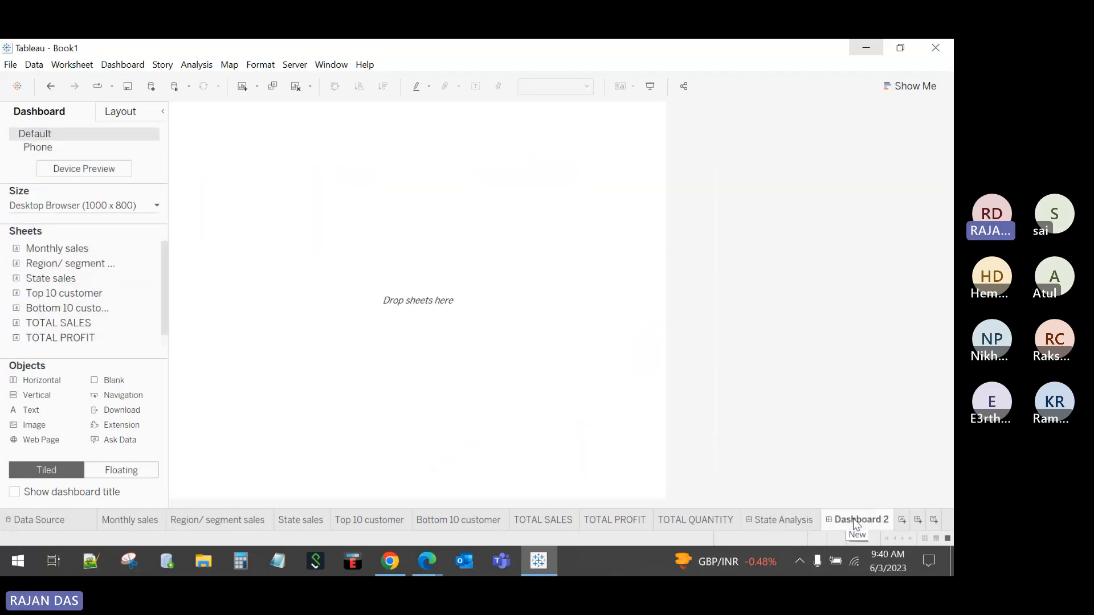
{"action": "left_click", "coordinate": [781, 520]}
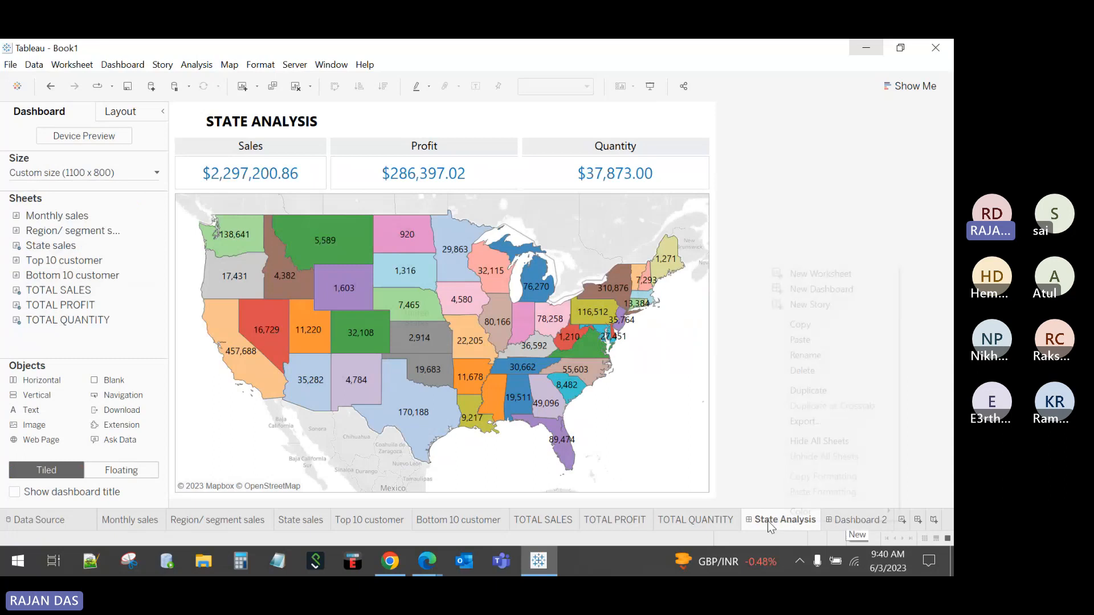
Step: Hide all worksheets used on the State Analysis dashboard from its tab menu
{"action": "right_click", "coordinate": [768, 520]}
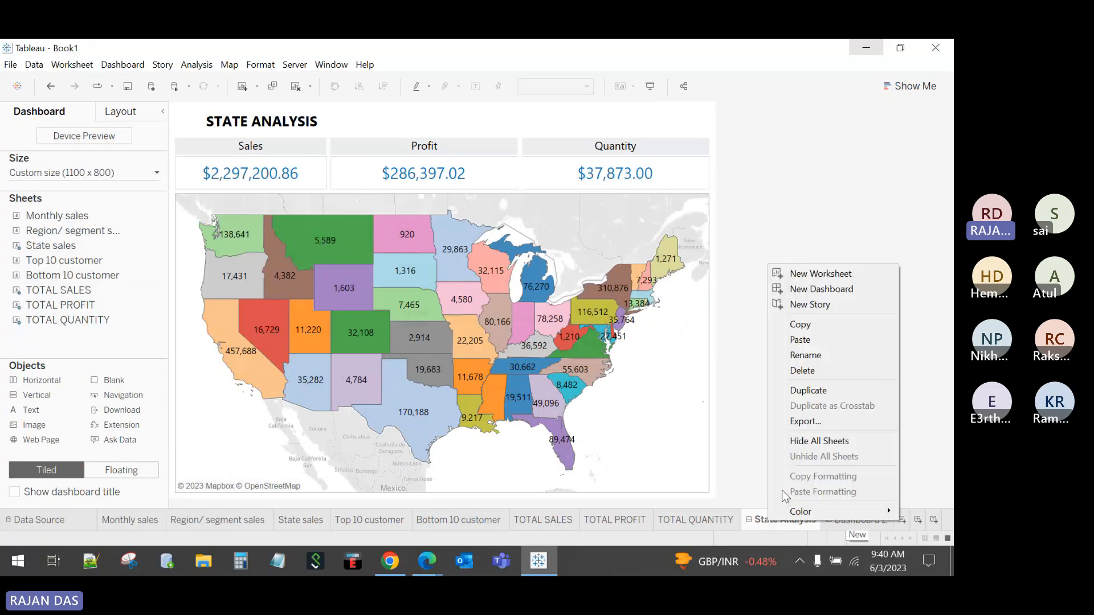
{"action": "left_click", "coordinate": [823, 440]}
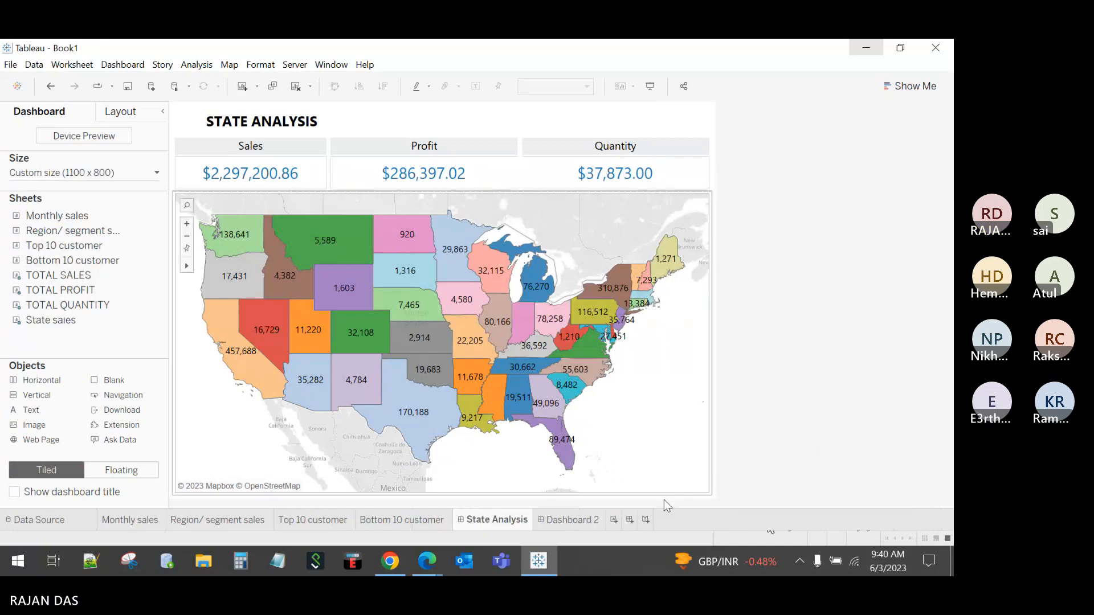
Step: Look over the Region/ segment sales, Top 10 and Bottom 10 customer sheets, then open empty Dashboard 2
{"action": "left_click", "coordinate": [581, 520]}
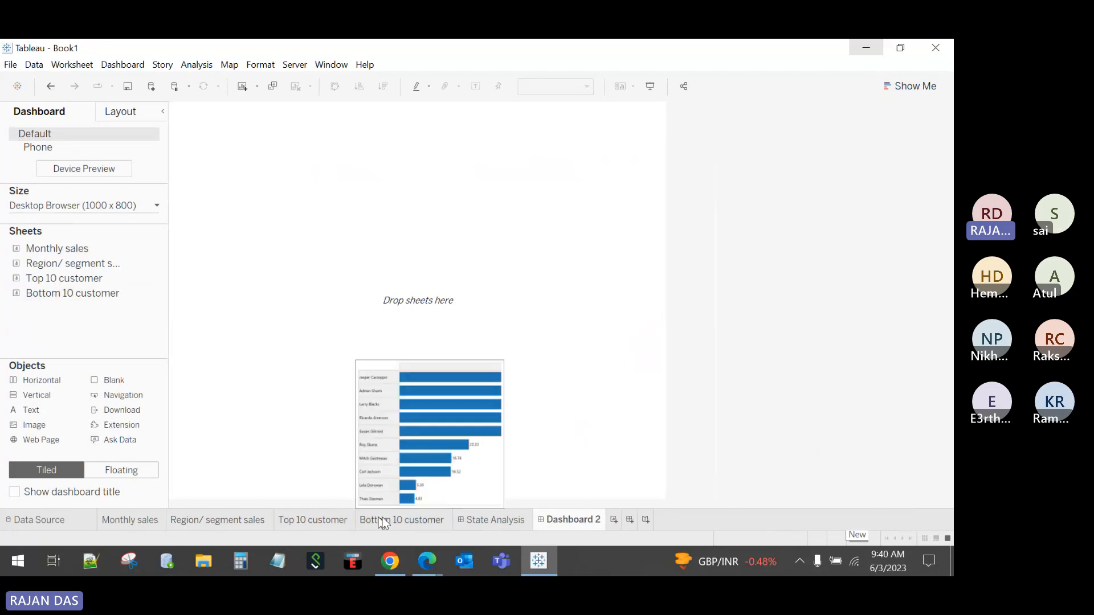
{"action": "left_click", "coordinate": [217, 519]}
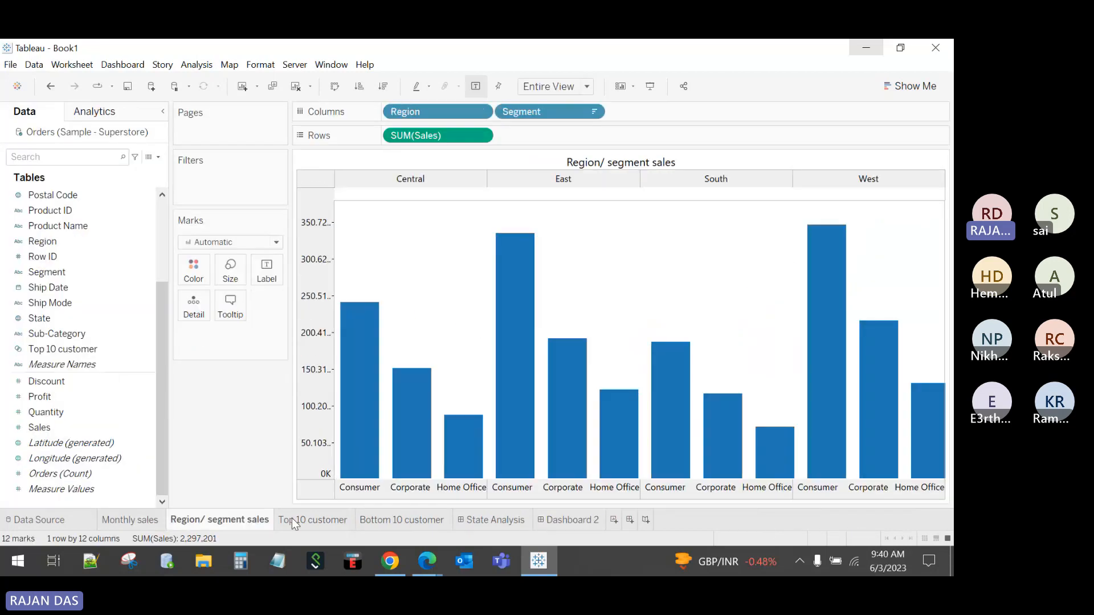
{"action": "left_click", "coordinate": [314, 520]}
{"action": "left_click", "coordinate": [390, 519]}
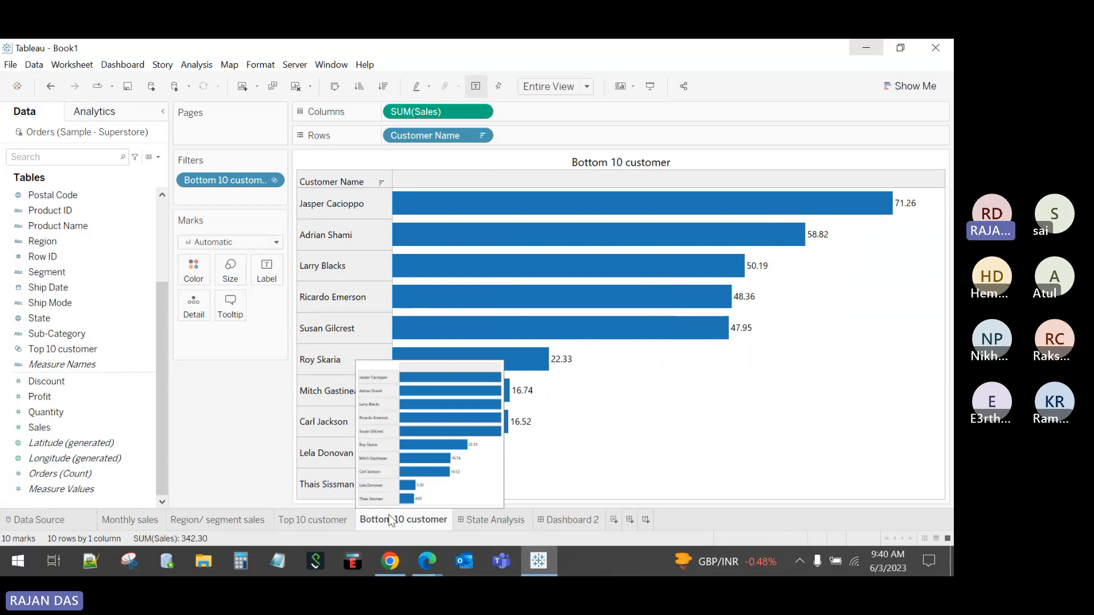
{"action": "left_click", "coordinate": [568, 518]}
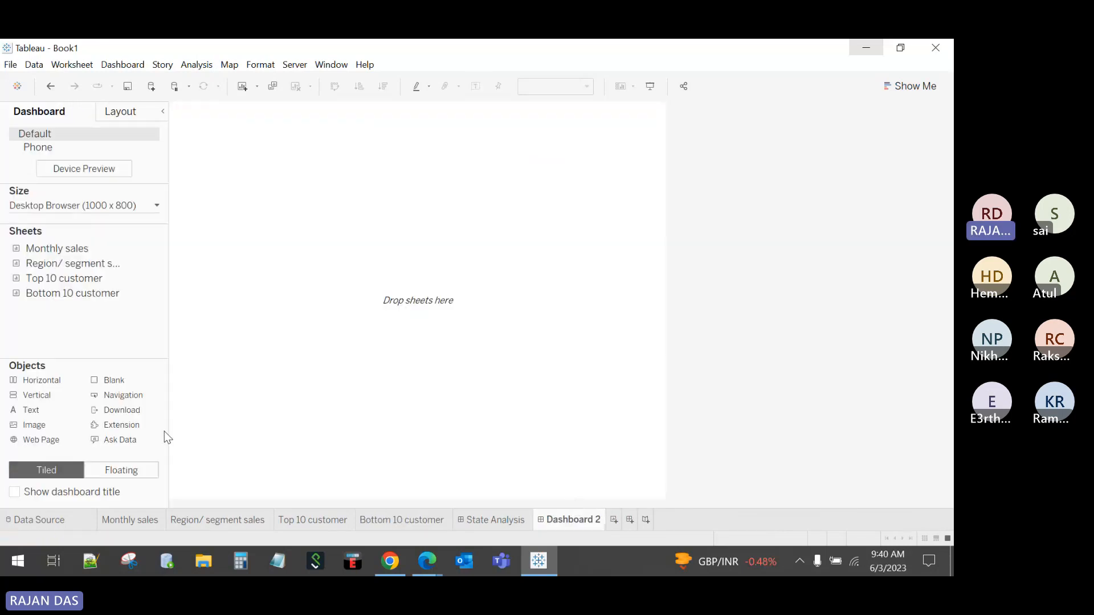
Step: Admit the waiting guest in the Teams meeting and return to Tableau
{"action": "left_click", "coordinate": [426, 561]}
{"action": "left_click", "coordinate": [458, 494]}
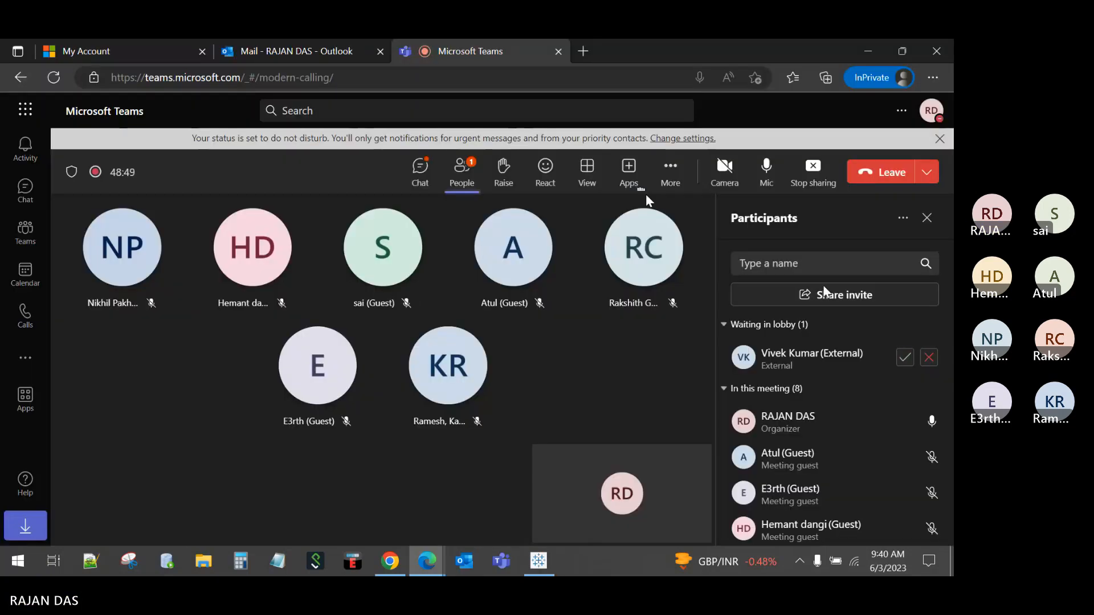
{"action": "left_click", "coordinate": [905, 357]}
{"action": "left_click", "coordinate": [867, 54]}
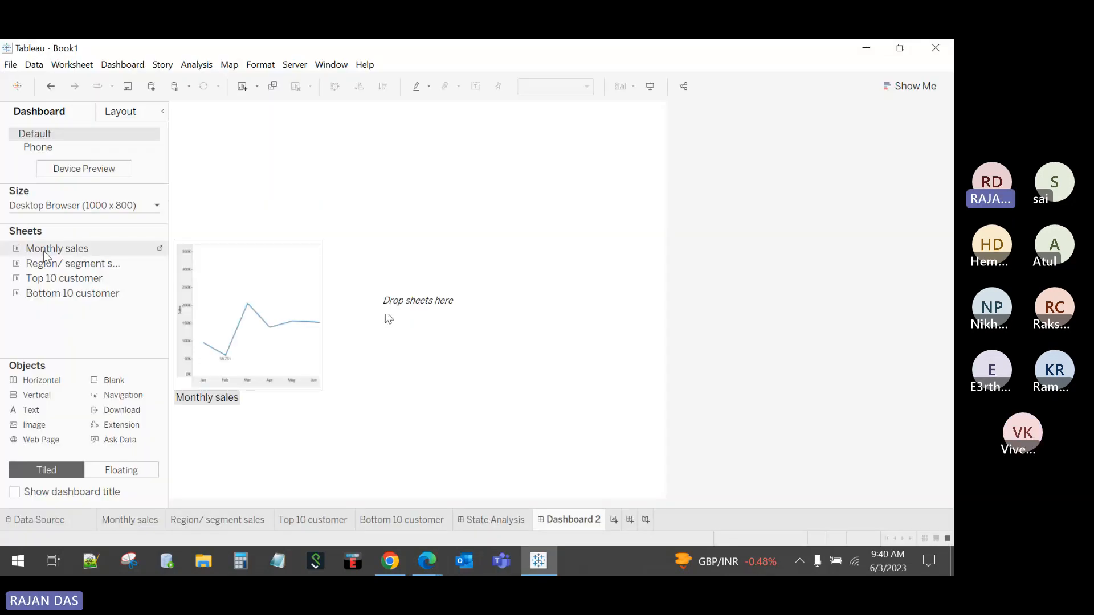
Step: Place Monthly sales on Dashboard 2 with Region/ segment sales below, shortening the line chart for taller bars
{"action": "left_click_drag", "start_coordinate": [389, 318], "coordinate": [318, 252]}
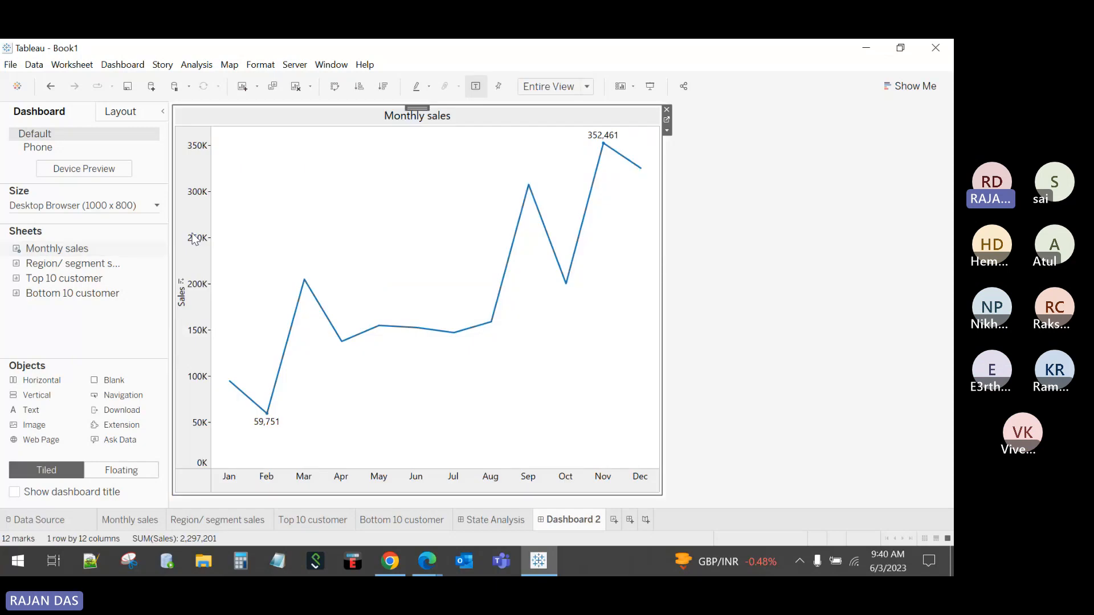
{"action": "mouse_move", "coordinate": [110, 266]}
{"action": "left_click_drag", "start_coordinate": [110, 266], "coordinate": [416, 367]}
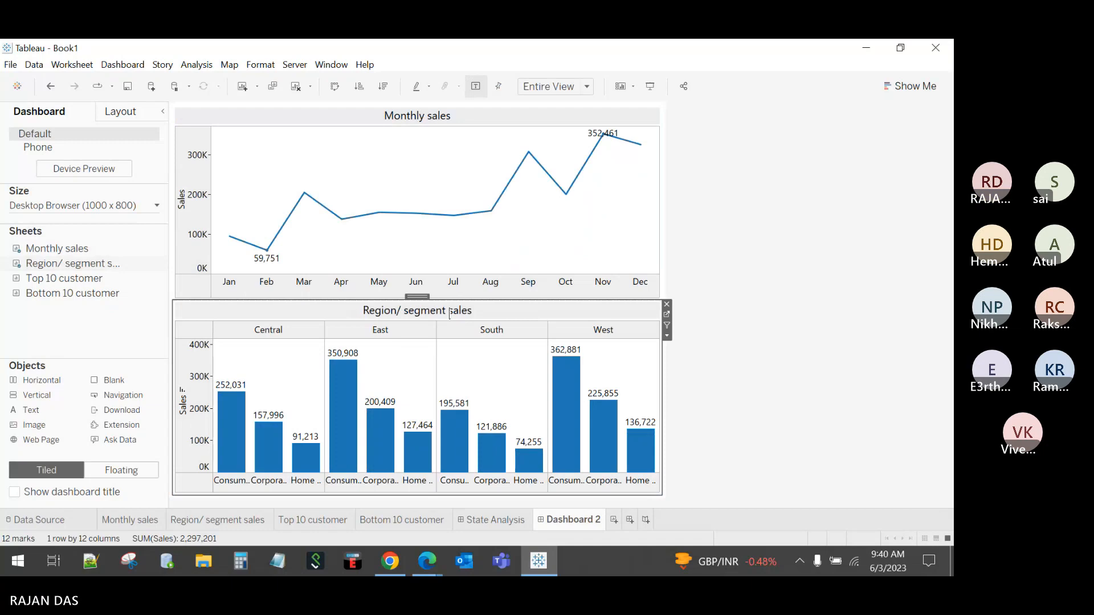
{"action": "left_click_drag", "start_coordinate": [449, 298], "coordinate": [448, 263]}
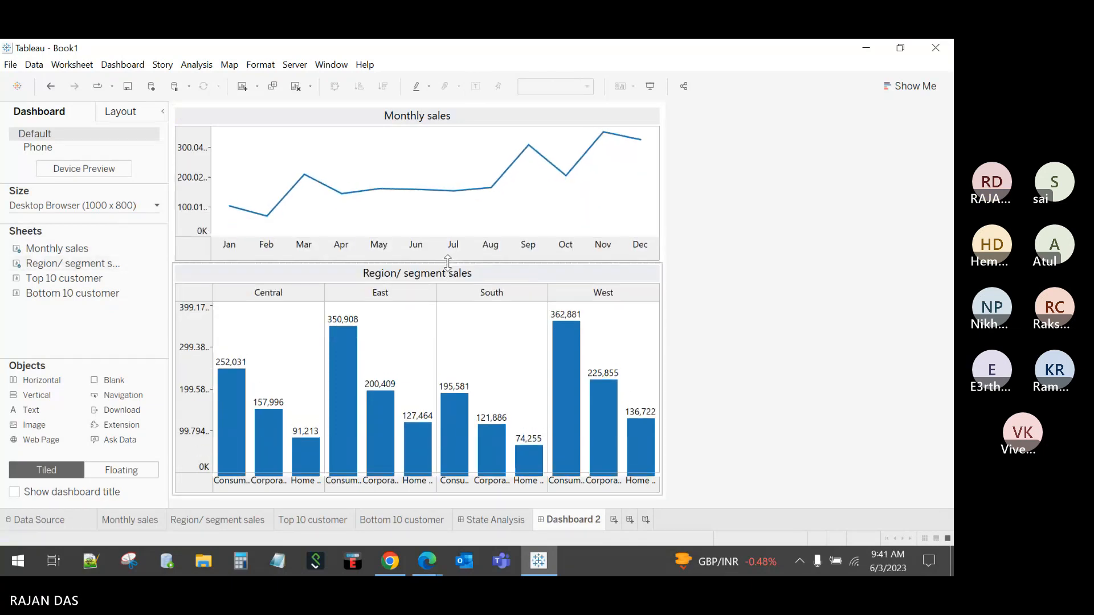
{"action": "mouse_move", "coordinate": [619, 396]}
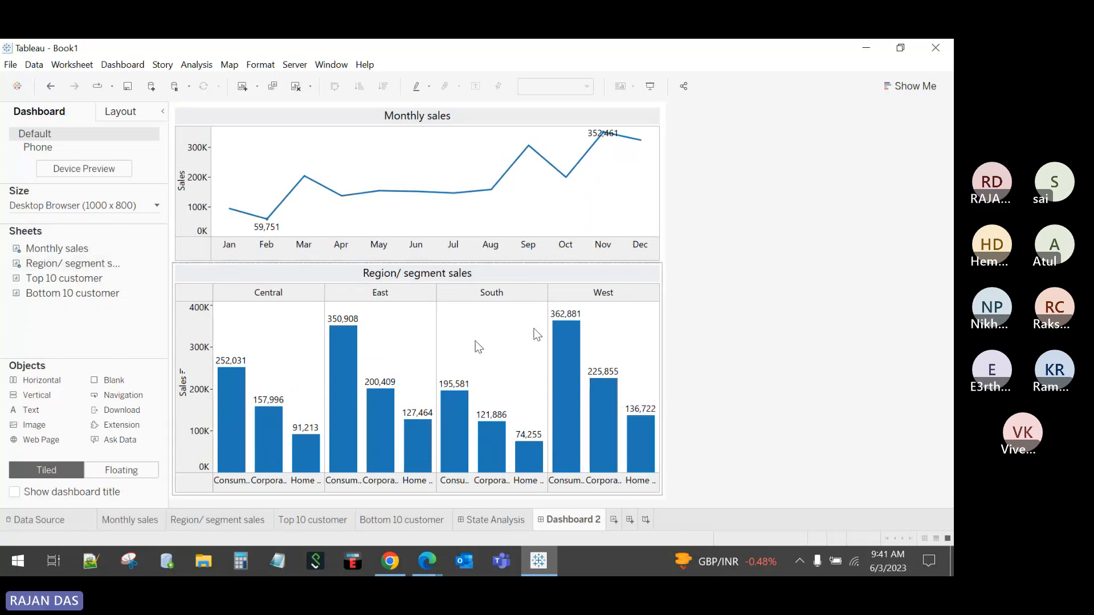
{"action": "left_click", "coordinate": [489, 244]}
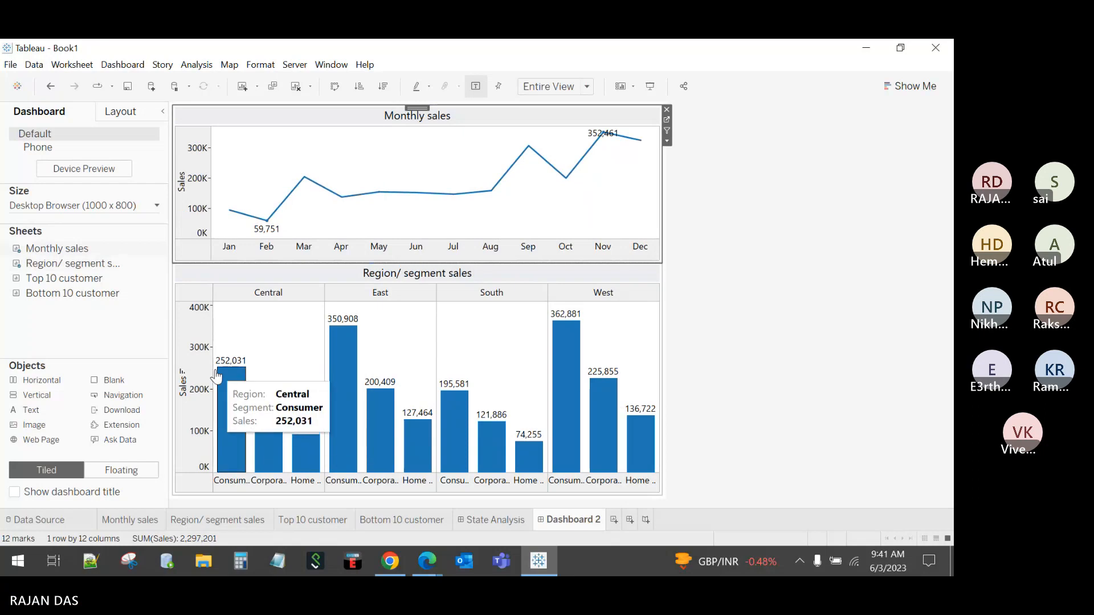
Step: Hide the Sales axis header on the Region/ segment sales worksheet and go back to Dashboard 2
{"action": "mouse_move", "coordinate": [587, 330]}
{"action": "left_click", "coordinate": [643, 313]}
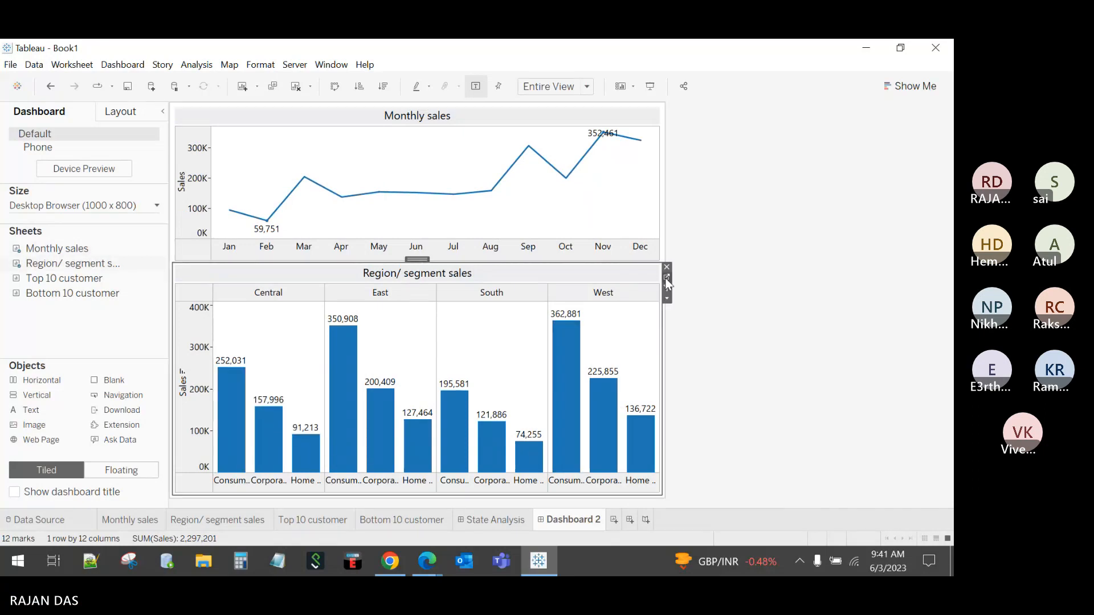
{"action": "left_click", "coordinate": [667, 278]}
{"action": "right_click", "coordinate": [316, 307]}
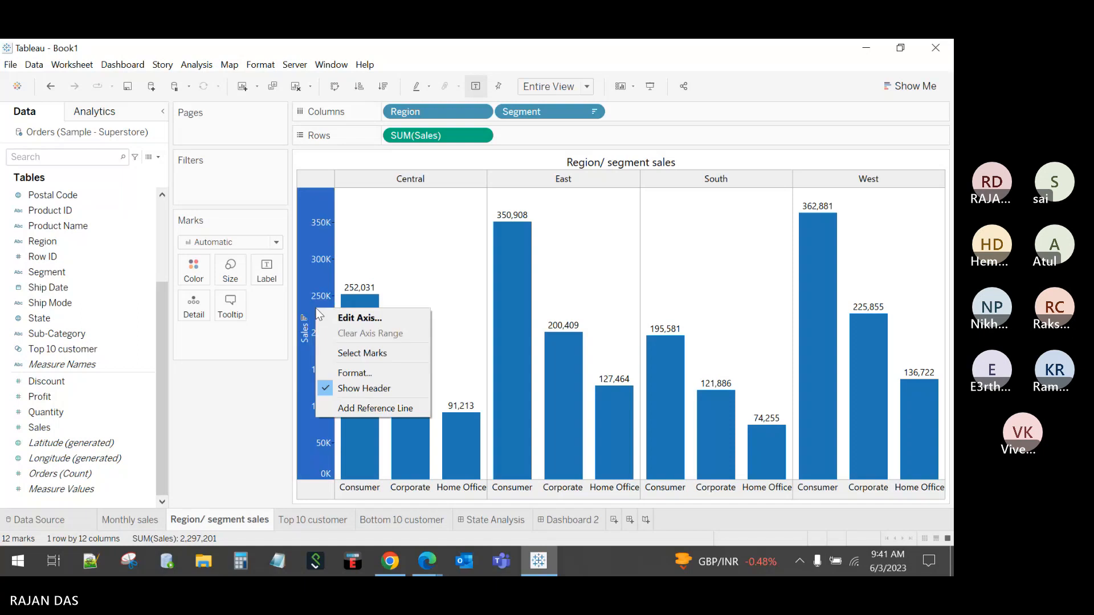
{"action": "left_click", "coordinate": [358, 386]}
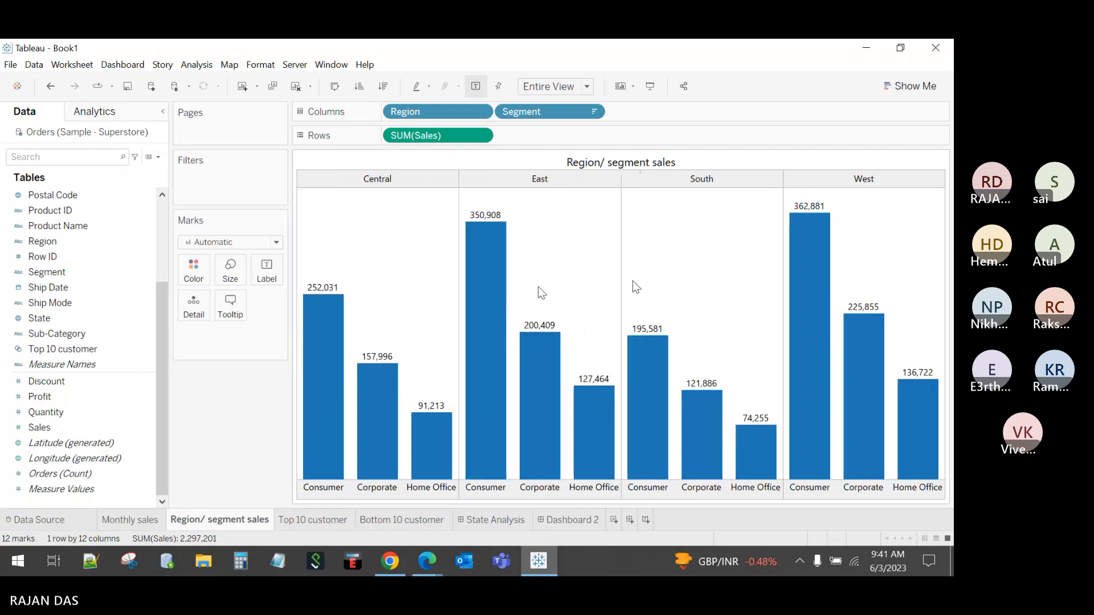
{"action": "left_click", "coordinate": [549, 521]}
{"action": "left_click", "coordinate": [555, 487]}
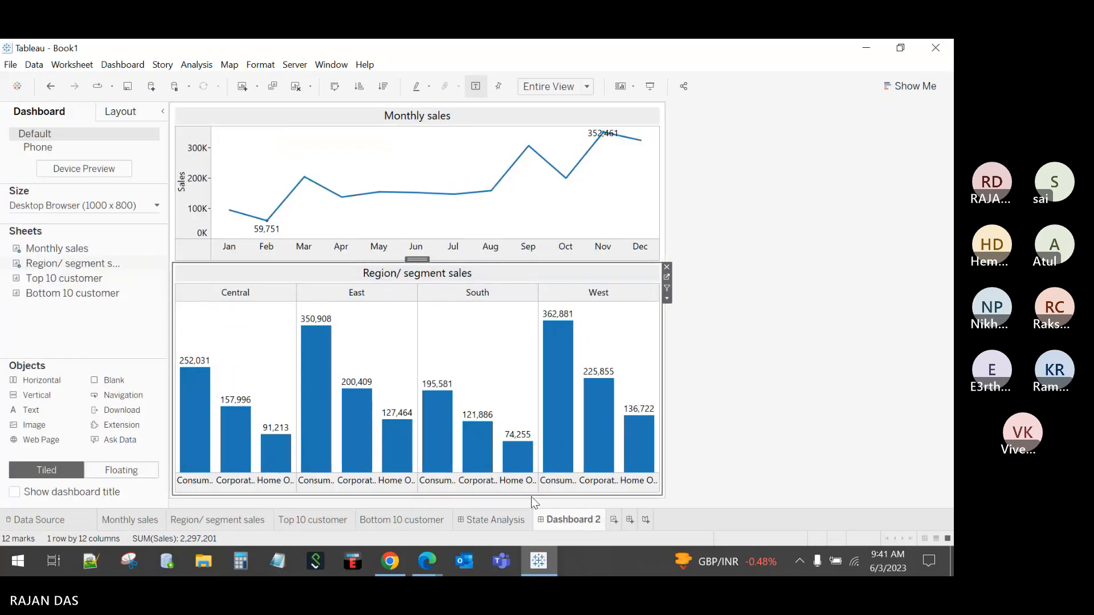
{"action": "left_click", "coordinate": [738, 329]}
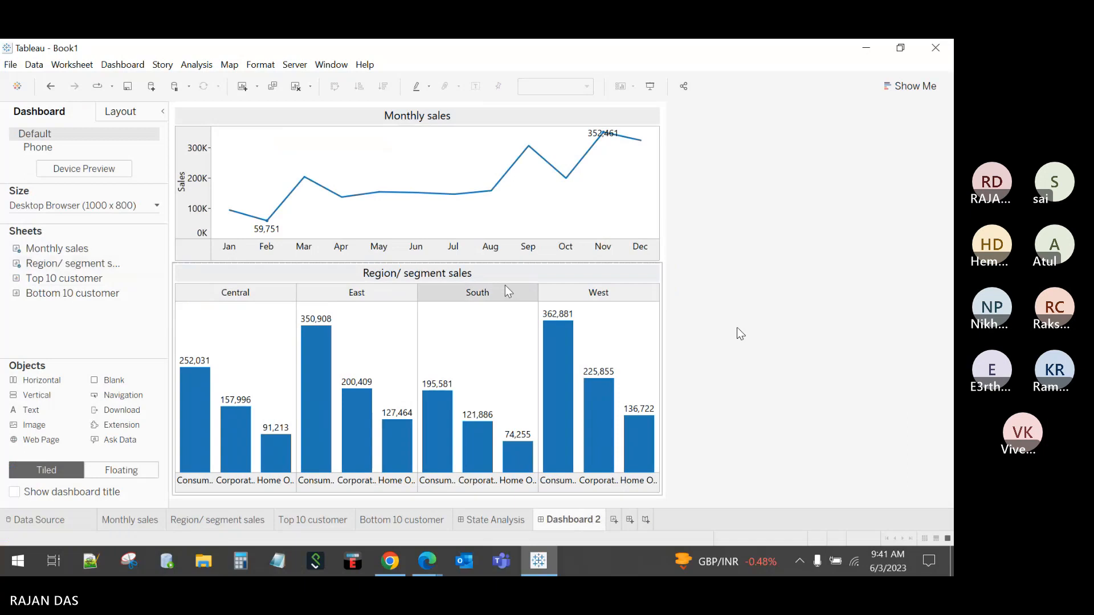
{"action": "left_click", "coordinate": [484, 142]}
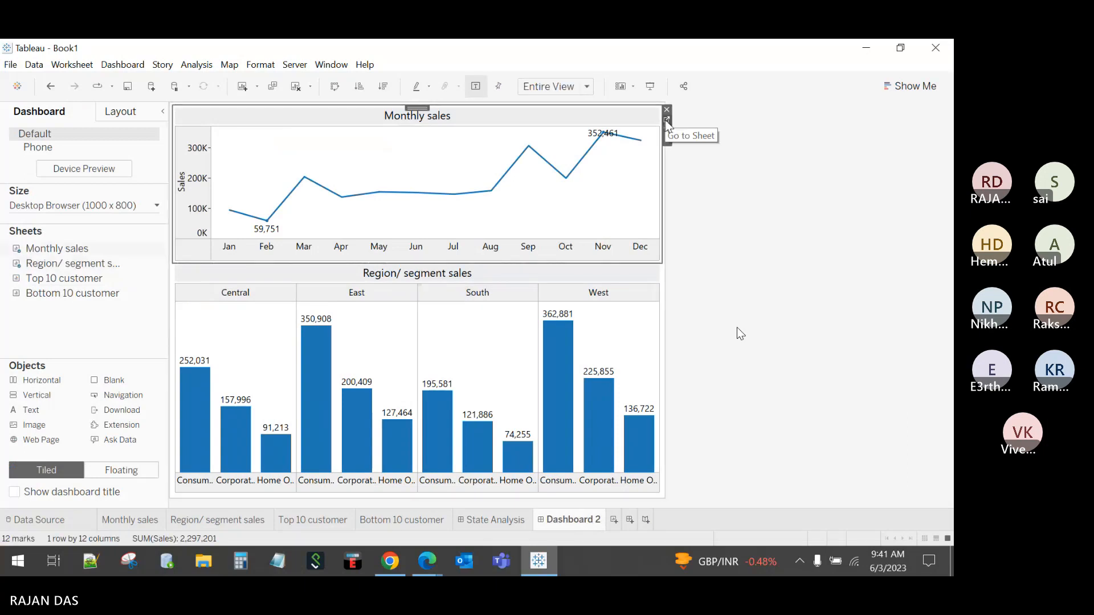
Step: Change the Monthly sales worksheet's mark type from Line to Area
{"action": "left_click", "coordinate": [666, 121]}
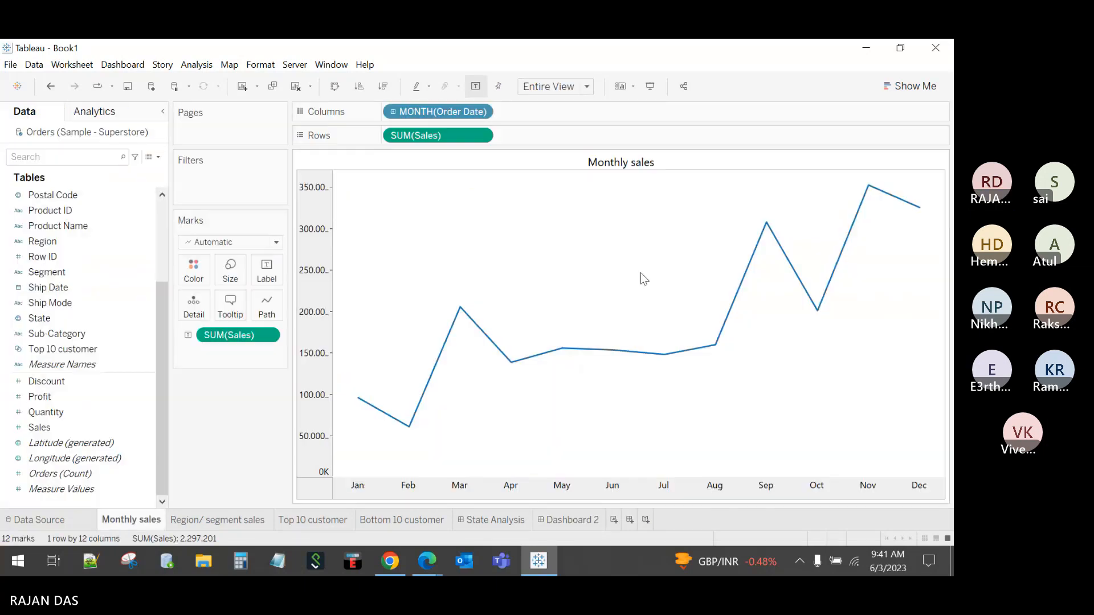
{"action": "left_click", "coordinate": [550, 526]}
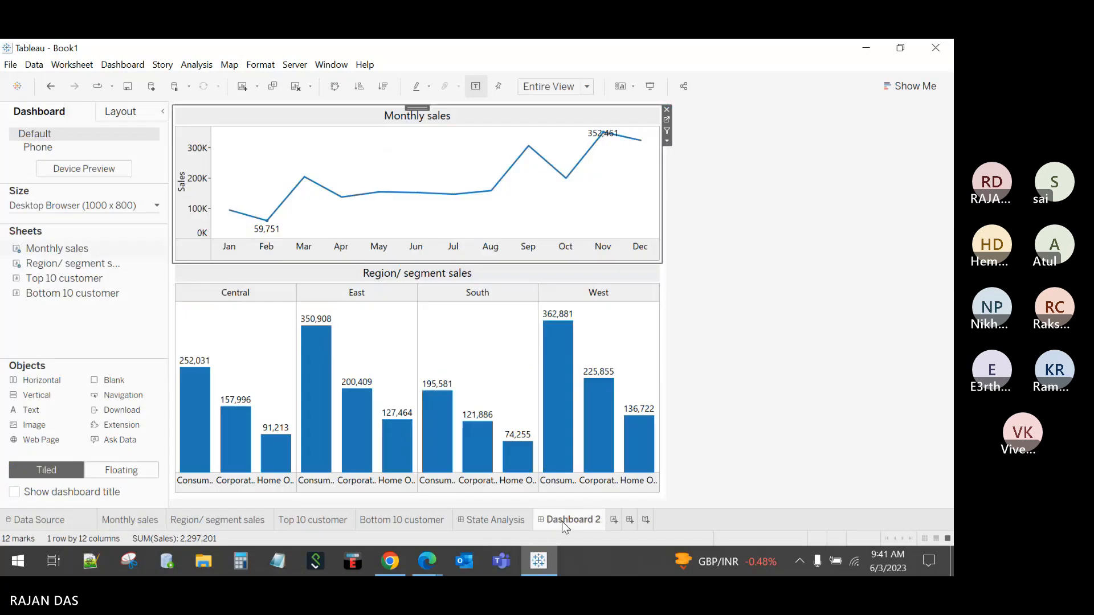
{"action": "left_click", "coordinate": [695, 324]}
{"action": "left_click", "coordinate": [612, 166]}
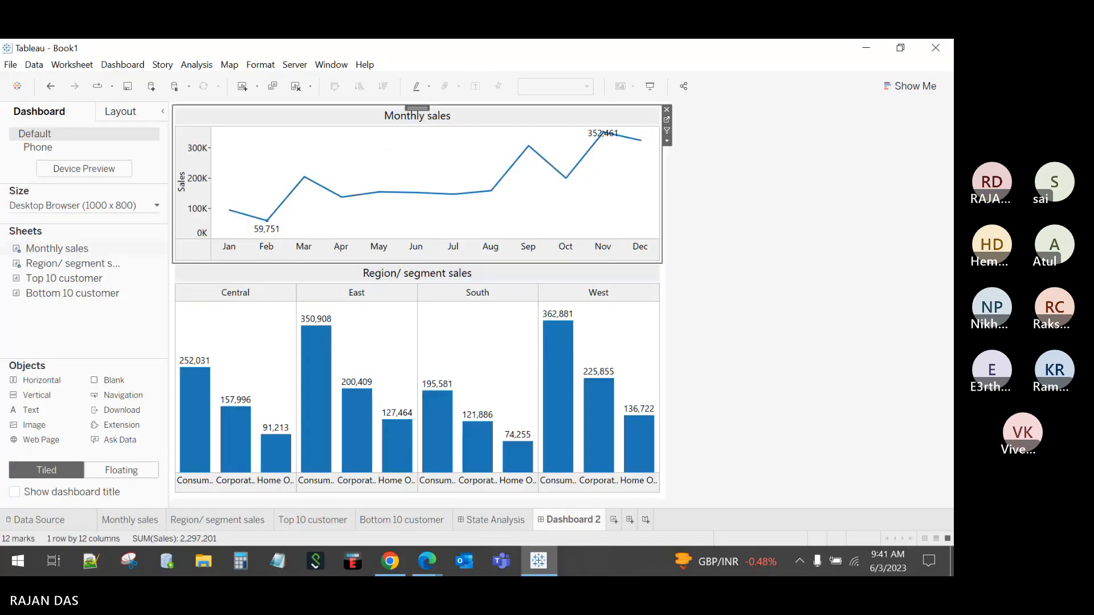
{"action": "left_click", "coordinate": [667, 119]}
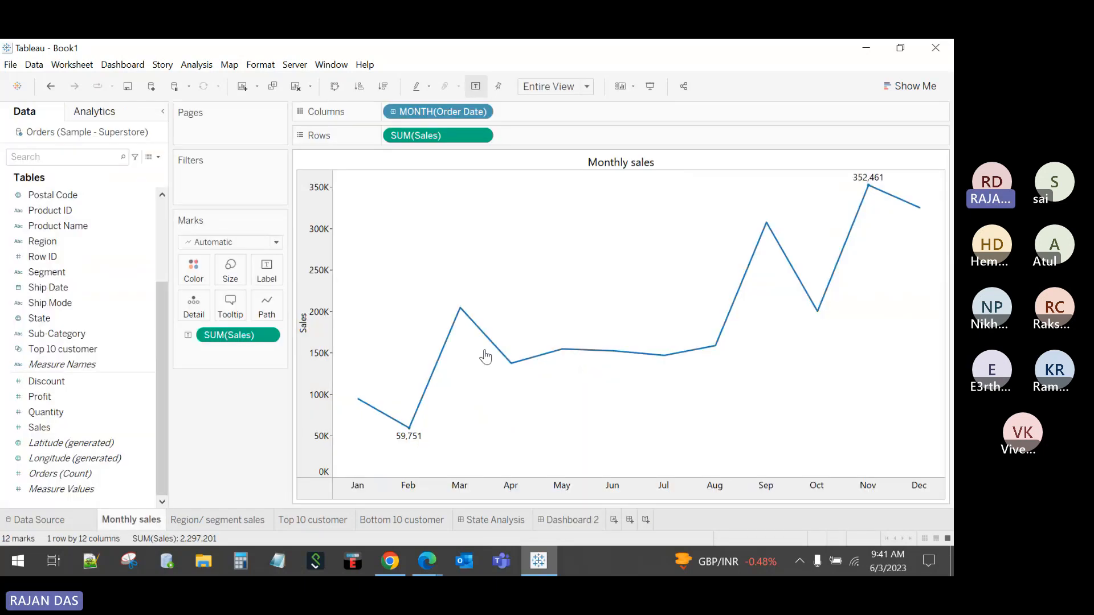
{"action": "left_click", "coordinate": [238, 244]}
{"action": "left_click", "coordinate": [224, 301]}
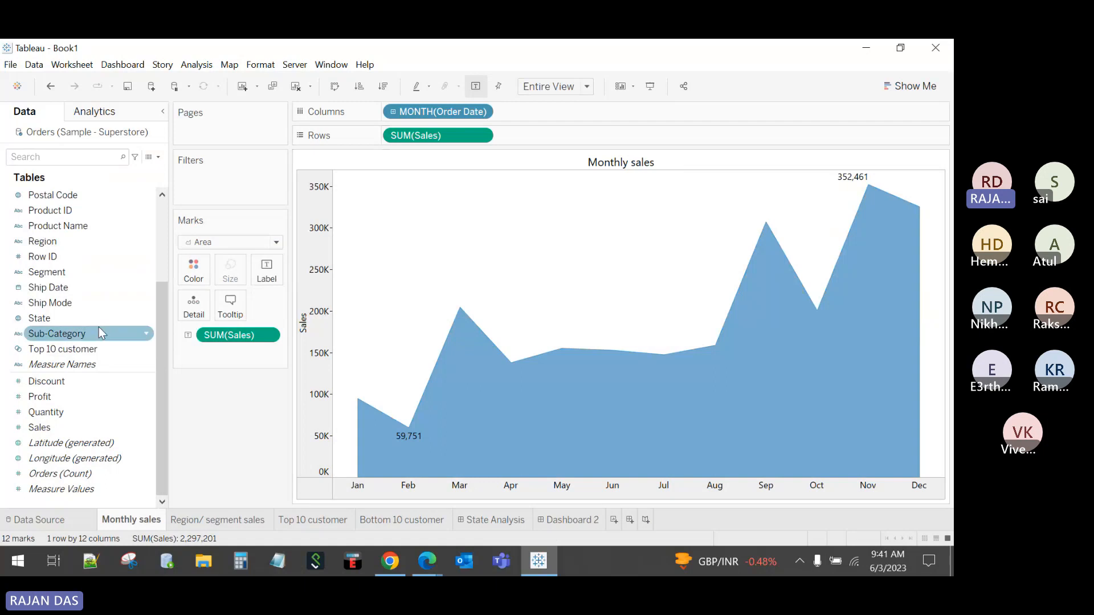
Step: Colour the Monthly sales areas by Segment instead of Region and return to Dashboard 2
{"action": "left_click", "coordinate": [48, 242]}
{"action": "left_click_drag", "start_coordinate": [48, 242], "coordinate": [198, 273]}
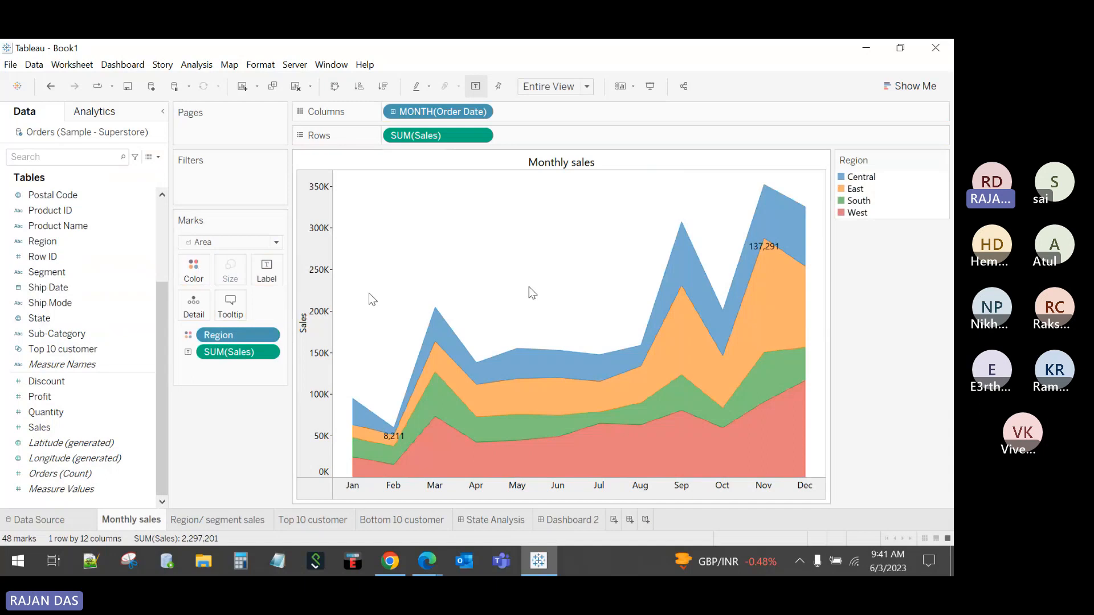
{"action": "mouse_move", "coordinate": [570, 356]}
{"action": "left_click_drag", "start_coordinate": [218, 335], "coordinate": [193, 408]}
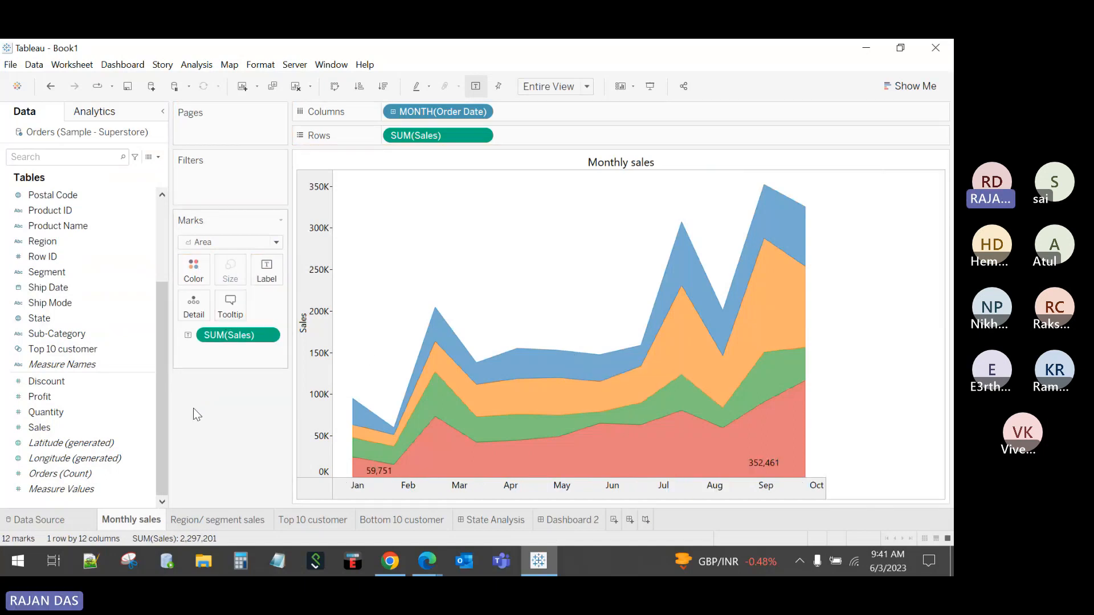
{"action": "left_click", "coordinate": [48, 273]}
{"action": "left_click_drag", "start_coordinate": [48, 273], "coordinate": [205, 272]}
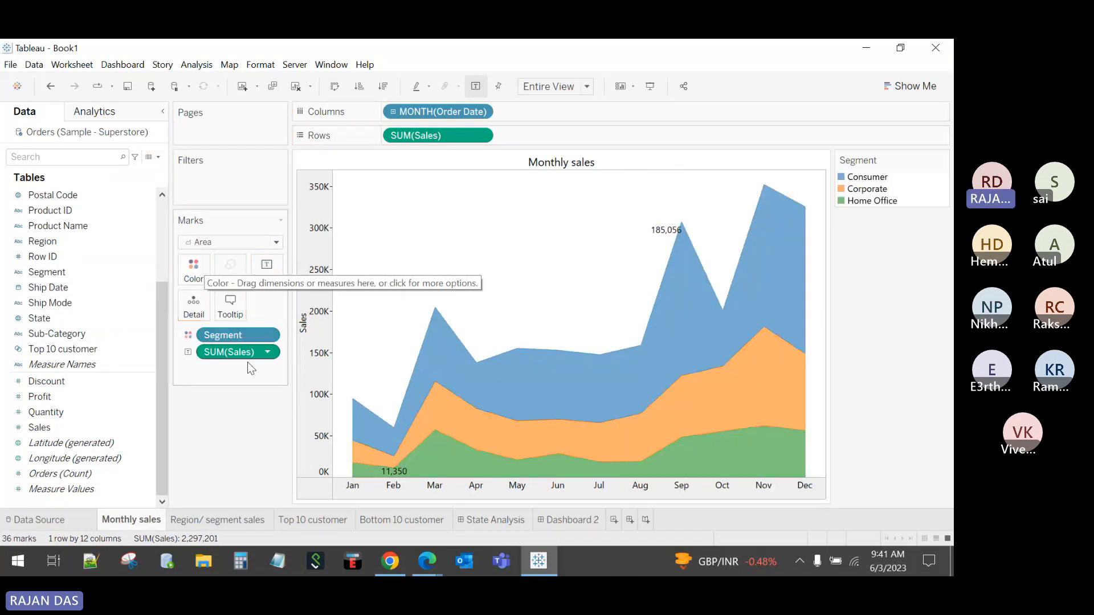
{"action": "left_click", "coordinate": [573, 521]}
{"action": "left_click", "coordinate": [770, 306]}
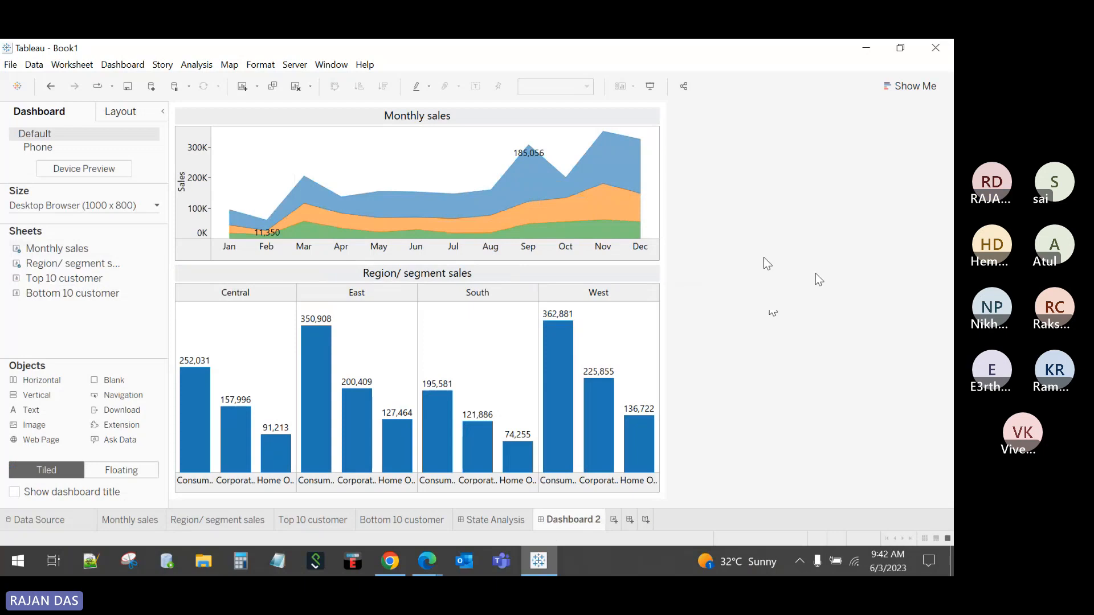
Step: Add a horizontal container holding Top 10 customer and Bottom 10 customer side by side below the bars
{"action": "mouse_move", "coordinate": [314, 470]}
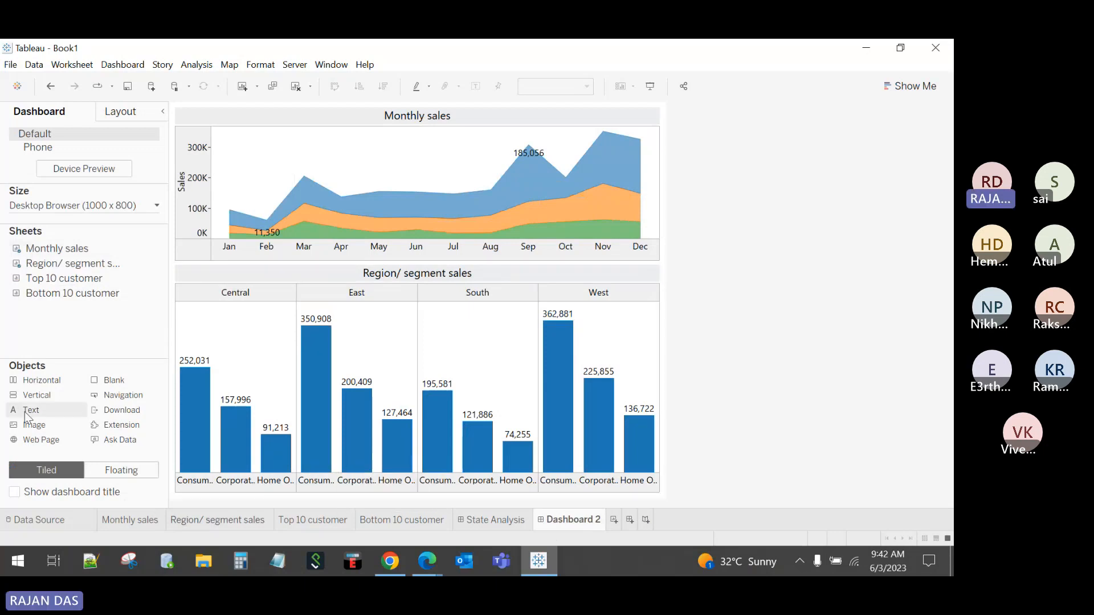
{"action": "mouse_move", "coordinate": [20, 282]}
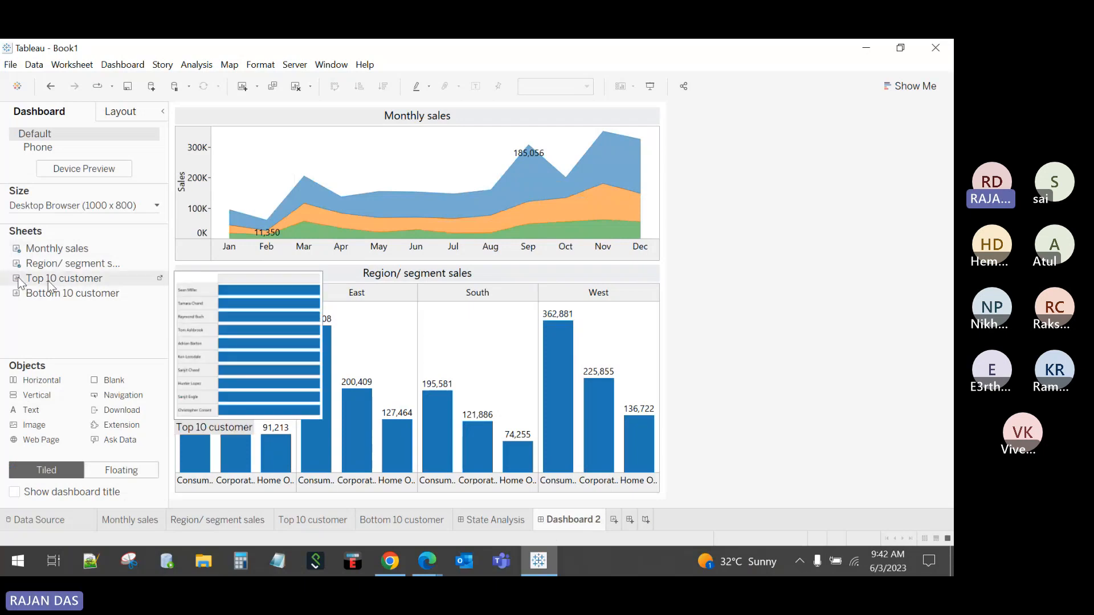
{"action": "mouse_move", "coordinate": [52, 302]}
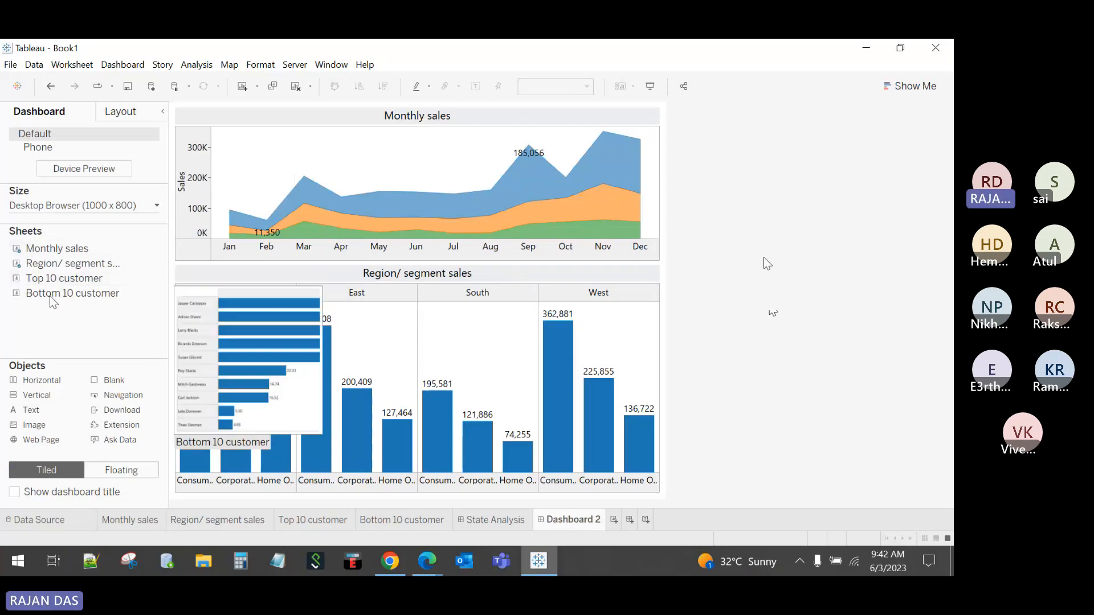
{"action": "left_click_drag", "start_coordinate": [57, 278], "coordinate": [411, 461]}
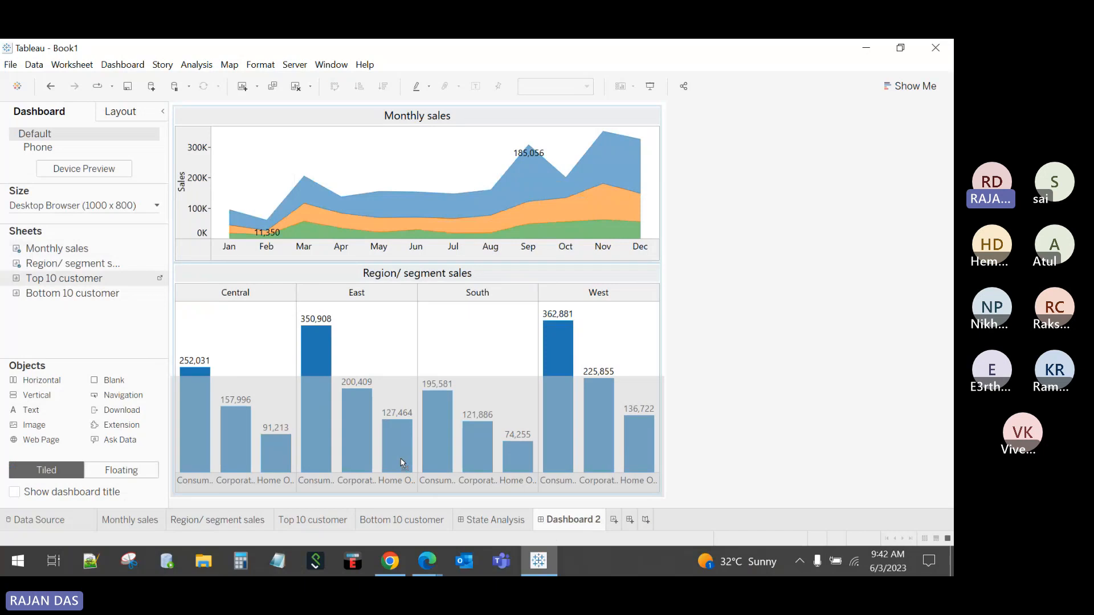
{"action": "left_click_drag", "start_coordinate": [402, 464], "coordinate": [158, 333]}
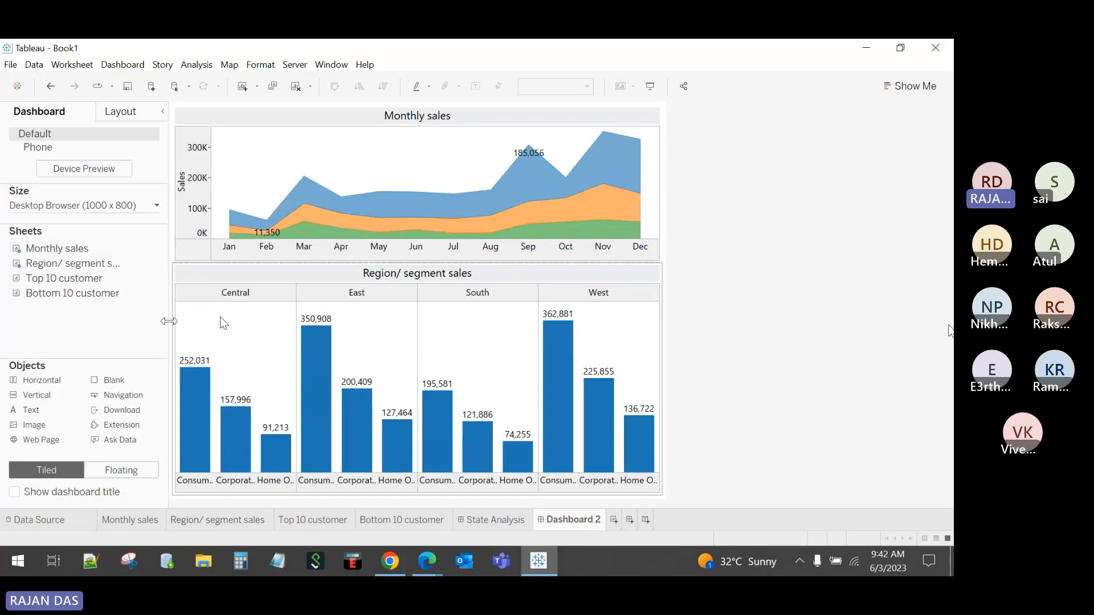
{"action": "left_click_drag", "start_coordinate": [56, 385], "coordinate": [480, 457]}
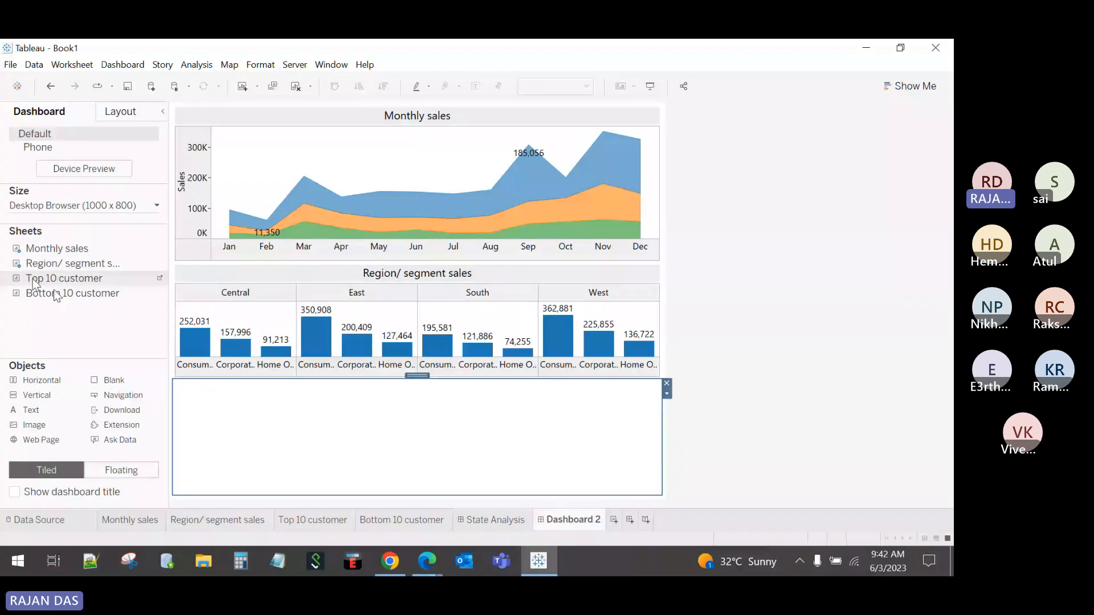
{"action": "left_click_drag", "start_coordinate": [35, 284], "coordinate": [336, 455]}
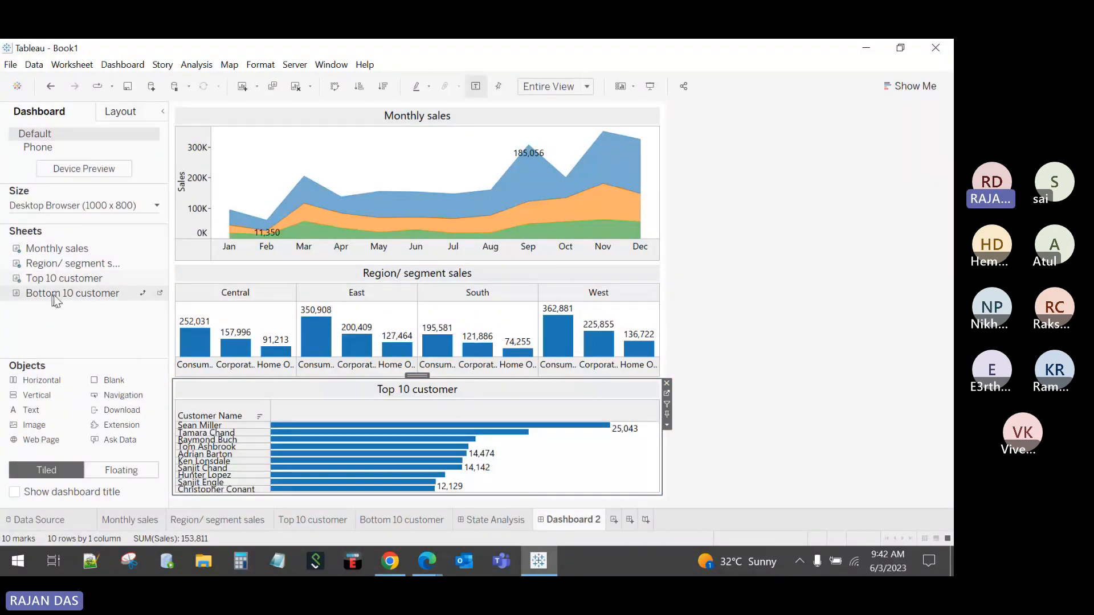
{"action": "left_click_drag", "start_coordinate": [56, 294], "coordinate": [534, 435]}
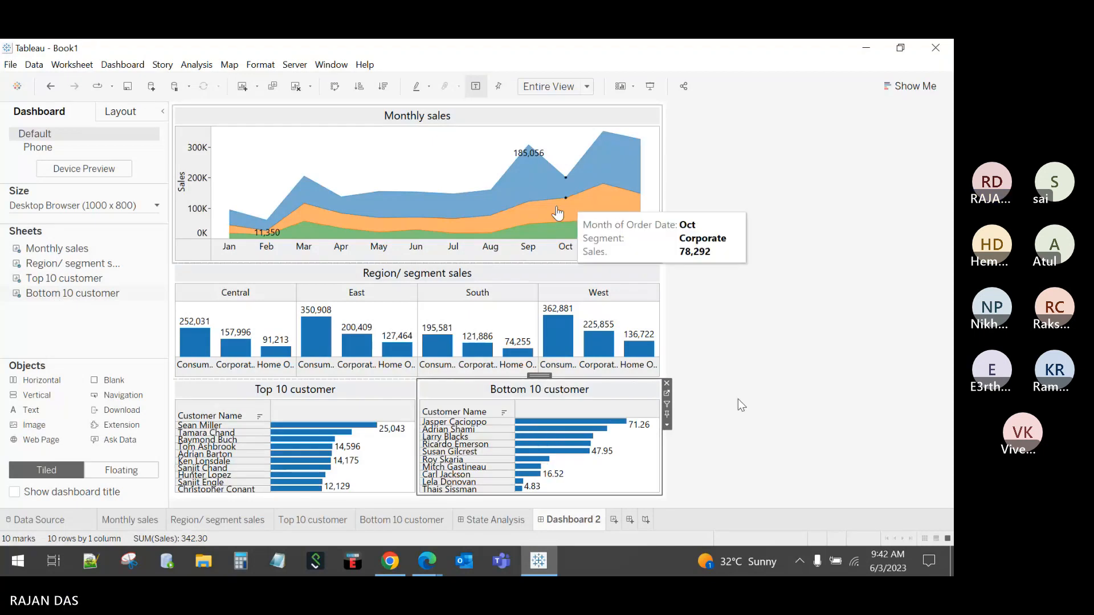
Step: Set the dashboard size height to 1200 px for a 1000 x 1200 custom size
{"action": "left_click", "coordinate": [85, 206]}
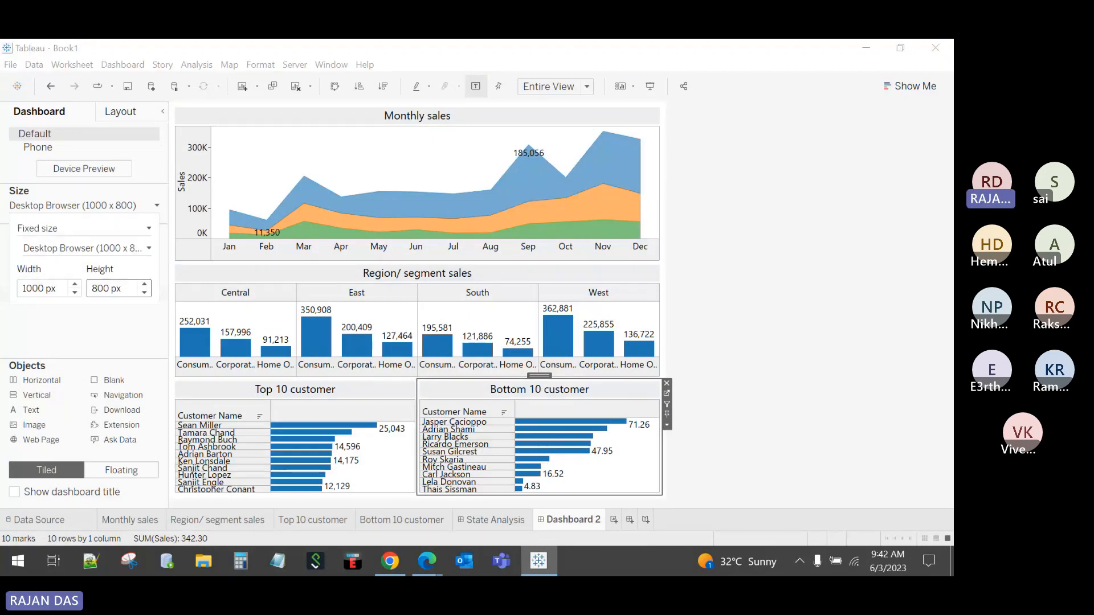
{"action": "type", "text": "1200"}
{"action": "left_click", "coordinate": [107, 327]}
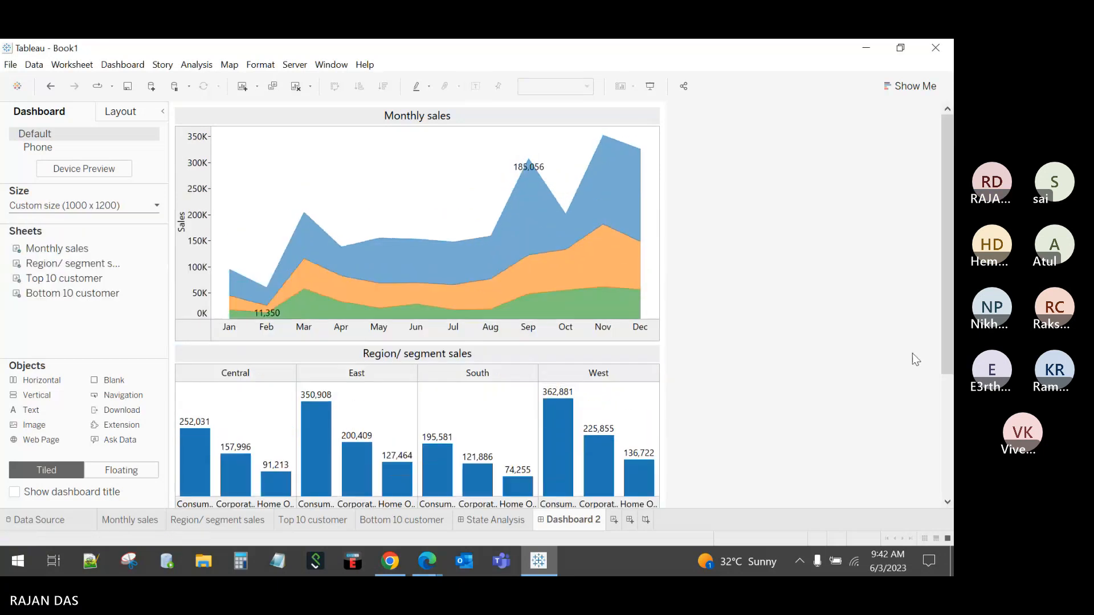
Step: Shorten Monthly sales on the dashboard and remove Segment from its Marks card
{"action": "left_click_drag", "start_coordinate": [945, 324], "coordinate": [946, 444]}
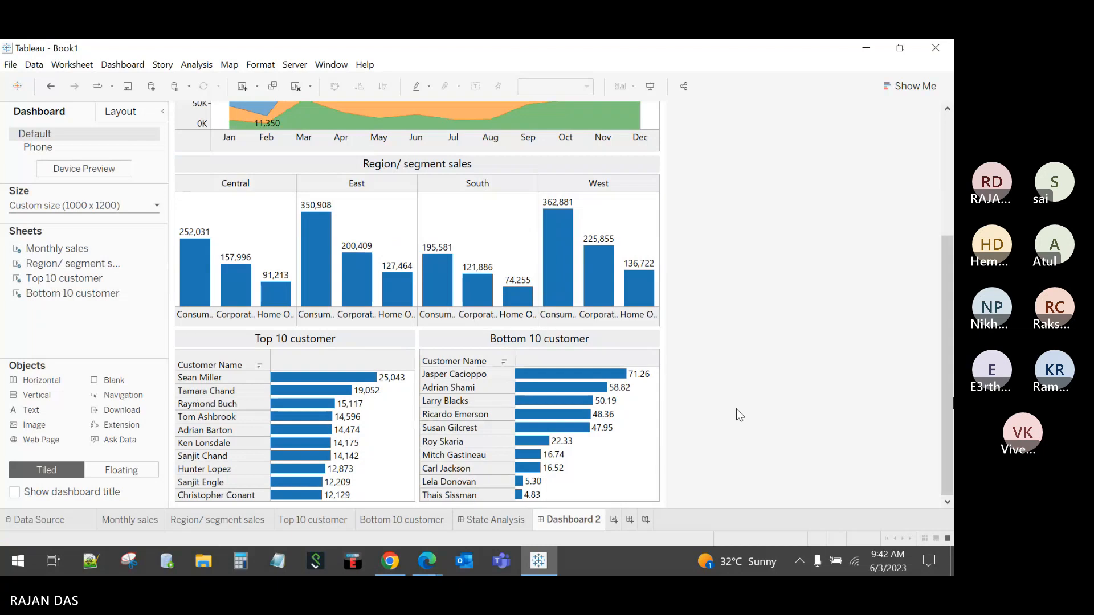
{"action": "scroll", "coordinate": [928, 266], "scroll_direction": "up", "scroll_amount": 5}
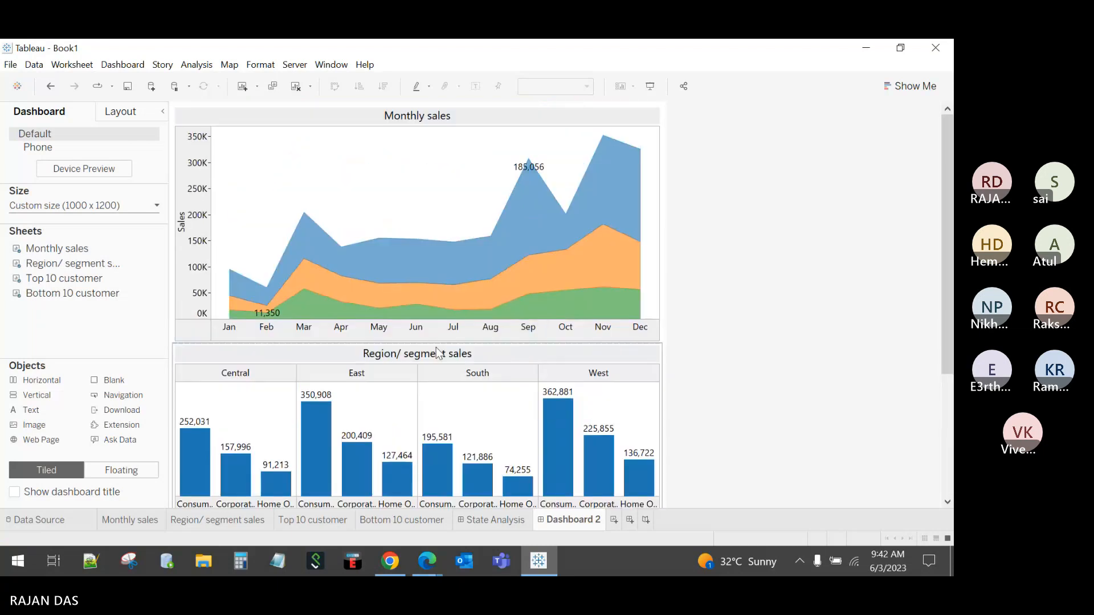
{"action": "left_click_drag", "start_coordinate": [439, 353], "coordinate": [440, 275]}
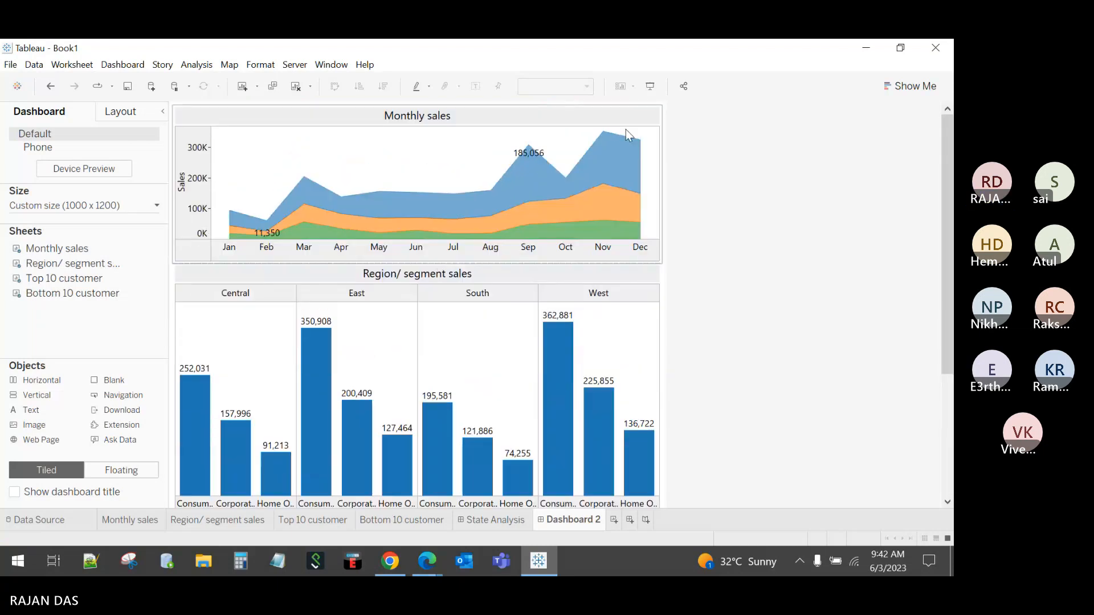
{"action": "left_click", "coordinate": [626, 129]}
{"action": "left_click", "coordinate": [668, 124]}
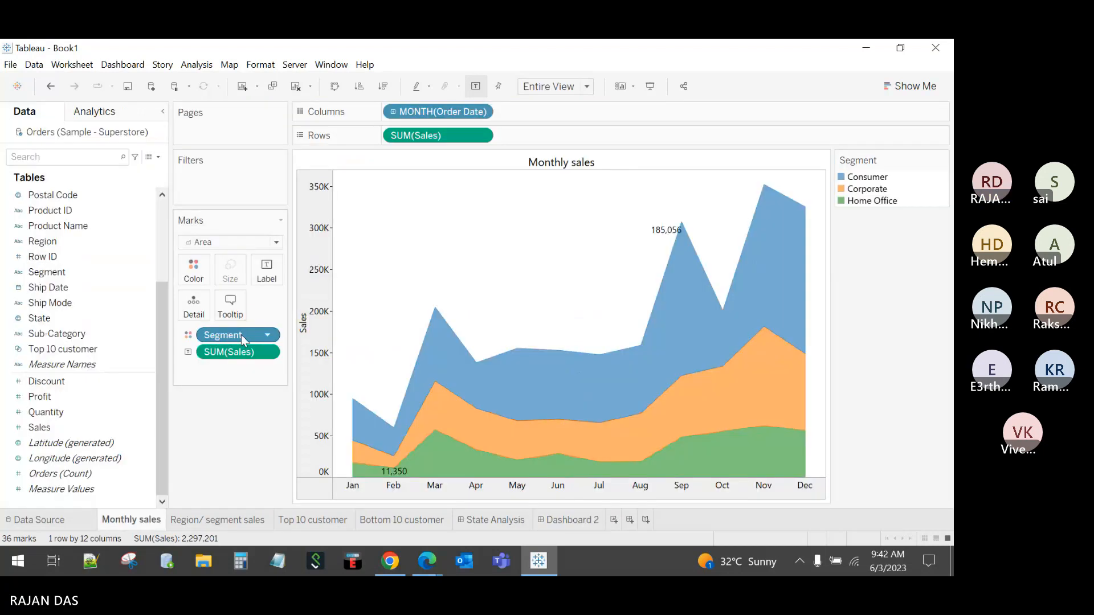
{"action": "left_click_drag", "start_coordinate": [241, 334], "coordinate": [240, 445]}
Step: Switch Monthly sales back to Line marks and adjust the boundary above the customer charts
{"action": "left_click", "coordinate": [560, 518]}
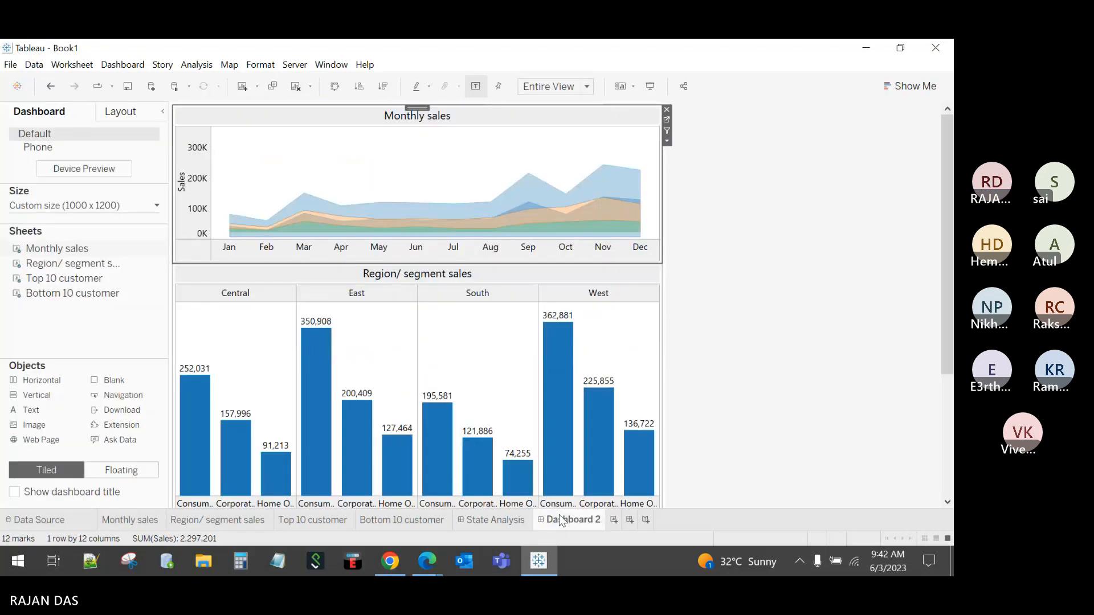
{"action": "left_click", "coordinate": [662, 126]}
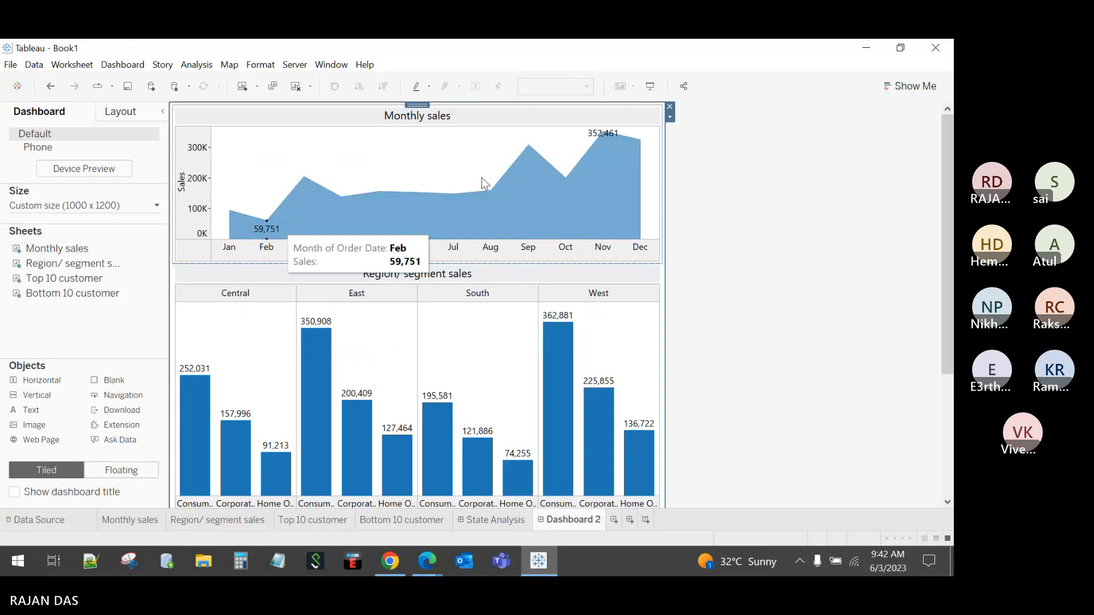
{"action": "left_click", "coordinate": [654, 159]}
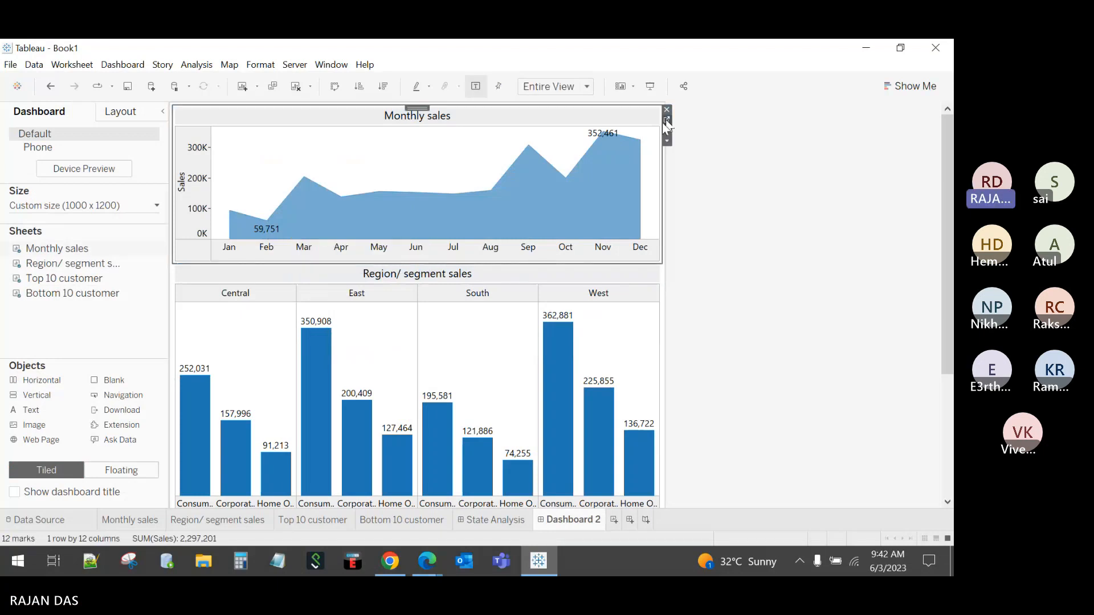
{"action": "left_click", "coordinate": [662, 123]}
{"action": "left_click", "coordinate": [234, 246]}
{"action": "left_click", "coordinate": [229, 284]}
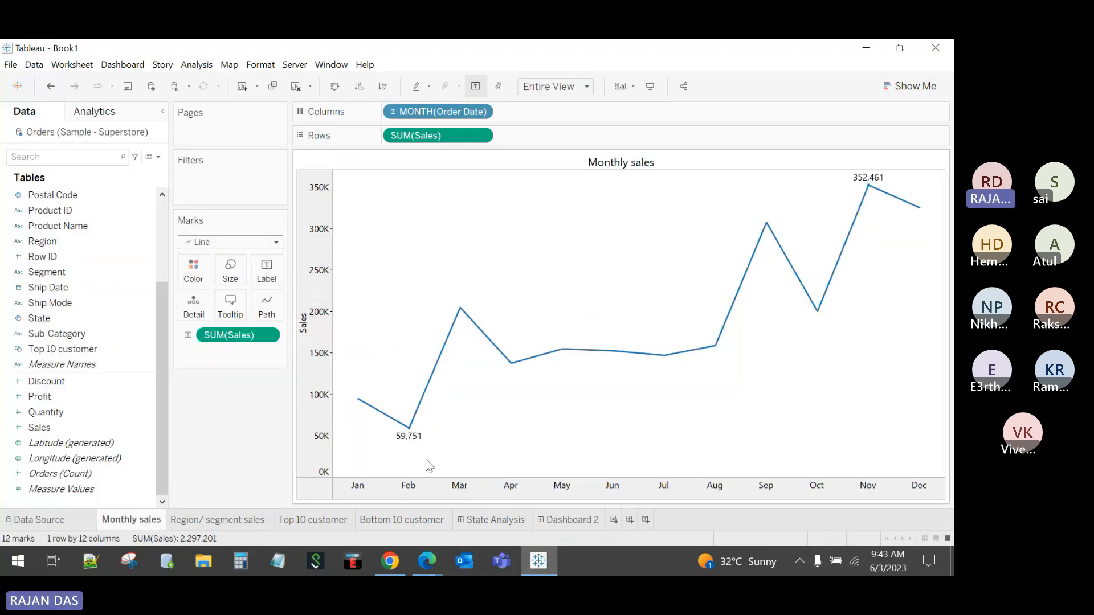
{"action": "left_click", "coordinate": [574, 520]}
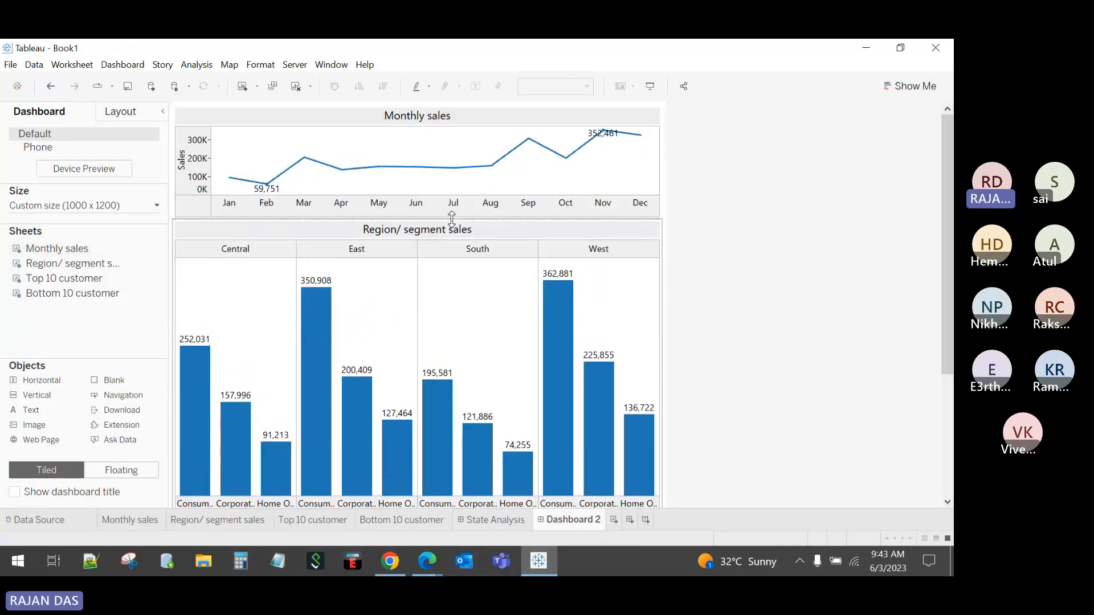
{"action": "left_click_drag", "start_coordinate": [946, 273], "coordinate": [780, 397]}
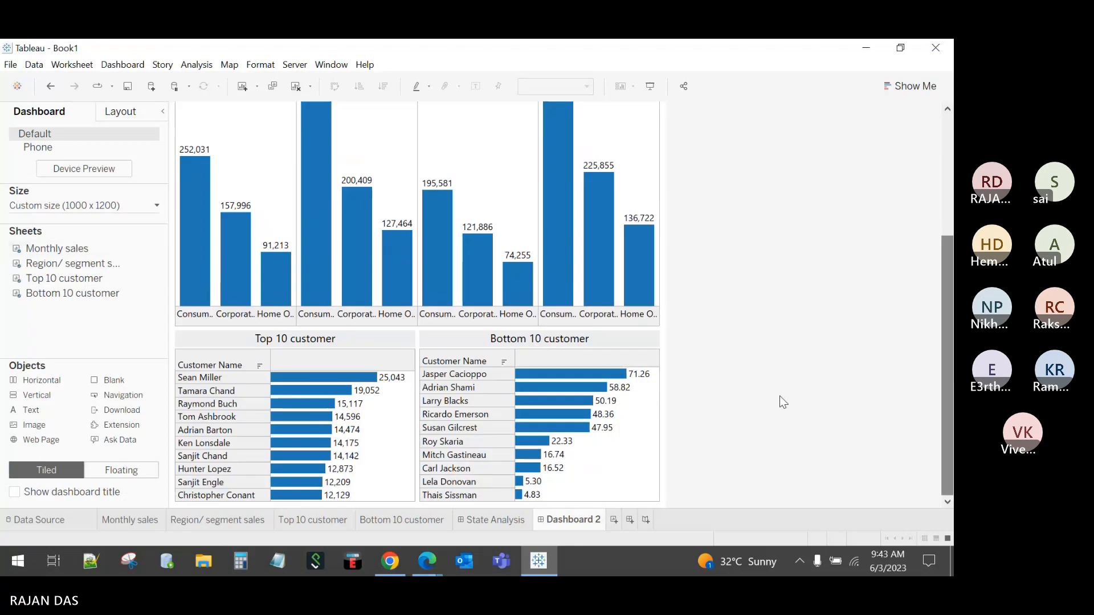
{"action": "left_click_drag", "start_coordinate": [444, 310], "coordinate": [444, 266]}
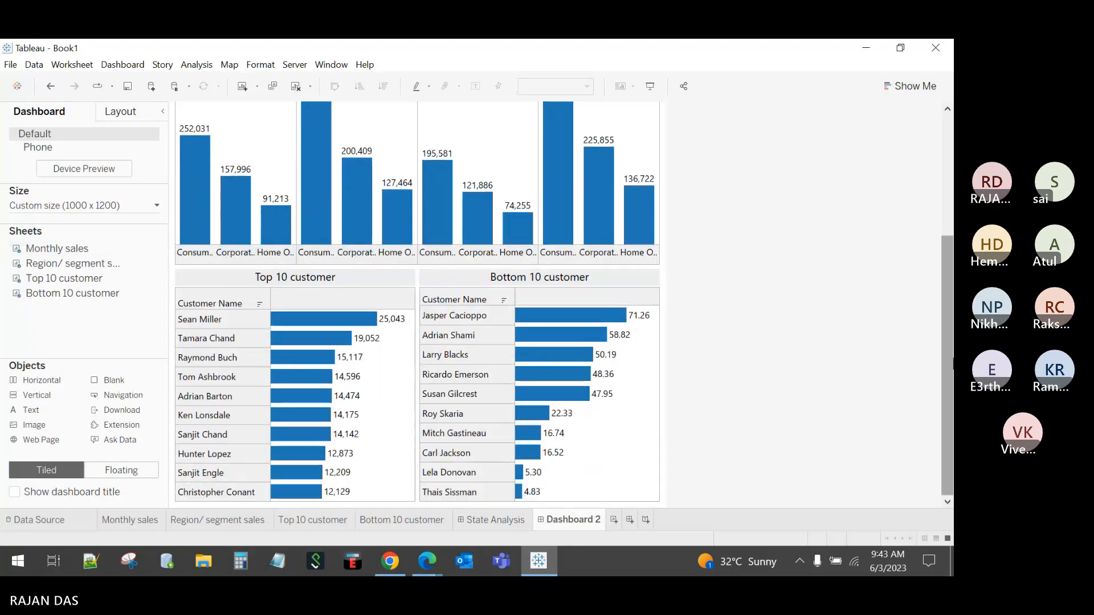
{"action": "left_click_drag", "start_coordinate": [947, 360], "coordinate": [940, 238]}
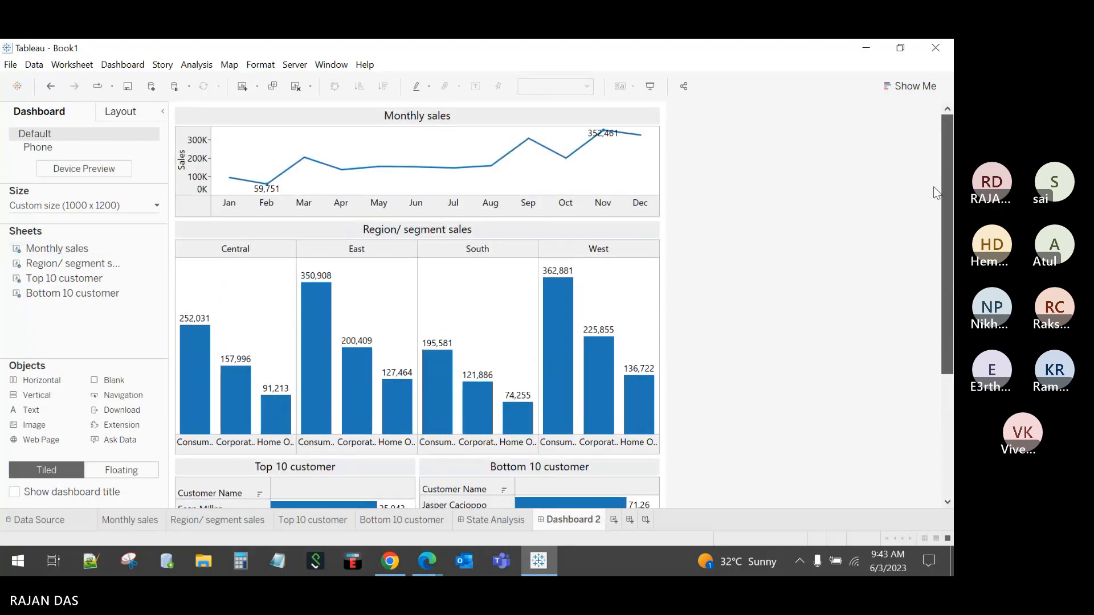
Step: Open the Region/segment sales worksheet and toggle its fit from Standard back to Entire View
{"action": "left_click", "coordinate": [631, 237]}
{"action": "left_click", "coordinate": [669, 234]}
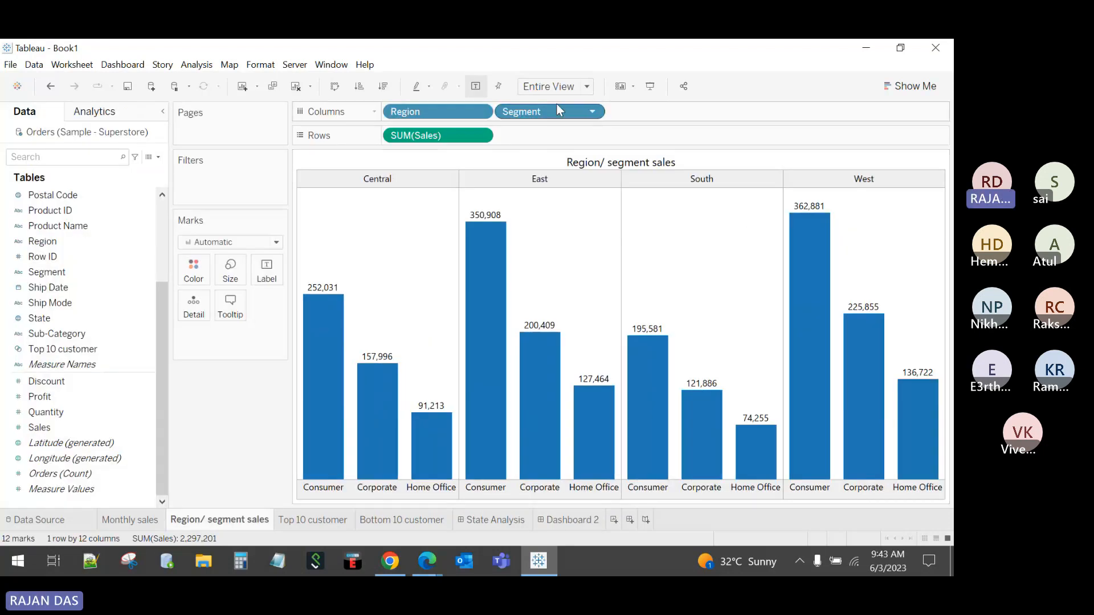
{"action": "left_click", "coordinate": [547, 86]}
{"action": "left_click", "coordinate": [544, 100]}
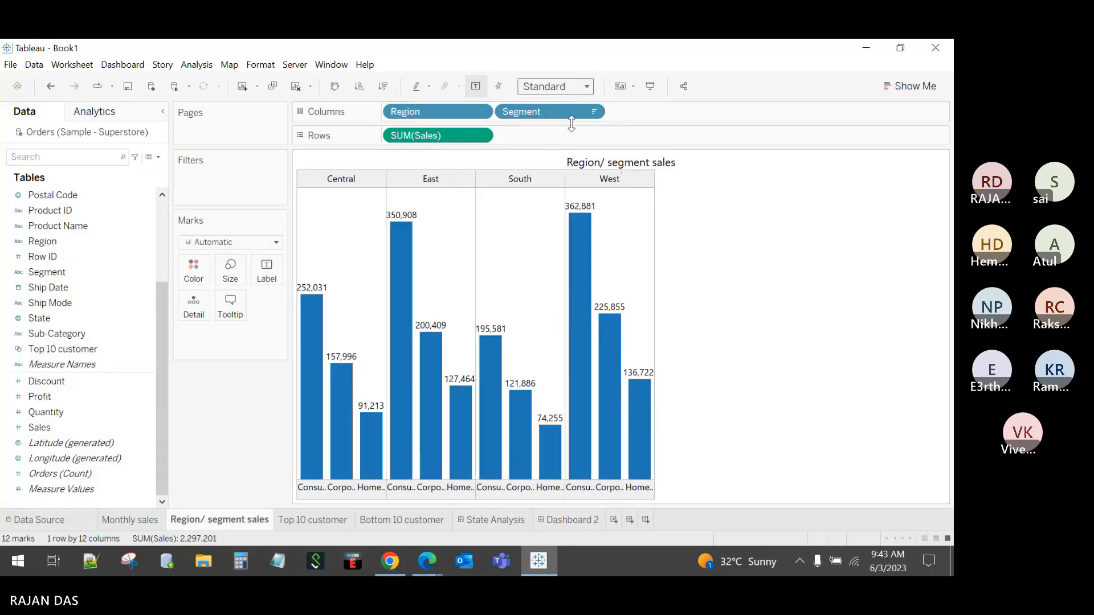
{"action": "left_click", "coordinate": [552, 86]}
{"action": "left_click", "coordinate": [538, 139]}
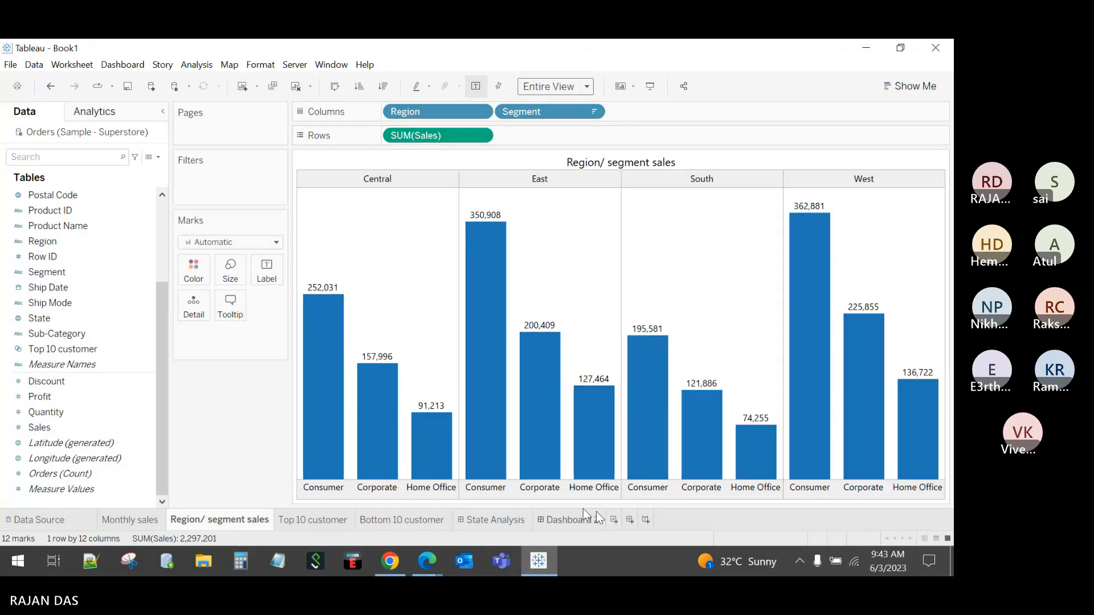
Step: Format the segment headers to use an 8 pt default font
{"action": "right_click", "coordinate": [594, 488]}
{"action": "left_click", "coordinate": [625, 415]}
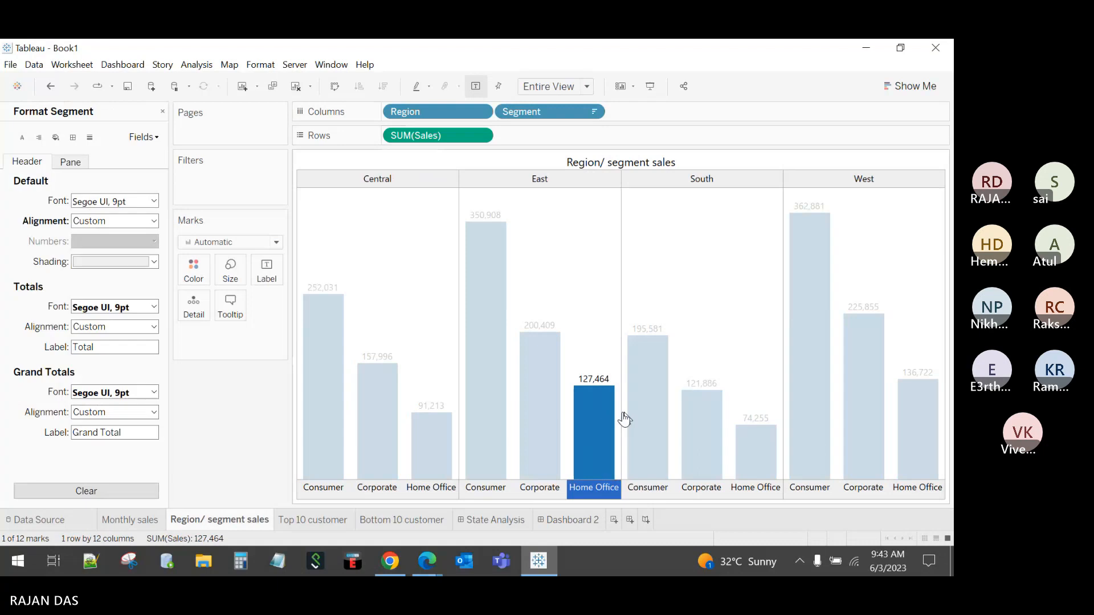
{"action": "left_click", "coordinate": [114, 201]}
{"action": "left_click", "coordinate": [104, 240]}
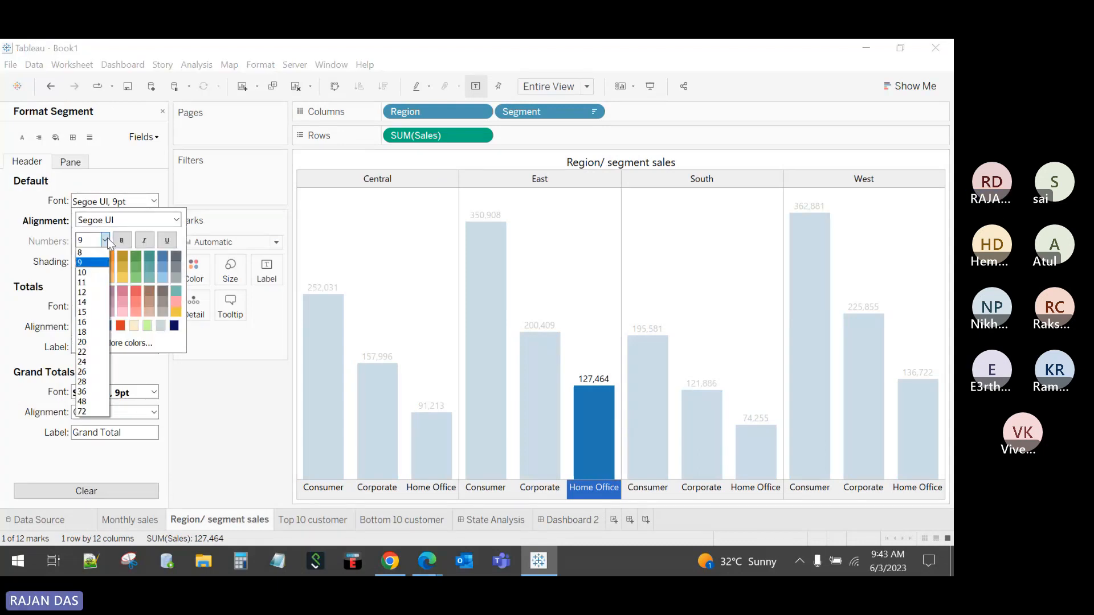
{"action": "left_click", "coordinate": [102, 252]}
{"action": "left_click", "coordinate": [209, 414]}
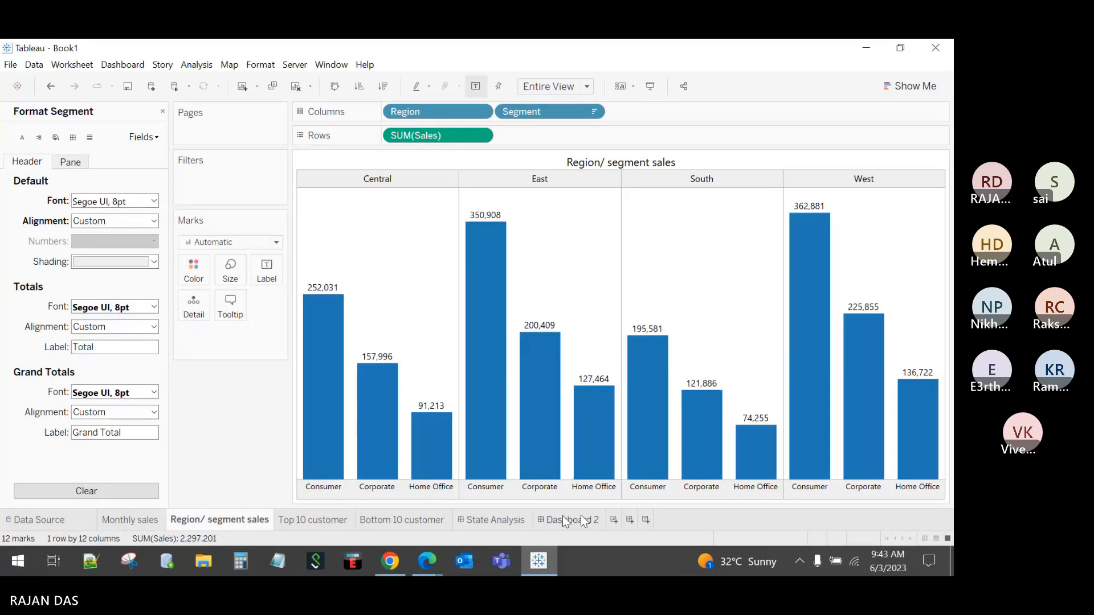
Step: Back on Dashboard 2, close the Format pane and slightly enlarge the Monthly sales plot area
{"action": "left_click", "coordinate": [565, 518]}
{"action": "left_click", "coordinate": [808, 383]}
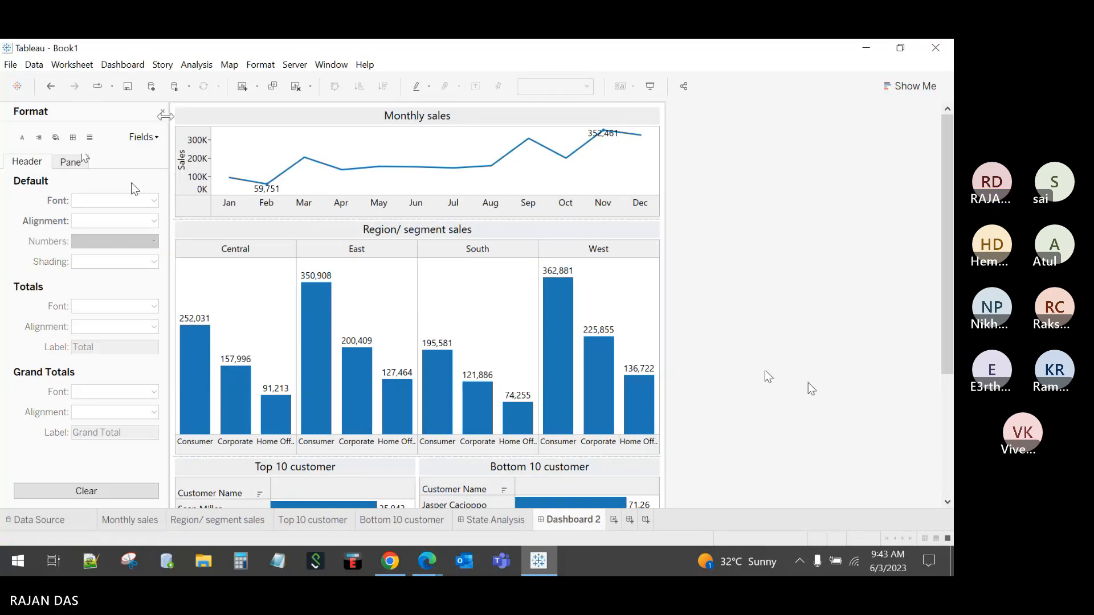
{"action": "left_click", "coordinate": [163, 111]}
{"action": "left_click", "coordinate": [511, 204]}
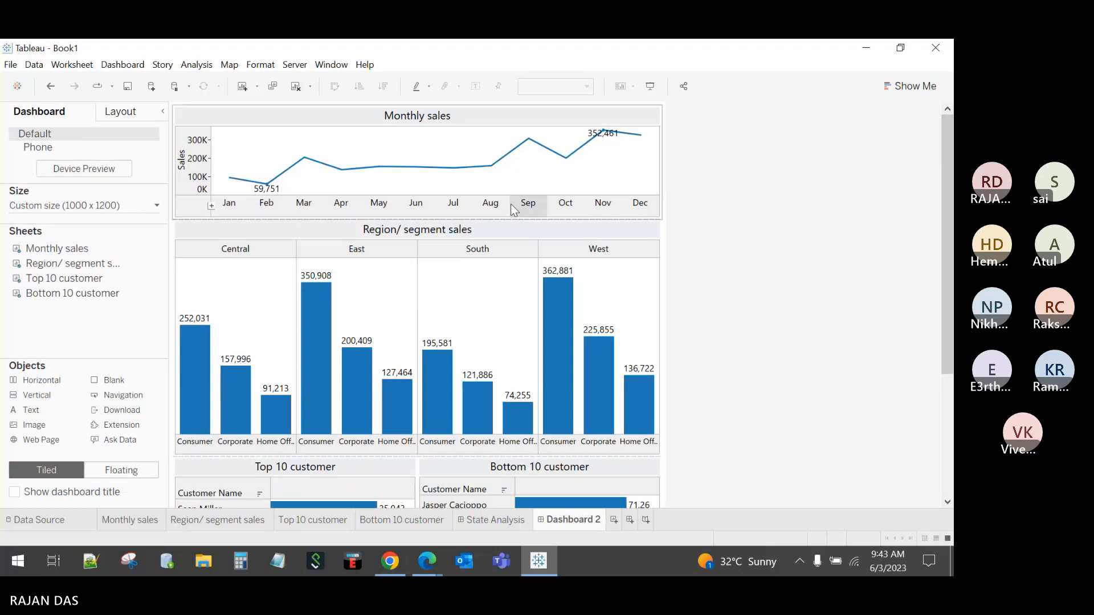
{"action": "left_click_drag", "start_coordinate": [505, 194], "coordinate": [505, 200]}
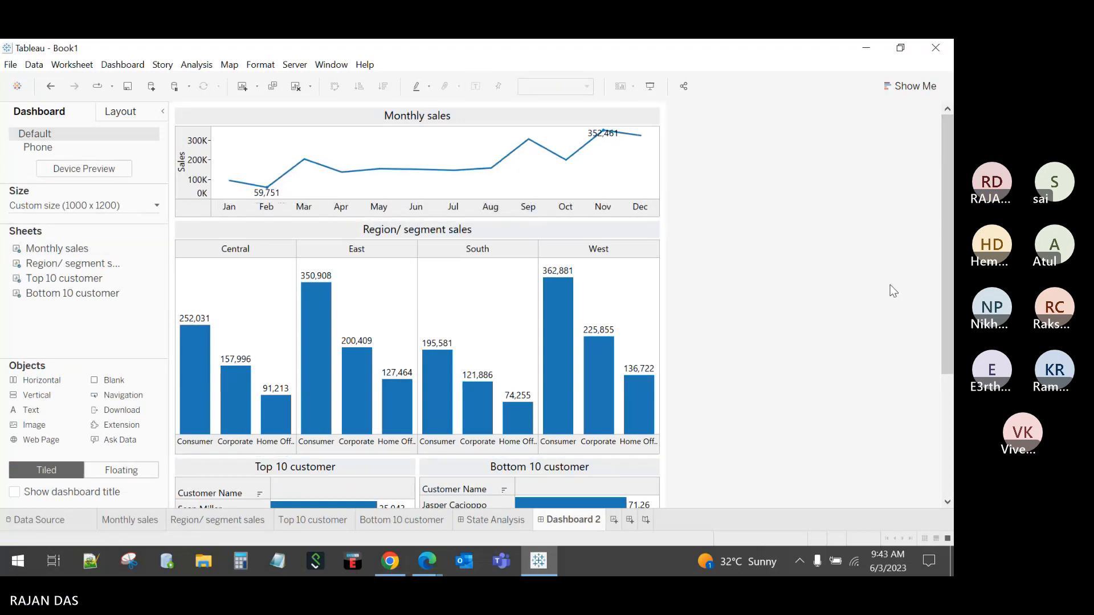
Step: Set the Region/segment sales title font size to 9
{"action": "right_click", "coordinate": [429, 232]}
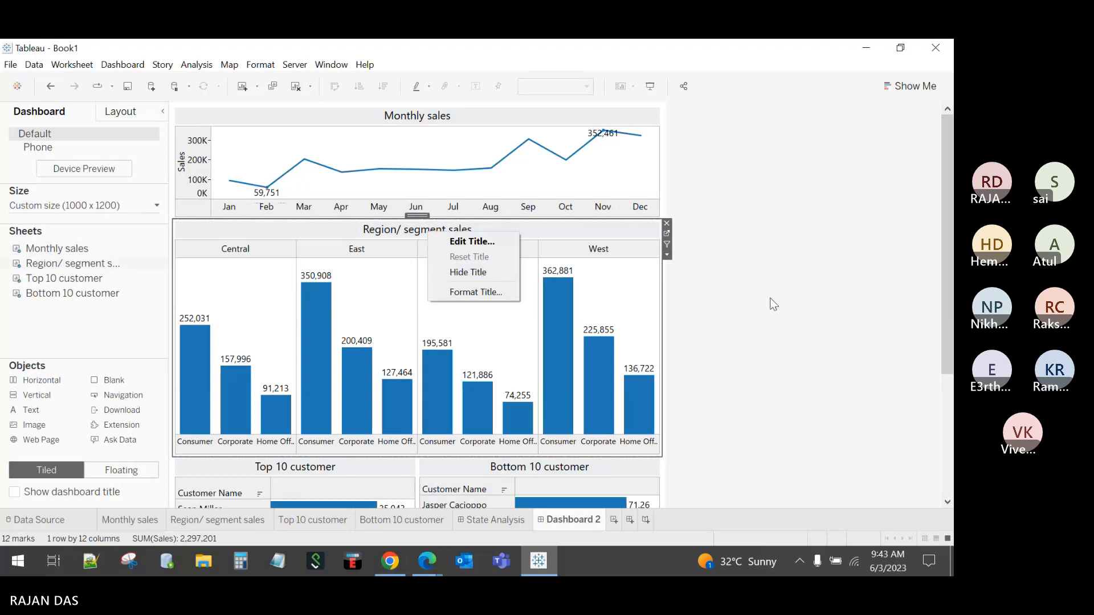
{"action": "left_click", "coordinate": [710, 251]}
{"action": "left_click", "coordinate": [597, 230]}
{"action": "right_click", "coordinate": [630, 231]}
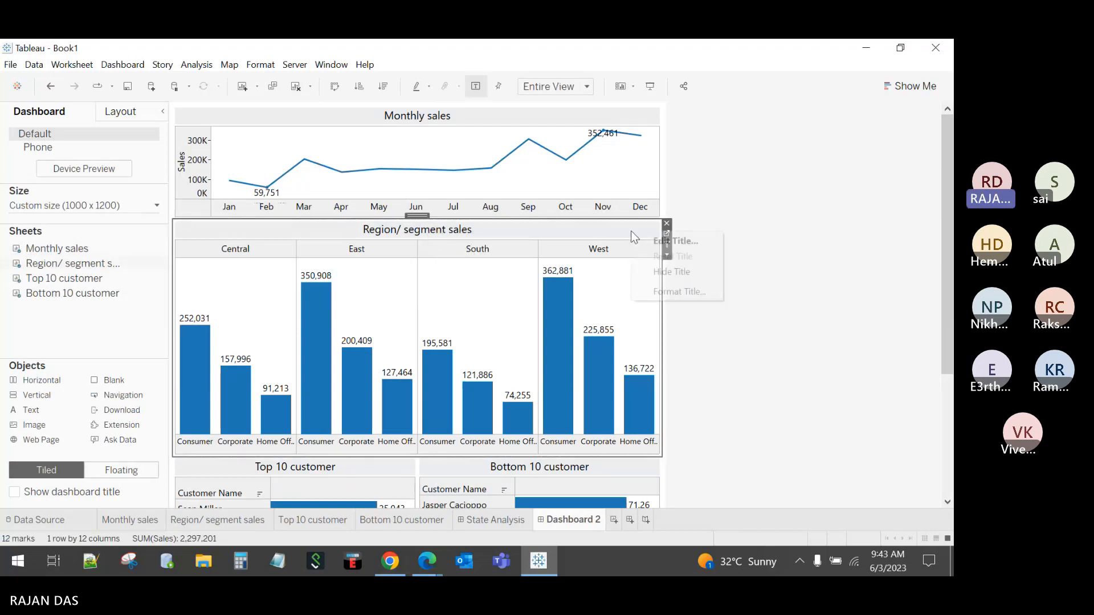
{"action": "left_click", "coordinate": [672, 237]}
{"action": "triple_click", "coordinate": [623, 261]}
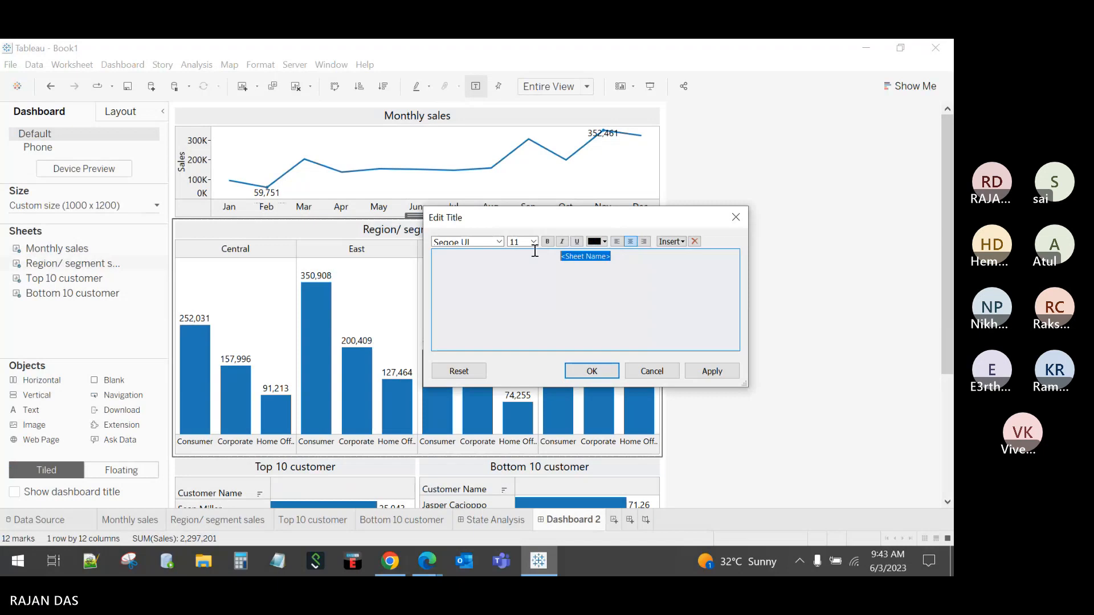
{"action": "left_click", "coordinate": [533, 242]}
{"action": "left_click", "coordinate": [522, 261]}
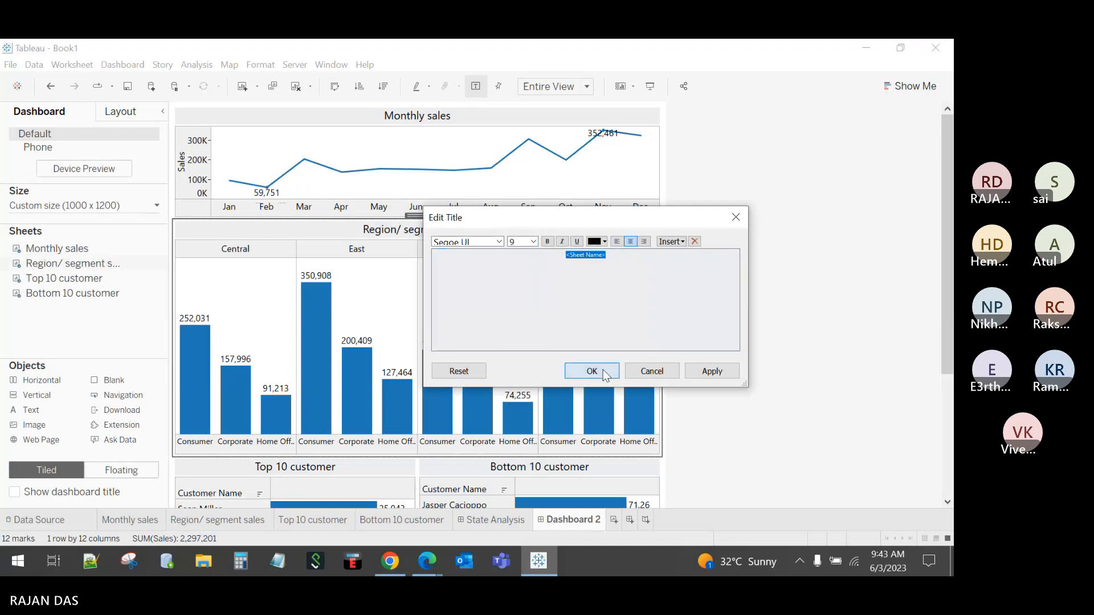
{"action": "left_click", "coordinate": [605, 373]}
Step: Set the Monthly sales title font size to 9
{"action": "left_click", "coordinate": [504, 180]}
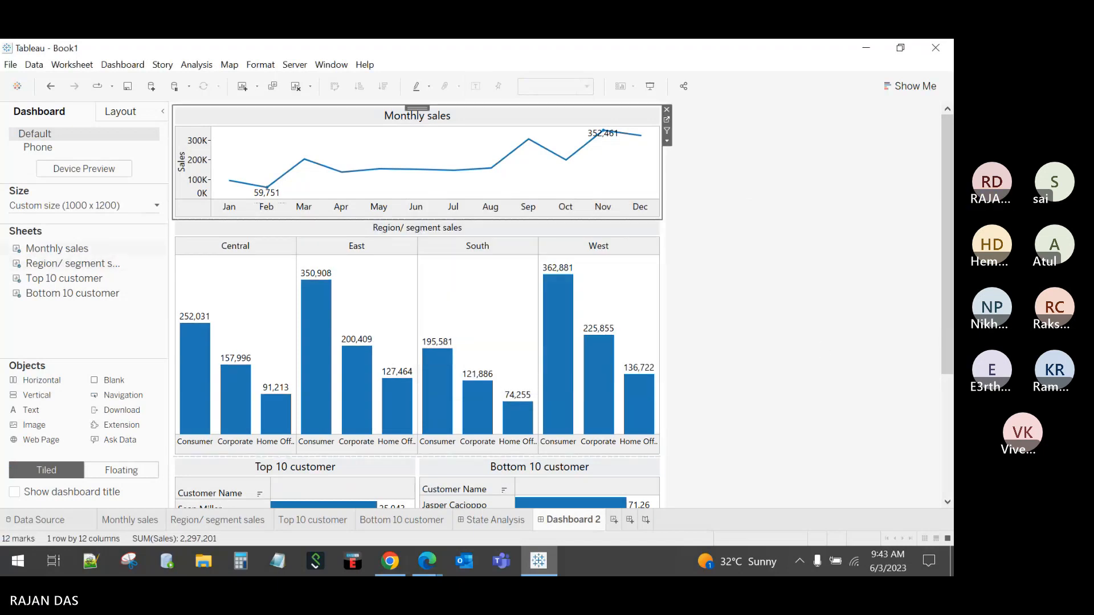
{"action": "right_click", "coordinate": [433, 121]}
{"action": "left_click", "coordinate": [473, 132]}
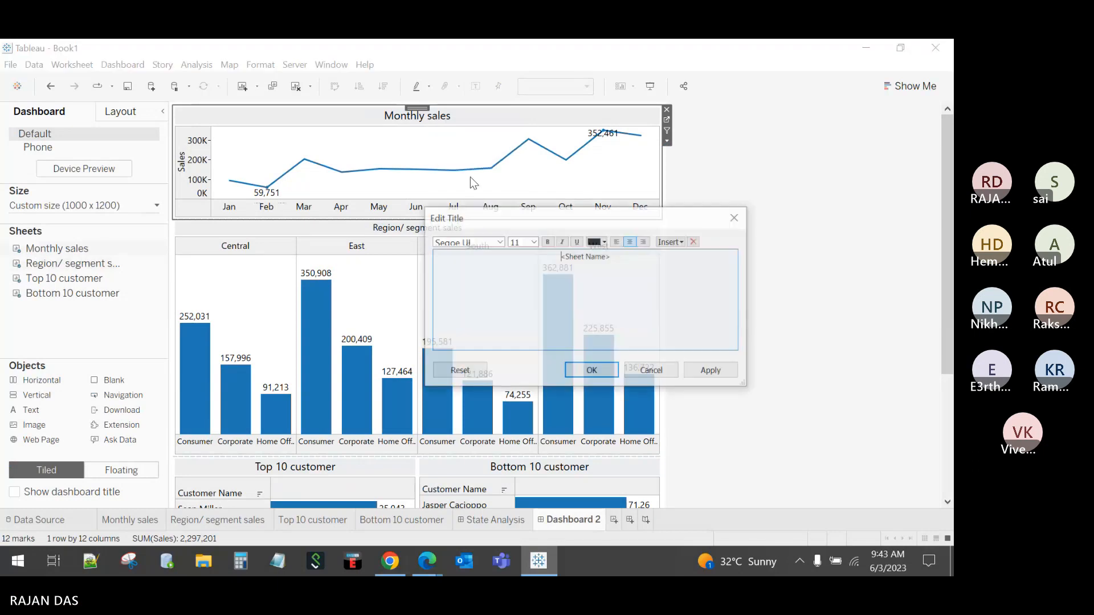
{"action": "left_click_drag", "start_coordinate": [625, 256], "coordinate": [530, 254]}
{"action": "left_click", "coordinate": [533, 242]}
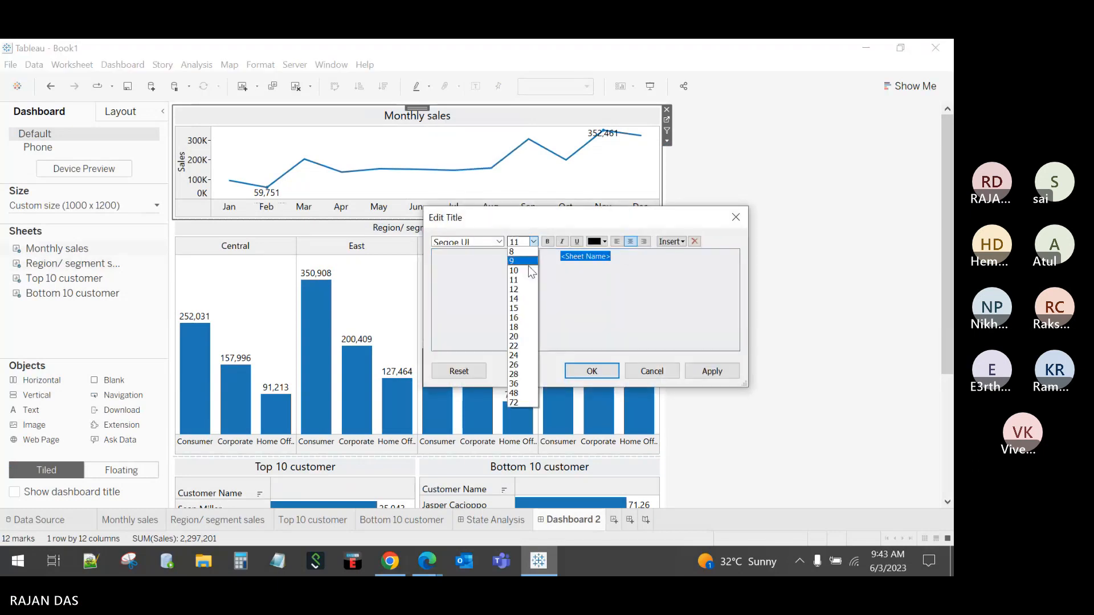
{"action": "left_click", "coordinate": [526, 264]}
{"action": "left_click", "coordinate": [612, 367]}
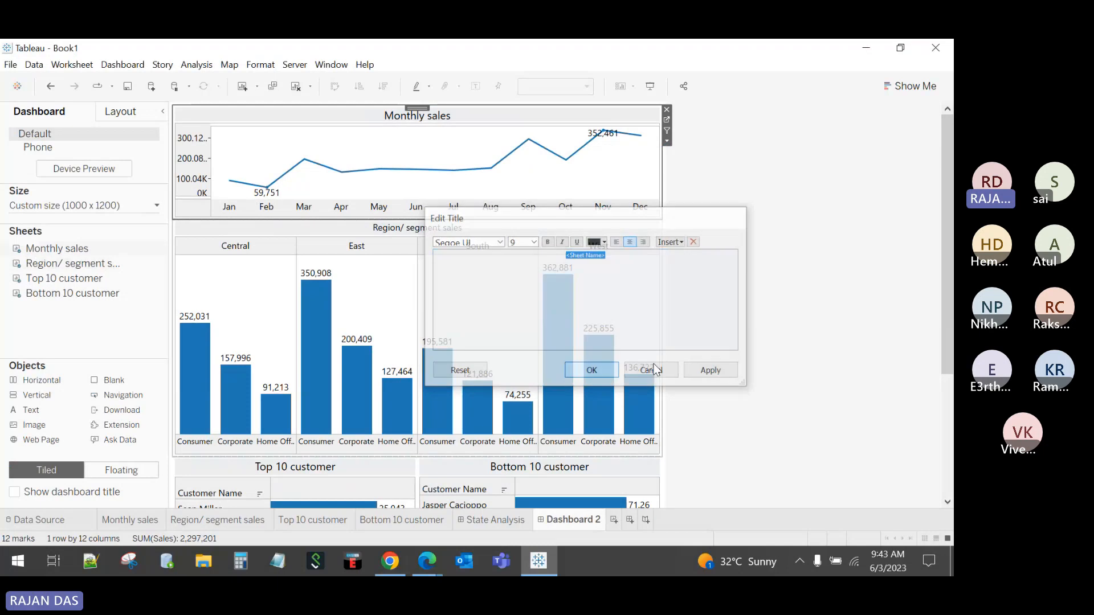
Step: Set the Bottom 10 customer title font size to 10
{"action": "scroll", "coordinate": [571, 349], "scroll_direction": "down", "scroll_amount": 3}
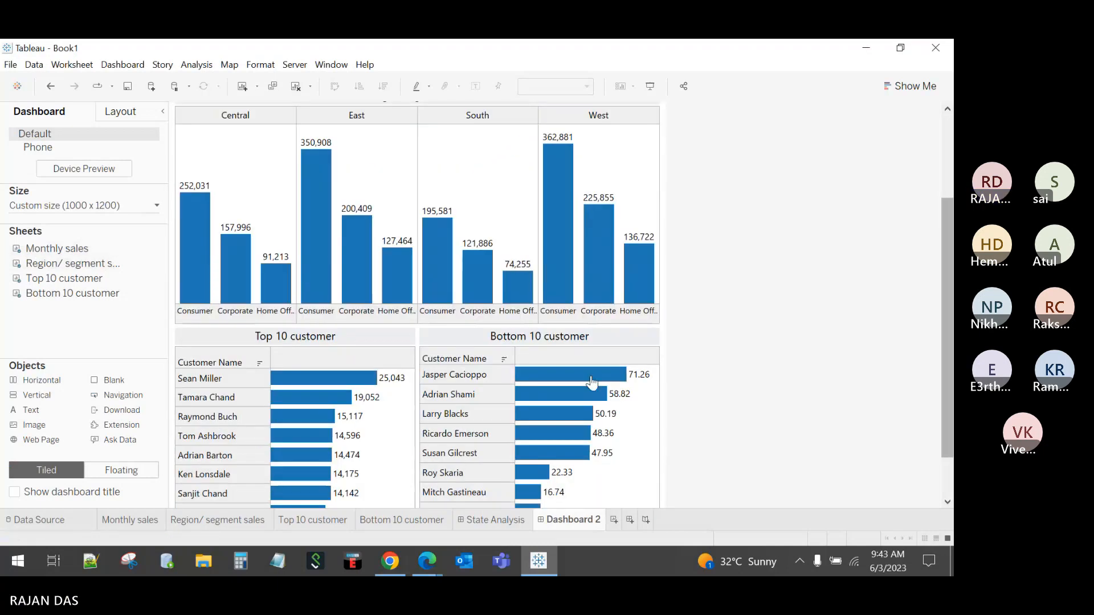
{"action": "right_click", "coordinate": [570, 343]}
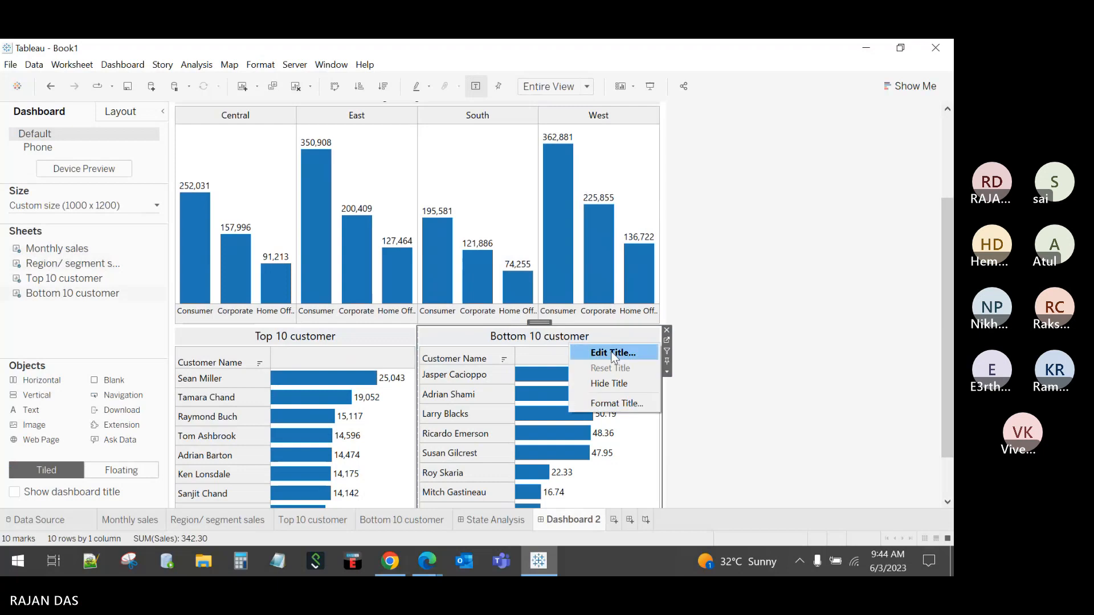
{"action": "left_click", "coordinate": [610, 352]}
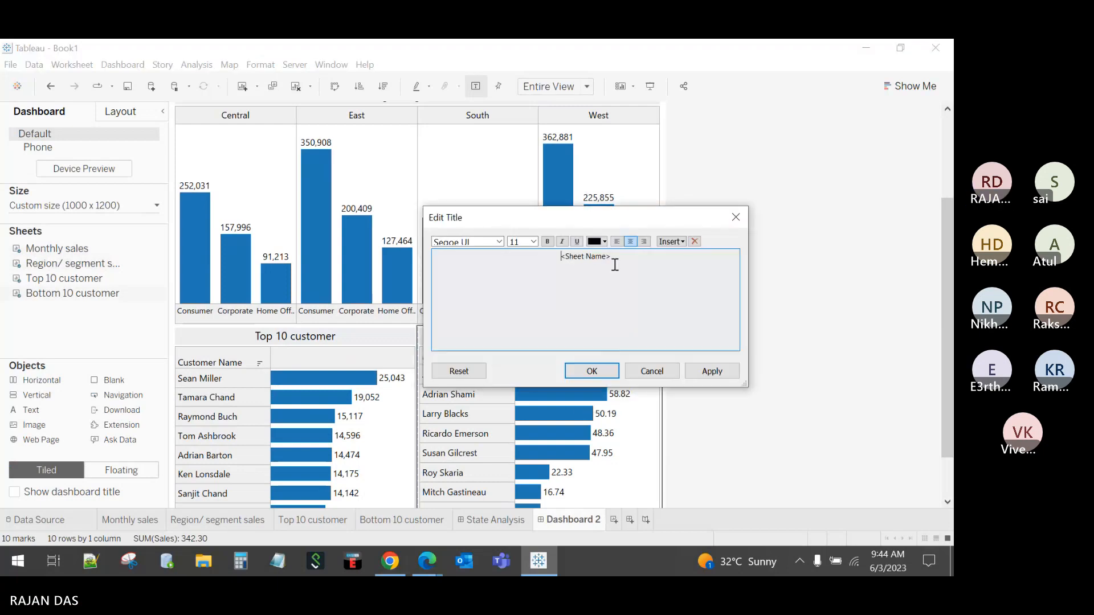
{"action": "left_click_drag", "start_coordinate": [613, 260], "coordinate": [564, 256]}
{"action": "left_click", "coordinate": [533, 242]}
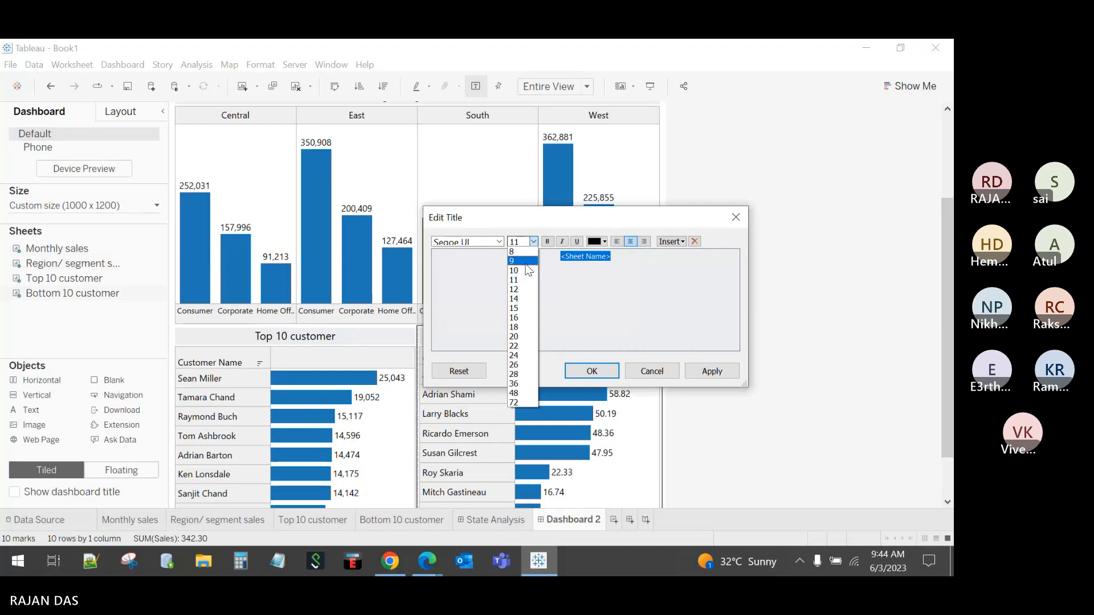
{"action": "left_click", "coordinate": [528, 271]}
{"action": "left_click", "coordinate": [592, 371]}
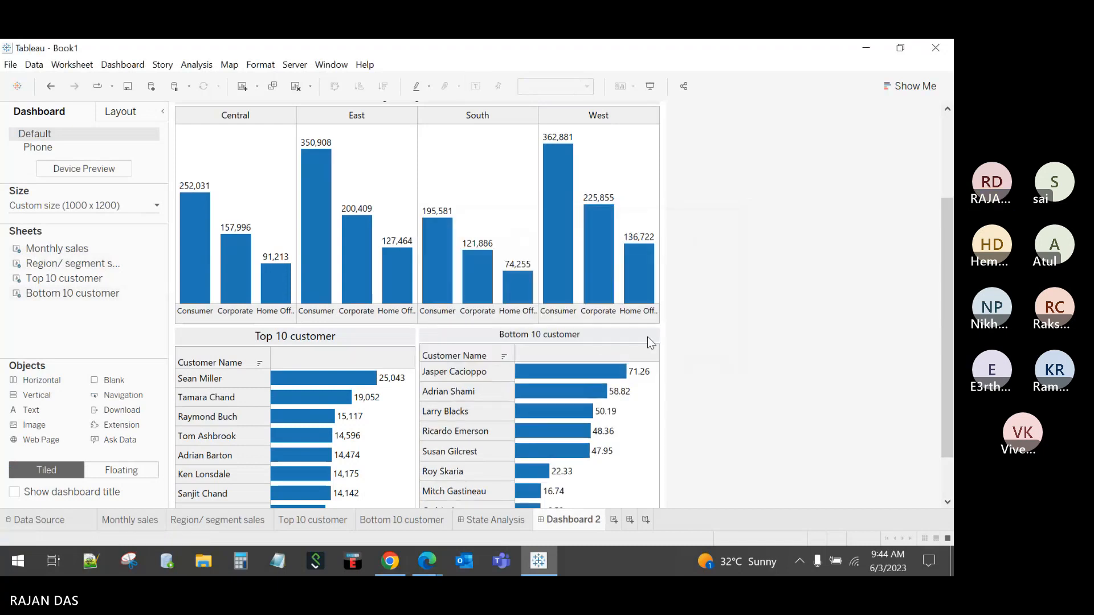
Step: Set the Top 10 customer title font size to 10
{"action": "right_click", "coordinate": [341, 331]}
{"action": "left_click", "coordinate": [367, 342]}
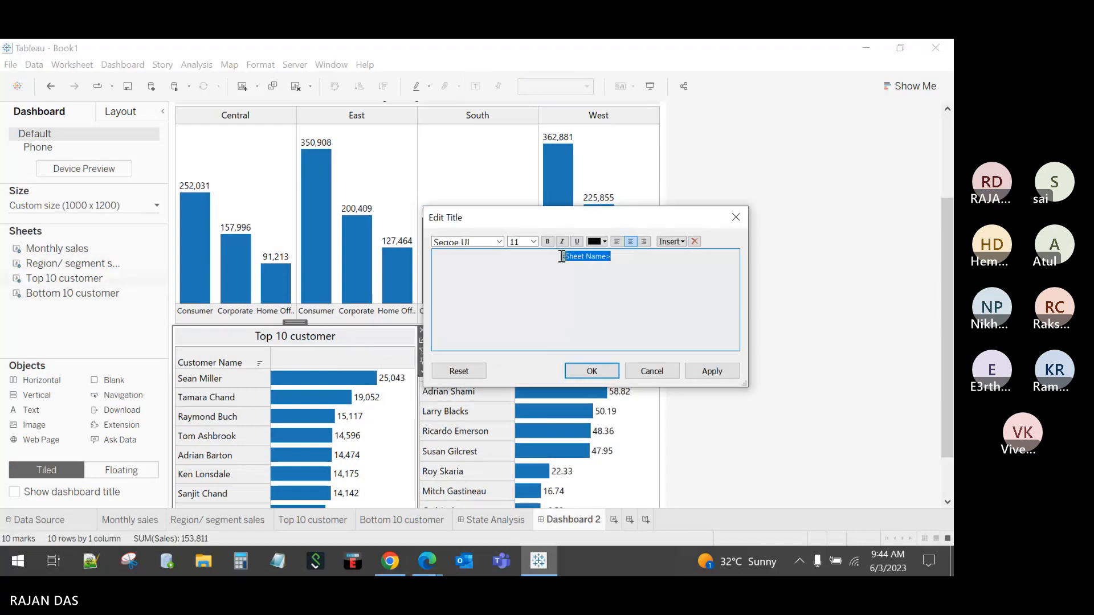
{"action": "left_click", "coordinate": [533, 241]}
{"action": "left_click", "coordinate": [528, 271]}
{"action": "left_click", "coordinate": [592, 371]}
{"action": "left_click", "coordinate": [811, 329]}
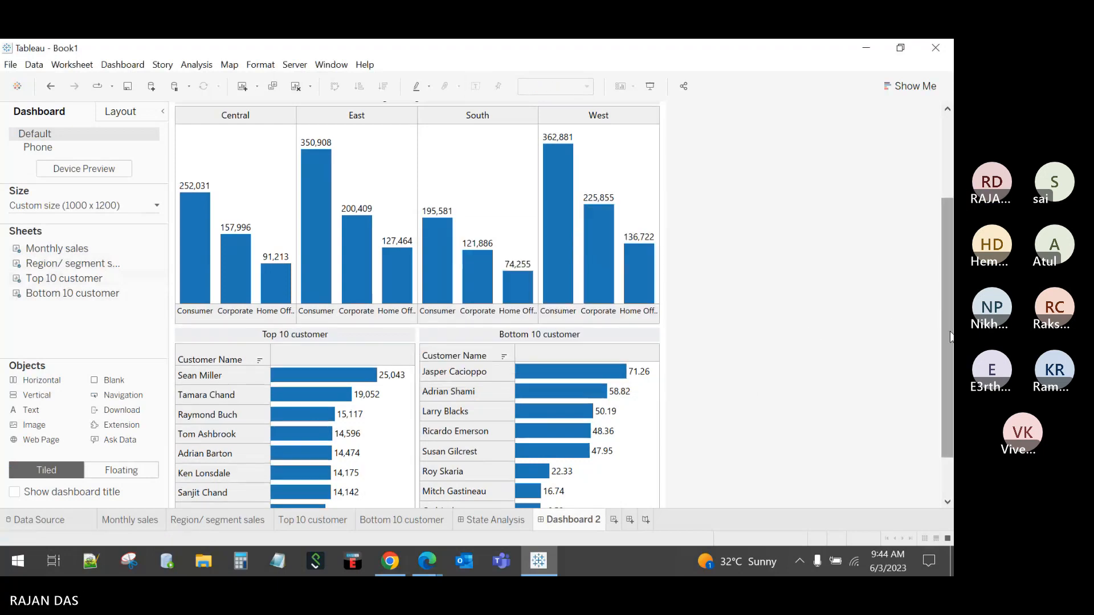
{"action": "left_click_drag", "start_coordinate": [947, 347], "coordinate": [953, 417]}
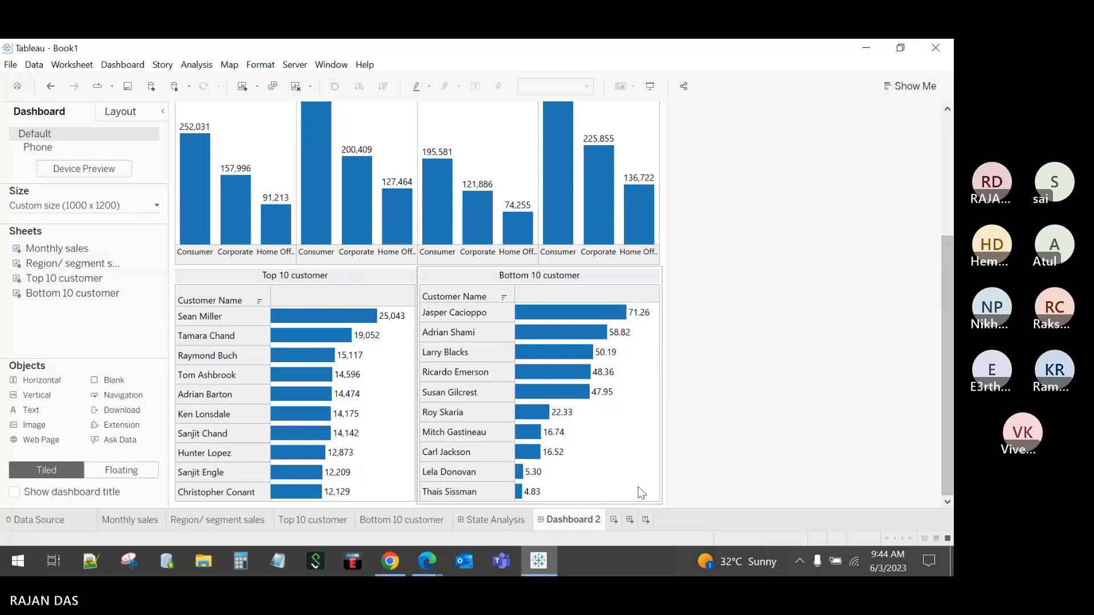
Step: Add a 'CUSTOMER ANALYSIS' text title atop Dashboard 2, then bring up the STATE ANALYSIS title options
{"action": "left_click_drag", "start_coordinate": [950, 360], "coordinate": [950, 238]}
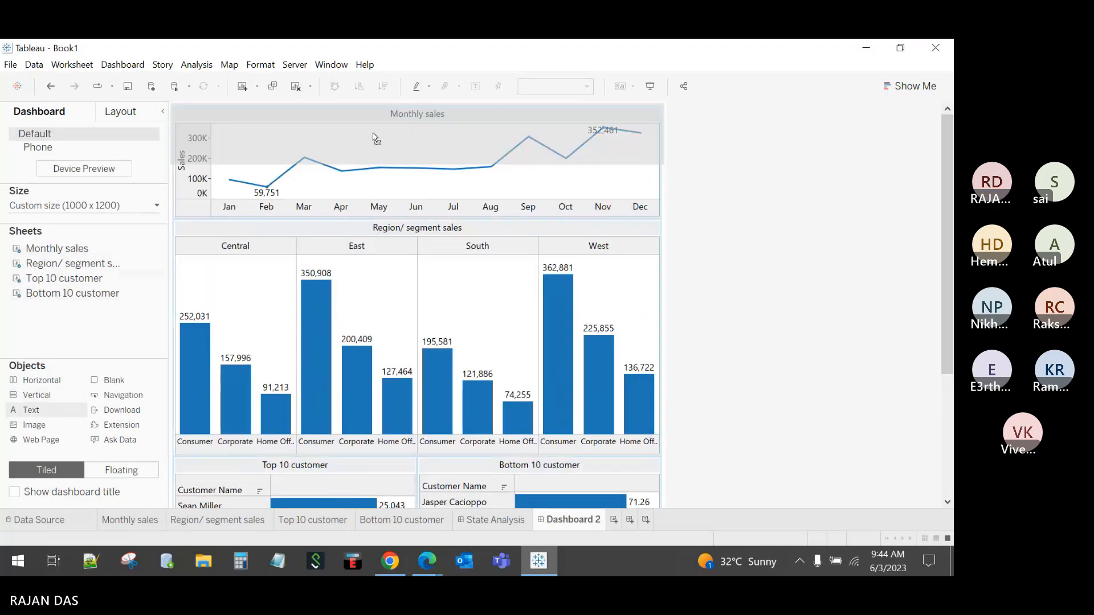
{"action": "left_click_drag", "start_coordinate": [402, 121], "coordinate": [401, 114]}
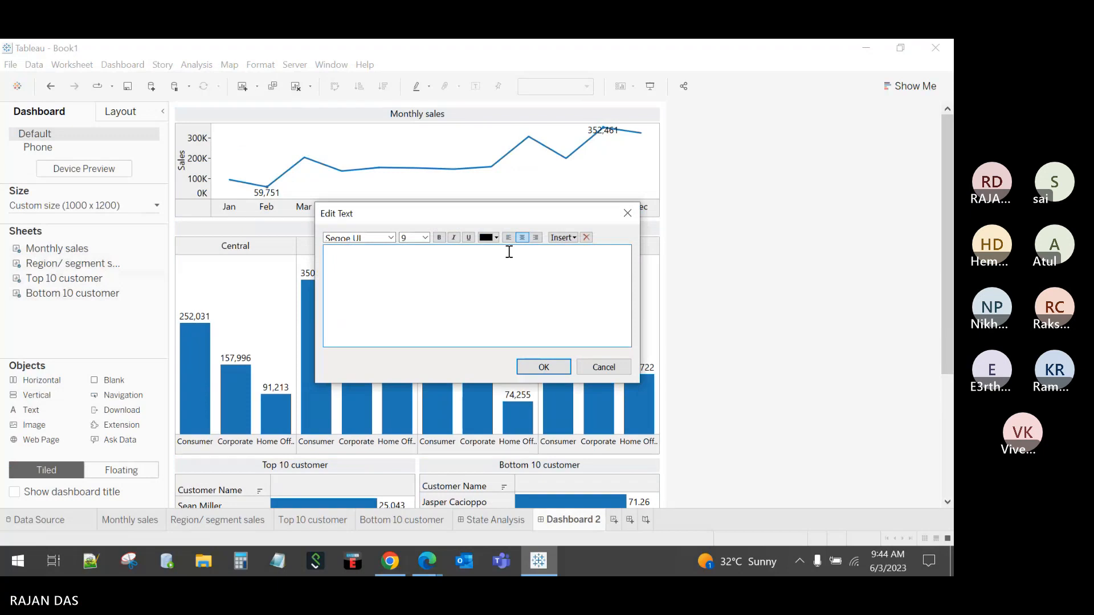
{"action": "type", "text": "CUSTOMER ANALYAIS"}
{"action": "key", "text": "BackSpace"}
{"action": "key", "text": "BackSpace"}
{"action": "key", "text": "BackSpace"}
{"action": "key", "text": "BackSpace"}
{"action": "key", "text": "BackSpace"}
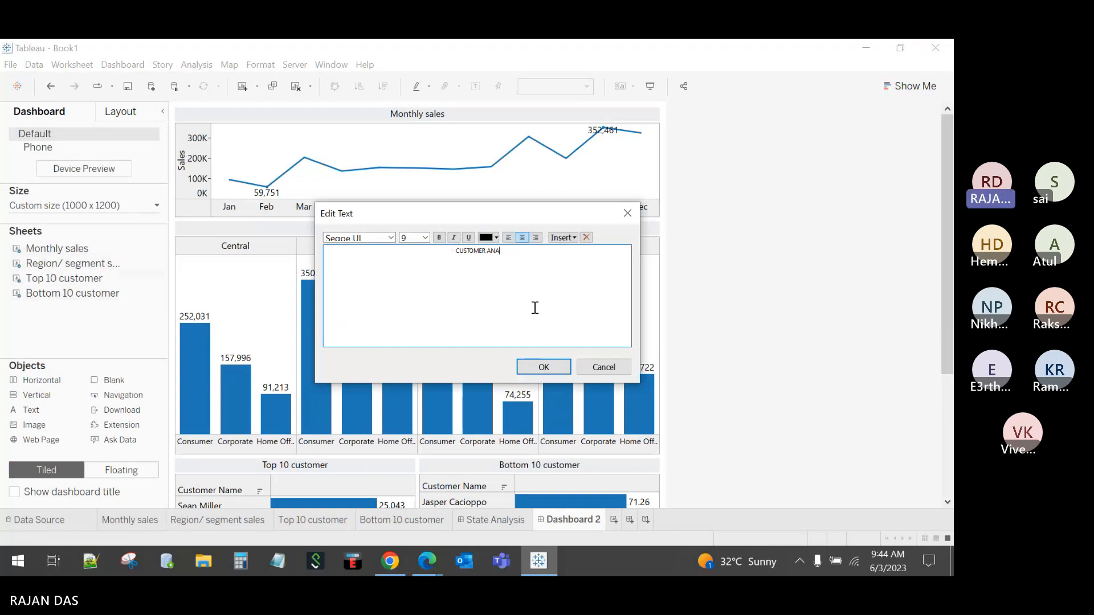
{"action": "type", "text": "LYSIS"}
{"action": "left_click", "coordinate": [539, 368]}
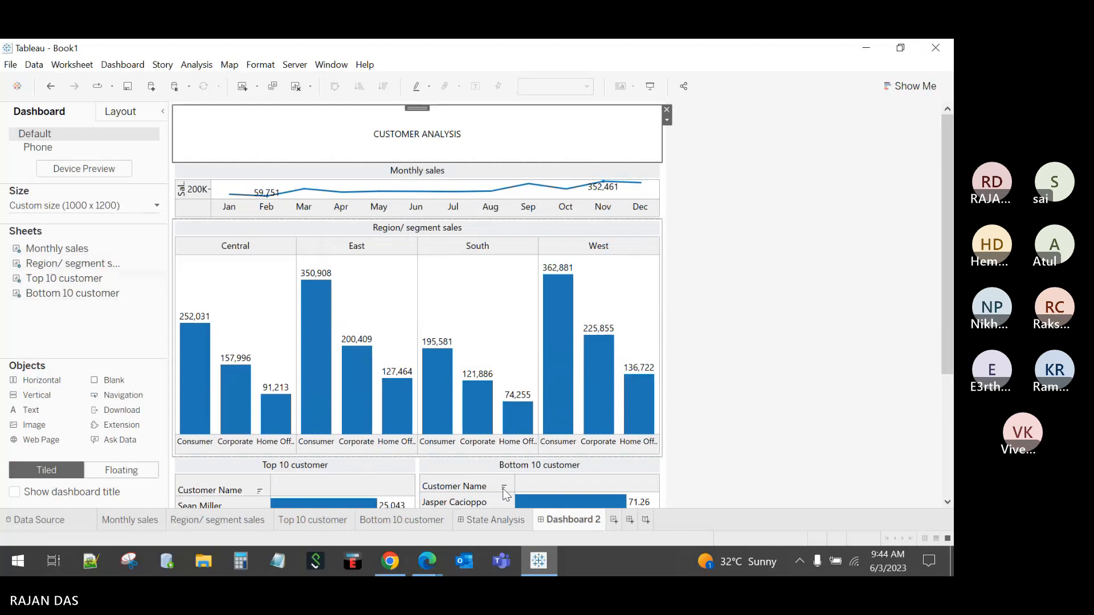
{"action": "left_click", "coordinate": [497, 521]}
{"action": "right_click", "coordinate": [283, 123]}
Step: Check the STATE ANALYSIS title's text formatting, then return to Dashboard 2
{"action": "left_click", "coordinate": [288, 130]}
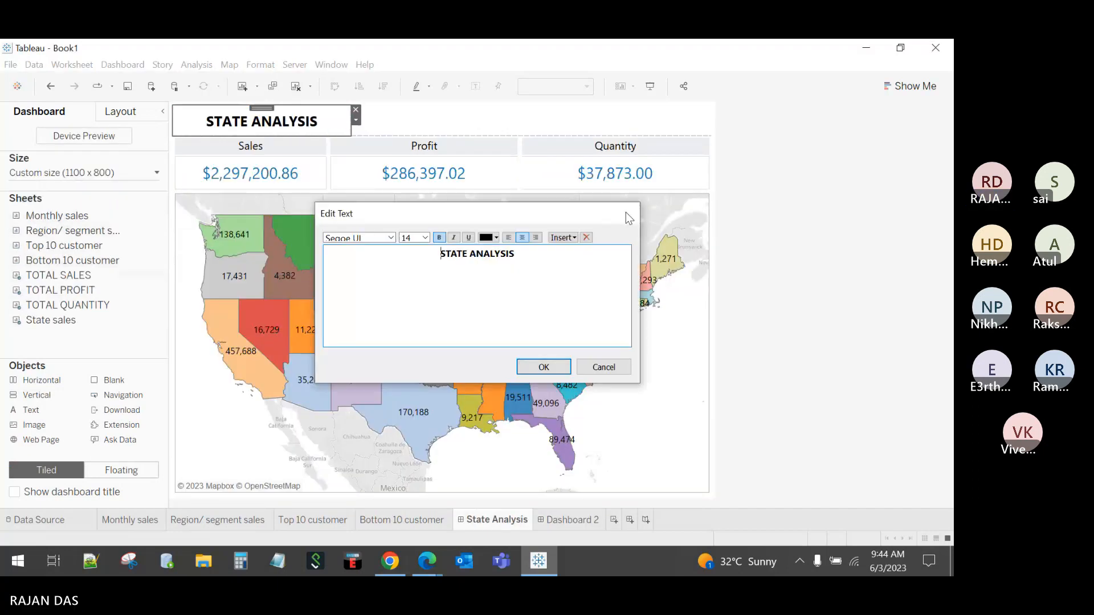
{"action": "left_click", "coordinate": [629, 218]}
{"action": "left_click", "coordinate": [572, 519]}
Step: Make CUSTOMER ANALYSIS 14 pt and left-aligned, then drag its strip up so Monthly sales grows
{"action": "right_click", "coordinate": [396, 137]}
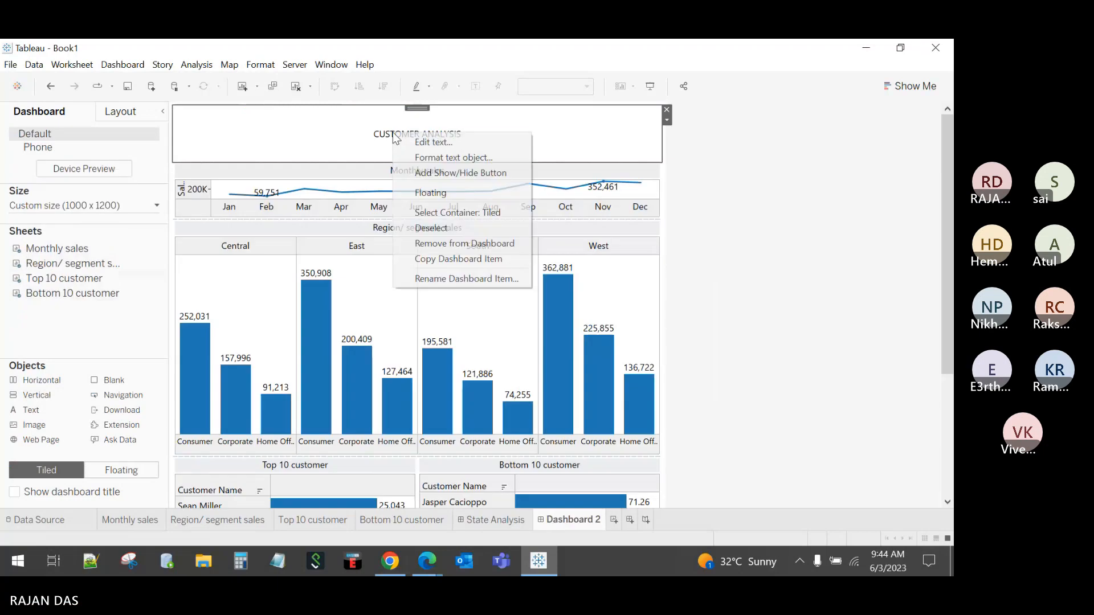
{"action": "left_click", "coordinate": [422, 142]}
{"action": "left_click_drag", "start_coordinate": [506, 251], "coordinate": [429, 242]}
{"action": "left_click", "coordinate": [425, 237]}
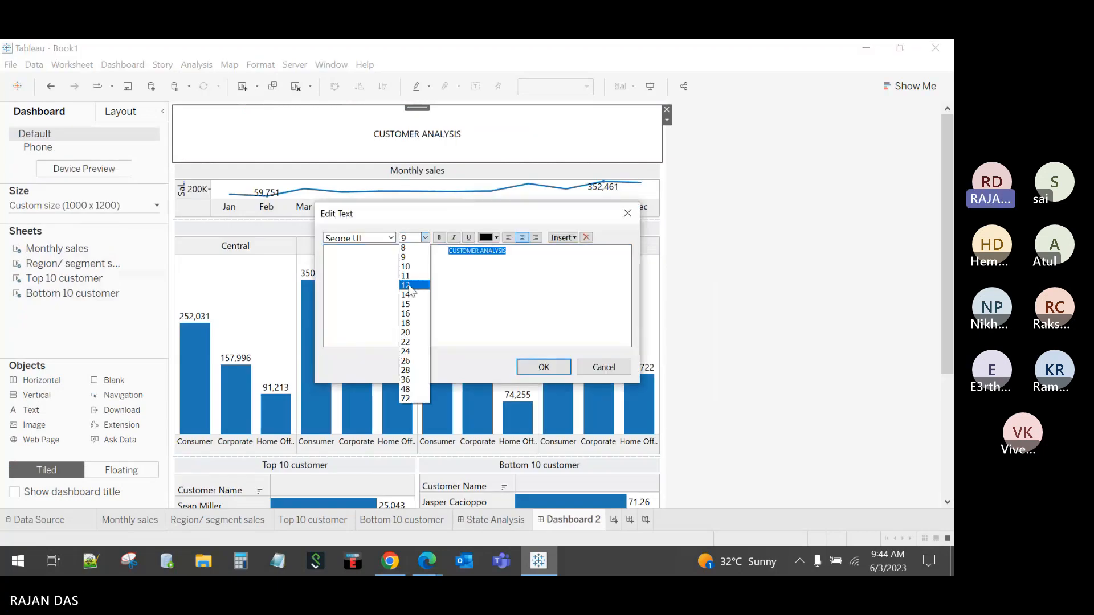
{"action": "left_click", "coordinate": [418, 297]}
{"action": "left_click", "coordinate": [508, 238]}
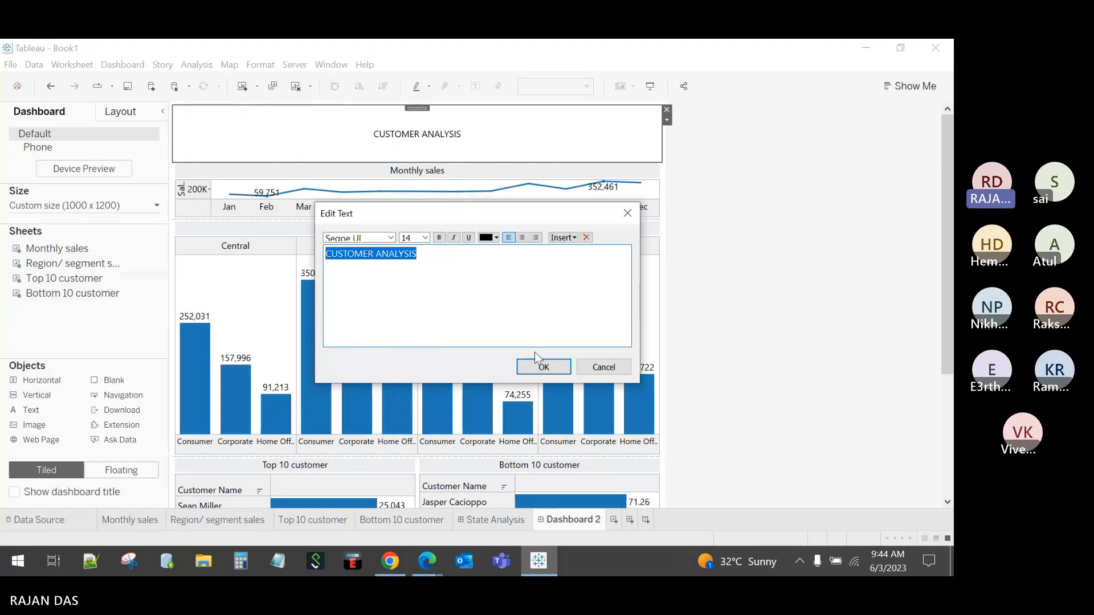
{"action": "left_click", "coordinate": [541, 366]}
{"action": "left_click_drag", "start_coordinate": [466, 163], "coordinate": [471, 130]}
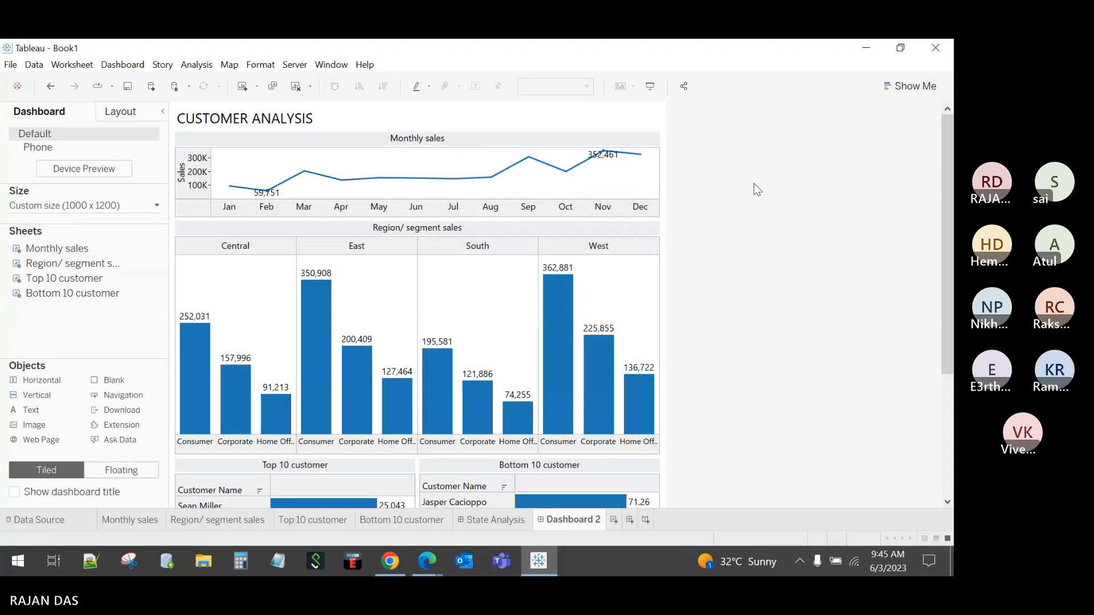
Step: Give the Dashboard 2 tab the new name 'Customer Analysis'
{"action": "double_click", "coordinate": [562, 520]}
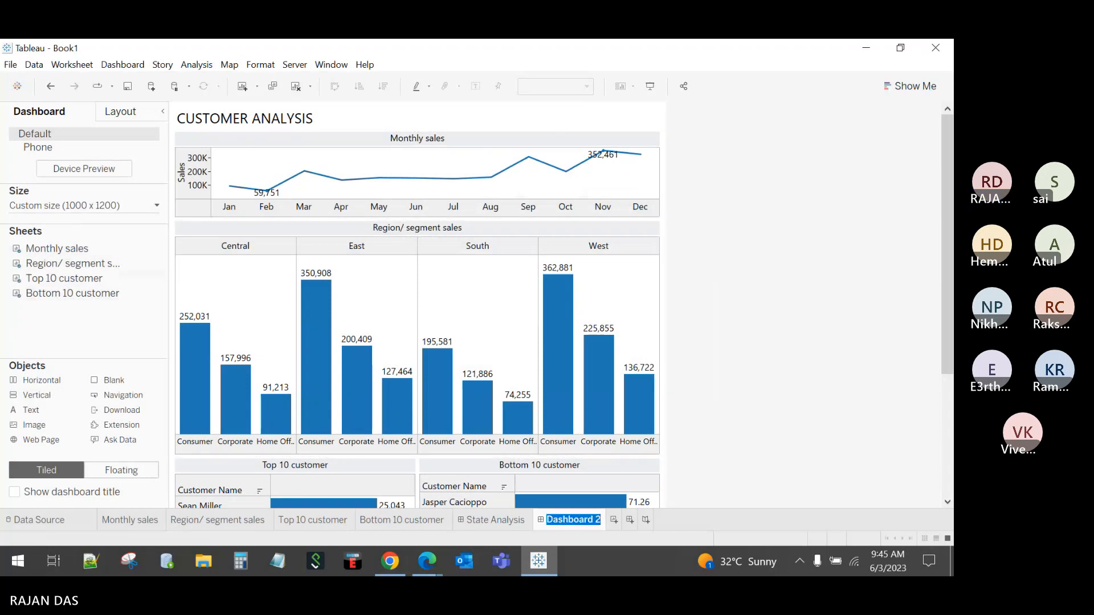
{"action": "type", "text": "C"}
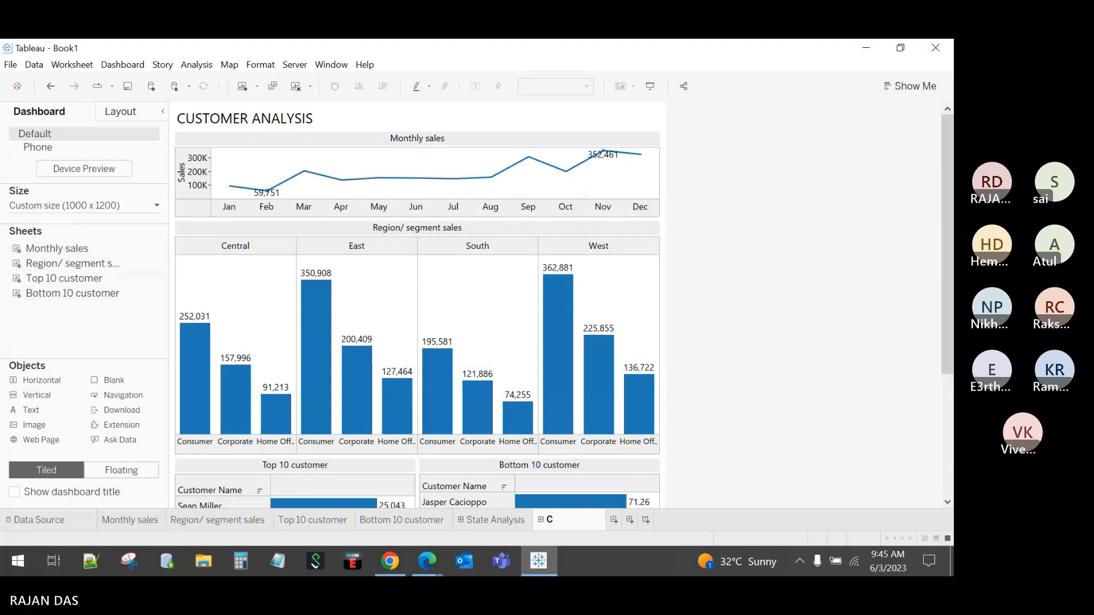
{"action": "type", "text": "ustomer A"}
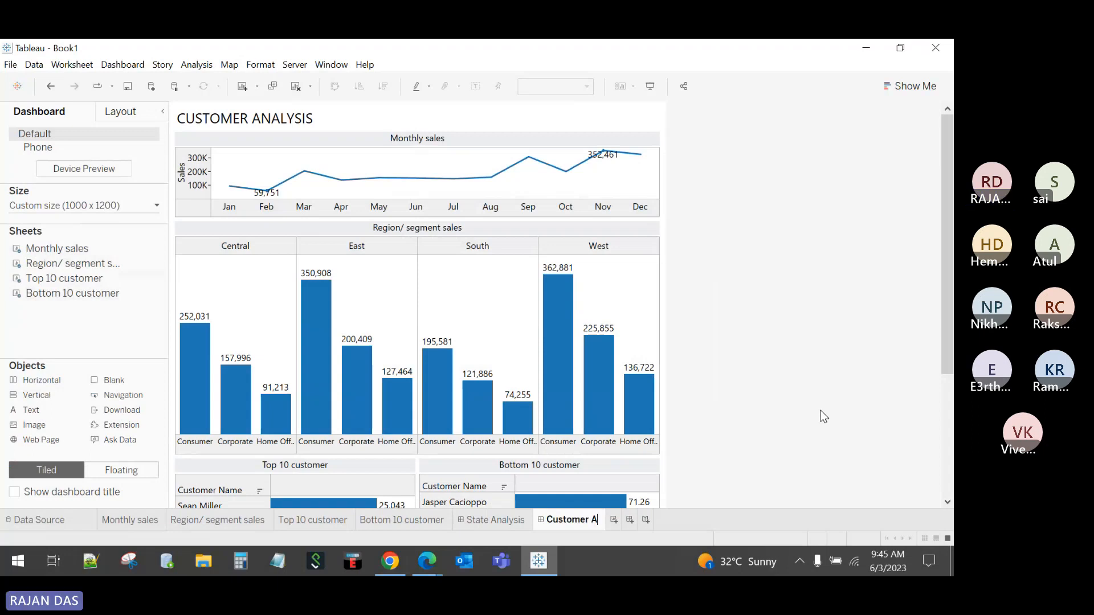
{"action": "type", "text": "nalysis"}
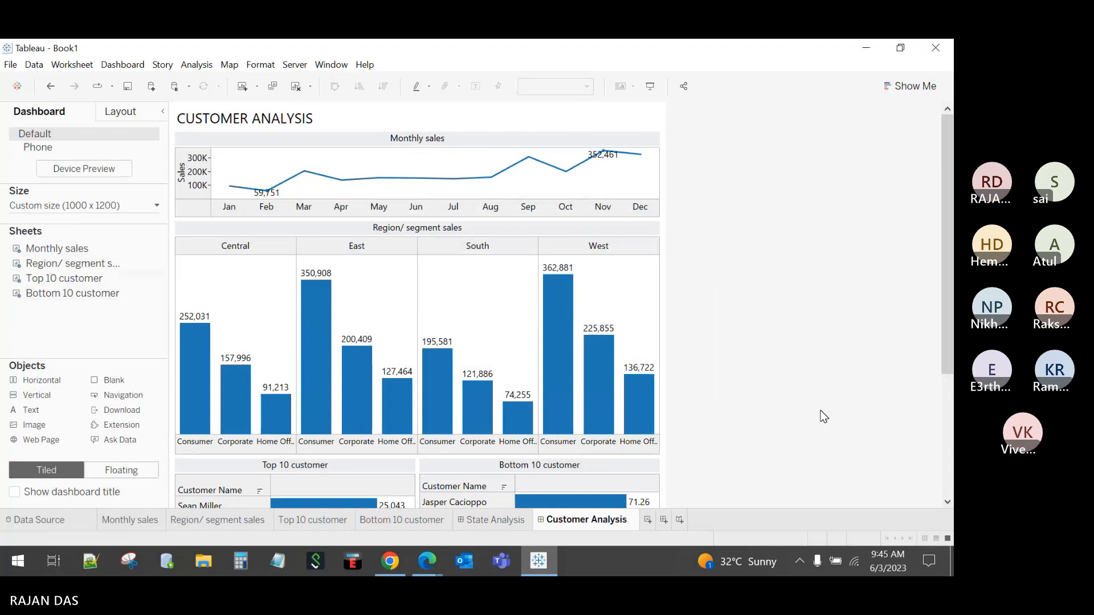
{"action": "key", "text": "Return"}
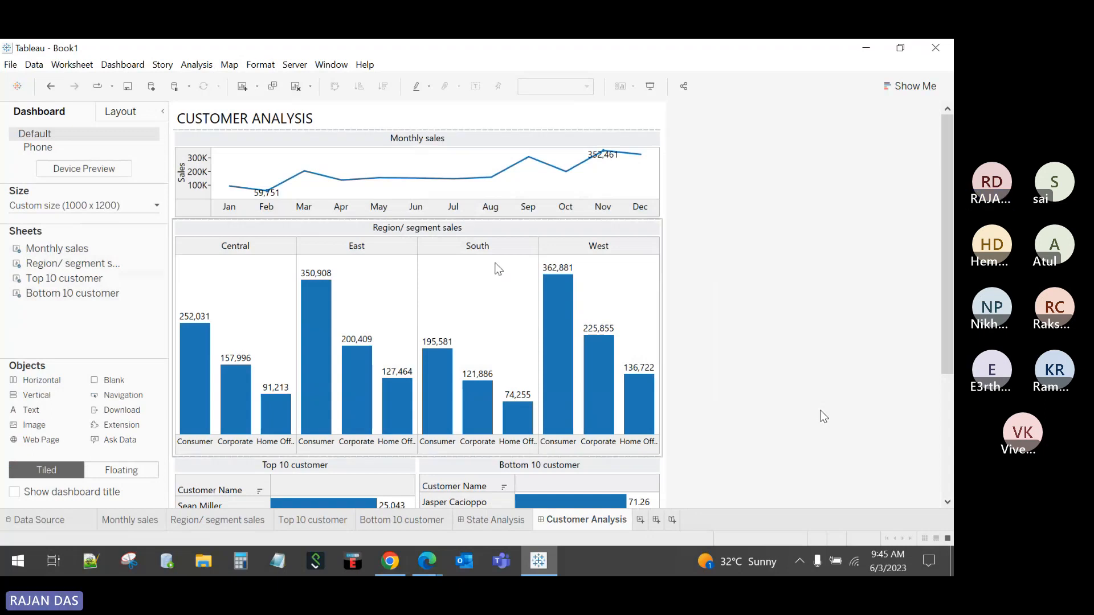
Step: Preview State Analysis and Customer Analysis in Presentation Mode, end on State Analysis, then exit
{"action": "left_click", "coordinate": [651, 88]}
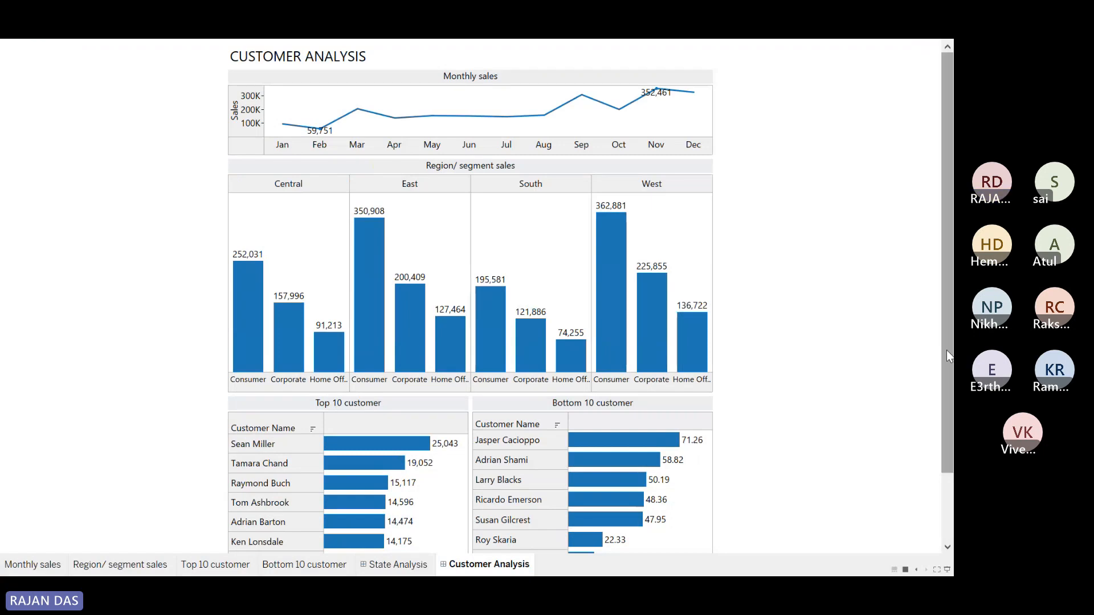
{"action": "left_click", "coordinate": [390, 564]}
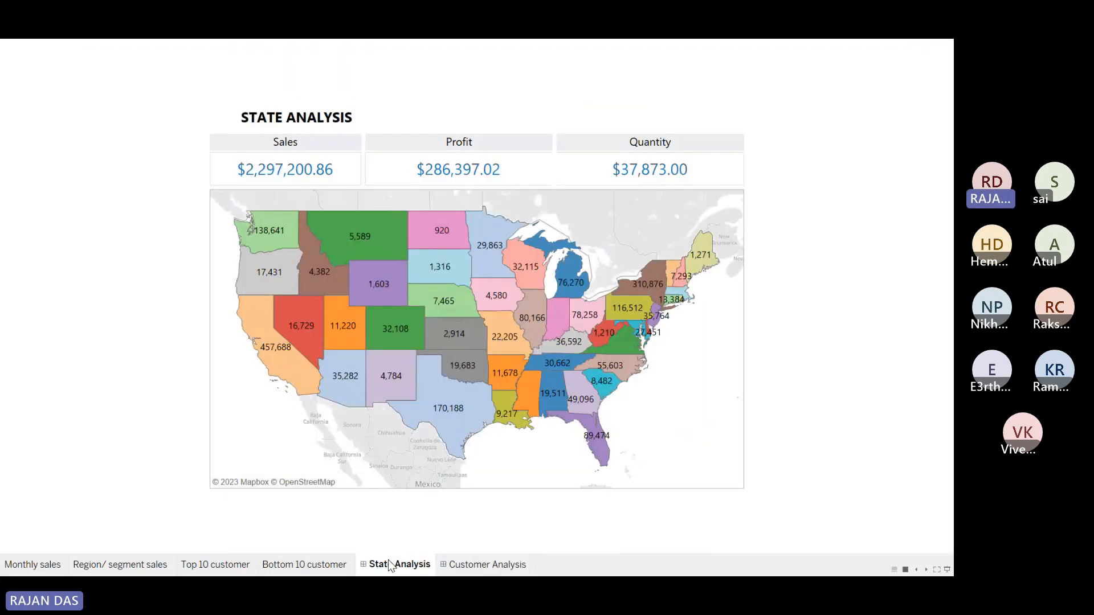
{"action": "mouse_move", "coordinate": [302, 324]}
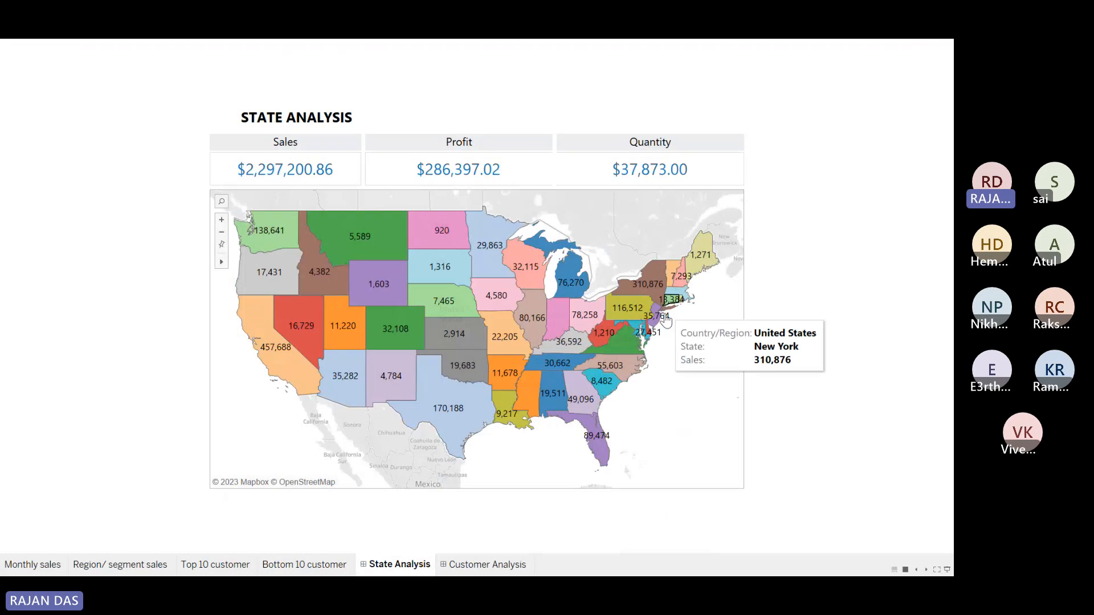
{"action": "left_click", "coordinate": [466, 564]}
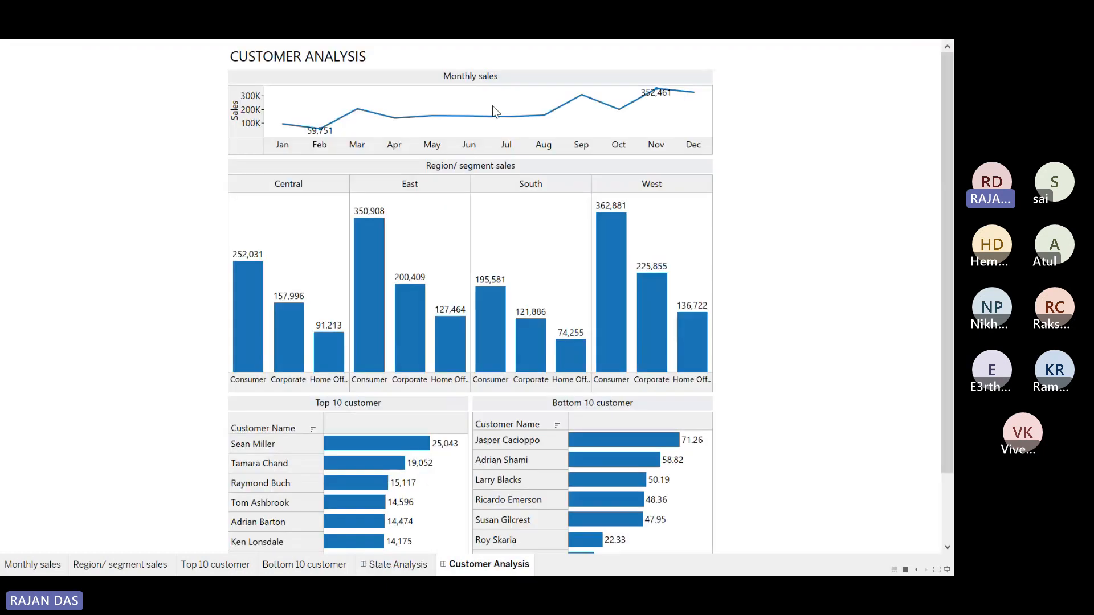
{"action": "left_click", "coordinate": [398, 564]}
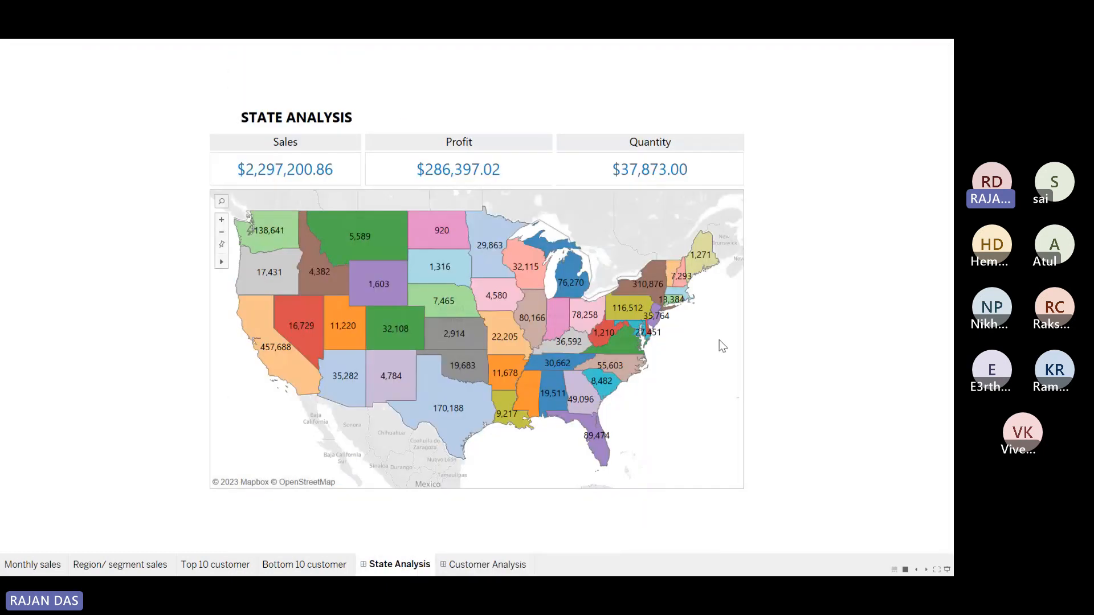
{"action": "key", "text": "Escape"}
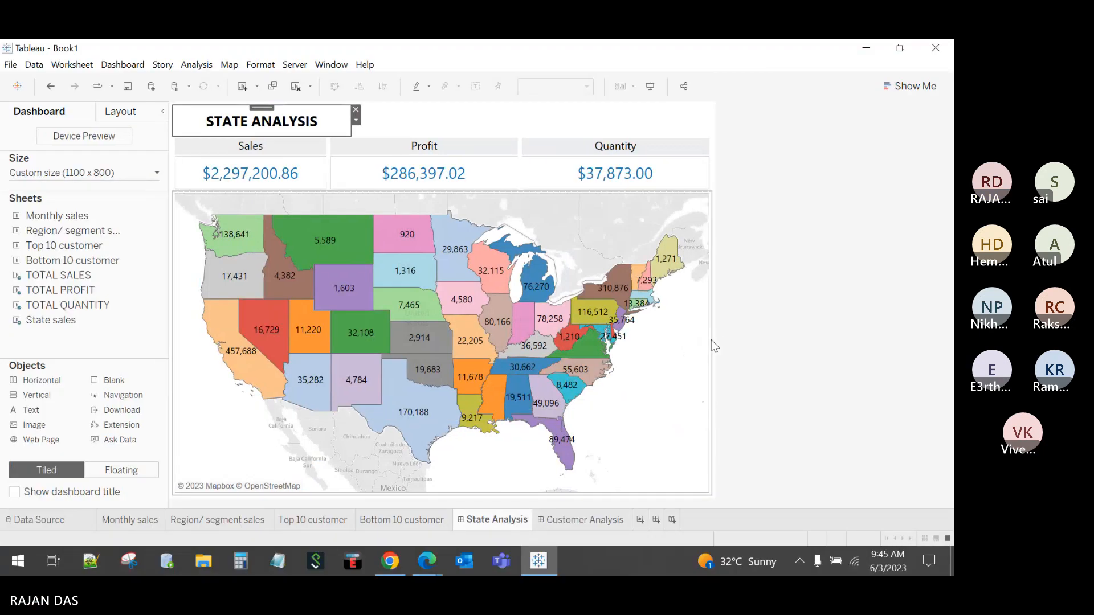
Step: Switch between the Customer Analysis and State Analysis dashboards and deselect the title
{"action": "left_click", "coordinate": [582, 519]}
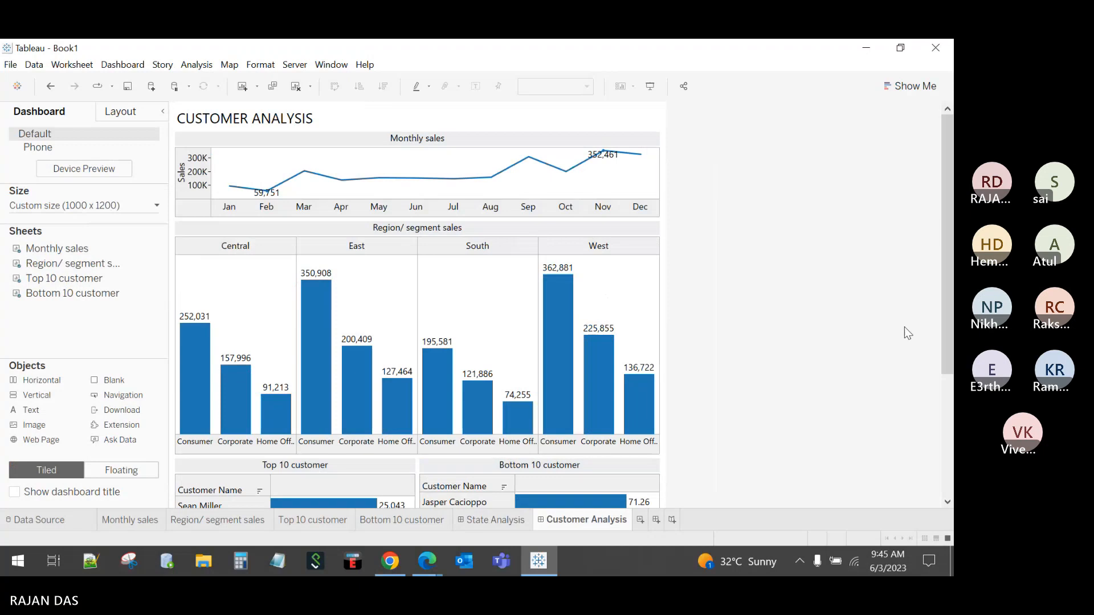
{"action": "left_click_drag", "start_coordinate": [946, 293], "coordinate": [939, 241]}
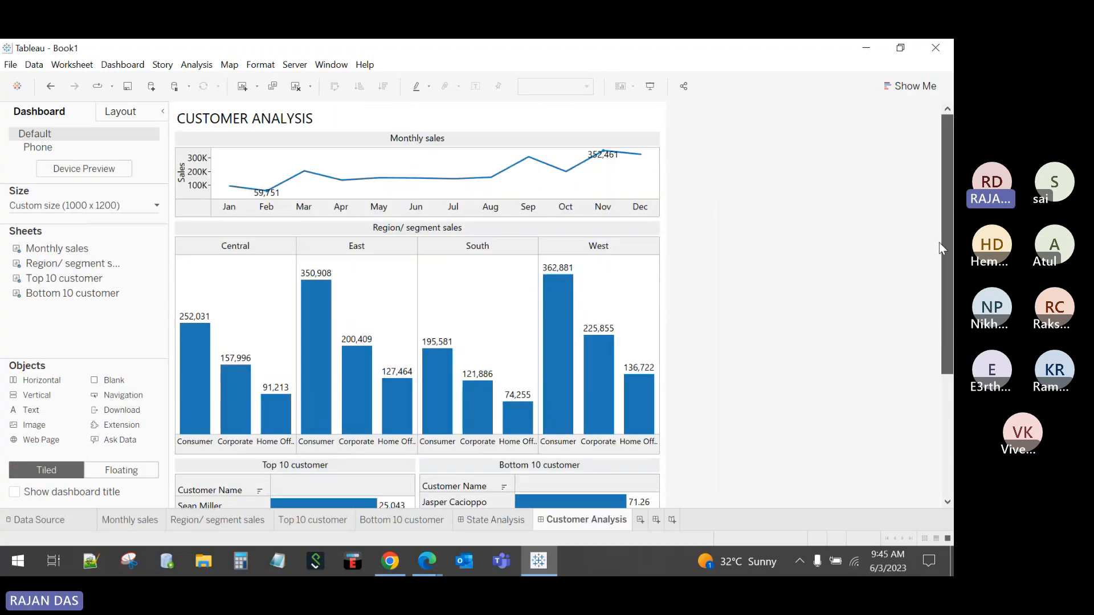
{"action": "left_click", "coordinate": [494, 519]}
{"action": "left_click", "coordinate": [583, 520]}
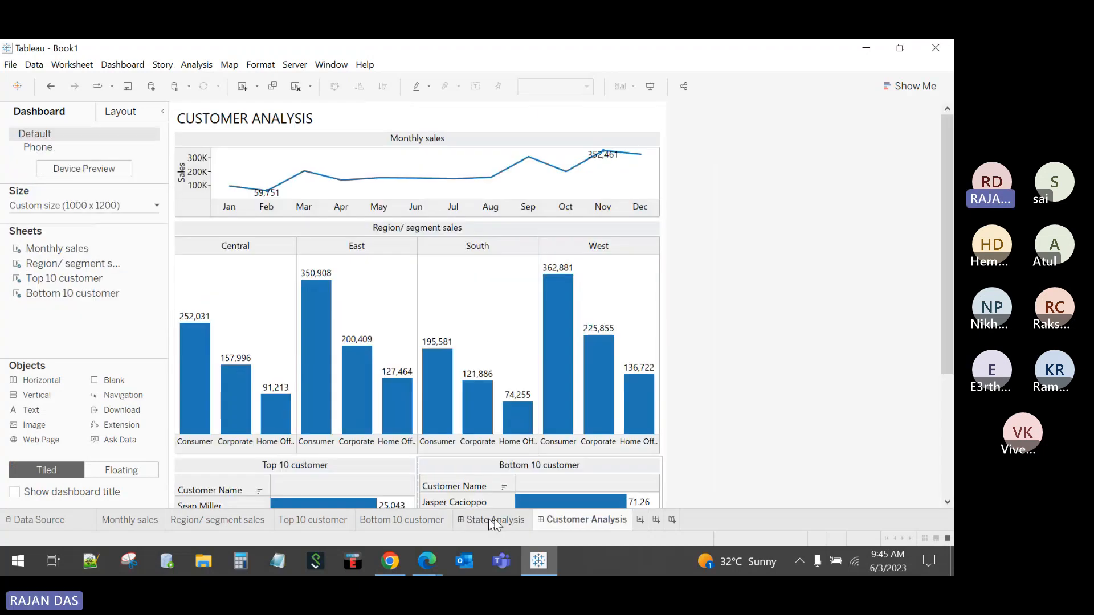
{"action": "left_click", "coordinate": [495, 520]}
{"action": "left_click", "coordinate": [788, 366]}
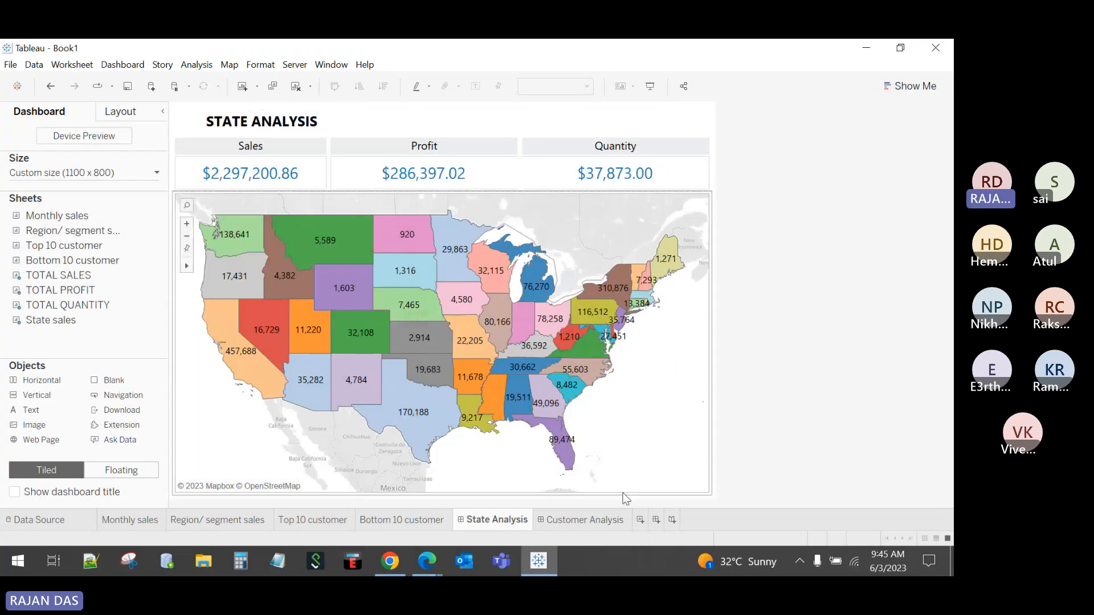
Step: Hide all individual worksheet tabs, then compare the State Analysis and Customer Analysis dashboards
{"action": "right_click", "coordinate": [577, 521]}
{"action": "left_click", "coordinate": [609, 440]}
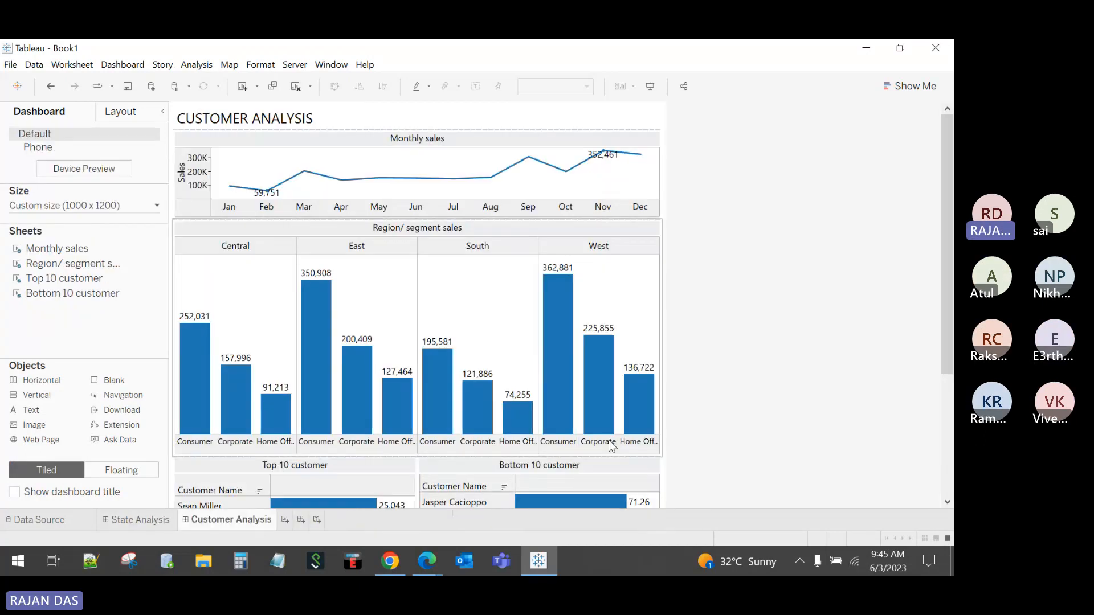
{"action": "left_click", "coordinate": [163, 522]}
{"action": "left_click", "coordinate": [191, 521]}
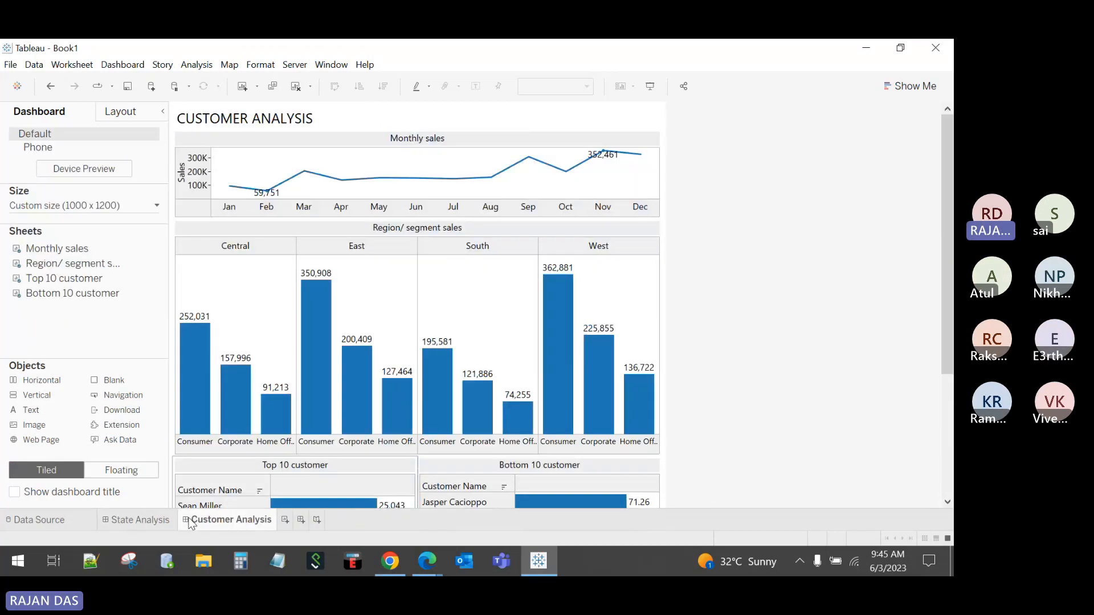
{"action": "left_click", "coordinate": [166, 521]}
{"action": "left_click", "coordinate": [193, 519]}
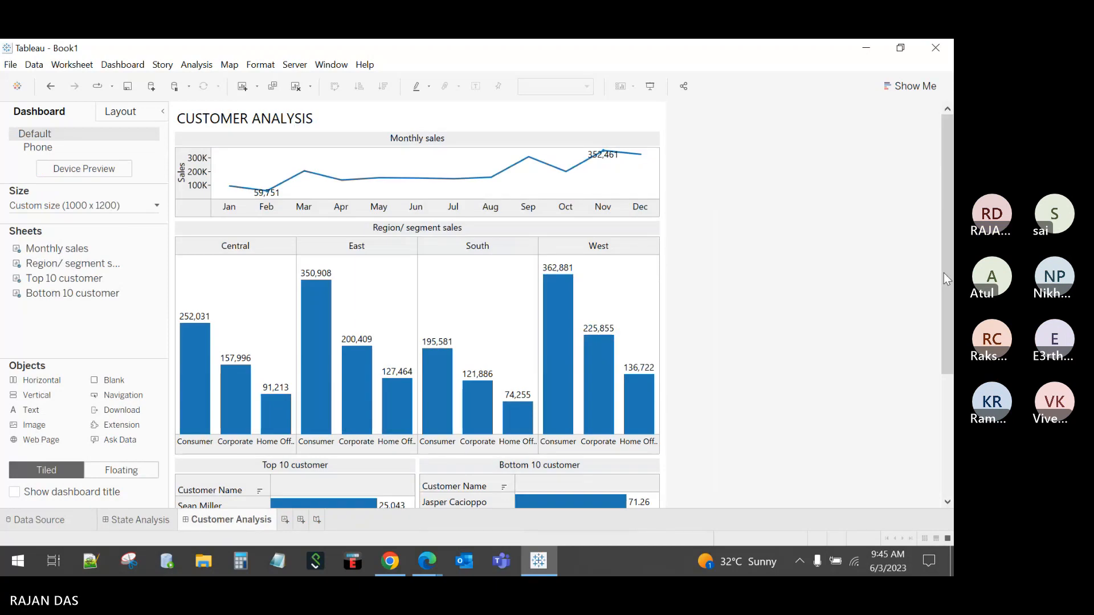
{"action": "left_click_drag", "start_coordinate": [944, 272], "coordinate": [925, 386]}
Step: Unhide all worksheet tabs and delete the Customer Analysis dashboard
{"action": "right_click", "coordinate": [224, 519]}
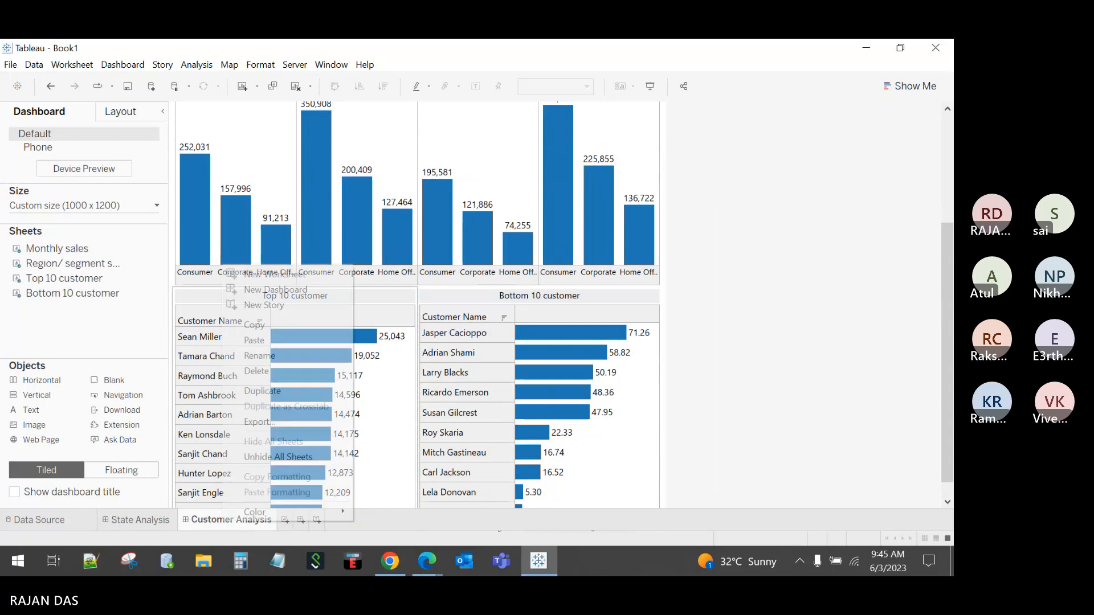
{"action": "left_click", "coordinate": [272, 453]}
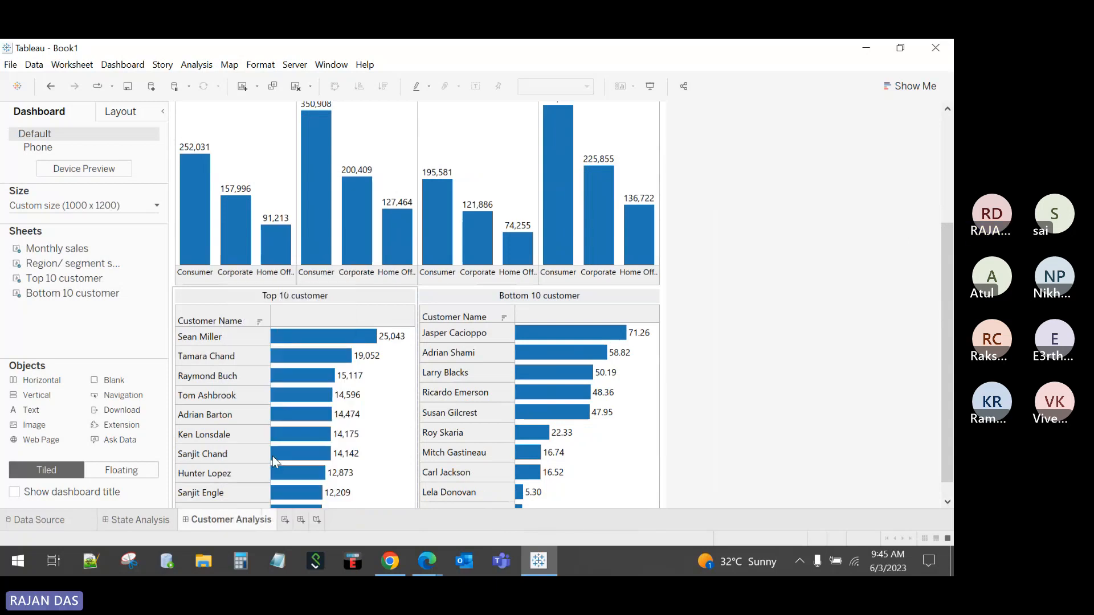
{"action": "right_click", "coordinate": [241, 512]}
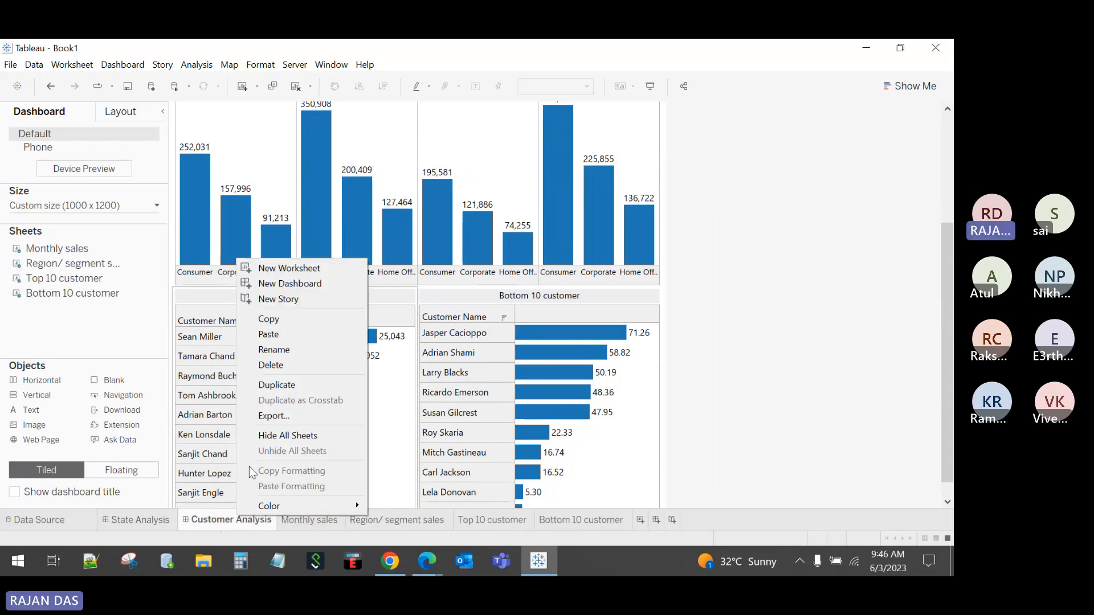
{"action": "left_click", "coordinate": [276, 364]}
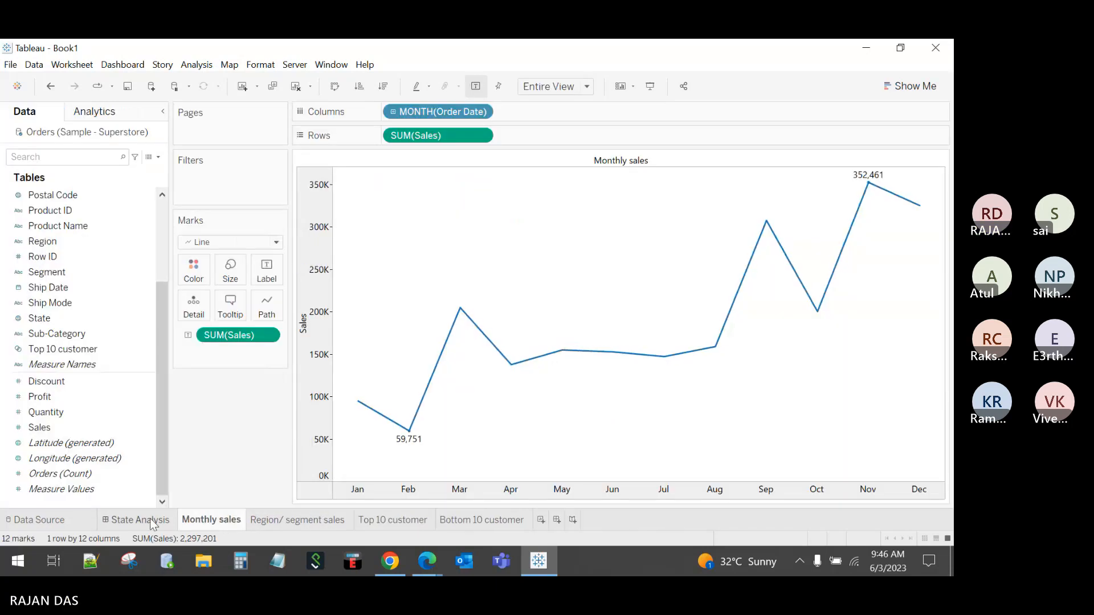
Step: Set the State Analysis dashboard height to 1500 px and reopen its Size settings
{"action": "left_click", "coordinate": [152, 521]}
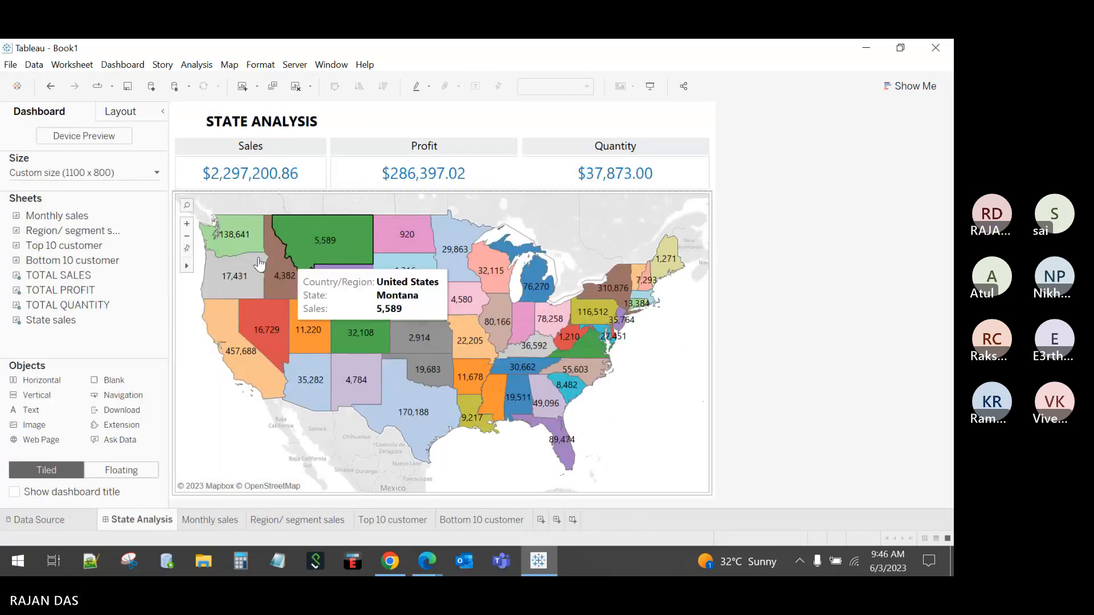
{"action": "left_click", "coordinate": [89, 177]}
{"action": "left_click_drag", "start_coordinate": [97, 256], "coordinate": [91, 259]}
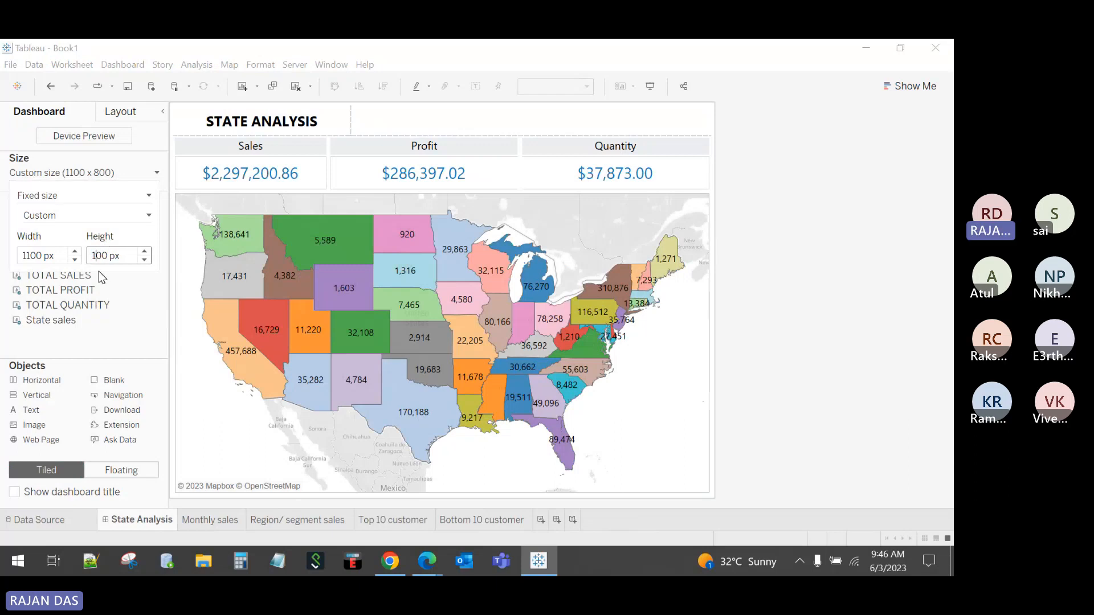
{"action": "type", "text": "15"}
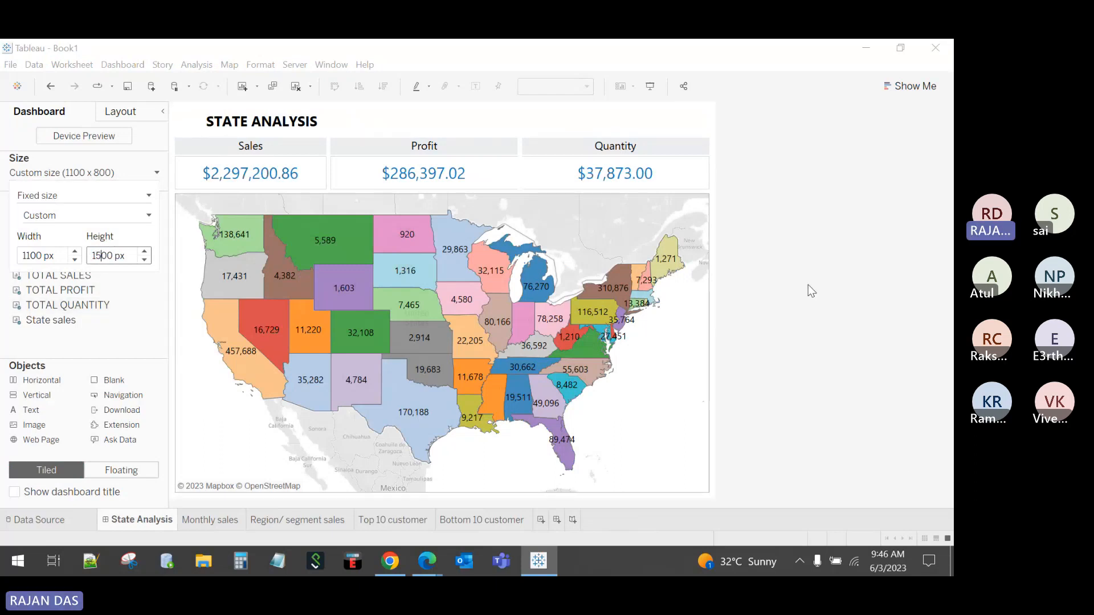
{"action": "left_click", "coordinate": [808, 285]}
{"action": "left_click", "coordinate": [57, 173]}
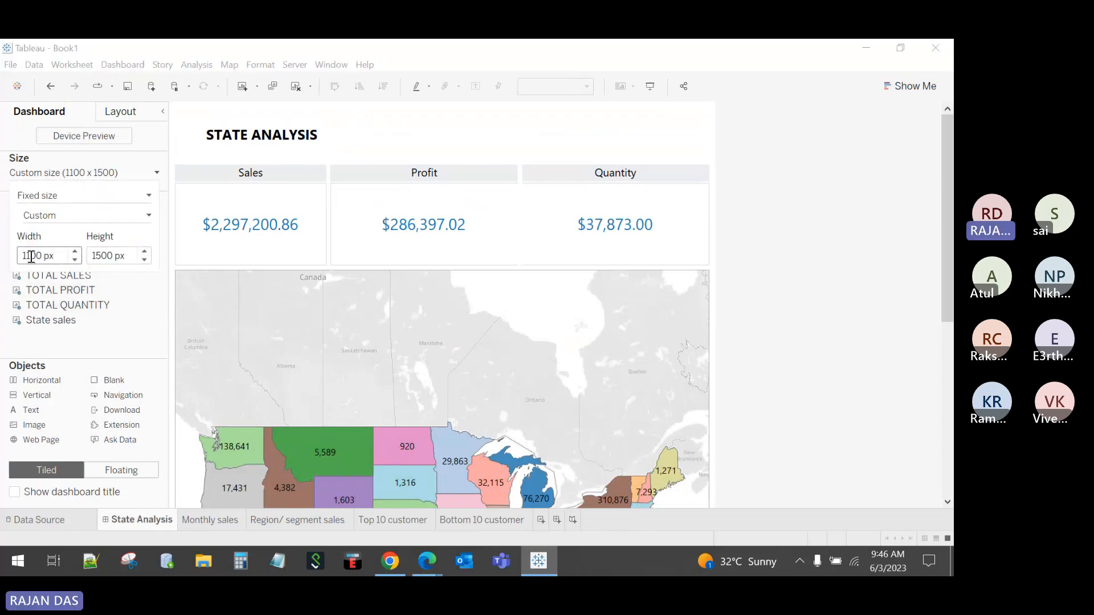
Step: Apply the 1300 px width and place the Monthly sales chart below the map
{"action": "left_click", "coordinate": [836, 293]}
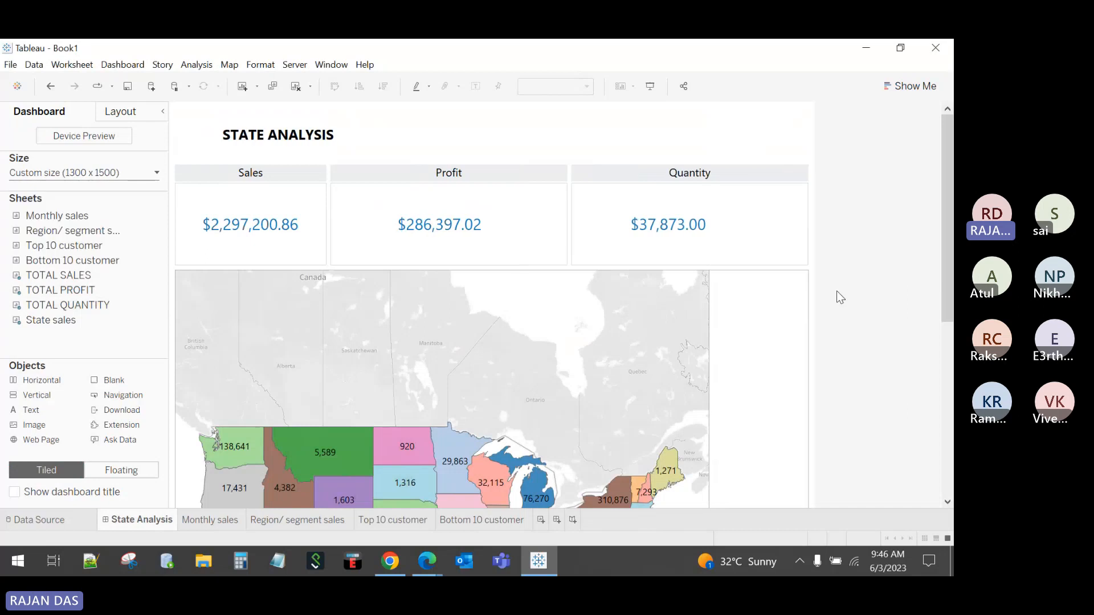
{"action": "scroll", "coordinate": [931, 386], "scroll_direction": "down", "scroll_amount": 5}
{"action": "scroll", "coordinate": [931, 387], "scroll_direction": "down", "scroll_amount": 1}
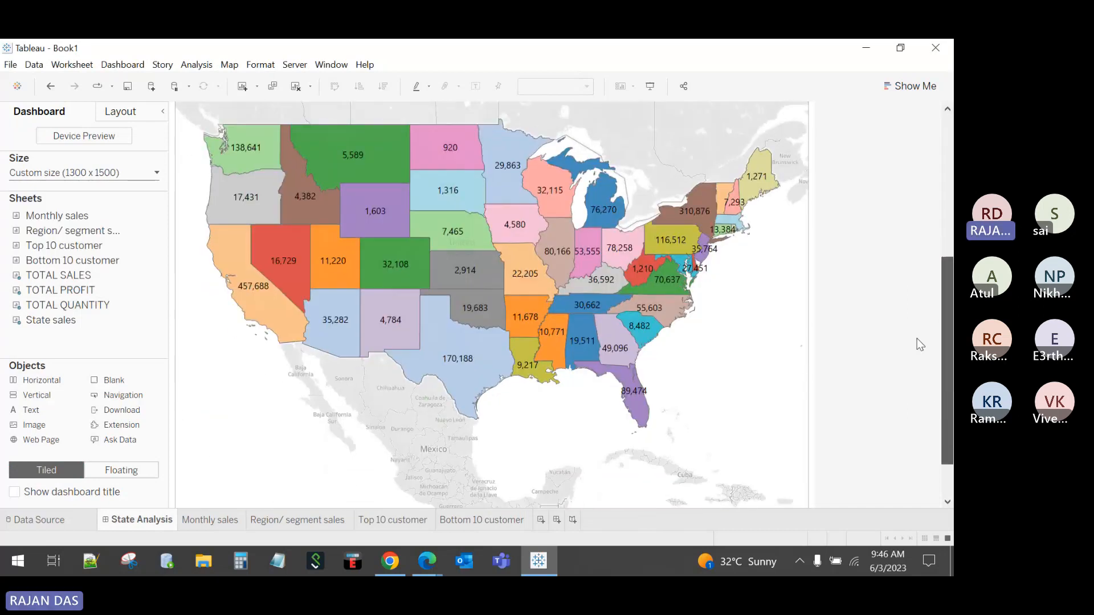
{"action": "scroll", "coordinate": [919, 234], "scroll_direction": "up", "scroll_amount": 4}
{"action": "scroll", "coordinate": [909, 453], "scroll_direction": "down", "scroll_amount": 5}
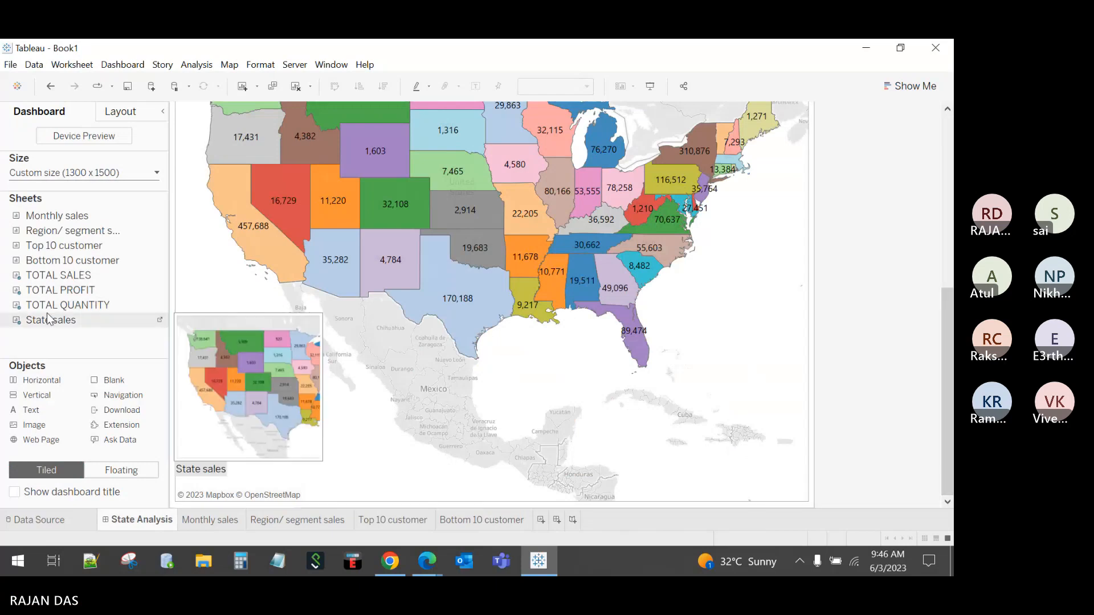
{"action": "mouse_move", "coordinate": [43, 228]}
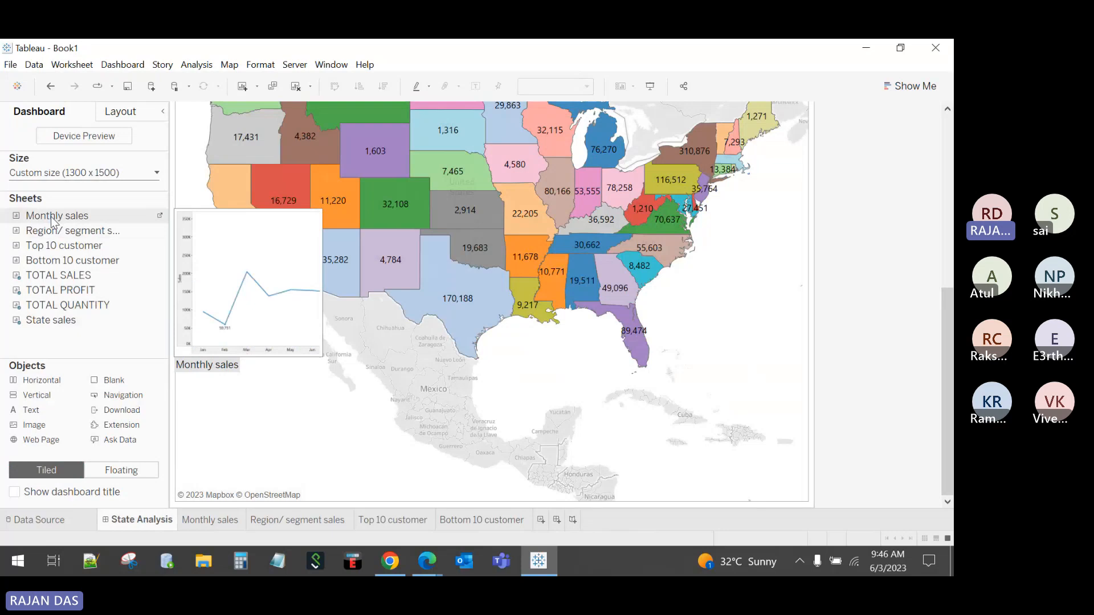
{"action": "mouse_move", "coordinate": [52, 221]}
{"action": "left_mouse_down"}
{"action": "mouse_move", "coordinate": [462, 395]}
{"action": "mouse_move", "coordinate": [261, 310]}
{"action": "mouse_move", "coordinate": [86, 394]}
{"action": "mouse_move", "coordinate": [53, 394]}
{"action": "mouse_move", "coordinate": [424, 422]}
{"action": "left_mouse_up"}
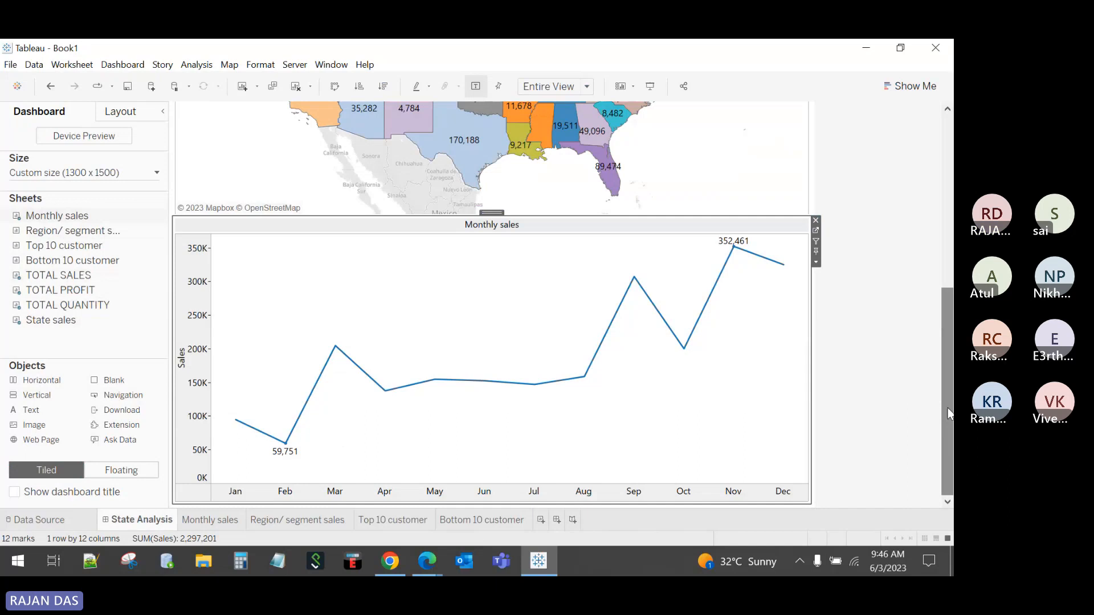
Step: Add a horizontal container beside the KPI tiles and place the Top 10 customer list in it
{"action": "left_click_drag", "start_coordinate": [947, 393], "coordinate": [947, 220]}
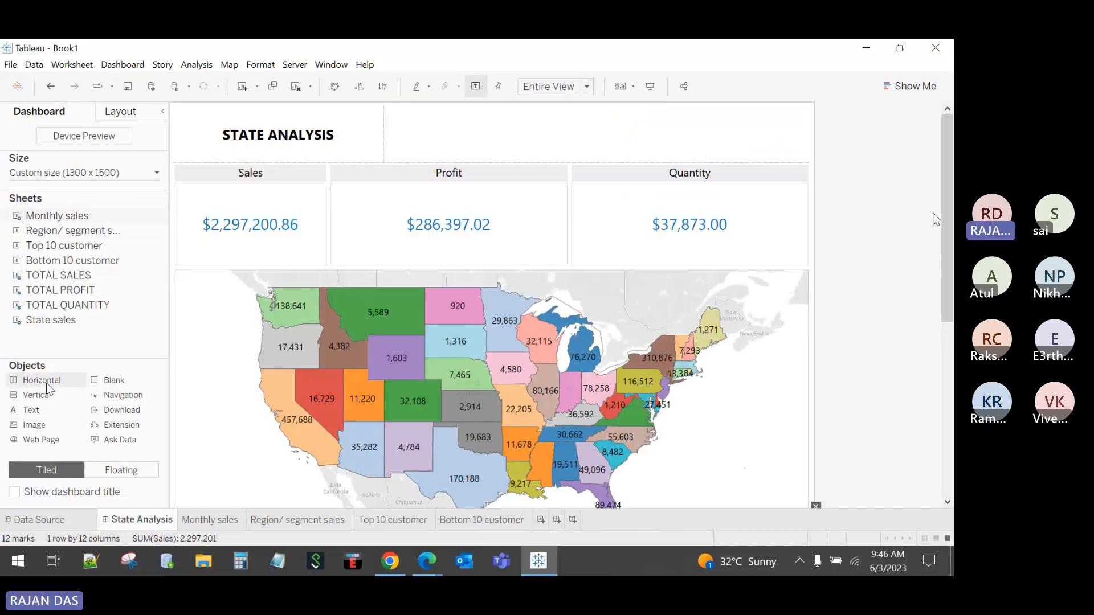
{"action": "left_click_drag", "start_coordinate": [78, 386], "coordinate": [663, 388]}
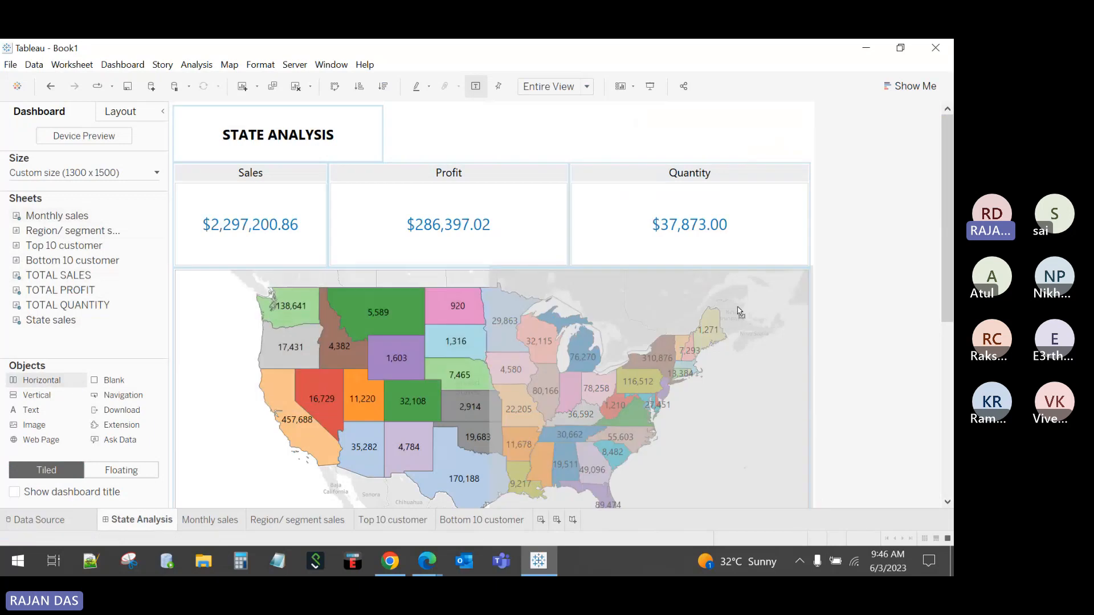
{"action": "mouse_move", "coordinate": [739, 313]}
{"action": "left_mouse_down"}
{"action": "mouse_move", "coordinate": [823, 222]}
{"action": "mouse_move", "coordinate": [814, 219]}
{"action": "left_mouse_up"}
{"action": "mouse_move", "coordinate": [57, 291]}
{"action": "left_mouse_down"}
{"action": "mouse_move", "coordinate": [103, 293]}
{"action": "mouse_move", "coordinate": [48, 295]}
{"action": "left_mouse_up"}
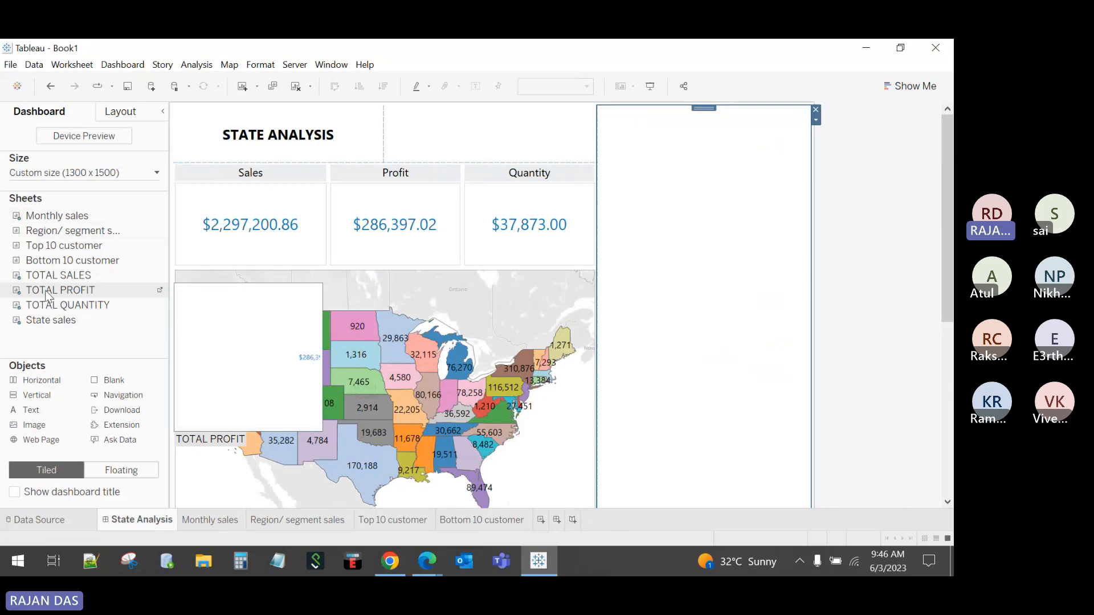
{"action": "left_click_drag", "start_coordinate": [51, 246], "coordinate": [706, 249]}
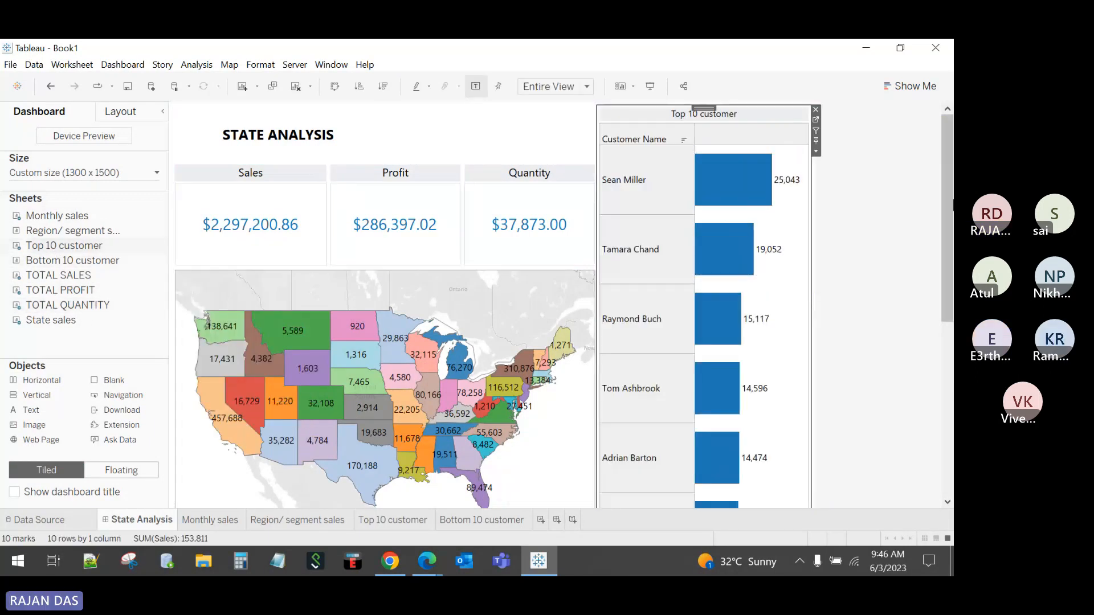
Step: Adjust the layout and hide all worksheet tabs from the State Analysis tab
{"action": "scroll", "coordinate": [493, 305], "scroll_direction": "down", "scroll_amount": 5}
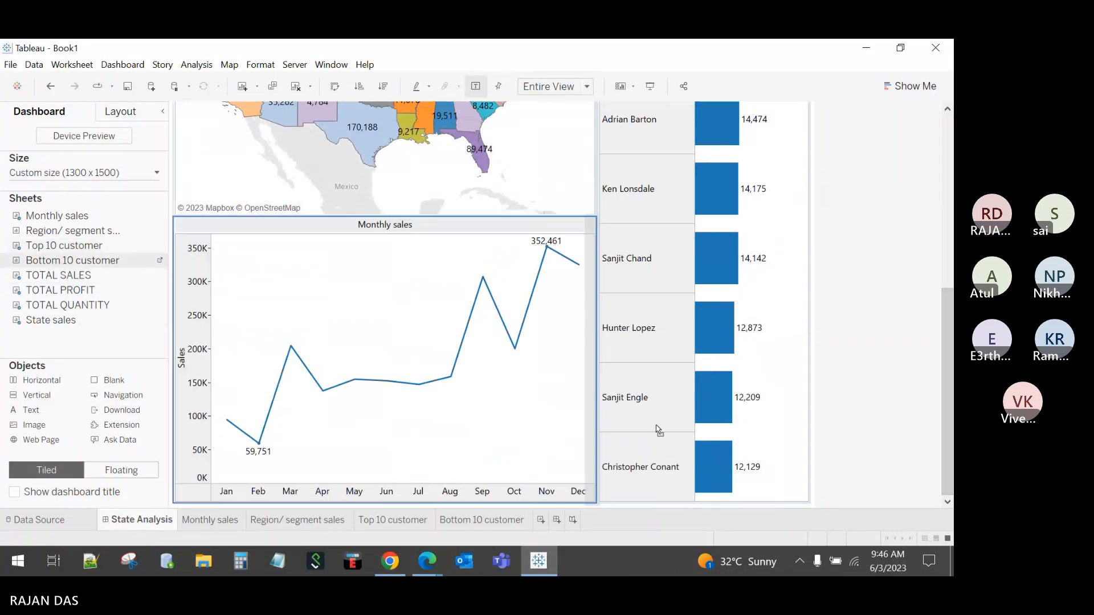
{"action": "left_click_drag", "start_coordinate": [704, 494], "coordinate": [704, 497]}
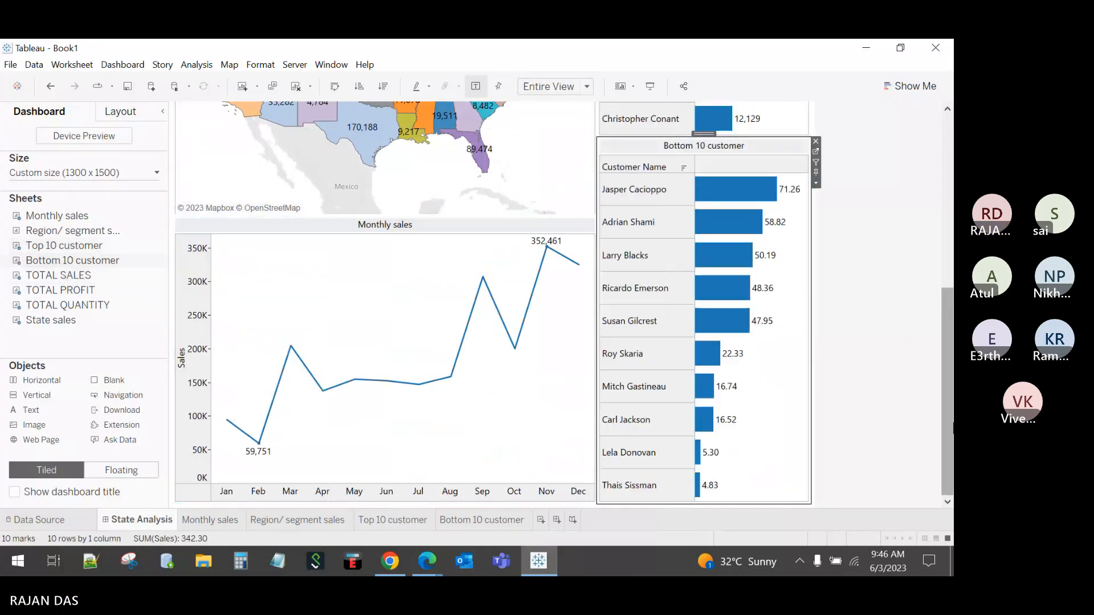
{"action": "mouse_move", "coordinate": [949, 422]}
{"action": "left_mouse_down"}
{"action": "mouse_move", "coordinate": [923, 271]}
{"action": "mouse_move", "coordinate": [941, 295]}
{"action": "mouse_move", "coordinate": [911, 251]}
{"action": "mouse_move", "coordinate": [946, 167]}
{"action": "mouse_move", "coordinate": [951, 438]}
{"action": "left_mouse_up"}
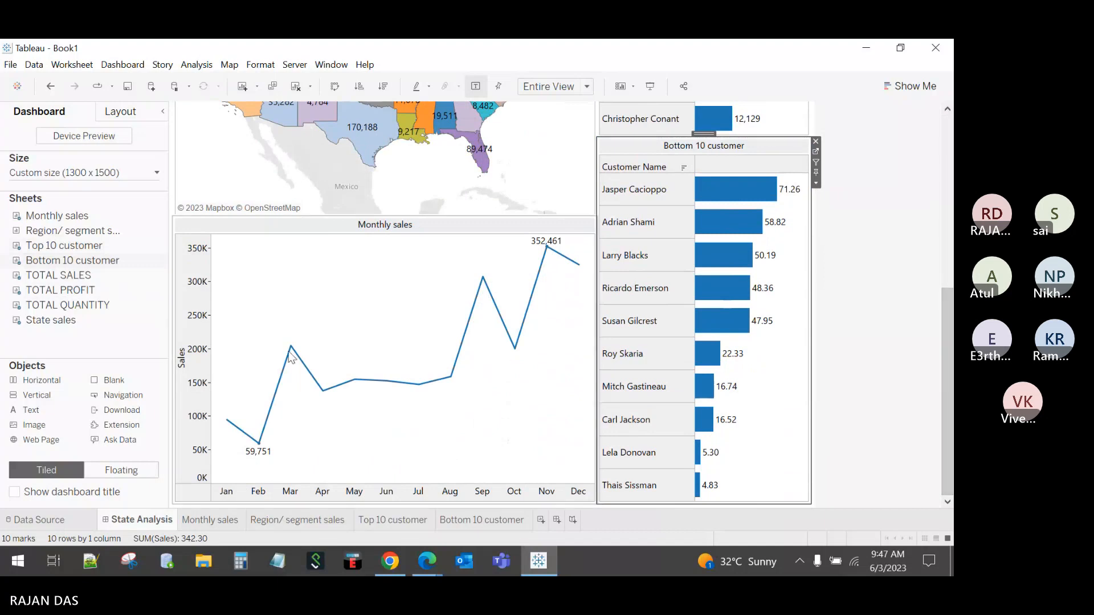
{"action": "mouse_move", "coordinate": [74, 322]}
{"action": "right_click", "coordinate": [170, 525]}
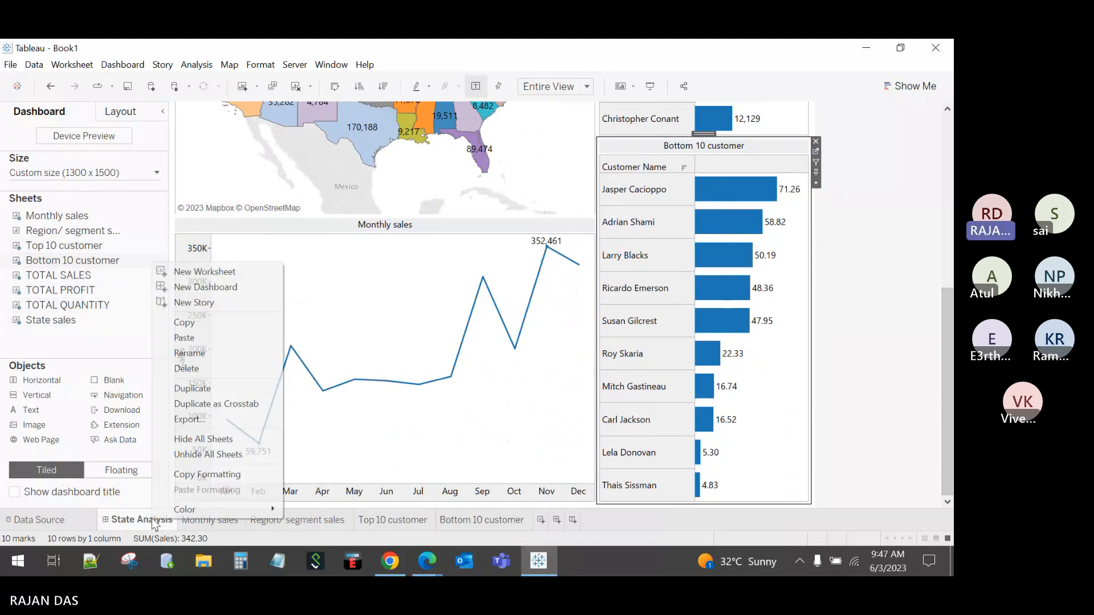
{"action": "left_click", "coordinate": [193, 439]}
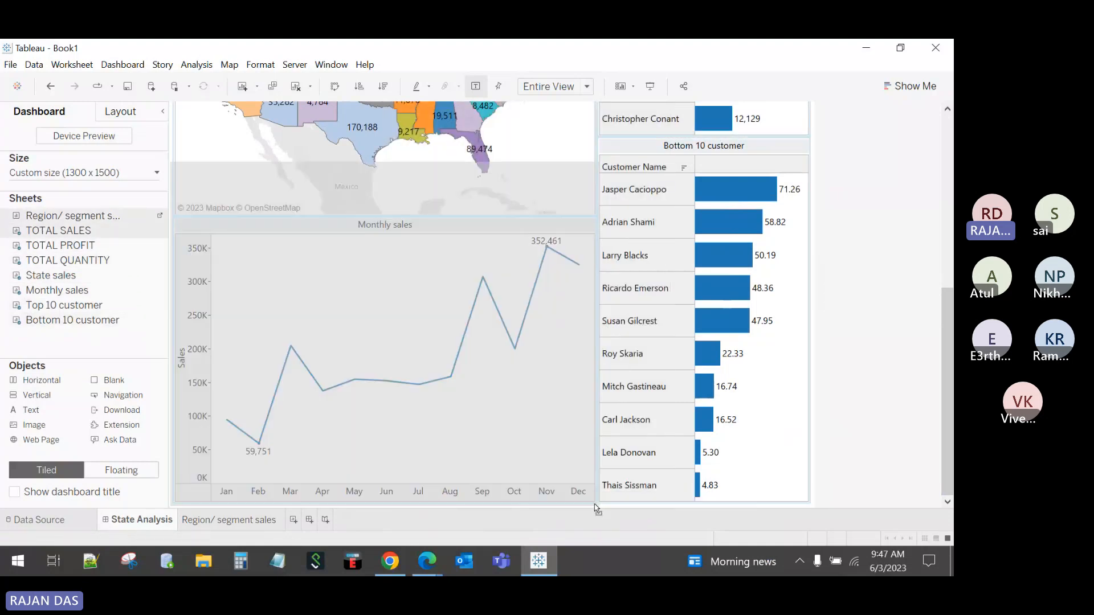
Step: Add Region/ segment sales at the bottom, make the map taller and push the bars lower
{"action": "left_click_drag", "start_coordinate": [596, 508], "coordinate": [597, 508]}
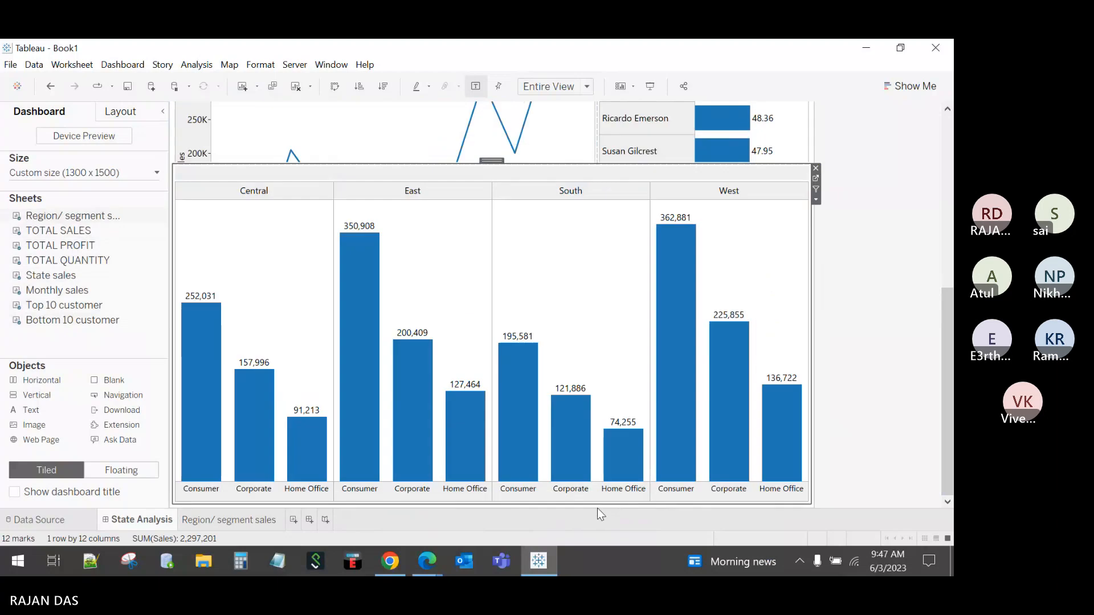
{"action": "scroll", "coordinate": [928, 360], "scroll_direction": "up", "scroll_amount": 4}
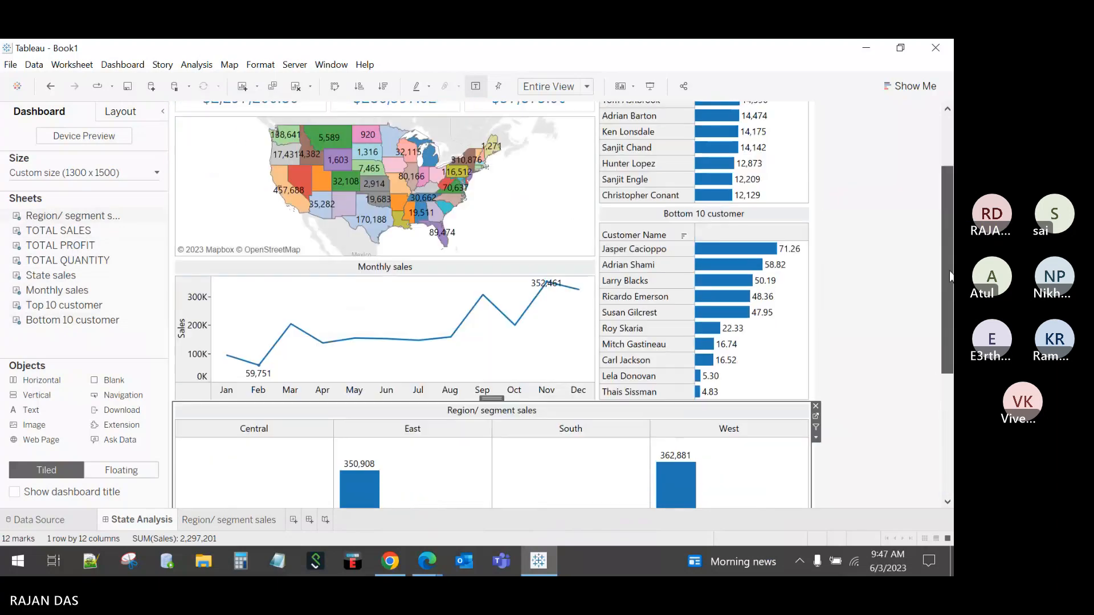
{"action": "left_click_drag", "start_coordinate": [579, 402], "coordinate": [579, 442]}
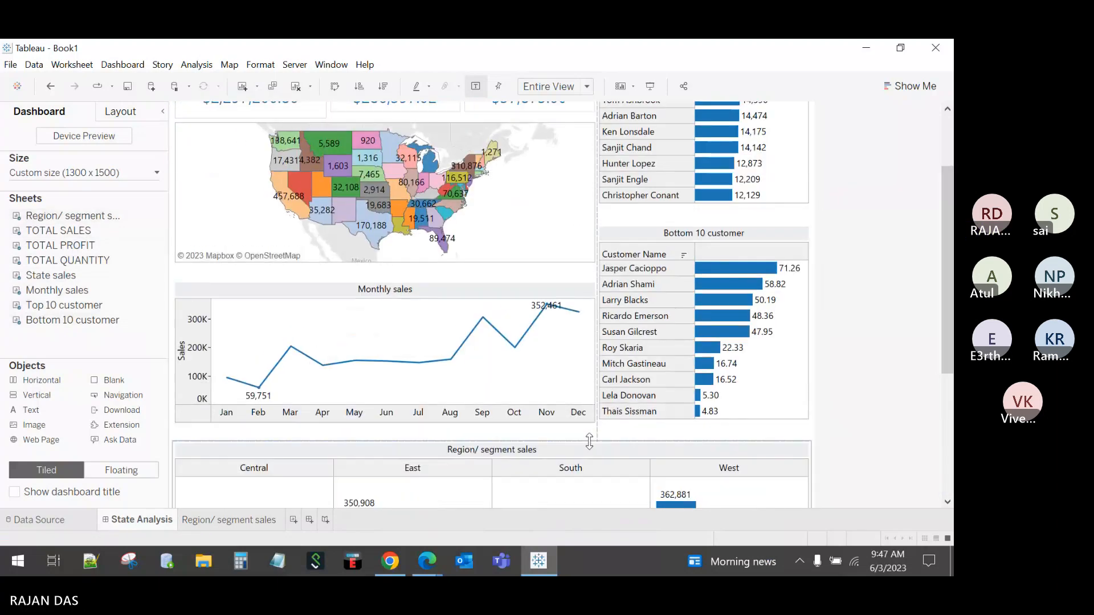
{"action": "left_click_drag", "start_coordinate": [946, 361], "coordinate": [929, 219]}
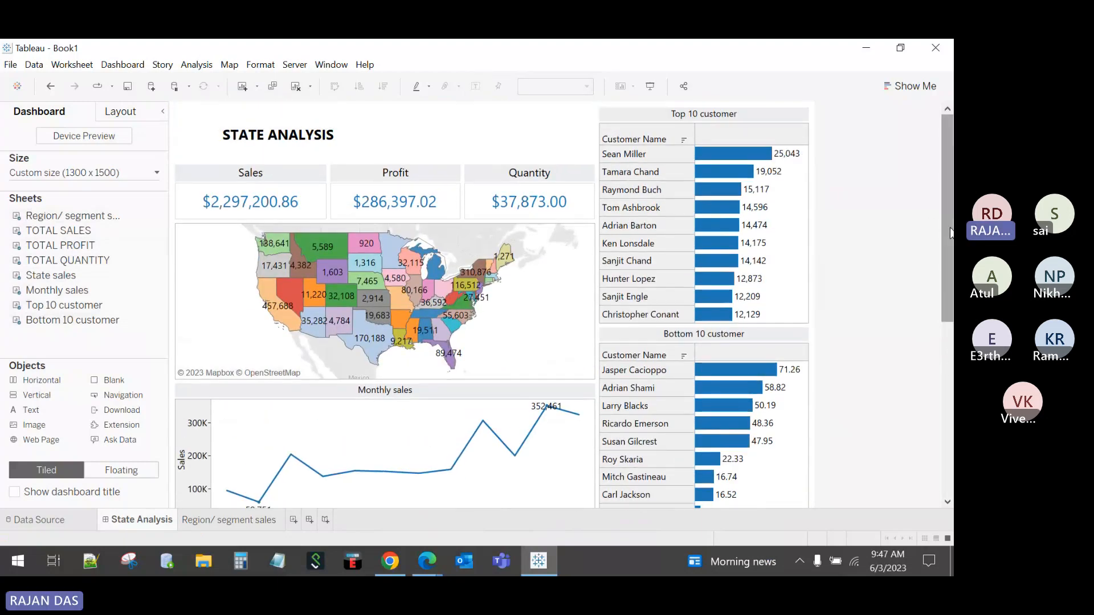
{"action": "left_click_drag", "start_coordinate": [946, 271], "coordinate": [946, 445]}
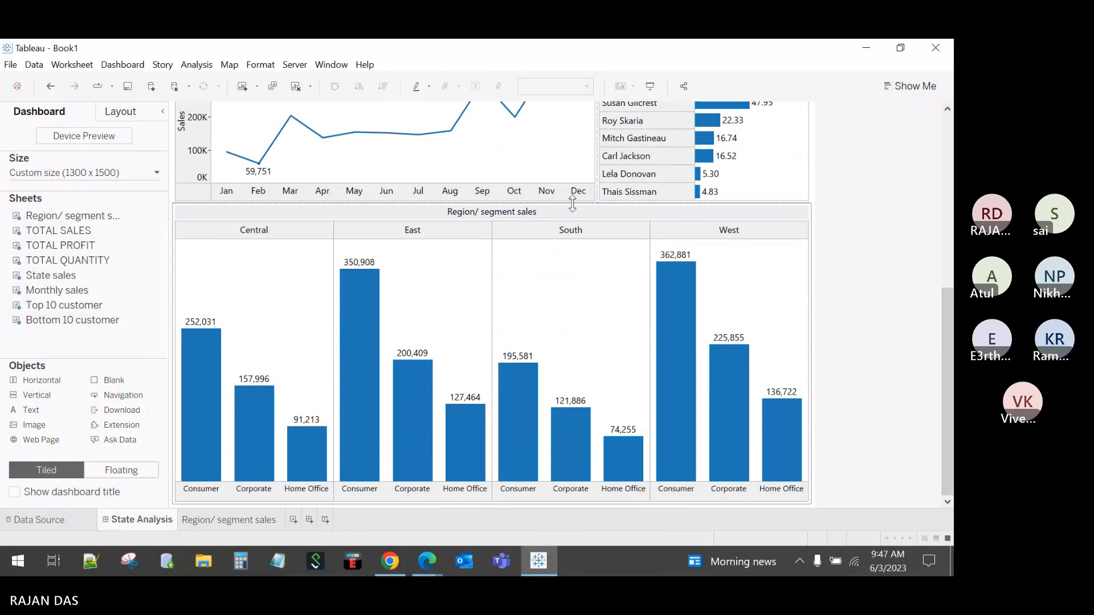
{"action": "left_click_drag", "start_coordinate": [576, 201], "coordinate": [581, 246]}
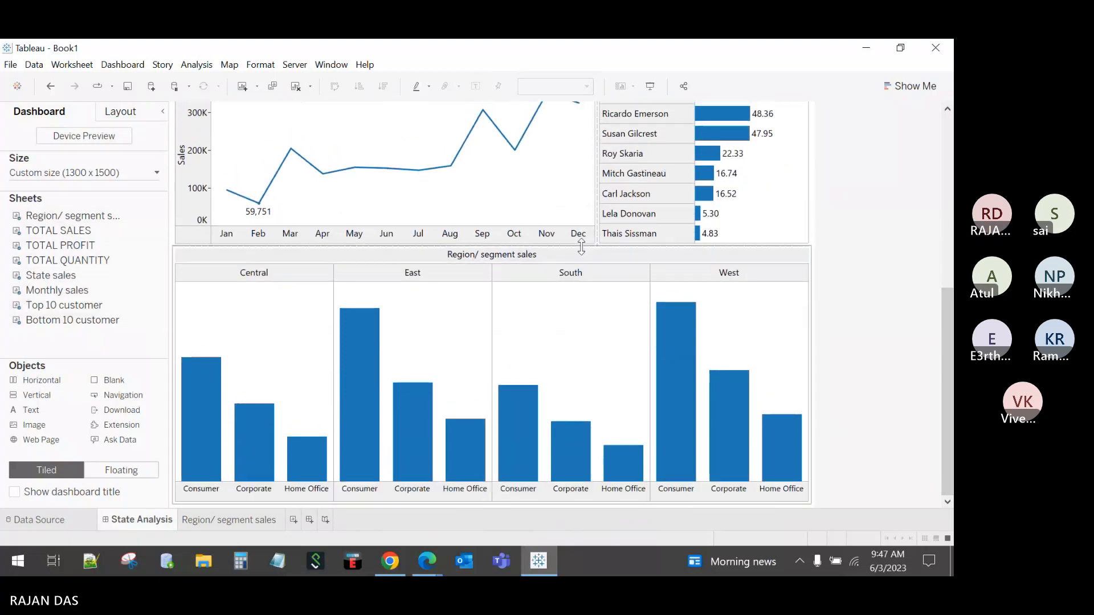
Step: Widen the map and narrow the Customer Name columns of the Top 10 and Bottom 10 lists
{"action": "scroll", "coordinate": [925, 316], "scroll_direction": "up", "scroll_amount": 5}
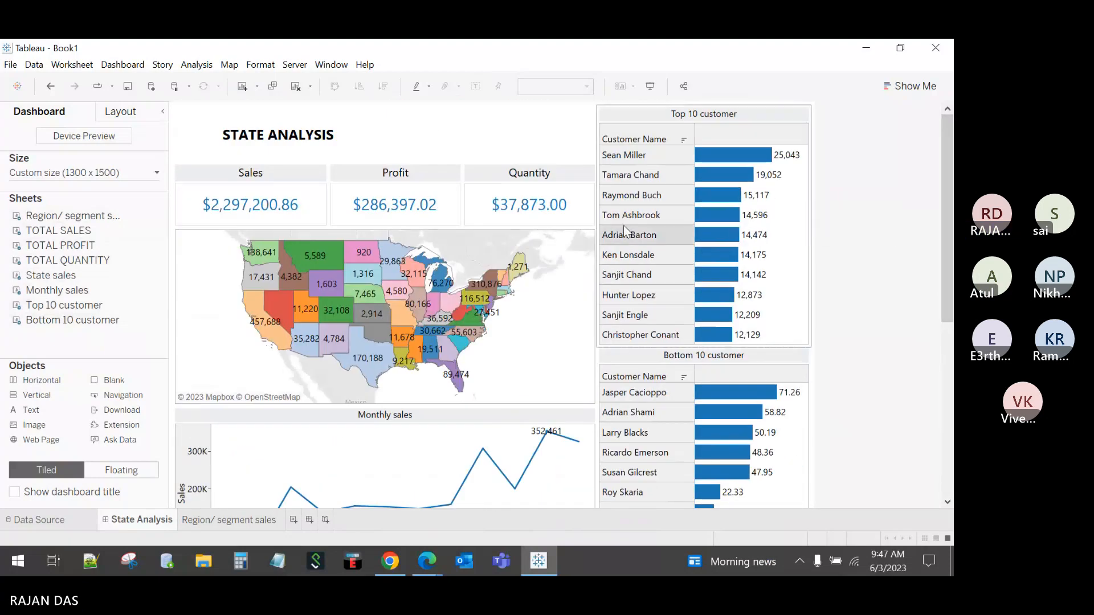
{"action": "left_click_drag", "start_coordinate": [597, 238], "coordinate": [617, 238]}
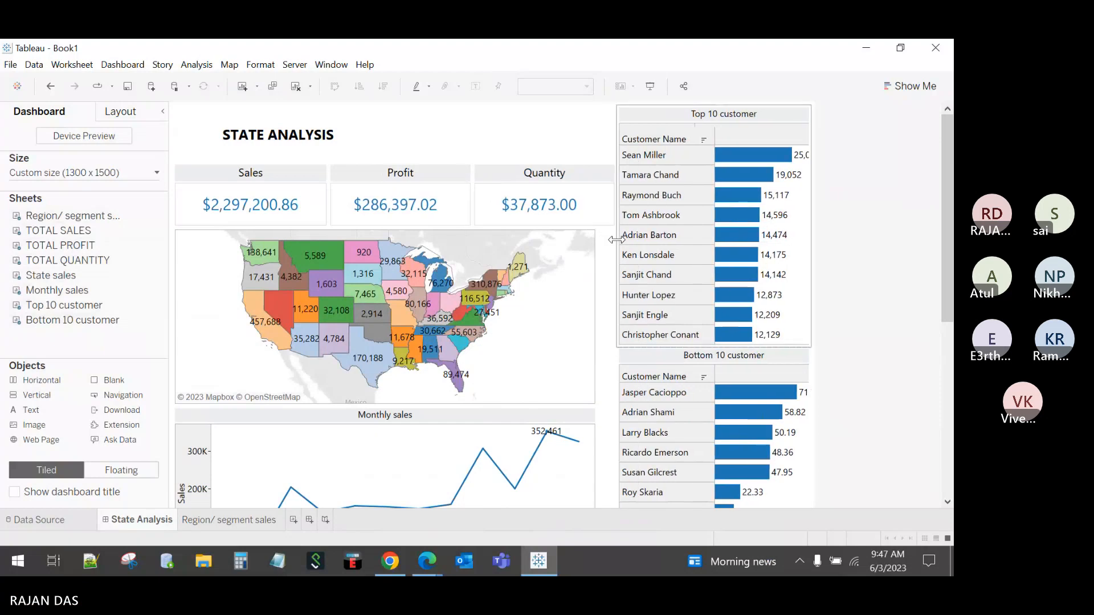
{"action": "left_click_drag", "start_coordinate": [715, 238], "coordinate": [696, 237]}
{"action": "scroll", "coordinate": [932, 250], "scroll_direction": "down", "scroll_amount": 3}
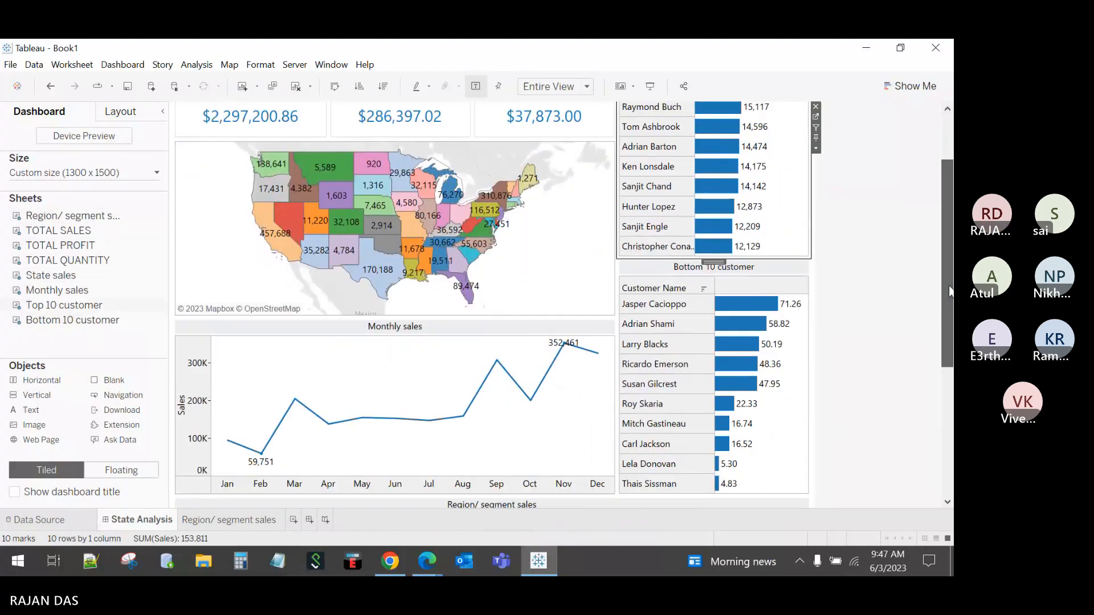
{"action": "left_click", "coordinate": [722, 353]}
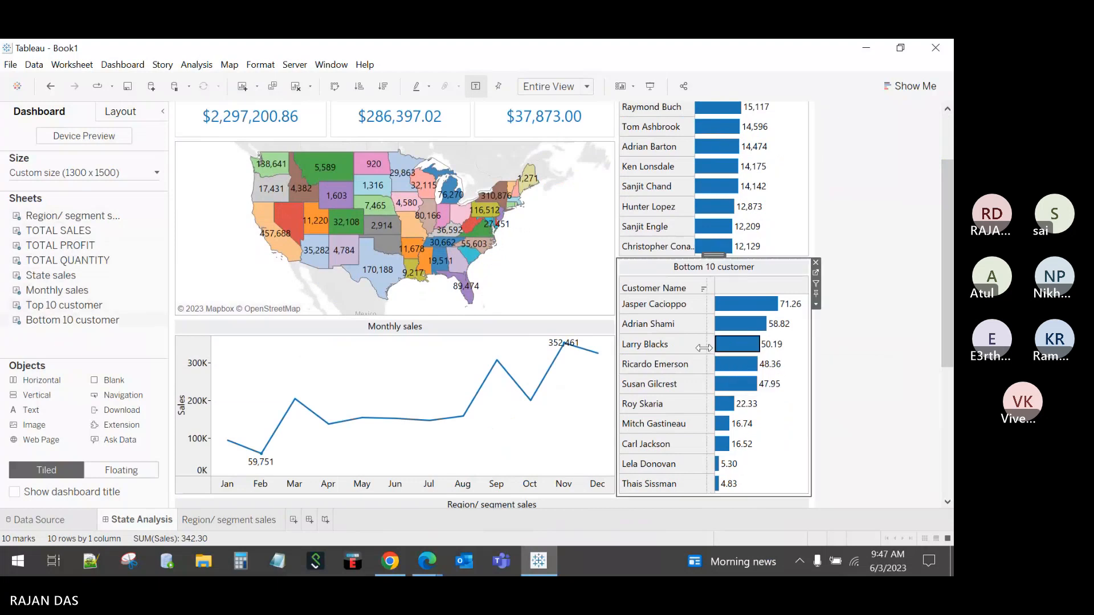
{"action": "left_click_drag", "start_coordinate": [715, 348], "coordinate": [699, 348]}
{"action": "left_click_drag", "start_coordinate": [952, 323], "coordinate": [926, 224]}
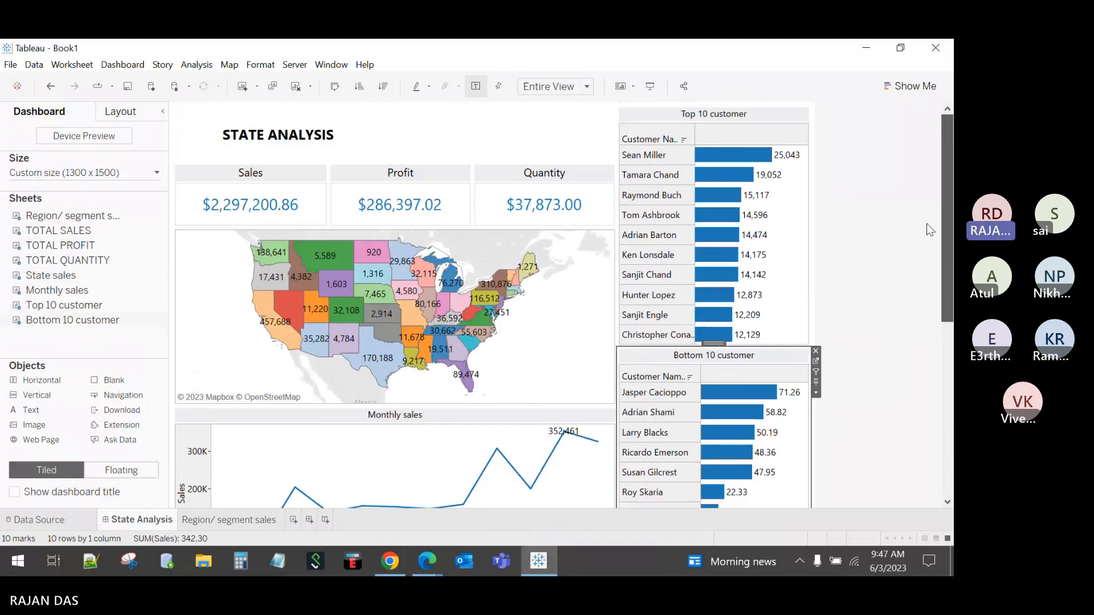
Step: Shrink the blank object beside STATE ANALYSIS so content moves up, then enter Presentation Mode
{"action": "left_click", "coordinate": [525, 142]}
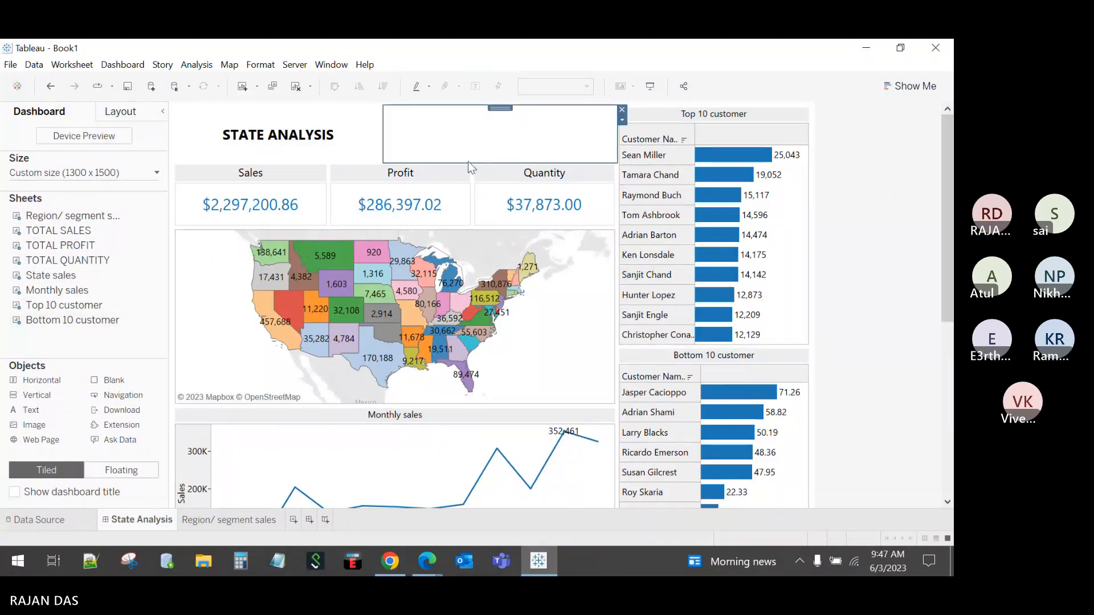
{"action": "left_click_drag", "start_coordinate": [365, 165], "coordinate": [364, 133]}
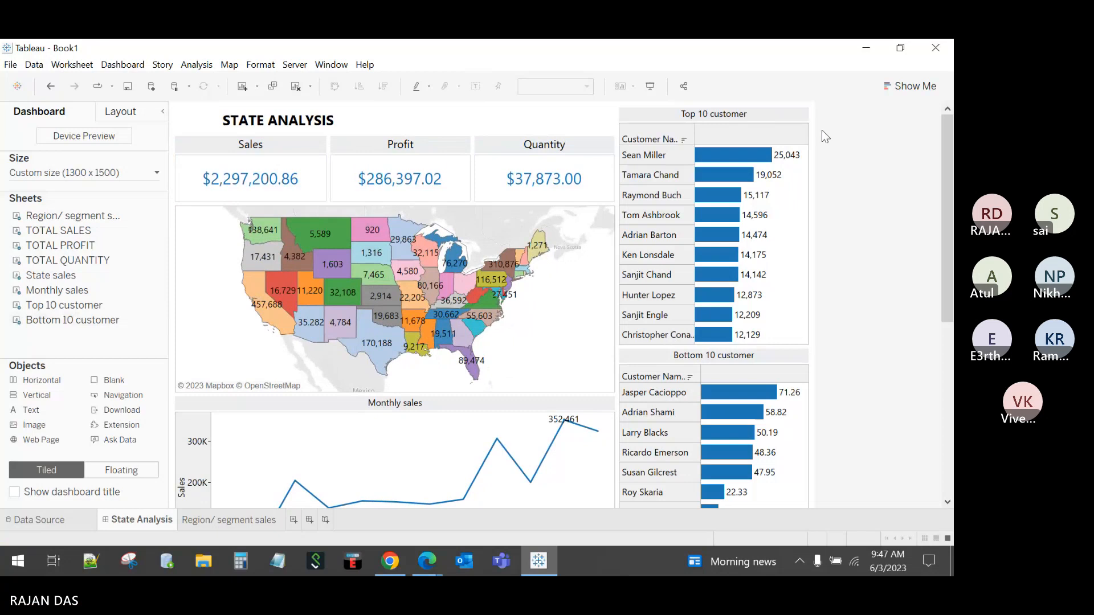
{"action": "left_click", "coordinate": [572, 121]}
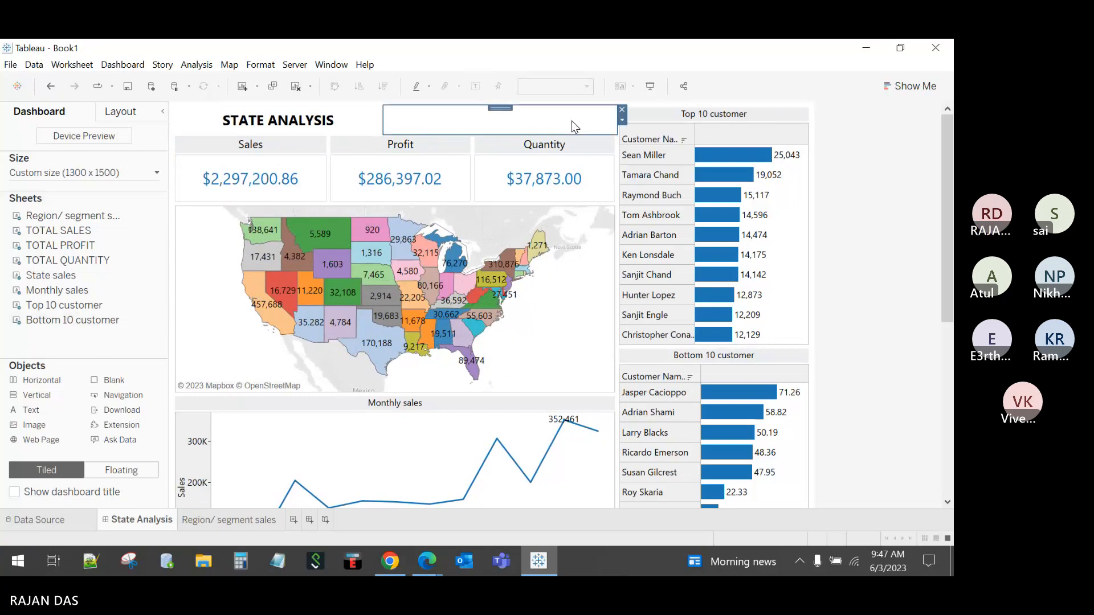
{"action": "left_click", "coordinate": [690, 112]}
{"action": "left_click", "coordinate": [867, 183]}
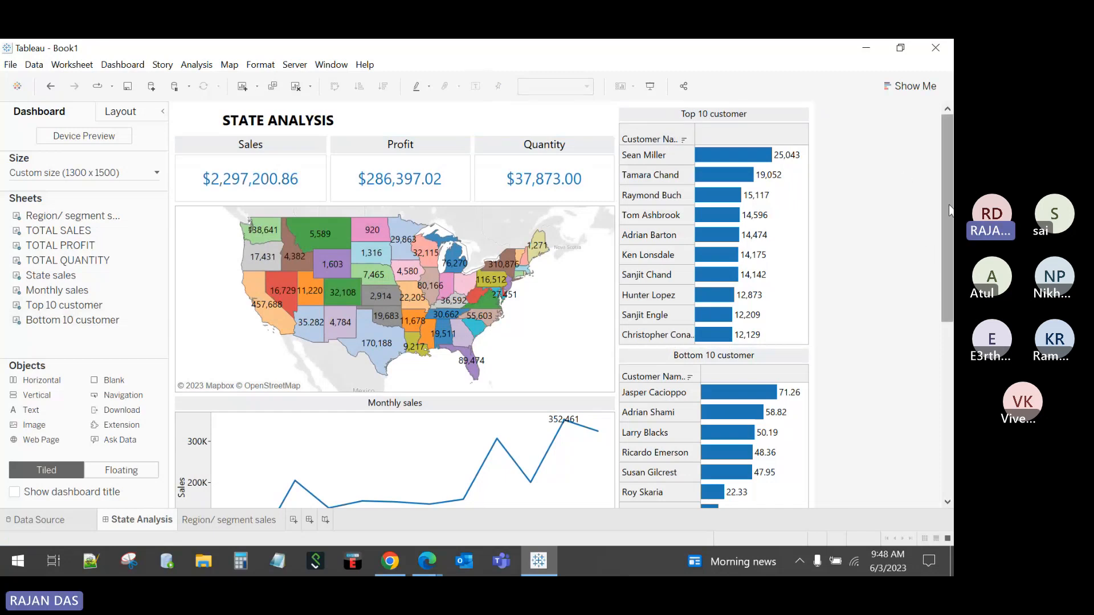
{"action": "left_click", "coordinate": [649, 88]}
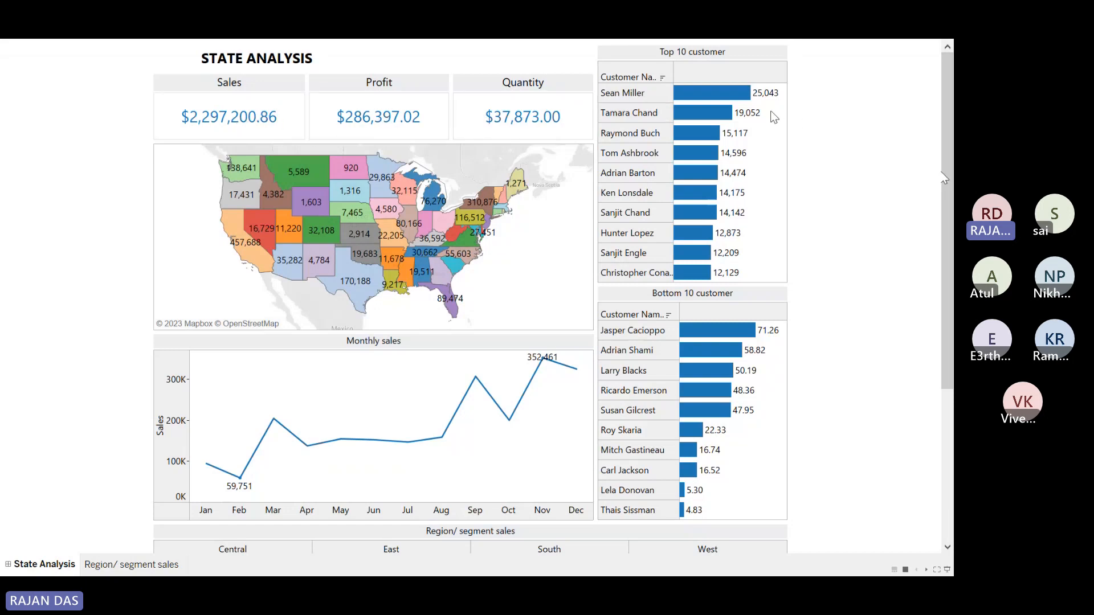
Step: Widen the Top 10 Customer Name column, scroll to check the dashboard, then exit presentation
{"action": "left_click_drag", "start_coordinate": [671, 106], "coordinate": [679, 107]}
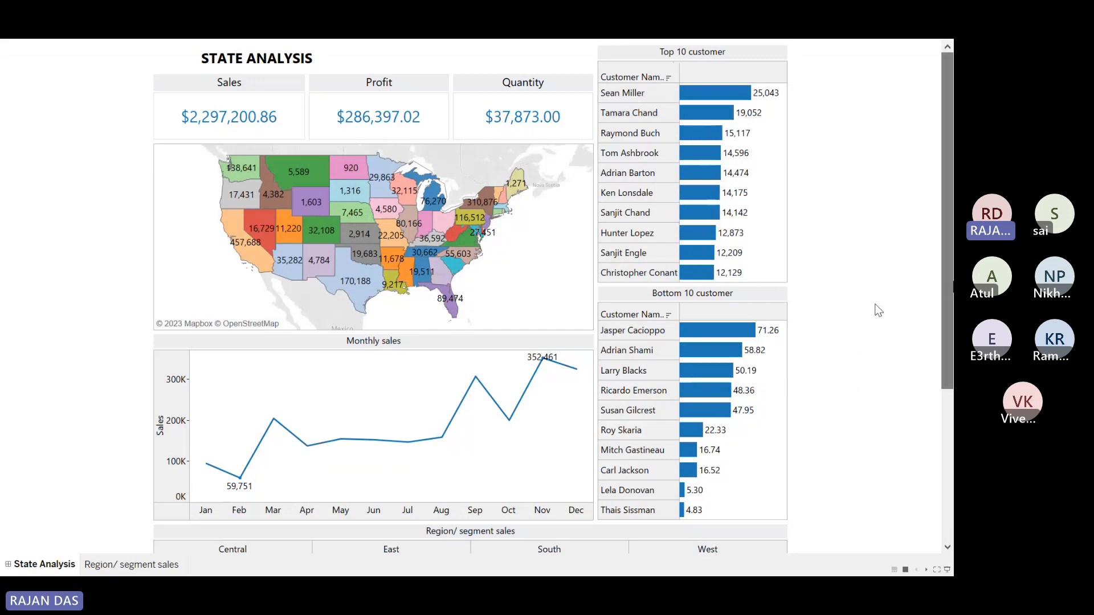
{"action": "scroll", "coordinate": [876, 308], "scroll_direction": "down", "scroll_amount": 5}
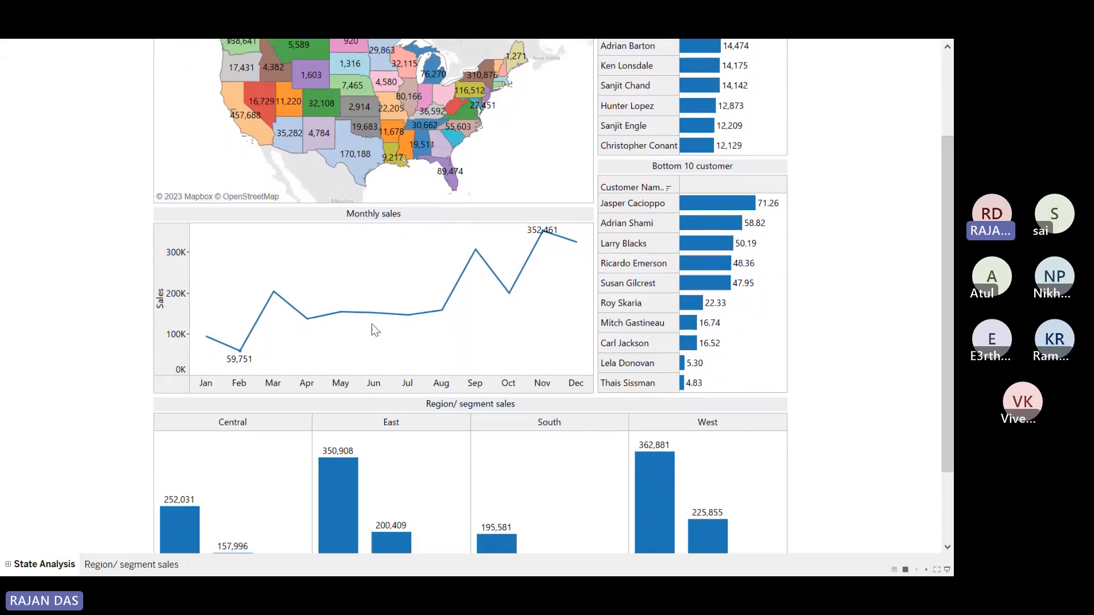
{"action": "scroll", "coordinate": [496, 399], "scroll_direction": "down", "scroll_amount": 4}
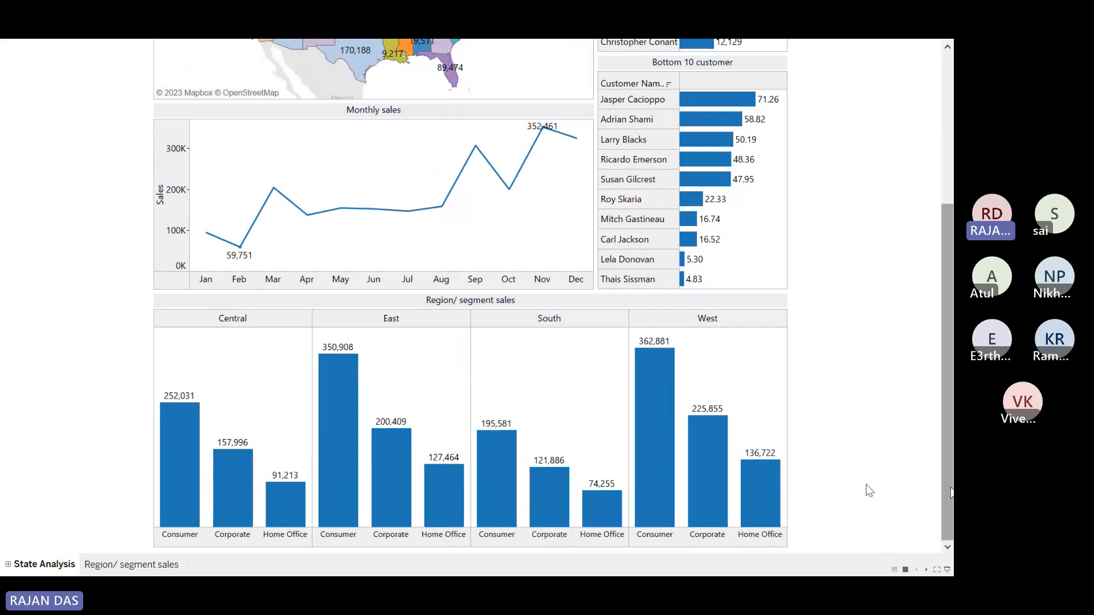
{"action": "scroll", "coordinate": [937, 274], "scroll_direction": "up", "scroll_amount": 5}
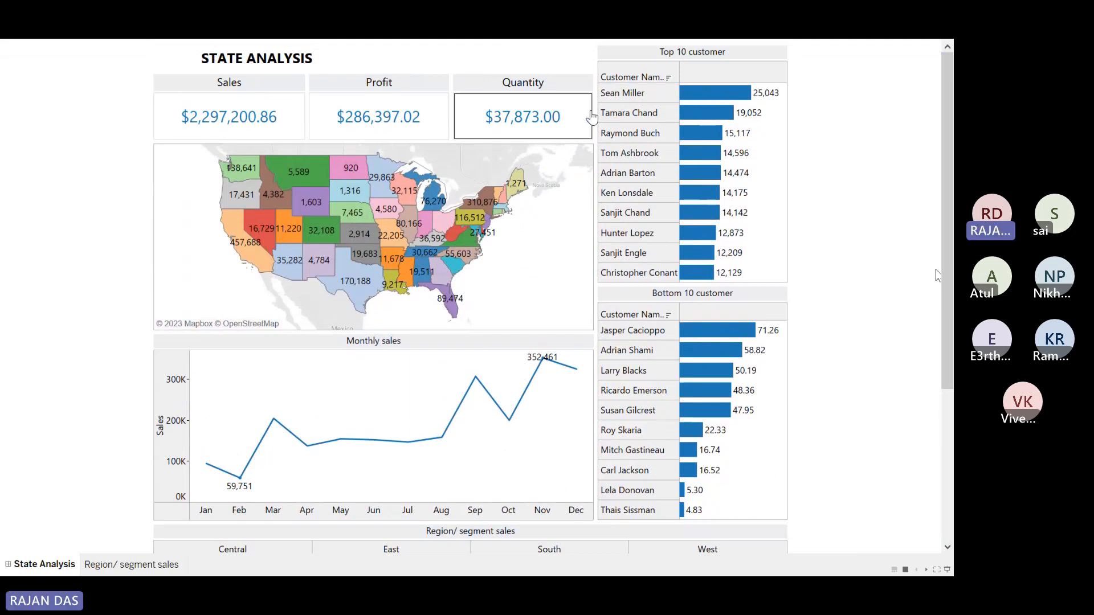
{"action": "key", "text": "Escape"}
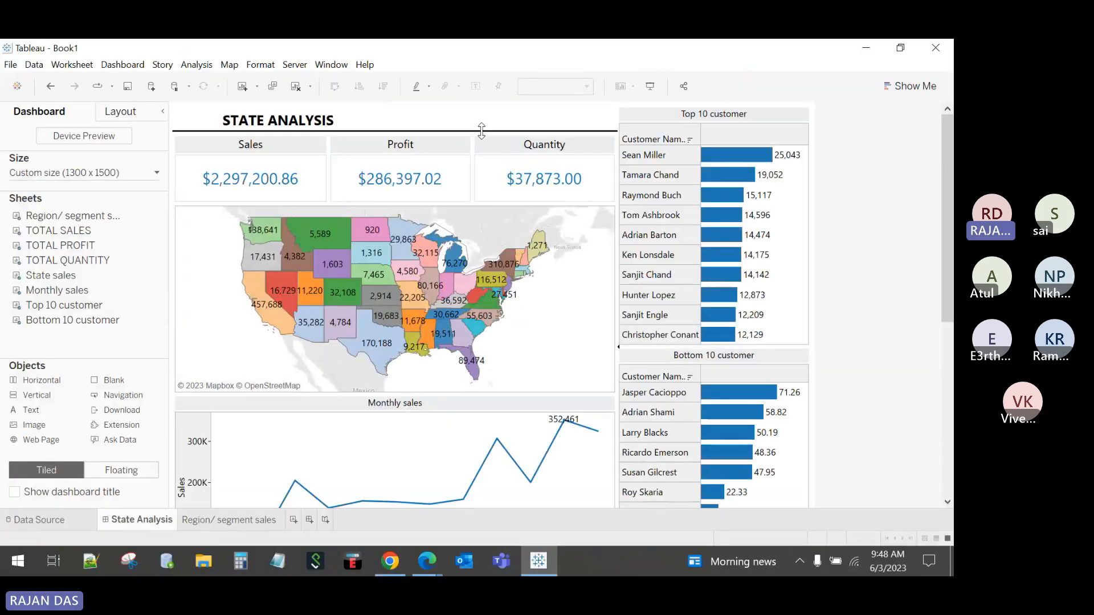
Step: Shorten the KPI row so the map grows, and set Top 10 Customer Name labels to 8 pt
{"action": "left_click", "coordinate": [472, 230]}
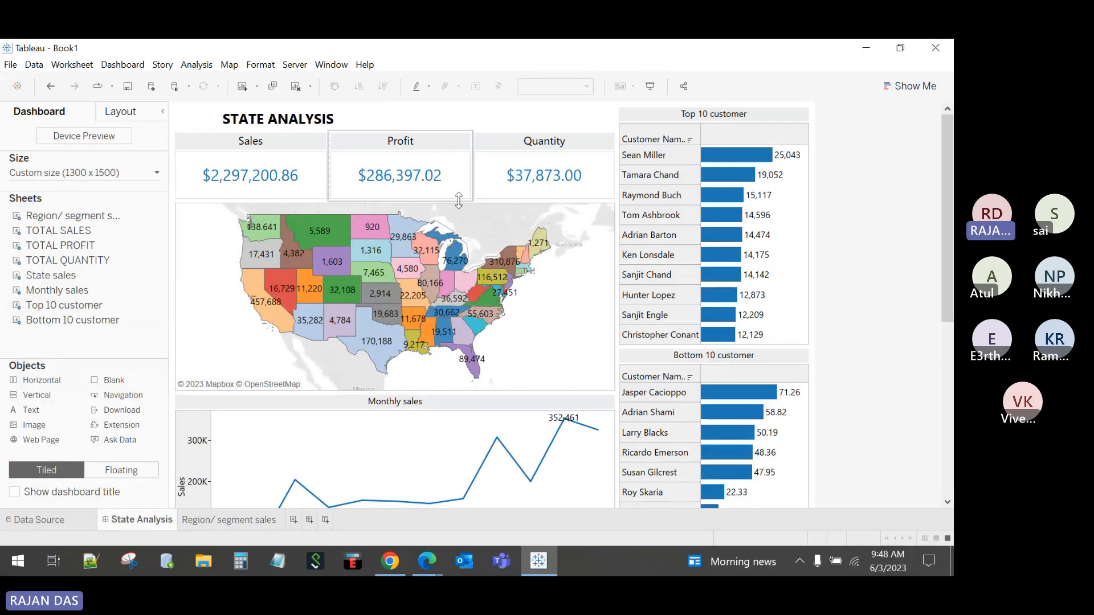
{"action": "left_click_drag", "start_coordinate": [458, 200], "coordinate": [457, 175]}
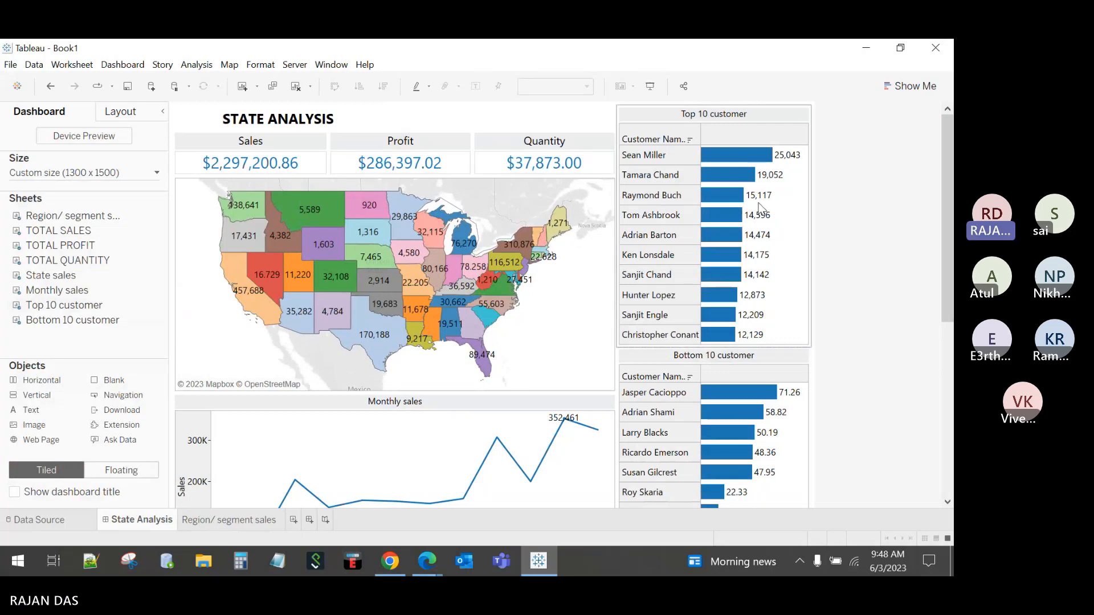
{"action": "left_click", "coordinate": [782, 116]}
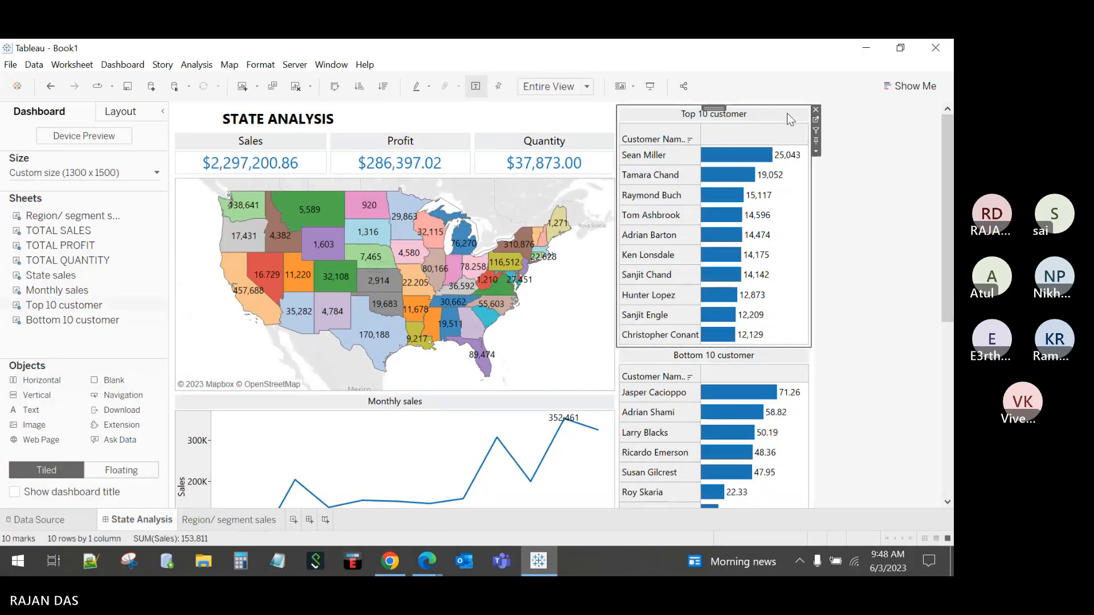
{"action": "left_click", "coordinate": [816, 120]}
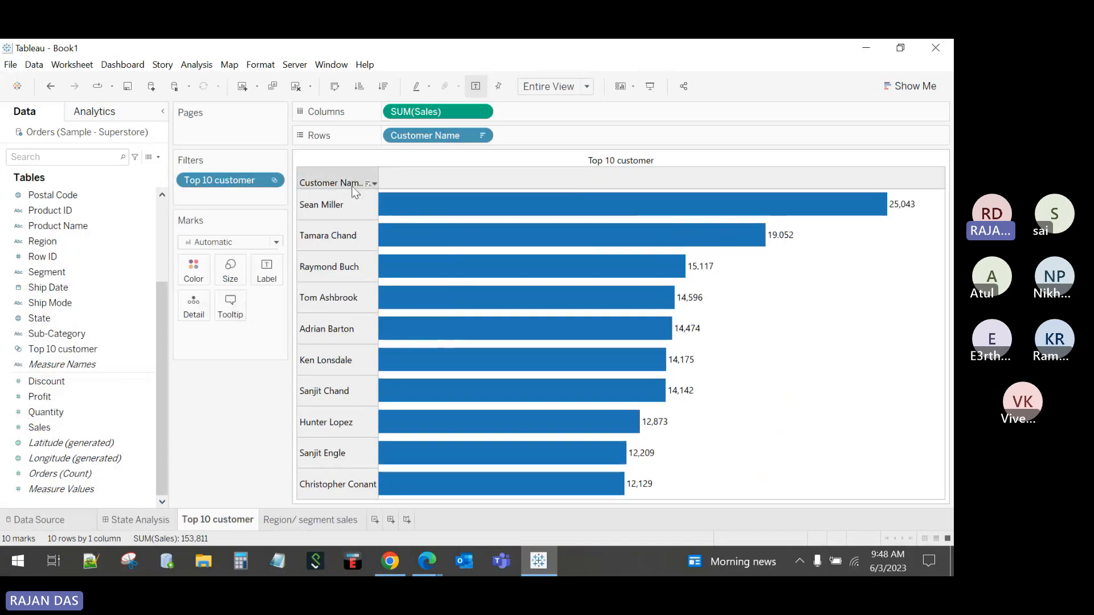
{"action": "right_click", "coordinate": [343, 181]}
{"action": "left_click", "coordinate": [379, 283]}
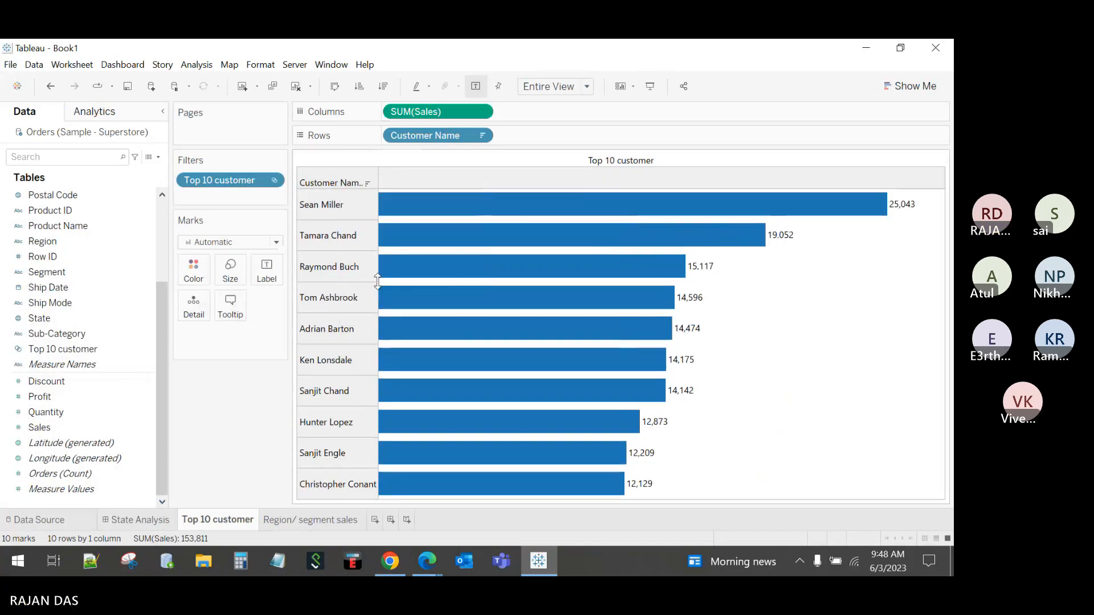
{"action": "left_click", "coordinate": [137, 176]}
{"action": "left_click", "coordinate": [105, 214]}
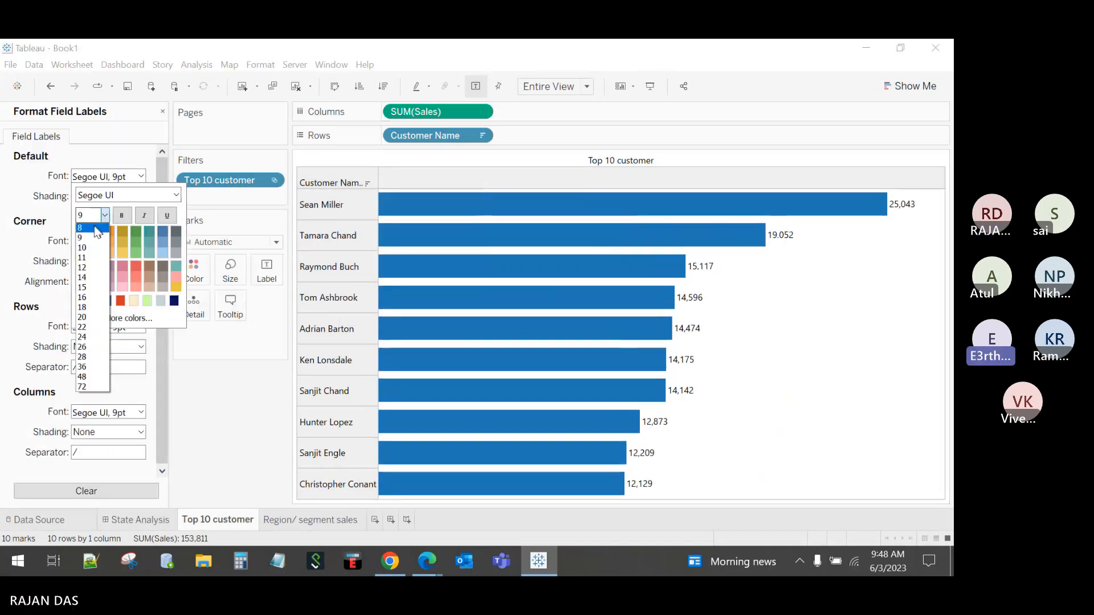
{"action": "left_click", "coordinate": [86, 223]}
{"action": "left_click", "coordinate": [269, 433]}
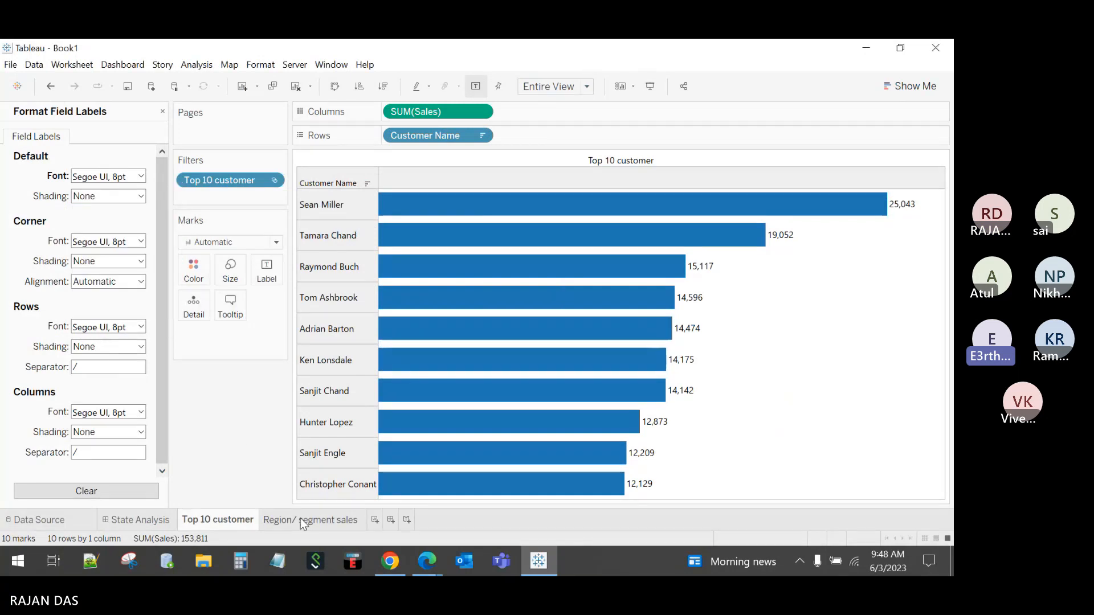
{"action": "left_click", "coordinate": [300, 518]}
{"action": "left_click", "coordinate": [137, 520]}
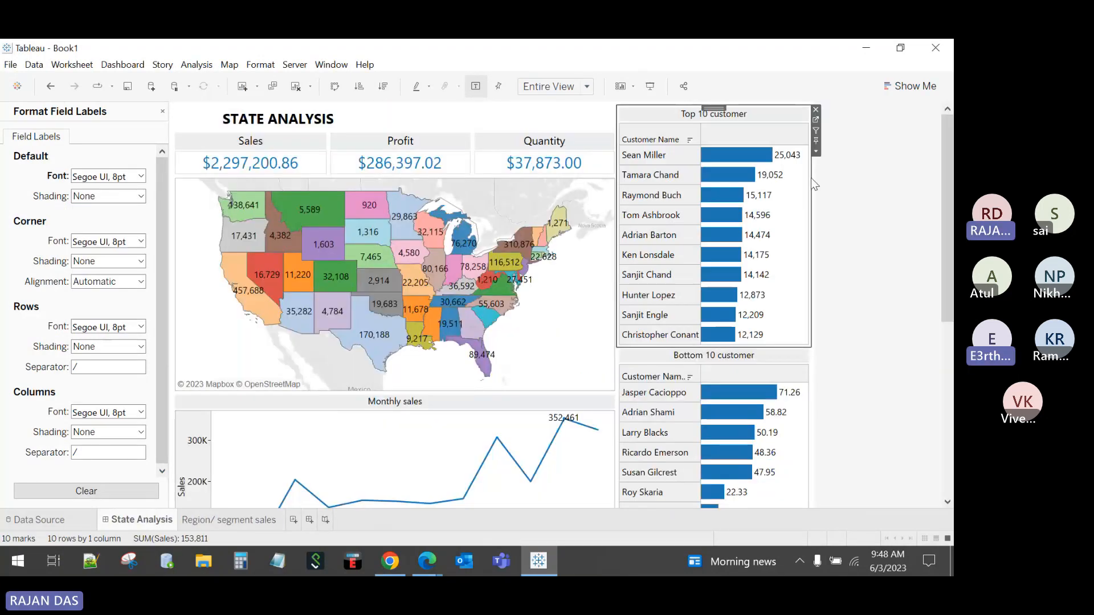
Step: Set the Bottom 10 customer field labels to 8 pt and return to State Analysis
{"action": "left_click", "coordinate": [789, 354]}
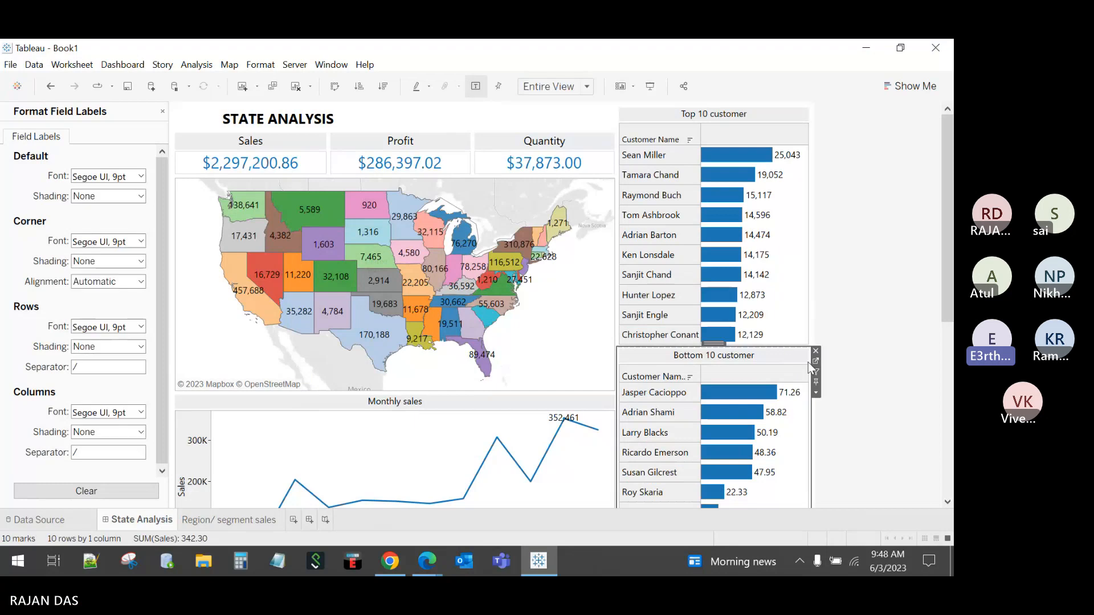
{"action": "left_click", "coordinate": [816, 361]}
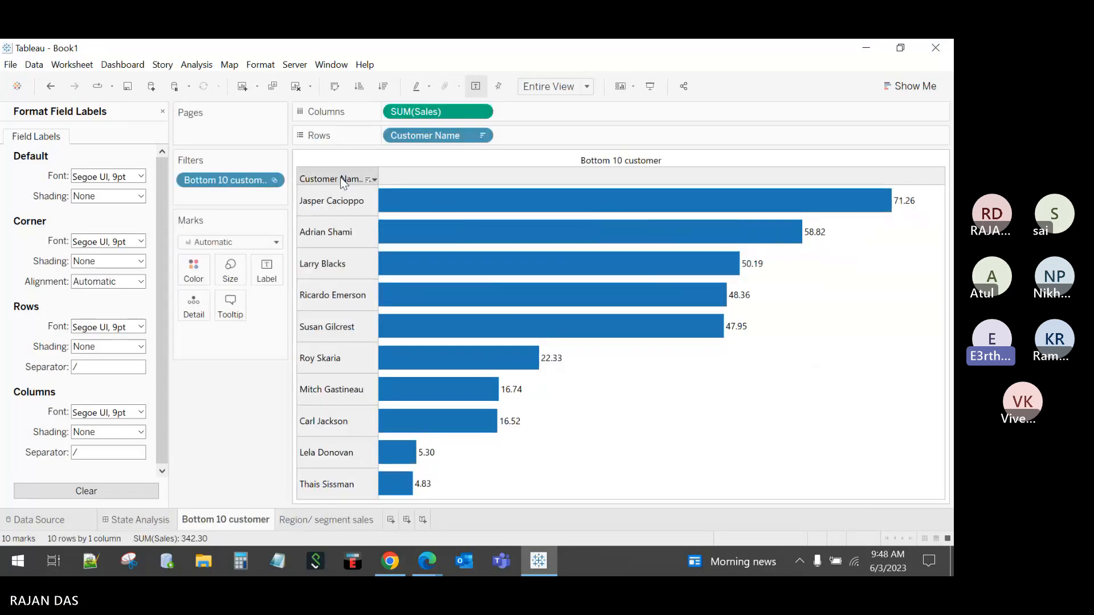
{"action": "right_click", "coordinate": [341, 179]}
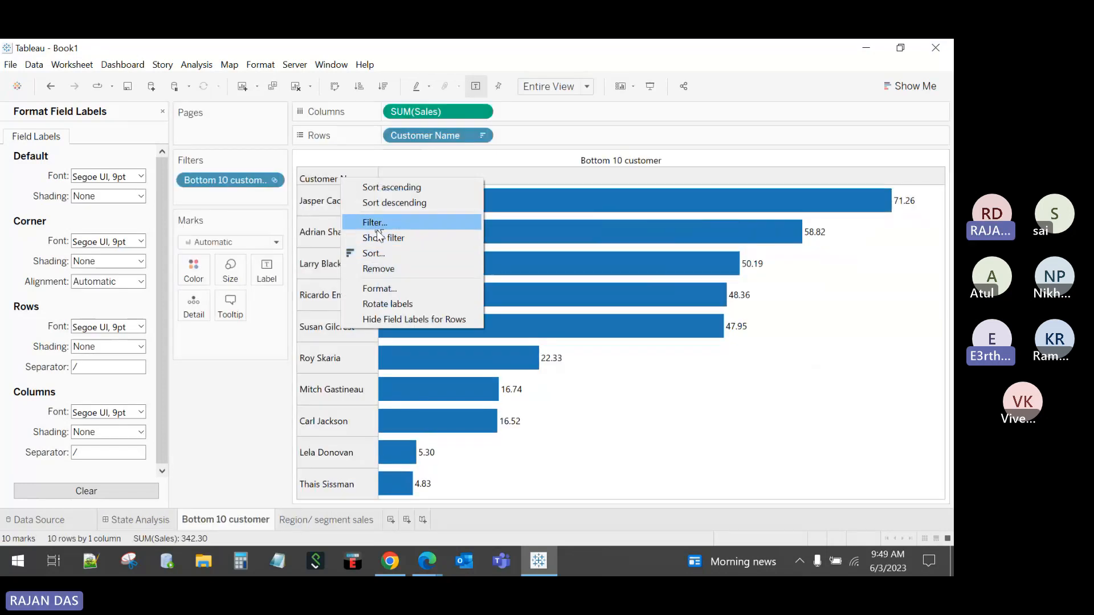
{"action": "left_click", "coordinate": [390, 291]}
{"action": "left_click", "coordinate": [137, 176]}
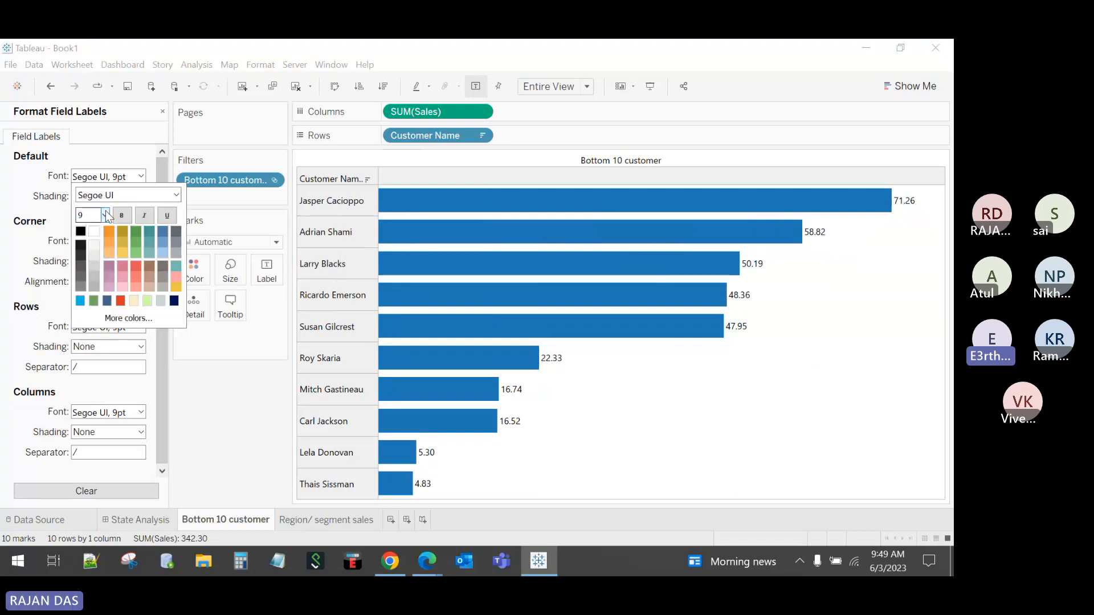
{"action": "left_click", "coordinate": [106, 215]}
{"action": "left_click", "coordinate": [101, 228]}
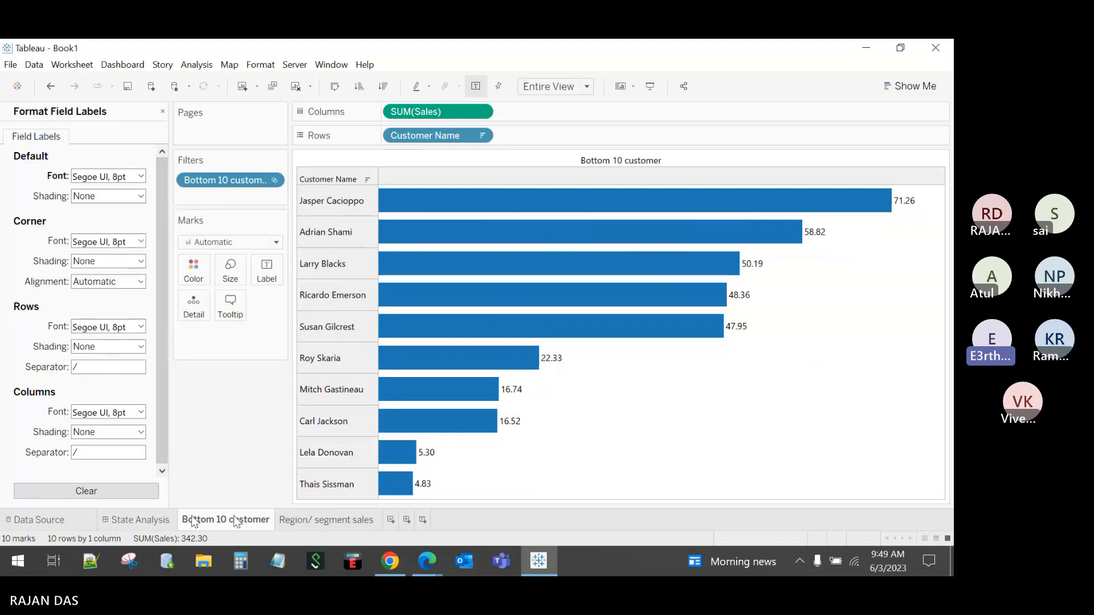
{"action": "left_click", "coordinate": [149, 520]}
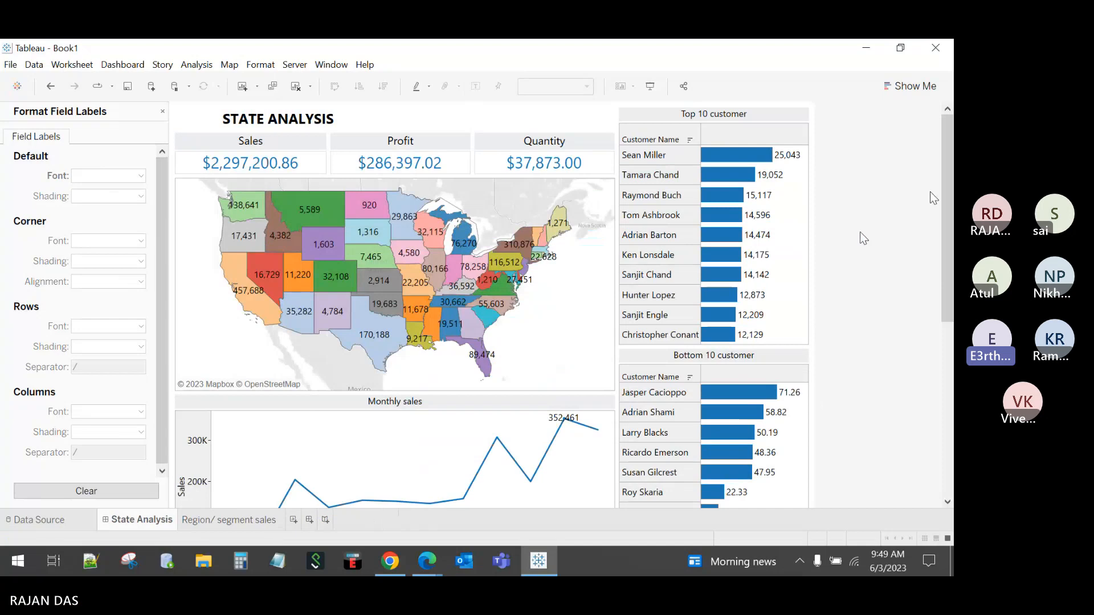
Step: Close the Format Field Labels pane and scroll through State Analysis in Presentation Mode
{"action": "left_click", "coordinate": [162, 112]}
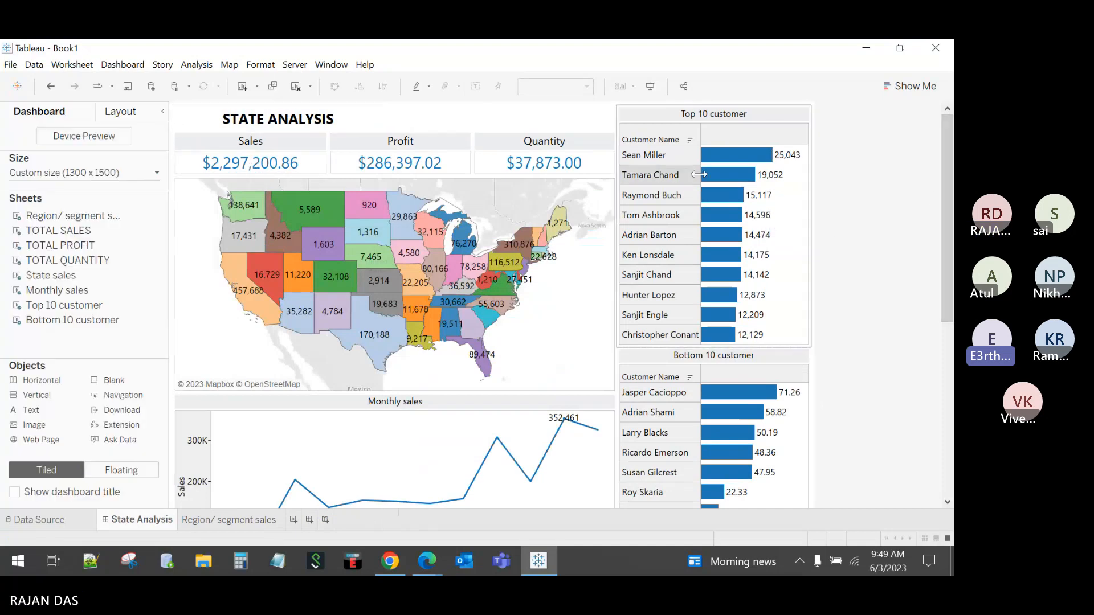
{"action": "left_click", "coordinate": [650, 88]}
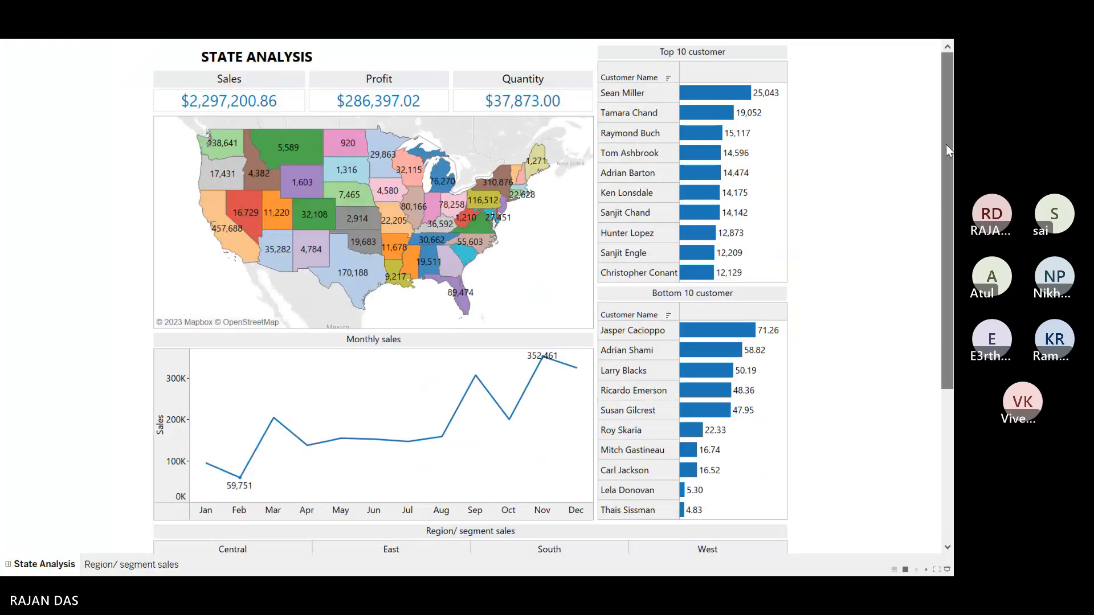
{"action": "scroll", "coordinate": [947, 151], "scroll_direction": "down", "scroll_amount": 5}
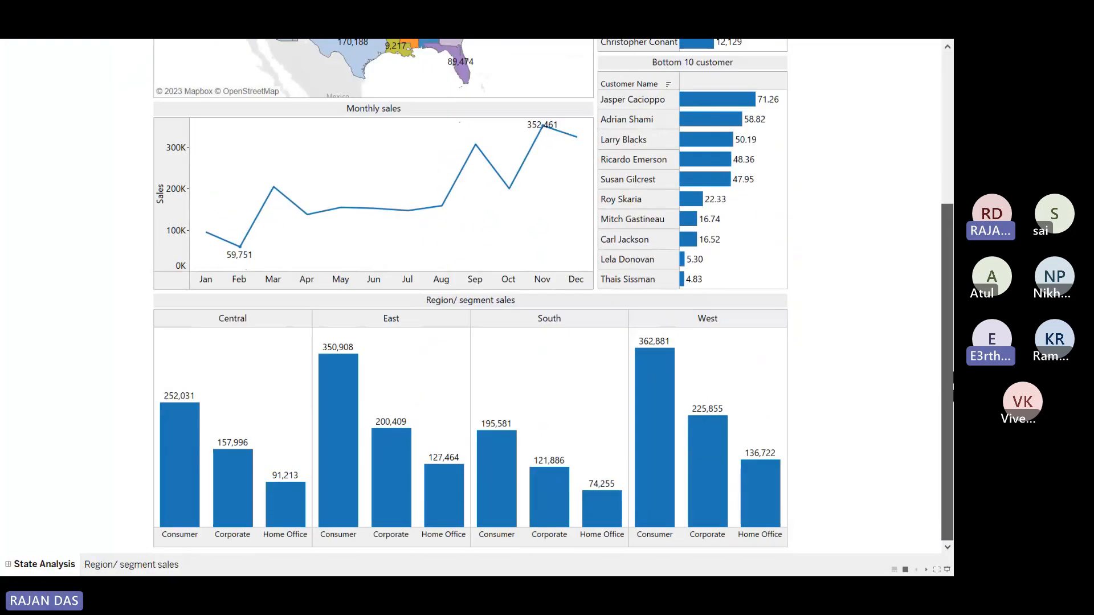
{"action": "scroll", "coordinate": [940, 228], "scroll_direction": "up", "scroll_amount": 5}
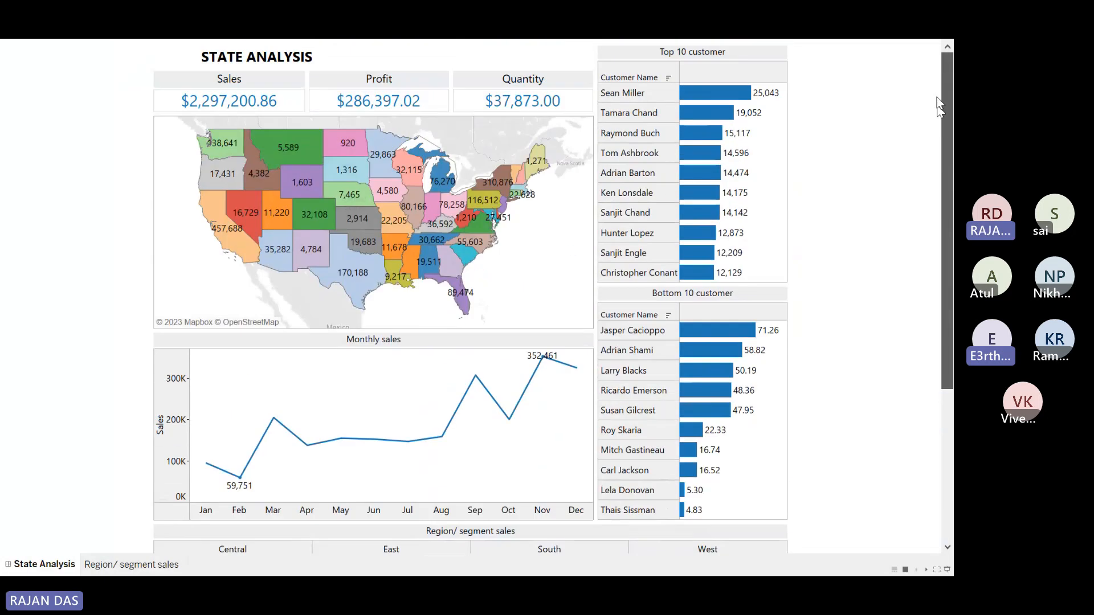
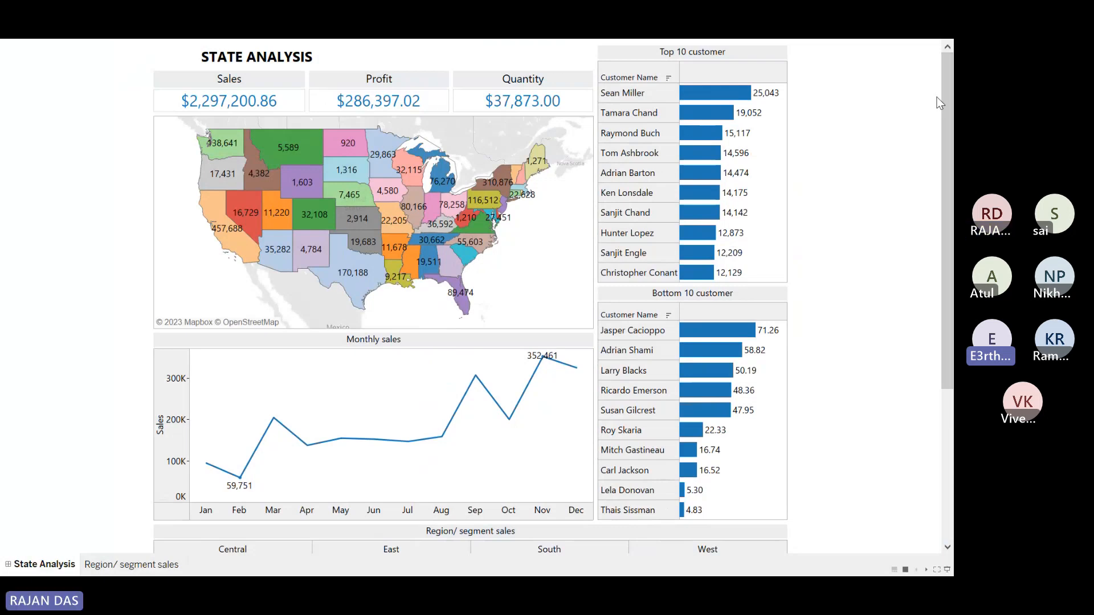
Step: Leave Presentation Mode and hide all the worksheet tabs
{"action": "scroll", "coordinate": [946, 95], "scroll_direction": "down", "scroll_amount": 3}
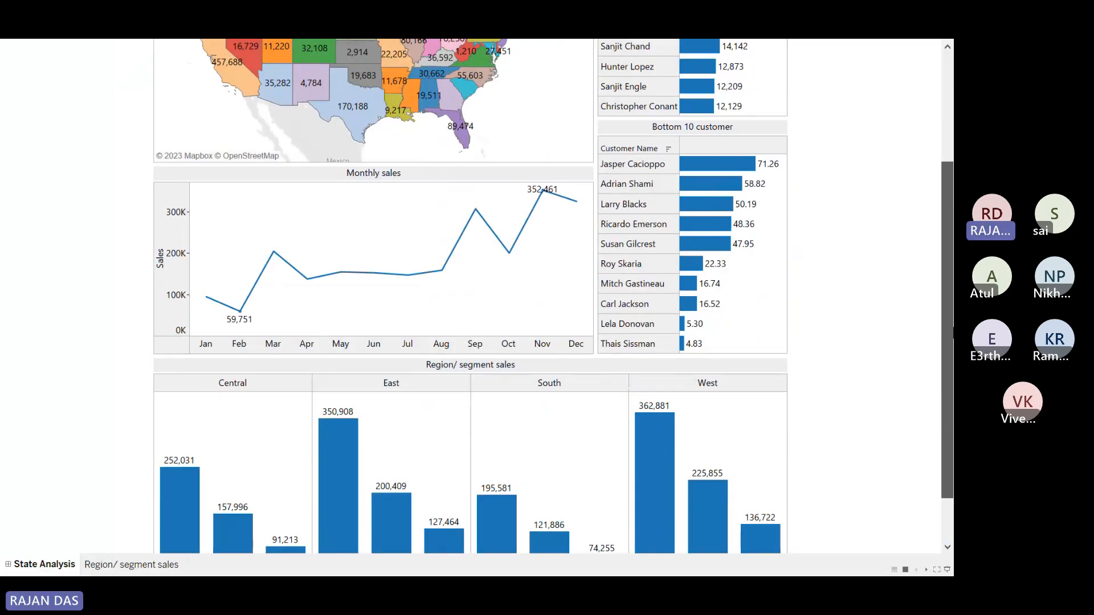
{"action": "scroll", "coordinate": [923, 142], "scroll_direction": "up", "scroll_amount": 3}
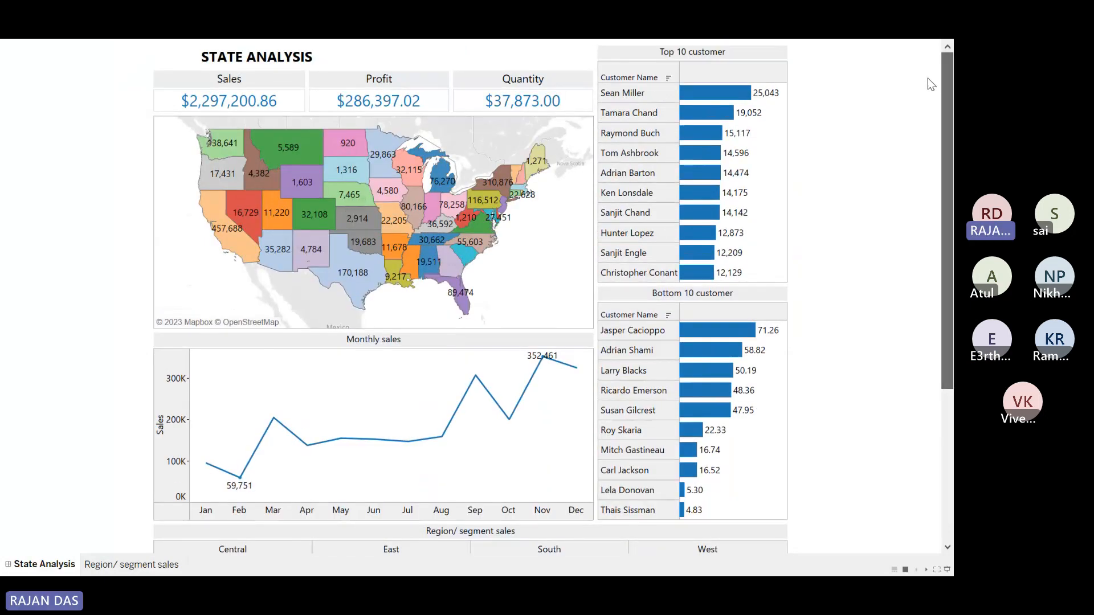
{"action": "scroll", "coordinate": [934, 74], "scroll_direction": "down", "scroll_amount": 4}
{"action": "scroll", "coordinate": [935, 74], "scroll_direction": "up", "scroll_amount": 4}
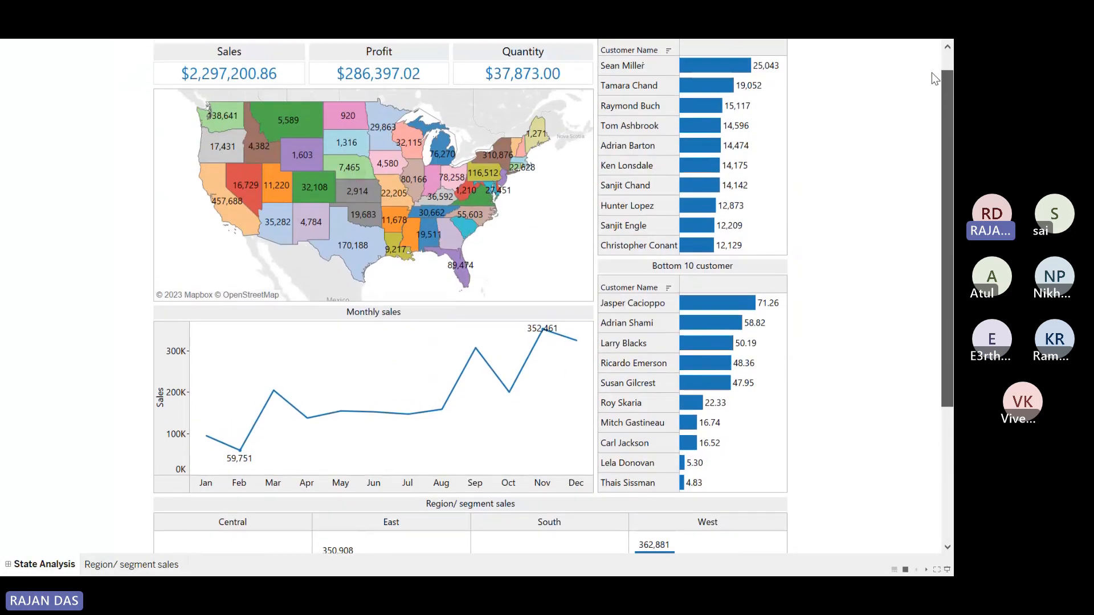
{"action": "scroll", "coordinate": [934, 62], "scroll_direction": "up", "scroll_amount": 1}
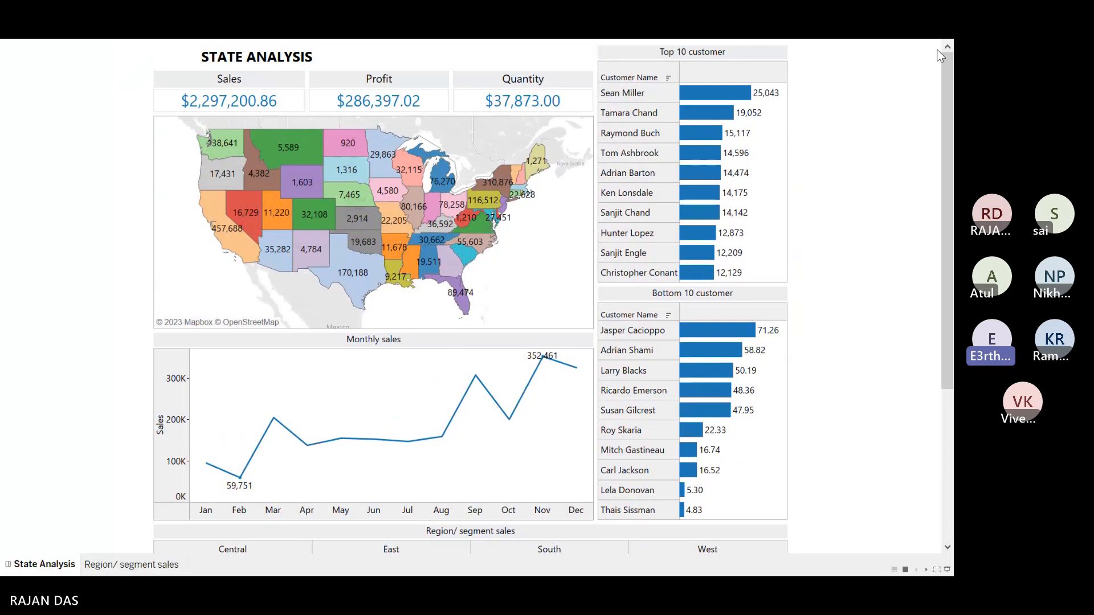
{"action": "key", "text": "Escape"}
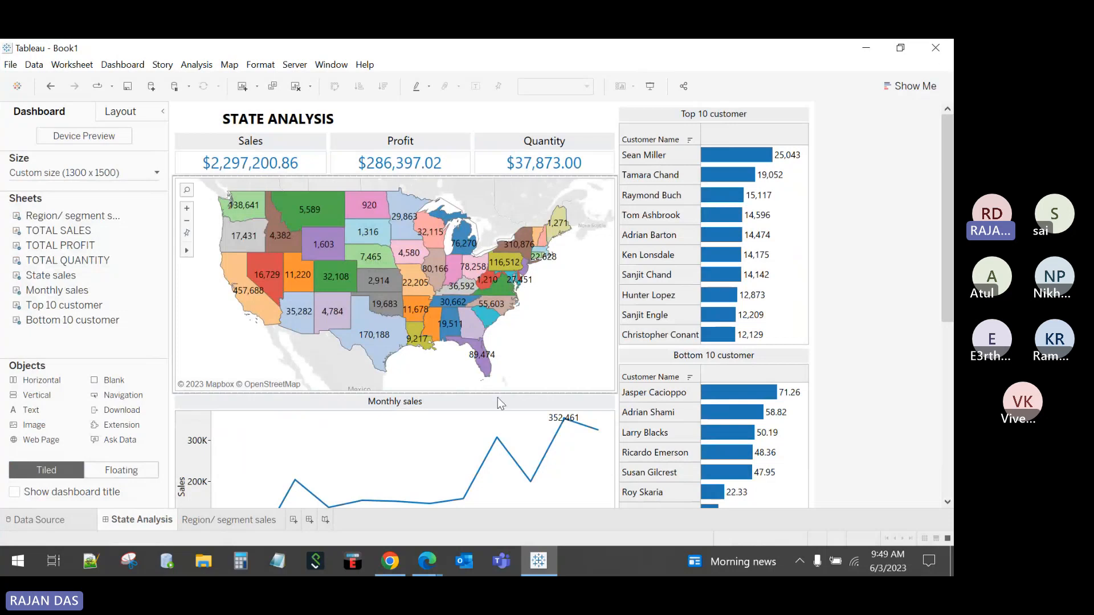
{"action": "right_click", "coordinate": [154, 524]}
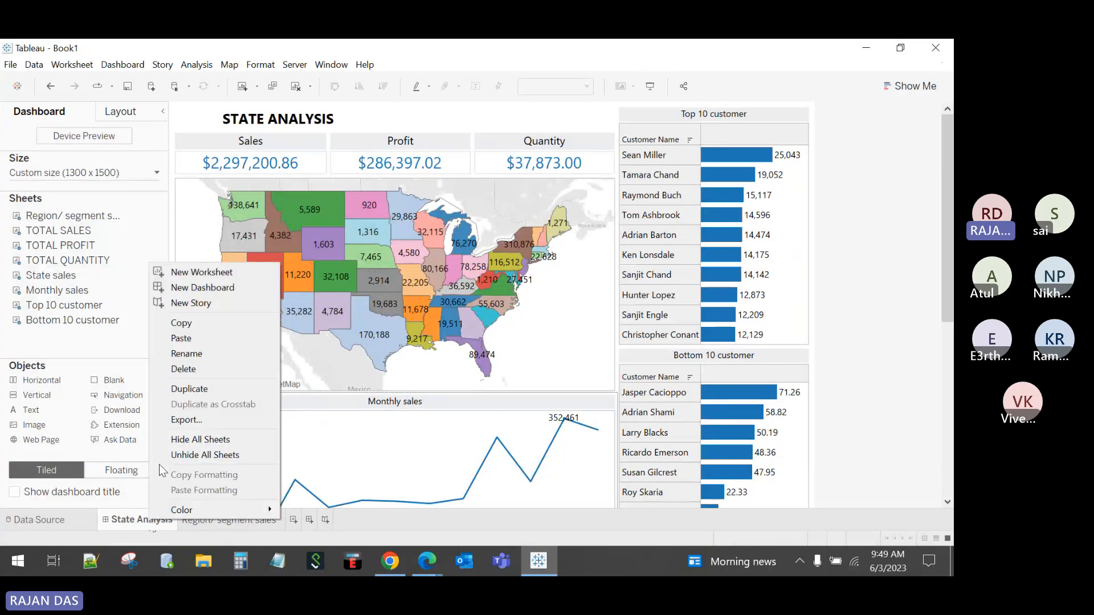
{"action": "left_click", "coordinate": [182, 442]}
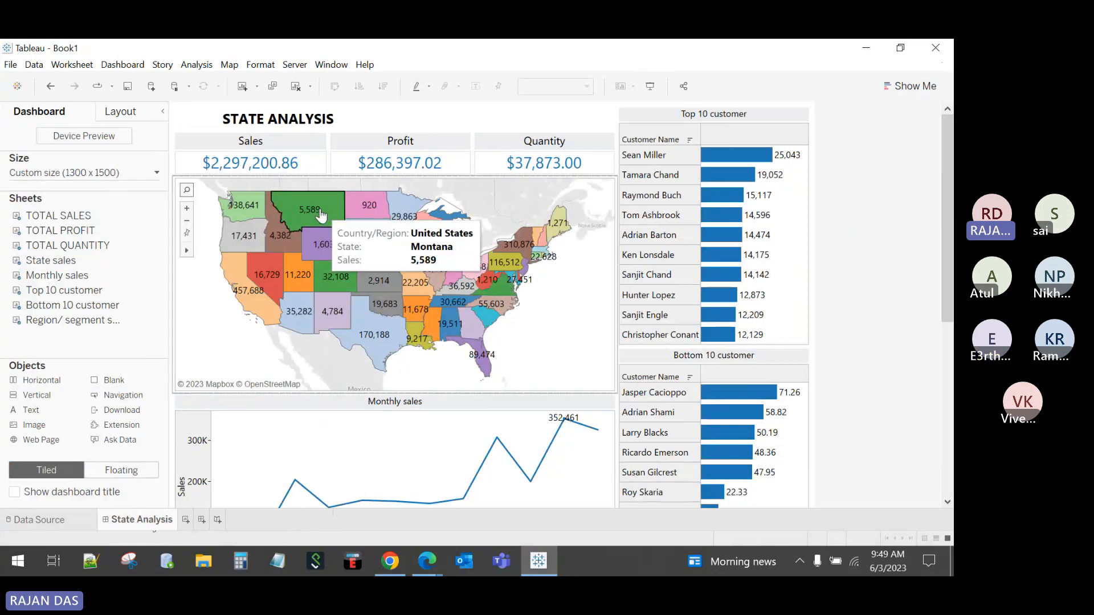
Step: Duplicate the State Analysis dashboard as State Analysis (2) and start editing its size
{"action": "right_click", "coordinate": [148, 519]}
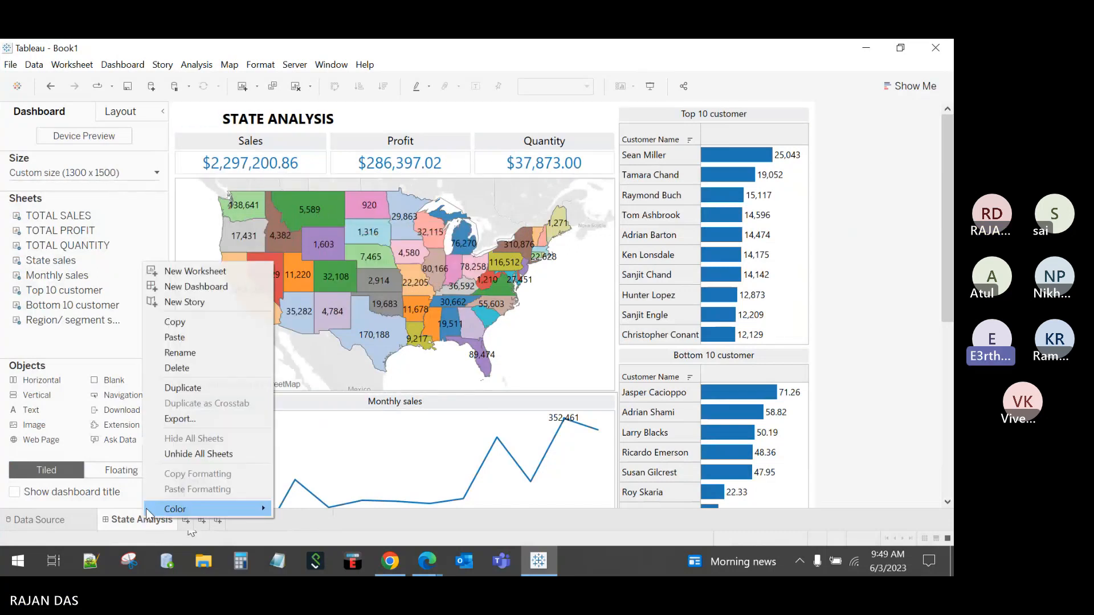
{"action": "left_click", "coordinate": [182, 389]}
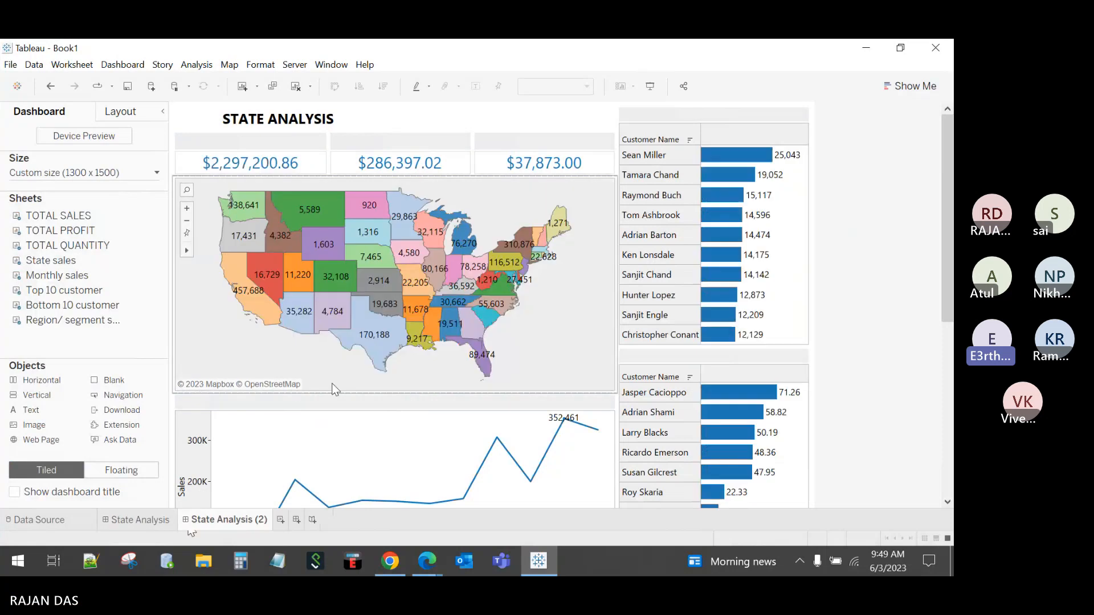
{"action": "left_click", "coordinate": [103, 174]}
{"action": "left_click", "coordinate": [109, 257]}
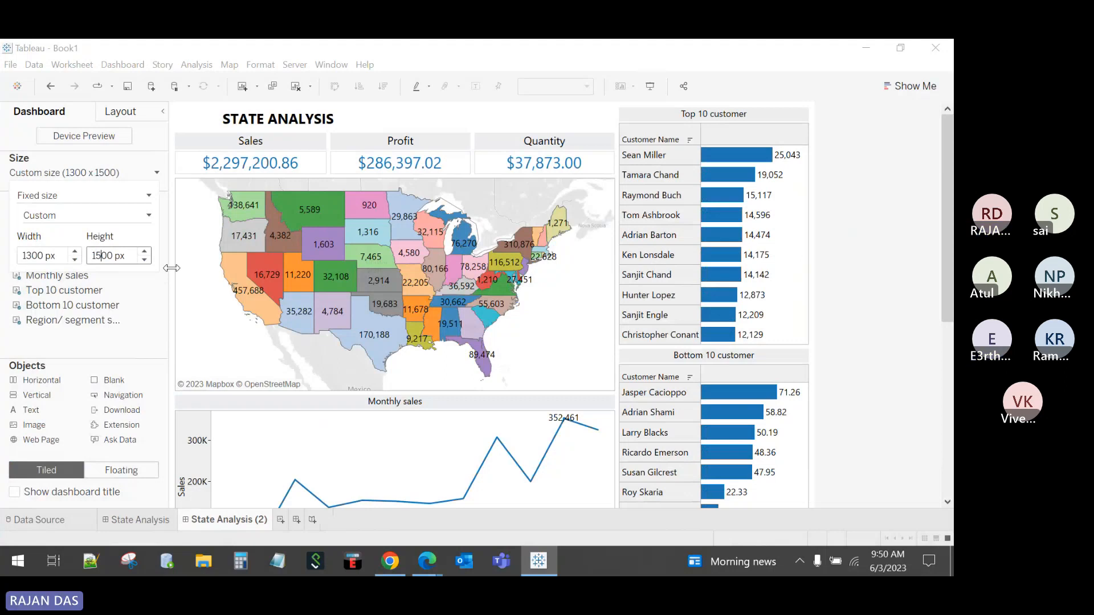
Step: Set the State Analysis (2) dashboard size to 1000 x 800 px
{"action": "key", "text": "BackSpace"}
{"action": "key", "text": "Delete"}
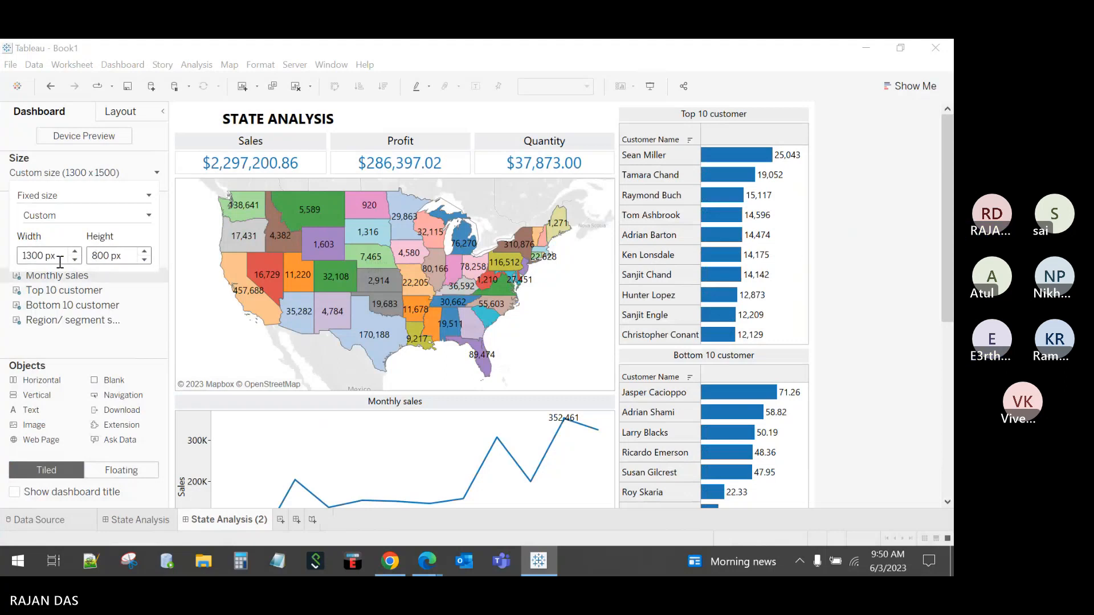
{"action": "left_click", "coordinate": [33, 256]}
{"action": "key", "text": "BackSpace"}
{"action": "type", "text": "0"}
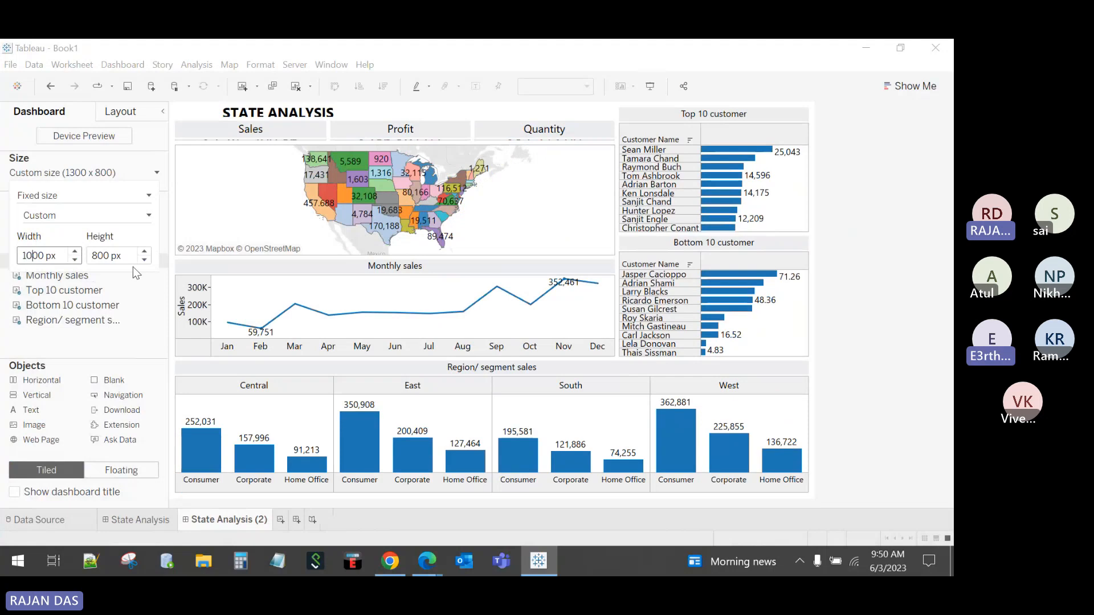
{"action": "left_click", "coordinate": [852, 290]}
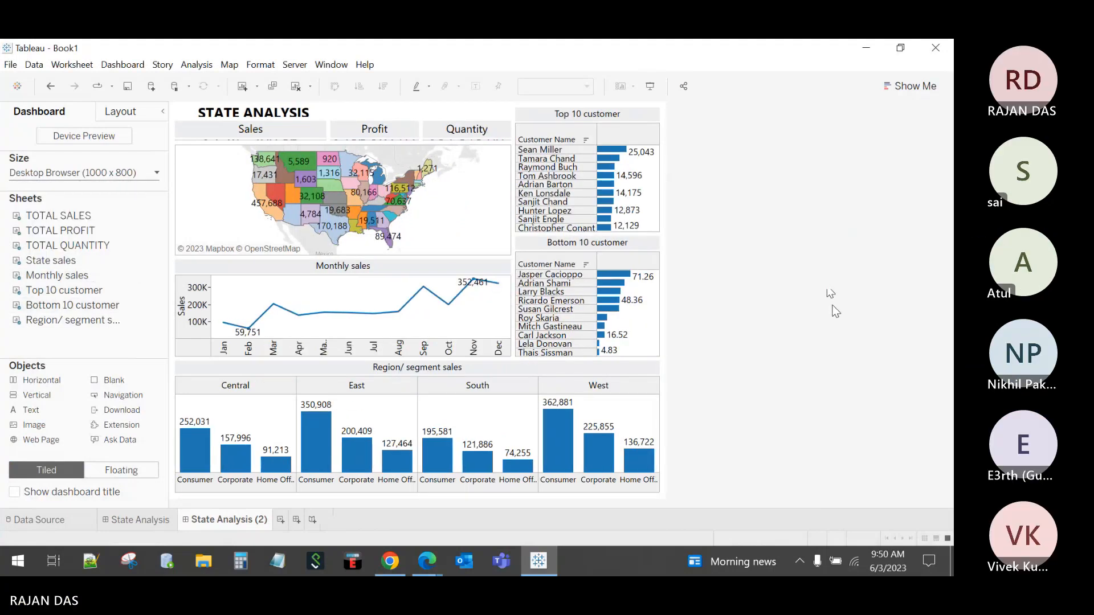
Step: Enlarge the KPI row and shorten the Region/Segment sales chart, checking the fit in Presentation Mode
{"action": "left_click_drag", "start_coordinate": [386, 142], "coordinate": [400, 163]}
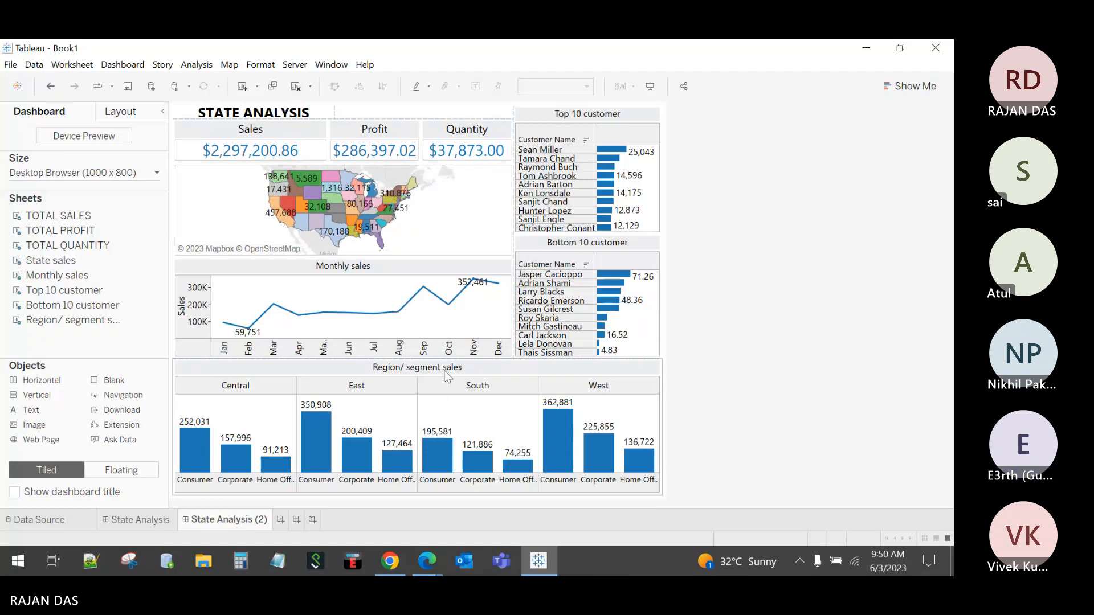
{"action": "left_click_drag", "start_coordinate": [439, 364], "coordinate": [440, 369]}
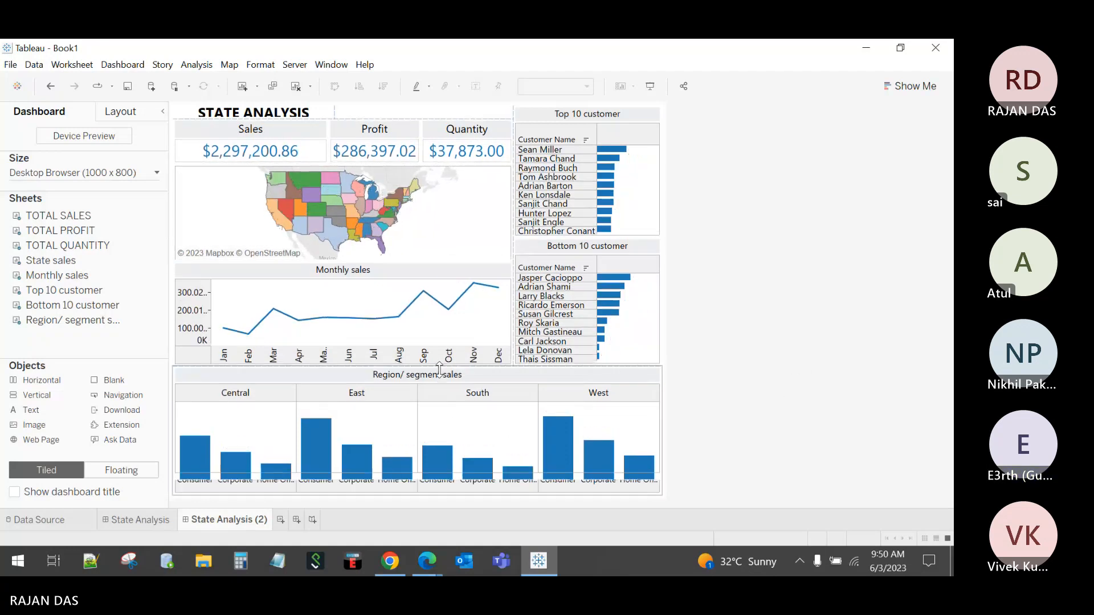
{"action": "mouse_move", "coordinate": [540, 423]}
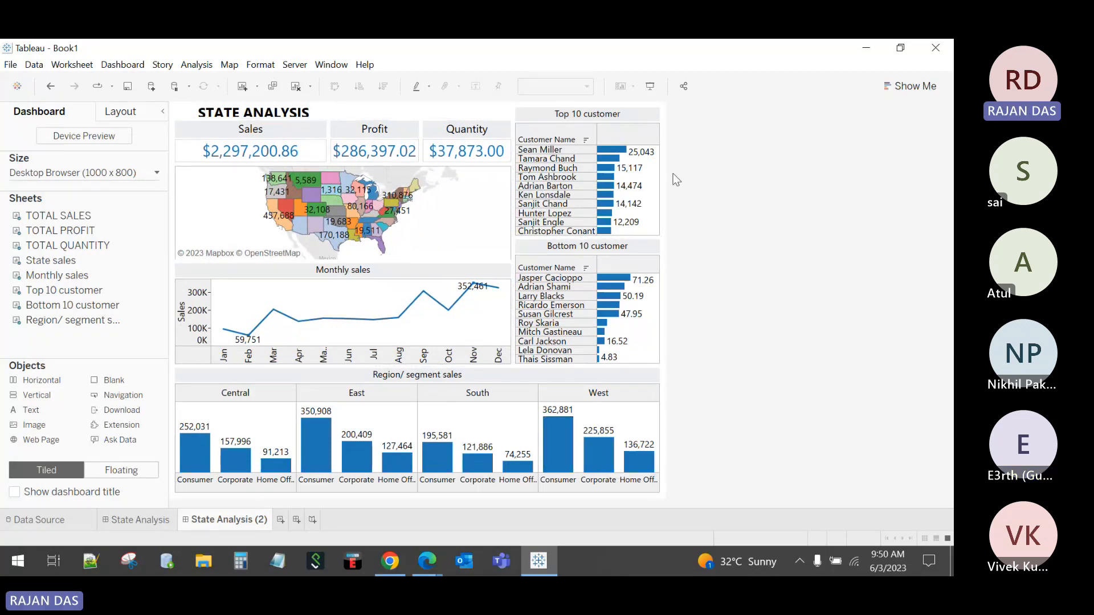
{"action": "left_click", "coordinate": [650, 88]}
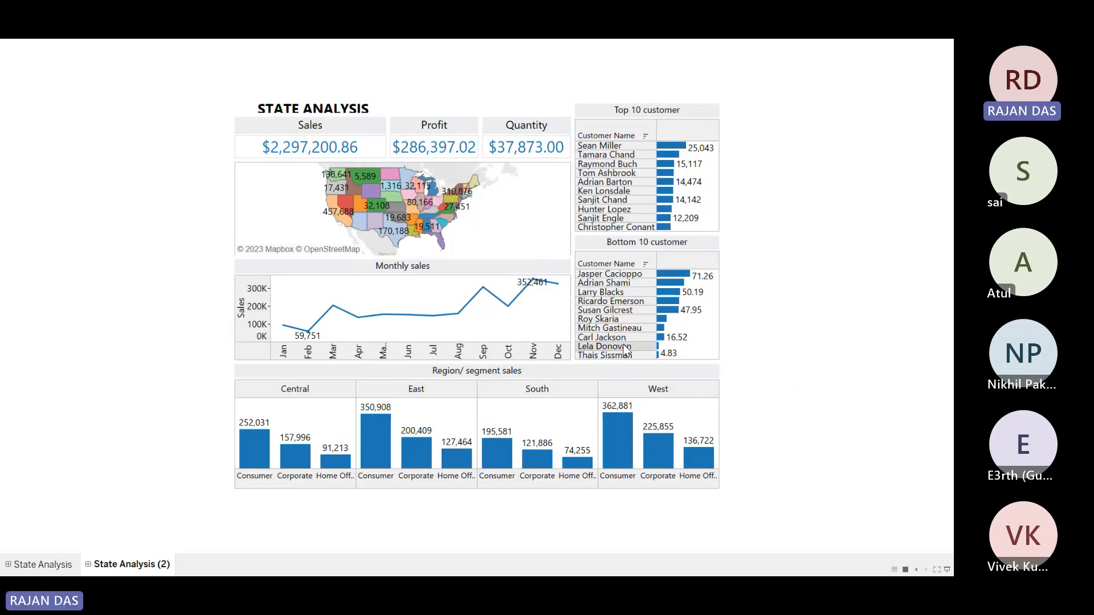
{"action": "key", "text": "Escape"}
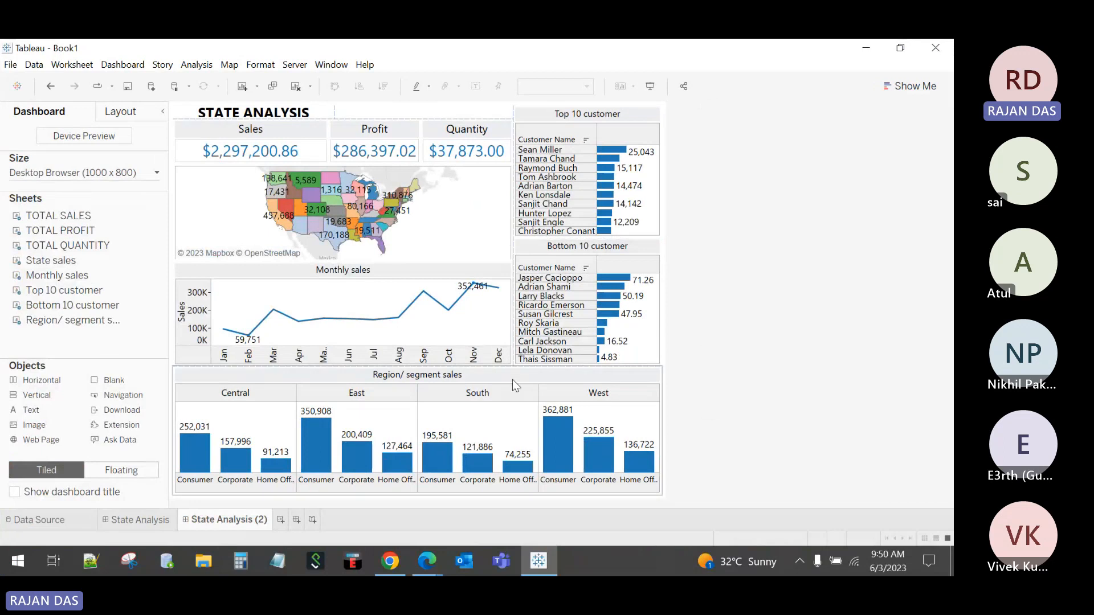
{"action": "left_click_drag", "start_coordinate": [489, 368], "coordinate": [488, 376]}
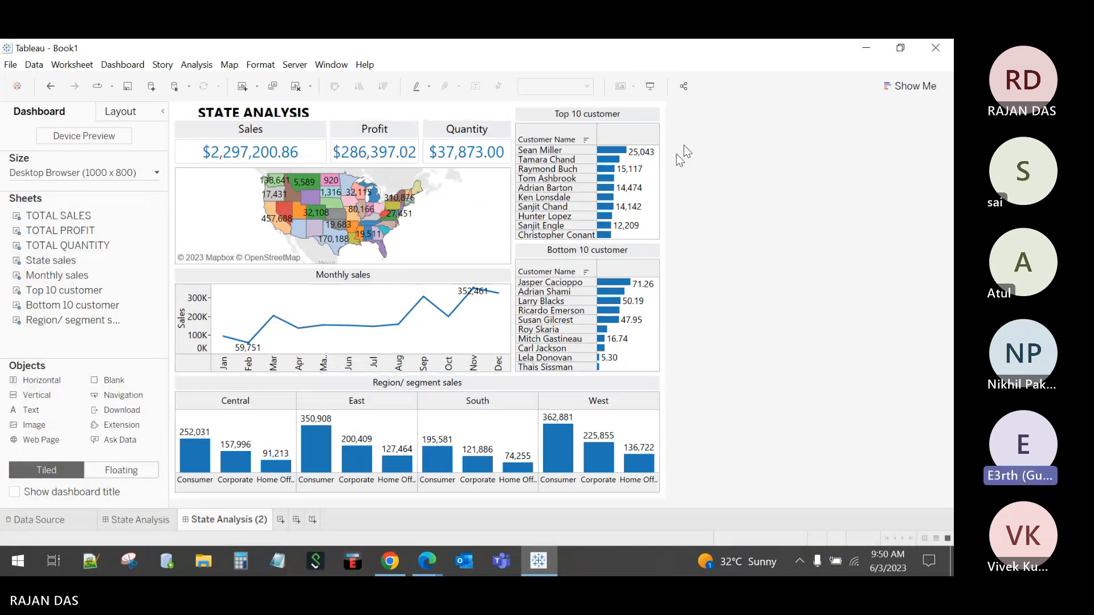
{"action": "left_click", "coordinate": [651, 87]}
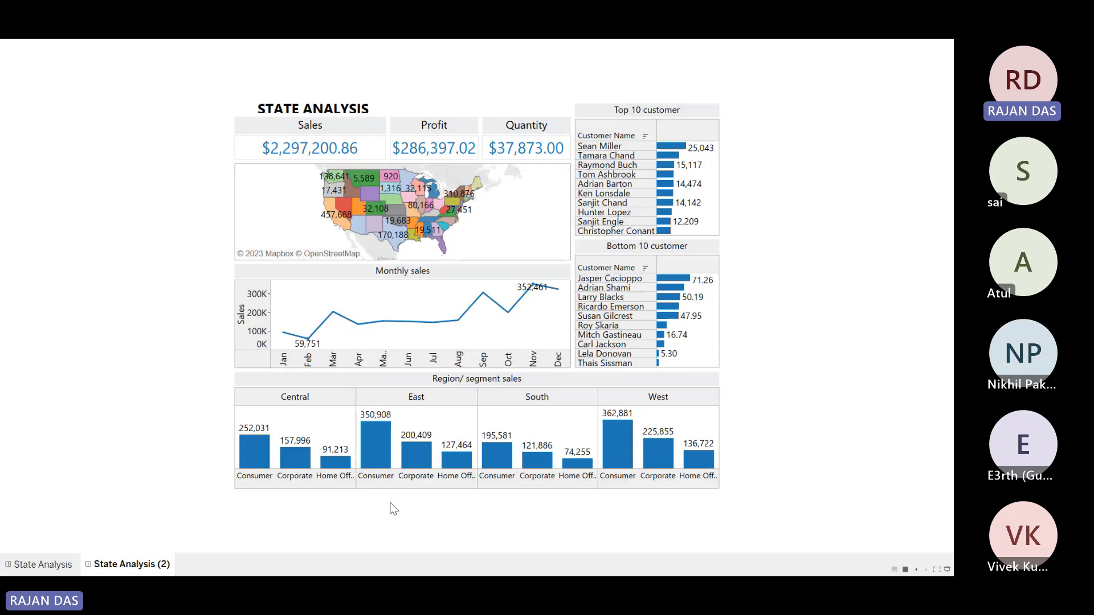
{"action": "key", "text": "Escape"}
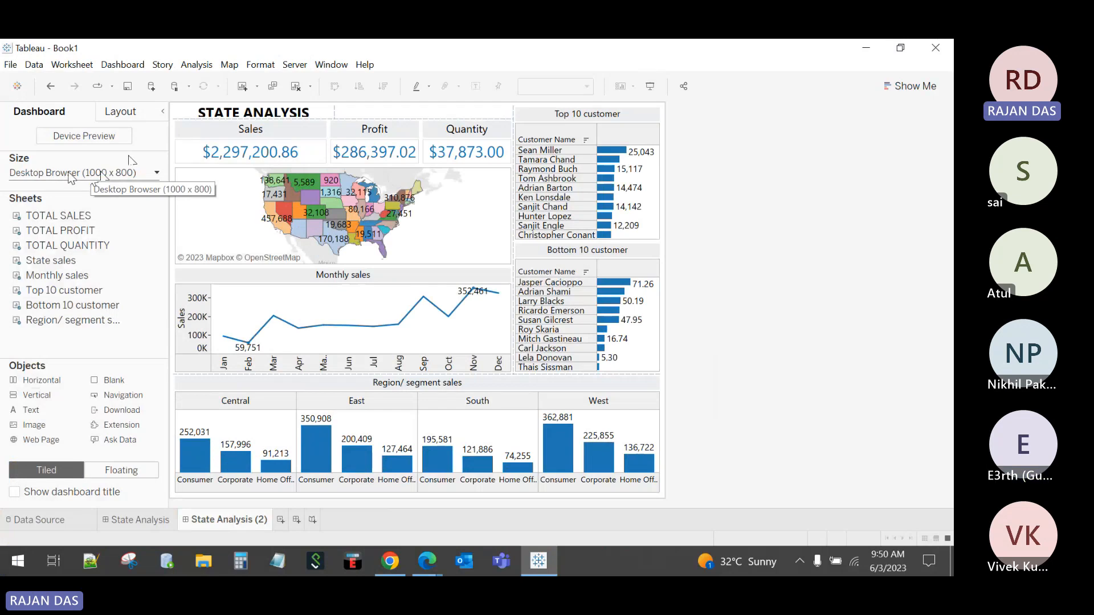
Step: Change the State Analysis (2) dashboard size from Fixed size to Automatic
{"action": "left_click", "coordinate": [99, 174]}
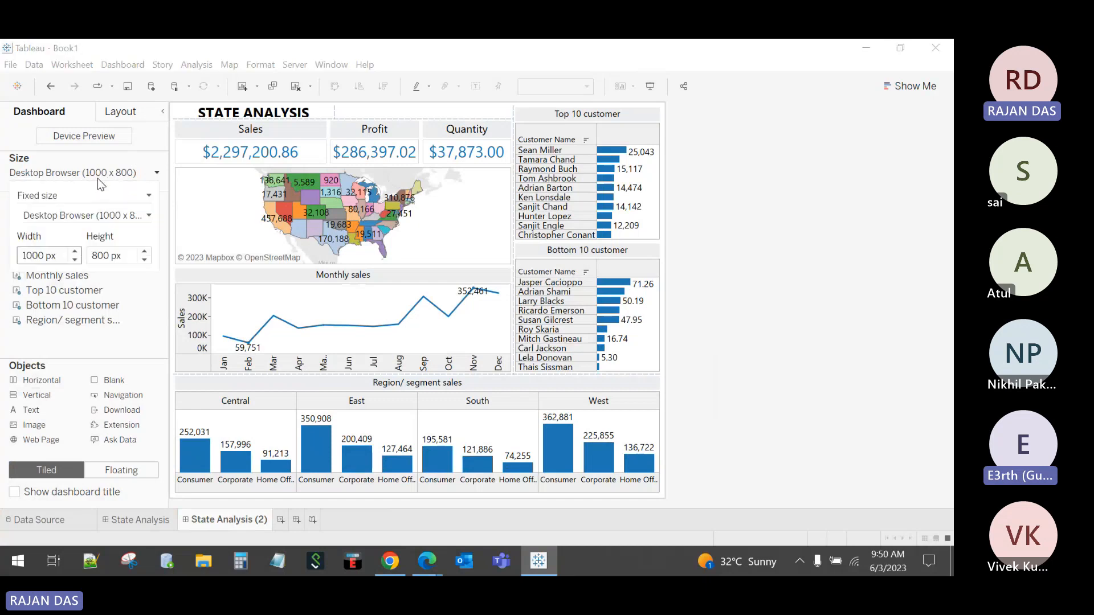
{"action": "left_click", "coordinate": [771, 227]}
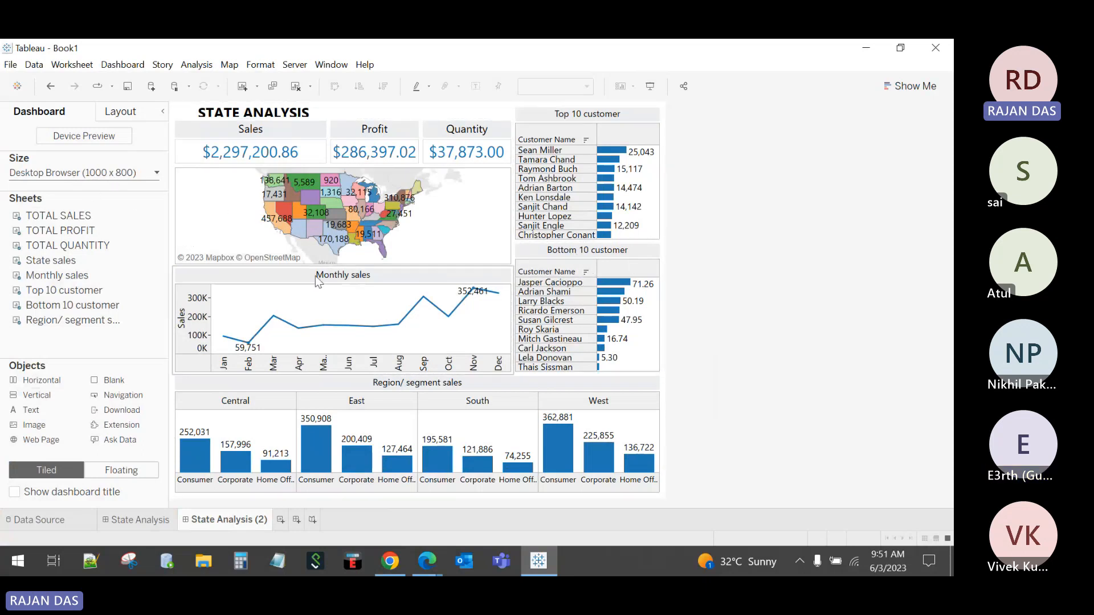
{"action": "left_click", "coordinate": [101, 173]}
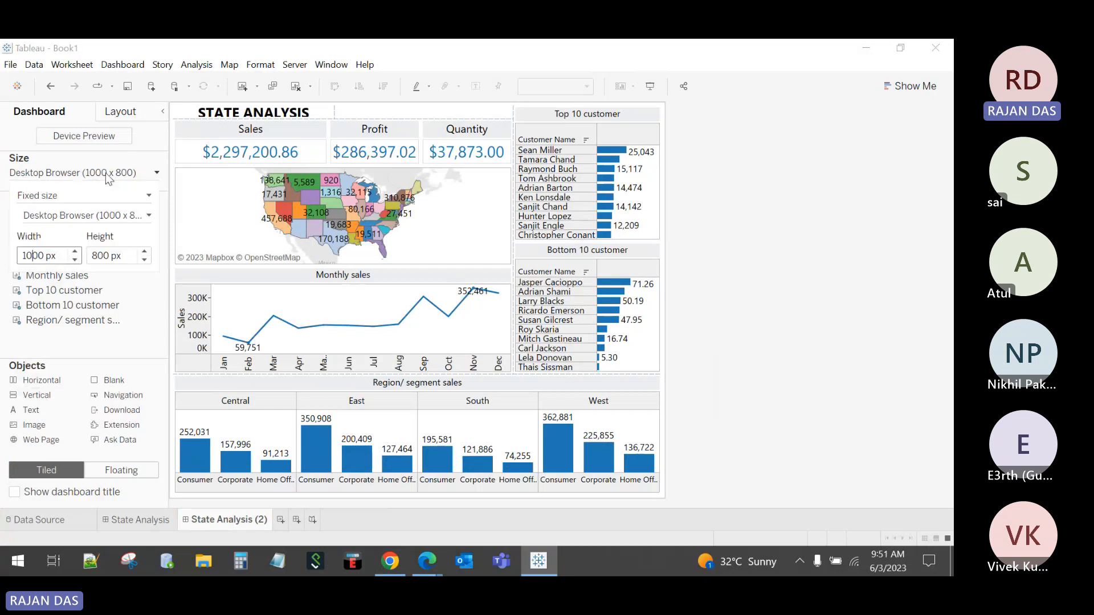
{"action": "left_click", "coordinate": [111, 216]}
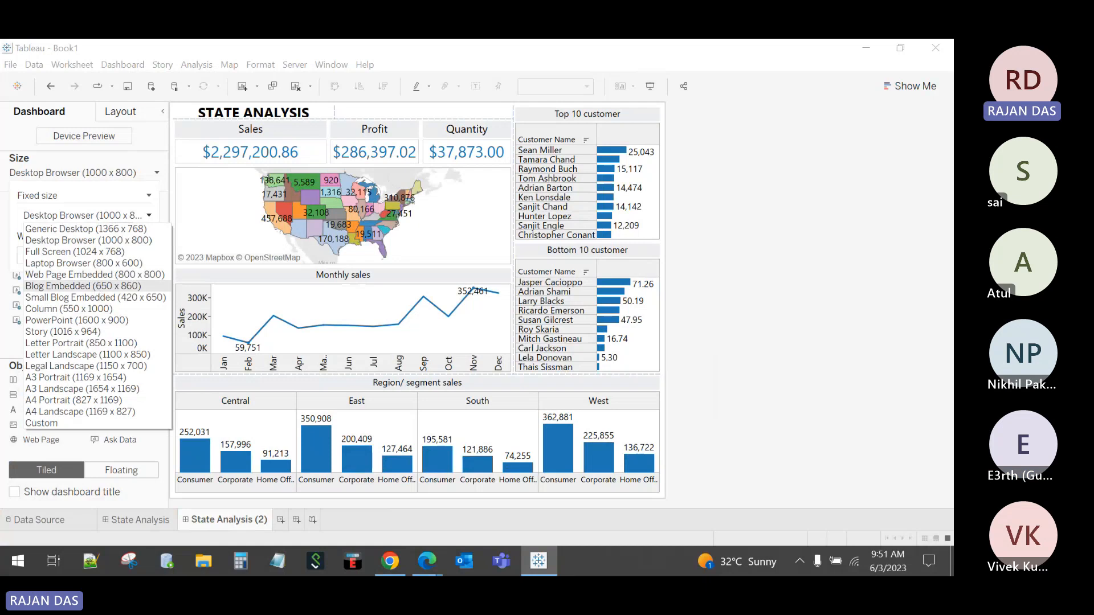
{"action": "left_click", "coordinate": [62, 186]}
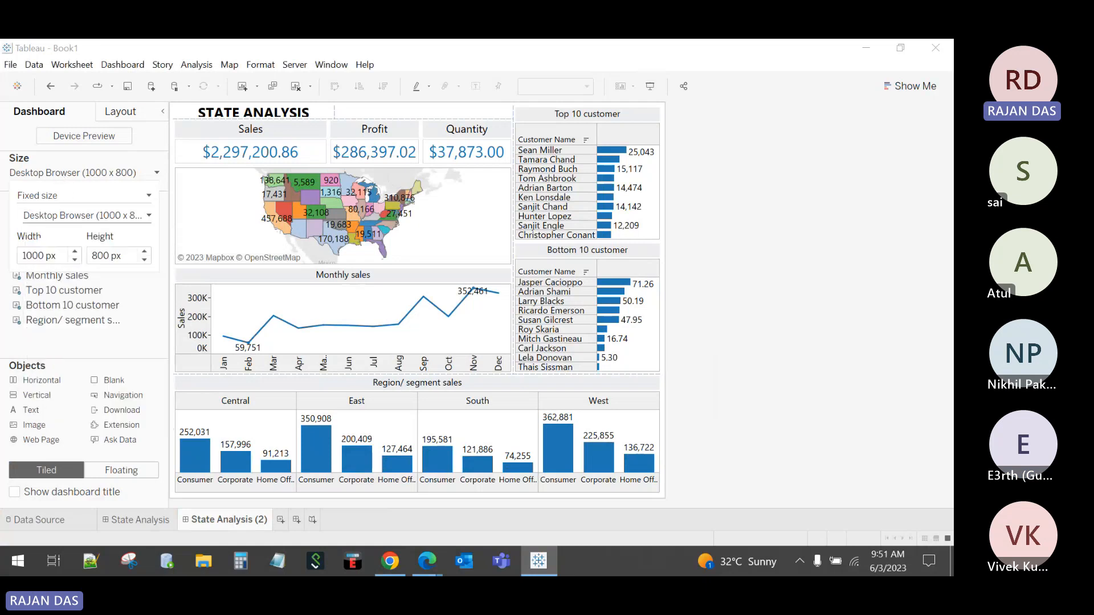
{"action": "left_click", "coordinate": [56, 195]}
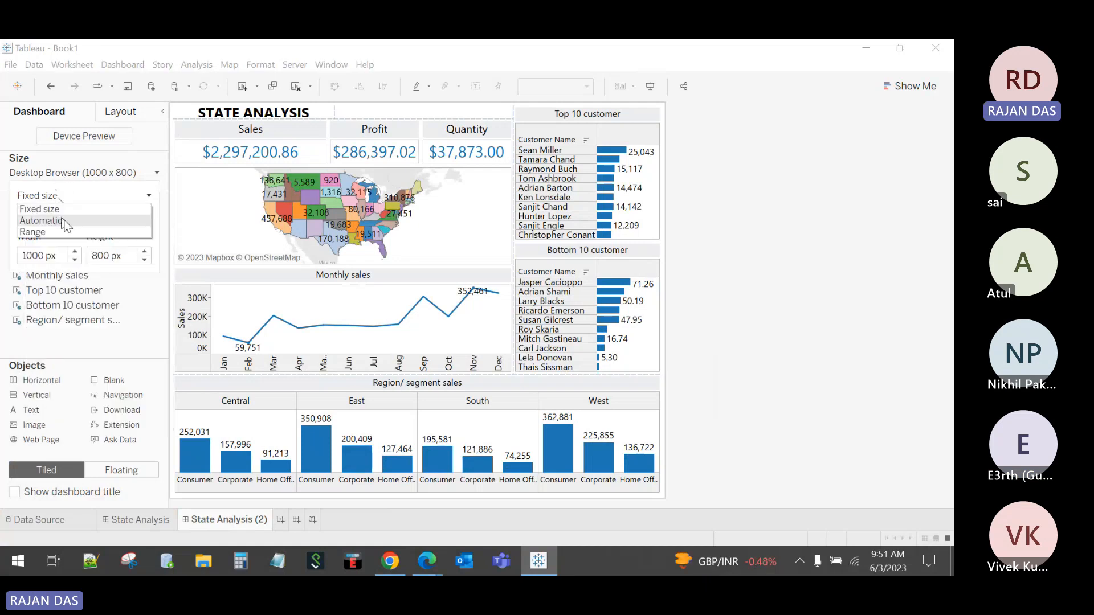
{"action": "left_click", "coordinate": [64, 221]}
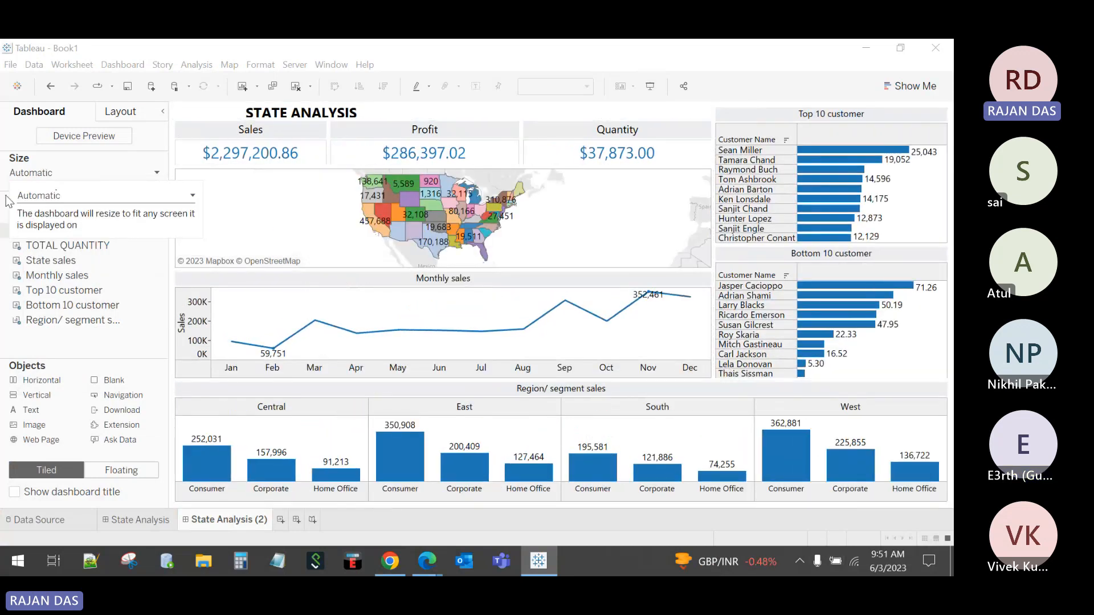
{"action": "left_click", "coordinate": [583, 53]}
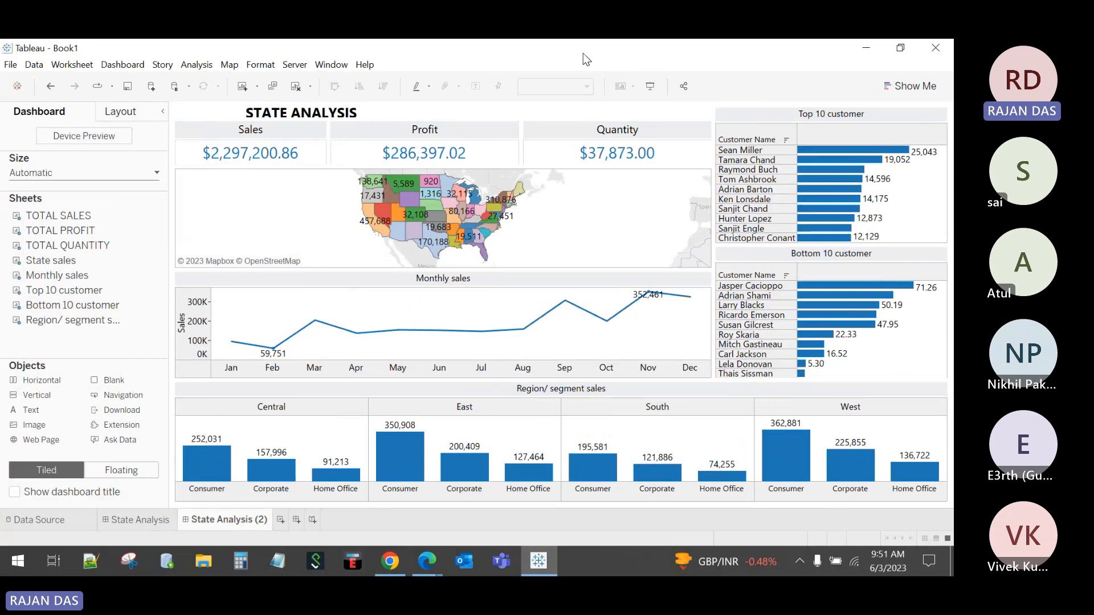
Step: Preview the Automatic-sized State Analysis (2) dashboard full screen, then exit
{"action": "left_click", "coordinate": [649, 89]}
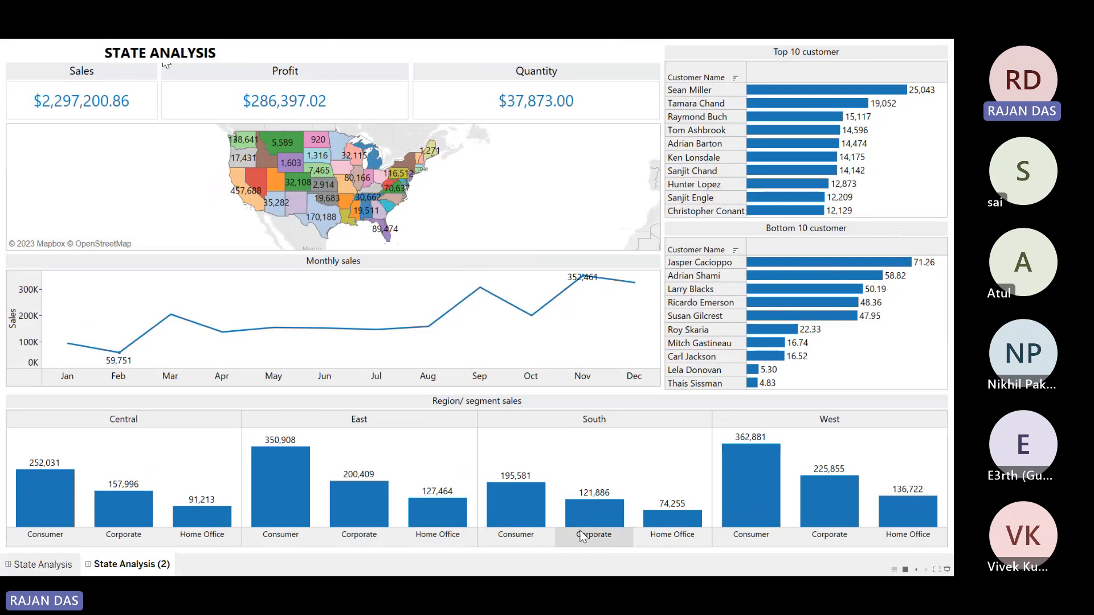
{"action": "key", "text": "Escape"}
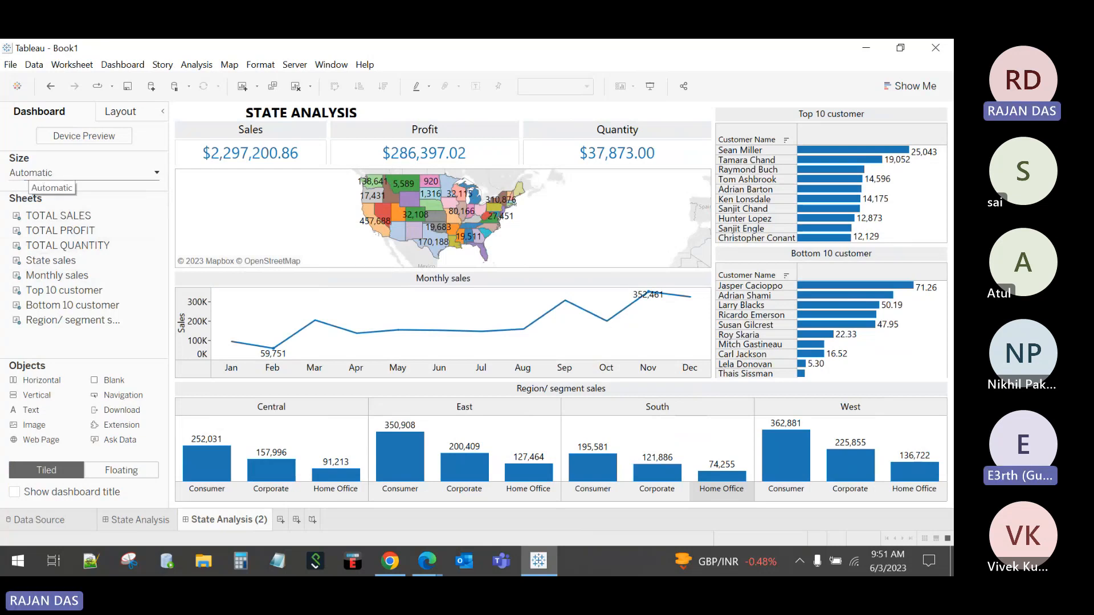
Step: Switch State Analysis (2) to Fixed size and browse the preset size list
{"action": "left_click", "coordinate": [49, 174]}
{"action": "left_click", "coordinate": [49, 195]}
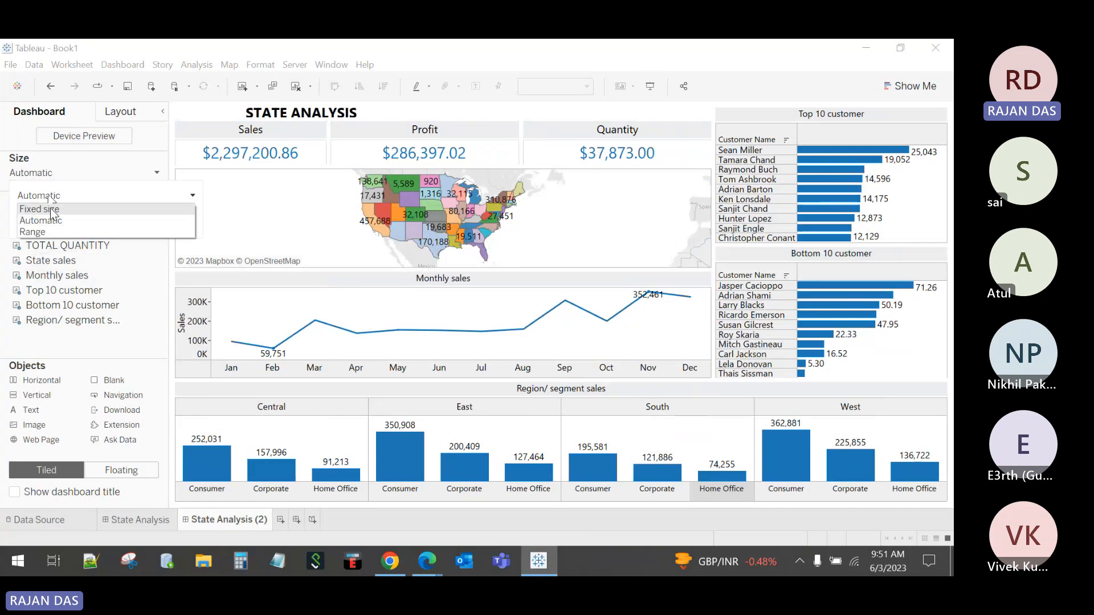
{"action": "left_click", "coordinate": [50, 209]}
{"action": "left_click", "coordinate": [50, 199]}
{"action": "left_click", "coordinate": [54, 214]}
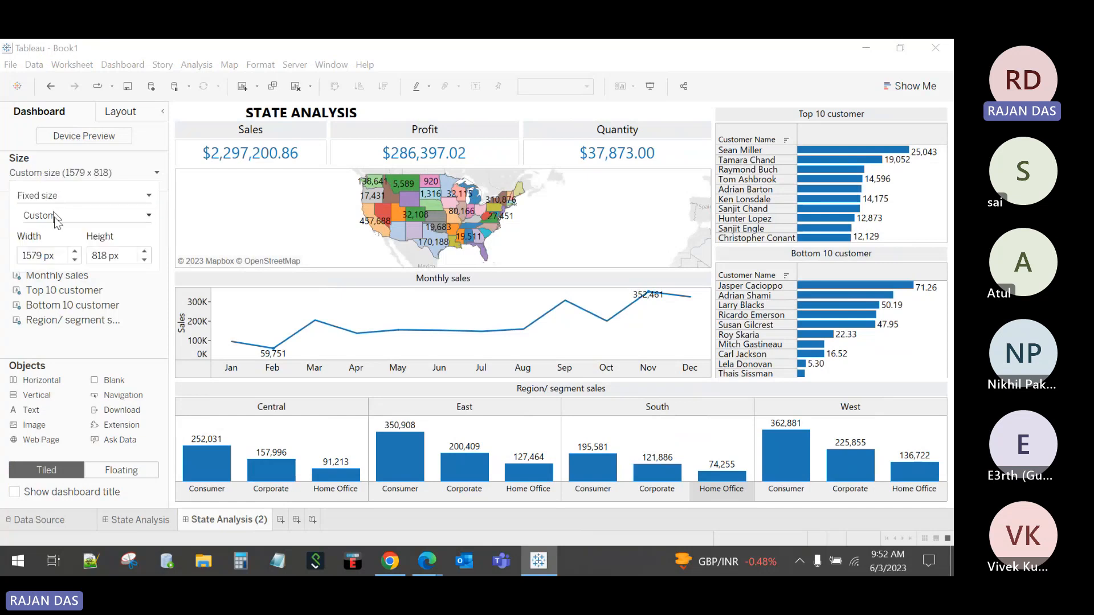
{"action": "left_click", "coordinate": [55, 217]}
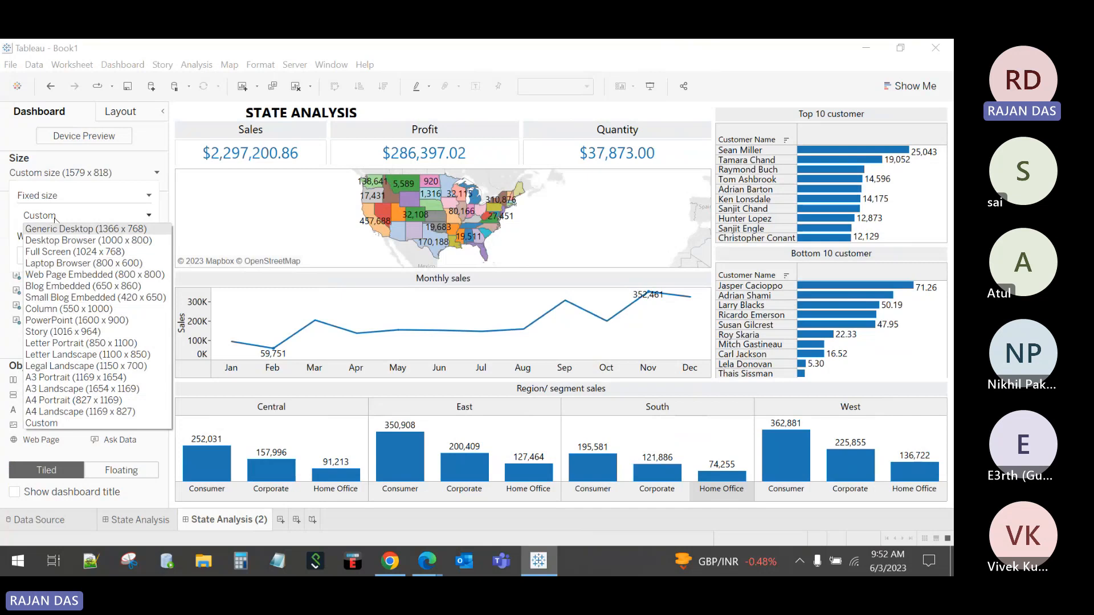
{"action": "left_click", "coordinate": [706, 62]}
Step: Compare Automatic, Fixed 1579 x 818 and Range sizing, ending on Fixed size
{"action": "left_click", "coordinate": [86, 176]}
{"action": "left_click", "coordinate": [61, 196]}
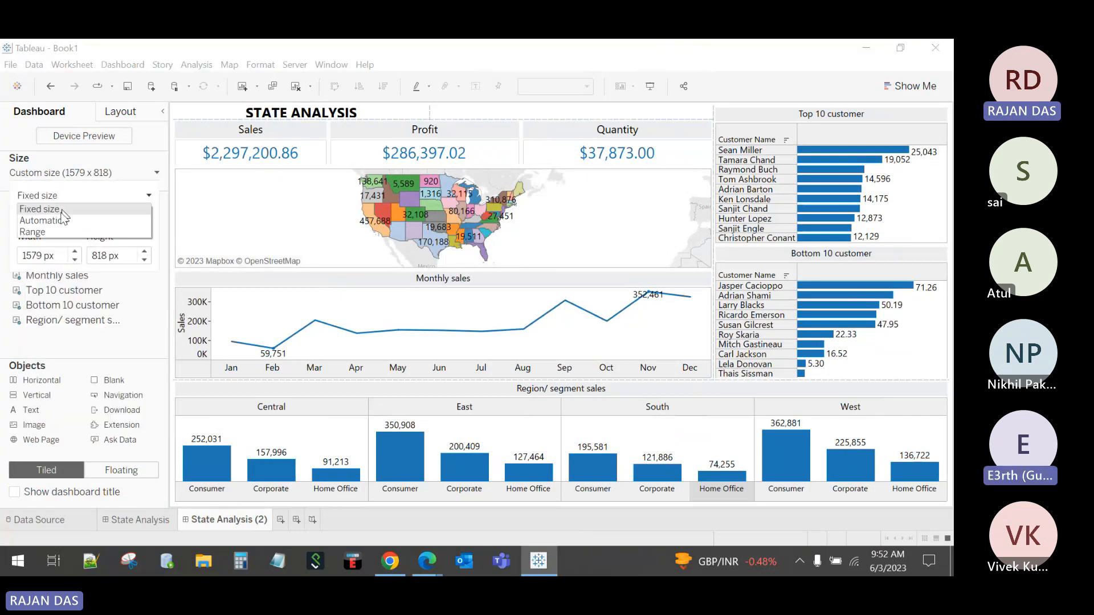
{"action": "left_click", "coordinate": [57, 217]}
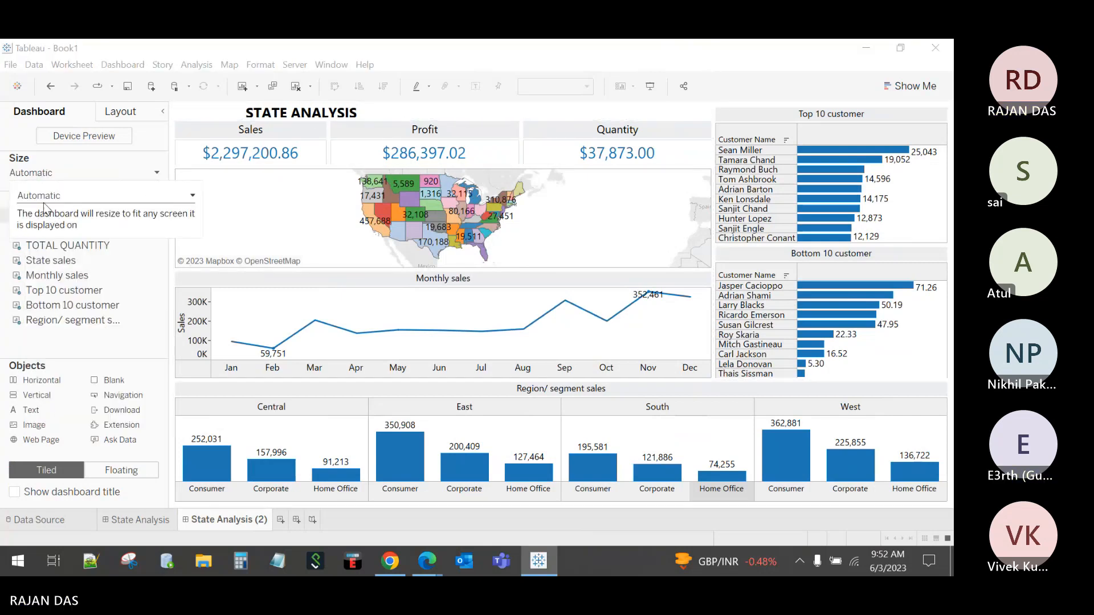
{"action": "left_click", "coordinate": [57, 196]}
{"action": "left_click", "coordinate": [50, 208]}
{"action": "left_click", "coordinate": [43, 201]}
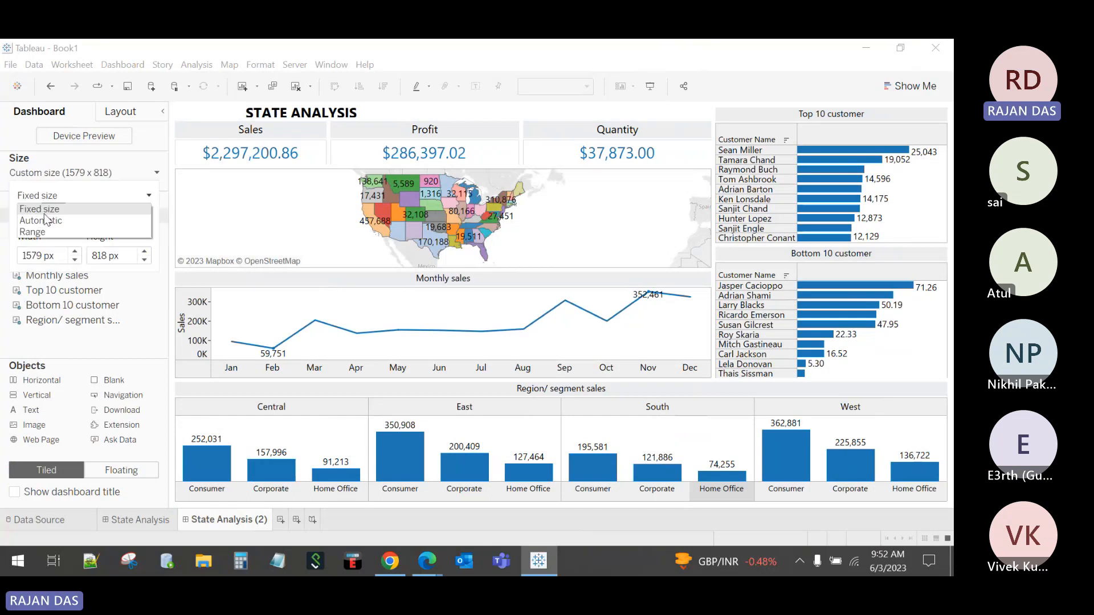
{"action": "left_click", "coordinate": [49, 233]}
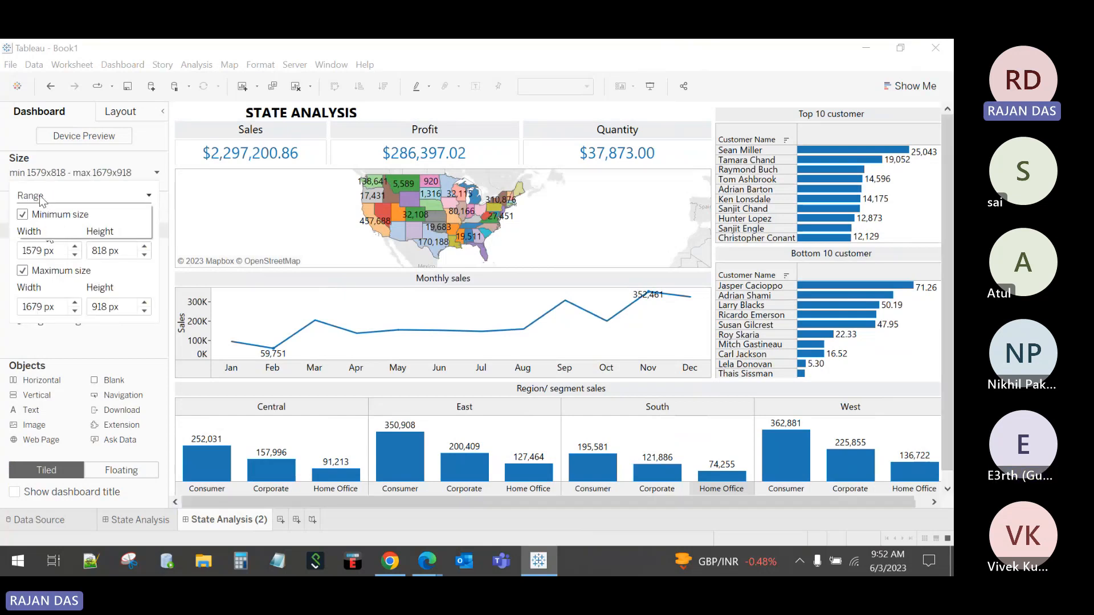
{"action": "left_click", "coordinate": [57, 196]}
{"action": "left_click", "coordinate": [50, 207]}
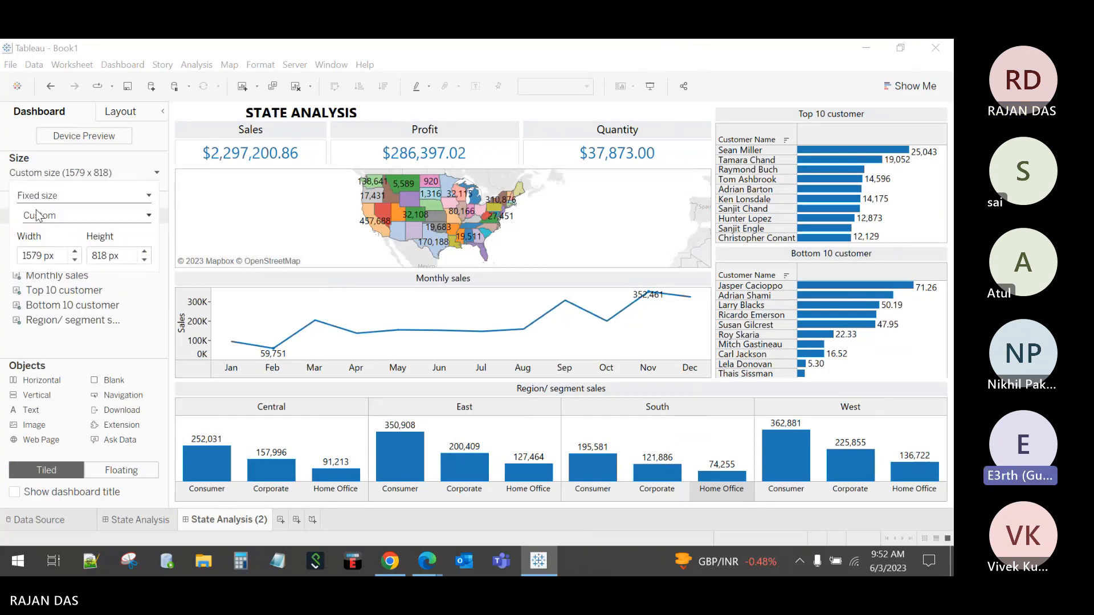
Step: Undo State Analysis (2) back to Desktop Browser (1000 x 800) and return to State Analysis
{"action": "left_click", "coordinate": [139, 520]}
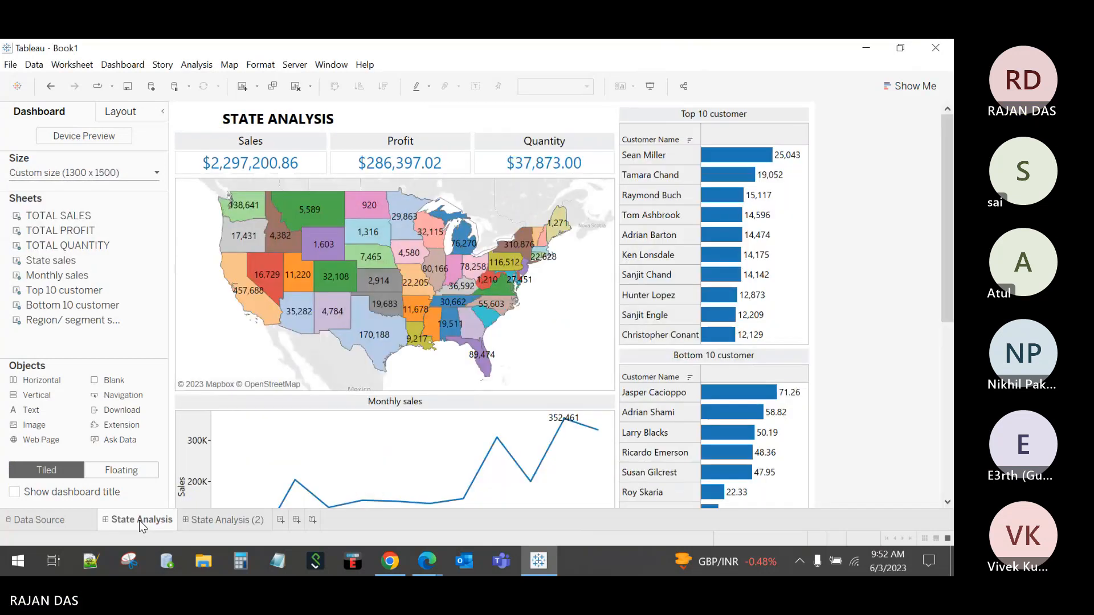
{"action": "mouse_move", "coordinate": [947, 171]}
{"action": "left_mouse_down"}
{"action": "mouse_move", "coordinate": [944, 346]}
{"action": "mouse_move", "coordinate": [939, 161]}
{"action": "mouse_move", "coordinate": [950, 349]}
{"action": "mouse_move", "coordinate": [946, 165]}
{"action": "left_mouse_up"}
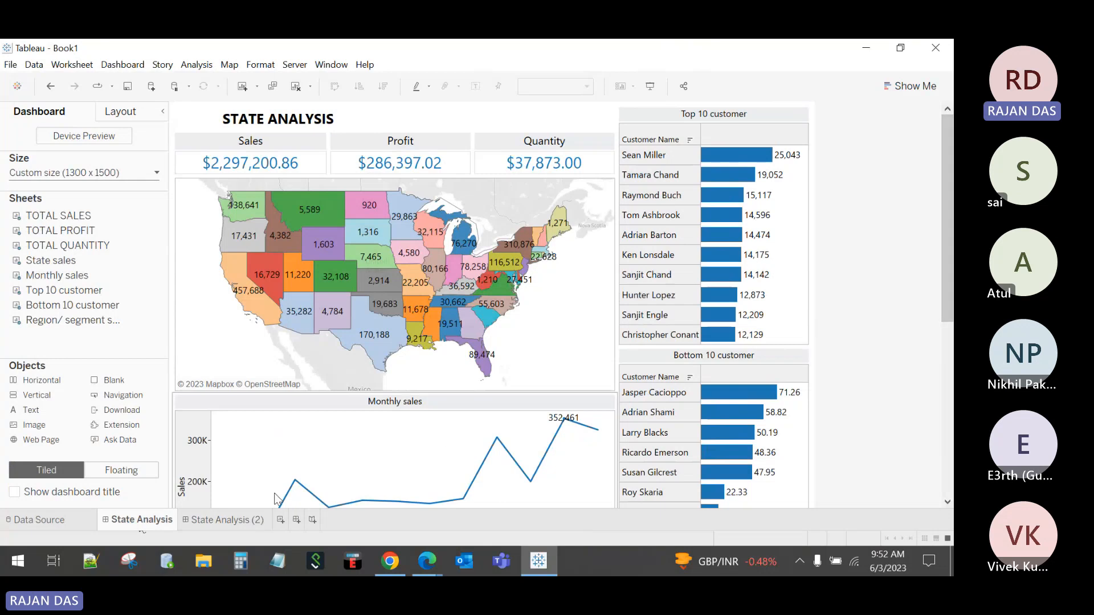
{"action": "left_click", "coordinate": [228, 520]}
{"action": "left_click", "coordinate": [25, 174]}
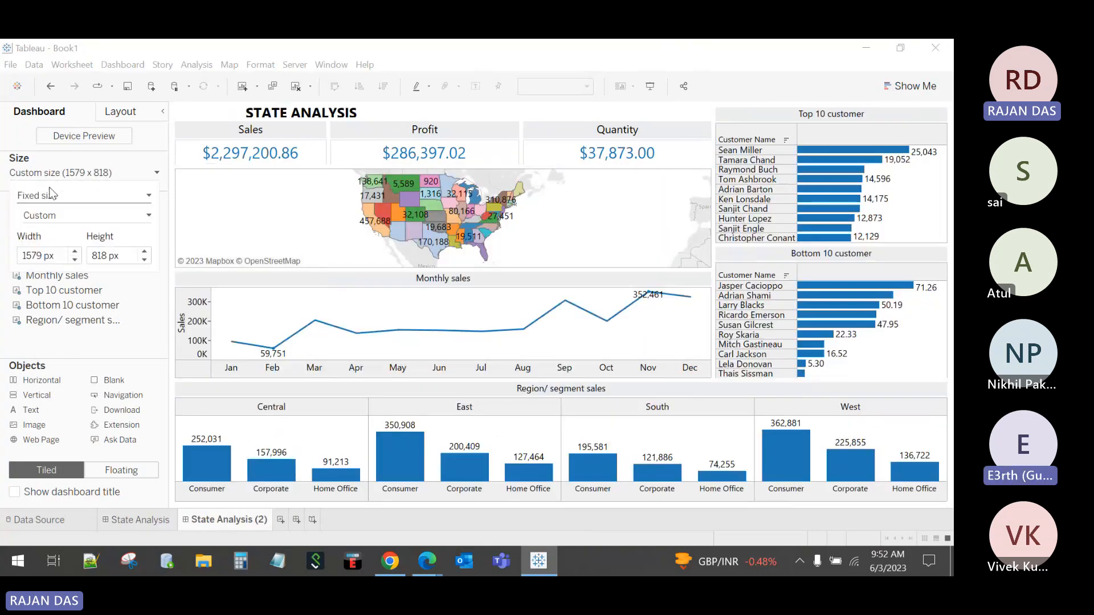
{"action": "left_click", "coordinate": [52, 87]}
{"action": "left_click", "coordinate": [51, 87]}
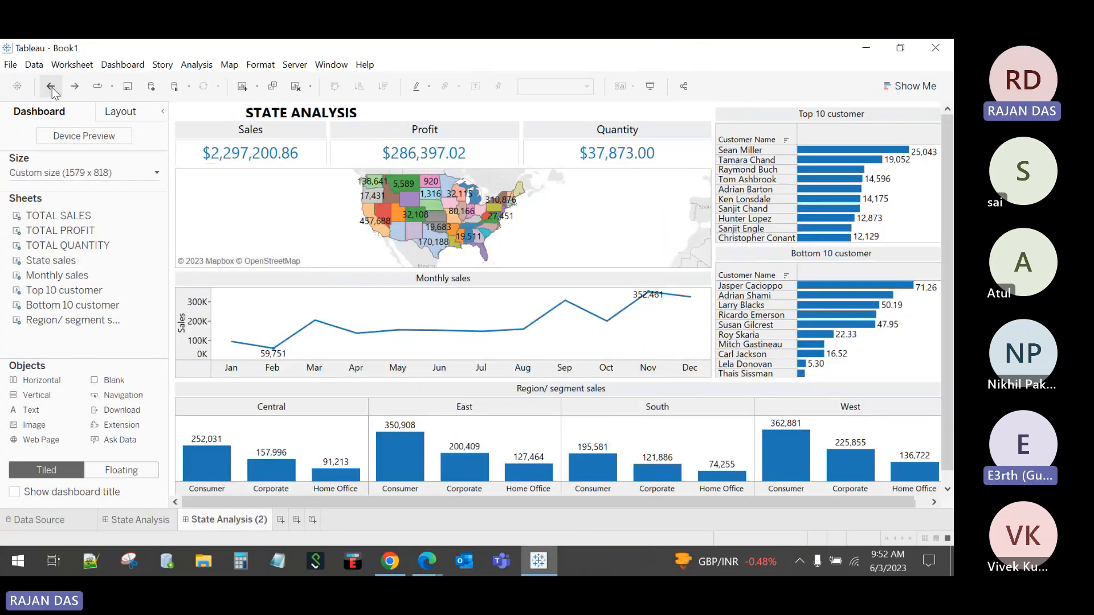
{"action": "left_click", "coordinate": [51, 86]}
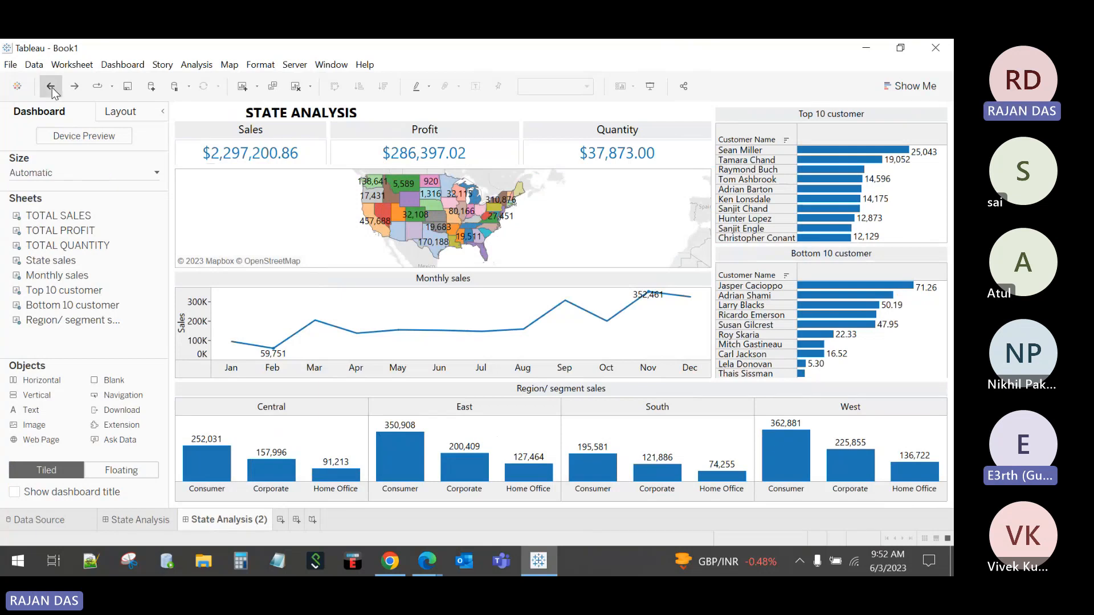
{"action": "left_click", "coordinate": [51, 86]}
{"action": "left_click", "coordinate": [51, 87]}
{"action": "left_click", "coordinate": [52, 87]}
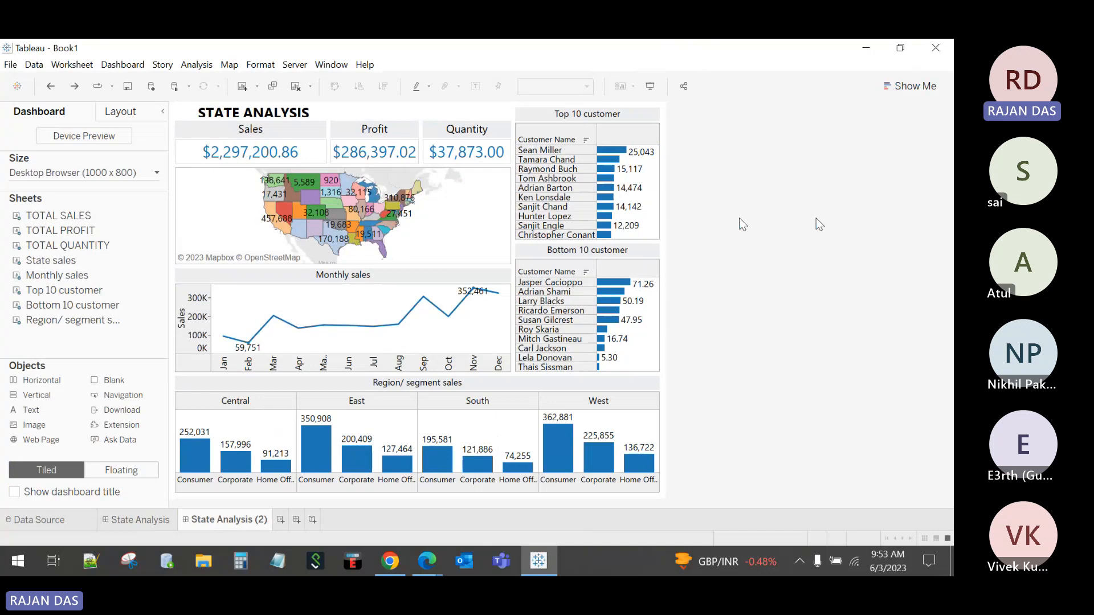
{"action": "left_click", "coordinate": [139, 520]}
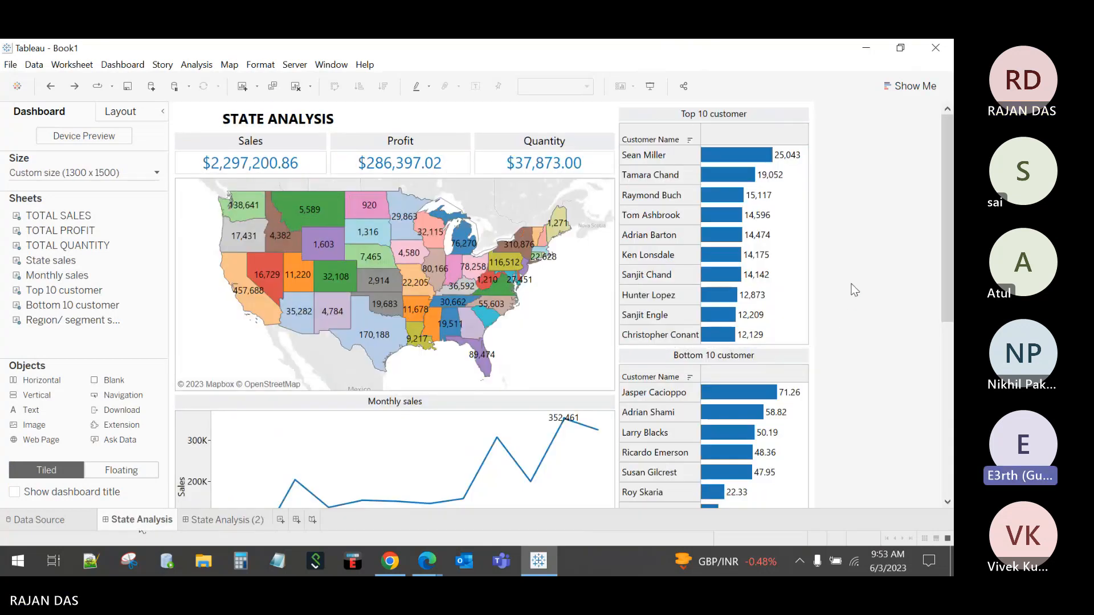
Step: Delete the State Analysis (2) dashboard and preview State Analysis in Presentation Mode
{"action": "right_click", "coordinate": [250, 521]}
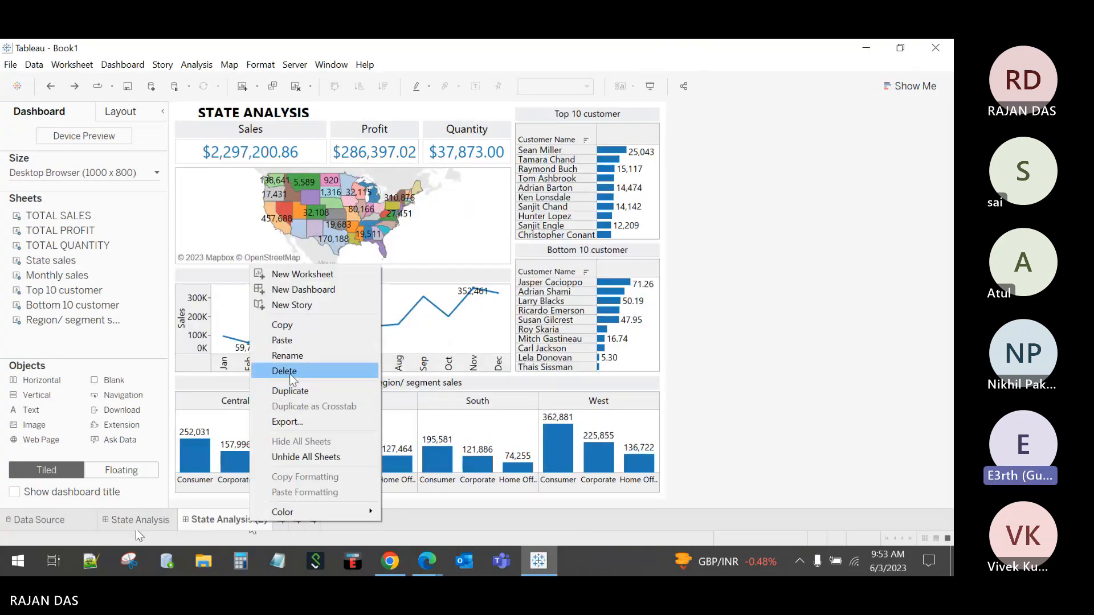
{"action": "left_click", "coordinate": [289, 375]}
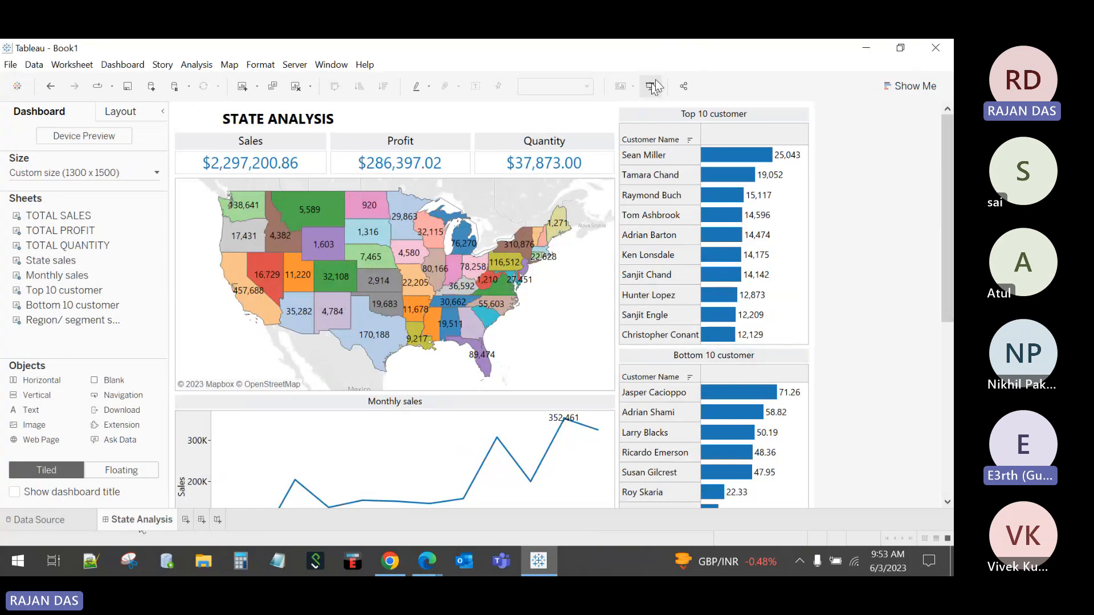
{"action": "left_click", "coordinate": [649, 85]}
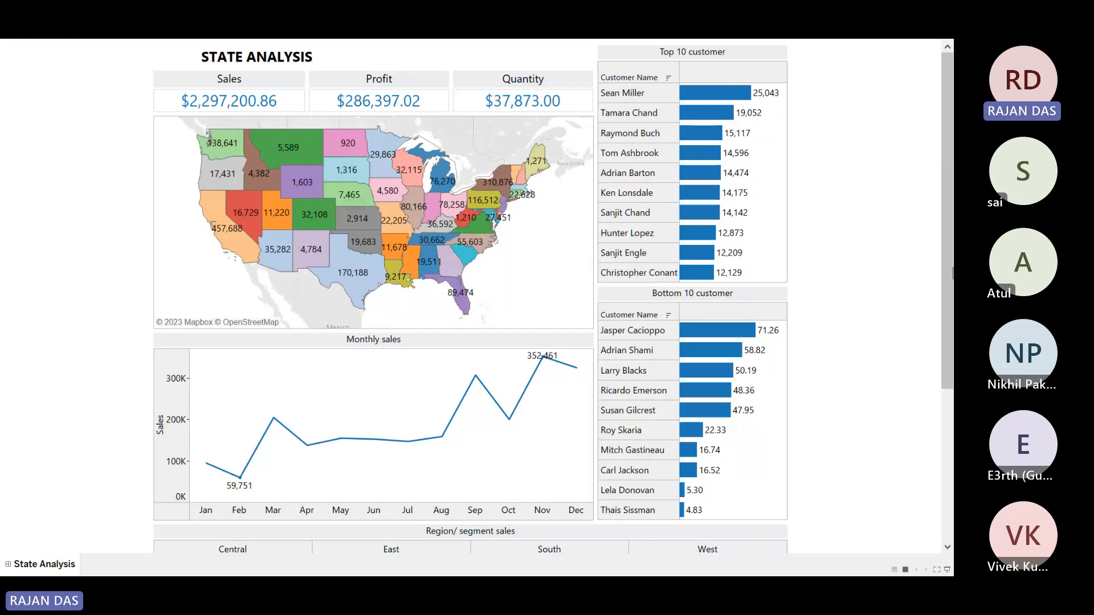
{"action": "left_click_drag", "start_coordinate": [945, 259], "coordinate": [940, 205]}
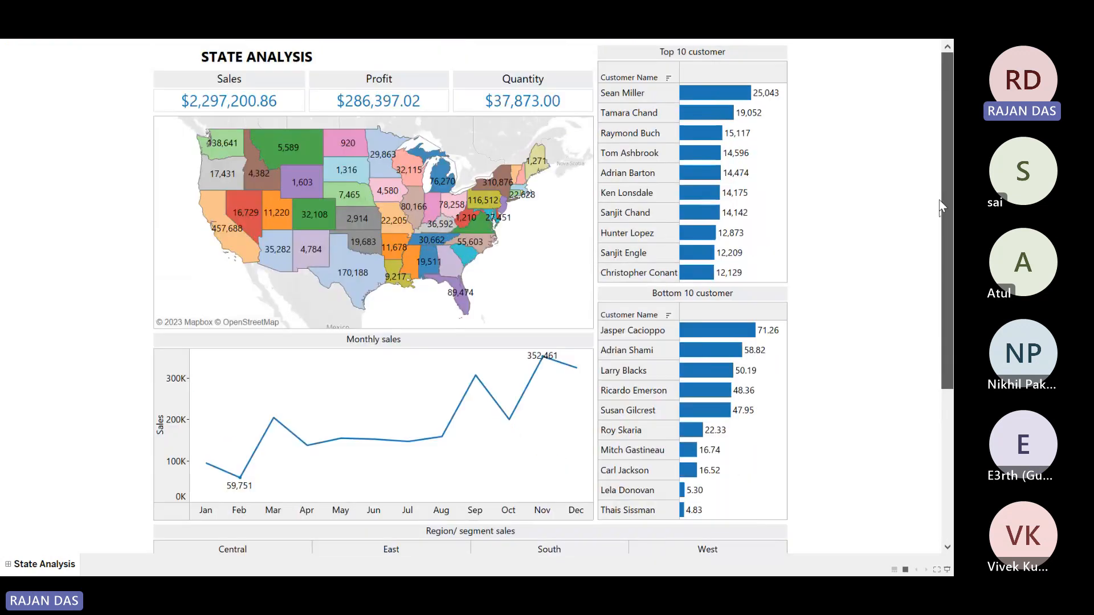
{"action": "key", "text": "Escape"}
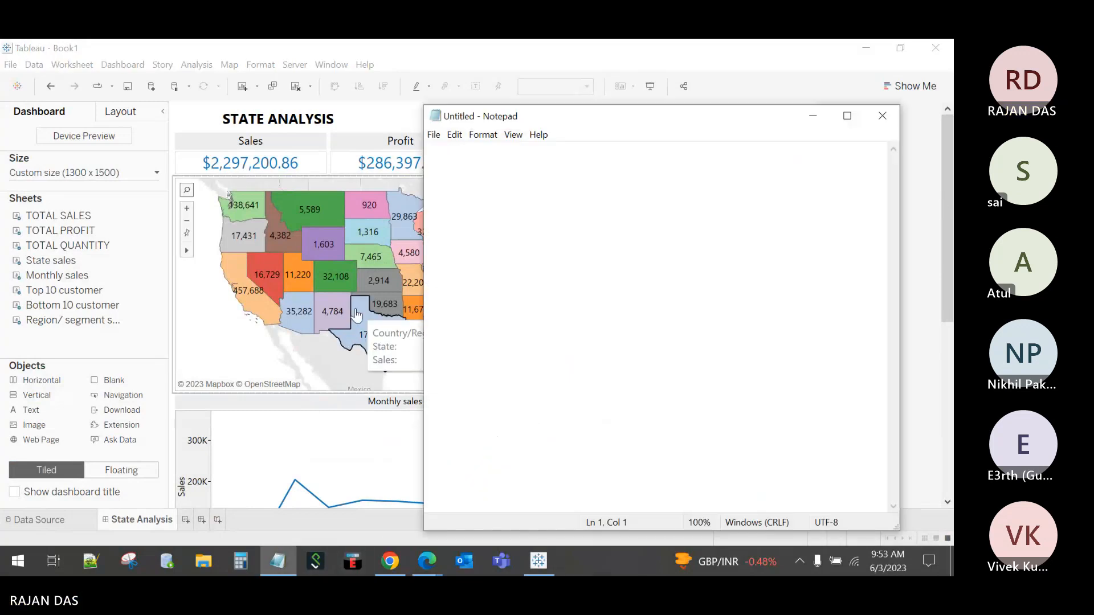
Step: Write the heading 'ACTIONS:' in Notepad, removing the word 'RULE' typed below it
{"action": "type", "text": "ACT"}
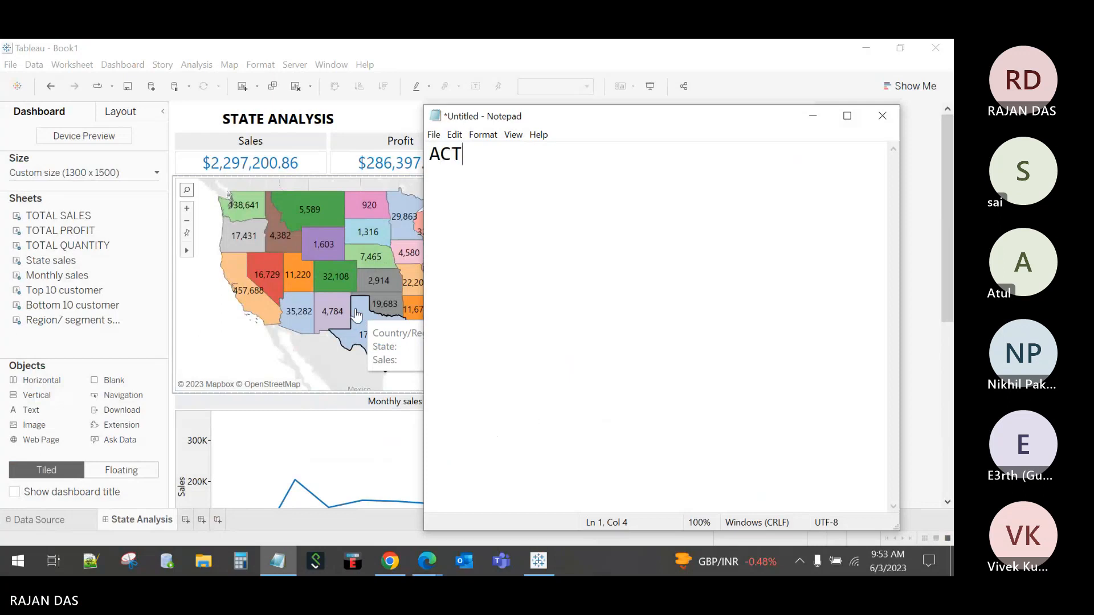
{"action": "type", "text": "IONS:"}
{"action": "key", "text": "Return"}
{"action": "key", "text": "Return"}
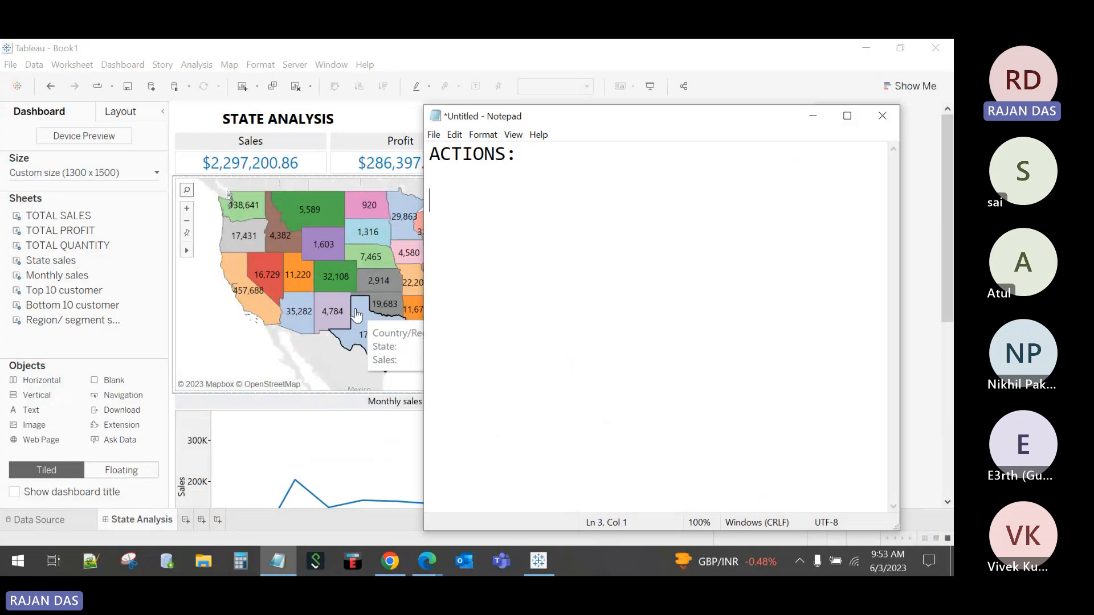
{"action": "type", "text": "RULE"}
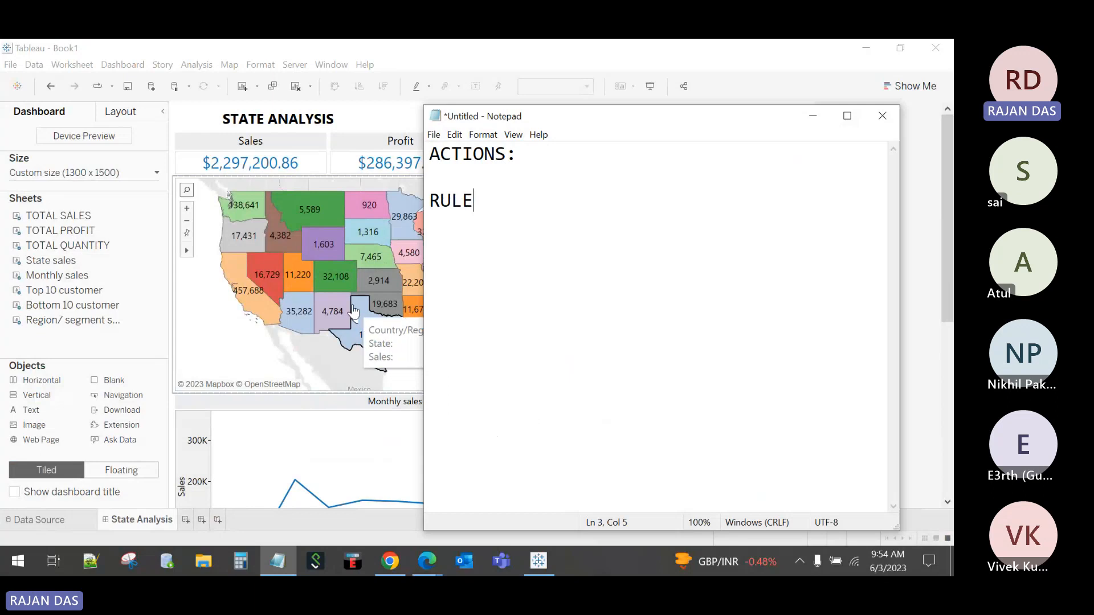
{"action": "key", "text": "shift+Left"}
{"action": "key", "text": "shift+Left"}
{"action": "key", "text": "shift+Left"}
{"action": "key", "text": "shift+Left"}
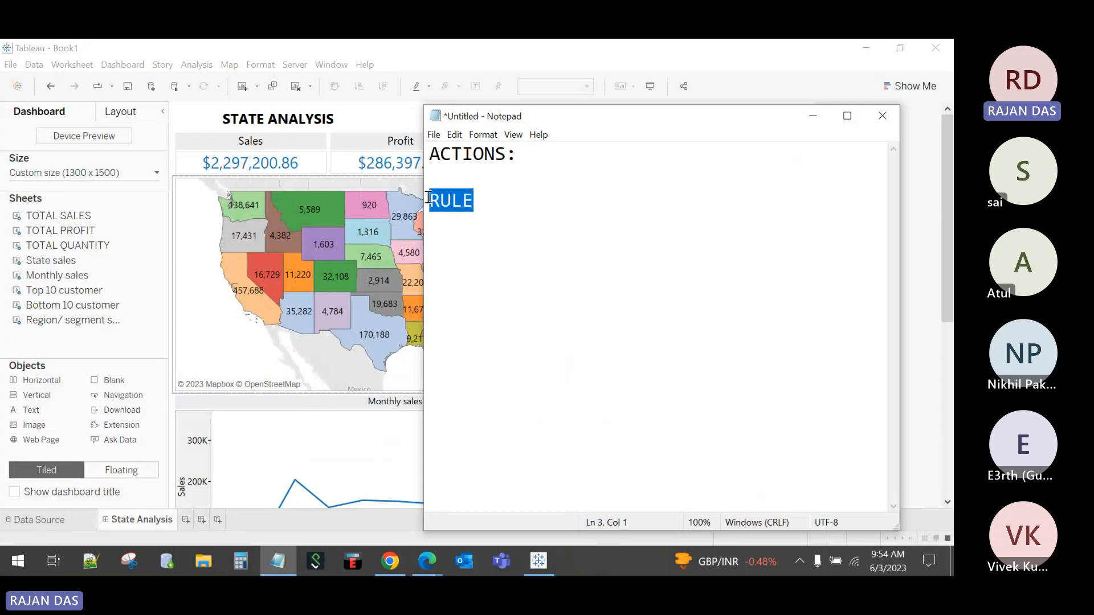
{"action": "key", "text": "BackSpace"}
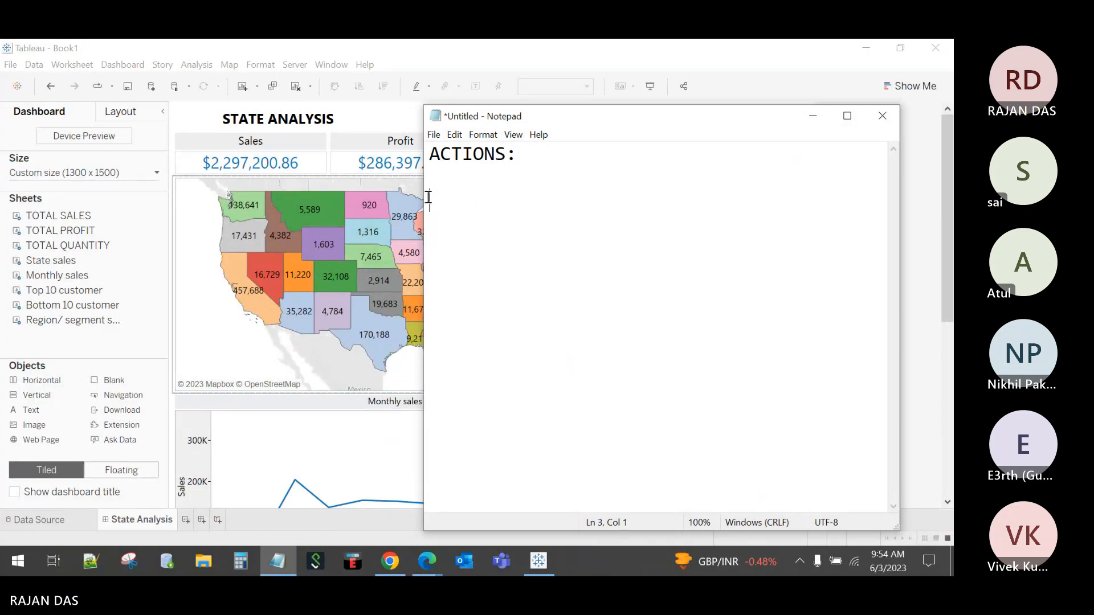
Step: Admit the waiting guest in the Teams meeting and minimise the meeting window
{"action": "left_click", "coordinate": [424, 562]}
{"action": "left_click", "coordinate": [454, 501]}
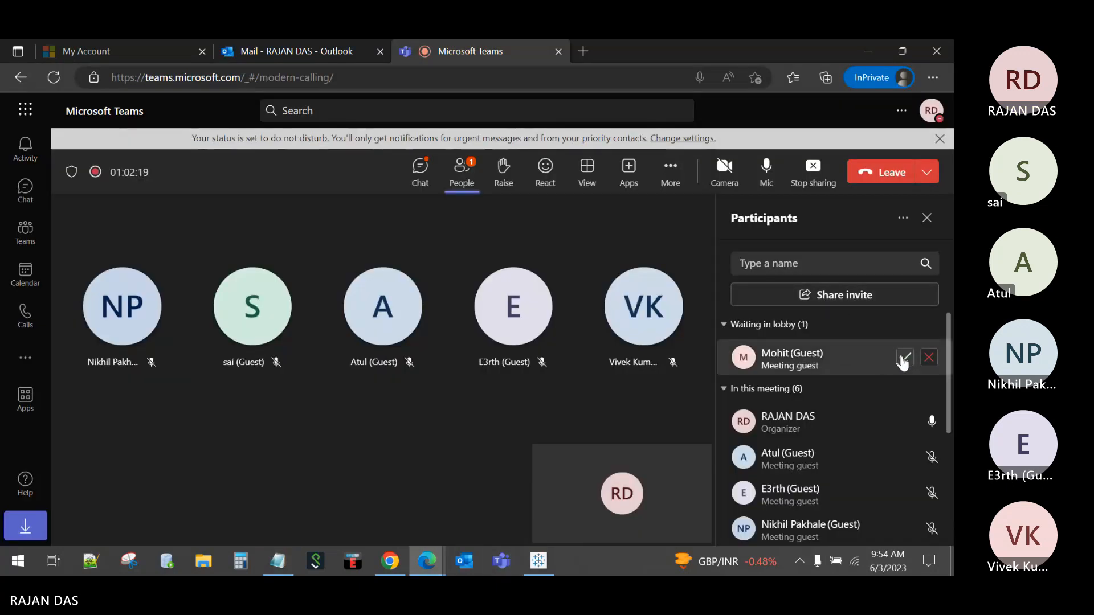
{"action": "left_click", "coordinate": [905, 357]}
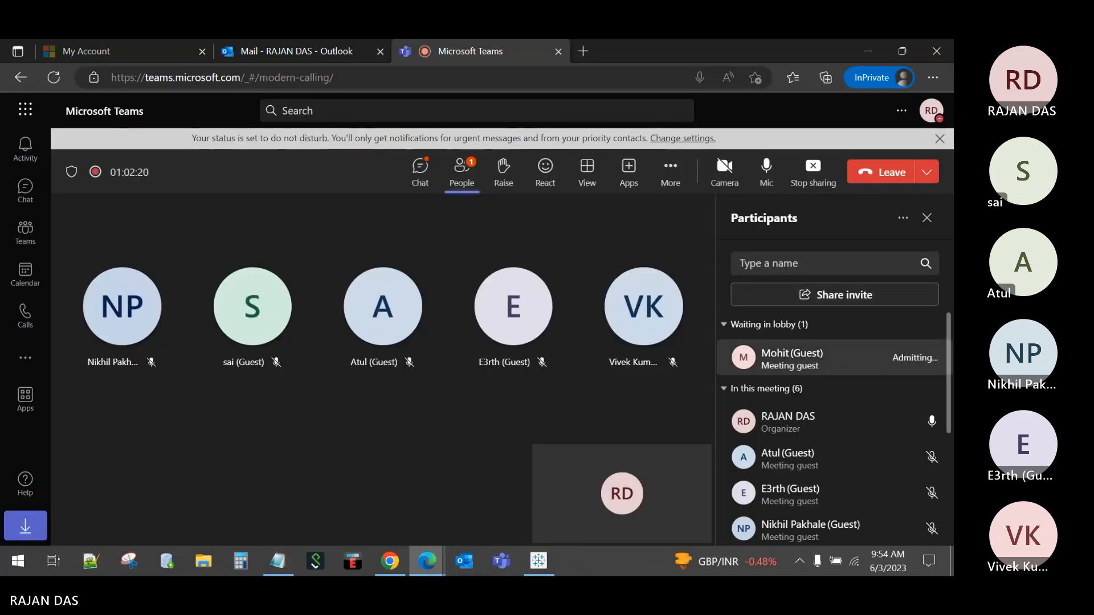
{"action": "left_click", "coordinate": [869, 52]}
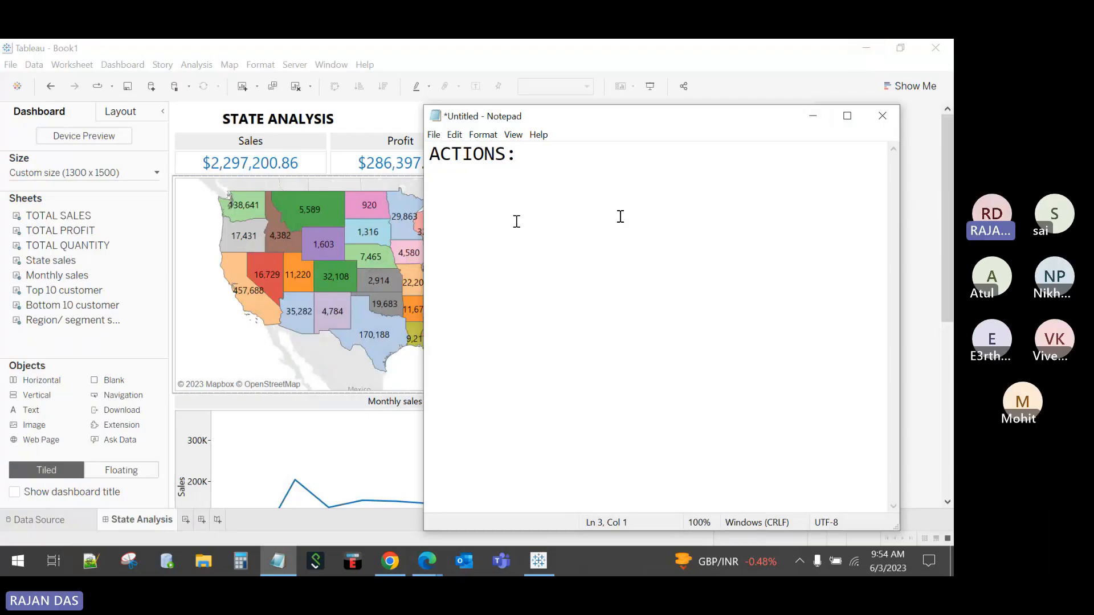
Step: Add the line 'SOURCE -- DESTINATION' under the ACTIONS: heading
{"action": "type", "text": "SOURCE -- DS"}
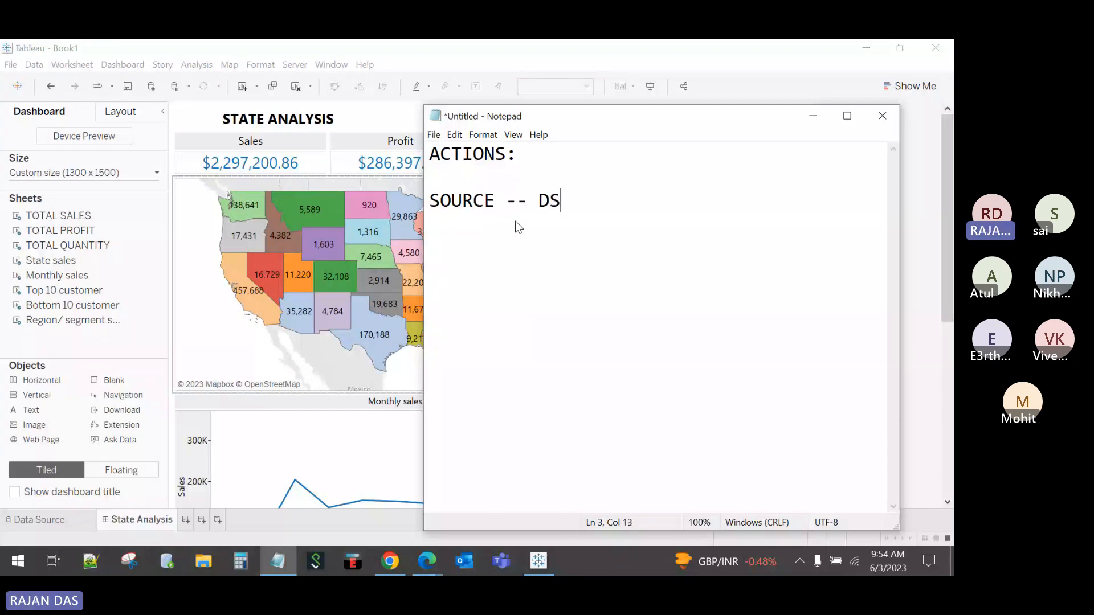
{"action": "key", "text": "BackSpace"}
{"action": "type", "text": "ESTIMA"}
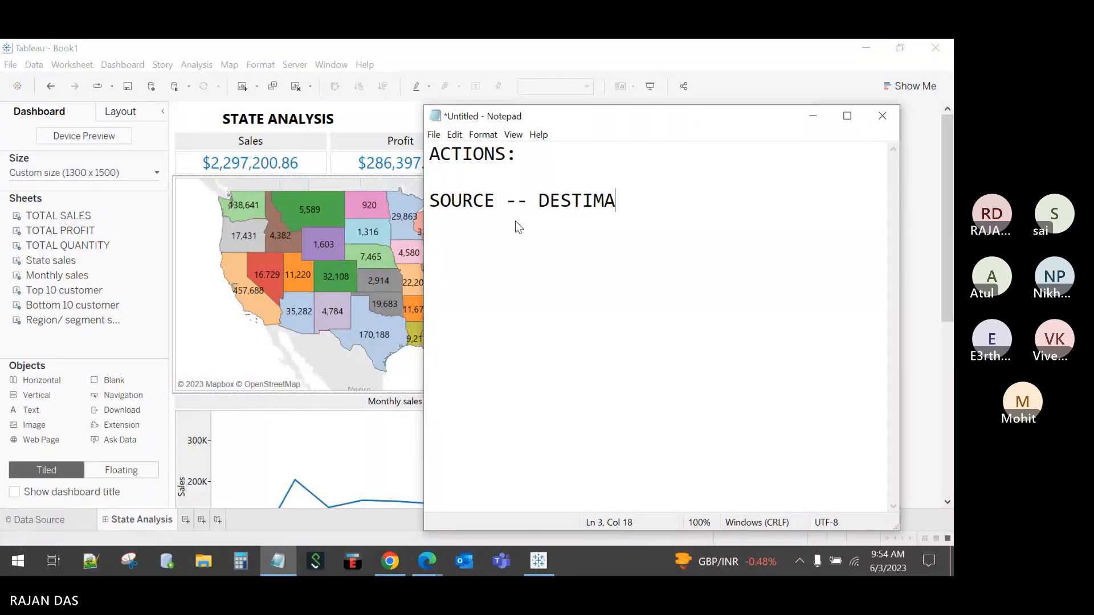
{"action": "key", "text": "BackSpace"}
{"action": "key", "text": "BackSpace"}
{"action": "type", "text": "A"}
{"action": "key", "text": "BackSpace"}
{"action": "type", "text": "NATION"}
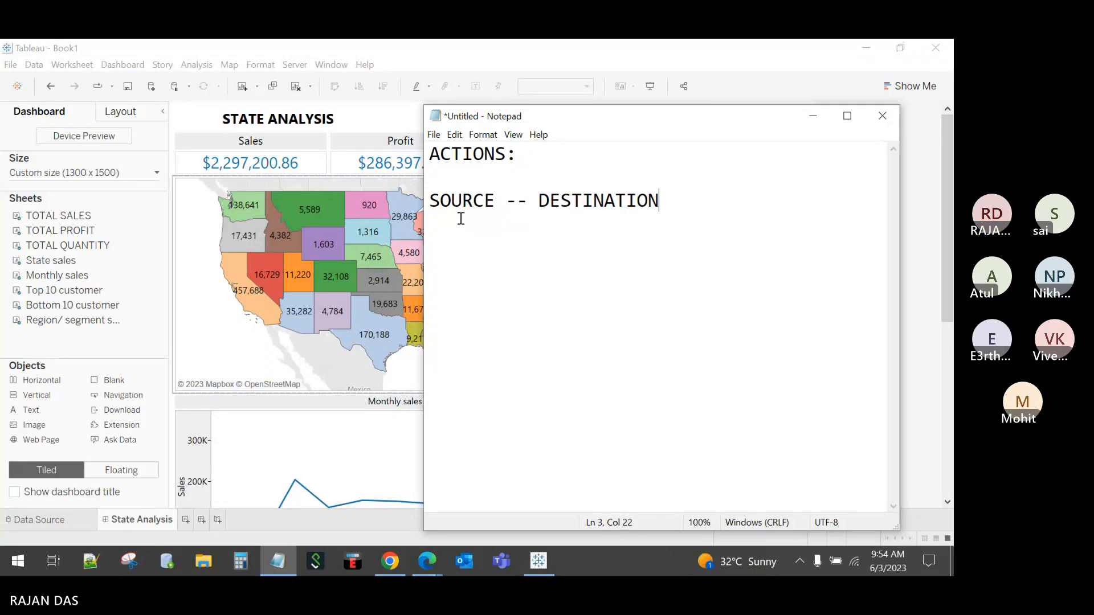
{"action": "left_click_drag", "start_coordinate": [493, 203], "coordinate": [431, 199]}
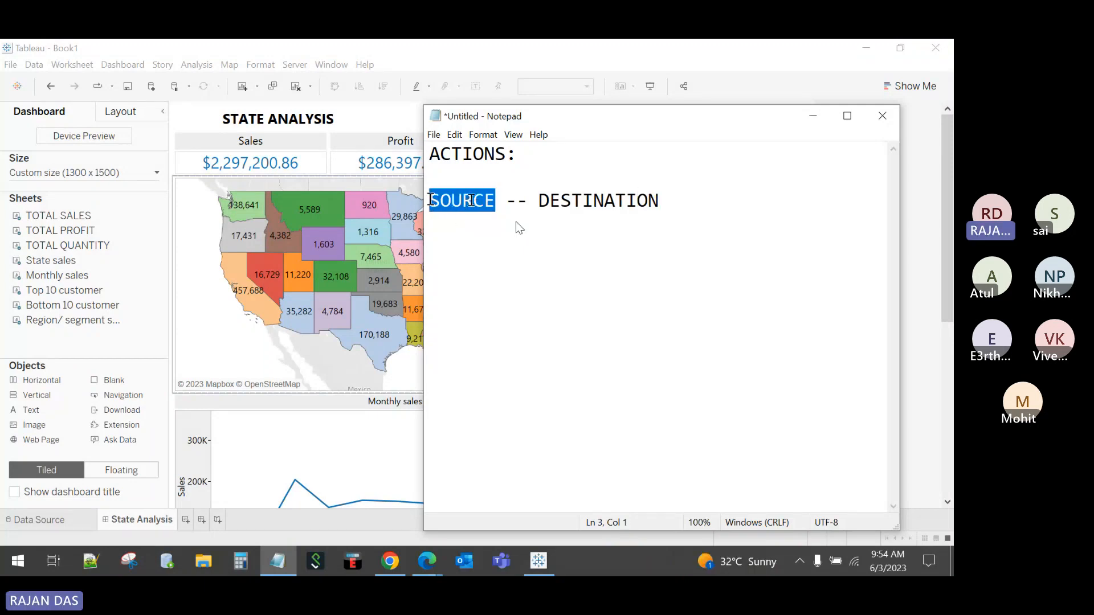
{"action": "left_click_drag", "start_coordinate": [539, 201], "coordinate": [669, 204]}
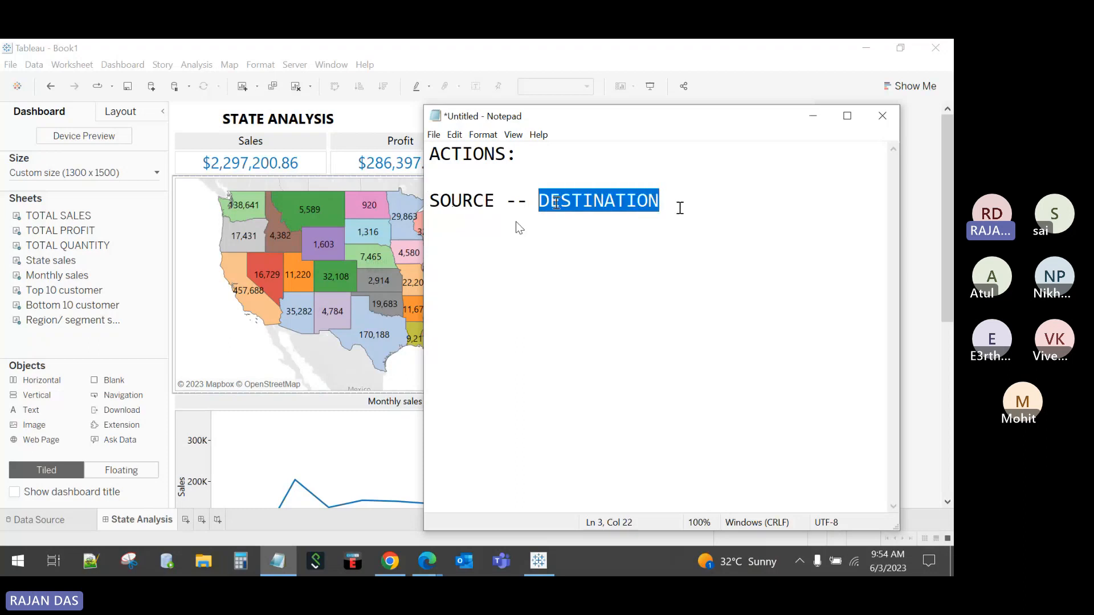
{"action": "left_click", "coordinate": [530, 155]}
{"action": "left_click_drag", "start_coordinate": [530, 155], "coordinate": [440, 154]}
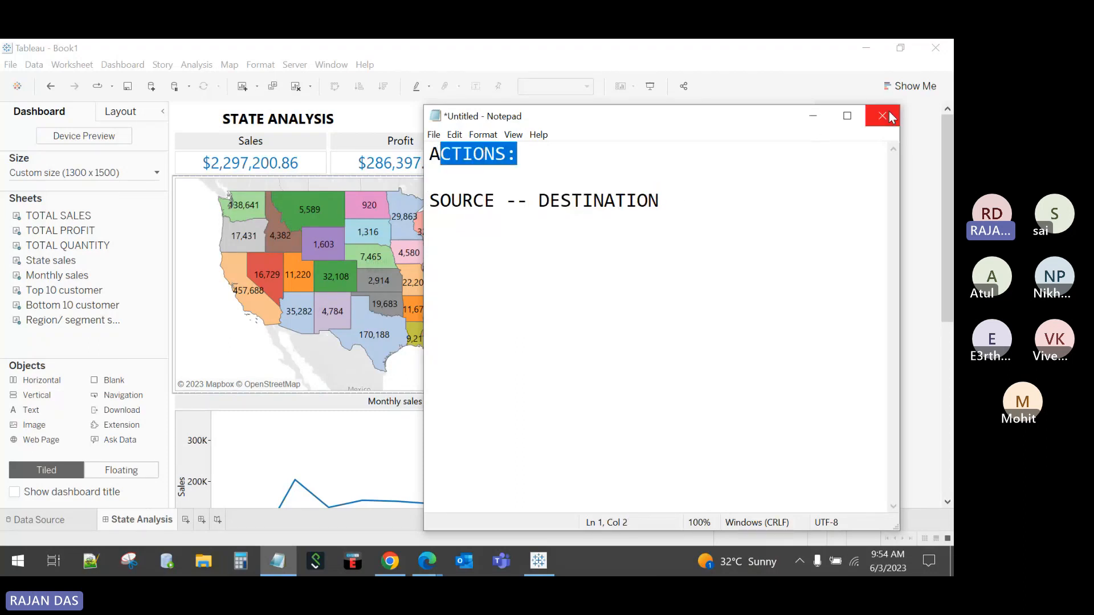
Step: Replace all the notes with 'FILTER ACTIONS' and minimise Notepad
{"action": "key", "text": "ctrl+a"}
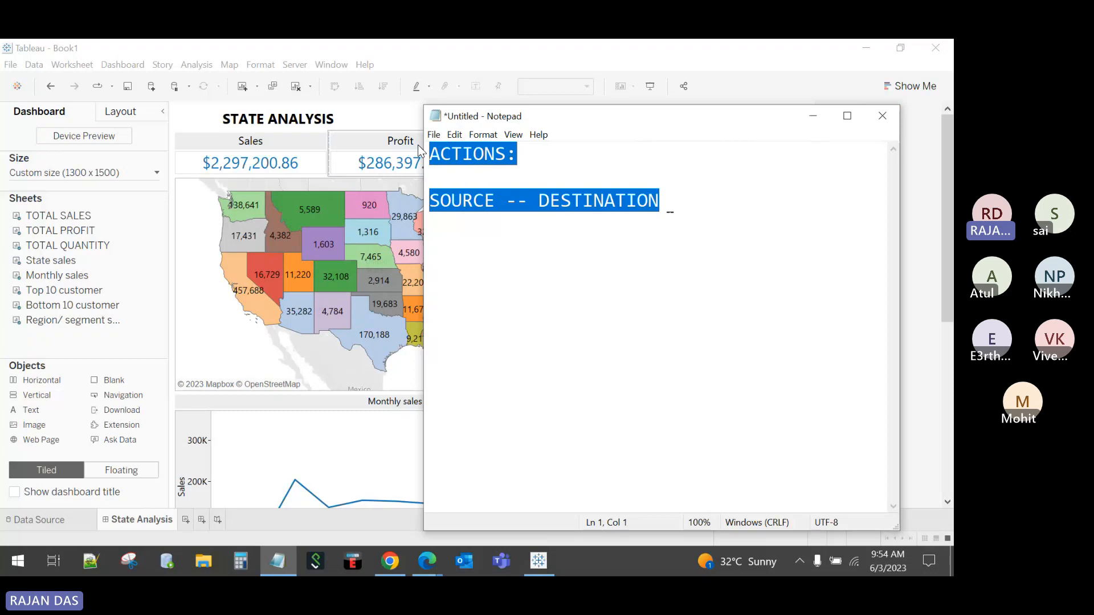
{"action": "key", "text": "Delete"}
{"action": "type", "text": "F"}
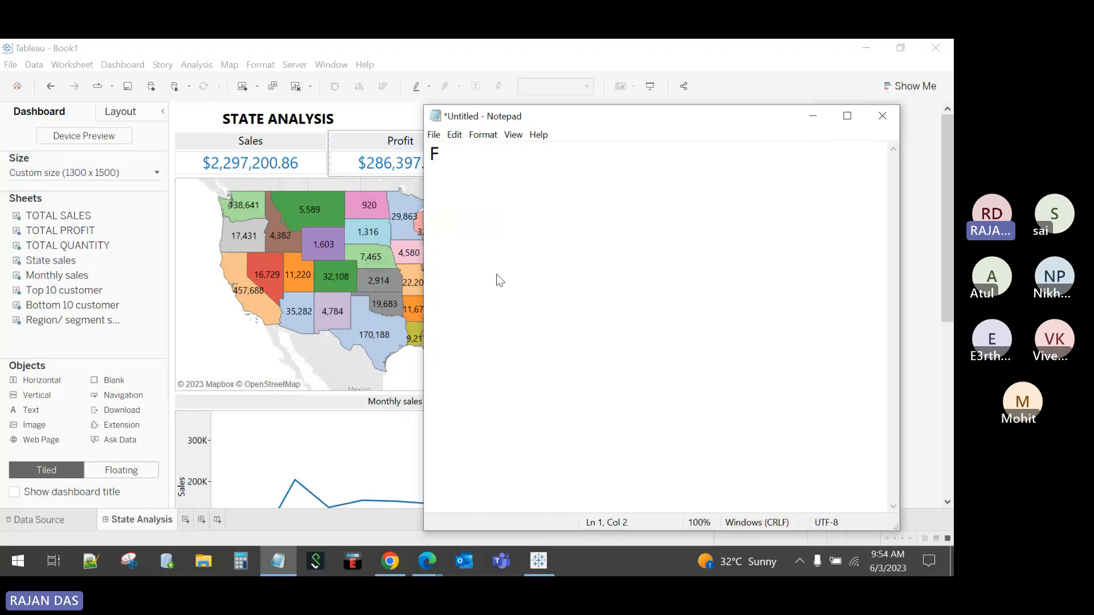
{"action": "type", "text": "ILRER"}
{"action": "key", "text": "BackSpace"}
{"action": "key", "text": "BackSpace"}
{"action": "key", "text": "BackSpace"}
{"action": "type", "text": "T"}
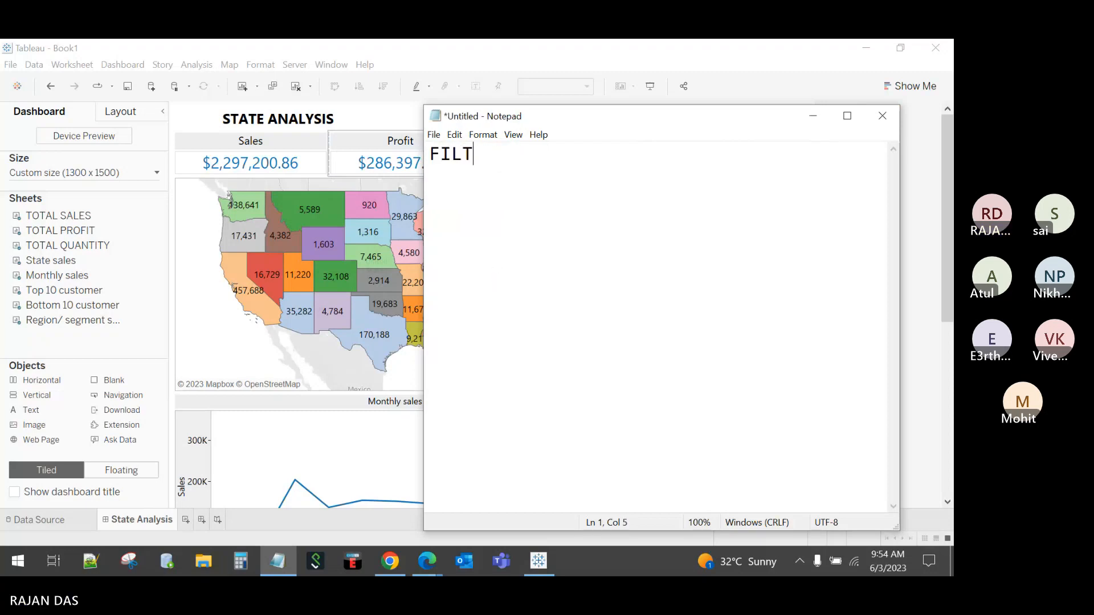
{"action": "type", "text": "ER ACTIONS"}
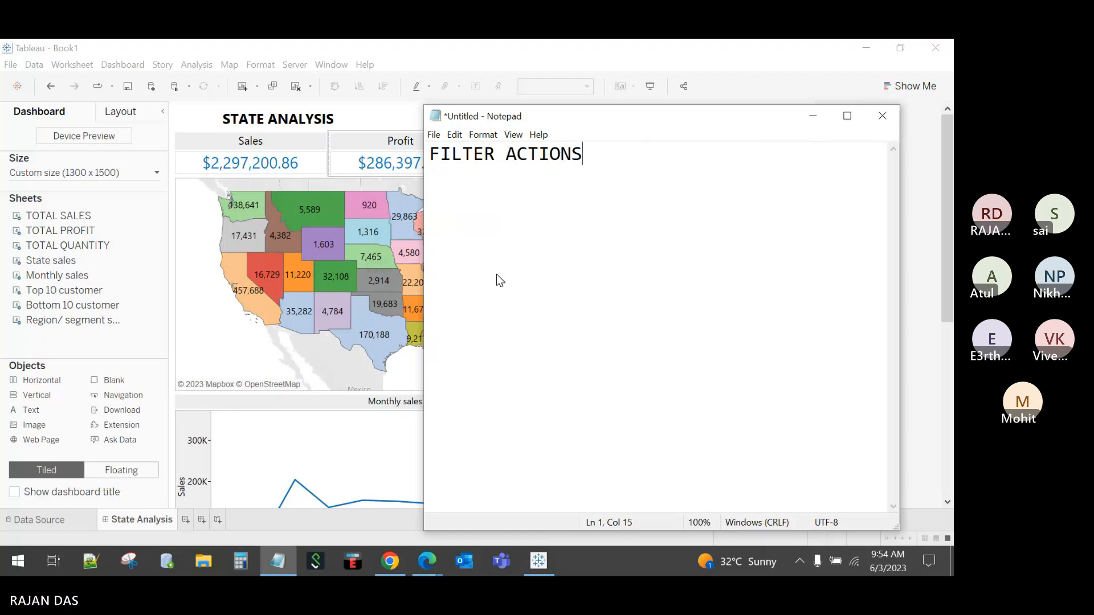
{"action": "left_click", "coordinate": [812, 117]}
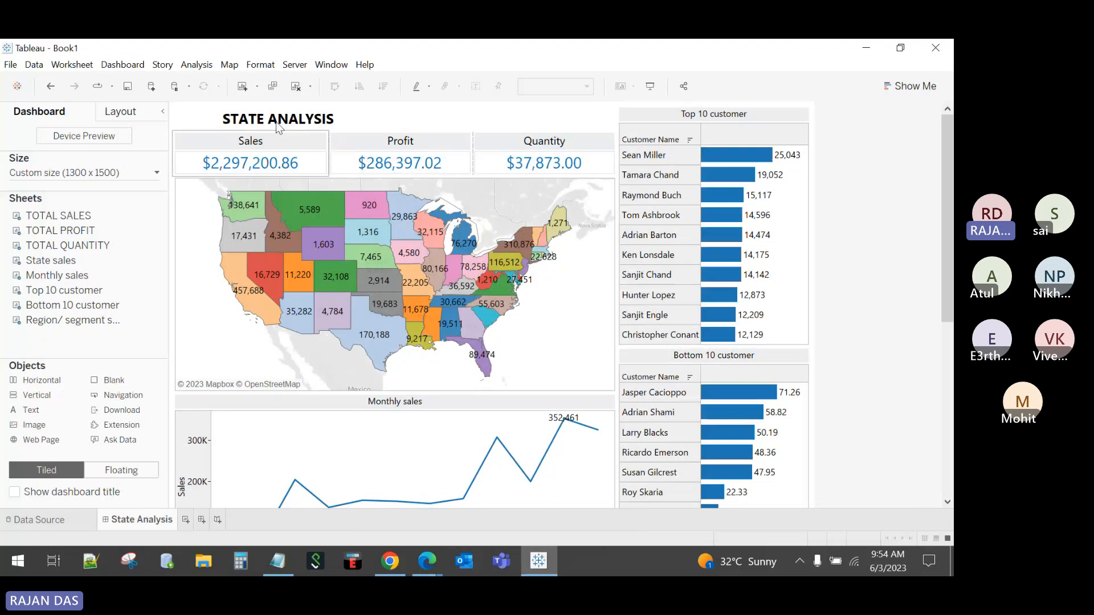
{"action": "left_click", "coordinate": [120, 65]}
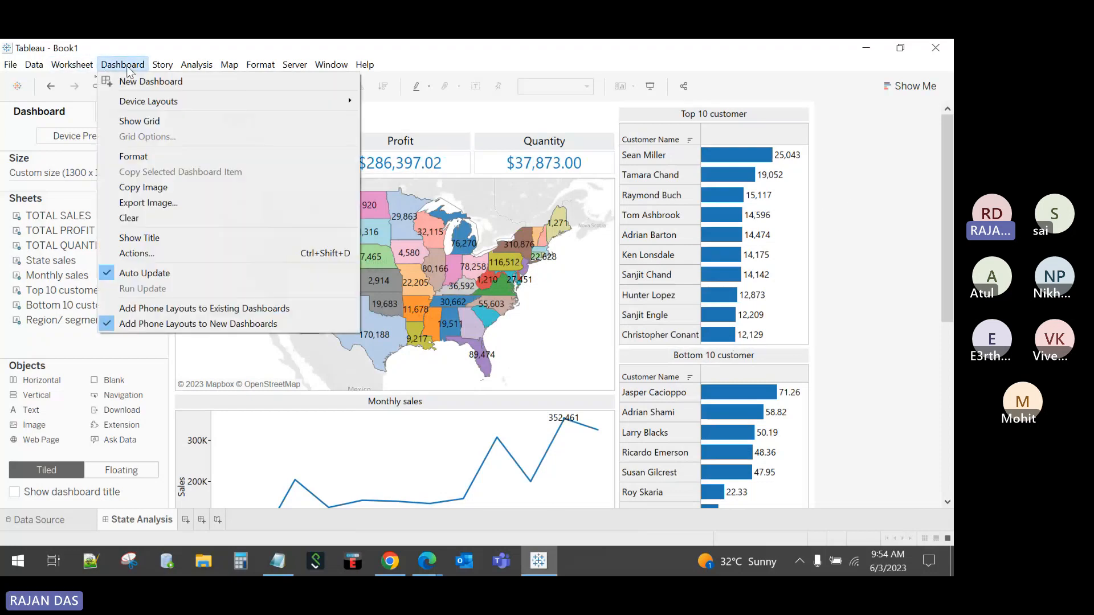
{"action": "left_click", "coordinate": [156, 257]}
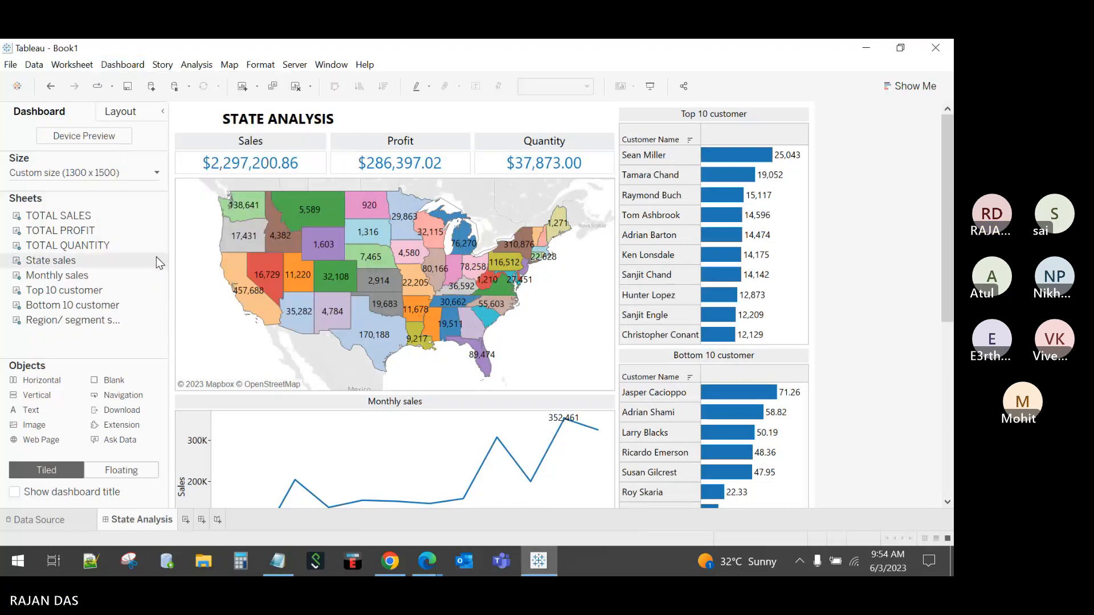
{"action": "left_click", "coordinate": [299, 369]}
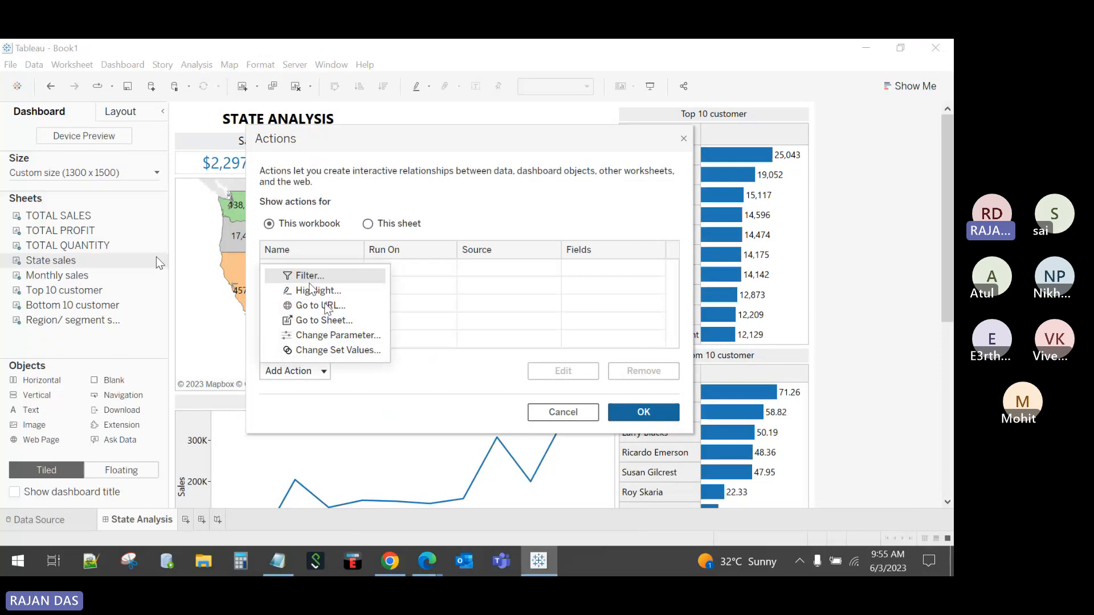
{"action": "left_click", "coordinate": [571, 409]}
{"action": "left_click", "coordinate": [571, 409]}
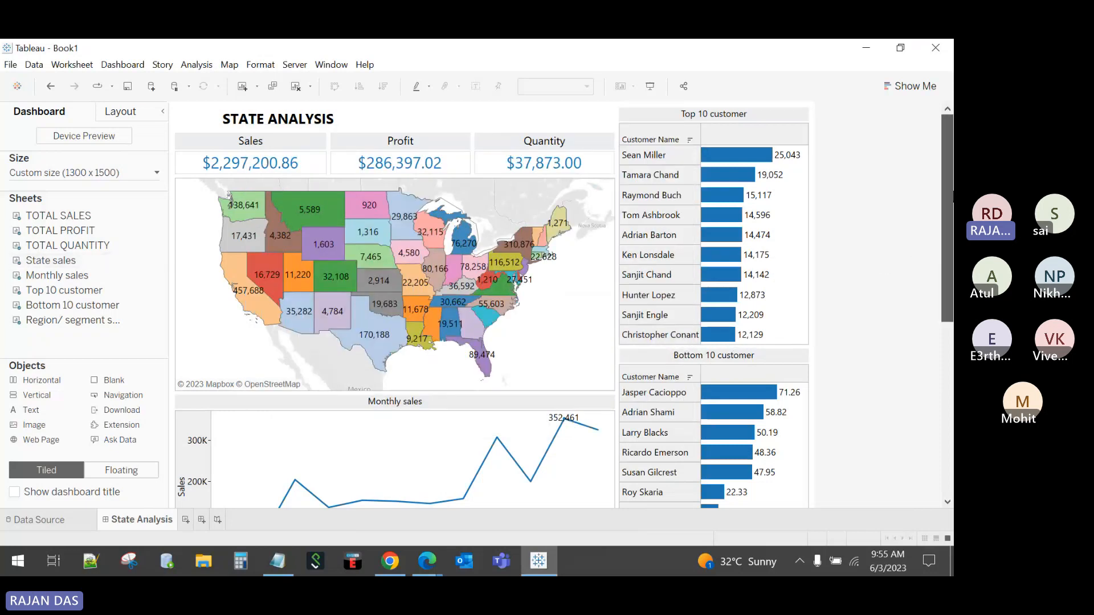
{"action": "left_click_drag", "start_coordinate": [947, 194], "coordinate": [936, 160]}
Step: Test-select the Sean Miller bar and North Dakota, deselect both, and open the Dashboard menu
{"action": "left_click", "coordinate": [729, 160]}
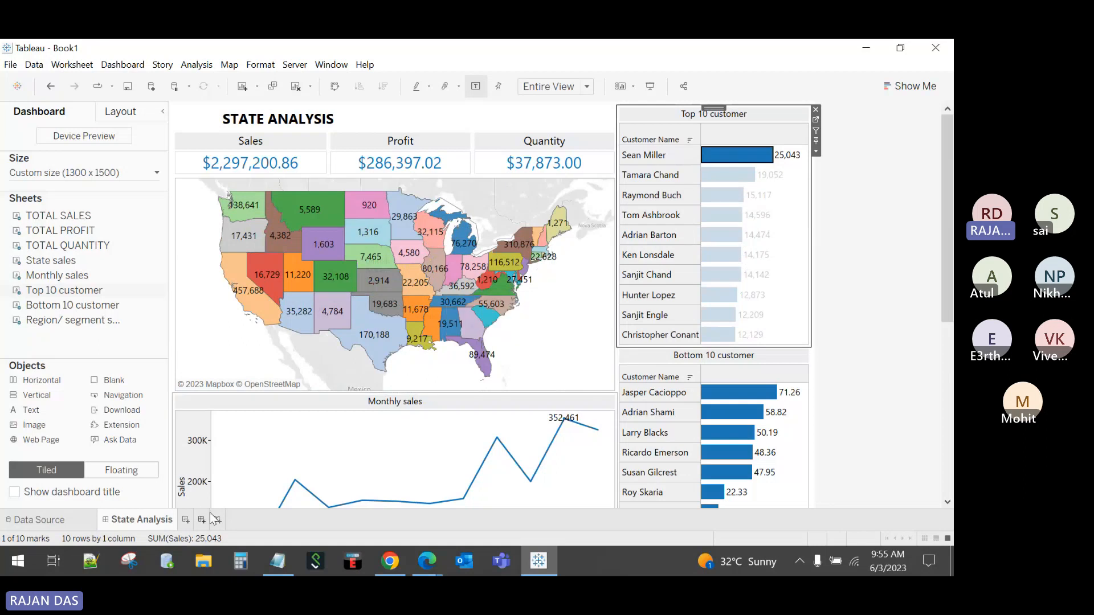
{"action": "left_click", "coordinate": [752, 157]}
{"action": "left_click", "coordinate": [877, 221]}
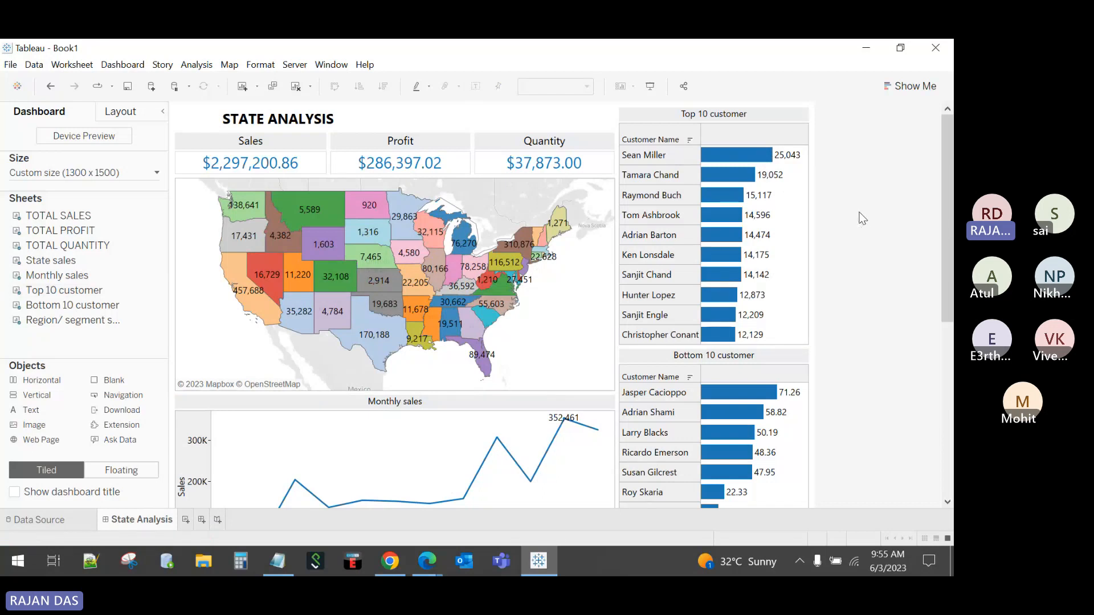
{"action": "left_click", "coordinate": [378, 211]}
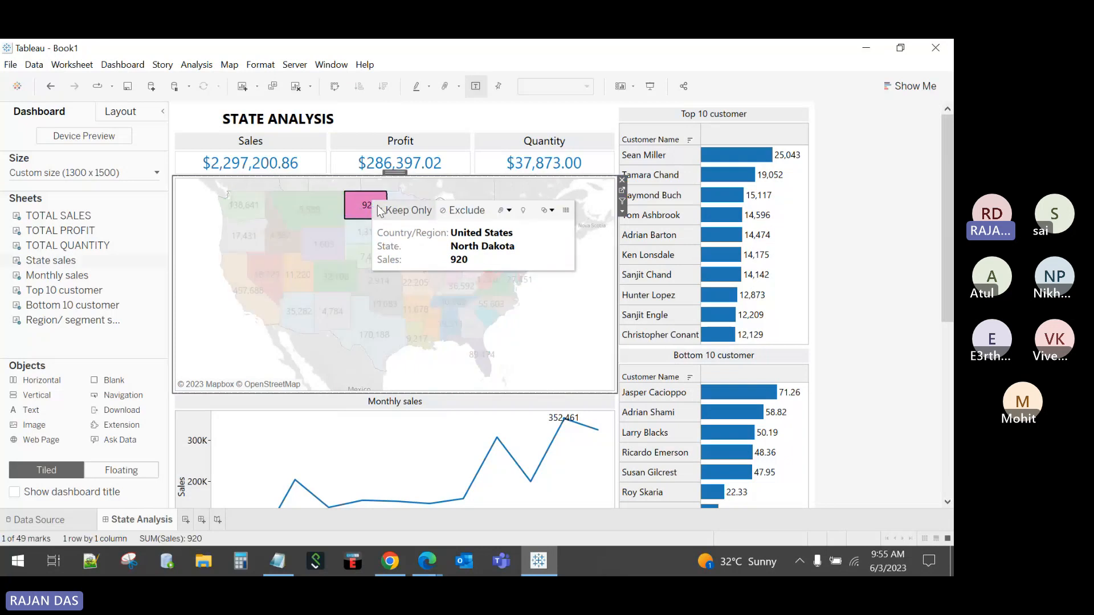
{"action": "left_click", "coordinate": [592, 255]}
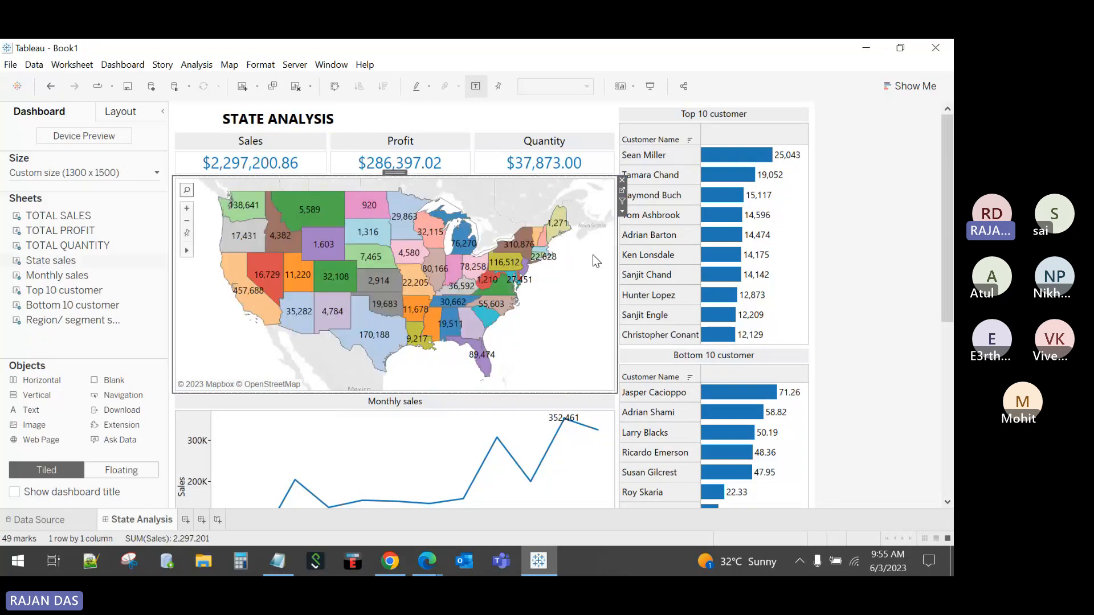
{"action": "left_click", "coordinate": [122, 66]}
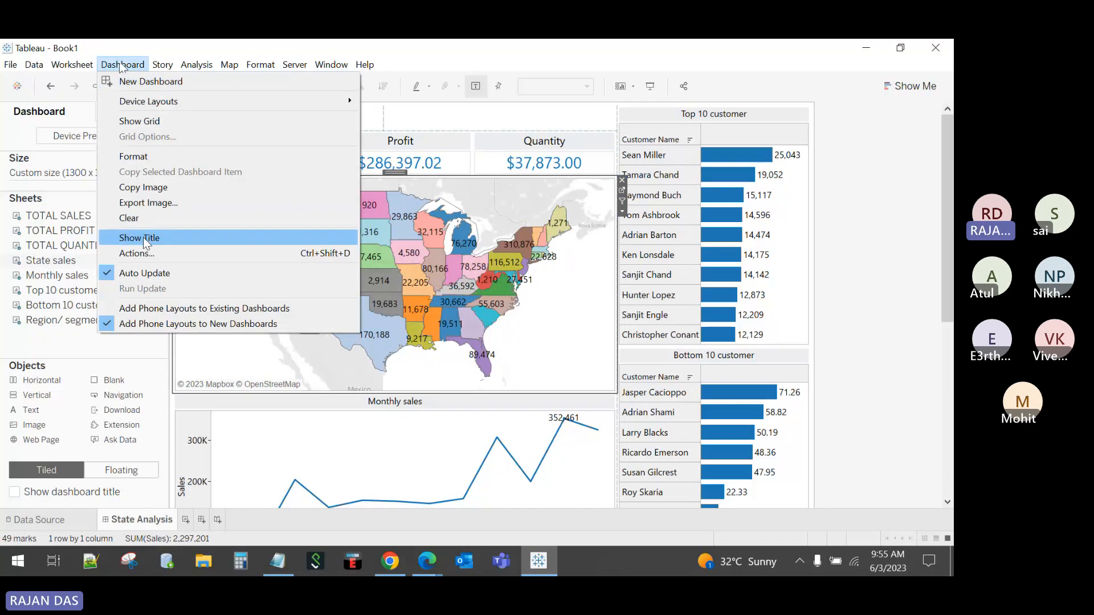
Step: Add a filter action with Monthly sales as its only source sheet
{"action": "left_click", "coordinate": [147, 253]}
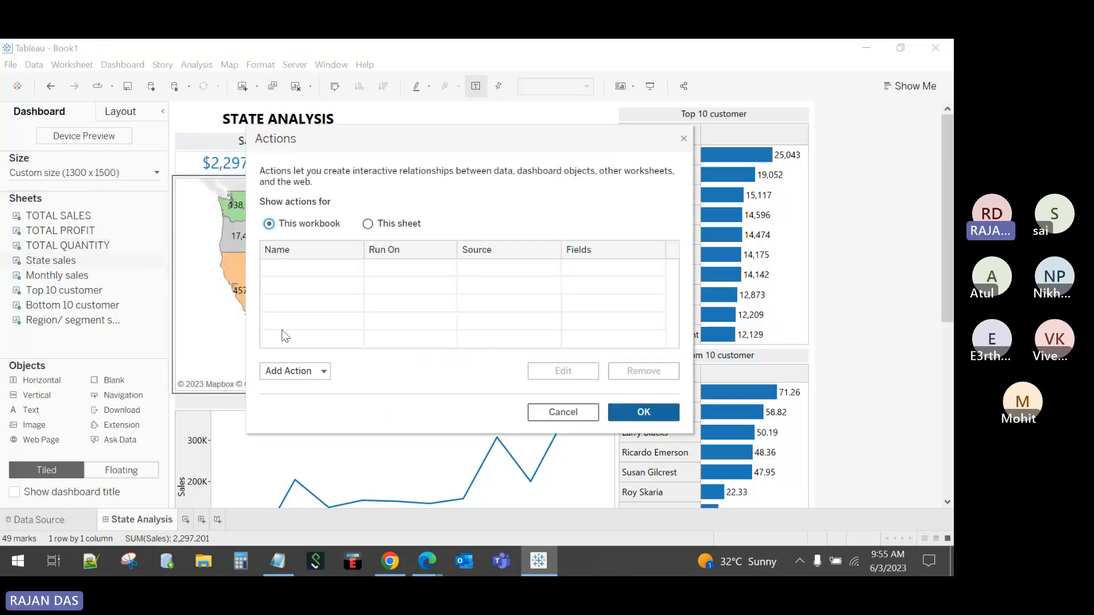
{"action": "left_click", "coordinate": [305, 375]}
{"action": "left_click", "coordinate": [420, 300]}
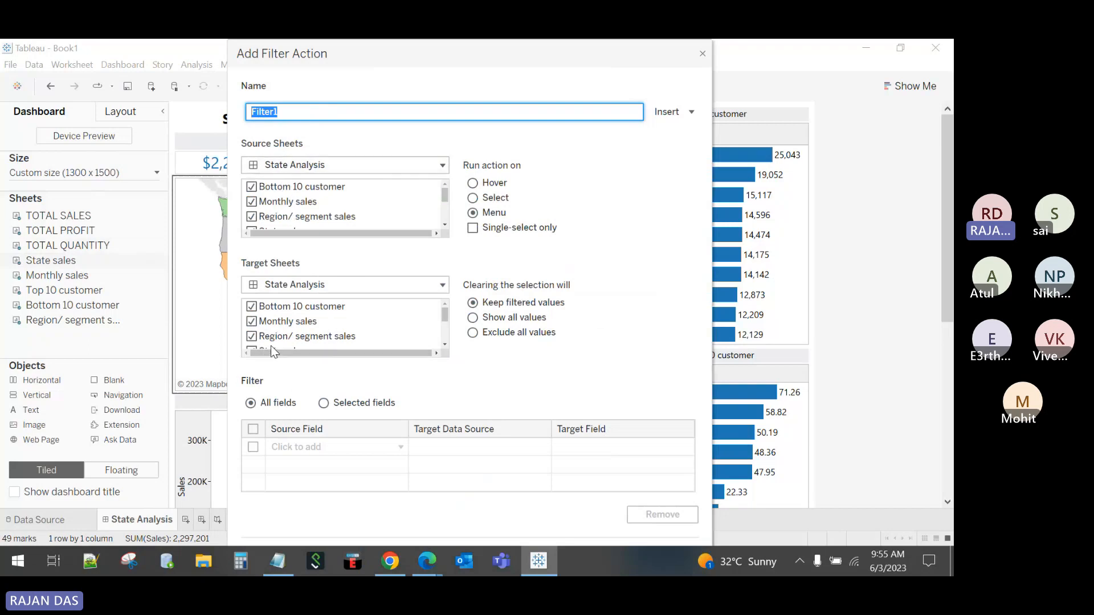
{"action": "left_click", "coordinate": [302, 187]}
{"action": "scroll", "coordinate": [342, 205], "scroll_direction": "down", "scroll_amount": 2}
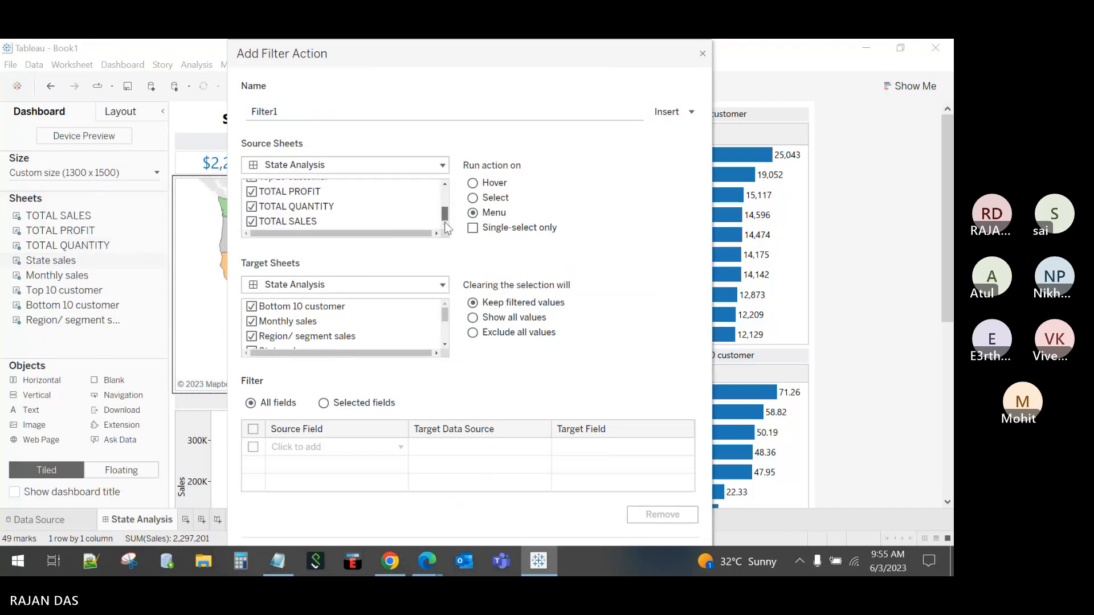
{"action": "left_click", "coordinate": [300, 219], "text": "shift"}
{"action": "left_click", "coordinate": [254, 222]}
{"action": "left_click_drag", "start_coordinate": [448, 222], "coordinate": [446, 194]}
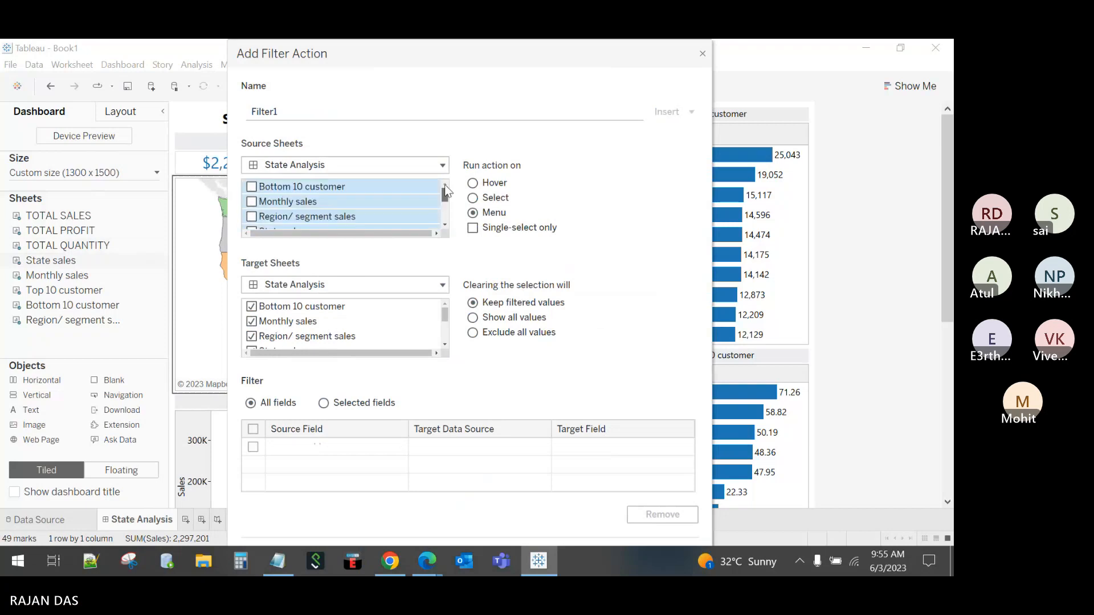
{"action": "left_click", "coordinate": [353, 187]}
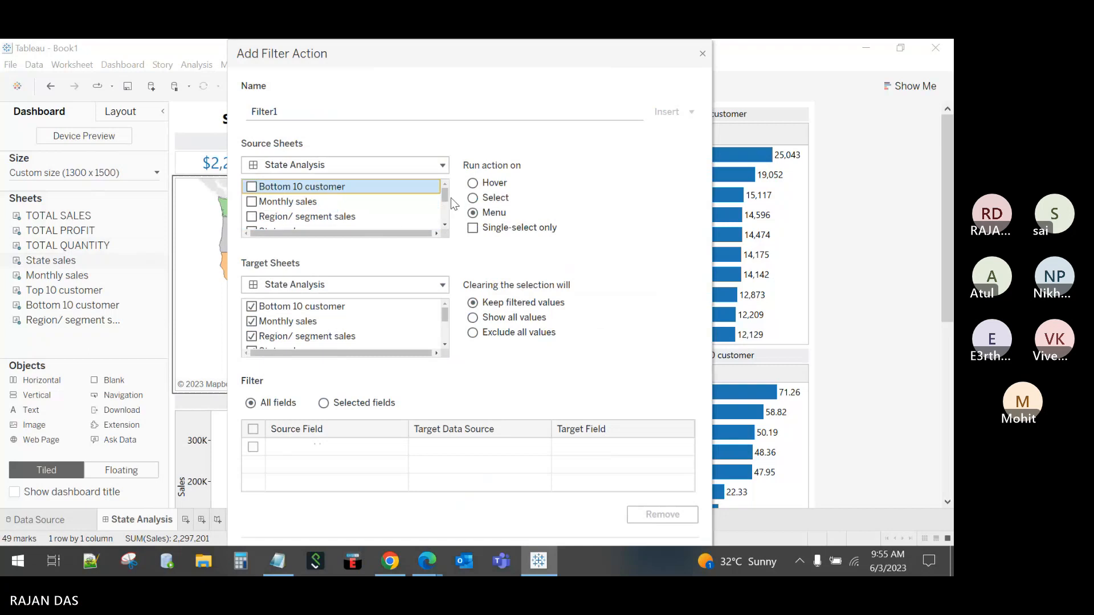
{"action": "left_click", "coordinate": [257, 203]}
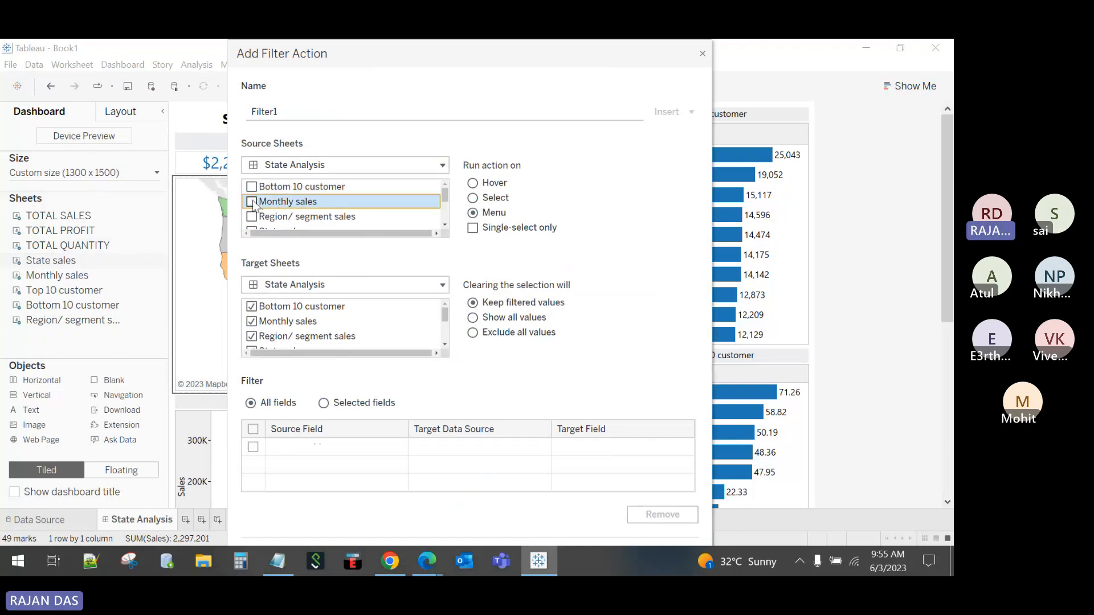
{"action": "left_click", "coordinate": [252, 202]}
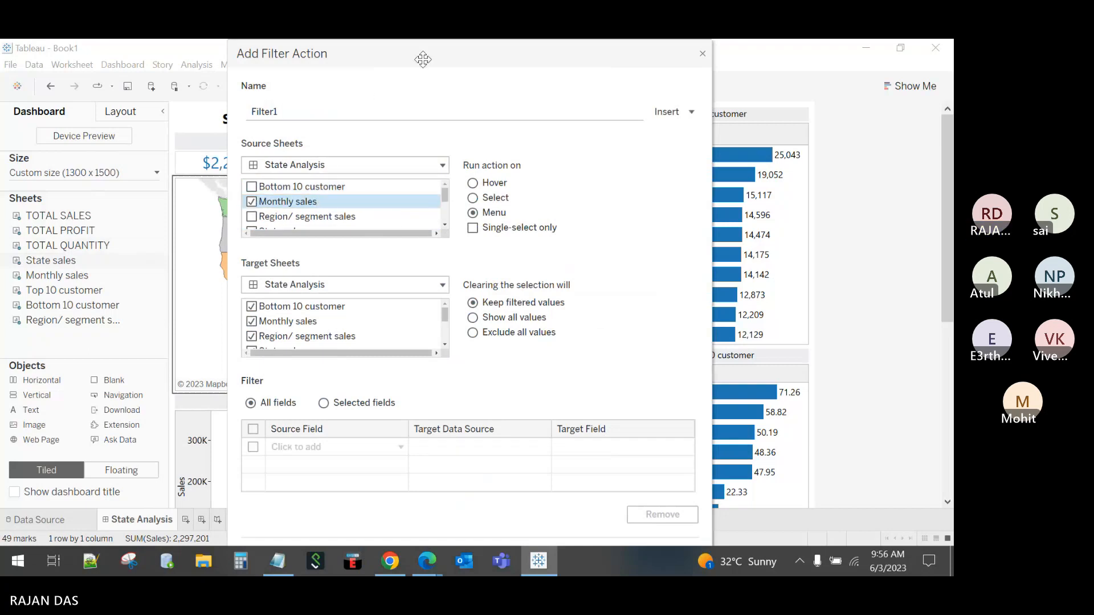
{"action": "left_click_drag", "start_coordinate": [420, 57], "coordinate": [376, 57]}
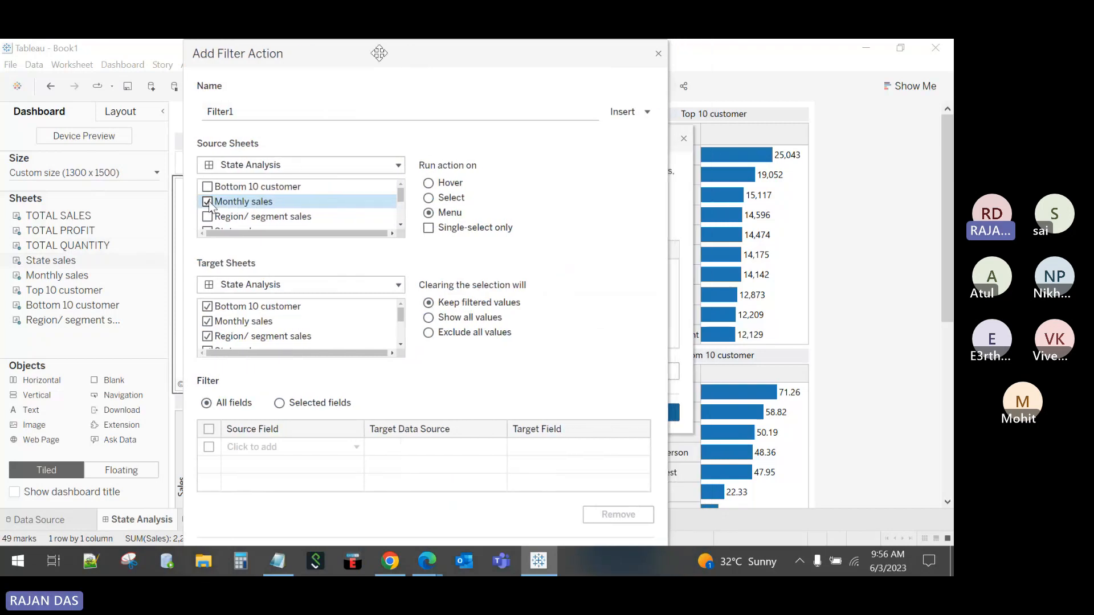
Step: Try the Hover, Select and Menu triggers, leaving the action on Menu
{"action": "left_click", "coordinate": [429, 183]}
{"action": "left_click", "coordinate": [431, 198]}
{"action": "left_click", "coordinate": [431, 213]}
{"action": "left_click", "coordinate": [448, 213]}
{"action": "left_click", "coordinate": [451, 200]}
{"action": "left_click", "coordinate": [450, 213]}
{"action": "left_click", "coordinate": [453, 200]}
{"action": "left_click", "coordinate": [458, 215]}
Step: Set clearing the selection to Show all values, after also trying Exclude all values
{"action": "left_click_drag", "start_coordinate": [356, 50], "coordinate": [457, 50]}
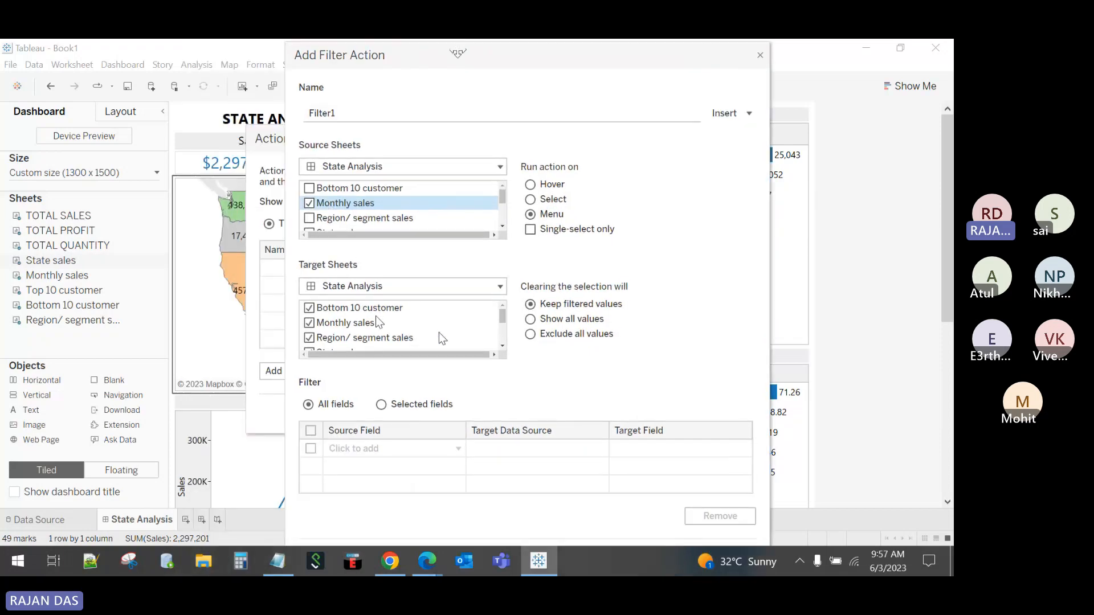
{"action": "scroll", "coordinate": [500, 317], "scroll_direction": "down", "scroll_amount": 2}
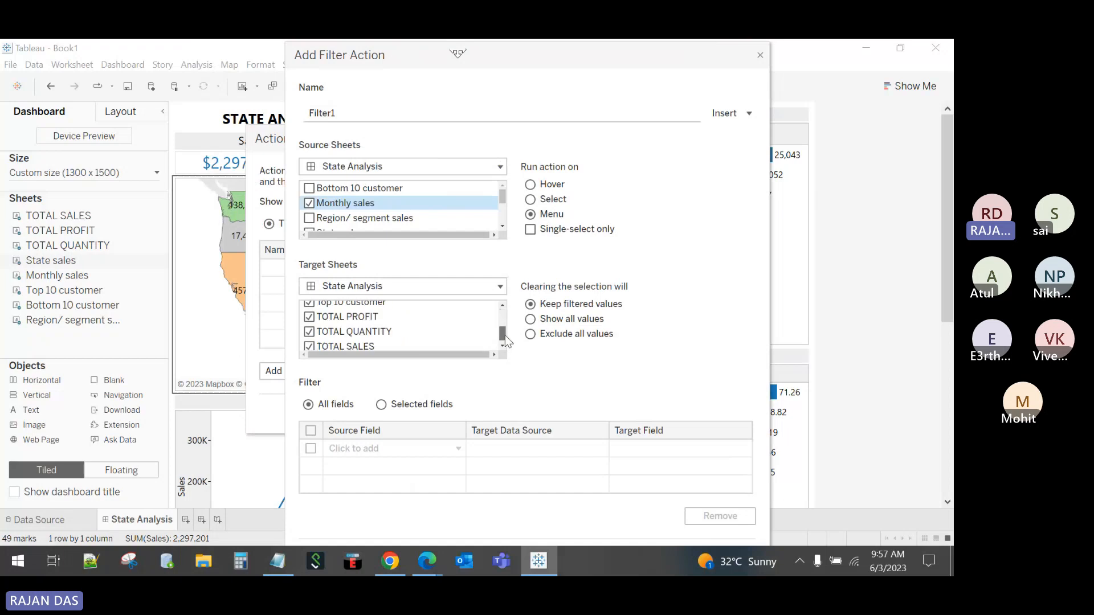
{"action": "scroll", "coordinate": [498, 303], "scroll_direction": "up", "scroll_amount": 2}
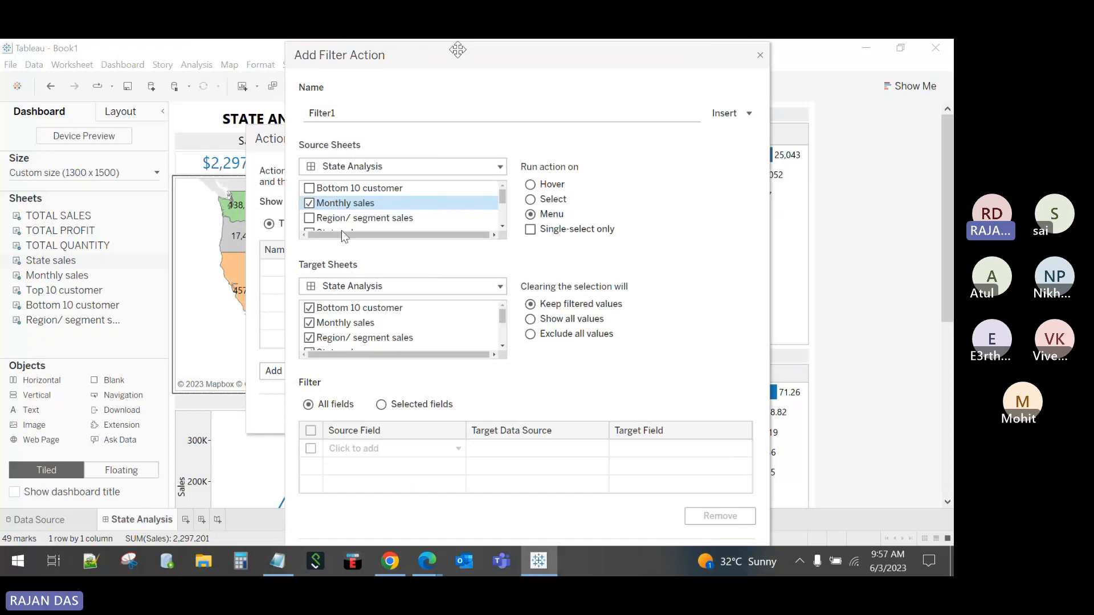
{"action": "left_click", "coordinate": [552, 322]}
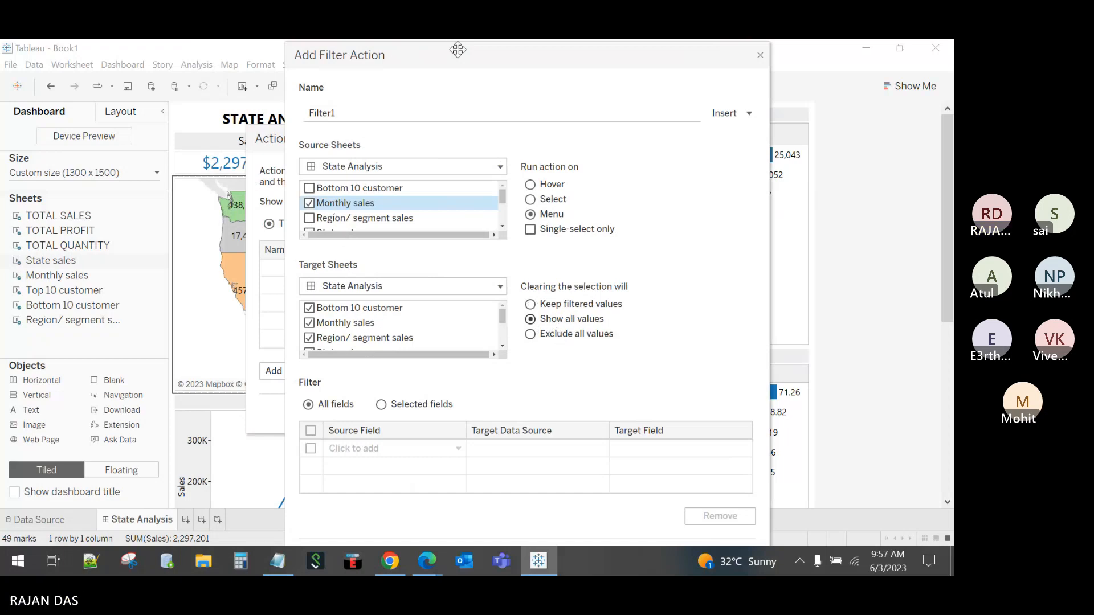
{"action": "left_click", "coordinate": [567, 337]}
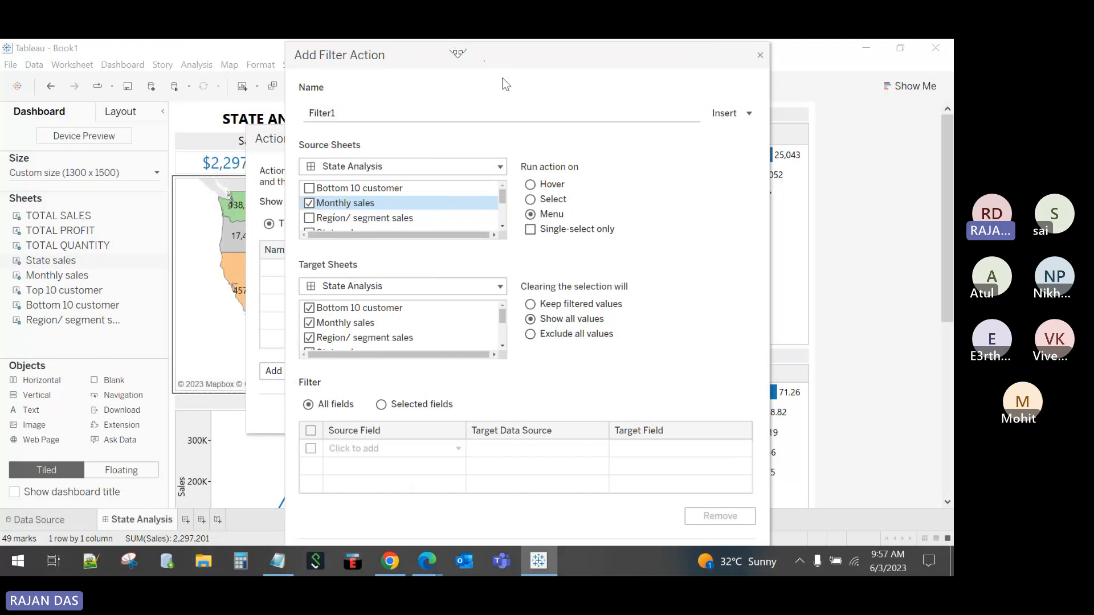
{"action": "left_click_drag", "start_coordinate": [502, 78], "coordinate": [473, 77]}
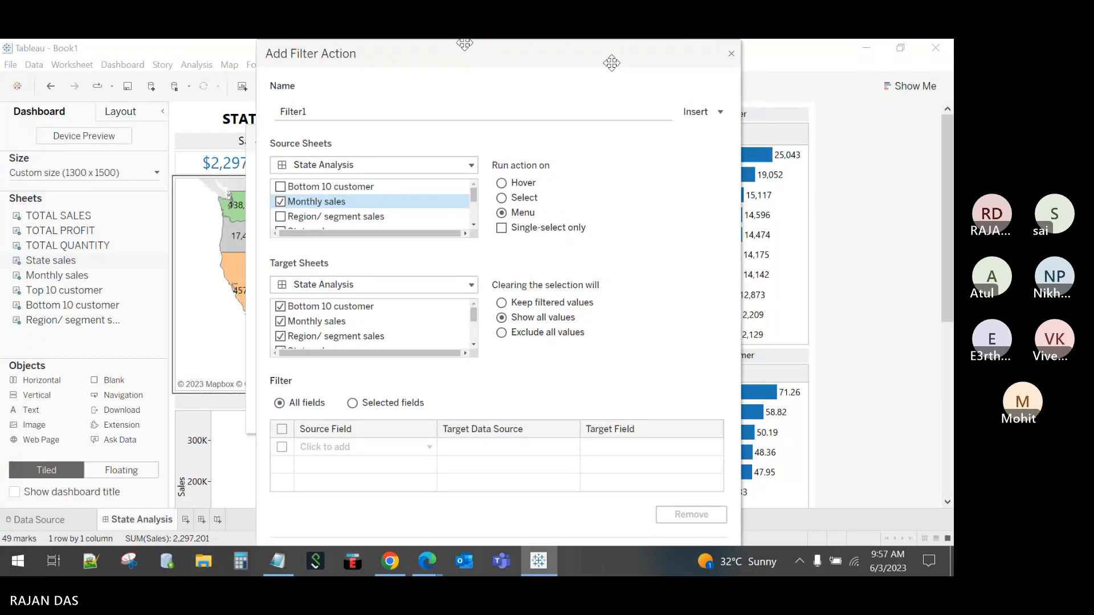
{"action": "left_click_drag", "start_coordinate": [569, 53], "coordinate": [529, 42]}
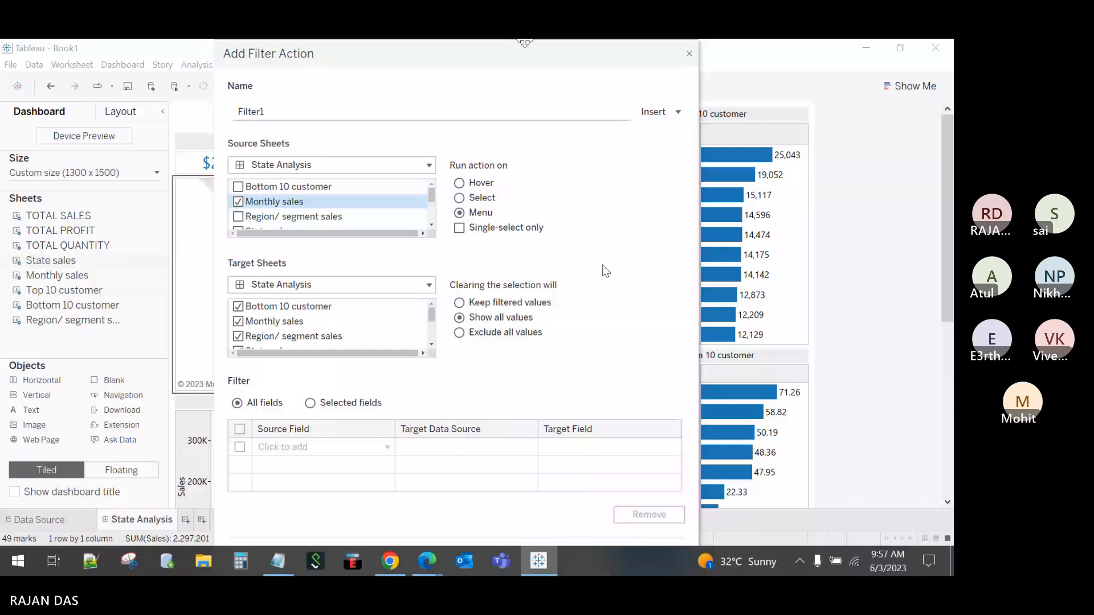
Step: Turn on 'Automatically hide the taskbar in desktop mode' and minimize Windows Settings
{"action": "right_click", "coordinate": [661, 561]}
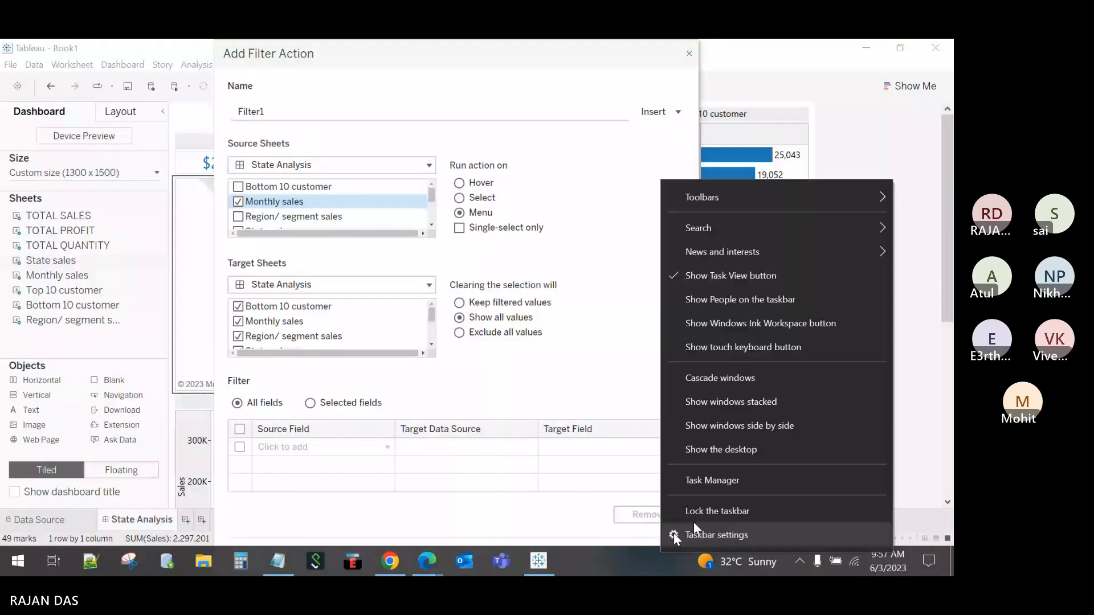
{"action": "left_click", "coordinate": [727, 535]}
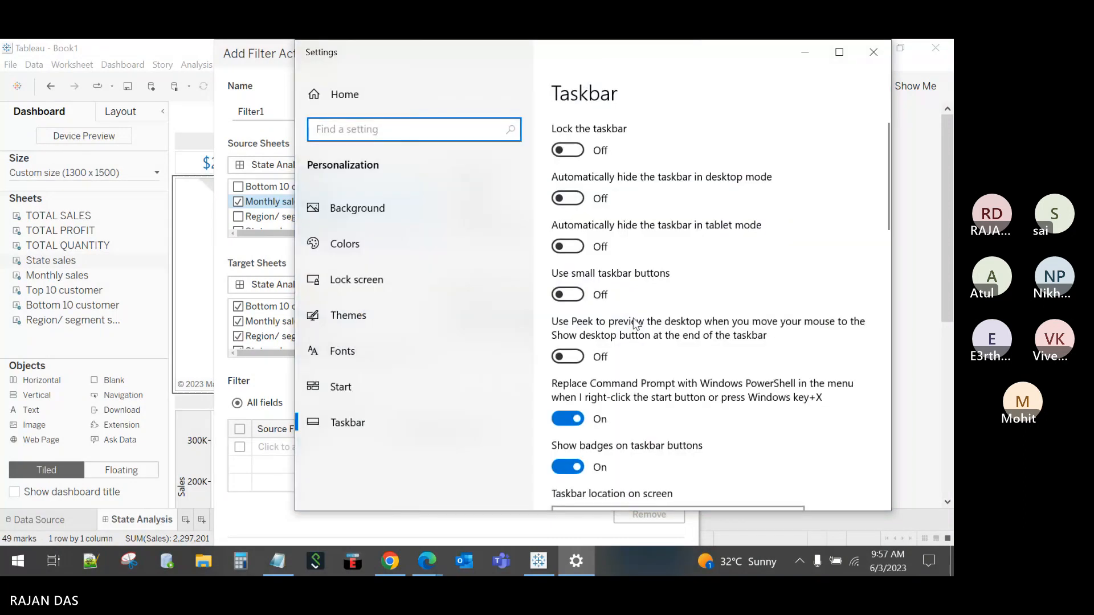
{"action": "left_click", "coordinate": [573, 201]}
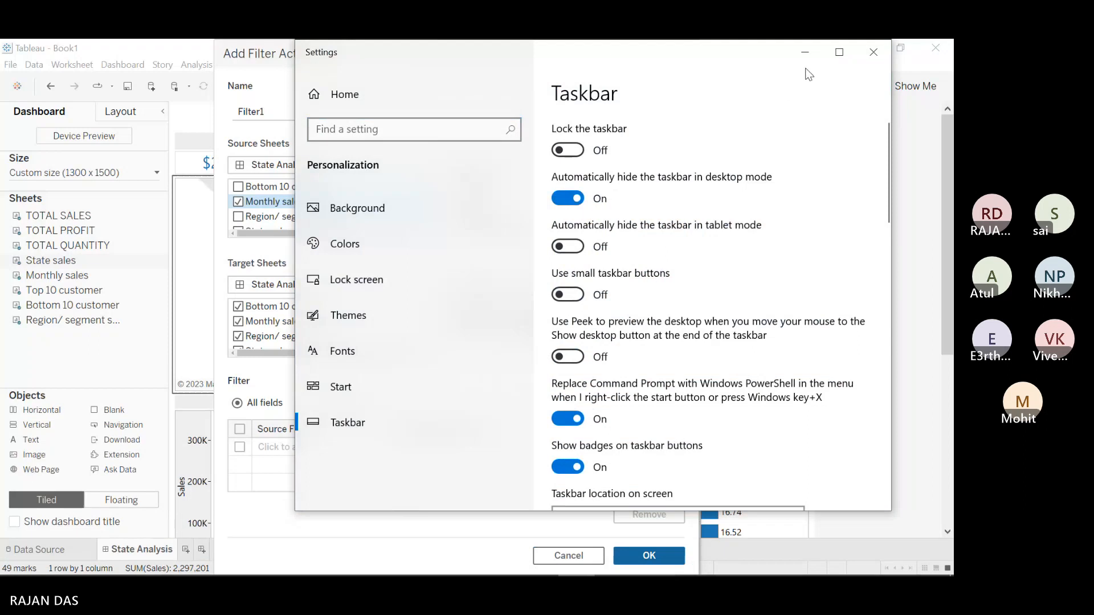
{"action": "left_click", "coordinate": [817, 56]}
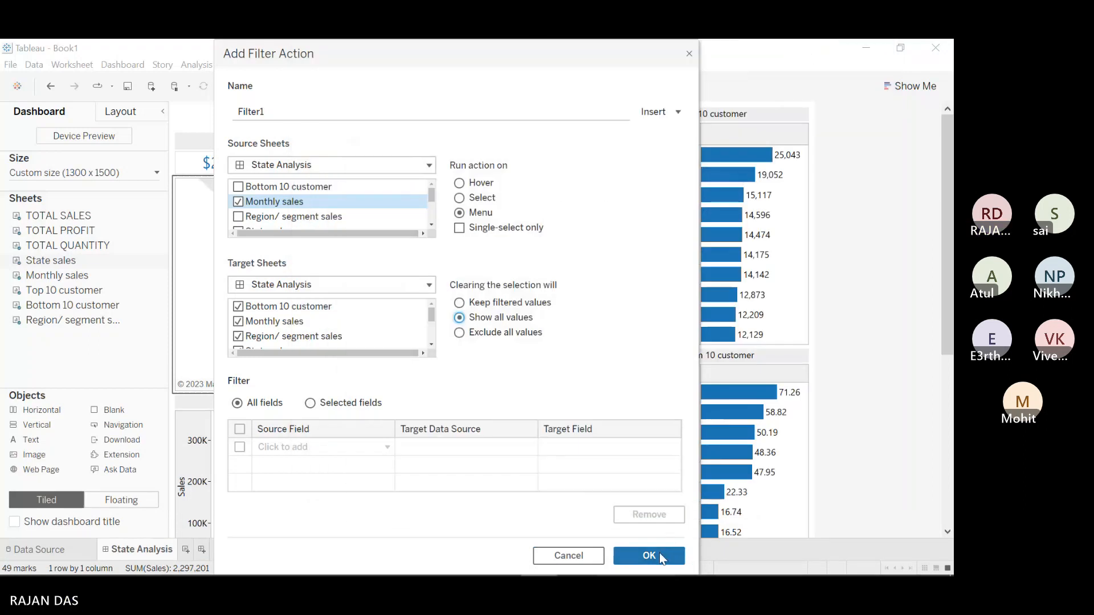
Step: Save the Filter1 action, then try the Mar point on Monthly sales in Presentation Mode
{"action": "left_click", "coordinate": [658, 553]}
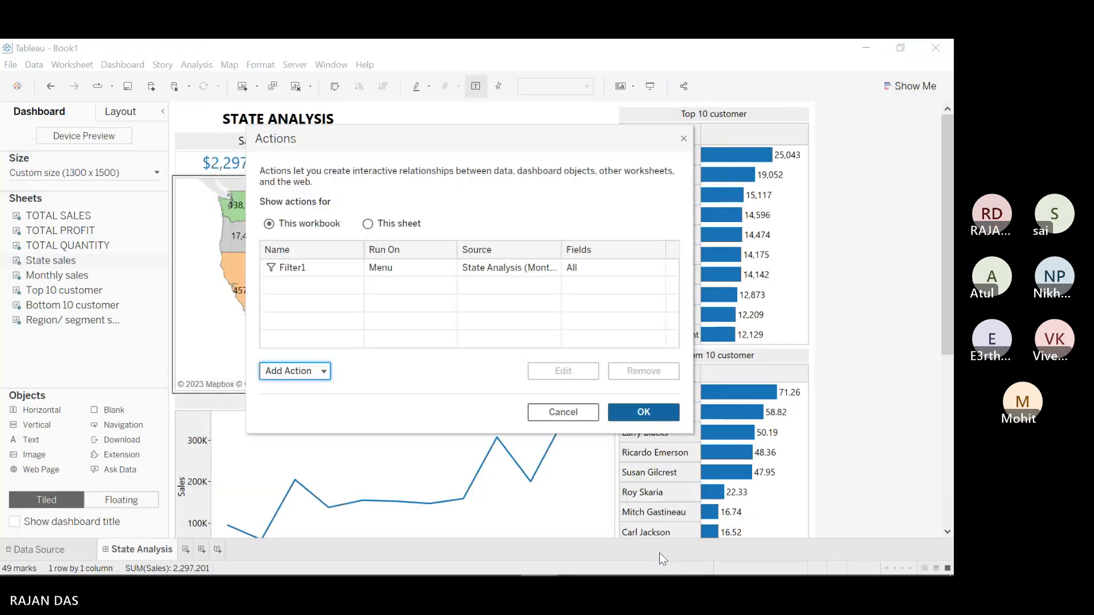
{"action": "left_click", "coordinate": [655, 411]}
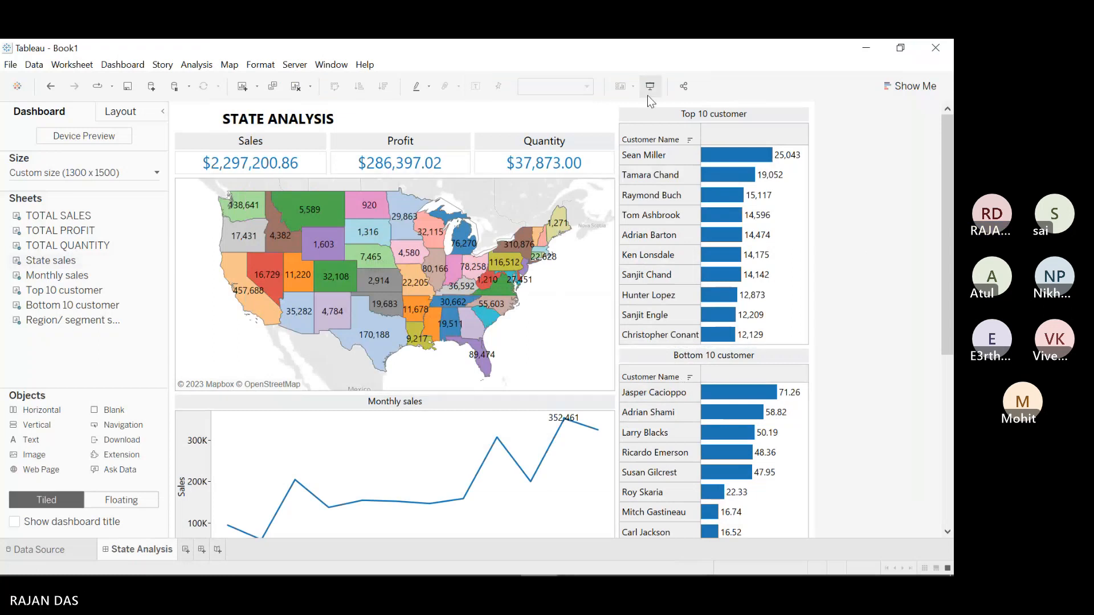
{"action": "left_click", "coordinate": [649, 89]}
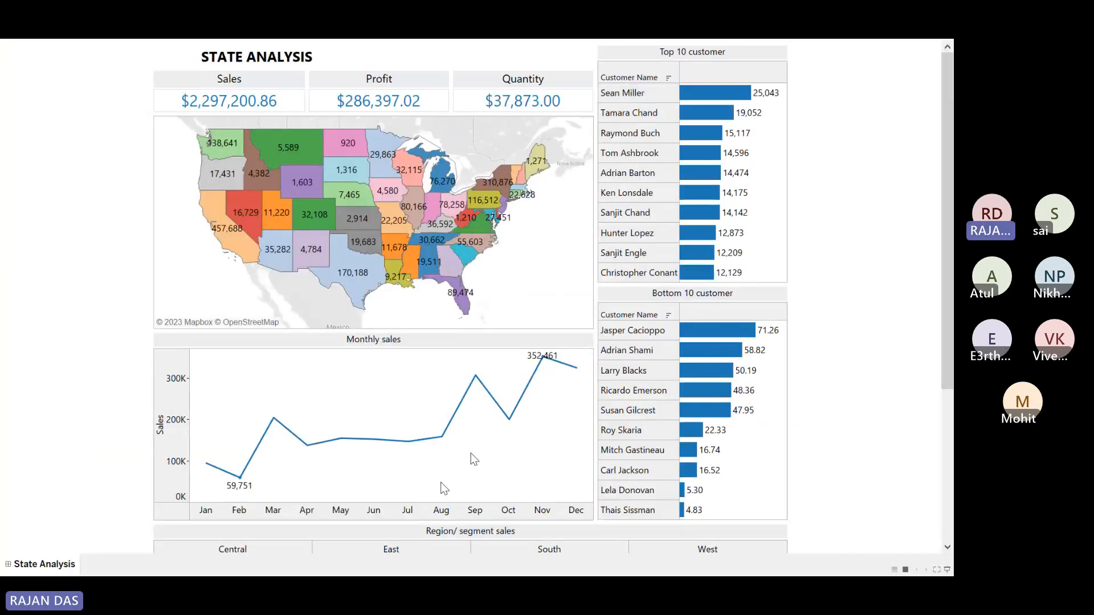
{"action": "mouse_move", "coordinate": [245, 481]}
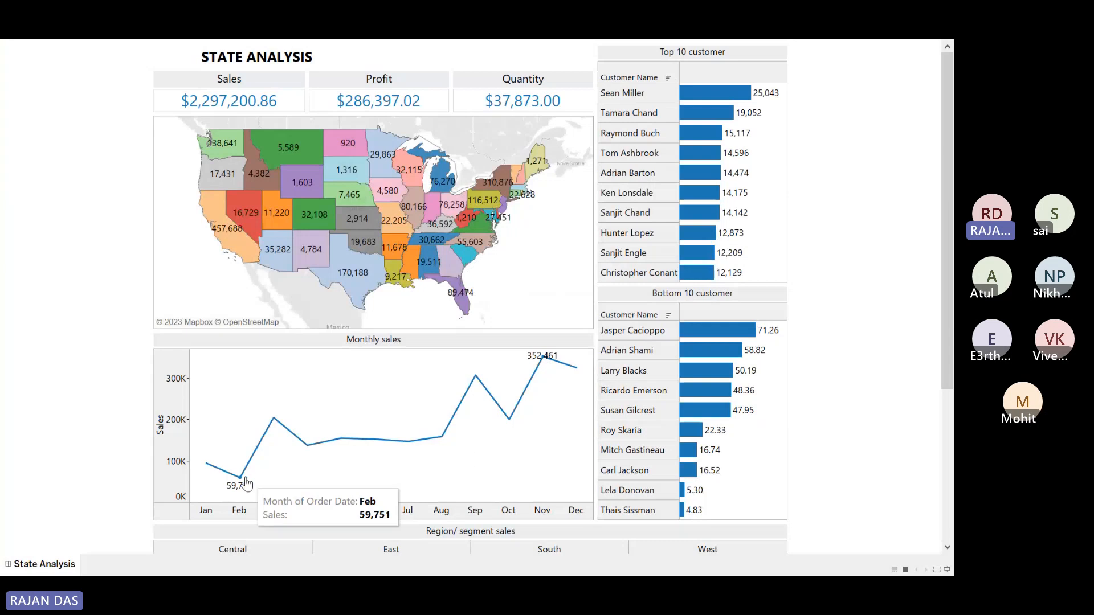
{"action": "mouse_move", "coordinate": [273, 426]}
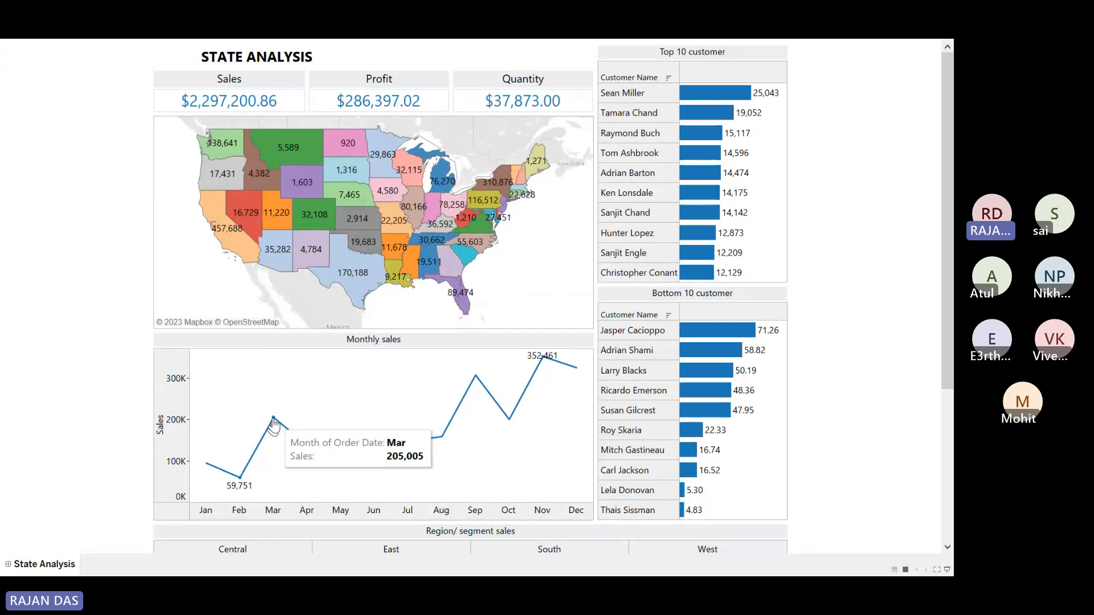
{"action": "left_click", "coordinate": [274, 420]}
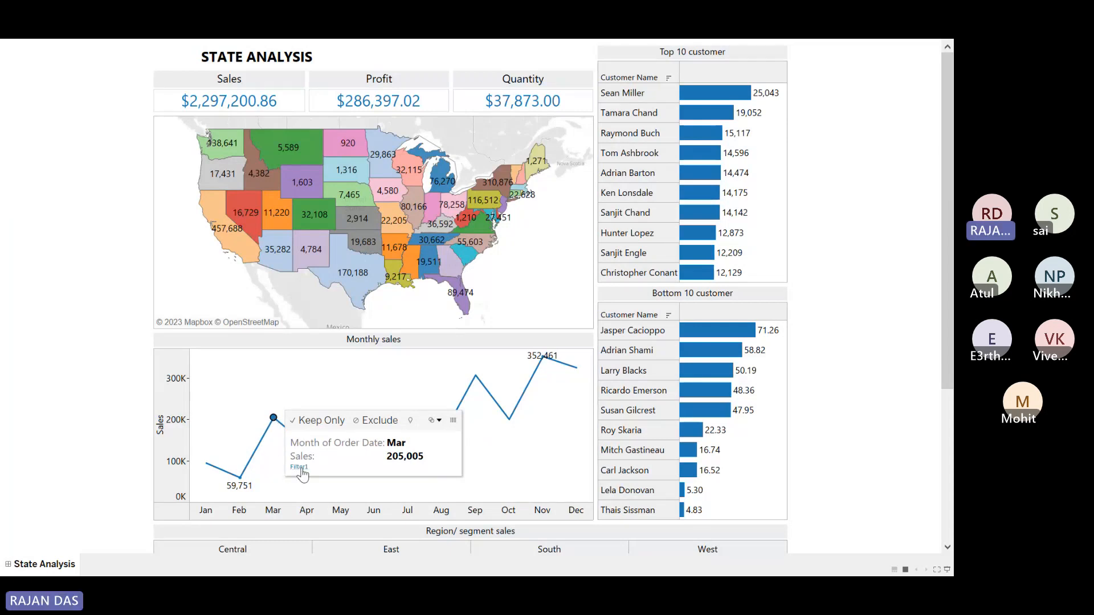
{"action": "left_click", "coordinate": [310, 381]}
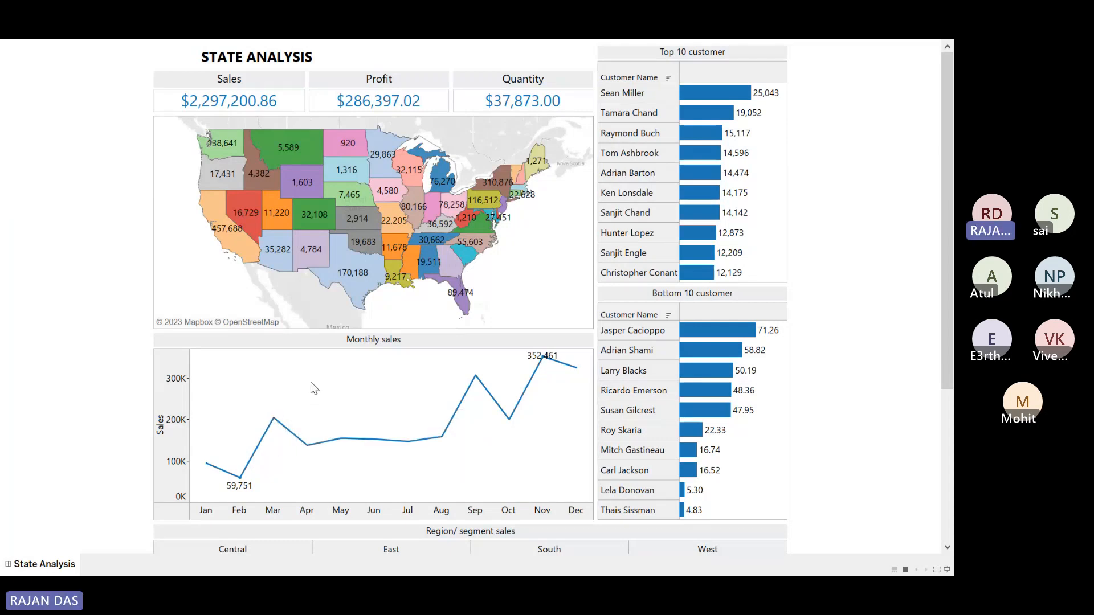
{"action": "key", "text": "Escape"}
Step: Open Filter1 from Dashboard > Actions for review and cancel without changes
{"action": "left_click", "coordinate": [123, 64]}
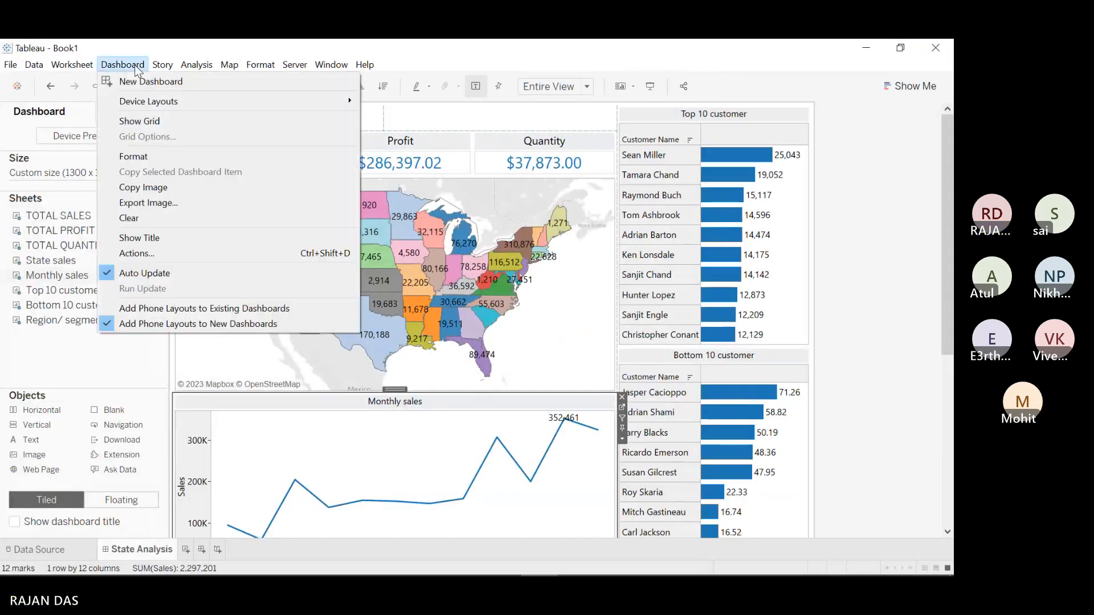
{"action": "left_click", "coordinate": [167, 253]}
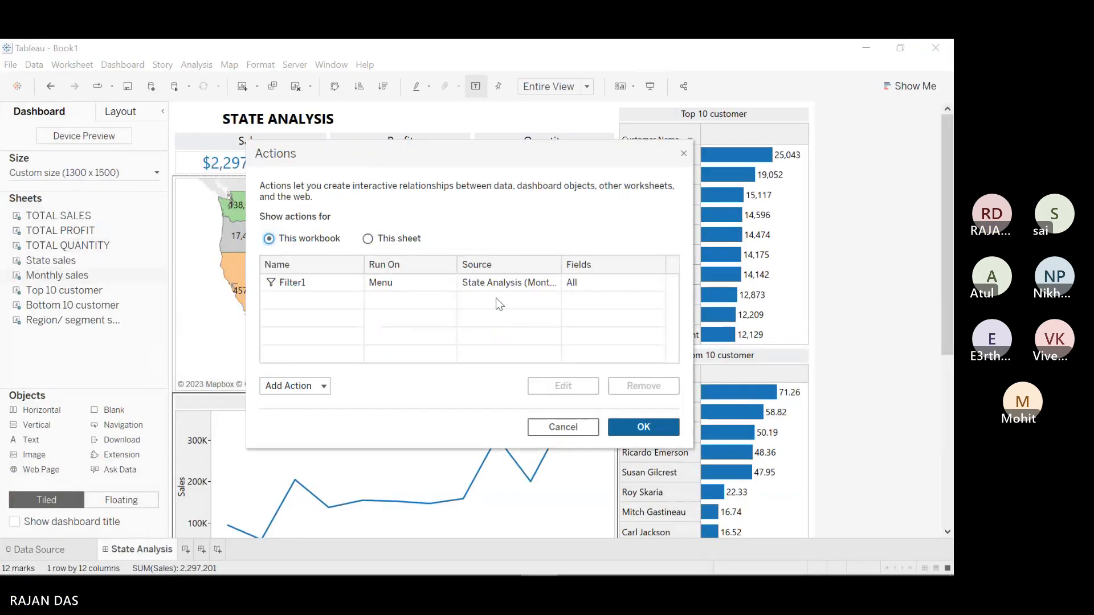
{"action": "left_click", "coordinate": [470, 284]}
{"action": "left_click", "coordinate": [550, 384]}
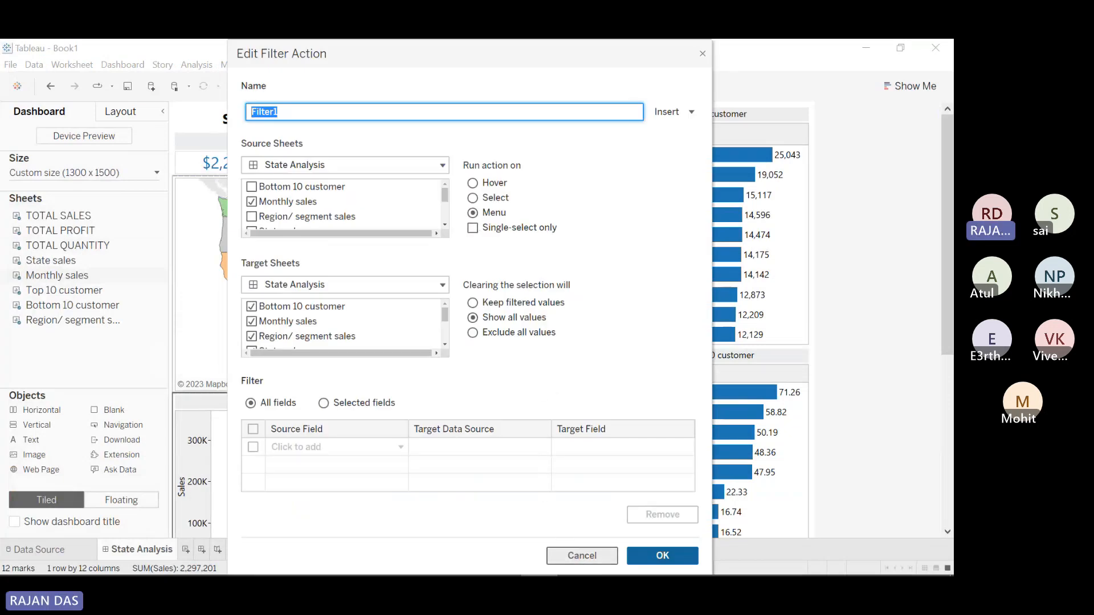
{"action": "left_click", "coordinate": [577, 559]}
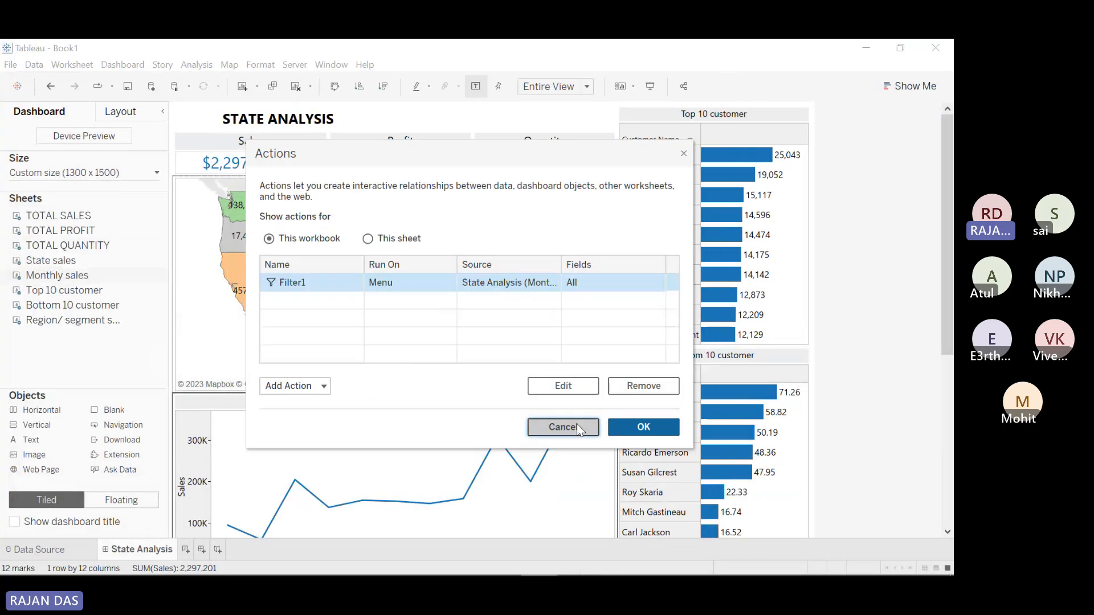
{"action": "left_click", "coordinate": [576, 424]}
Step: In Presentation Mode, select the March point on the Monthly sales line
{"action": "left_click", "coordinate": [650, 86]}
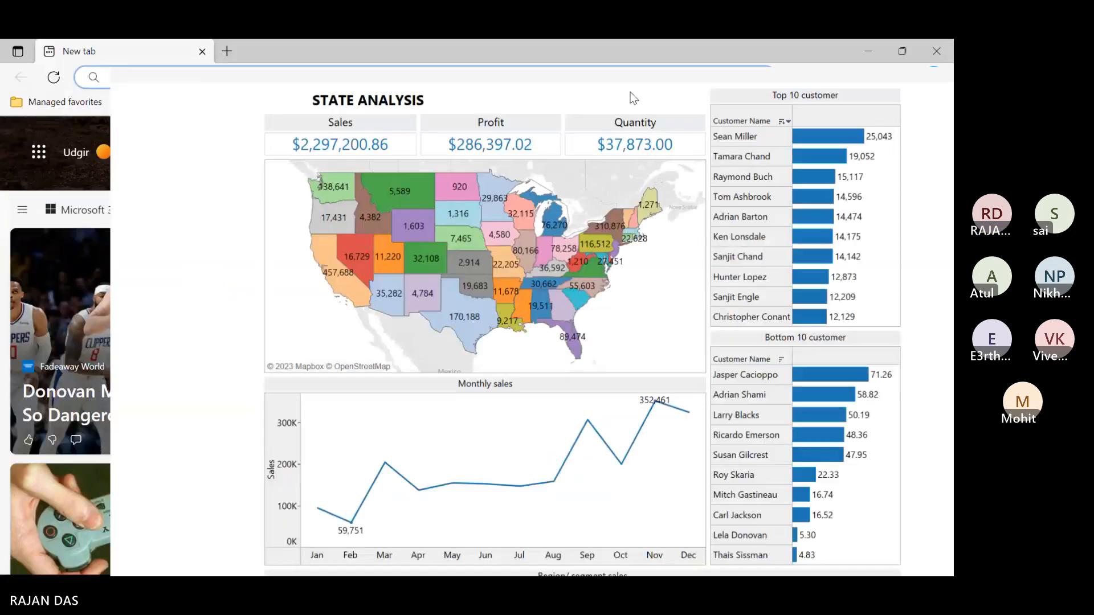
{"action": "mouse_move", "coordinate": [277, 420]}
{"action": "left_click", "coordinate": [273, 419]}
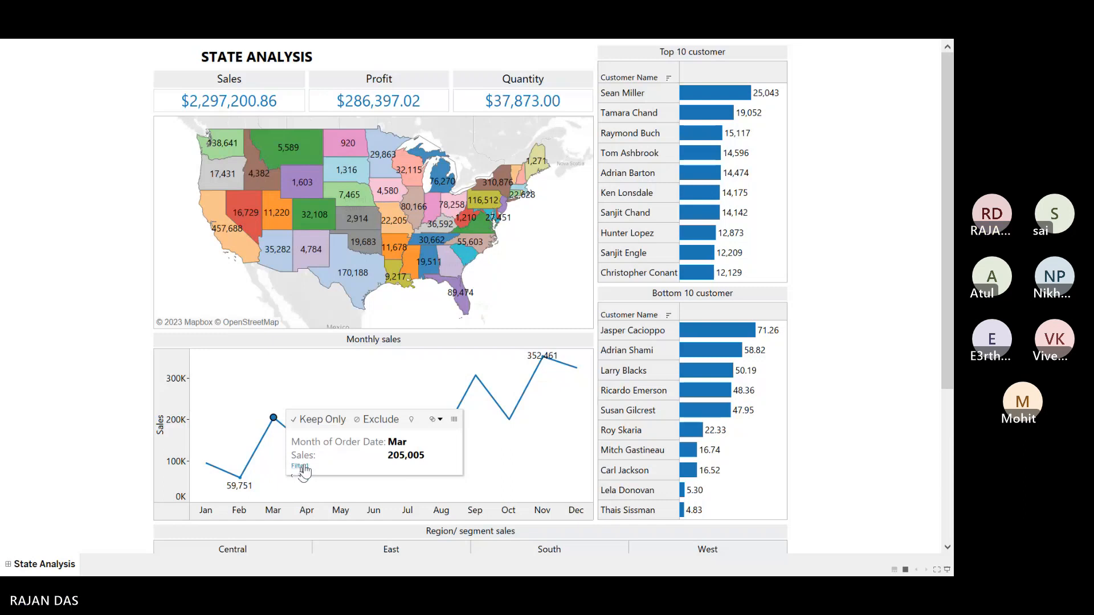
Step: Filter the dashboard to March via the Filter1 link, inspect the views, then clear it
{"action": "left_click", "coordinate": [300, 466]}
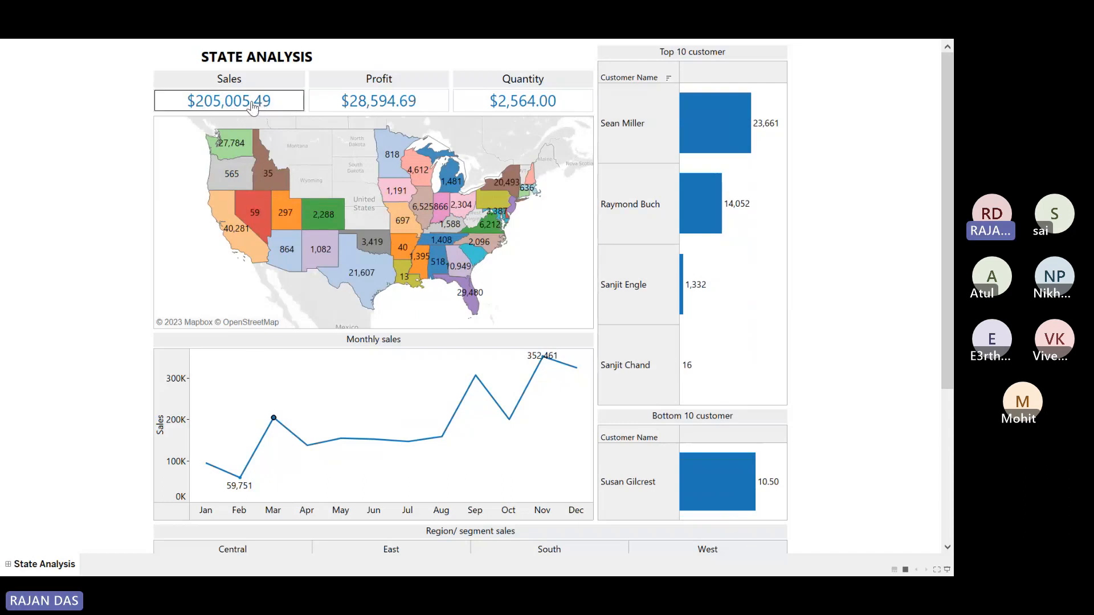
{"action": "mouse_move", "coordinate": [269, 435]}
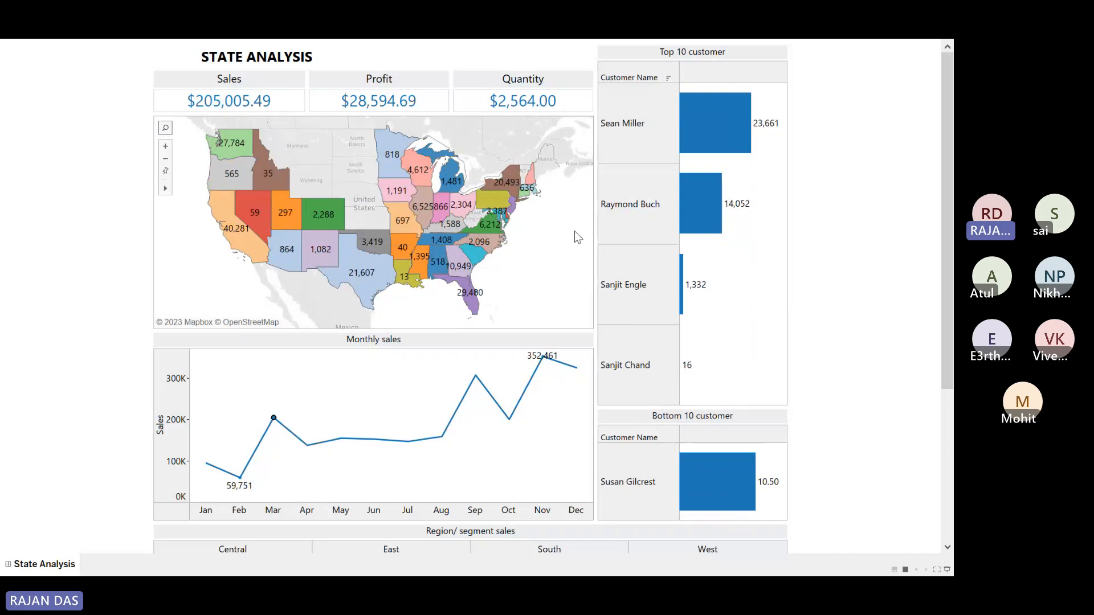
{"action": "mouse_move", "coordinate": [713, 114]}
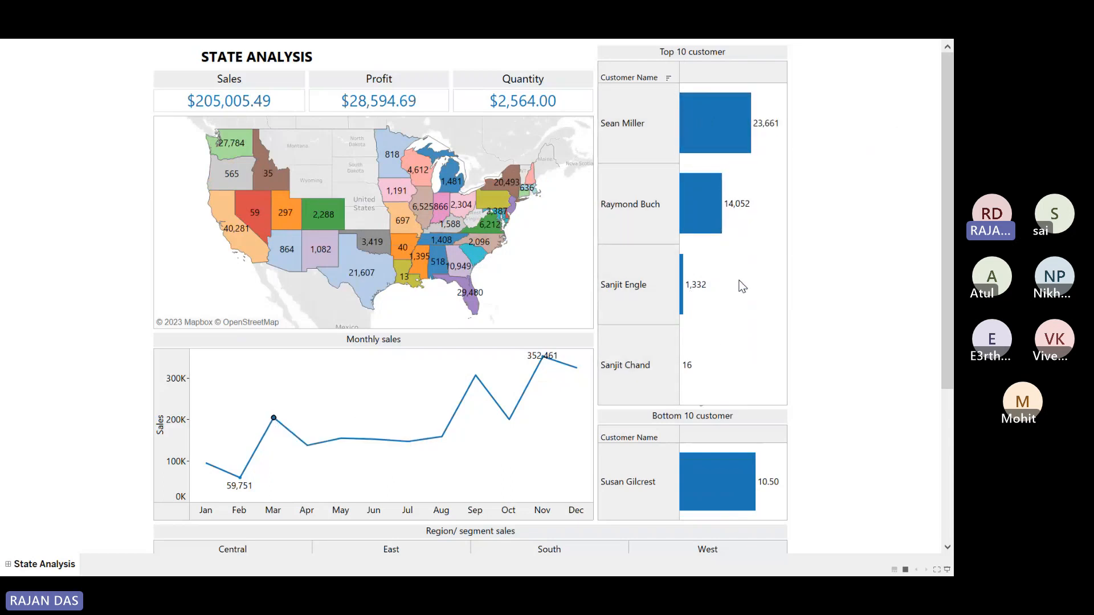
{"action": "left_click_drag", "start_coordinate": [943, 299], "coordinate": [948, 391]}
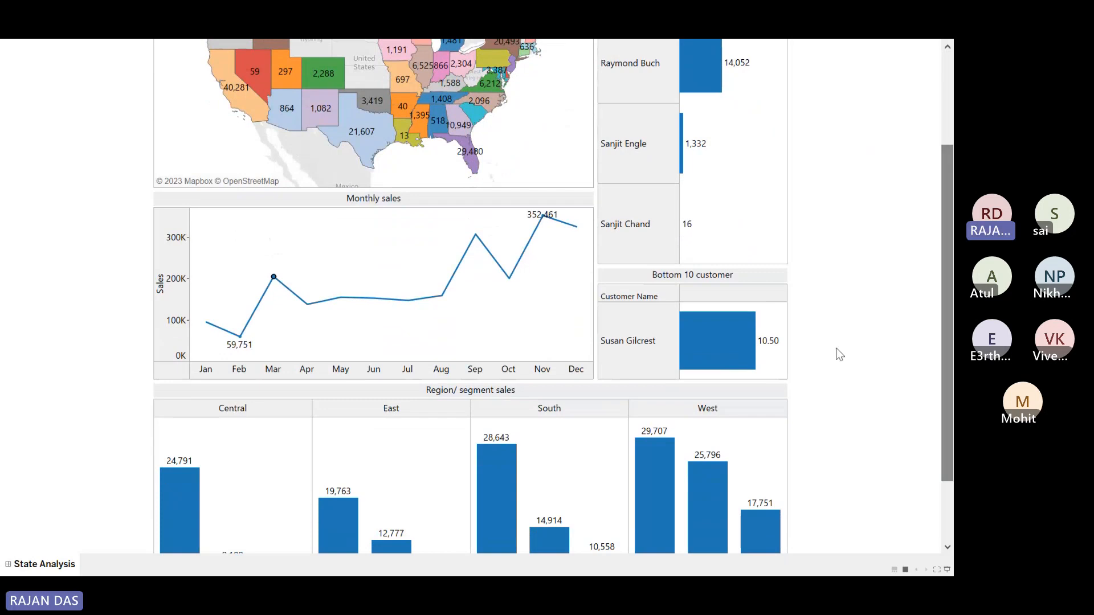
{"action": "mouse_move", "coordinate": [710, 322]}
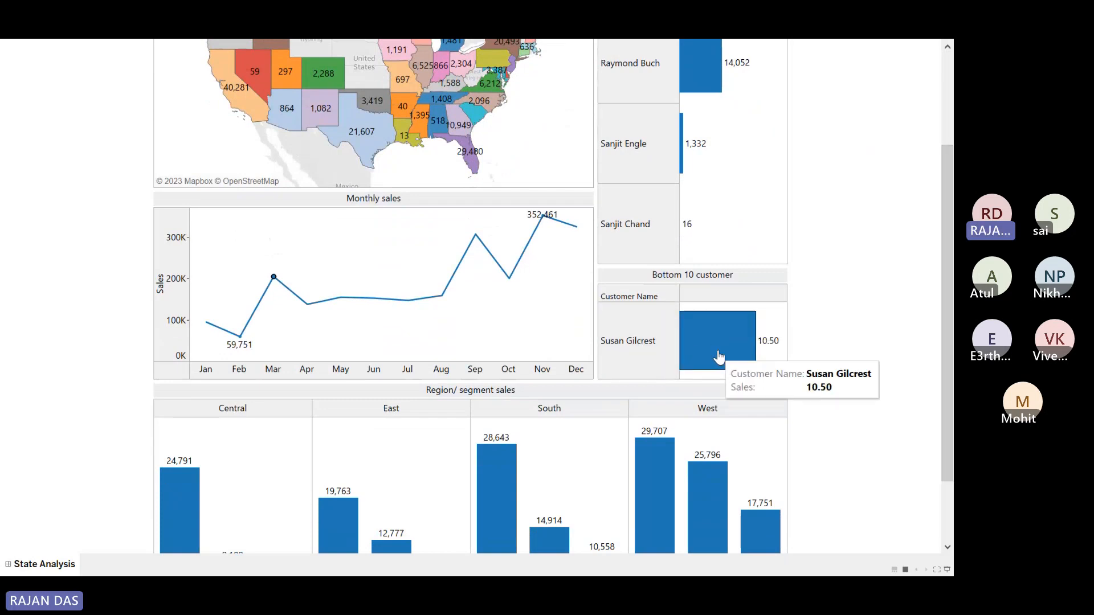
{"action": "scroll", "coordinate": [919, 332], "scroll_direction": "down", "scroll_amount": 3}
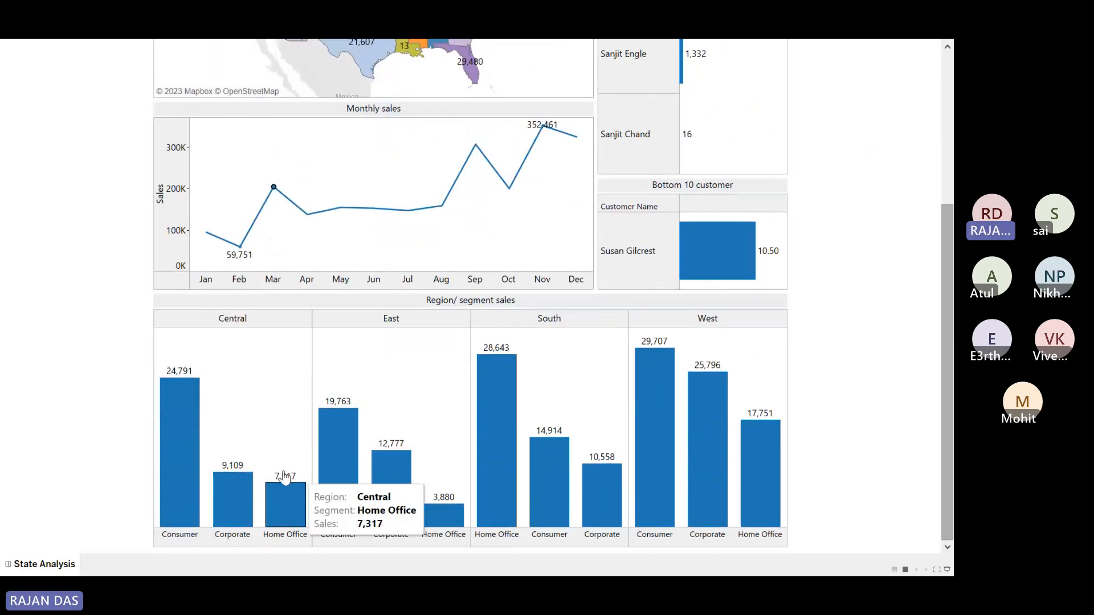
{"action": "left_click_drag", "start_coordinate": [947, 419], "coordinate": [944, 262]}
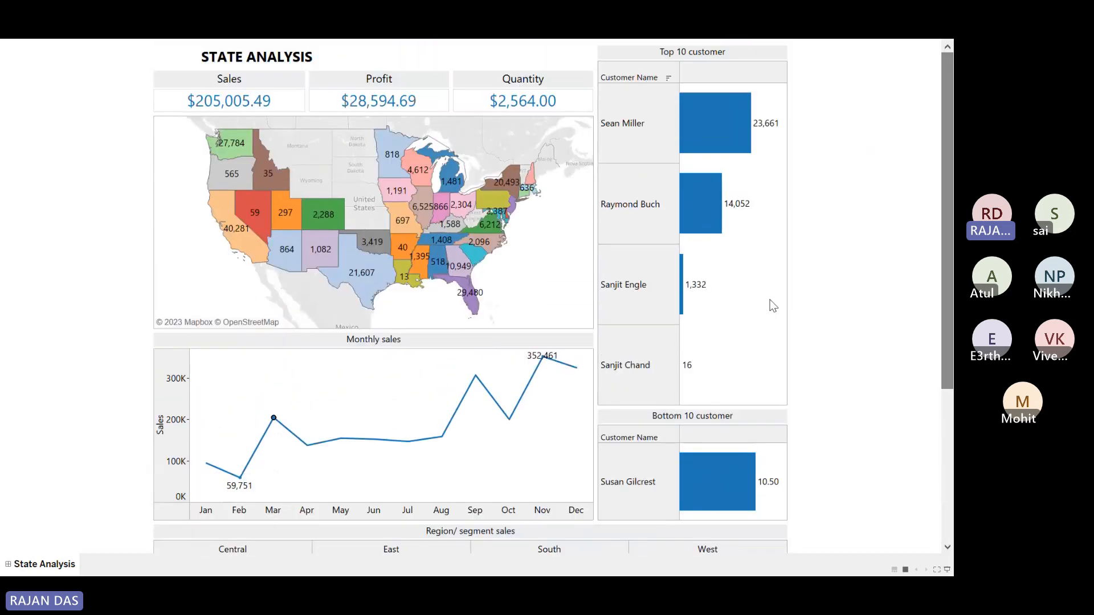
{"action": "mouse_move", "coordinate": [274, 422]}
{"action": "left_click", "coordinate": [303, 382]}
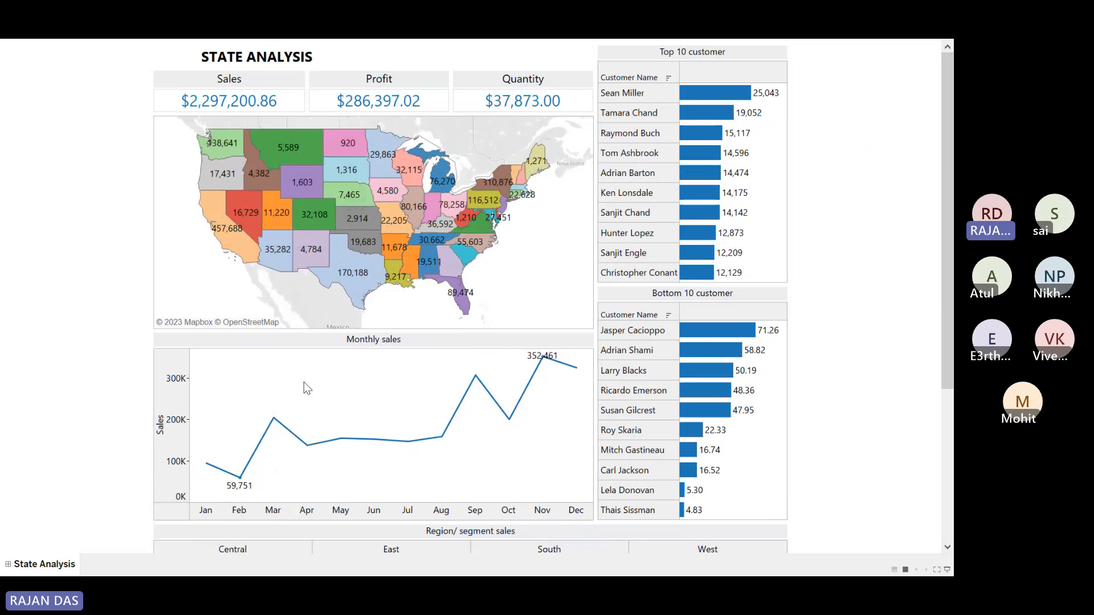
Step: Select the November peak and filter the whole dashboard to November through Filter1
{"action": "mouse_move", "coordinate": [549, 367]}
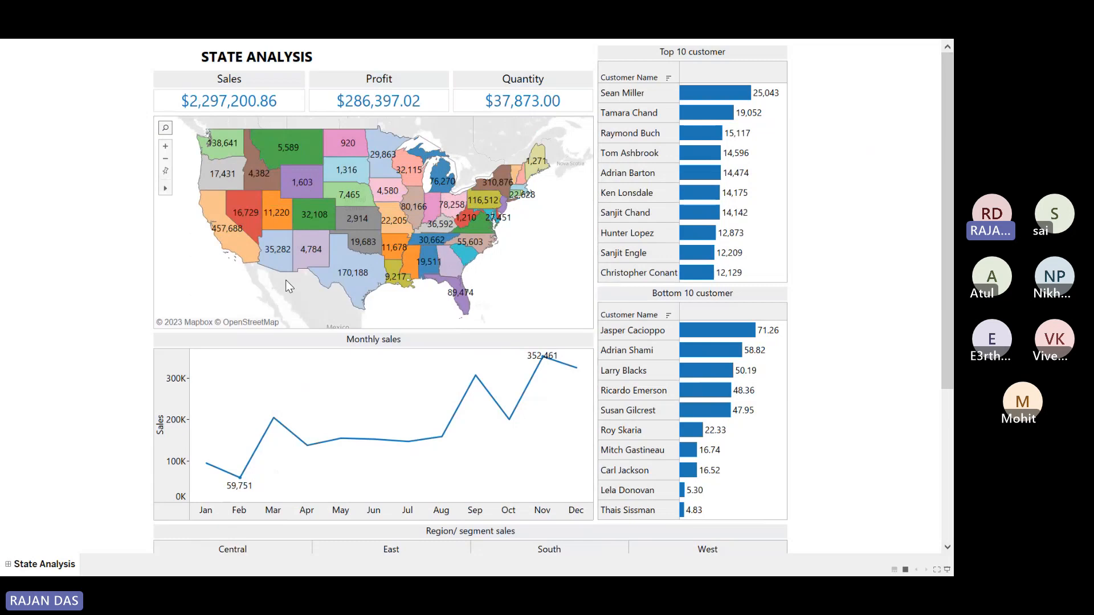
{"action": "left_click", "coordinate": [545, 360]}
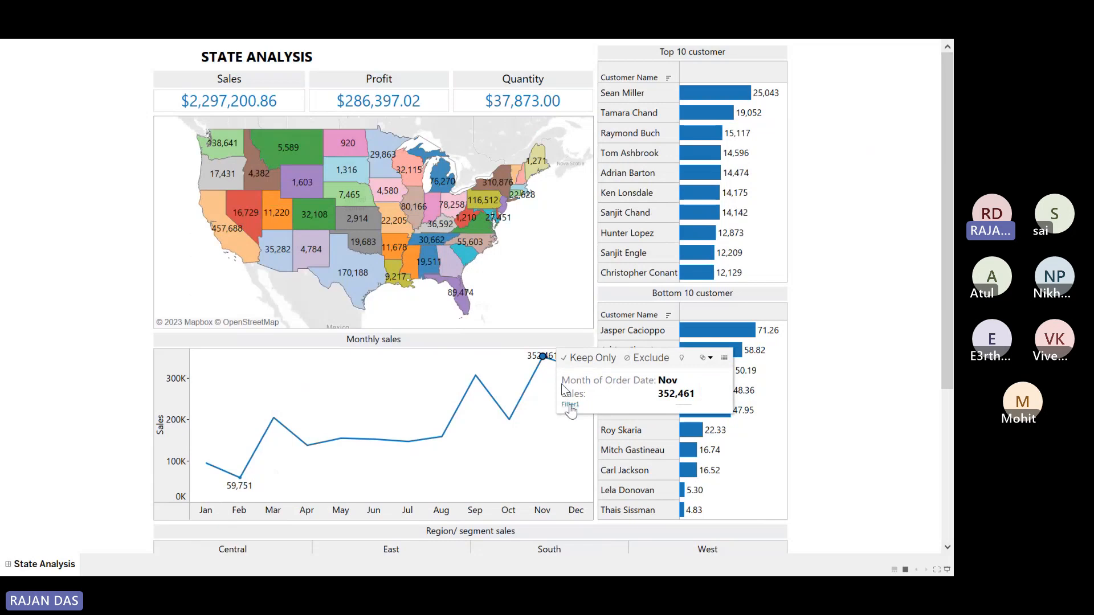
{"action": "left_click", "coordinate": [570, 405]}
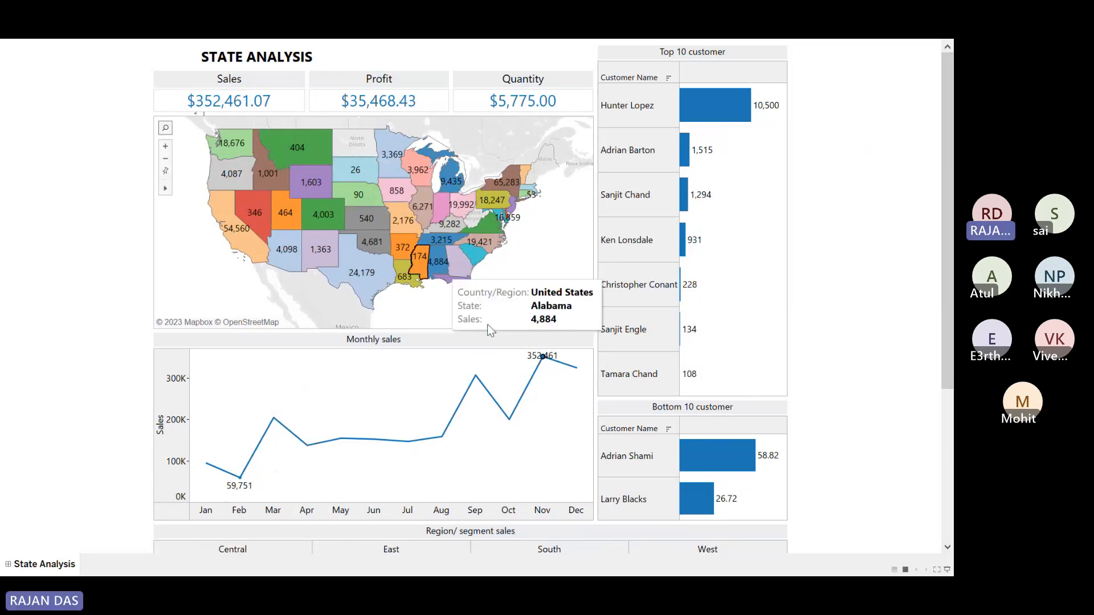
{"action": "mouse_move", "coordinate": [543, 361]}
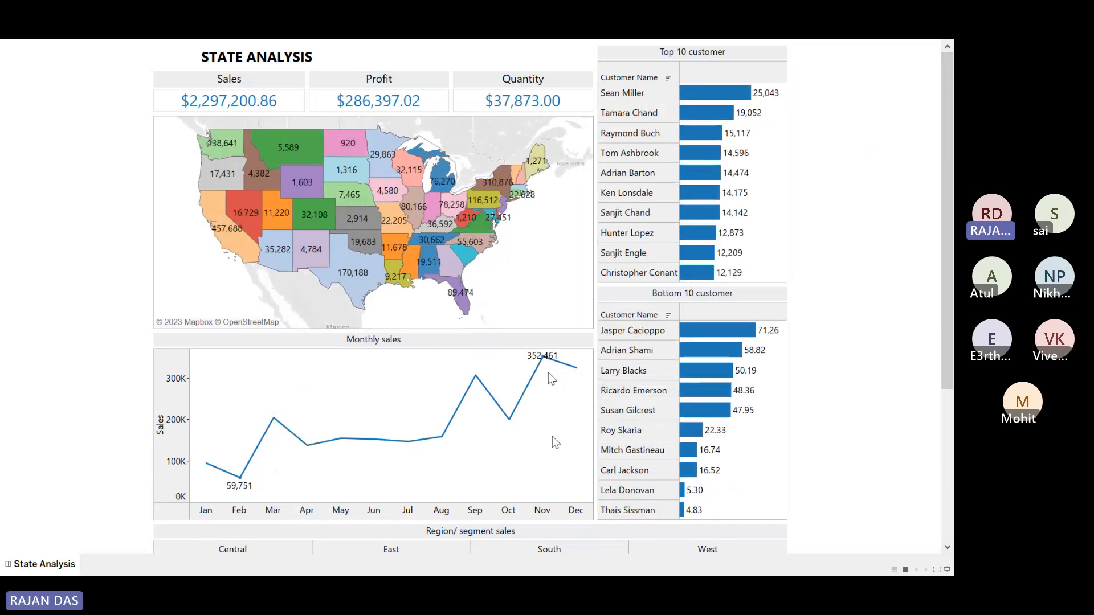
Step: Set Filter1's Run action on option to Select
{"action": "key", "text": "Escape"}
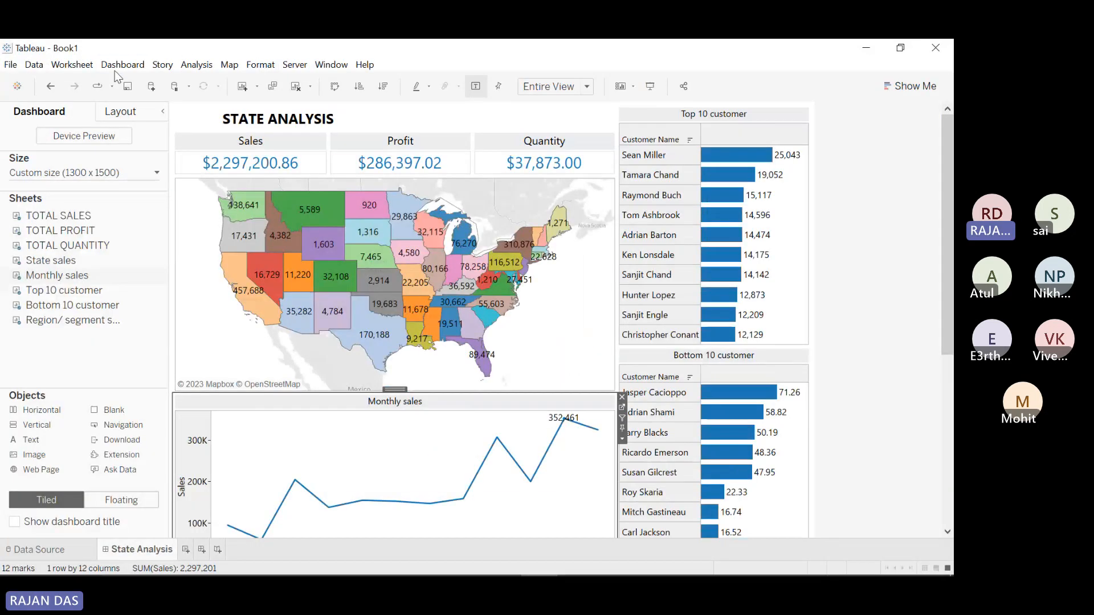
{"action": "left_click", "coordinate": [120, 66]}
{"action": "left_click", "coordinate": [135, 253]}
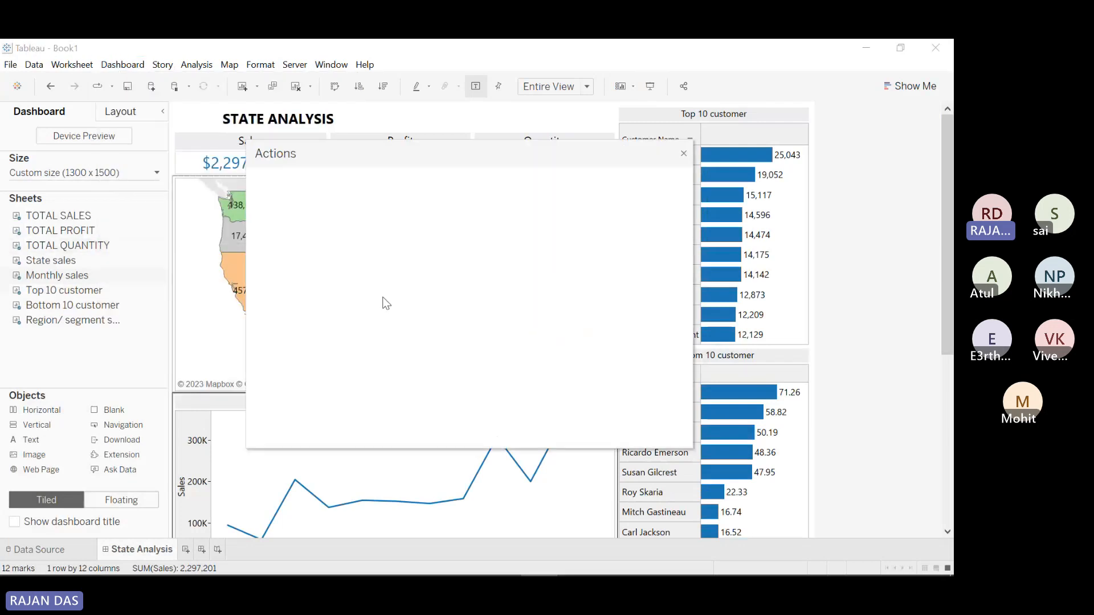
{"action": "left_click", "coordinate": [485, 285]}
{"action": "left_click", "coordinate": [563, 386]}
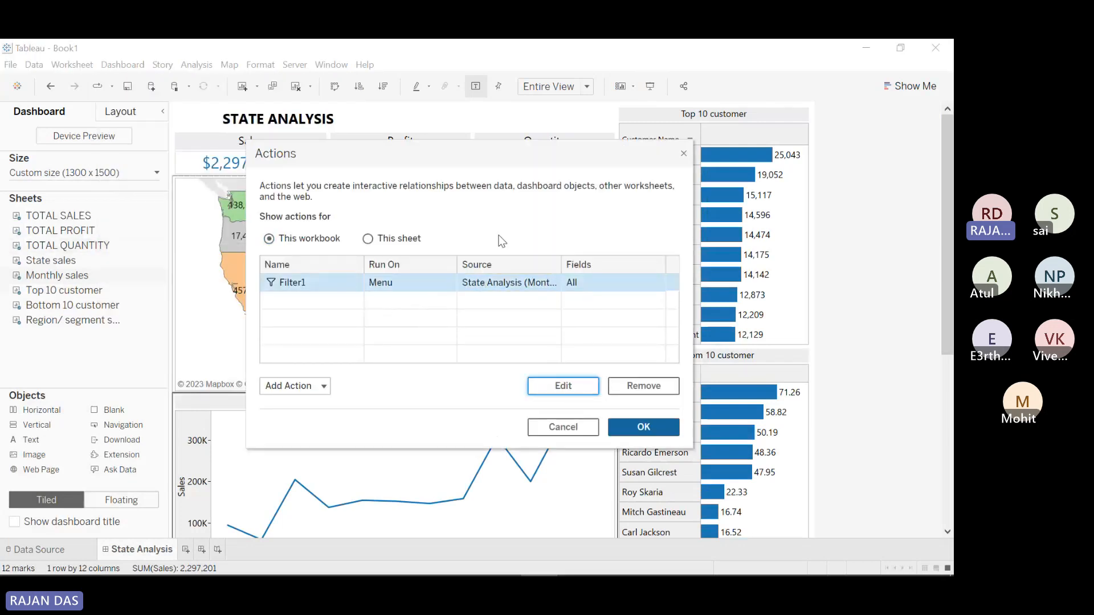
{"action": "left_click", "coordinate": [472, 198]}
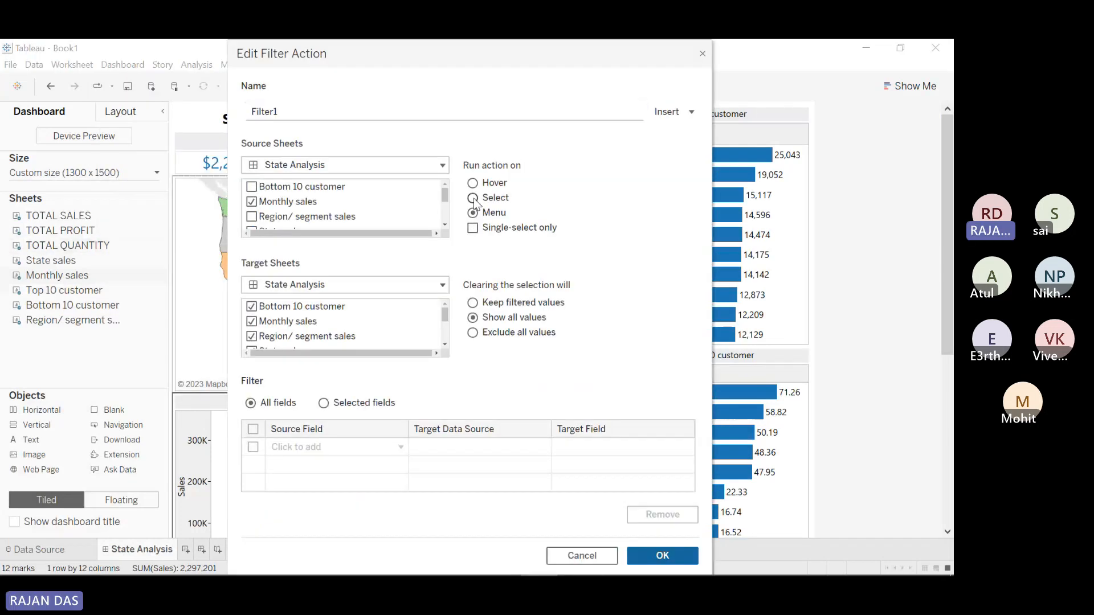
{"action": "left_click", "coordinate": [642, 557]}
{"action": "left_click", "coordinate": [641, 426]}
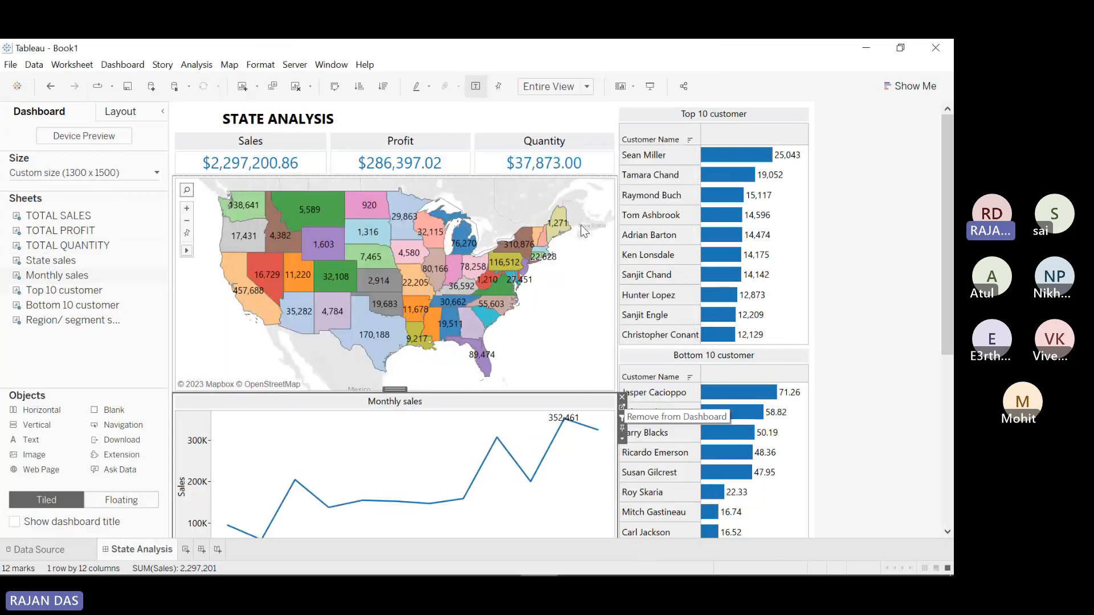
Step: In Presentation Mode, test filtering by Sep, Mar, Jan, Oct, Nov, Jun and May, then clear
{"action": "left_click", "coordinate": [650, 87]}
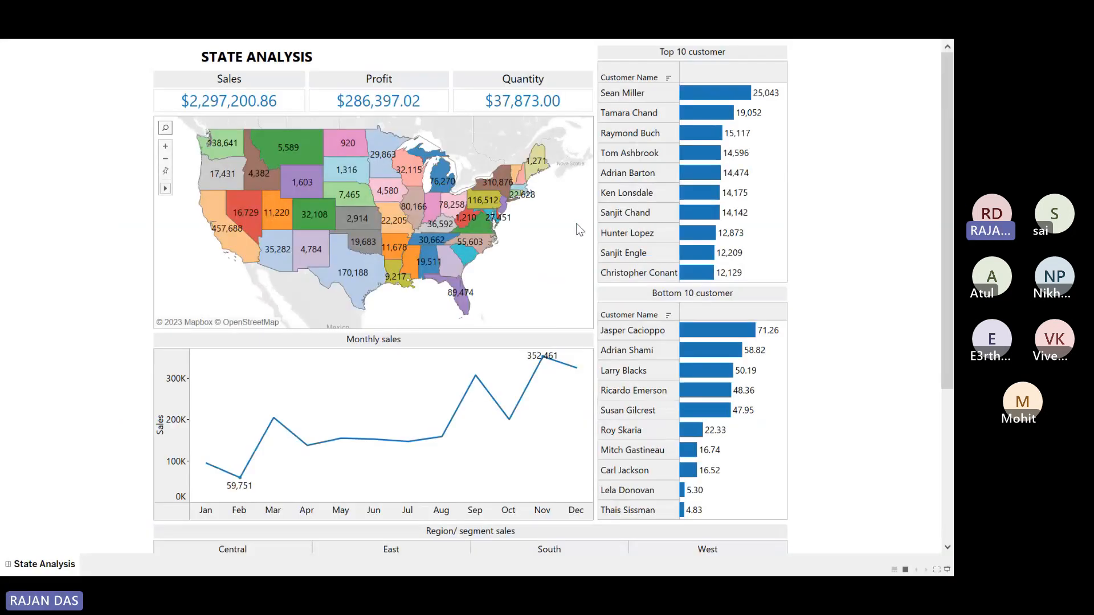
{"action": "left_click", "coordinate": [476, 378]}
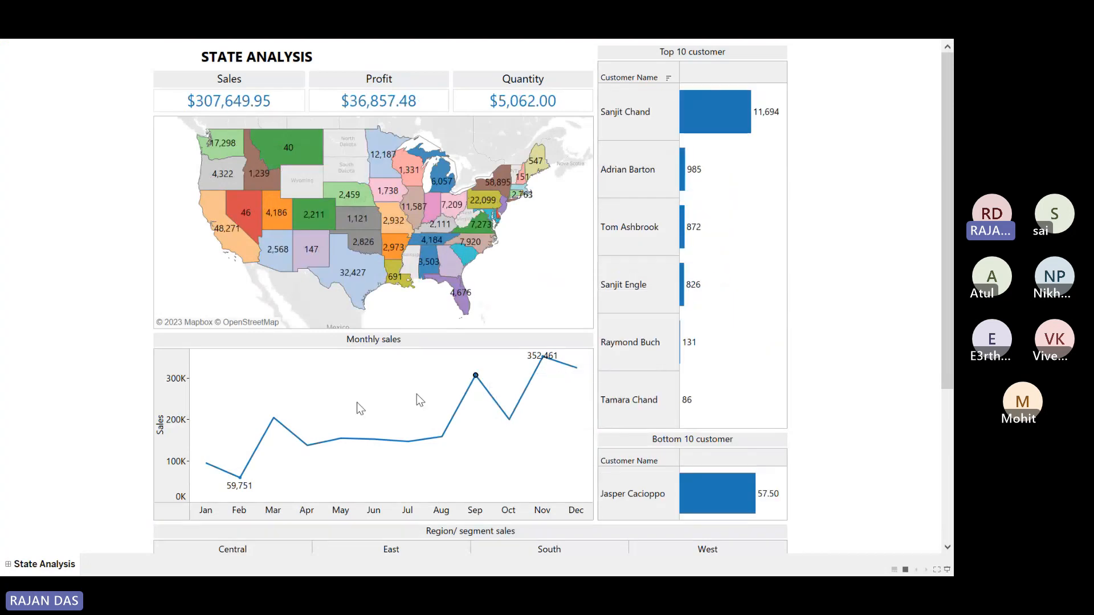
{"action": "left_click", "coordinate": [275, 421]}
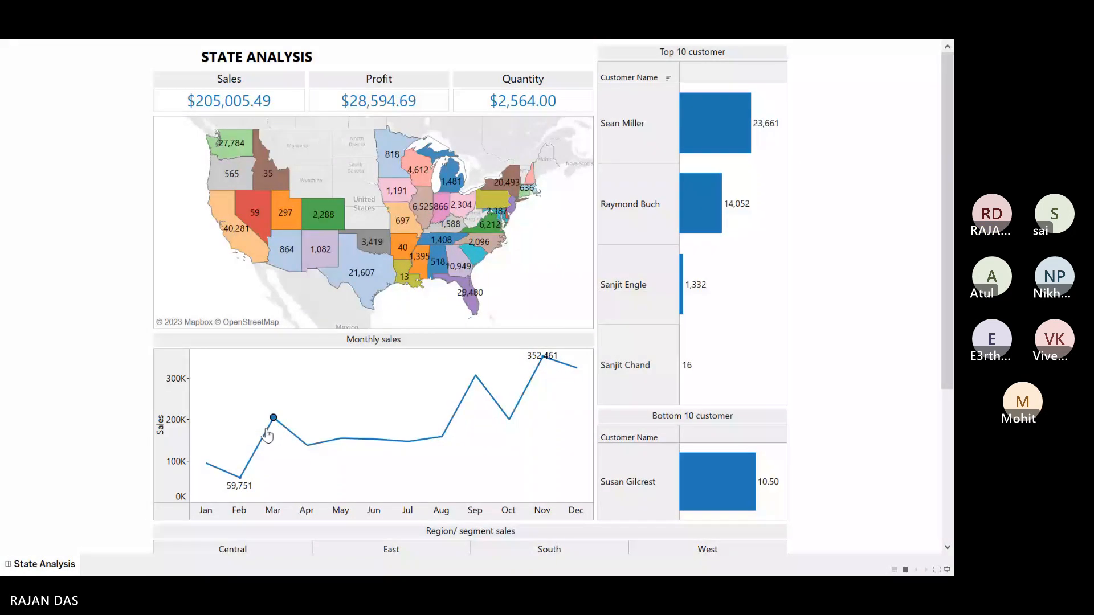
{"action": "left_click", "coordinate": [206, 464]}
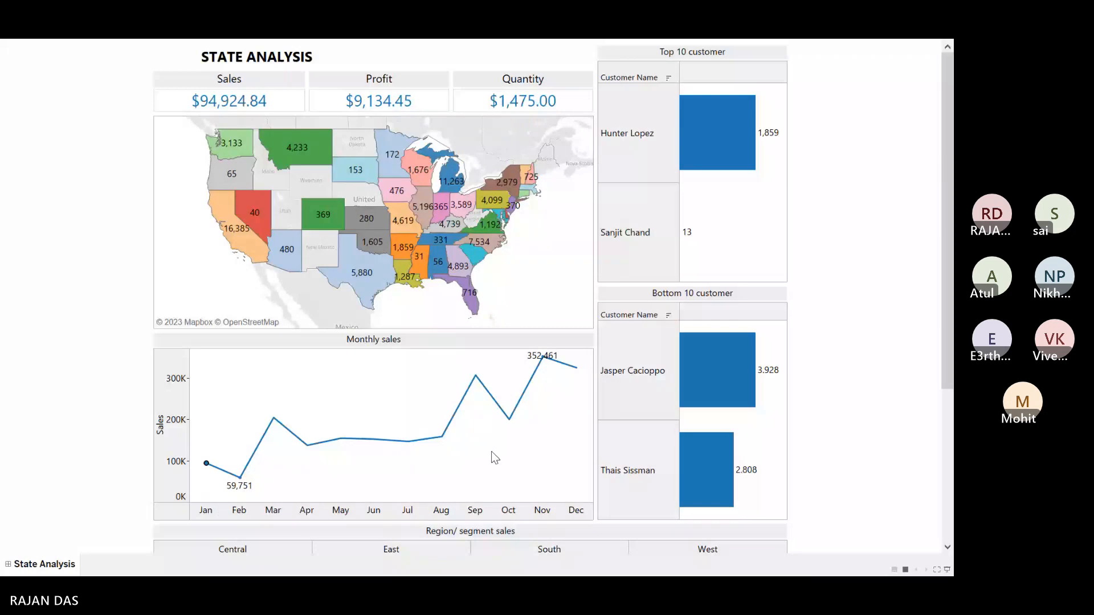
{"action": "left_click", "coordinate": [509, 419]}
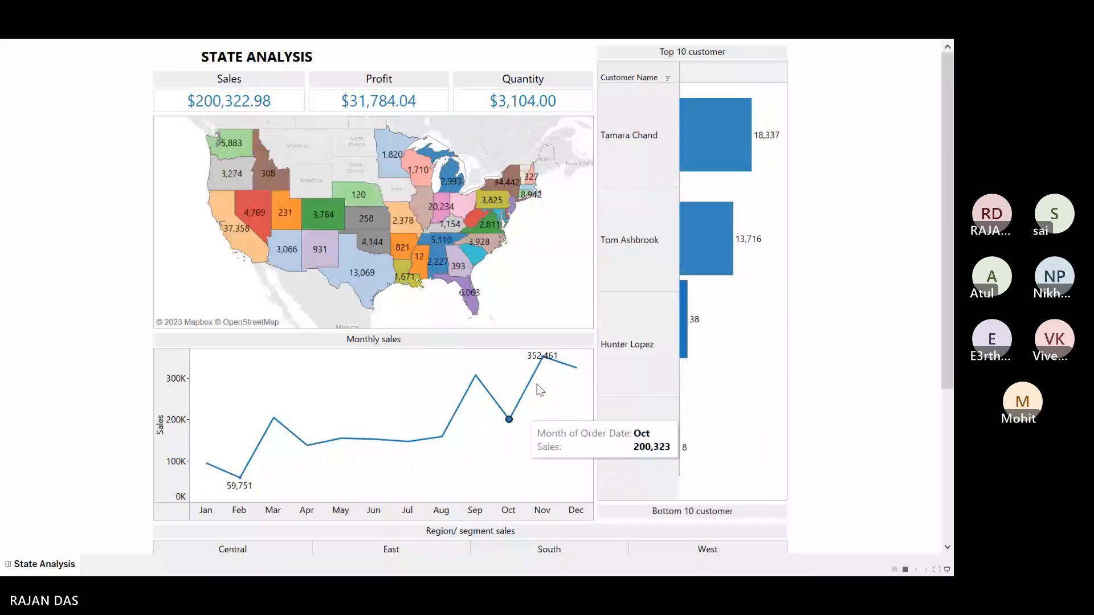
{"action": "left_click", "coordinate": [543, 356]}
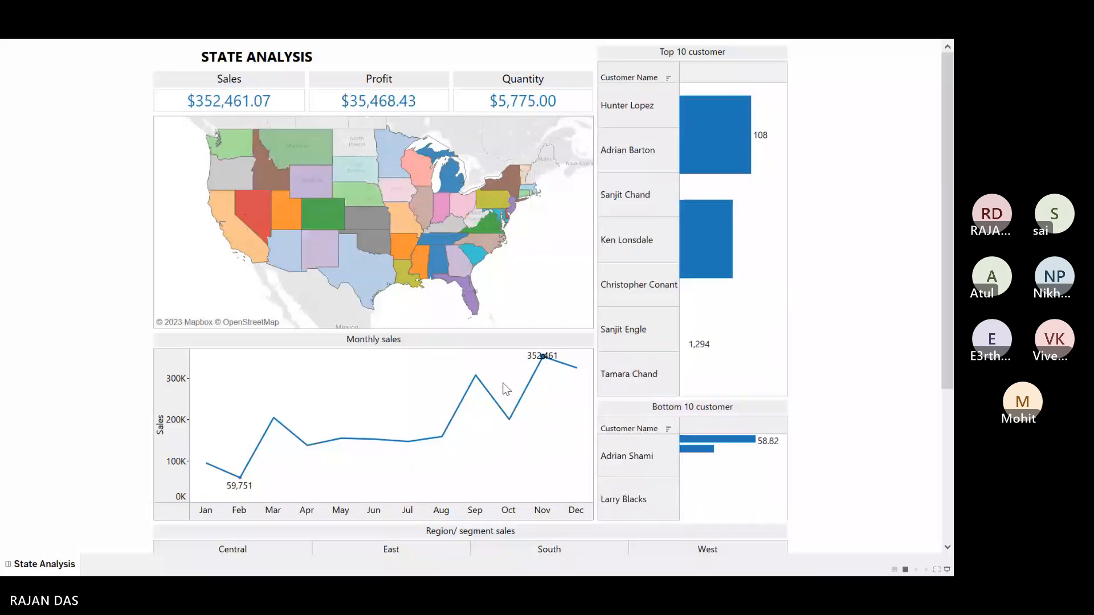
{"action": "left_click", "coordinate": [374, 441]}
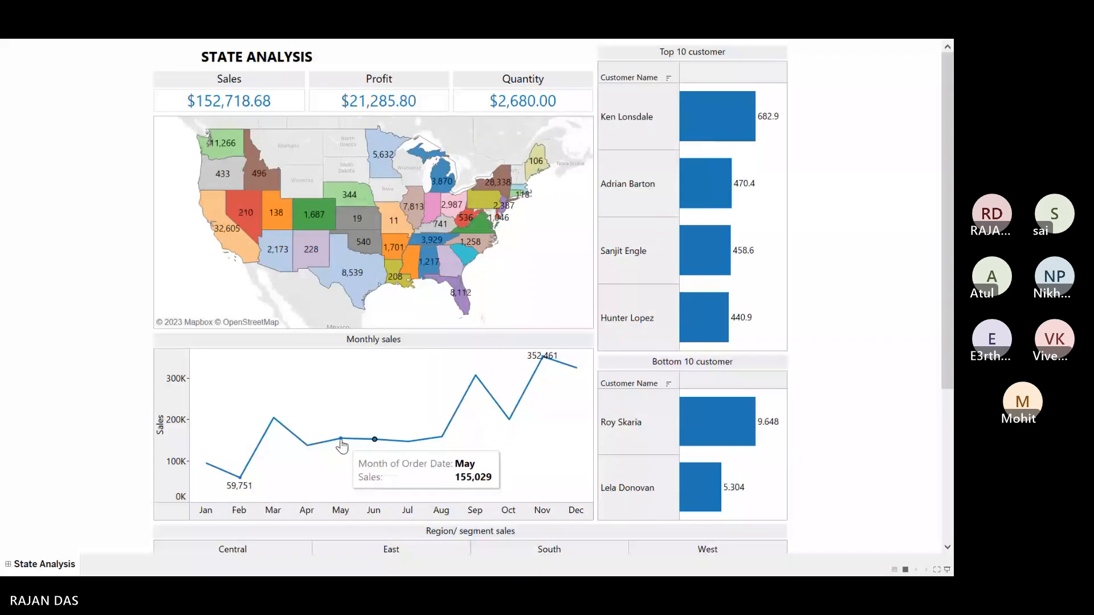
{"action": "left_click", "coordinate": [341, 439]}
{"action": "left_click", "coordinate": [350, 391]}
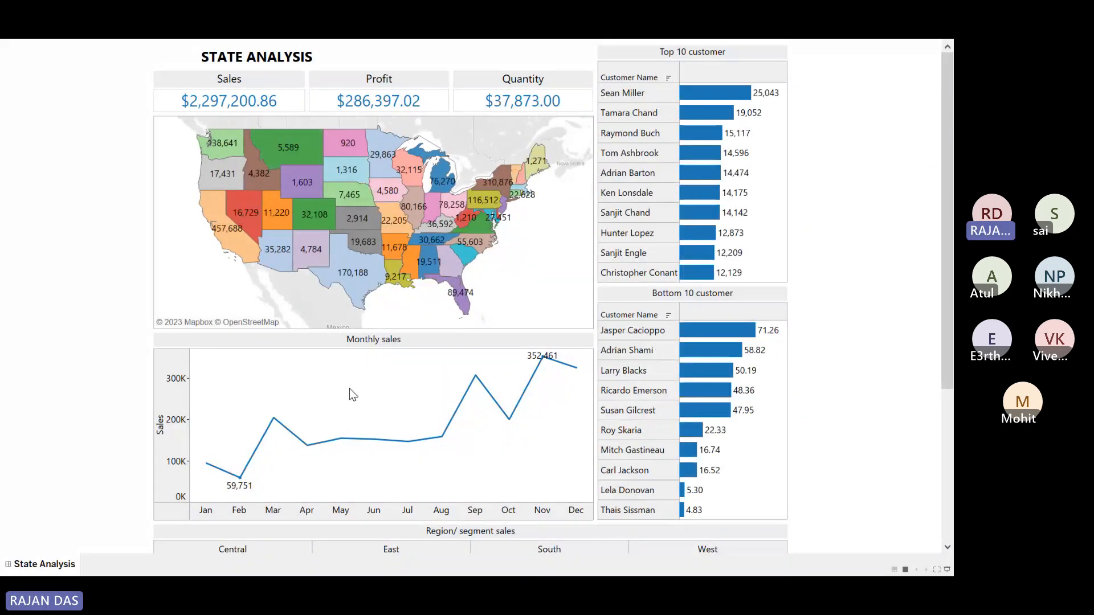
{"action": "key", "text": "Escape"}
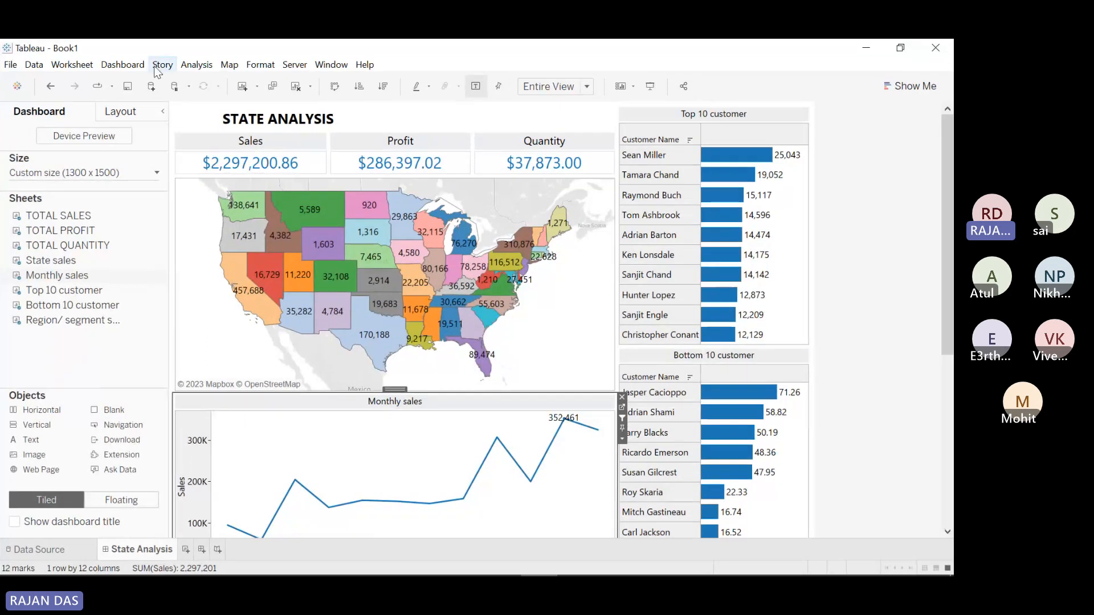
Step: Change Filter1 to run on Hover and preview the dashboard in Presentation Mode
{"action": "left_click", "coordinate": [123, 65]}
{"action": "left_click", "coordinate": [151, 239]}
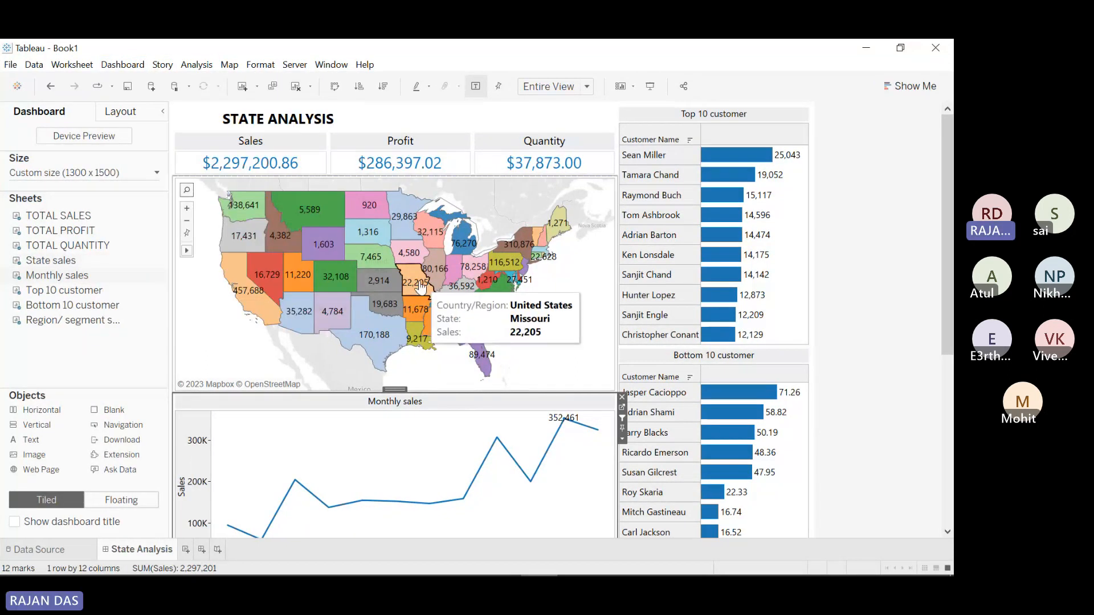
{"action": "key", "text": "ctrl+shift+d"}
{"action": "left_click", "coordinate": [487, 285]}
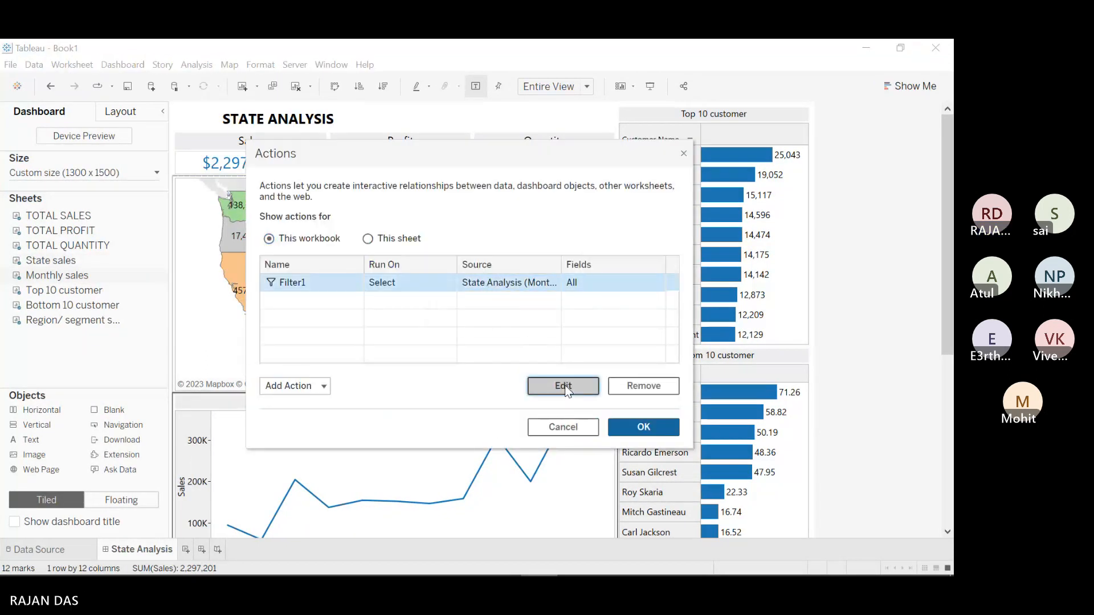
{"action": "left_click", "coordinate": [563, 386]}
{"action": "left_click", "coordinate": [472, 182]}
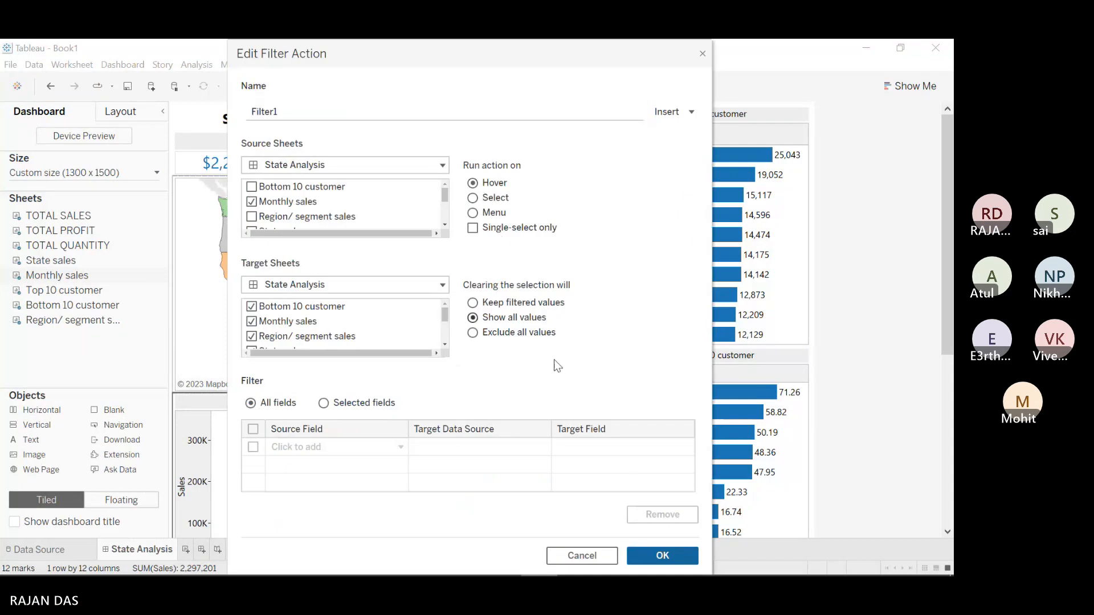
{"action": "left_click", "coordinate": [660, 556]}
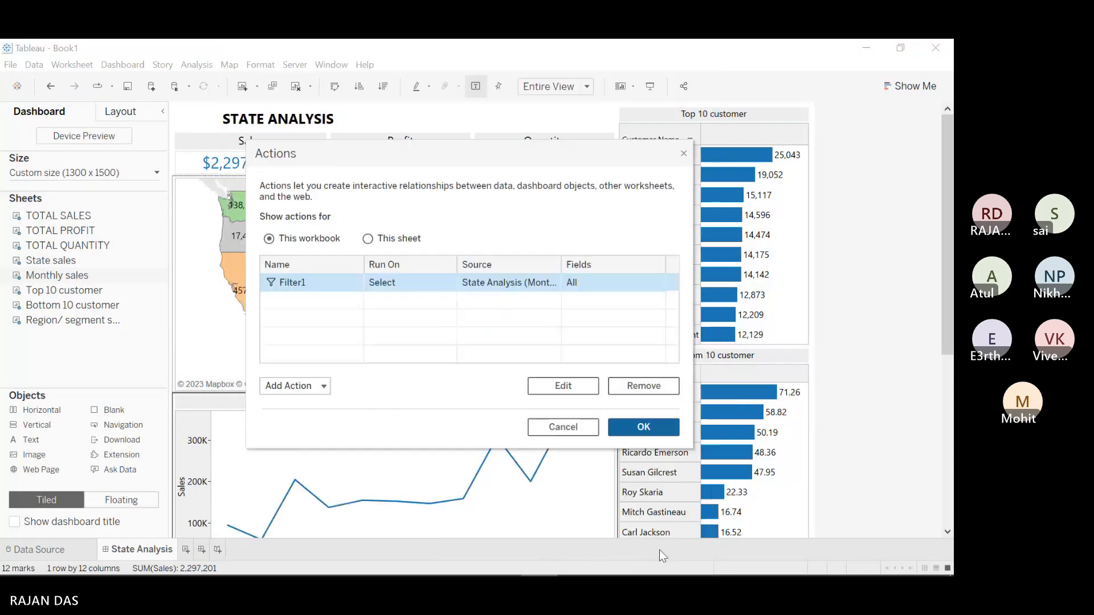
{"action": "left_click", "coordinate": [639, 427]}
{"action": "left_click", "coordinate": [650, 87]}
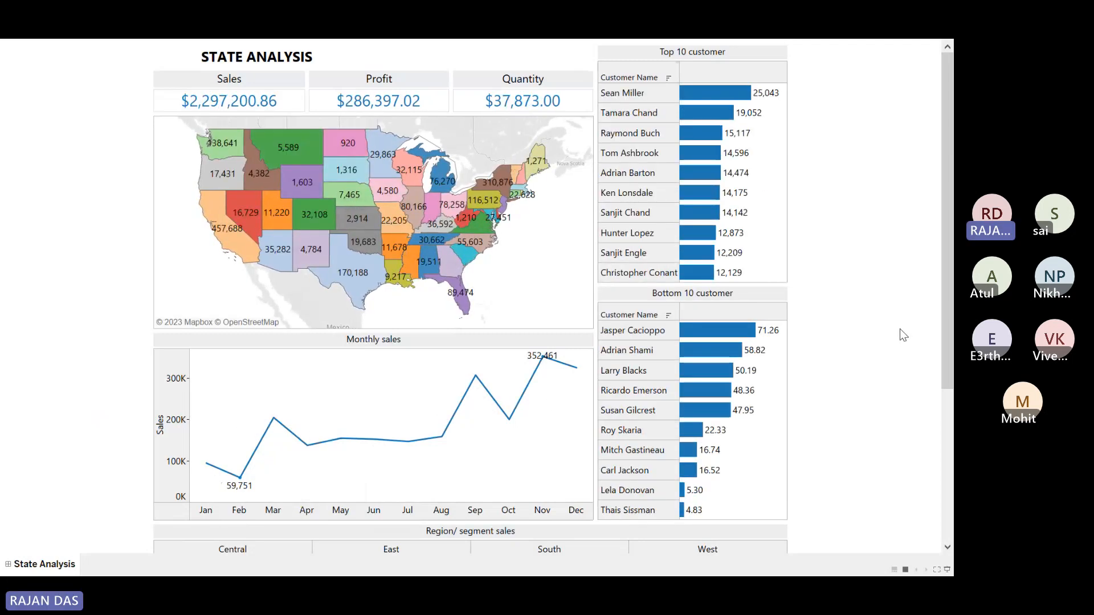
Step: Set Filter1's Run action on option back to Select
{"action": "key", "text": "Escape"}
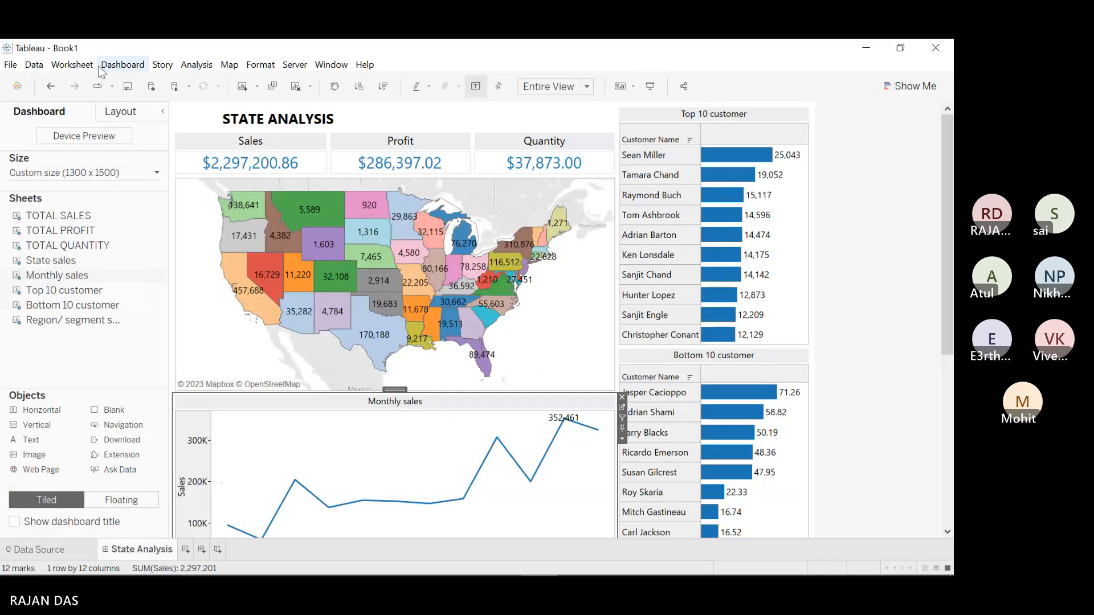
{"action": "left_click", "coordinate": [116, 66]}
{"action": "left_click", "coordinate": [140, 252]}
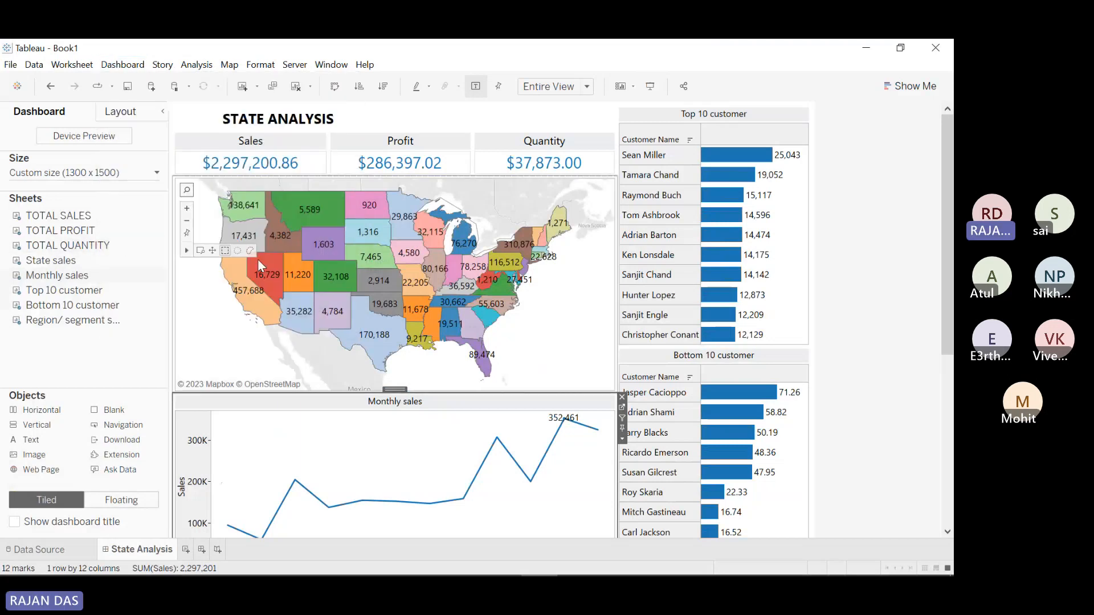
{"action": "left_click", "coordinate": [496, 283]}
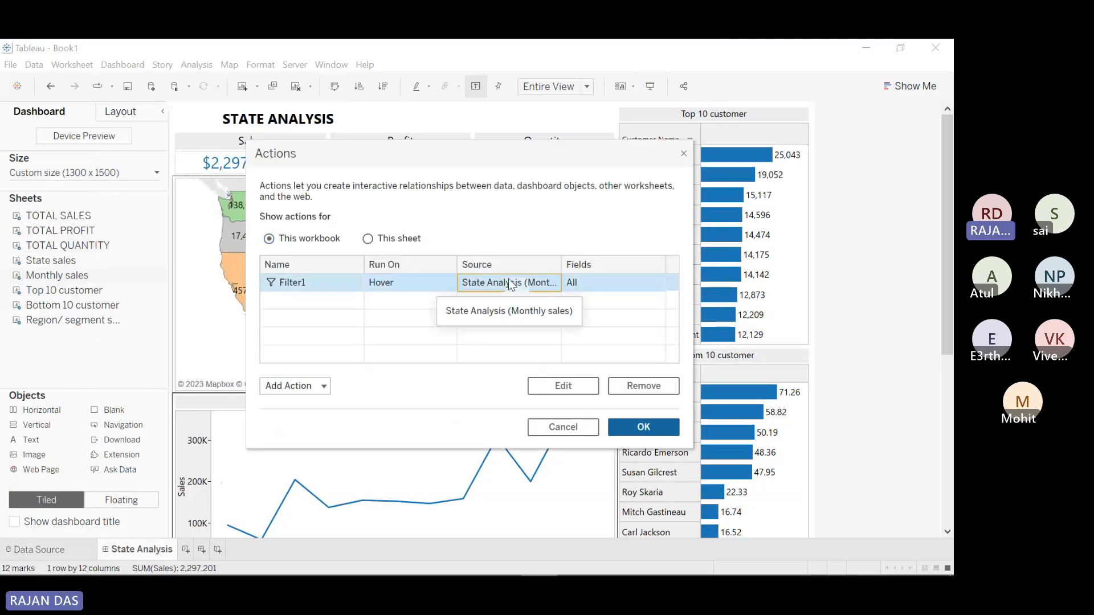
{"action": "left_click", "coordinate": [577, 389]}
{"action": "left_click", "coordinate": [473, 198]}
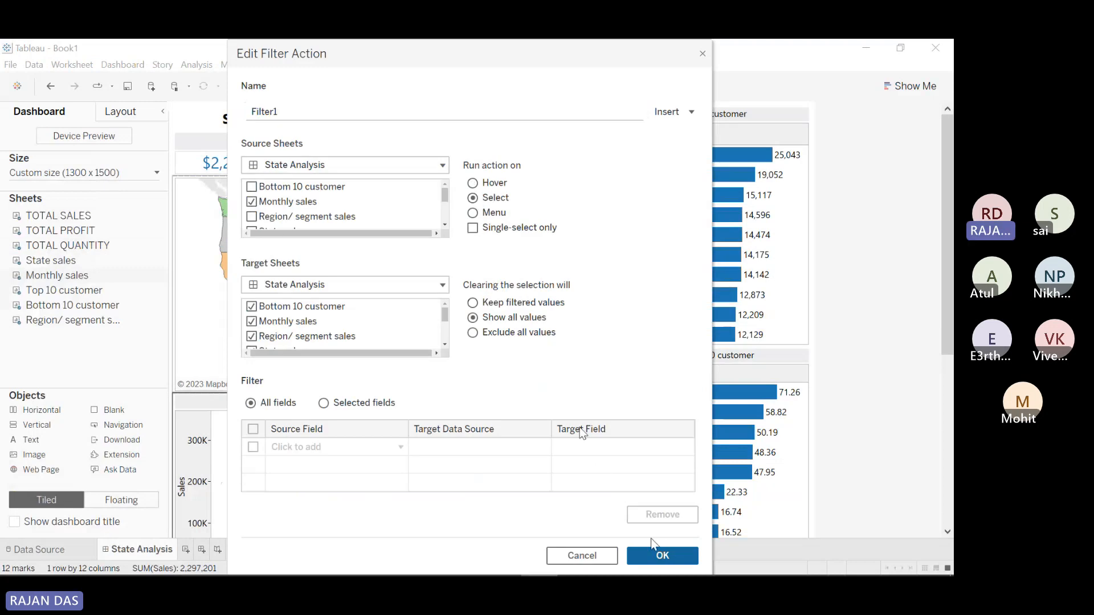
{"action": "left_click", "coordinate": [657, 555]}
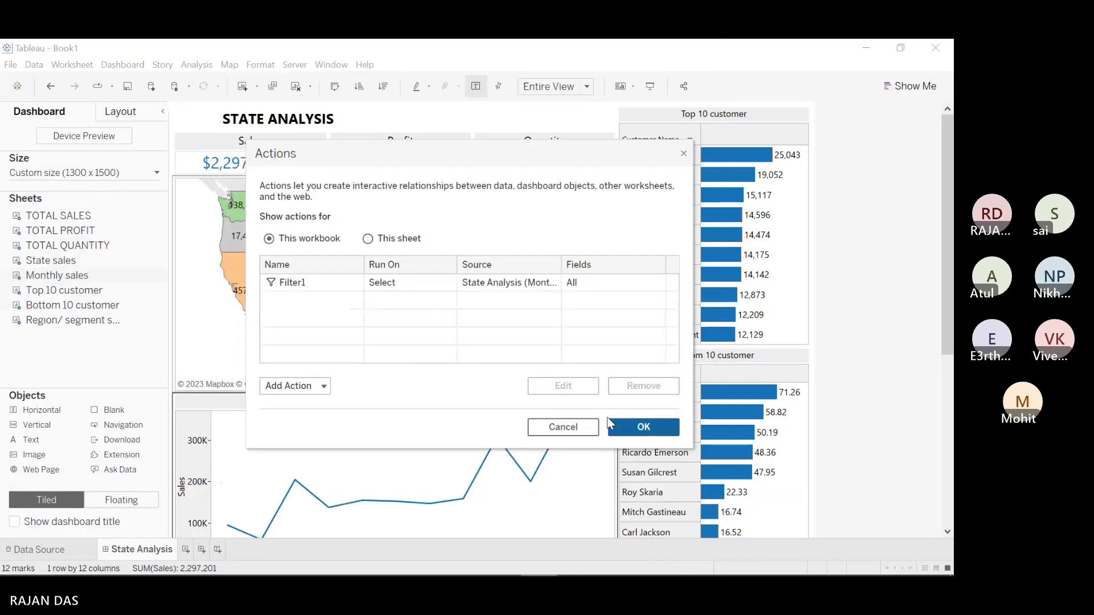
Step: Make Filter1 keep filtered values when the selection is cleared
{"action": "left_click", "coordinate": [451, 283]}
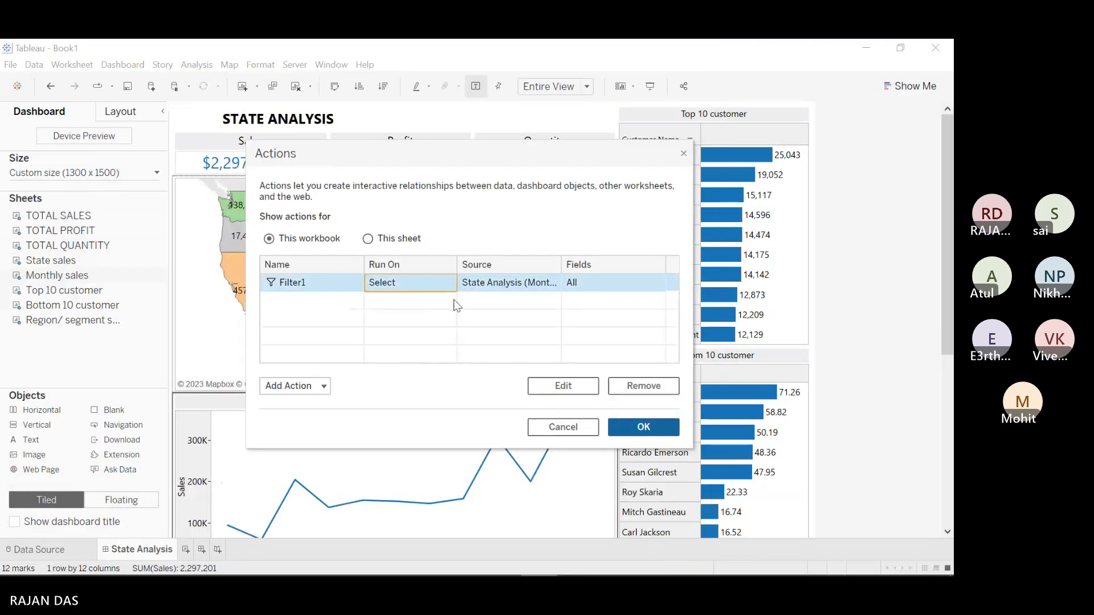
{"action": "left_click", "coordinate": [561, 387]}
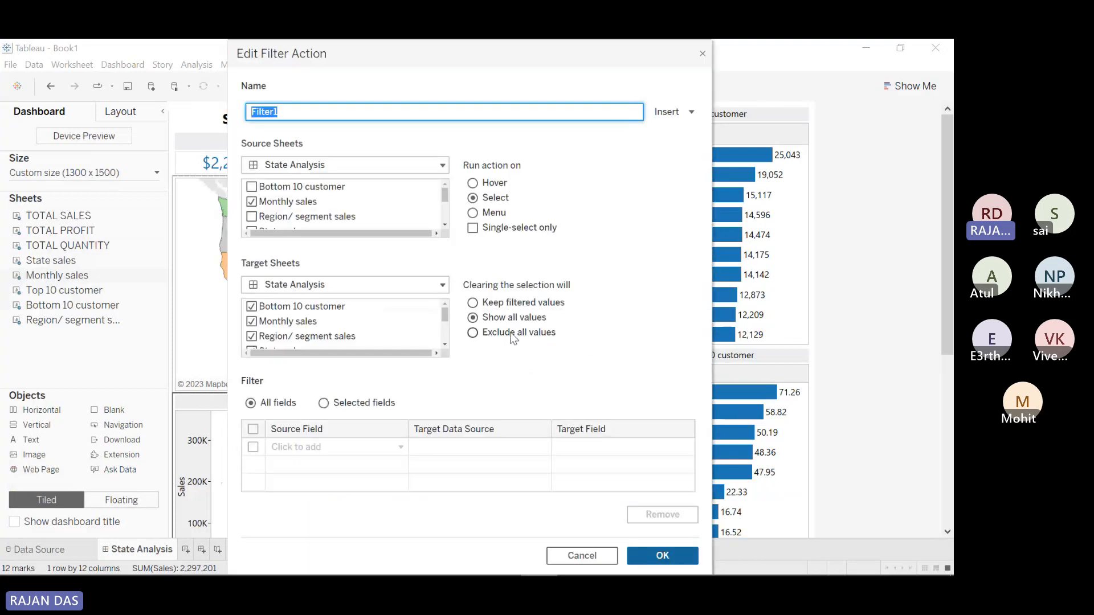
{"action": "left_click", "coordinate": [508, 304]}
{"action": "left_click", "coordinate": [661, 555]}
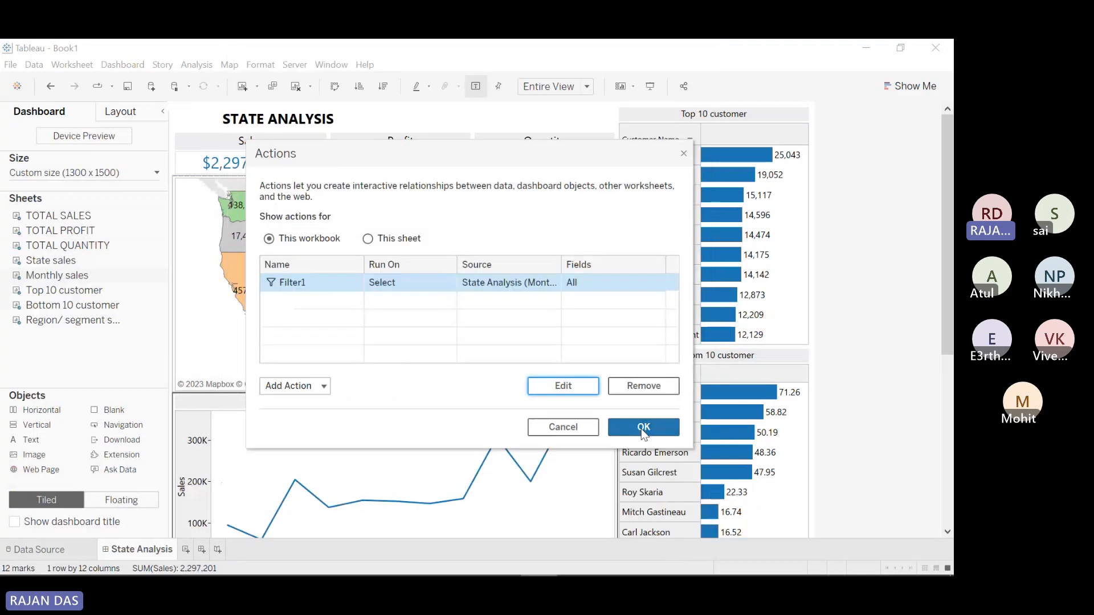
{"action": "left_click", "coordinate": [643, 428]}
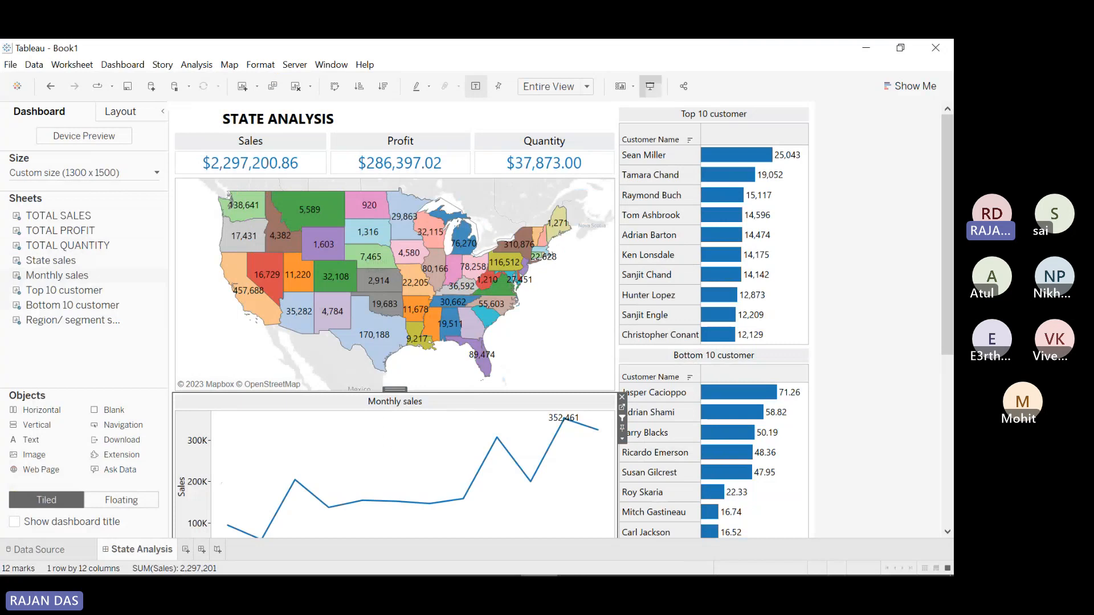
Step: In Presentation Mode, filter the dashboard to April, then to September
{"action": "left_click", "coordinate": [650, 86]}
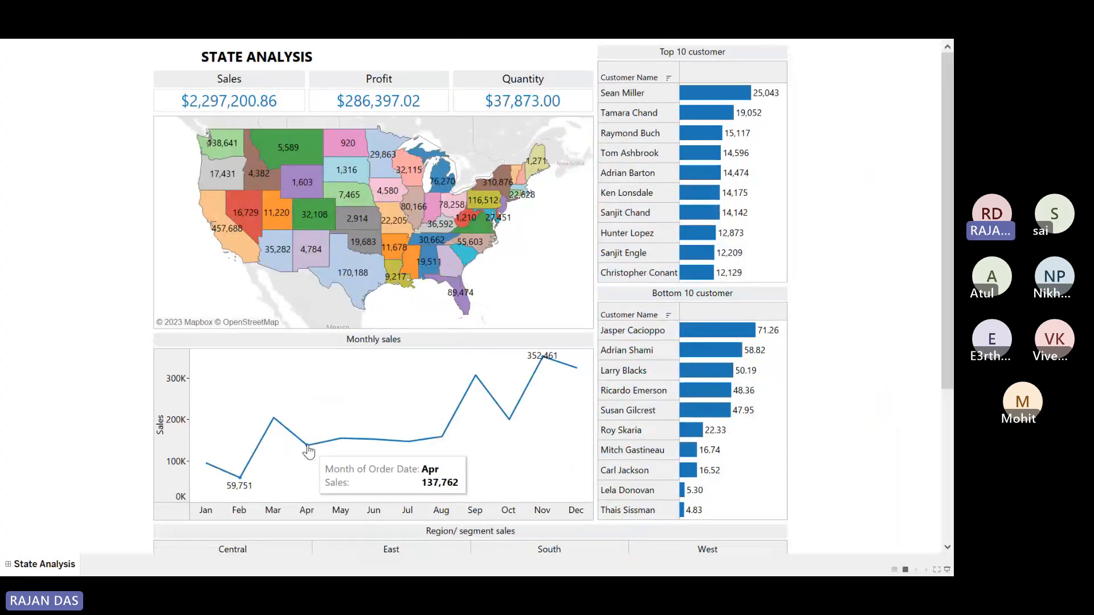
{"action": "left_click", "coordinate": [307, 446]}
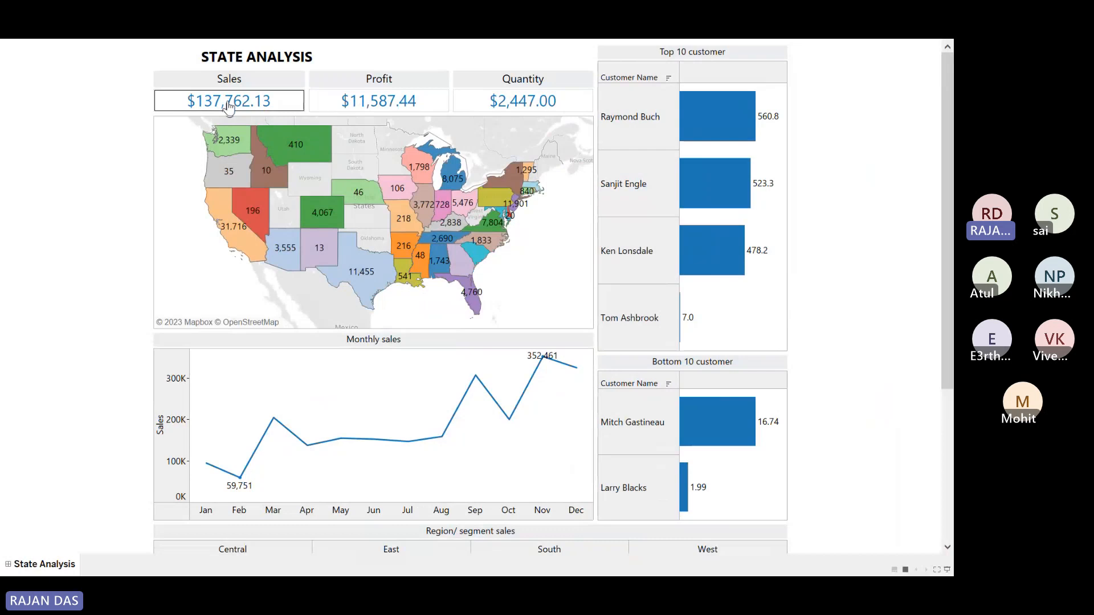
{"action": "left_click", "coordinate": [475, 377]}
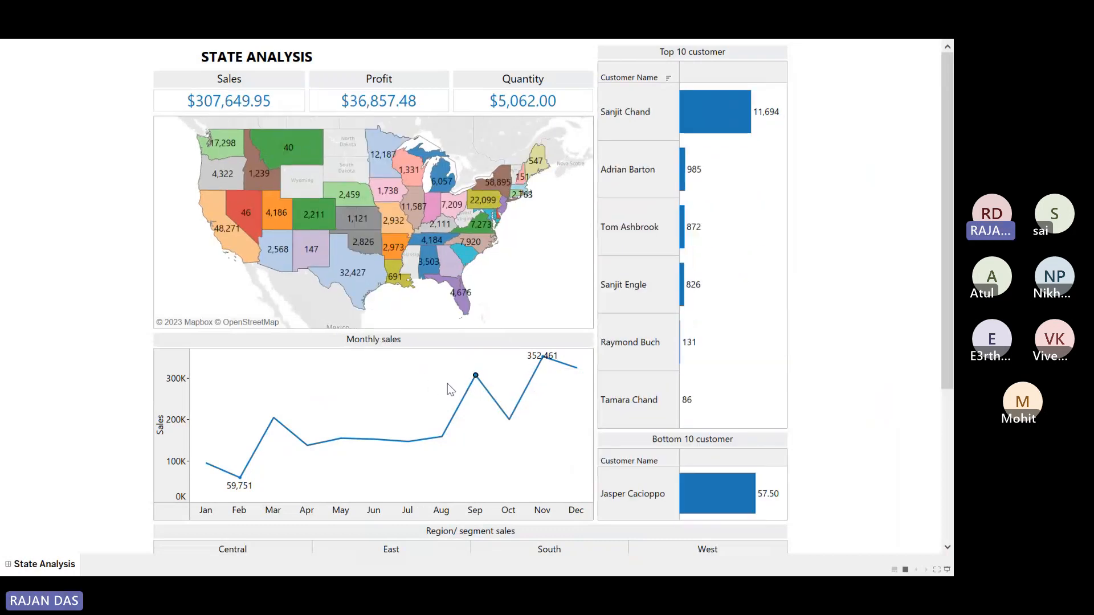
Step: Set Filter1's clearing behaviour to Show all values
{"action": "key", "text": "Escape"}
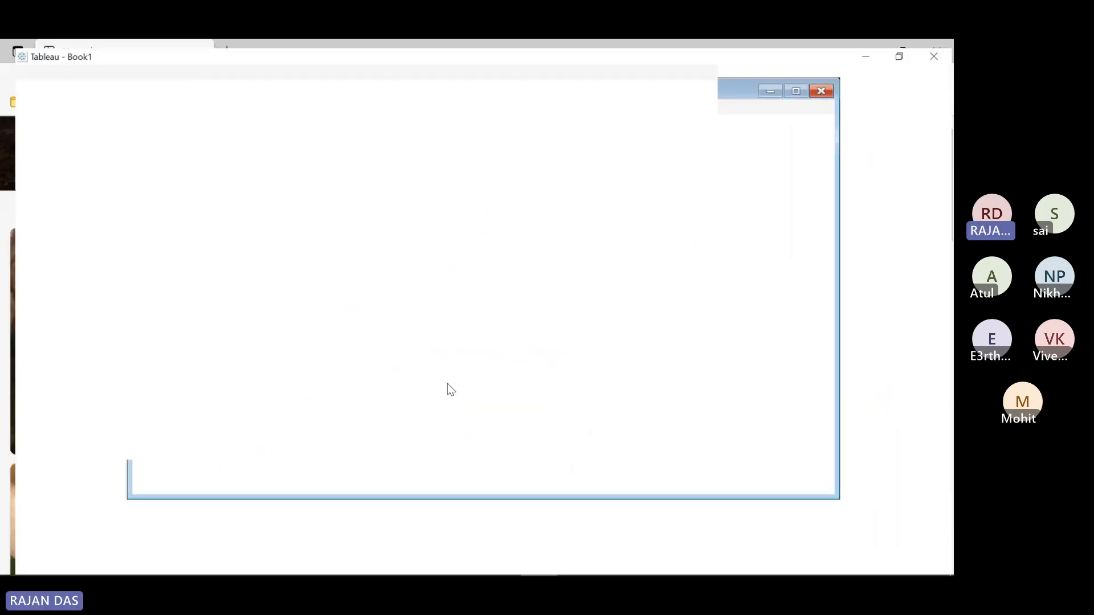
{"action": "left_click", "coordinate": [122, 64]}
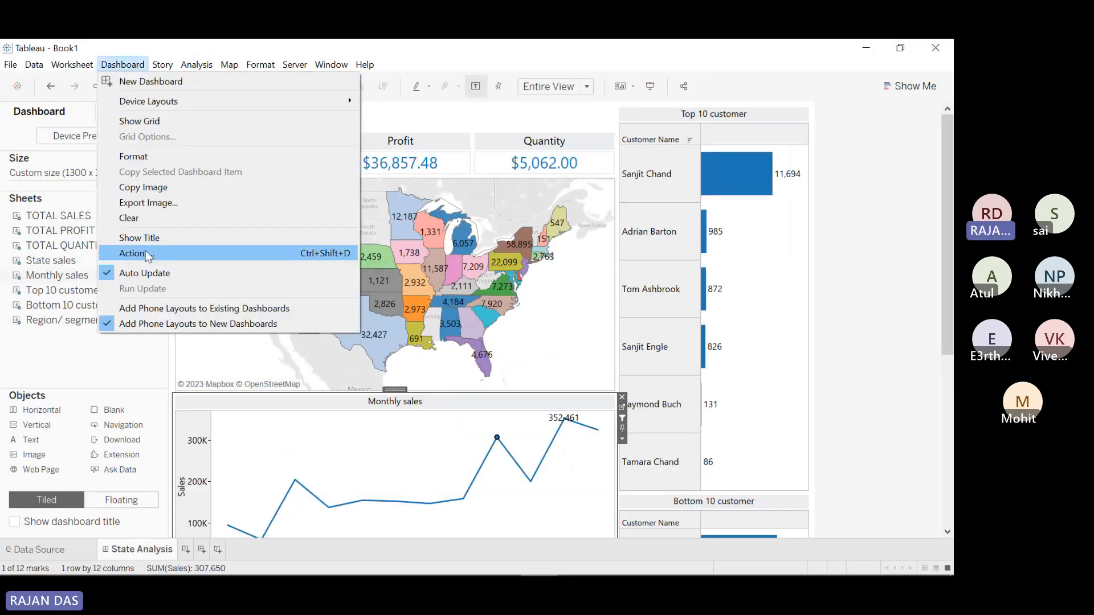
{"action": "left_click", "coordinate": [143, 253]}
{"action": "left_click", "coordinate": [515, 286]}
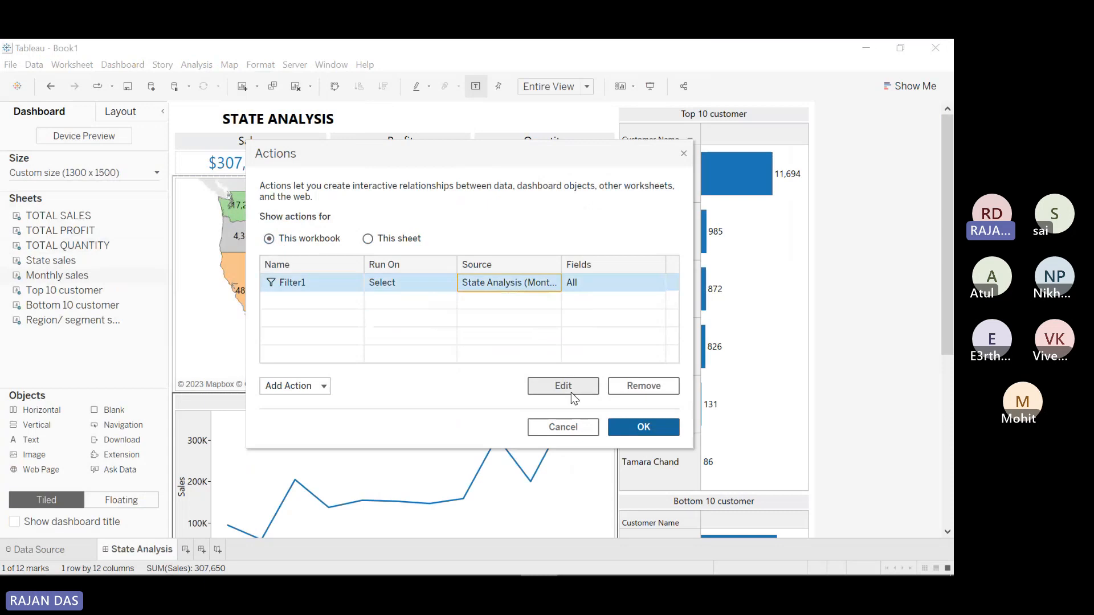
{"action": "left_click", "coordinate": [562, 385]}
{"action": "left_click", "coordinate": [520, 323]}
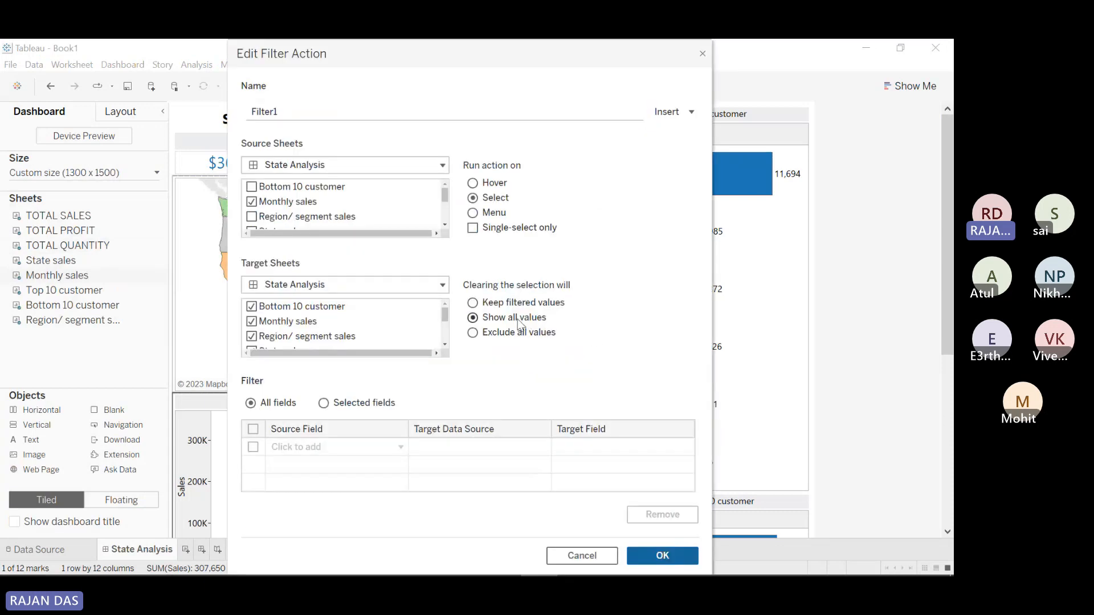
{"action": "left_click", "coordinate": [658, 551]}
{"action": "left_click", "coordinate": [638, 429]}
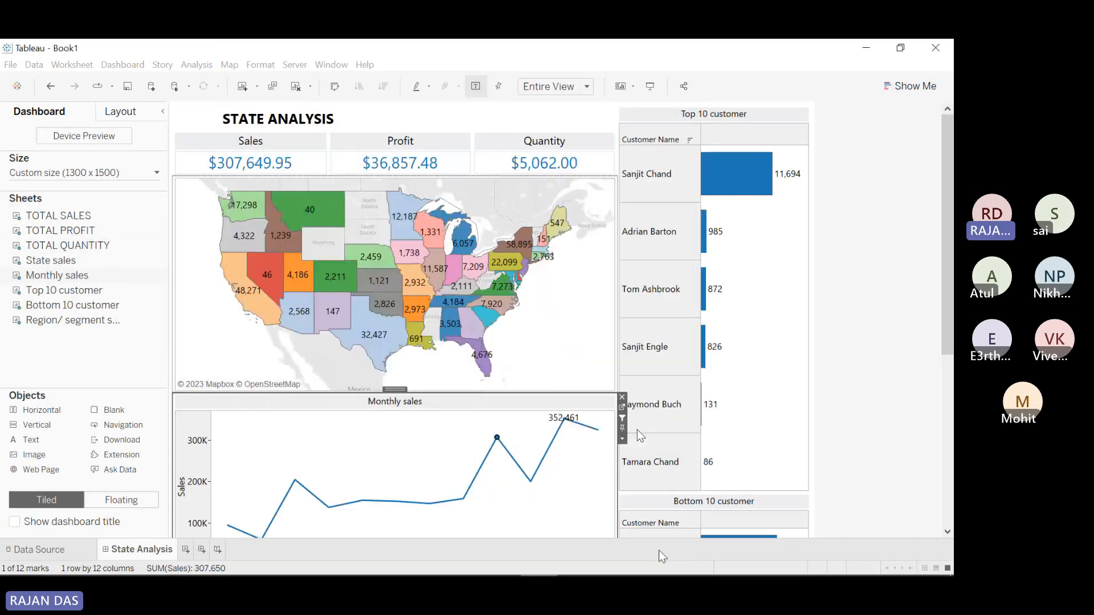
Step: Clear the September selection in Presentation Mode to confirm full totals return
{"action": "left_click", "coordinate": [650, 86]}
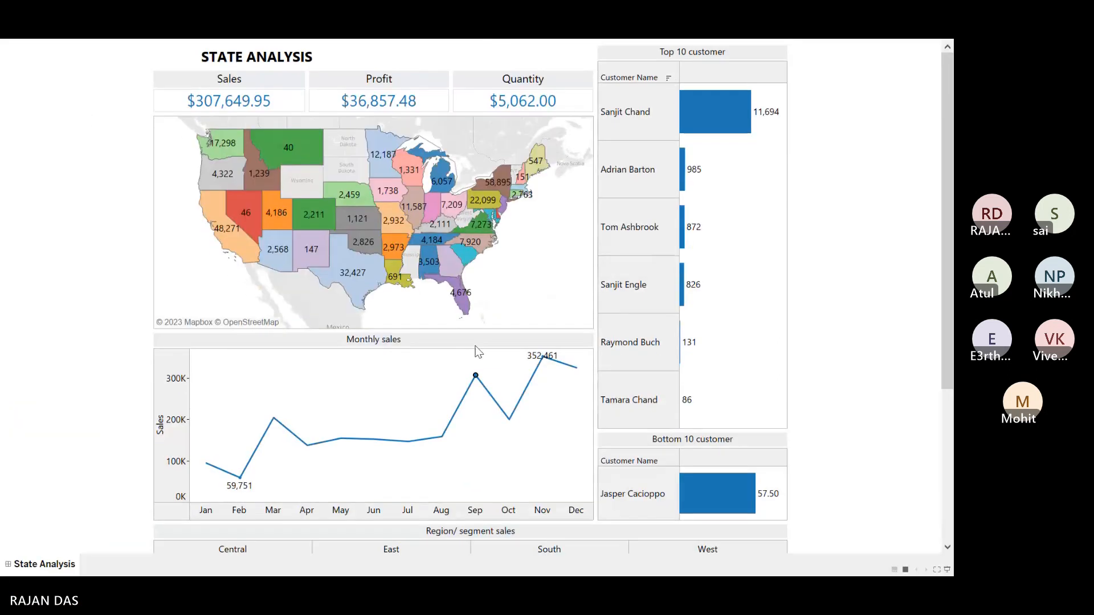
{"action": "left_click", "coordinate": [477, 379]}
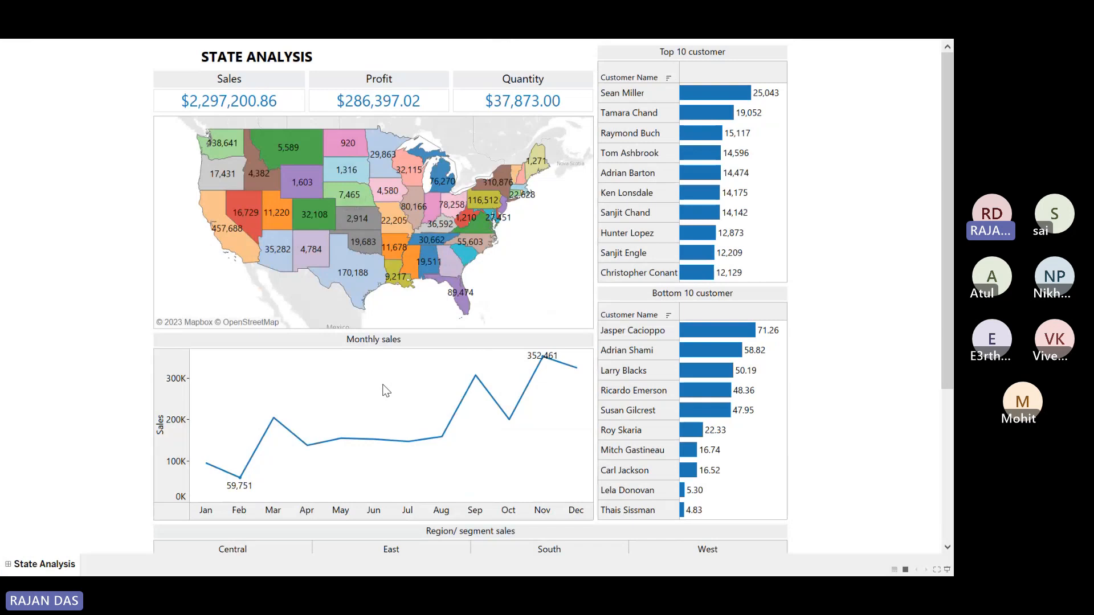
{"action": "key", "text": "Escape"}
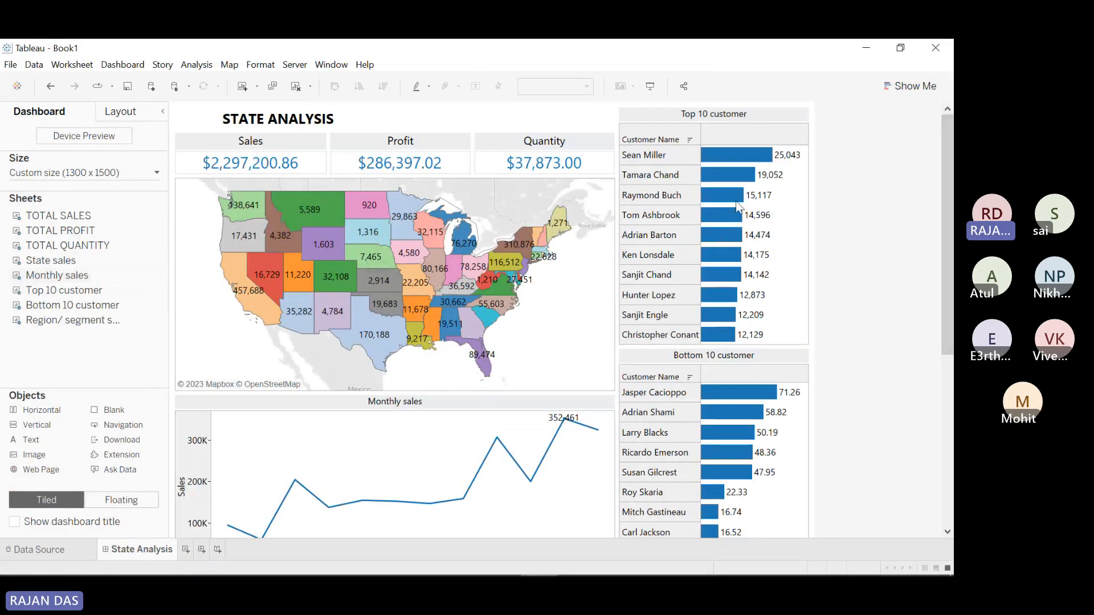
Step: Remove the Filter1 action from Dashboard > Actions and check the dashboard in Presentation Mode
{"action": "left_click", "coordinate": [123, 64]}
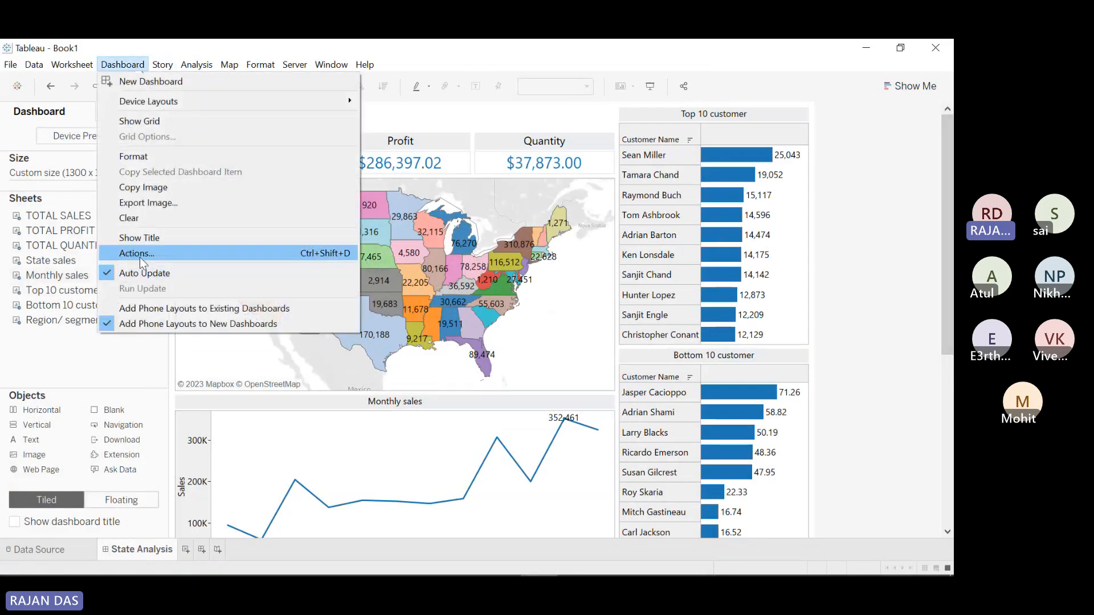
{"action": "left_click", "coordinate": [897, 211]}
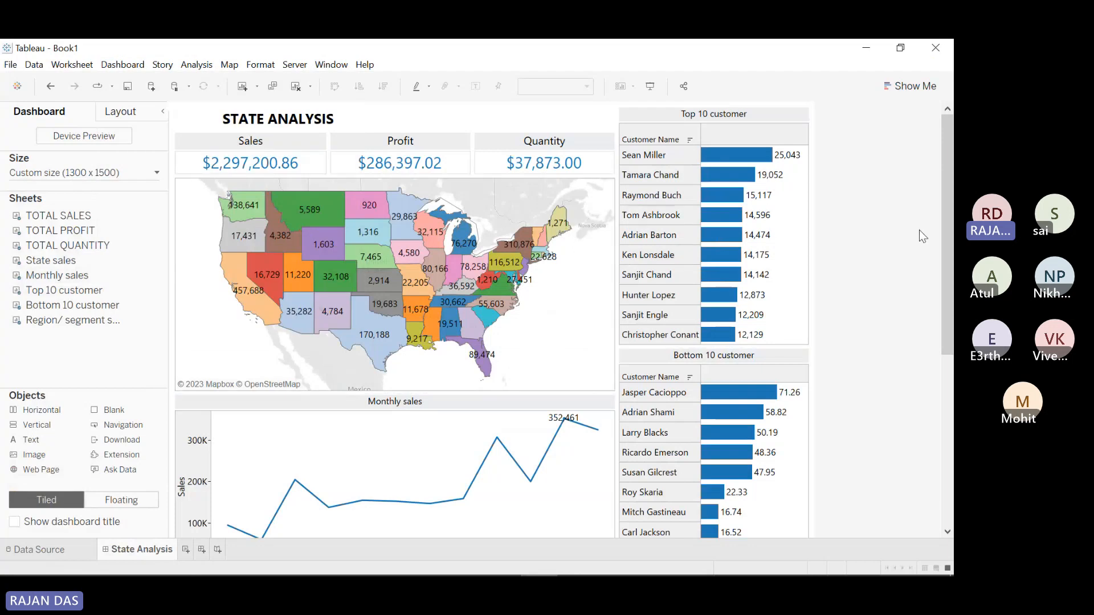
{"action": "mouse_move", "coordinate": [573, 432]}
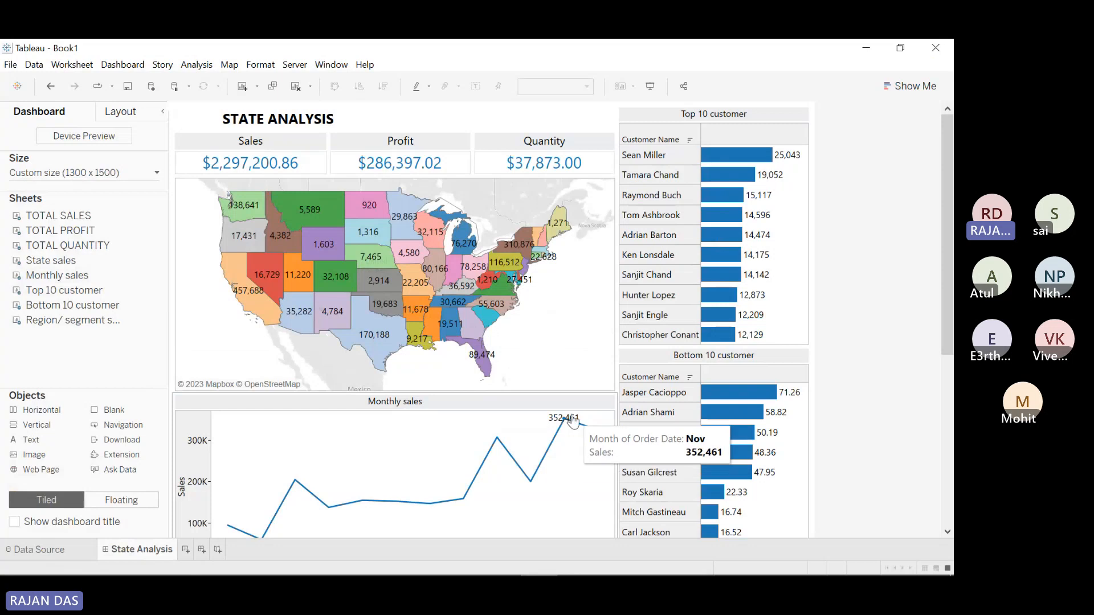
{"action": "left_click", "coordinate": [120, 64]}
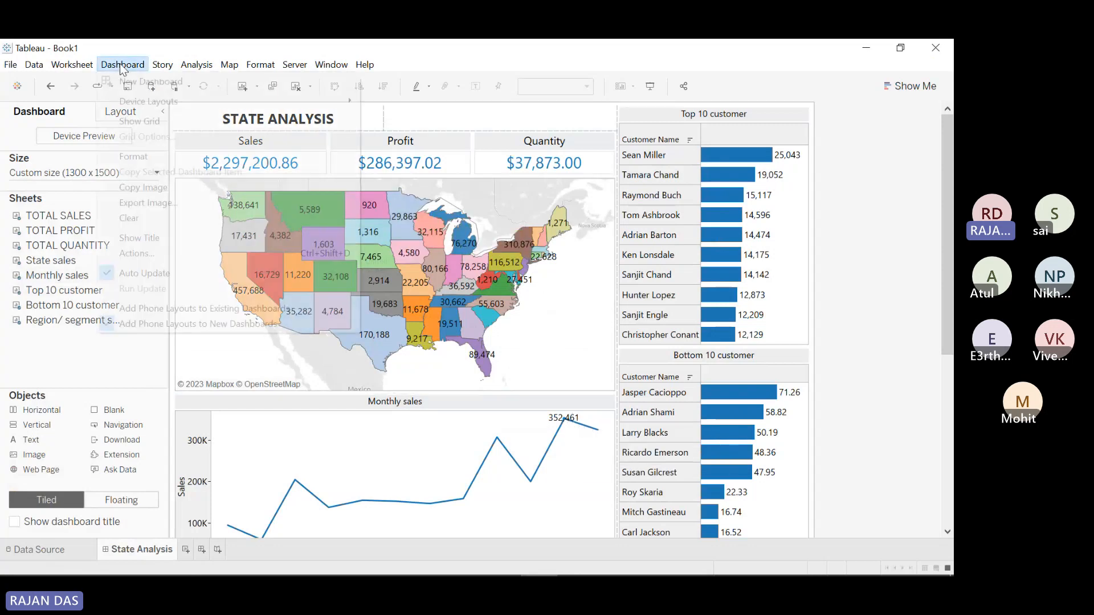
{"action": "left_click", "coordinate": [145, 253]}
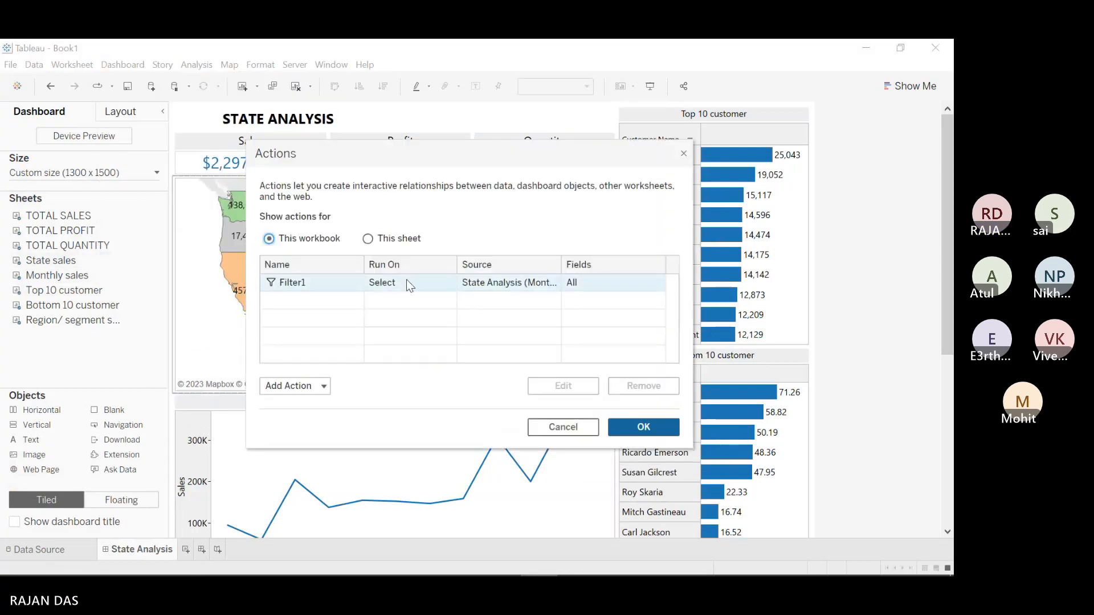
{"action": "left_click", "coordinate": [406, 282]}
{"action": "left_click", "coordinate": [649, 386]}
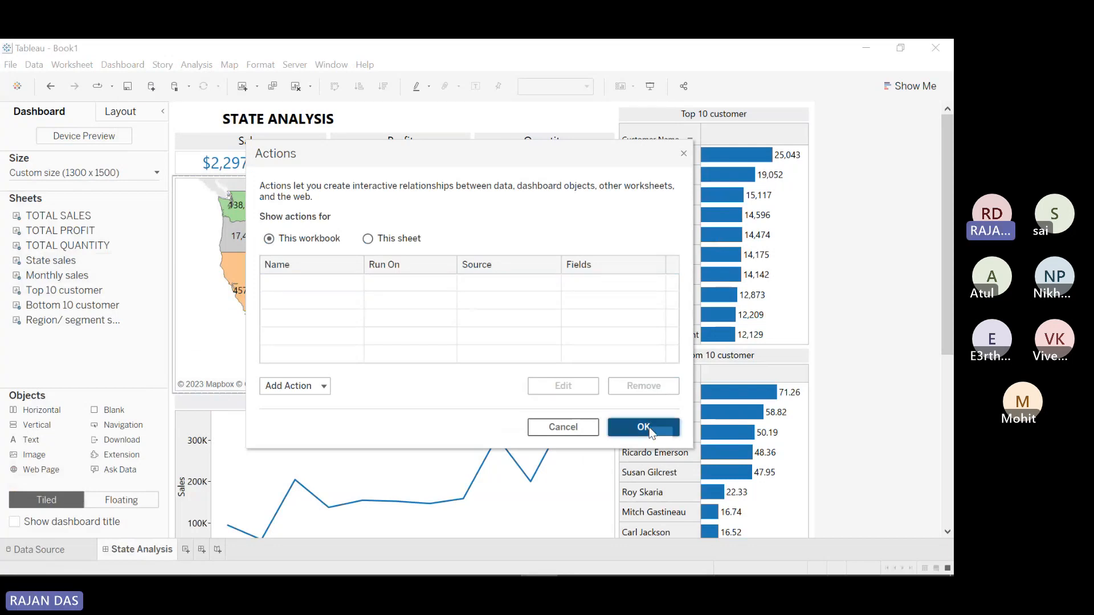
{"action": "left_click", "coordinate": [643, 428]}
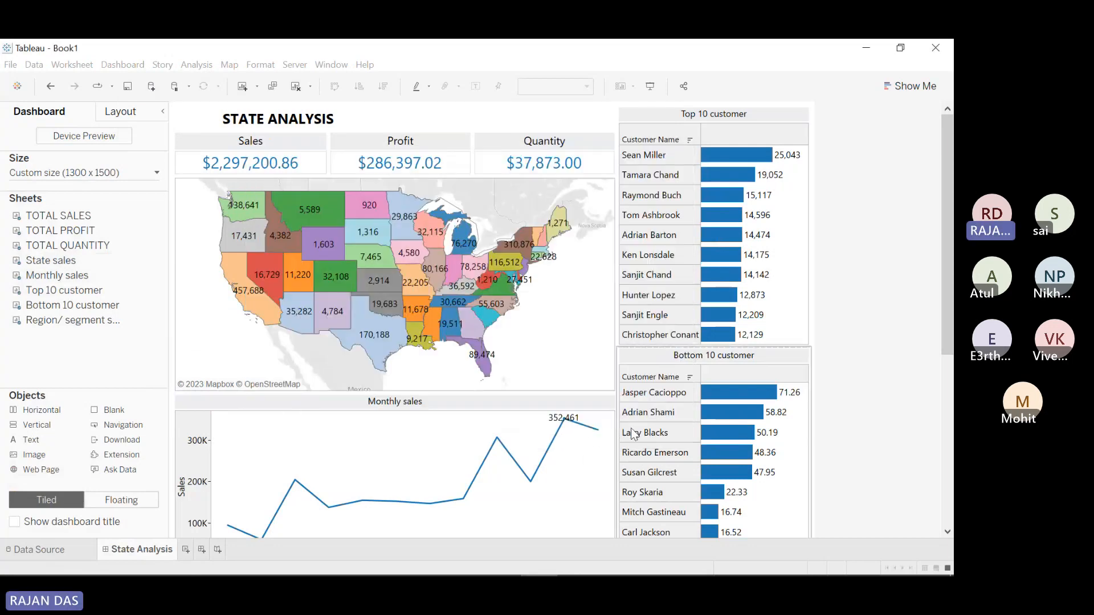
{"action": "left_click", "coordinate": [650, 86]}
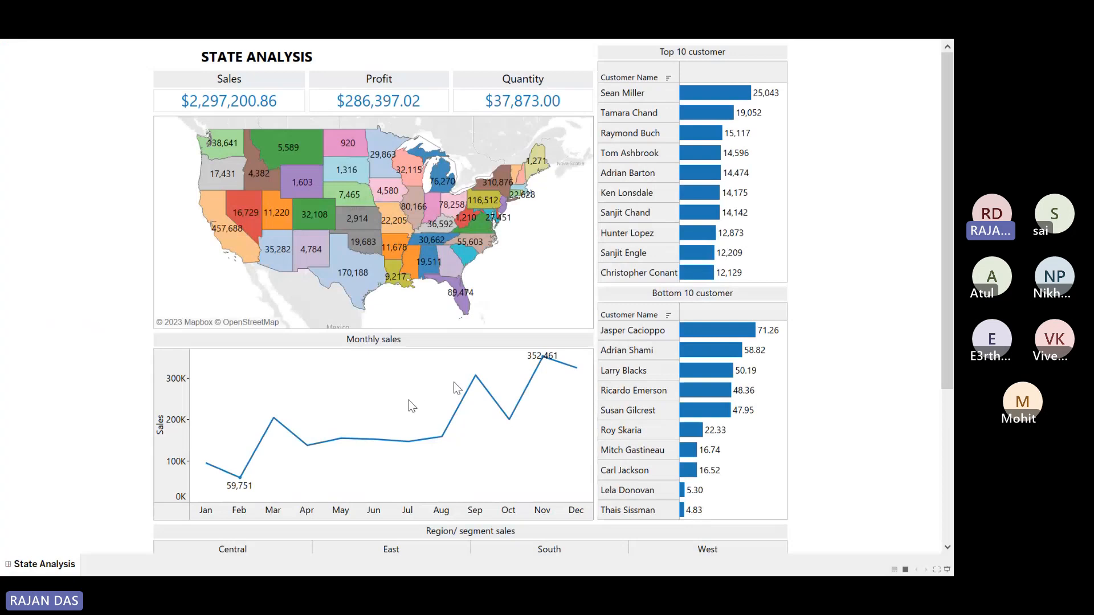
{"action": "key", "text": "Escape"}
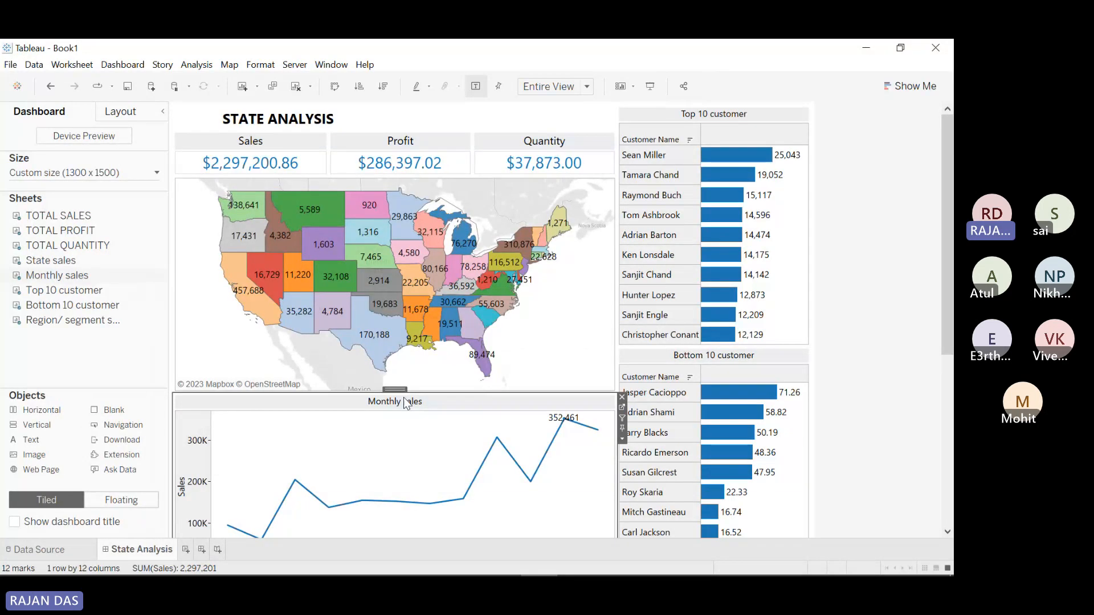
Step: Set the State sales map as a filter for all dashboard views, then open the dashboard Actions list
{"action": "left_click", "coordinate": [579, 221]}
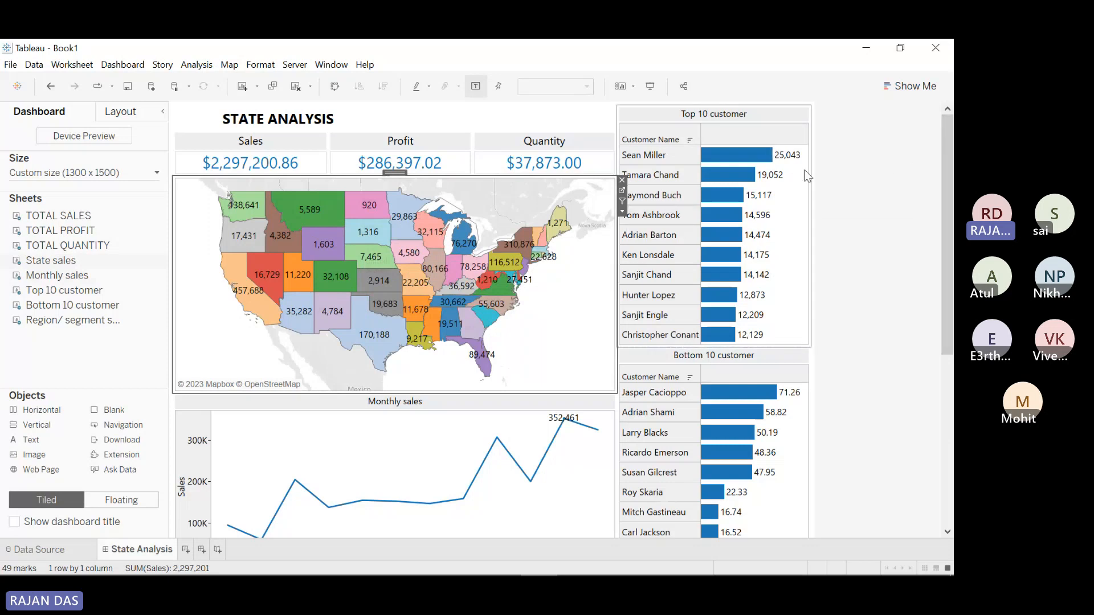
{"action": "left_click_drag", "start_coordinate": [946, 196], "coordinate": [948, 299]}
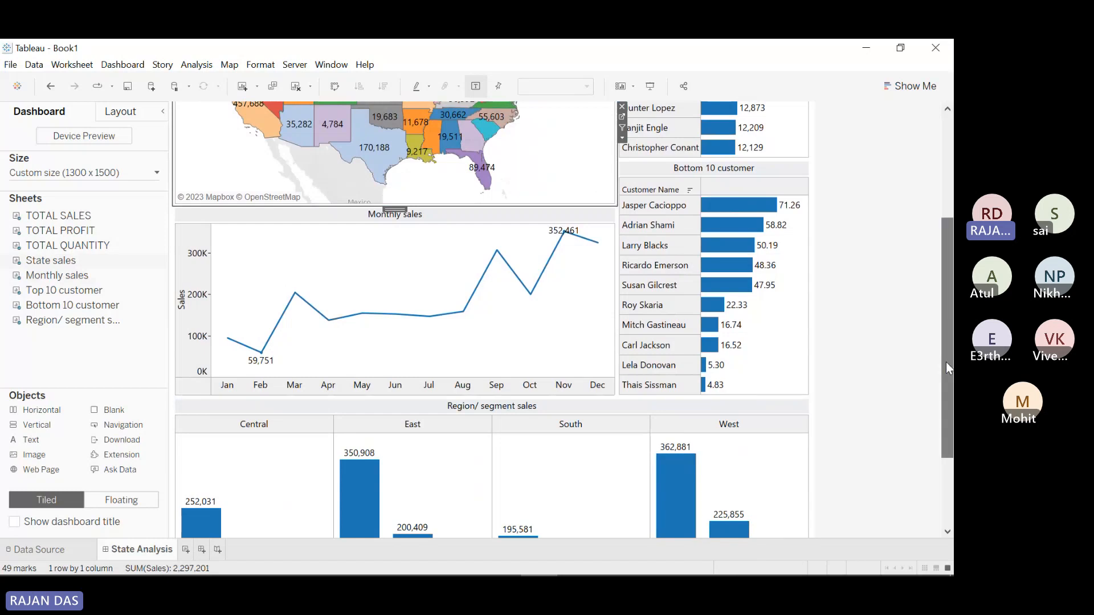
{"action": "left_click_drag", "start_coordinate": [946, 361], "coordinate": [943, 236]}
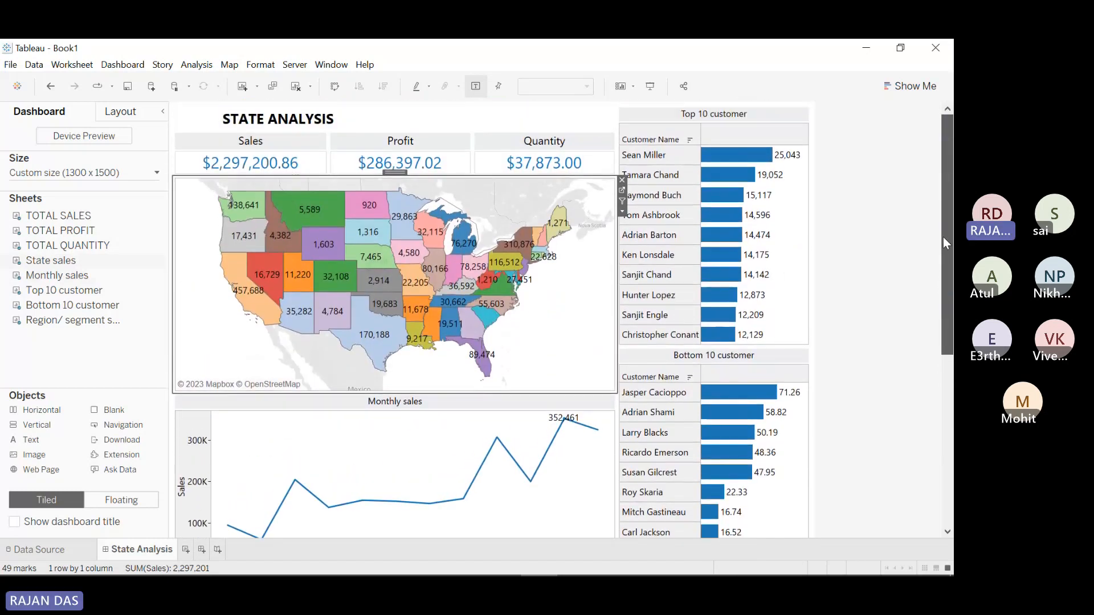
{"action": "left_click", "coordinate": [624, 192]}
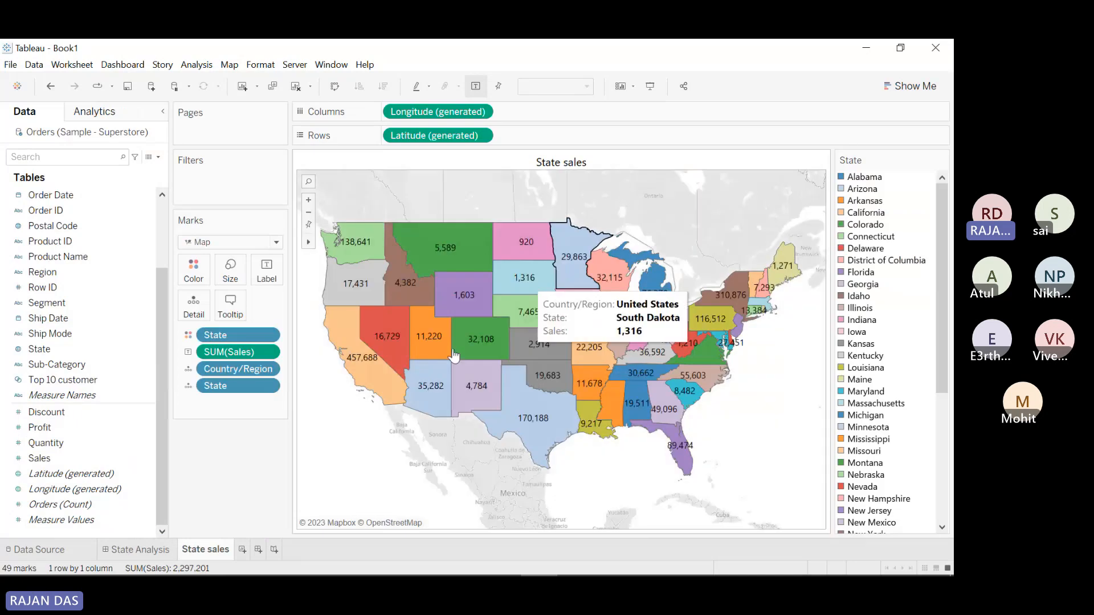
{"action": "left_click", "coordinate": [170, 549]}
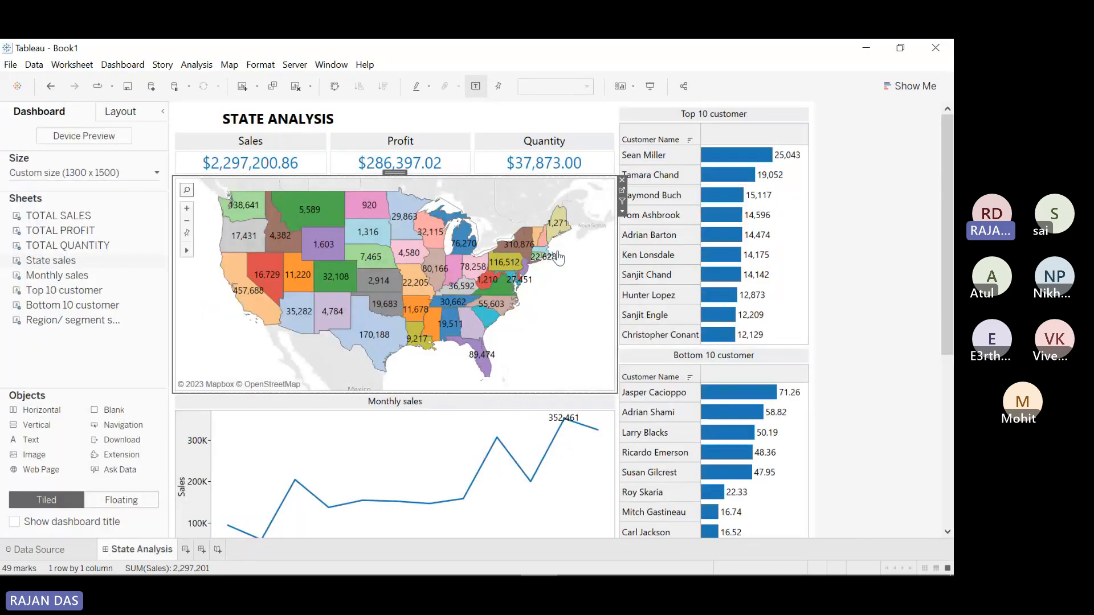
{"action": "left_click", "coordinate": [625, 199]}
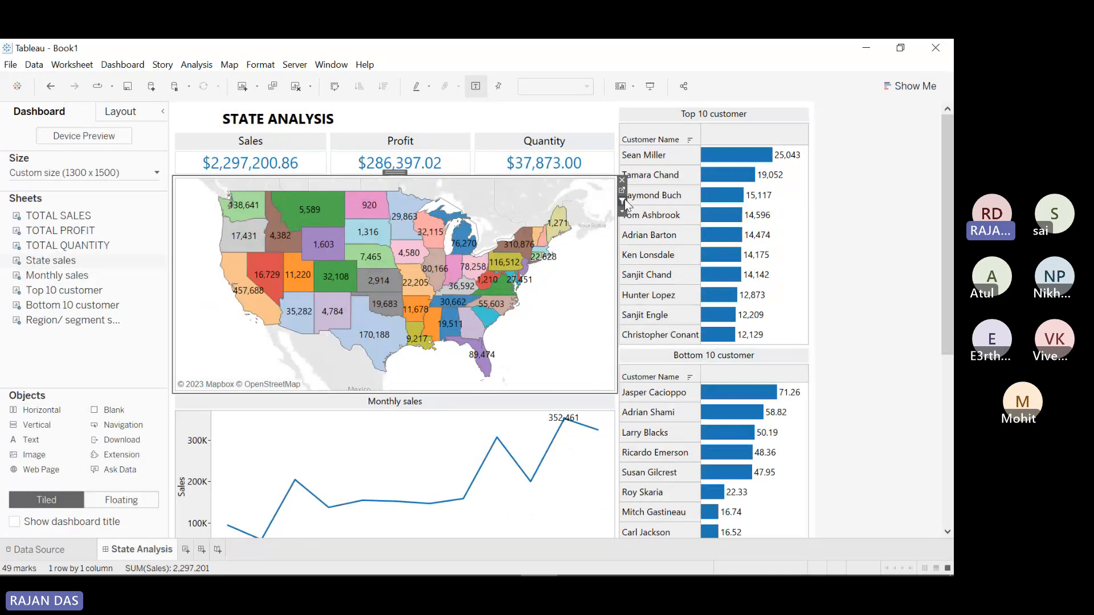
{"action": "left_click", "coordinate": [122, 65]}
{"action": "left_click", "coordinate": [137, 253]}
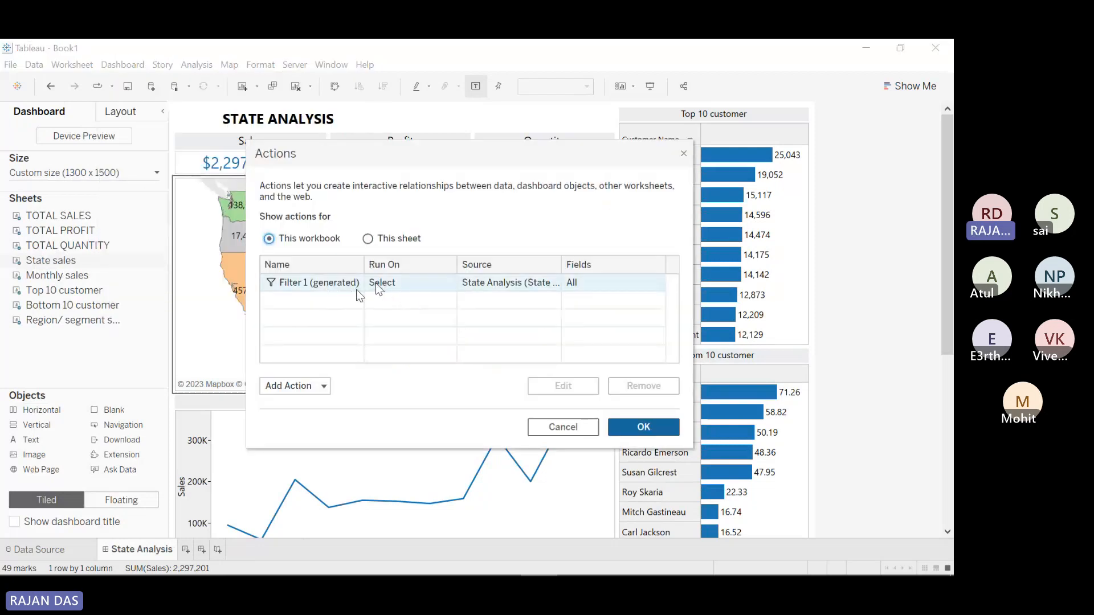
Step: Present the dashboard full-screen and filter every view to Florida, South Dakota, then Wyoming
{"action": "left_click", "coordinate": [582, 427]}
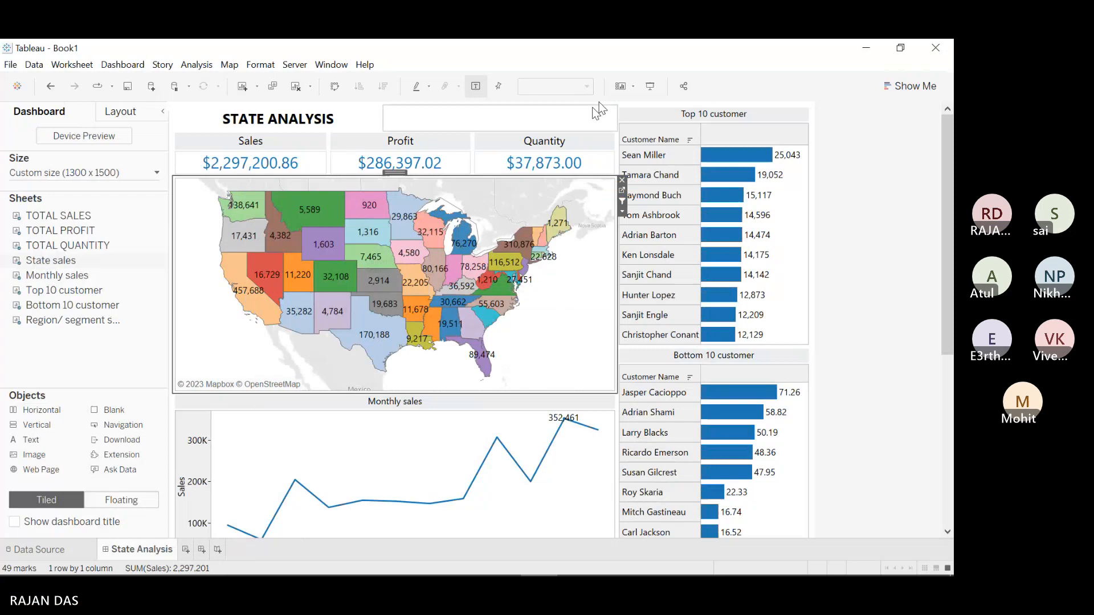
{"action": "left_click", "coordinate": [651, 86]}
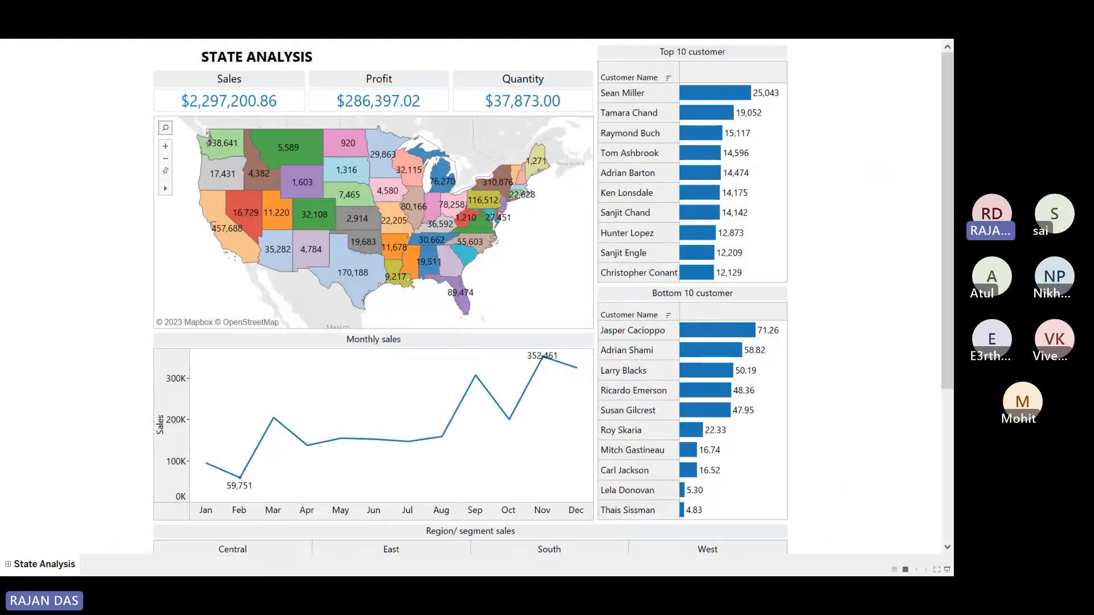
{"action": "mouse_move", "coordinate": [460, 305]}
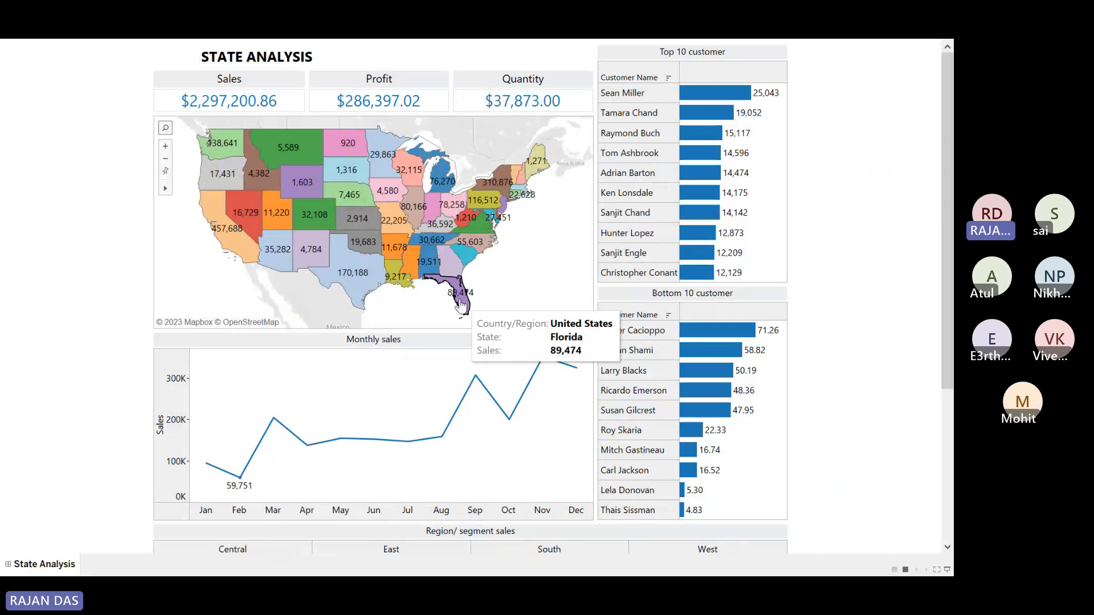
{"action": "left_click", "coordinate": [461, 305]}
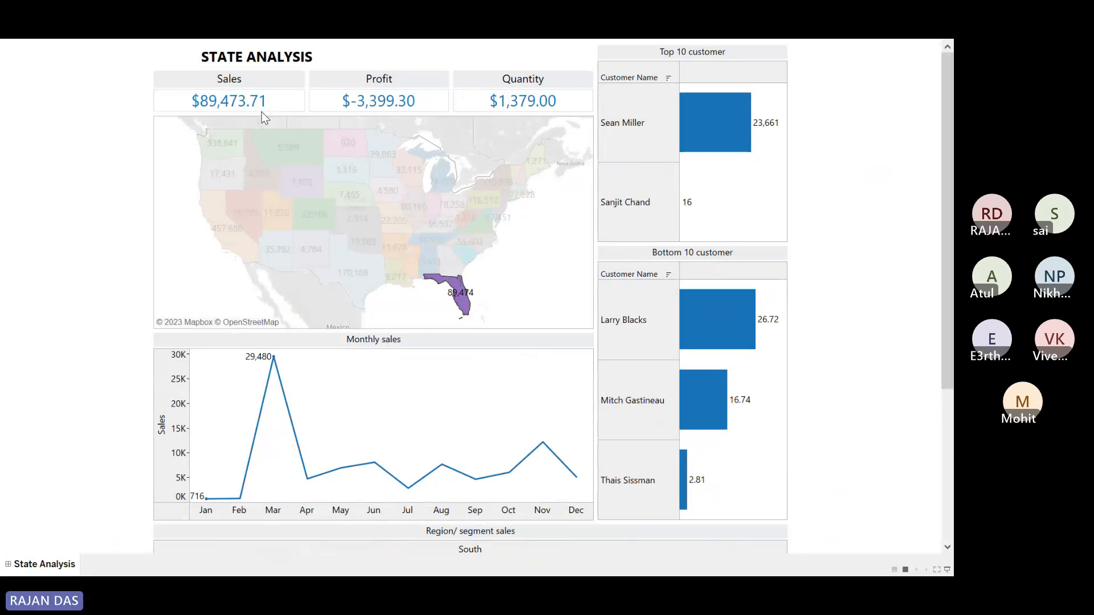
{"action": "left_click_drag", "start_coordinate": [948, 277], "coordinate": [936, 215]}
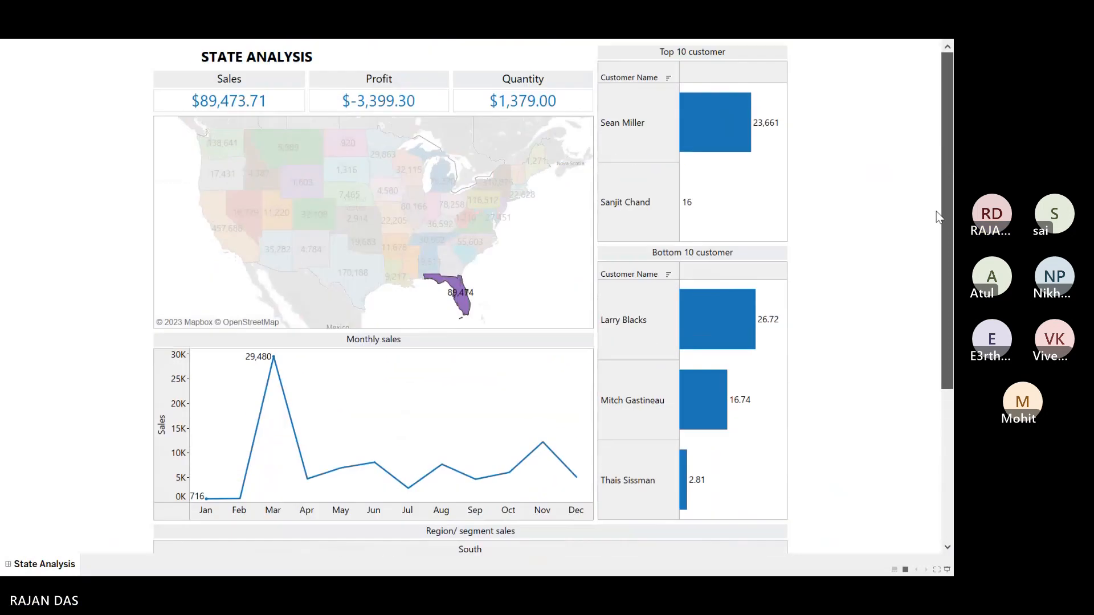
{"action": "left_click", "coordinate": [344, 169]}
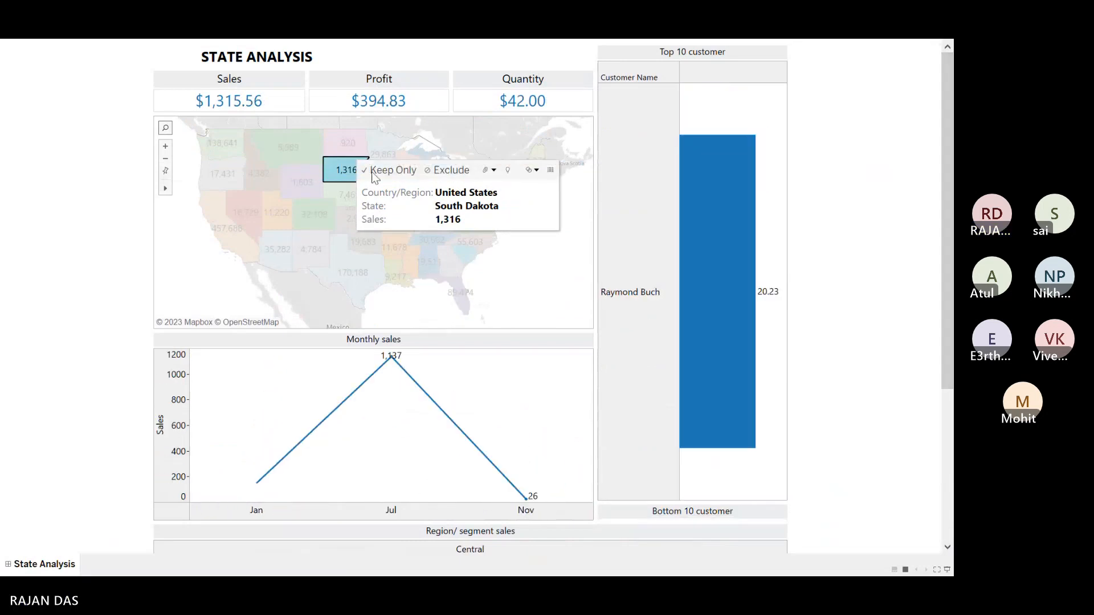
{"action": "mouse_move", "coordinate": [948, 239]}
{"action": "left_mouse_down"}
{"action": "mouse_move", "coordinate": [948, 394]}
{"action": "mouse_move", "coordinate": [947, 242]}
{"action": "left_mouse_up"}
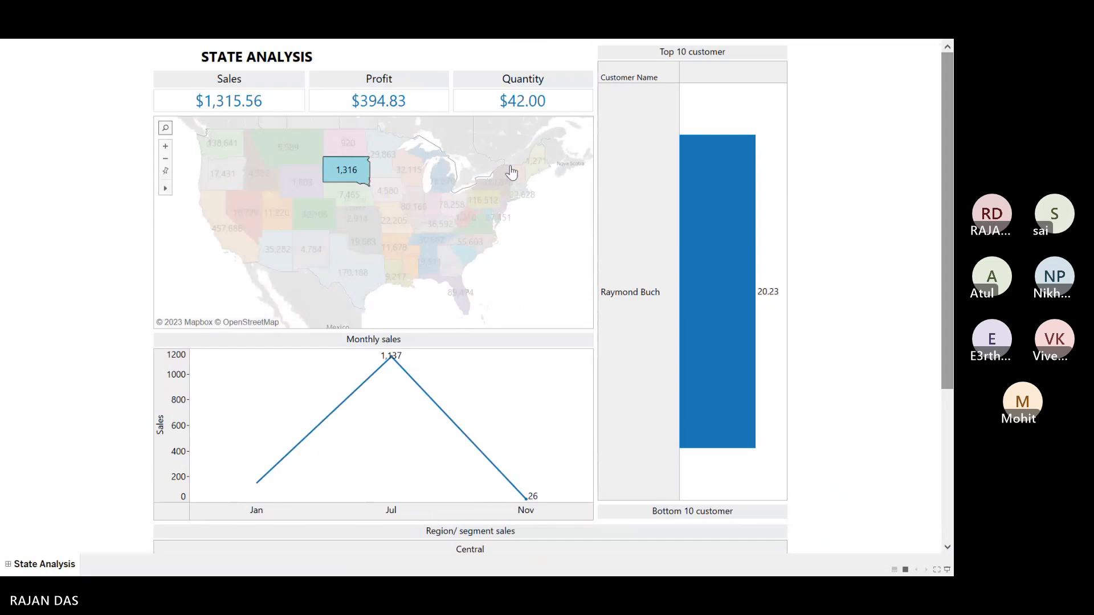
{"action": "left_click", "coordinate": [308, 187]}
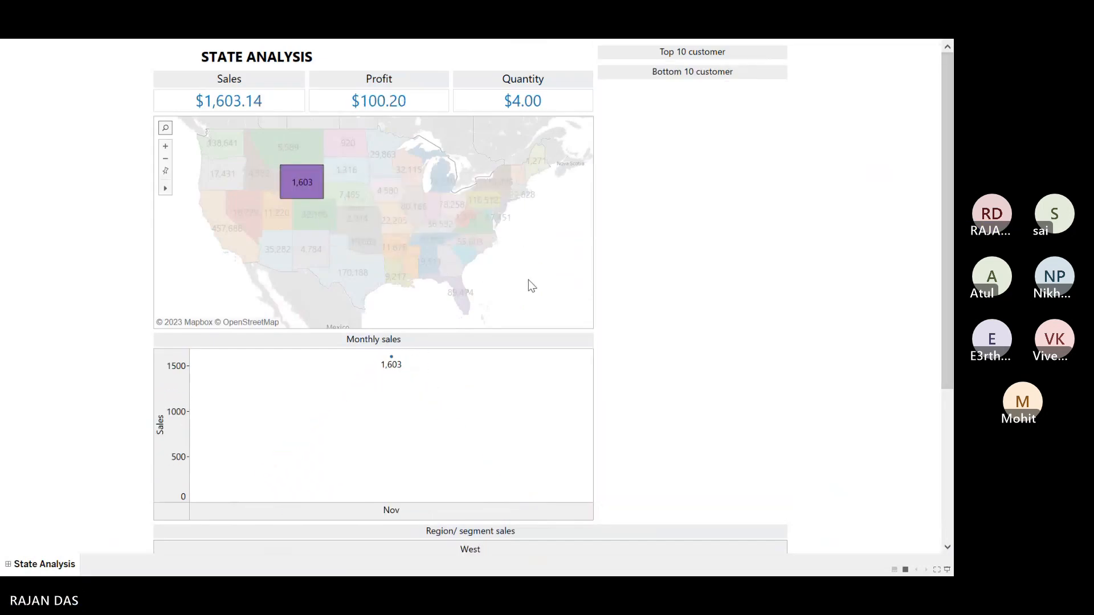
Step: Filter the dashboard to Oregon, clear the selection, and exit presentation mode
{"action": "mouse_move", "coordinate": [287, 186]}
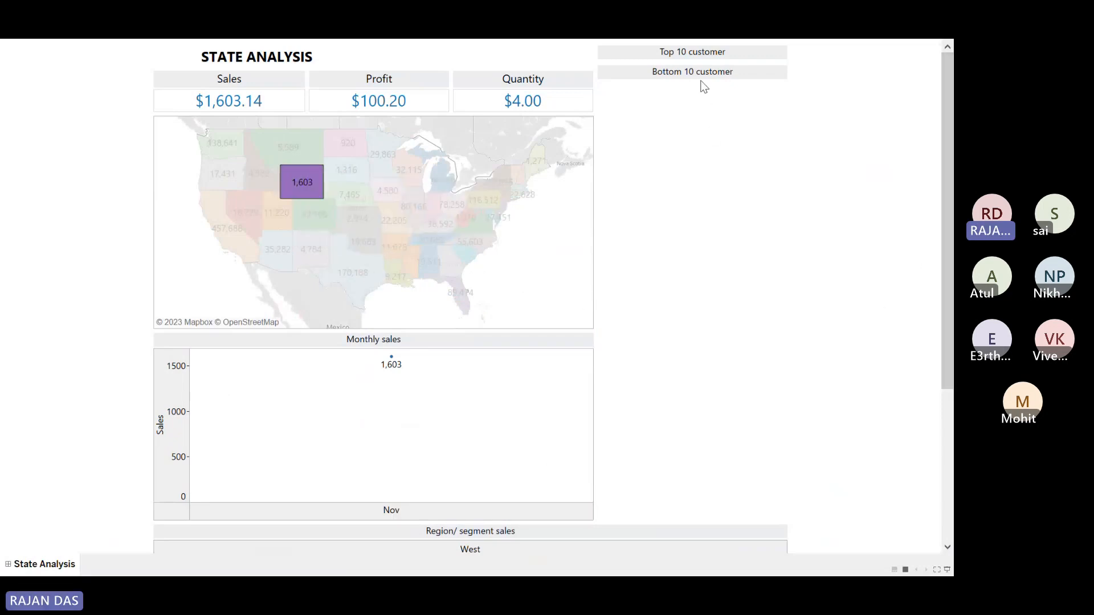
{"action": "left_click_drag", "start_coordinate": [948, 166], "coordinate": [949, 342]}
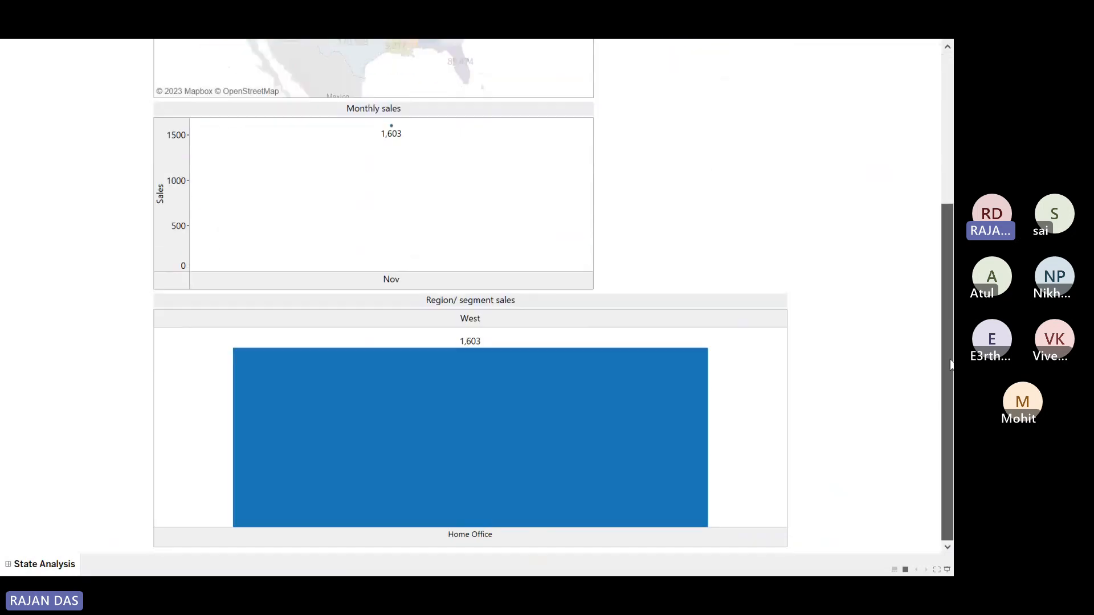
{"action": "mouse_move", "coordinate": [441, 456]}
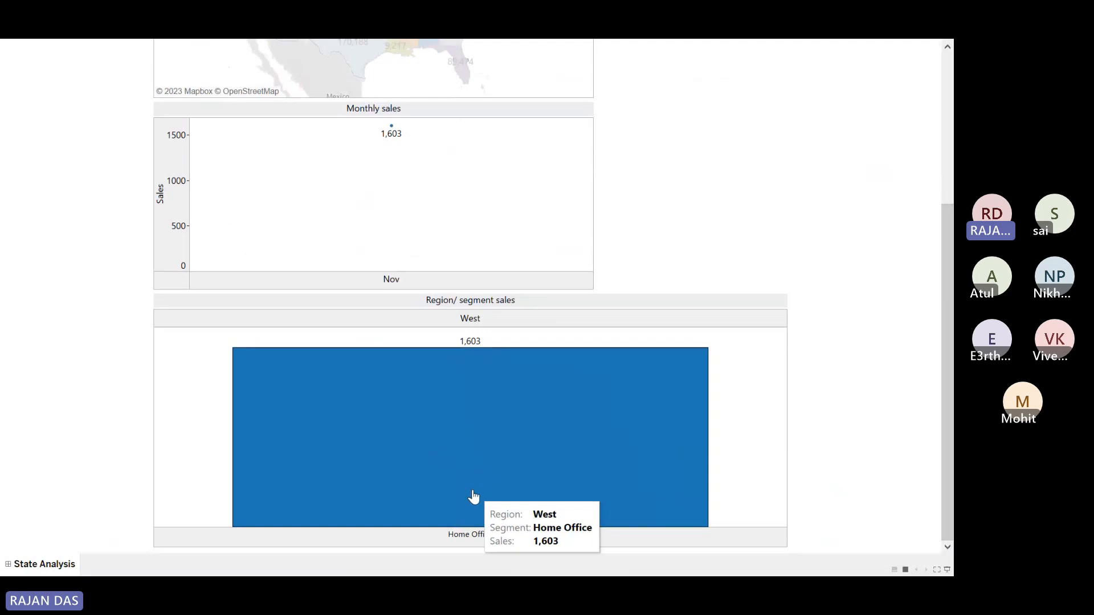
{"action": "scroll", "coordinate": [953, 433], "scroll_direction": "up", "scroll_amount": 4}
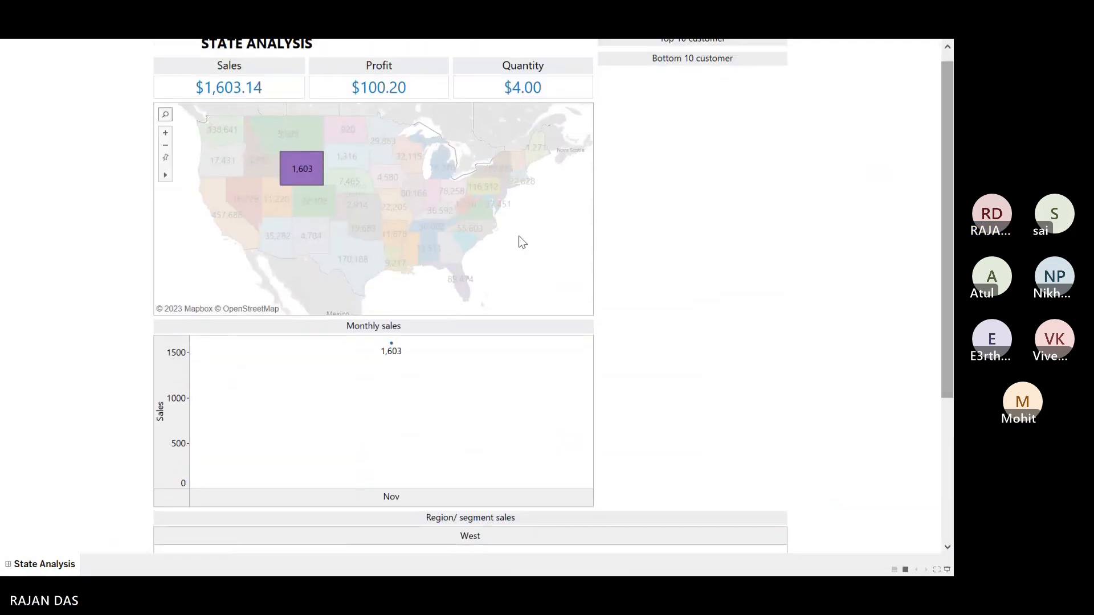
{"action": "mouse_move", "coordinate": [239, 178]}
{"action": "left_click", "coordinate": [211, 167]}
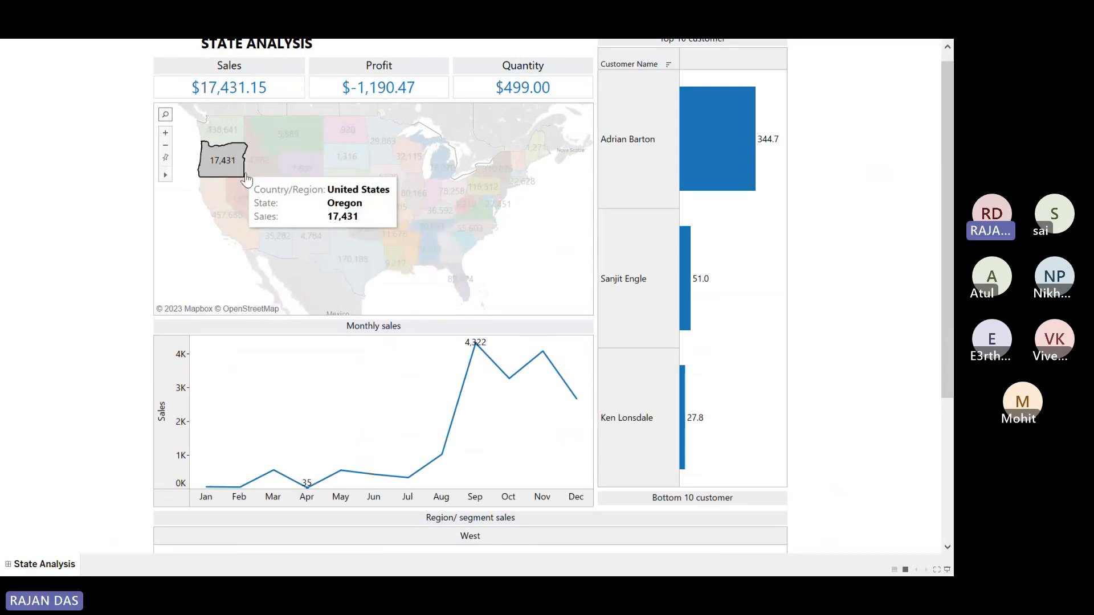
{"action": "mouse_move", "coordinate": [209, 164]}
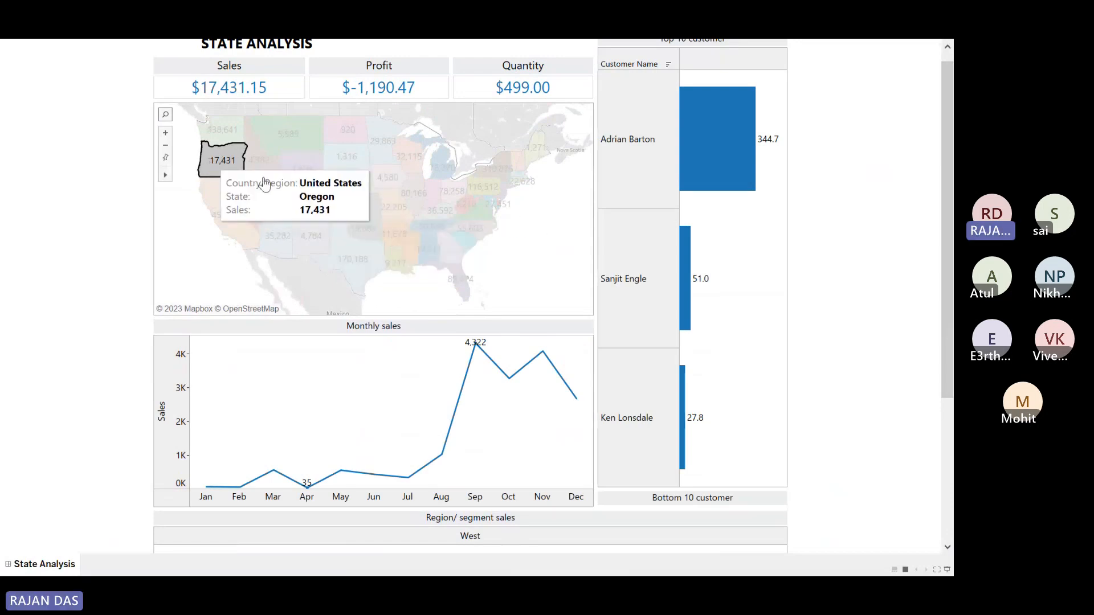
{"action": "left_click", "coordinate": [549, 223]}
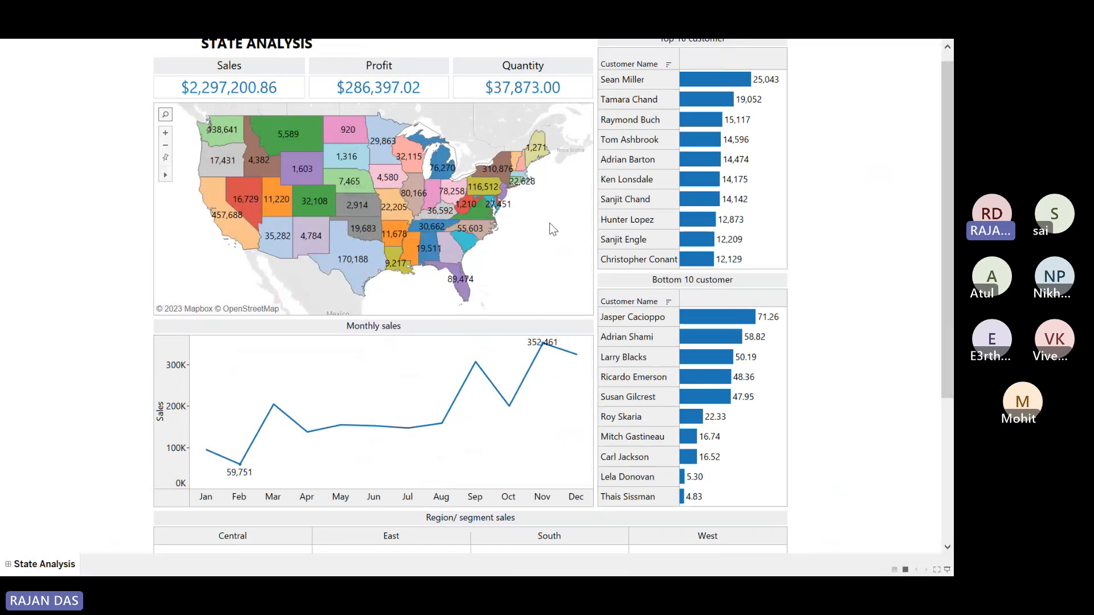
{"action": "key", "text": "Escape"}
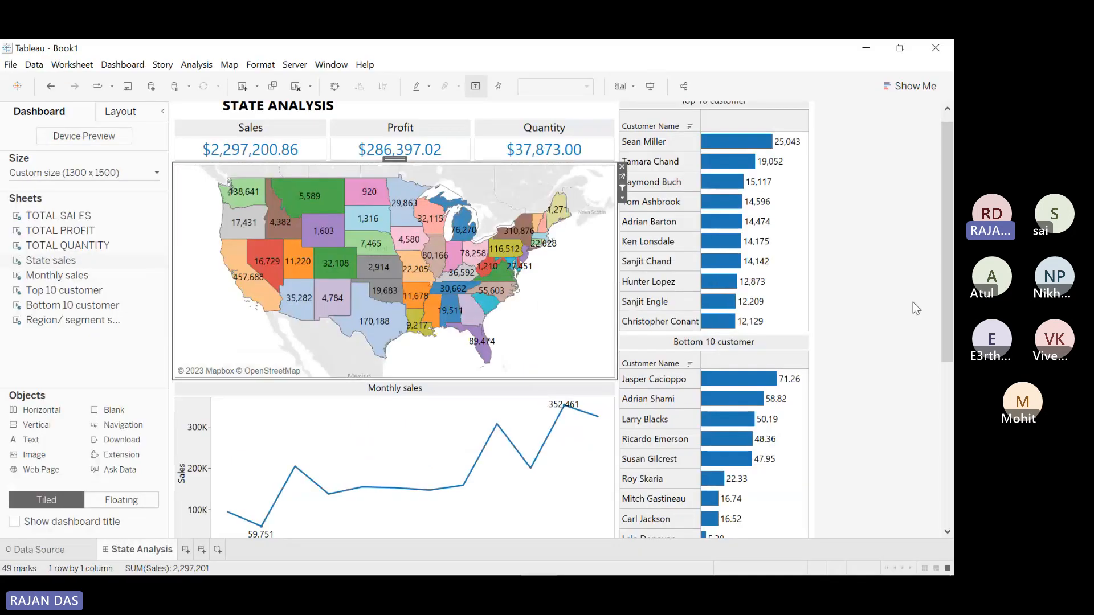
Step: Select Monthly sales and review the generated filter actions, widening the Source column
{"action": "left_click_drag", "start_coordinate": [945, 274], "coordinate": [947, 377]}
{"action": "left_click", "coordinate": [569, 272]}
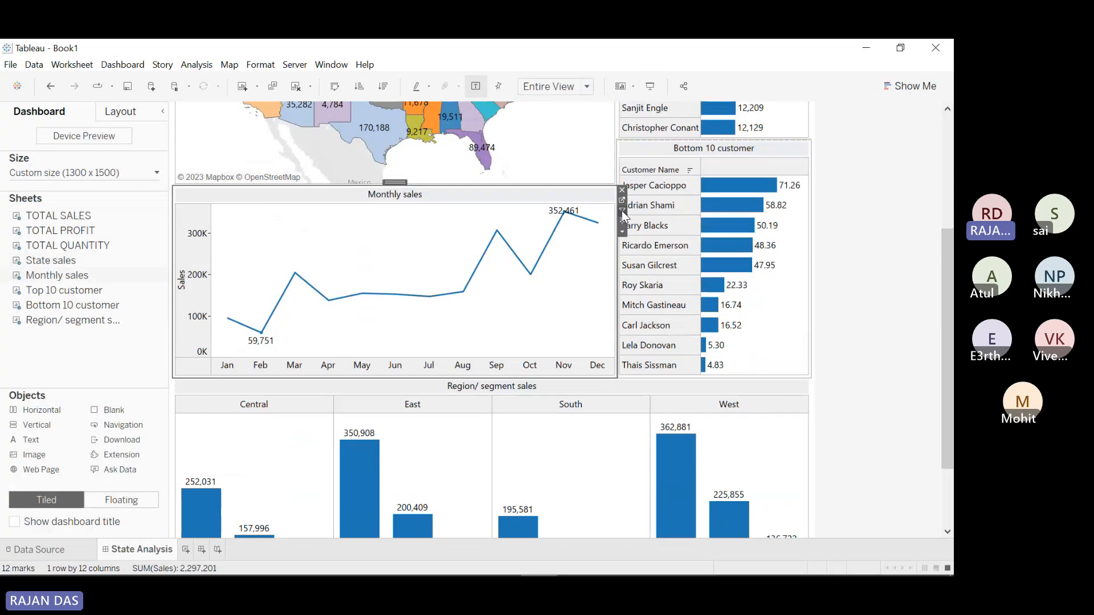
{"action": "left_click", "coordinate": [139, 65]}
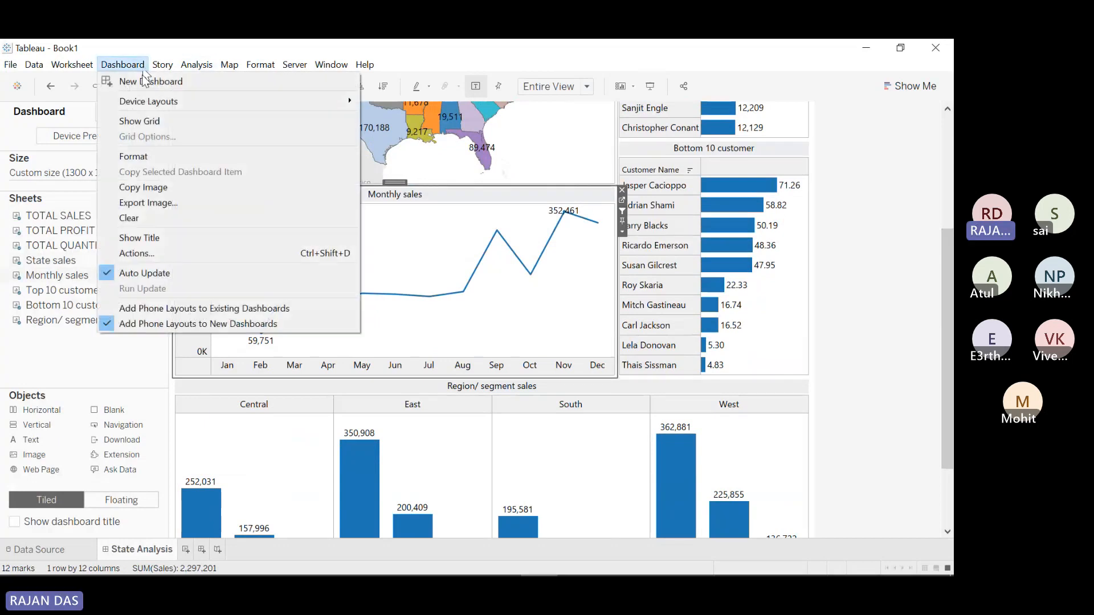
{"action": "left_click", "coordinate": [161, 255]}
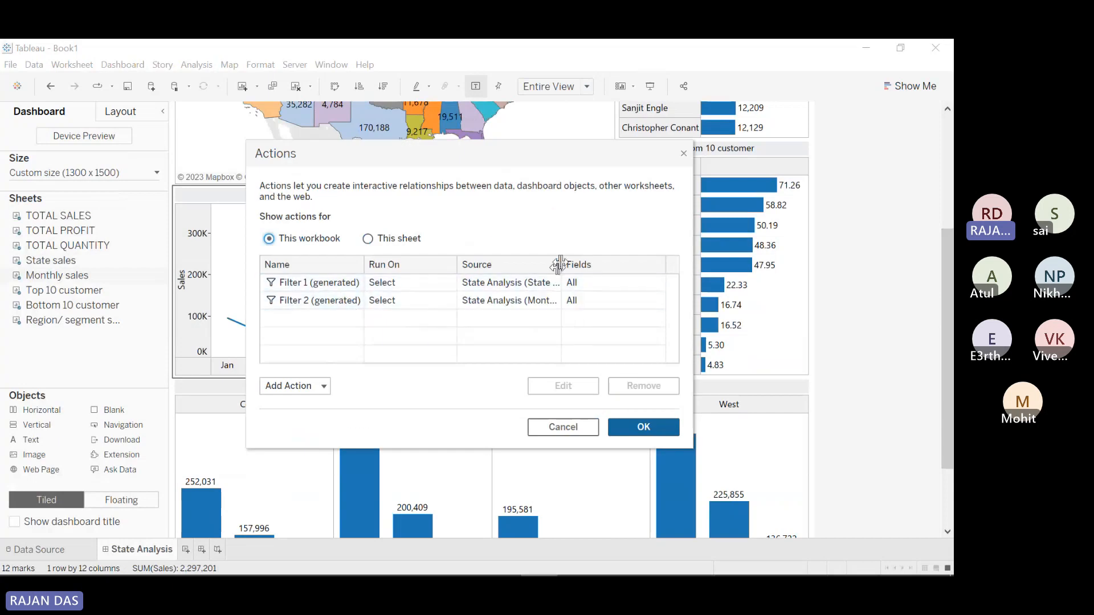
{"action": "mouse_move", "coordinate": [562, 264]}
{"action": "left_mouse_down"}
{"action": "mouse_move", "coordinate": [617, 263]}
{"action": "mouse_move", "coordinate": [562, 264]}
{"action": "left_mouse_up"}
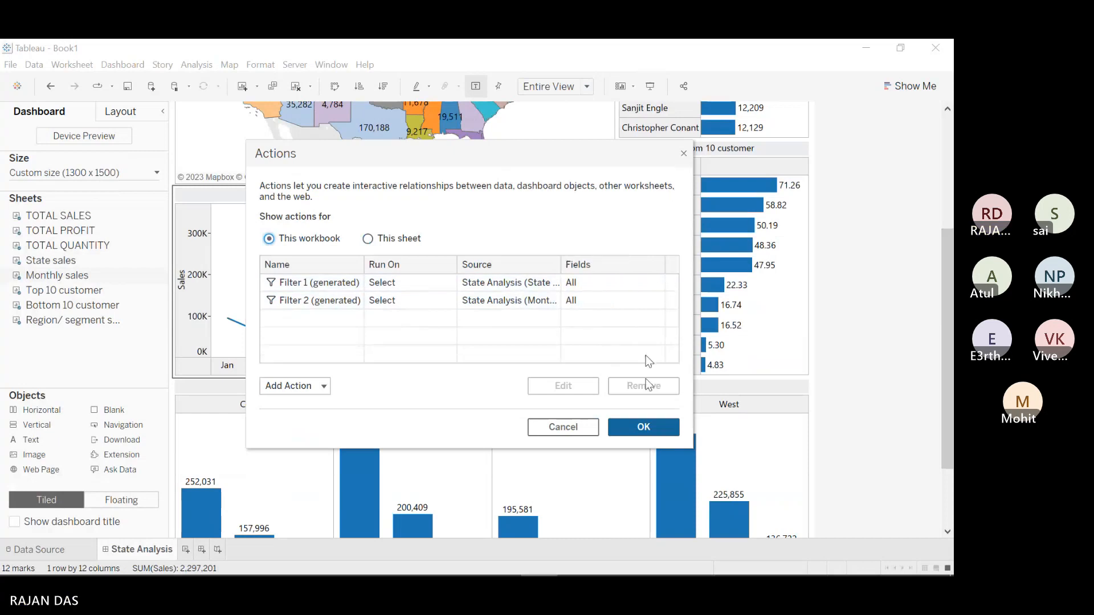
{"action": "left_click", "coordinate": [643, 426]}
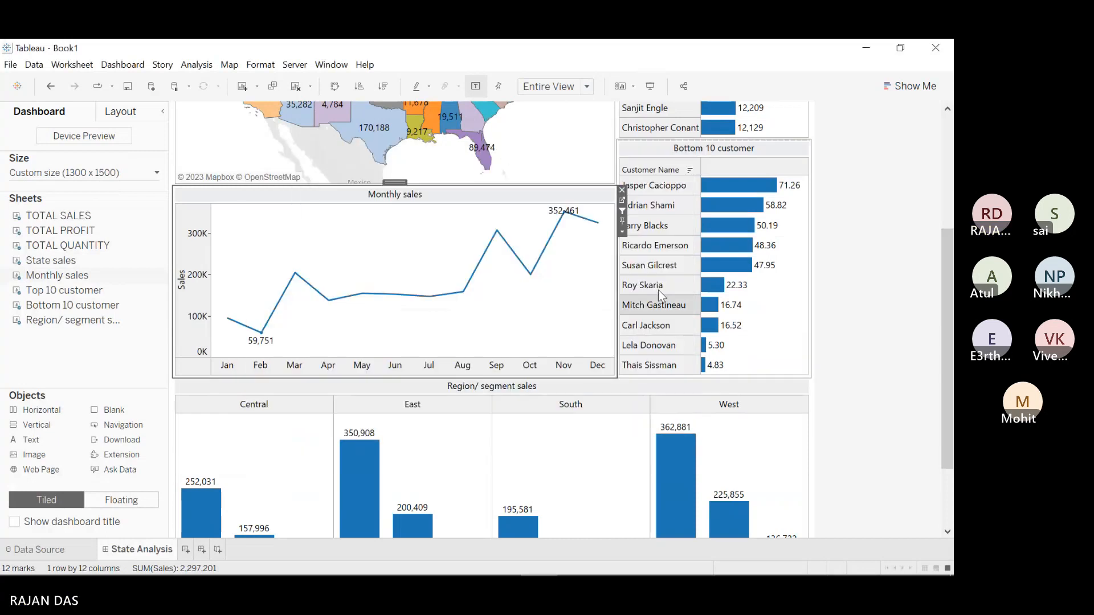
Step: In presentation mode, filter every view to February, then March, then clear the month selection
{"action": "left_click", "coordinate": [650, 88]}
{"action": "mouse_move", "coordinate": [513, 241]}
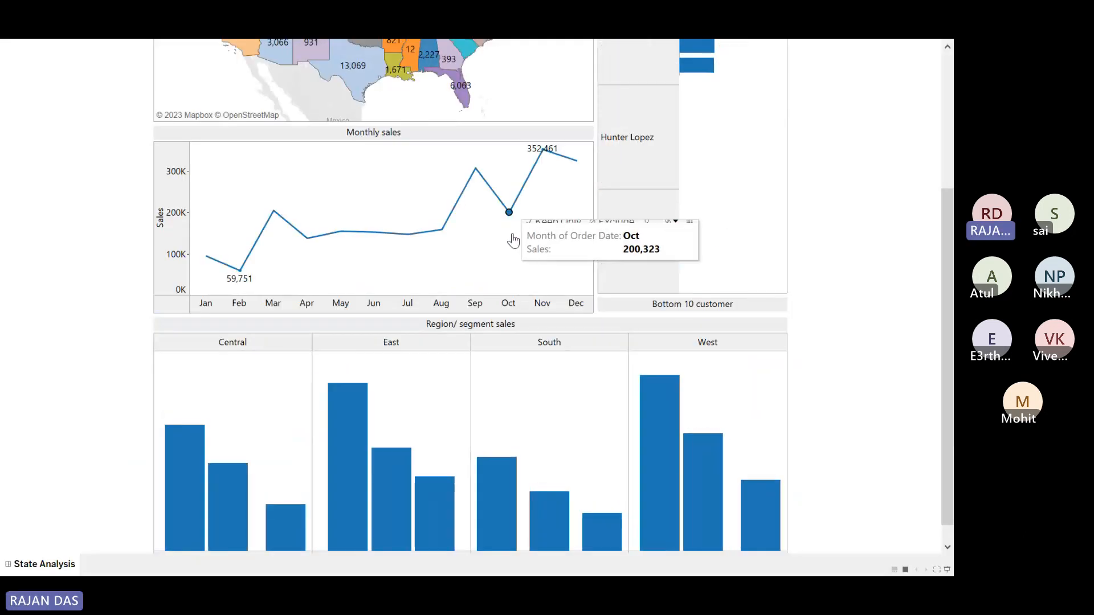
{"action": "mouse_move", "coordinate": [442, 234]}
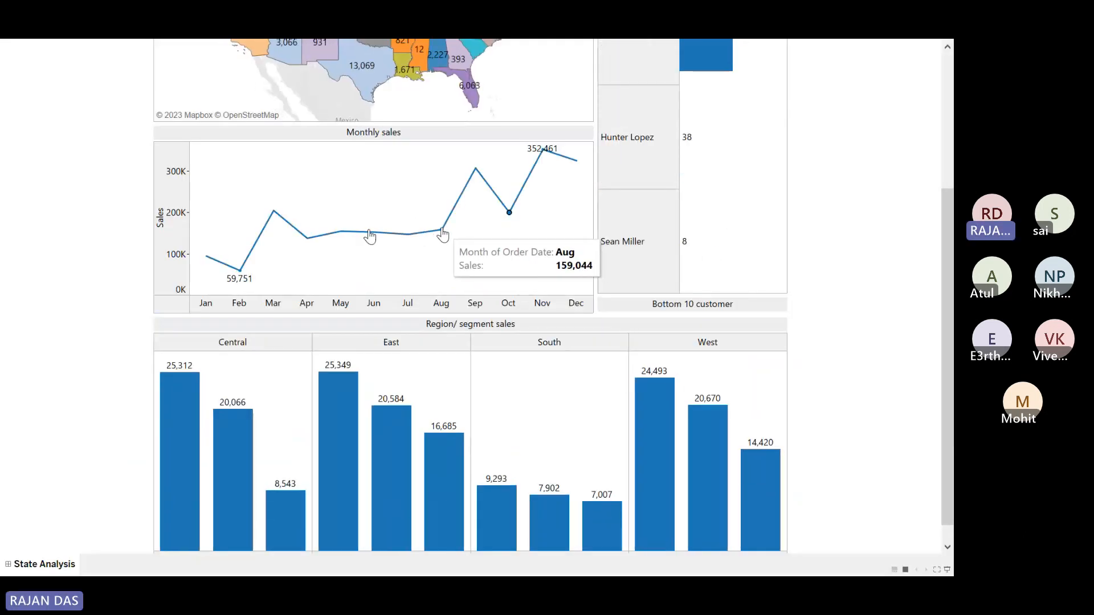
{"action": "left_click", "coordinate": [242, 269]}
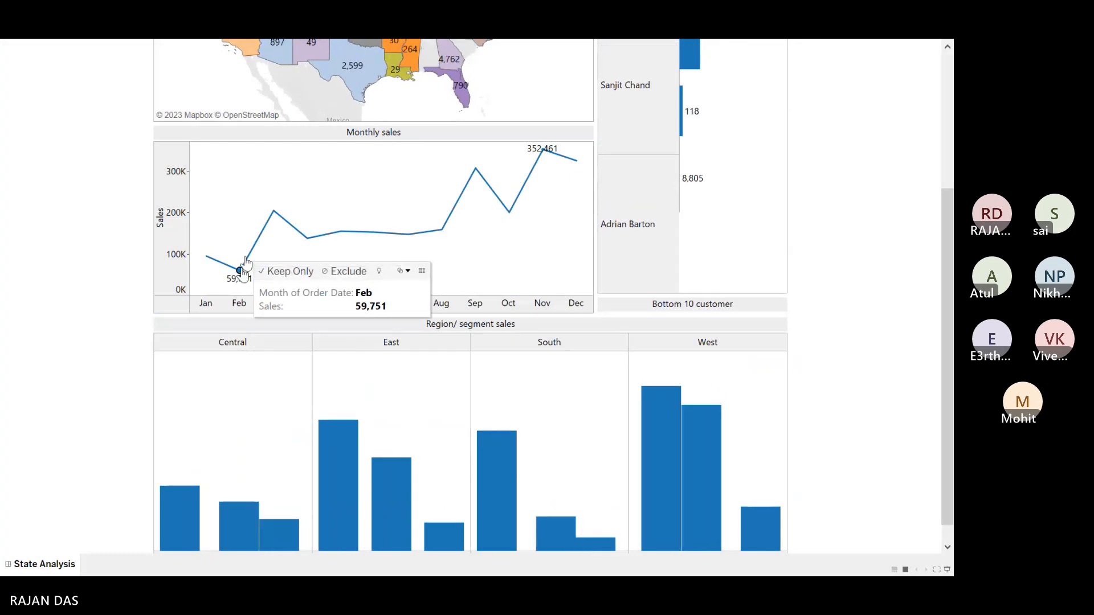
{"action": "left_click", "coordinate": [273, 211]}
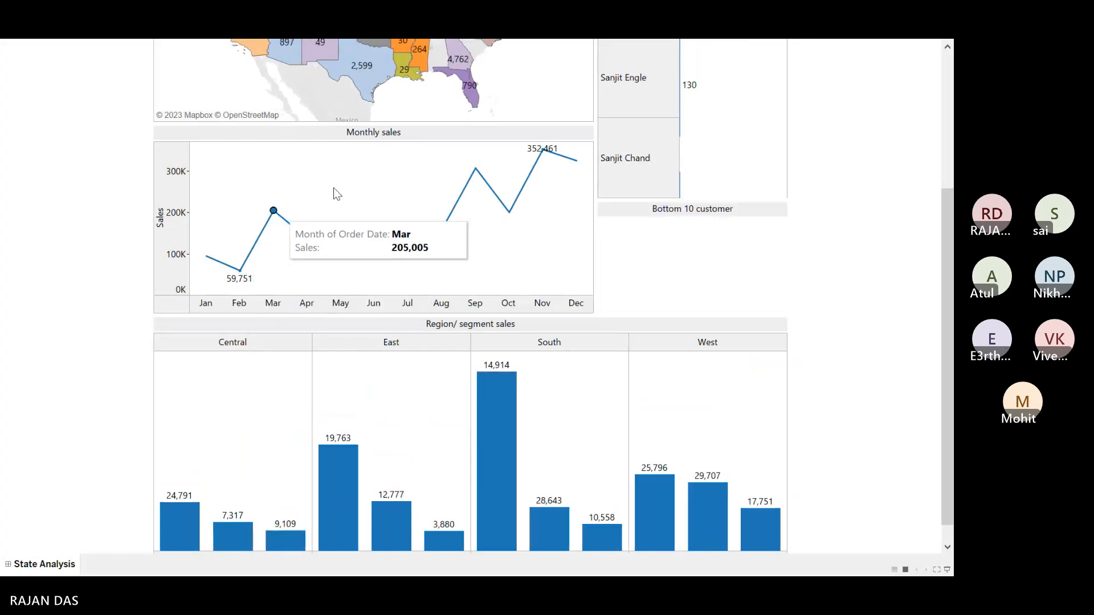
{"action": "left_click", "coordinate": [385, 177]}
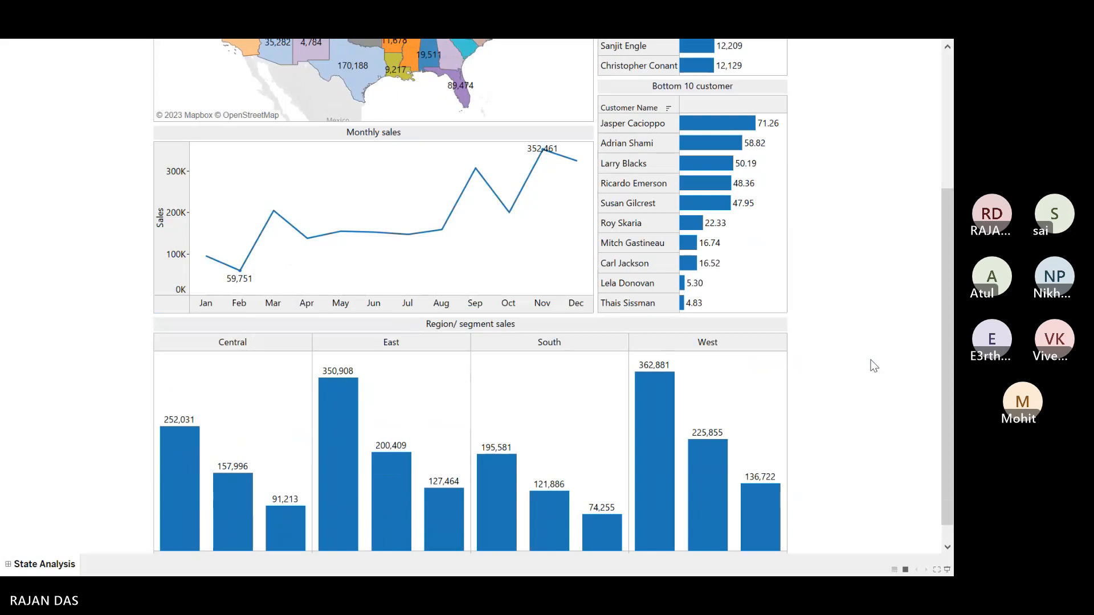
{"action": "scroll", "coordinate": [932, 317], "scroll_direction": "up", "scroll_amount": 5}
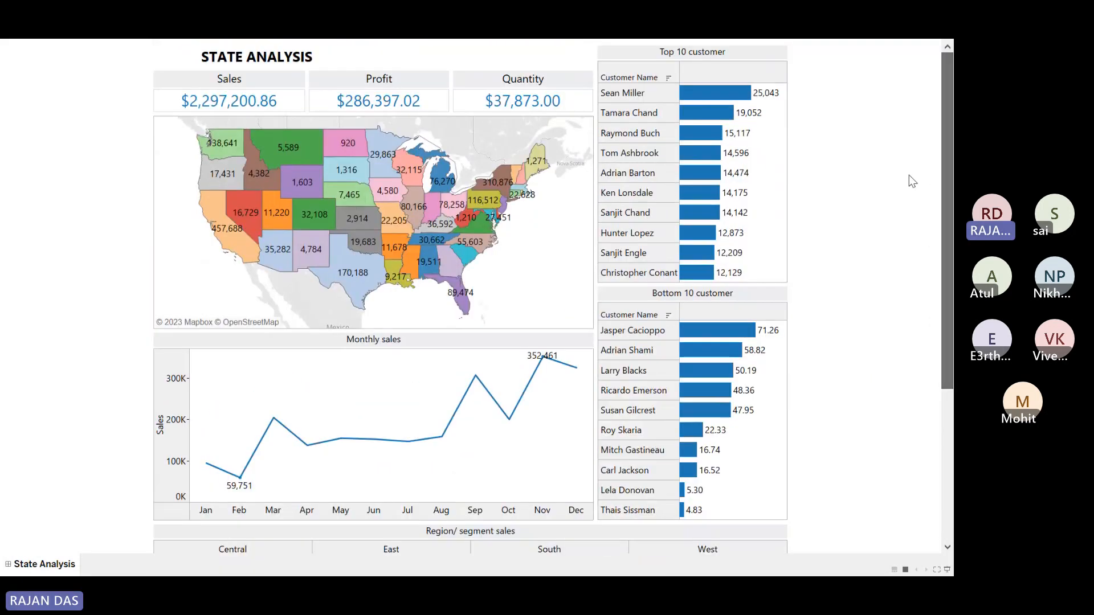
Step: Back in edit view, set the Top 10 customer chart as a filter for the dashboard
{"action": "key", "text": "Escape"}
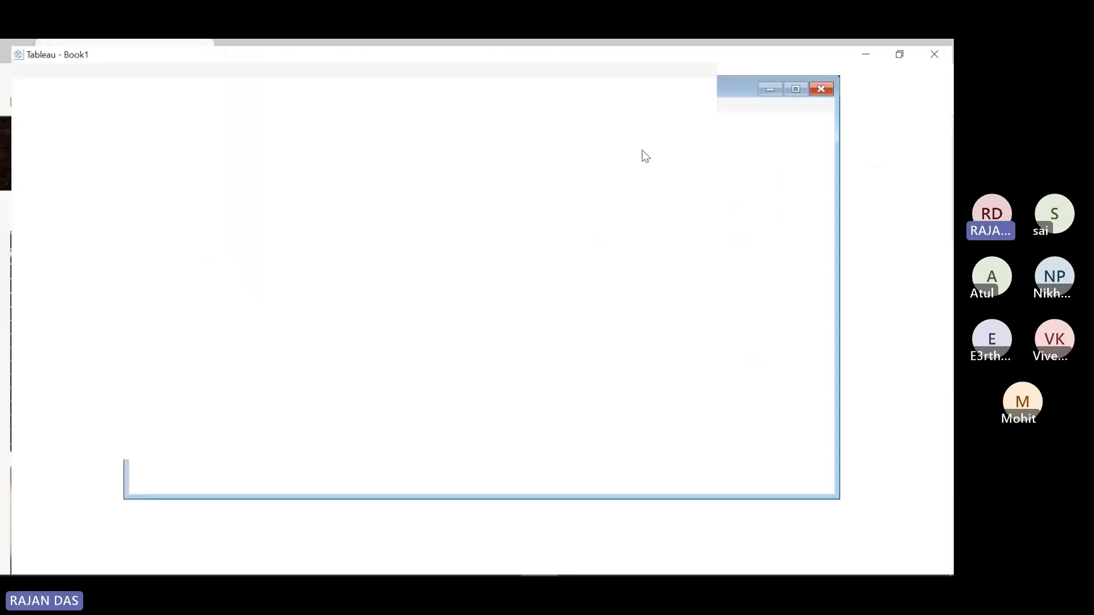
{"action": "left_click", "coordinate": [781, 114]}
{"action": "left_click", "coordinate": [815, 130]}
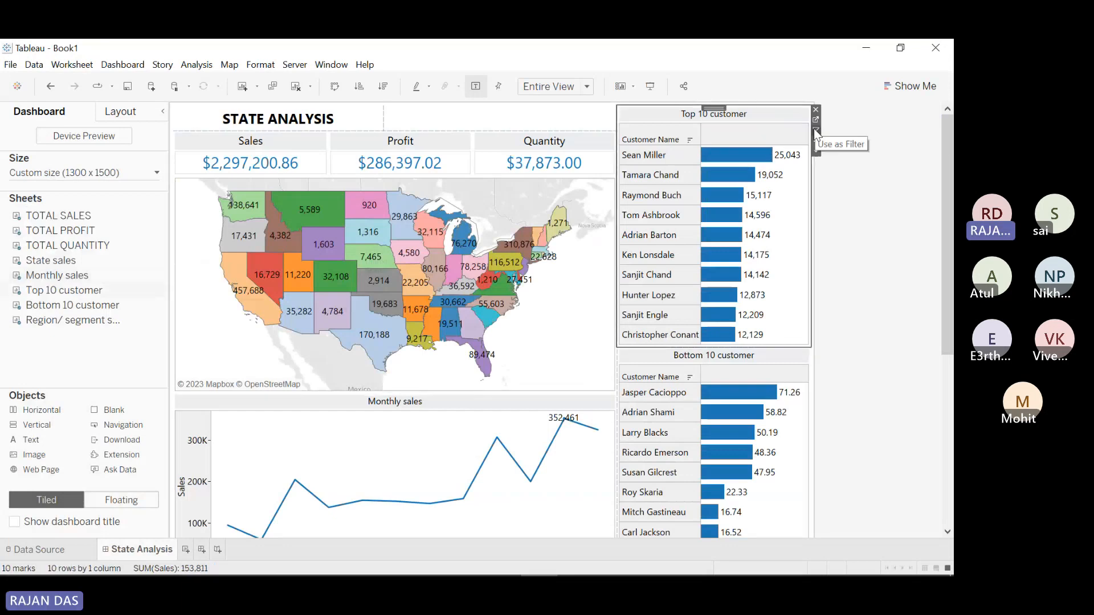
Step: In presentation mode, filter the dashboard to one top customer, clear it, and exit
{"action": "left_click", "coordinate": [650, 87]}
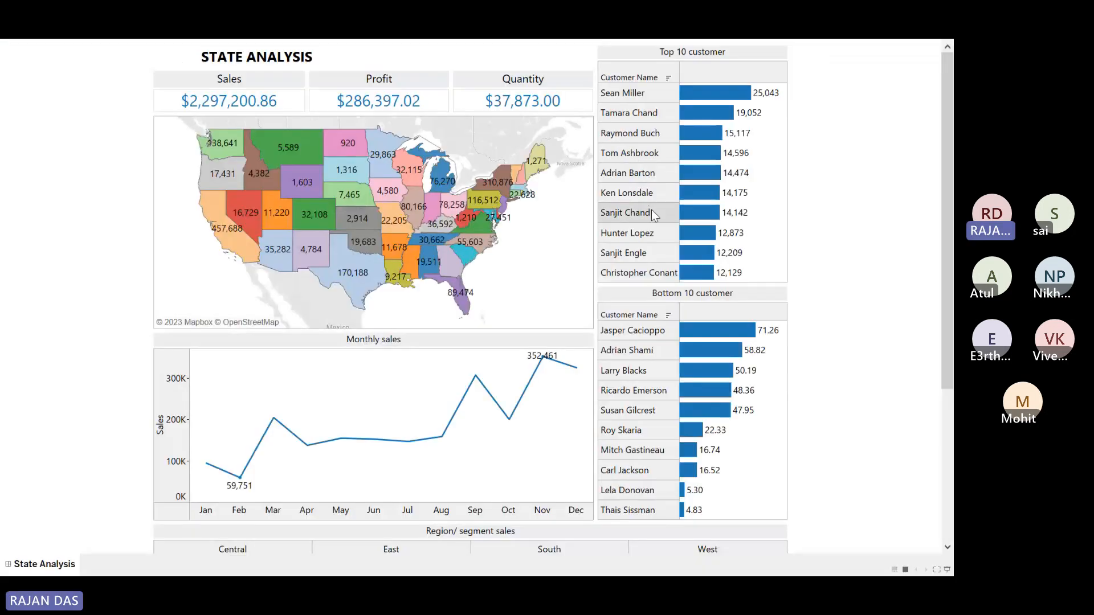
{"action": "left_click", "coordinate": [701, 153]}
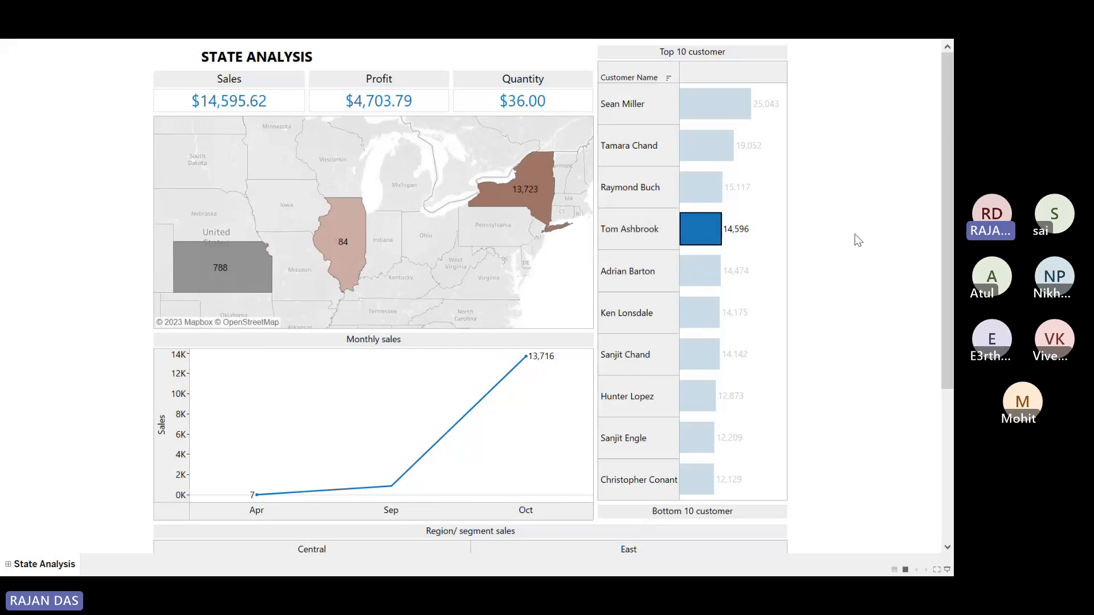
{"action": "left_click_drag", "start_coordinate": [951, 243], "coordinate": [952, 395]}
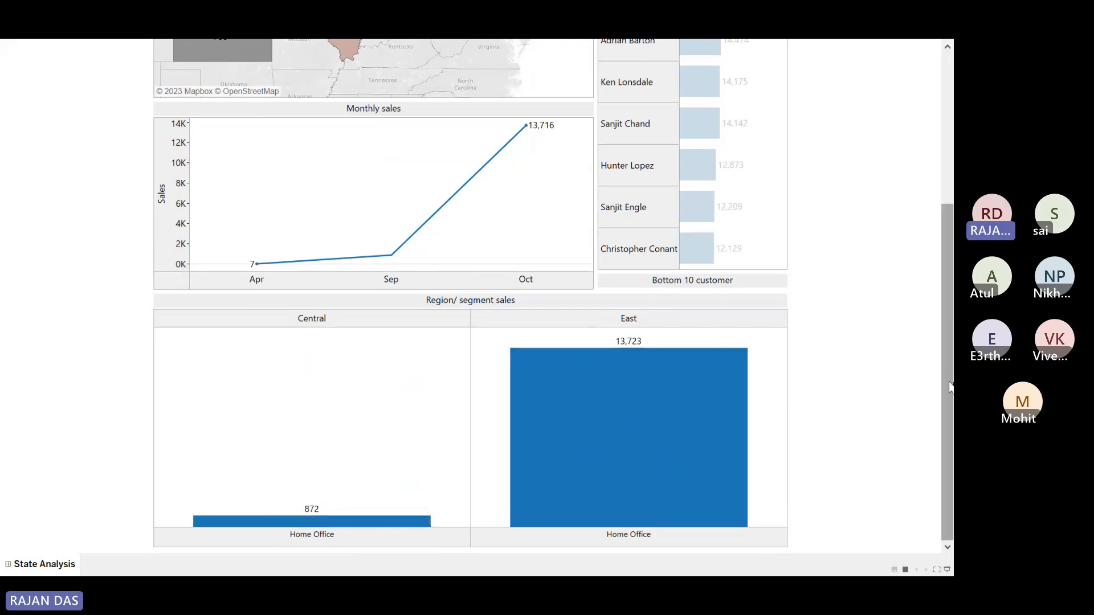
{"action": "scroll", "coordinate": [950, 388], "scroll_direction": "up", "scroll_amount": 5}
{"action": "left_click", "coordinate": [762, 180]}
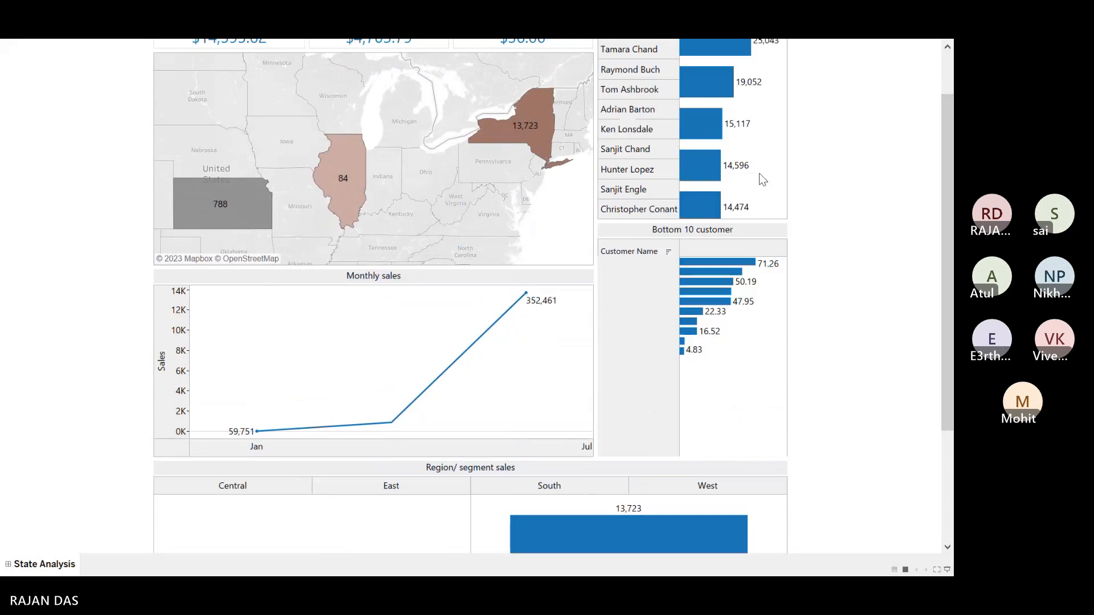
{"action": "scroll", "coordinate": [940, 230], "scroll_direction": "up", "scroll_amount": 2}
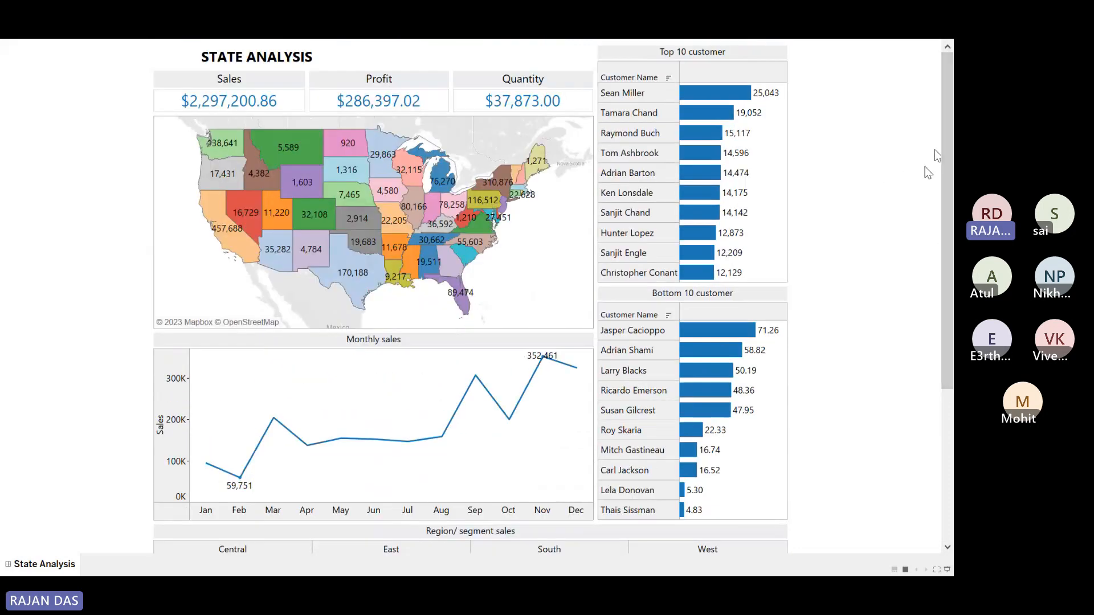
{"action": "key", "text": "Escape"}
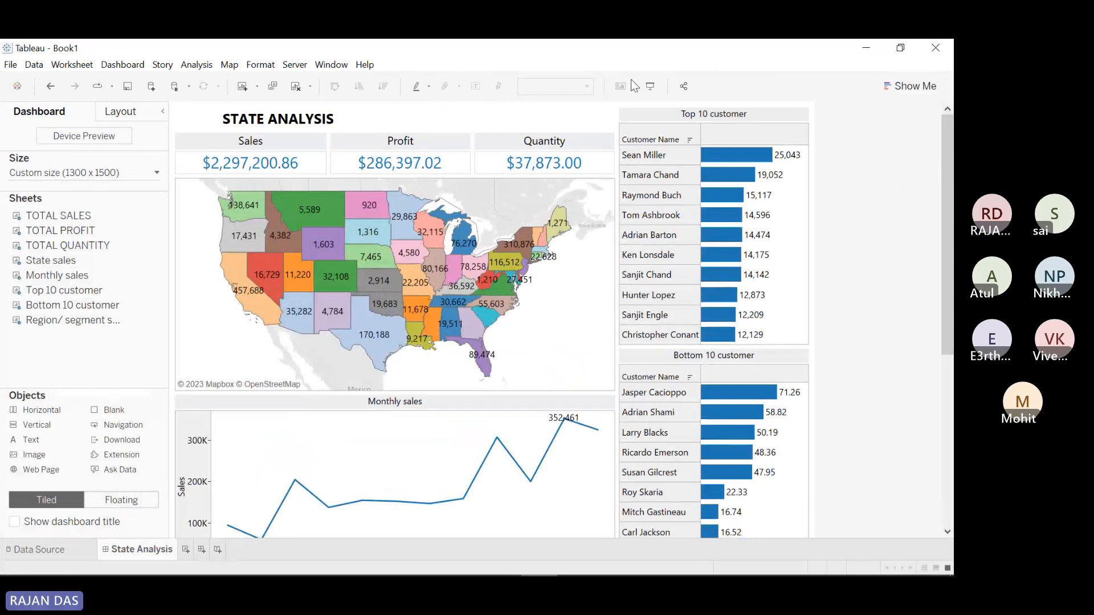
Step: Present the unfiltered State Analysis dashboard full-screen, briefly exit, and re-enter presentation mode
{"action": "left_click", "coordinate": [649, 86]}
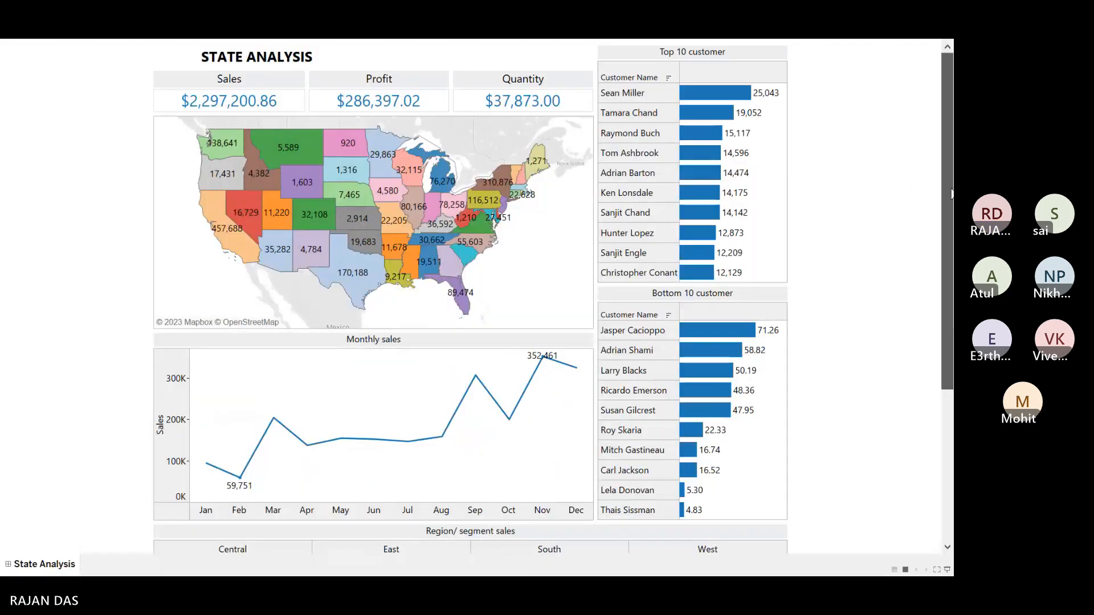
{"action": "scroll", "coordinate": [950, 194], "scroll_direction": "down", "scroll_amount": 4}
{"action": "scroll", "coordinate": [951, 193], "scroll_direction": "up", "scroll_amount": 4}
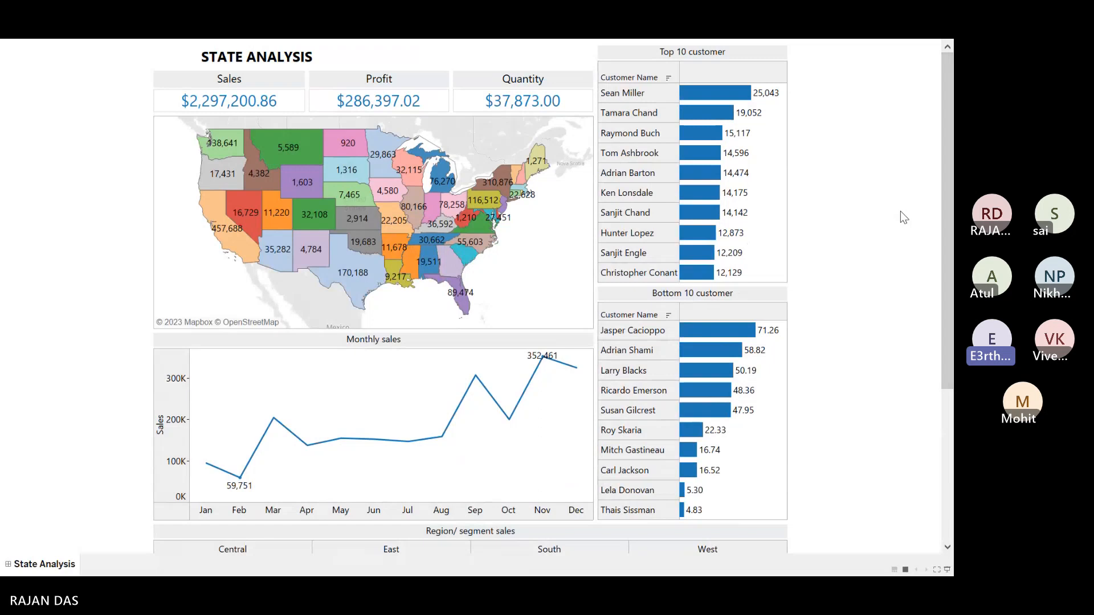
{"action": "key", "text": "Escape"}
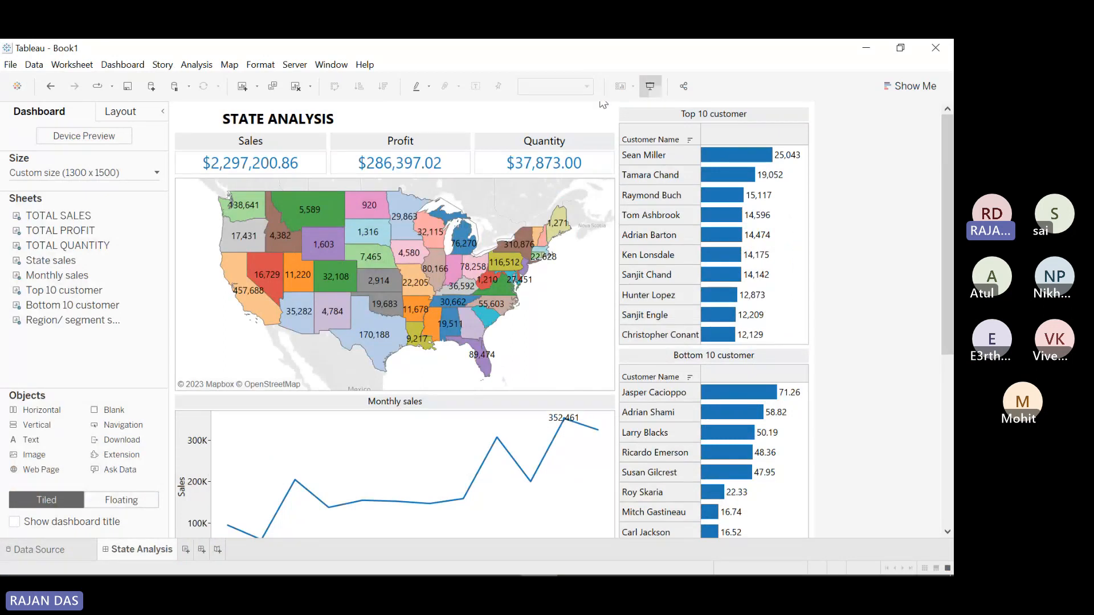
{"action": "left_click", "coordinate": [650, 86]}
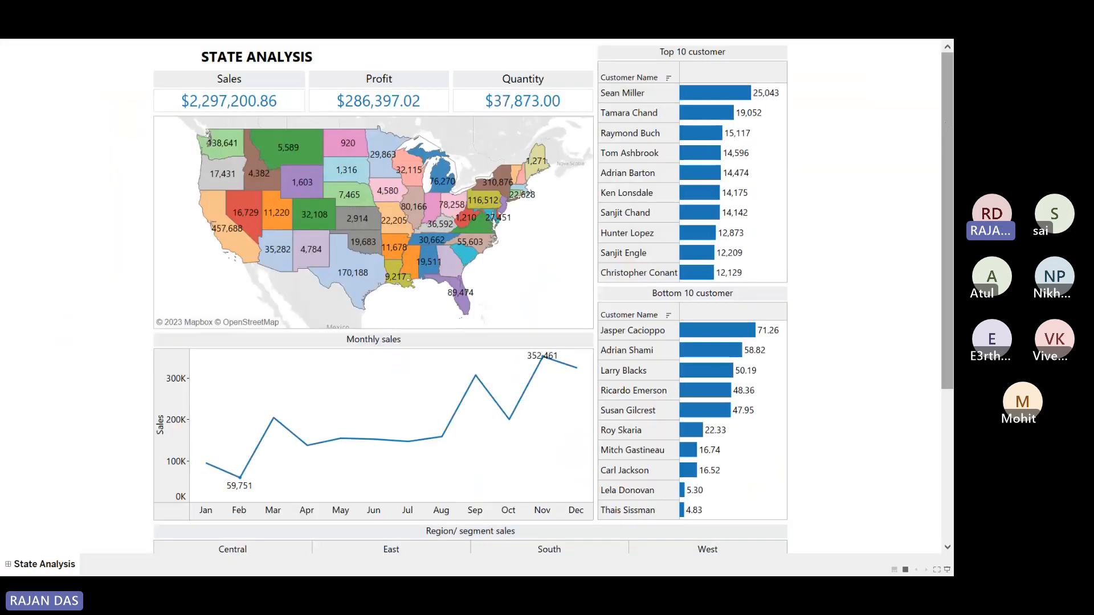
{"action": "left_click_drag", "start_coordinate": [945, 131], "coordinate": [952, 323]}
{"action": "left_click_drag", "start_coordinate": [943, 69], "coordinate": [922, 85]}
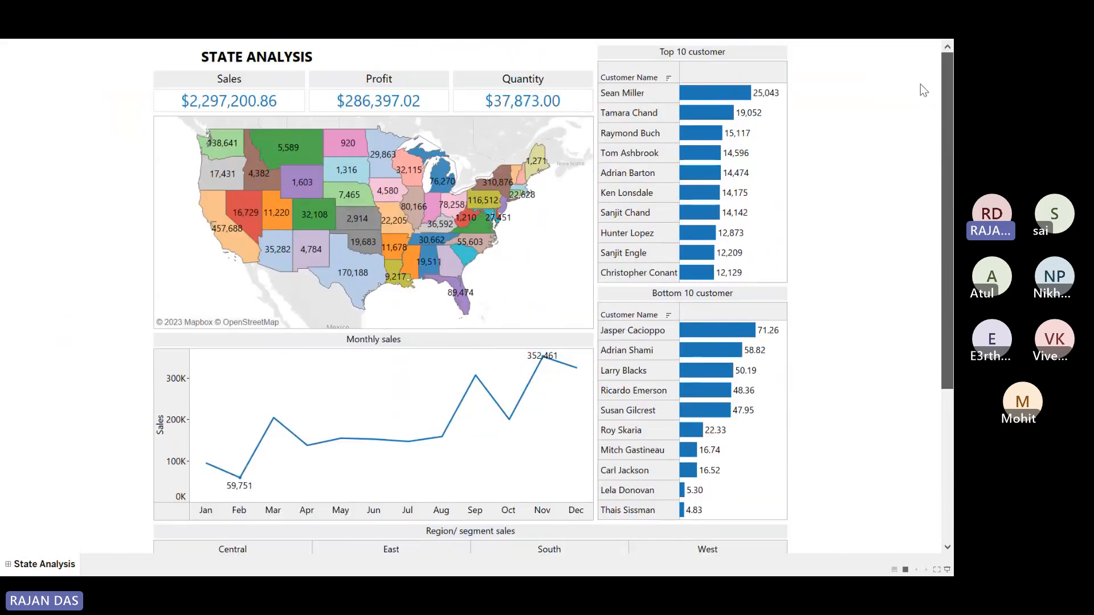
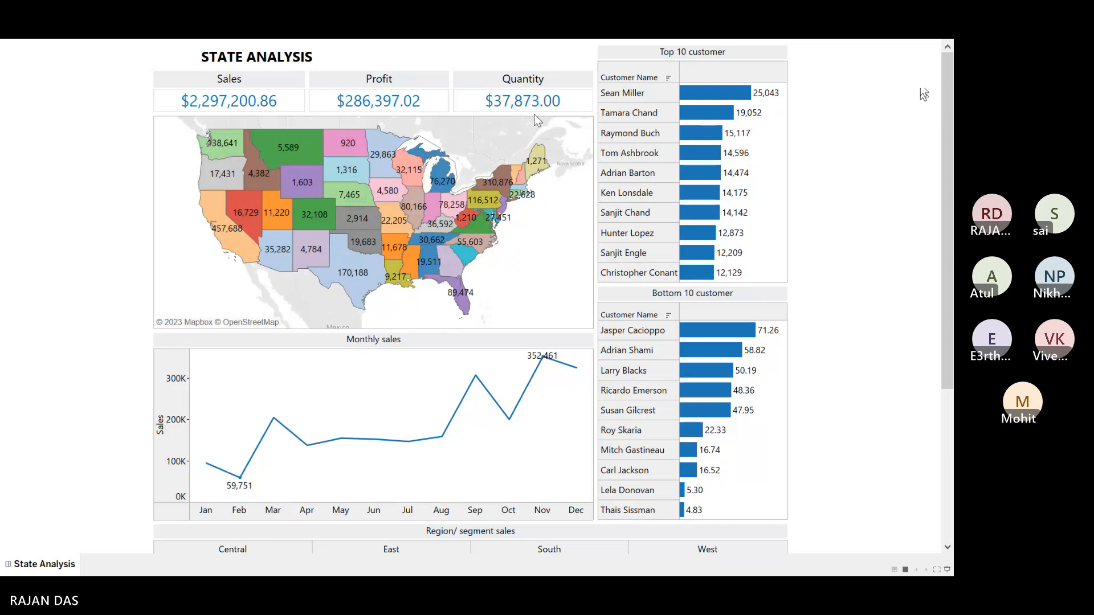
Step: Exit presentation mode back to the dashboard editor and open the Server menu
{"action": "key", "text": "Escape"}
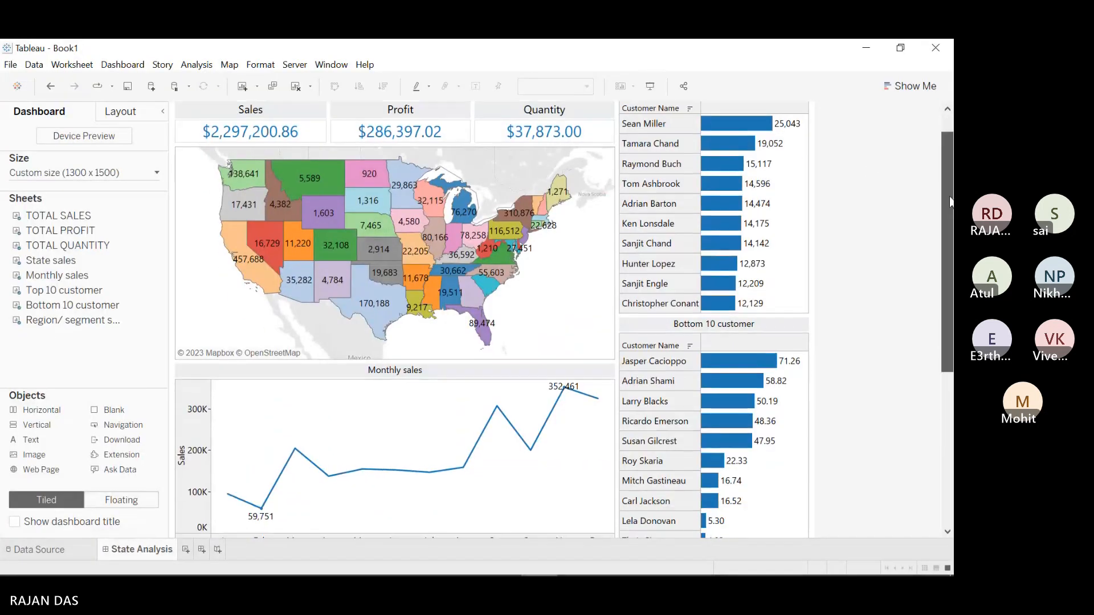
{"action": "mouse_move", "coordinate": [949, 121]}
{"action": "left_mouse_down"}
{"action": "mouse_move", "coordinate": [951, 214]}
{"action": "mouse_move", "coordinate": [951, 124]}
{"action": "left_mouse_up"}
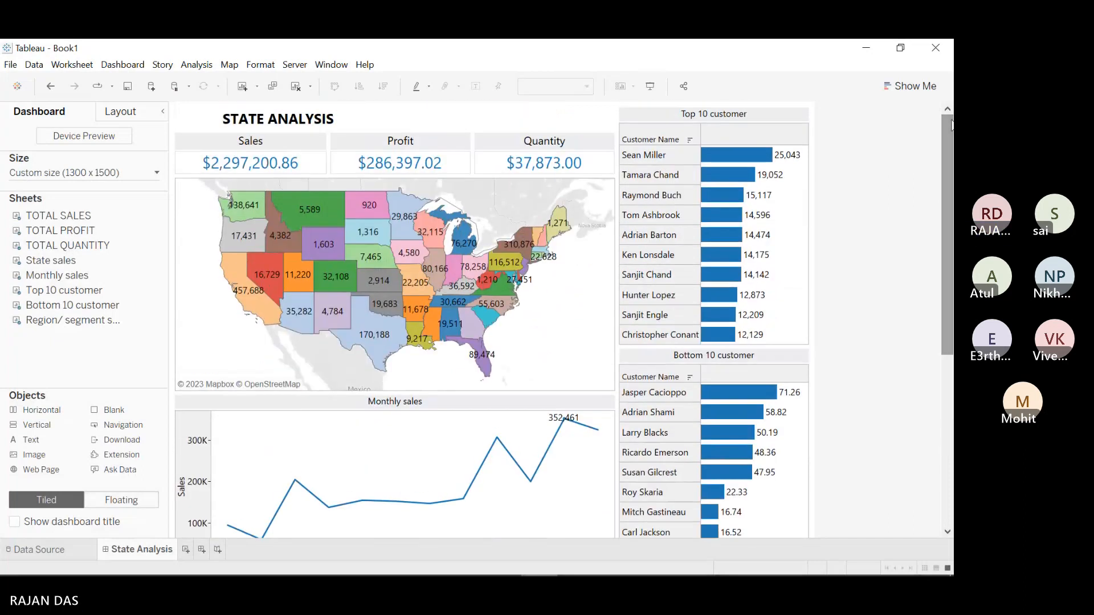
{"action": "mouse_move", "coordinate": [951, 124]}
{"action": "left_mouse_down"}
{"action": "mouse_move", "coordinate": [952, 354]}
{"action": "mouse_move", "coordinate": [936, 207]}
{"action": "mouse_move", "coordinate": [945, 115]}
{"action": "left_mouse_up"}
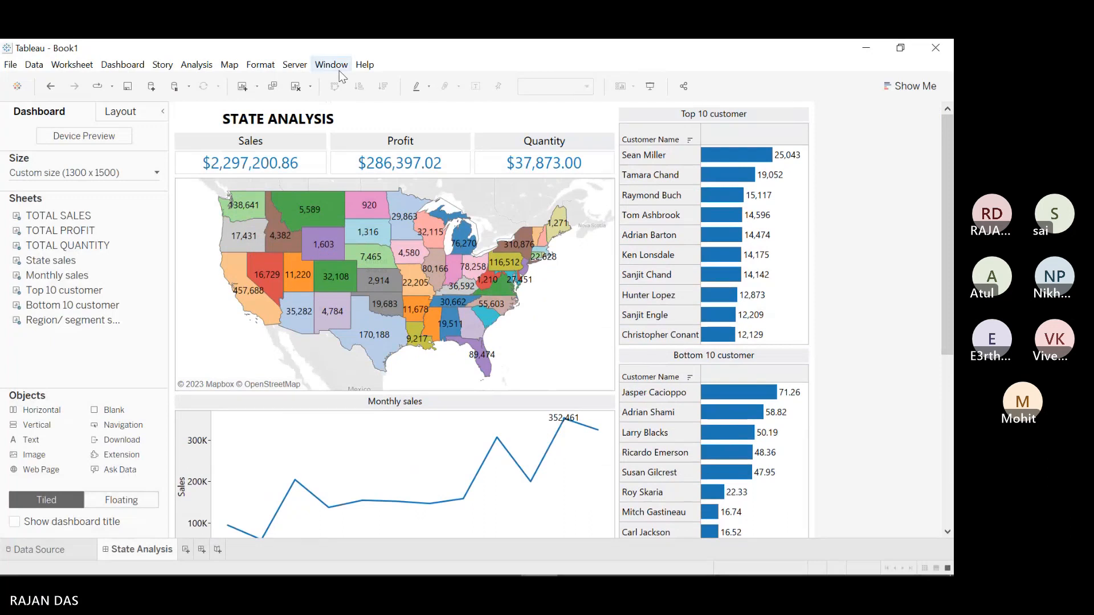
{"action": "left_click", "coordinate": [296, 66]}
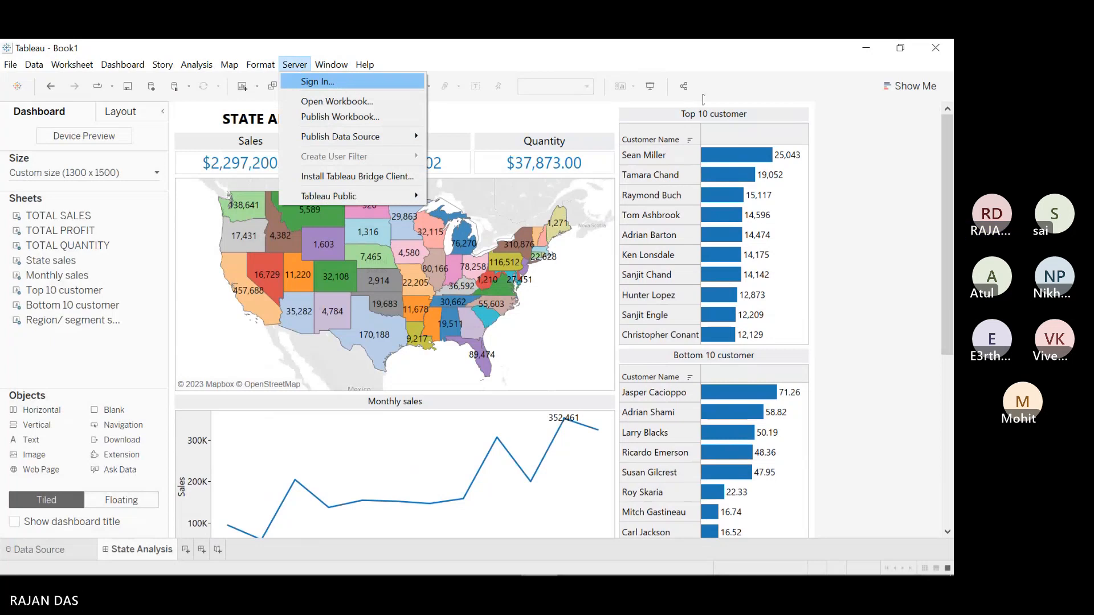
Step: Start a Tableau Online sign-in from the Server menu and submit the account e-mail
{"action": "left_click", "coordinate": [347, 81]}
{"action": "left_click", "coordinate": [536, 319]}
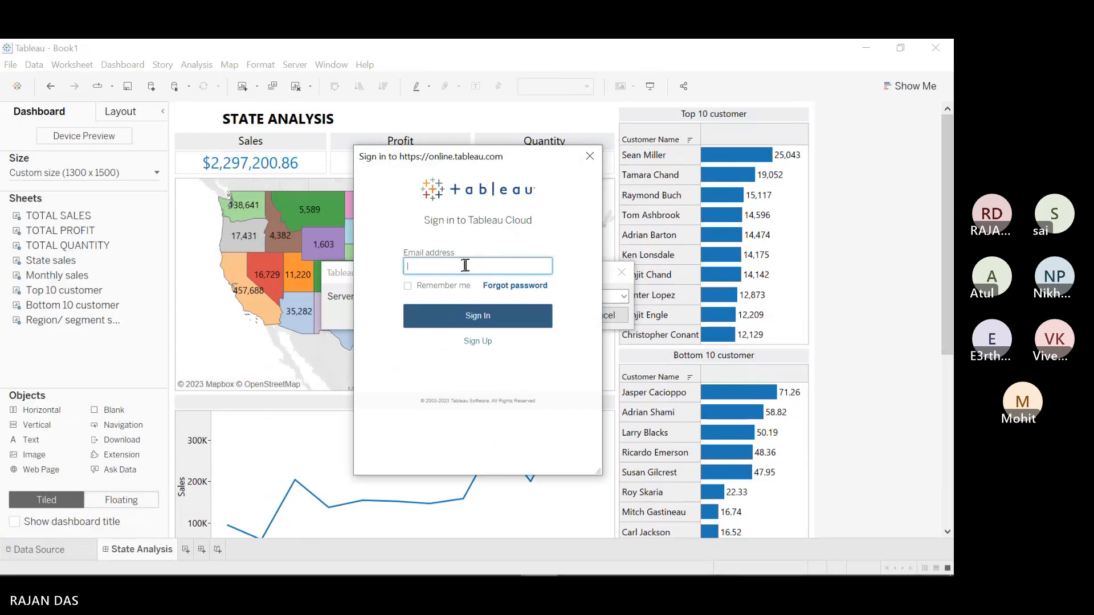
{"action": "key", "text": "Return"}
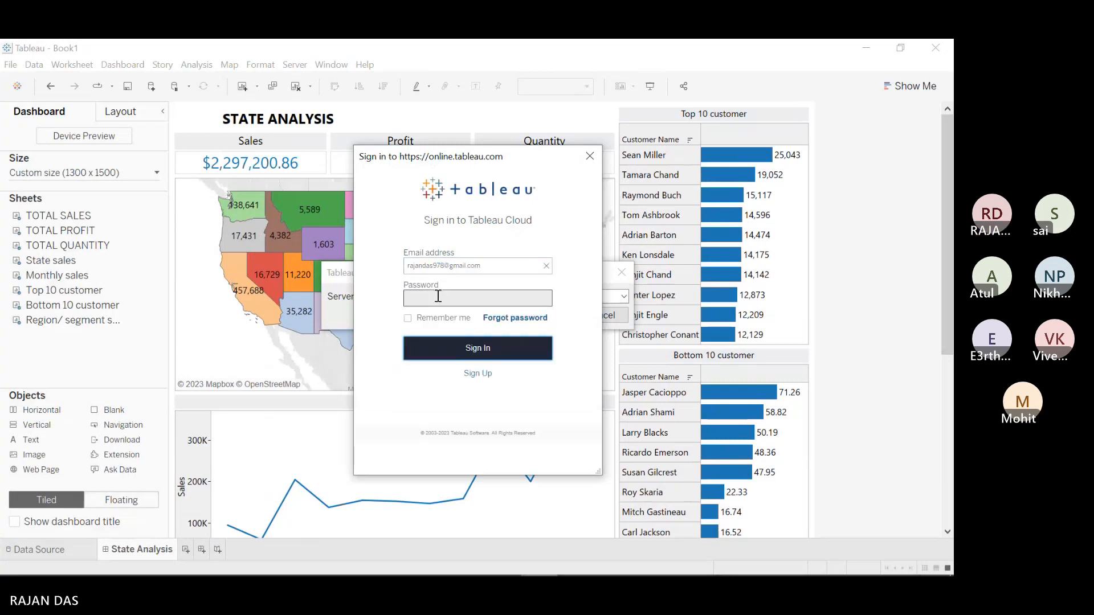
Step: Submit the account password; after it is rejected, clear the e-mail field and open password recovery
{"action": "left_click", "coordinate": [438, 297]}
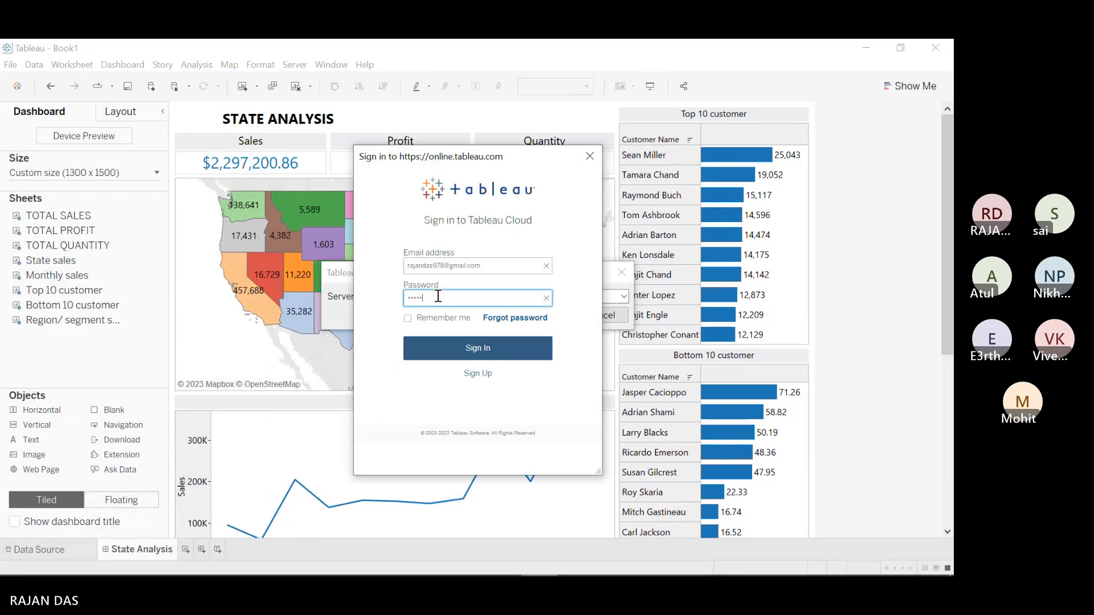
{"action": "type", "text": "•"}
{"action": "left_click", "coordinate": [479, 357]}
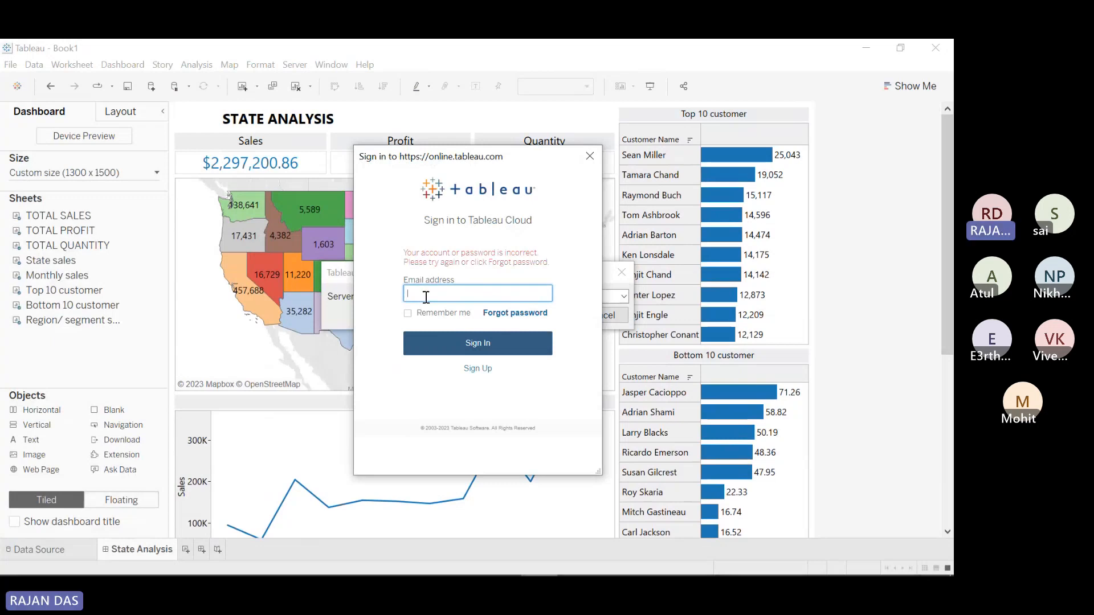
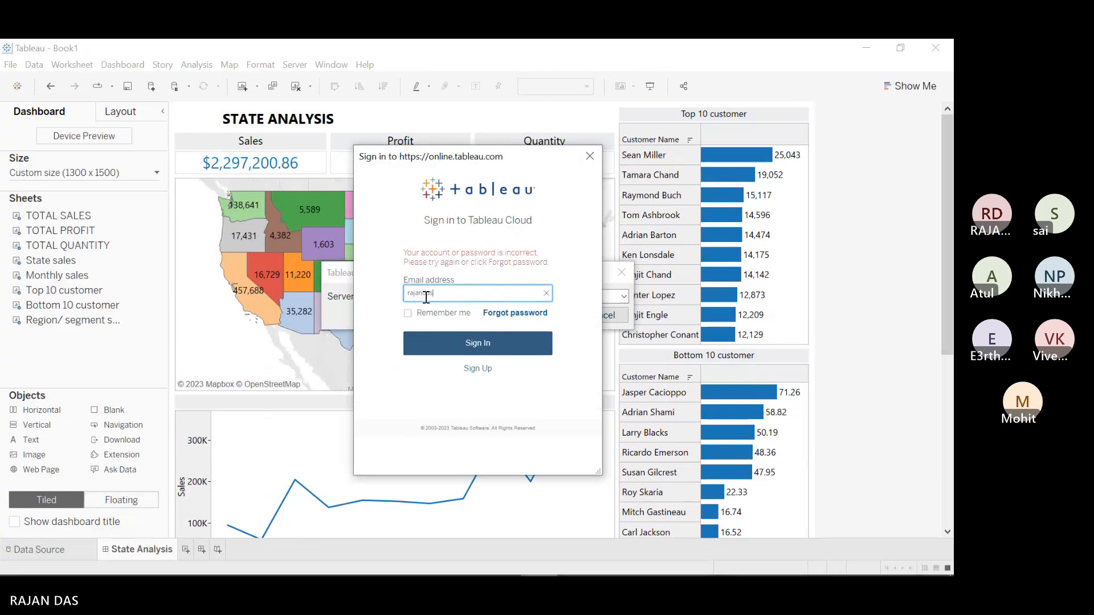
{"action": "left_click", "coordinate": [496, 315]}
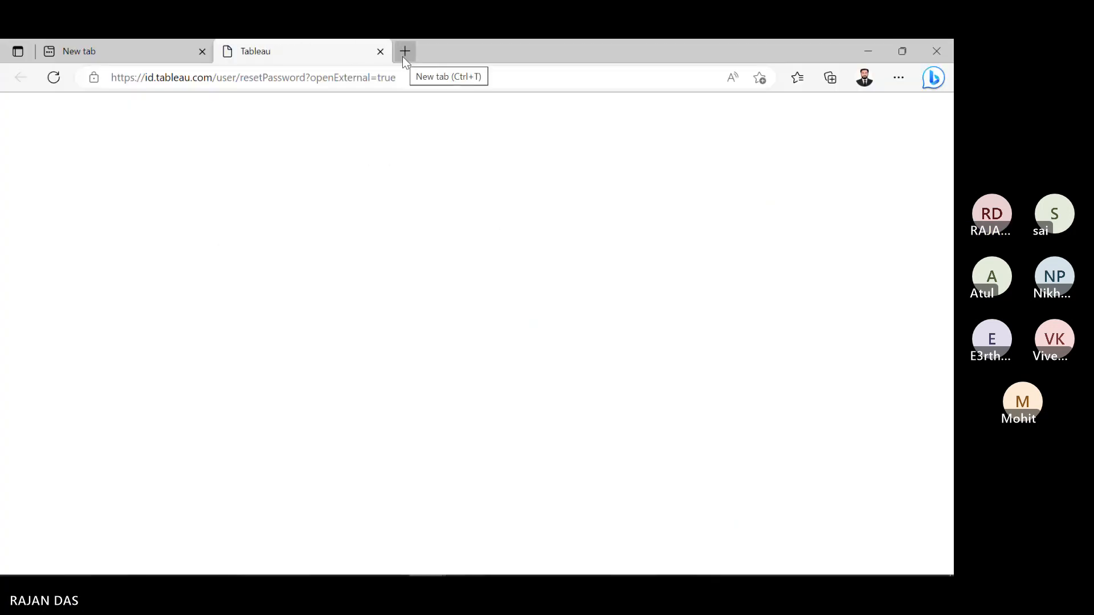
Step: Send a Tableau password reset e-mail for the account, then minimize Edge
{"action": "left_click", "coordinate": [227, 349]}
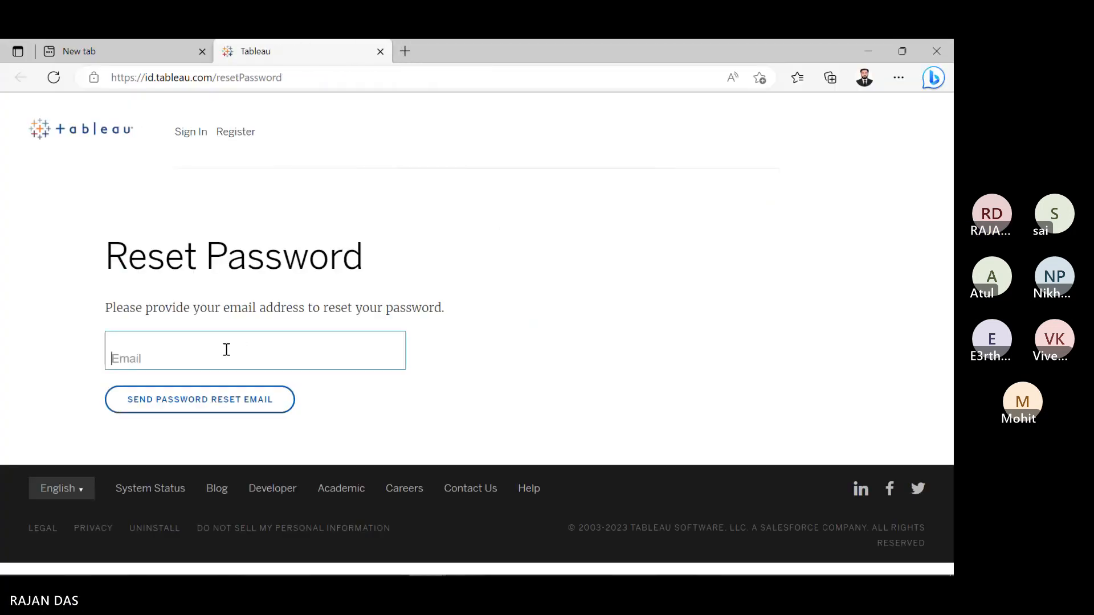
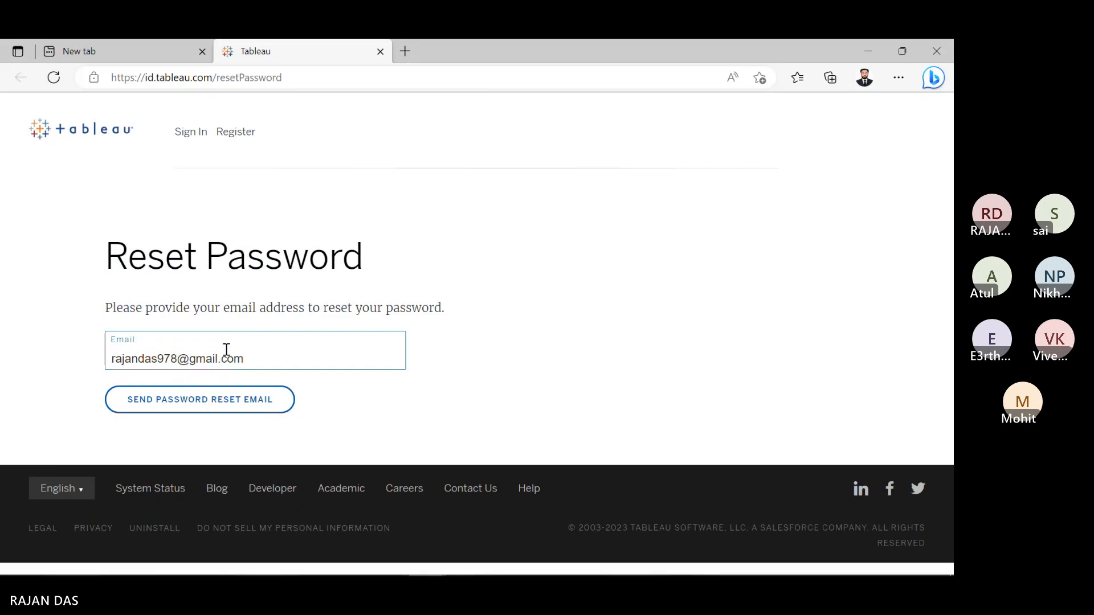
{"action": "left_click", "coordinate": [227, 400]}
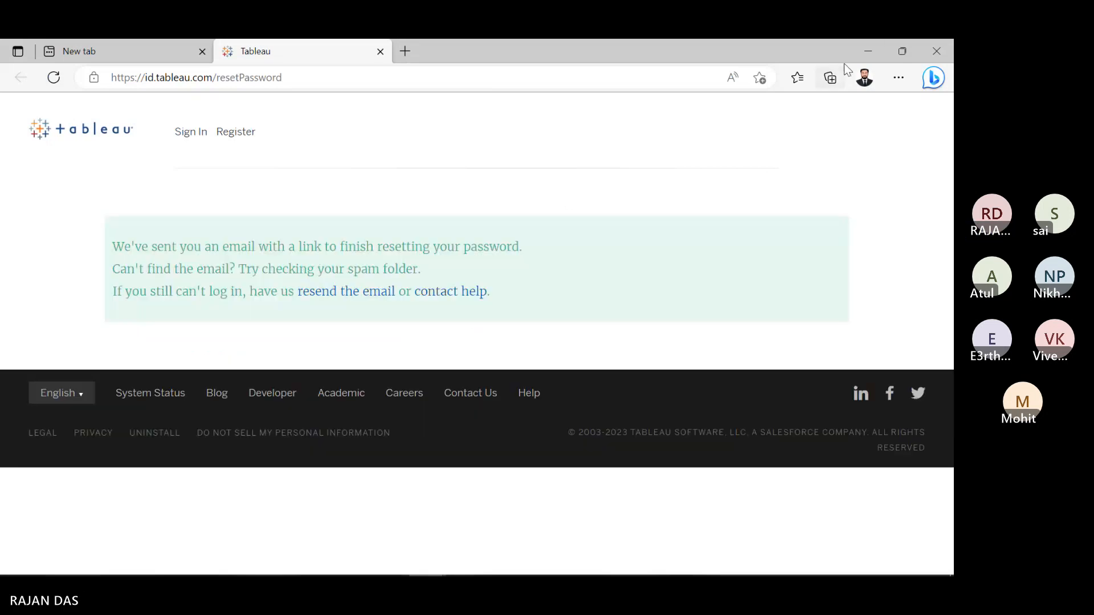
{"action": "left_click", "coordinate": [866, 50]}
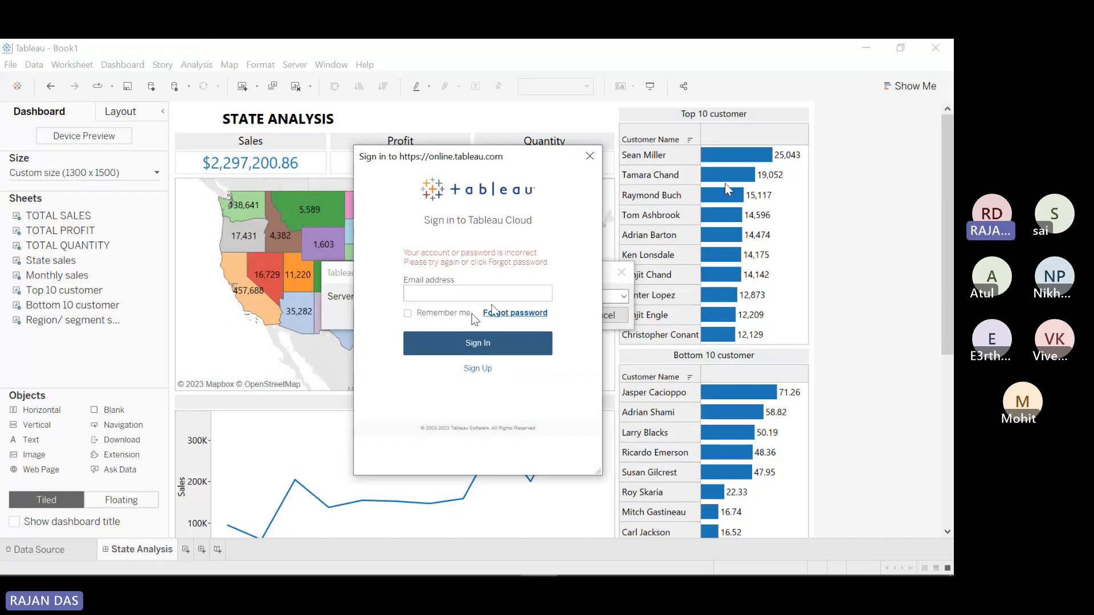
{"action": "left_click", "coordinate": [426, 561]}
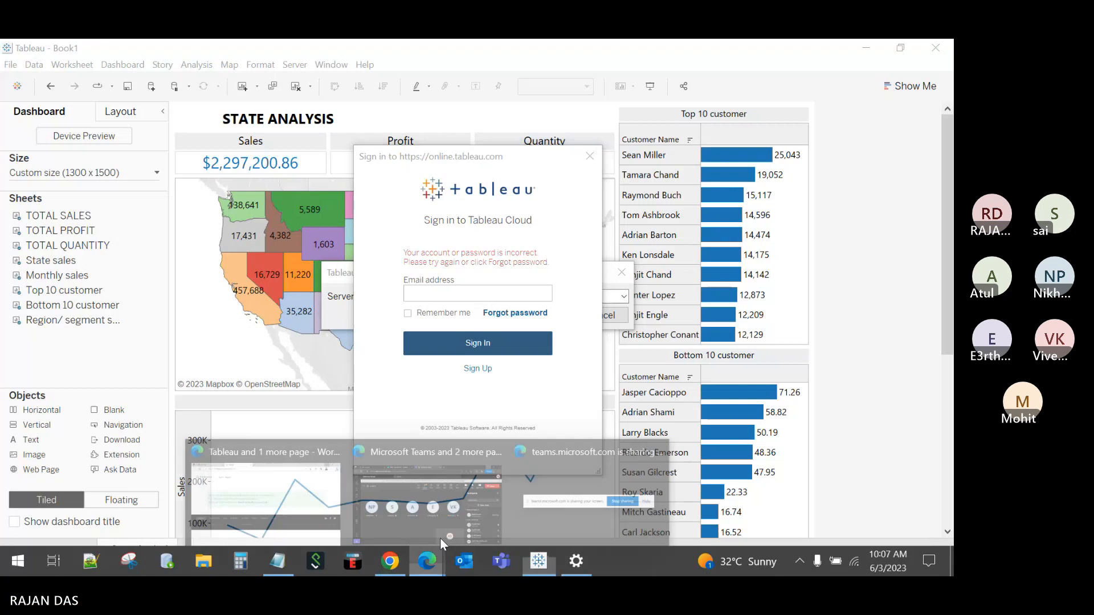
{"action": "left_click", "coordinate": [440, 538]}
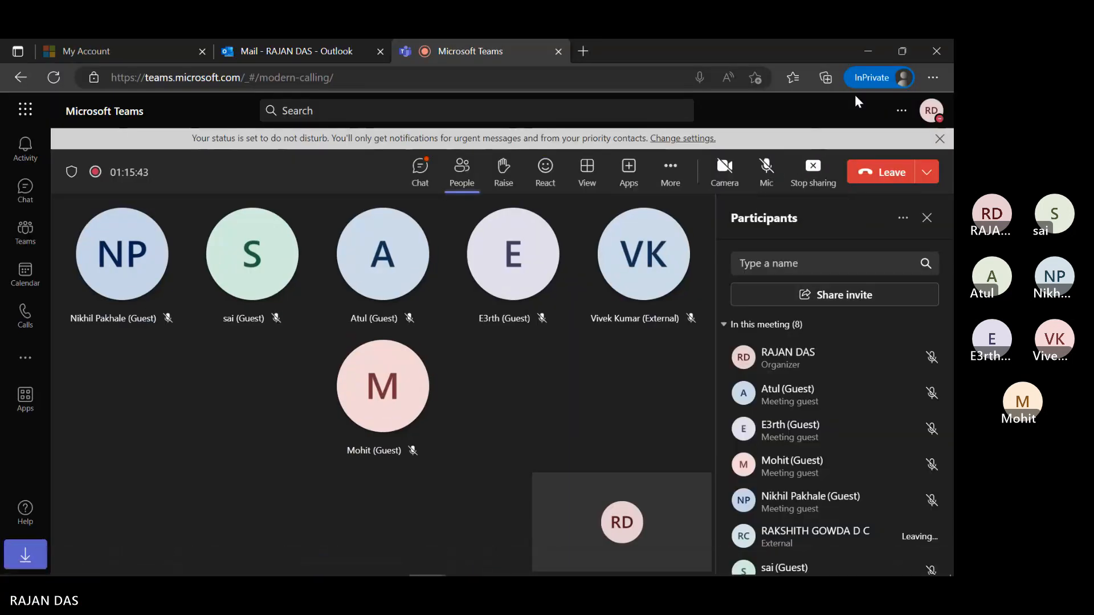
{"action": "left_click", "coordinate": [868, 52]}
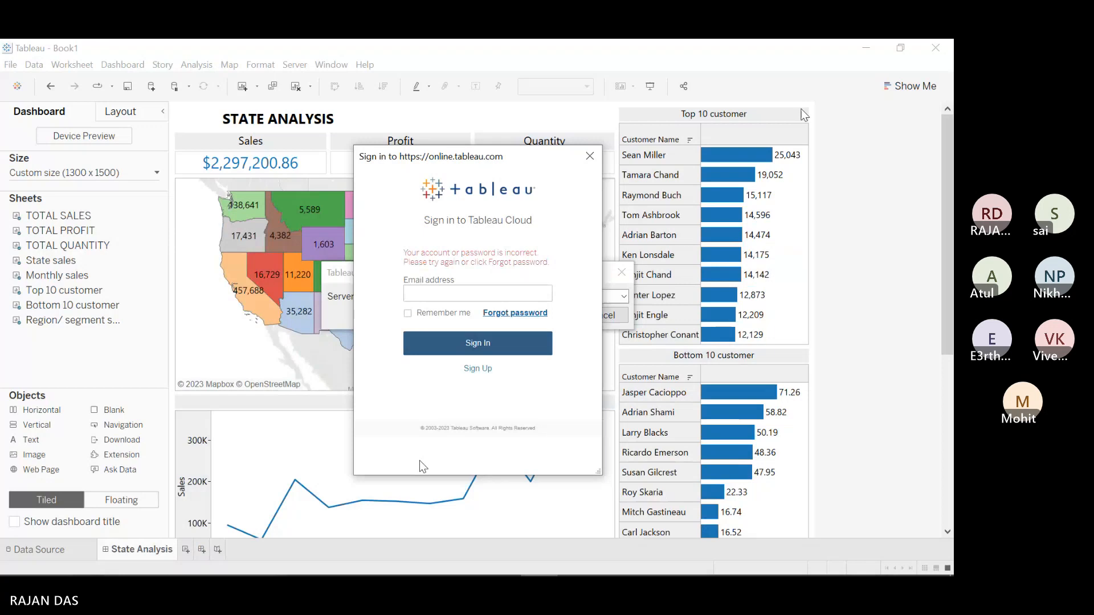
Step: Switch to the Teams meeting, unmute the microphone, and minimize it to return to Tableau
{"action": "mouse_move", "coordinate": [490, 572]}
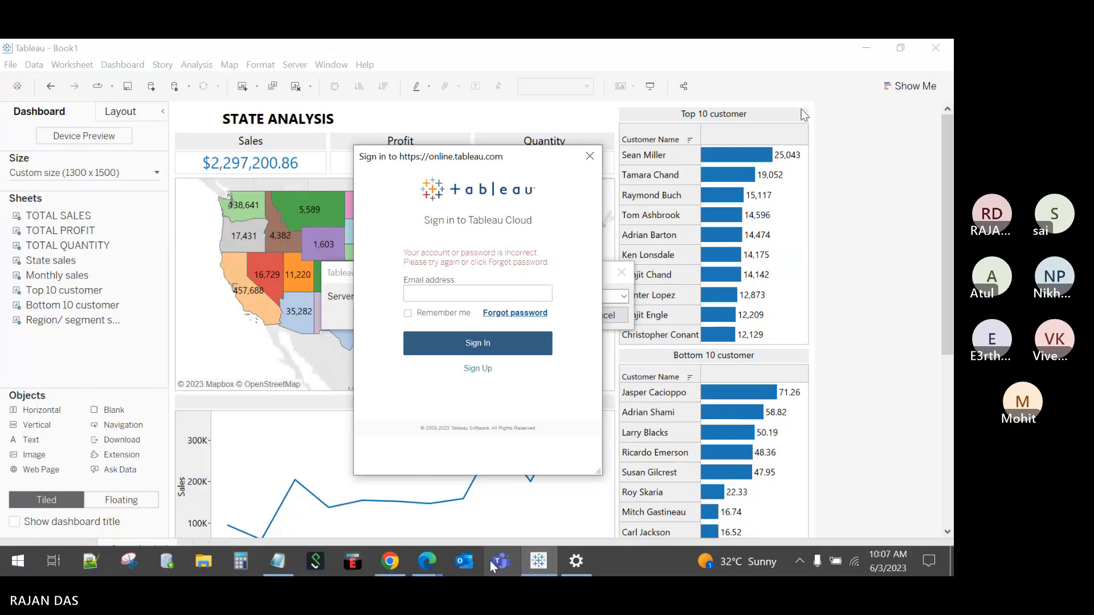
{"action": "left_click", "coordinate": [439, 496]}
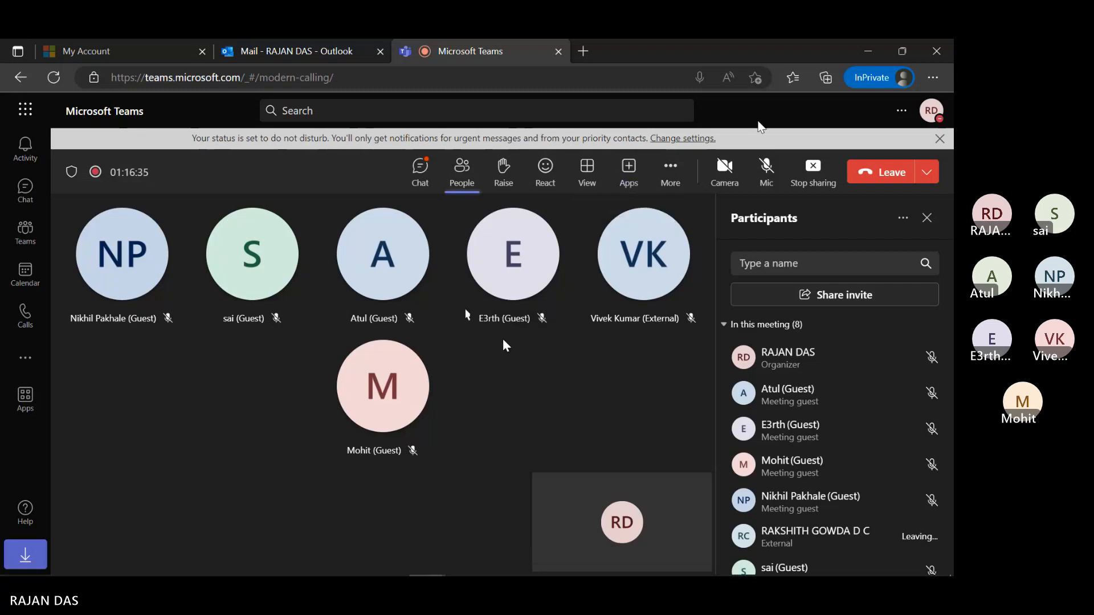
{"action": "left_click", "coordinate": [766, 168]}
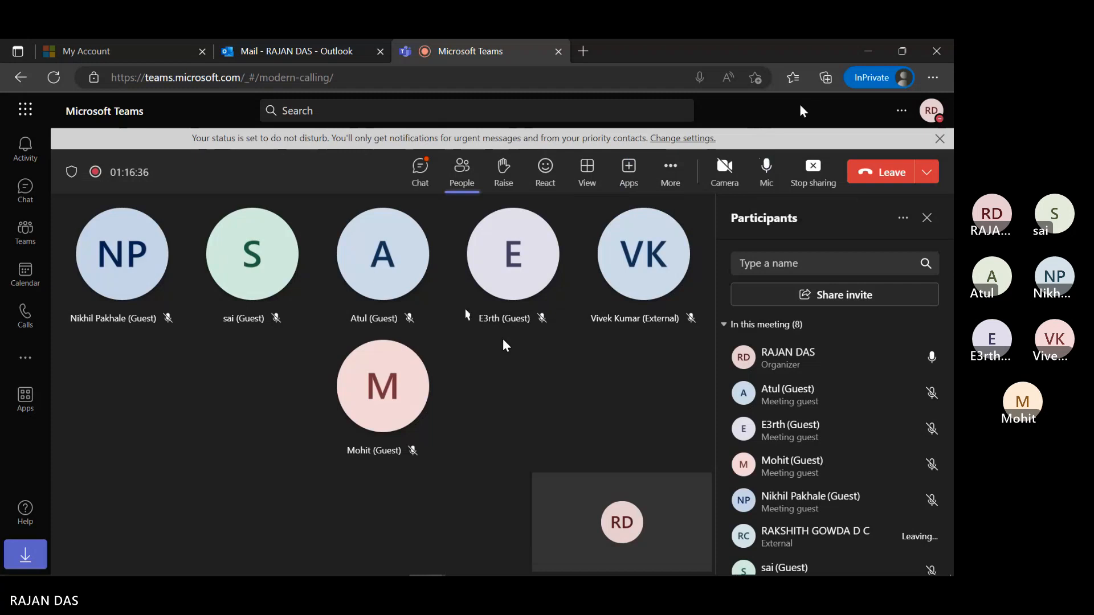
{"action": "left_click", "coordinate": [866, 49]}
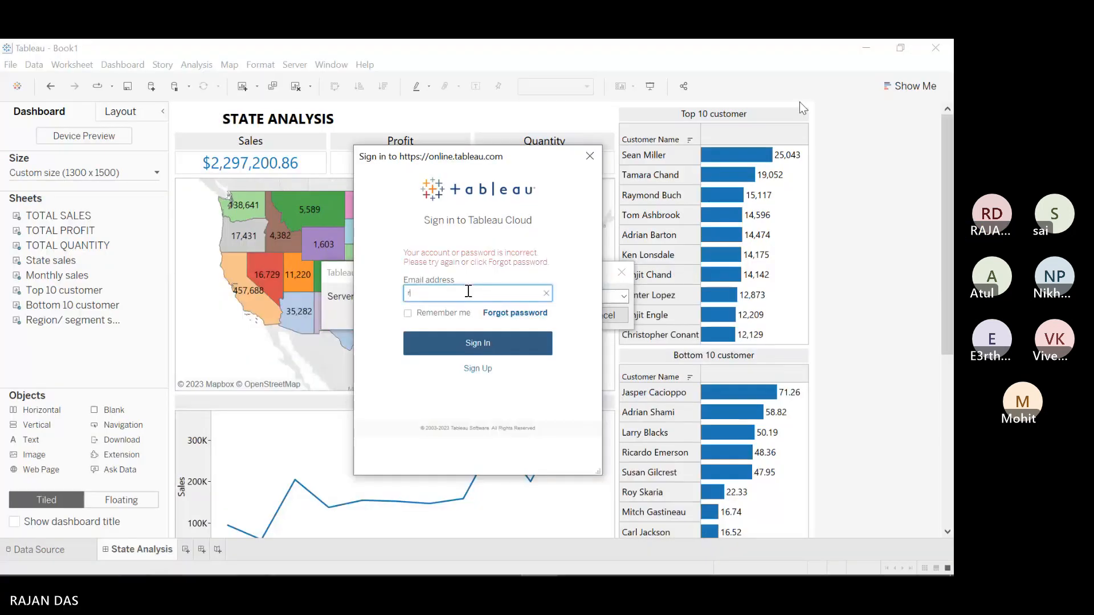
Step: Submit the account e-mail and password to reach the recovery-code identity check, then open Documents in File Explorer
{"action": "left_click", "coordinate": [472, 342]}
{"action": "left_click", "coordinate": [447, 296]}
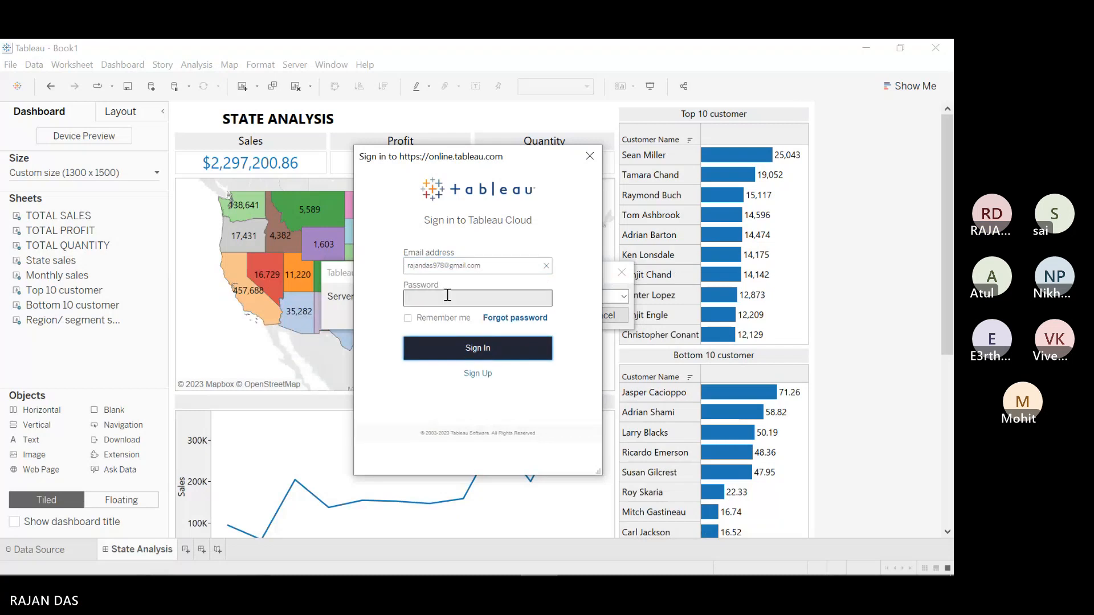
{"action": "type", "text": "•"}
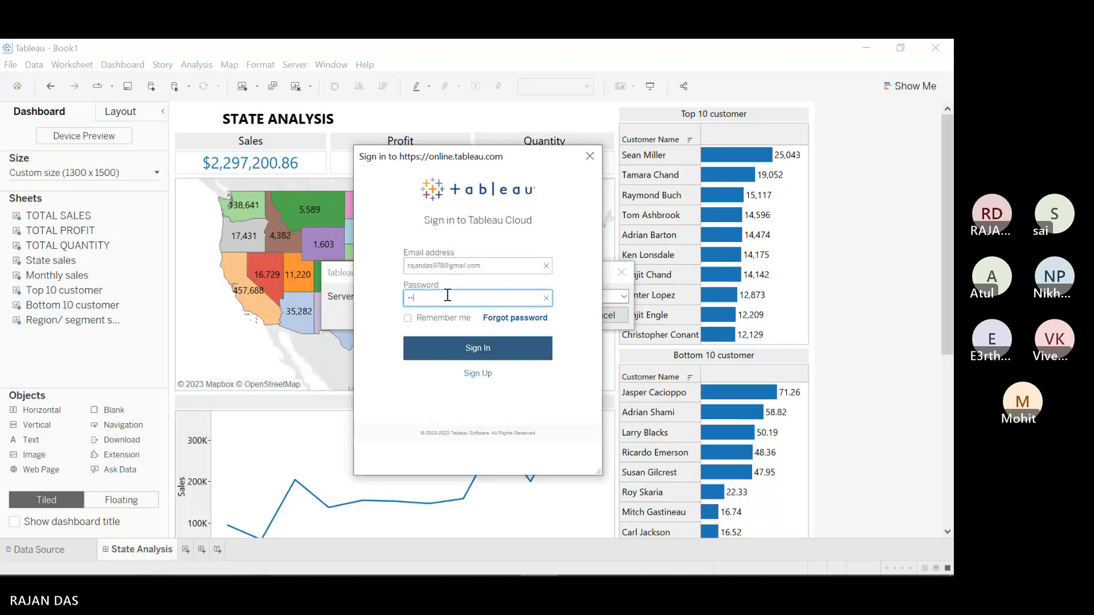
{"action": "type", "text": "•••"}
{"action": "type", "text": "••••"}
{"action": "left_click", "coordinate": [477, 353]}
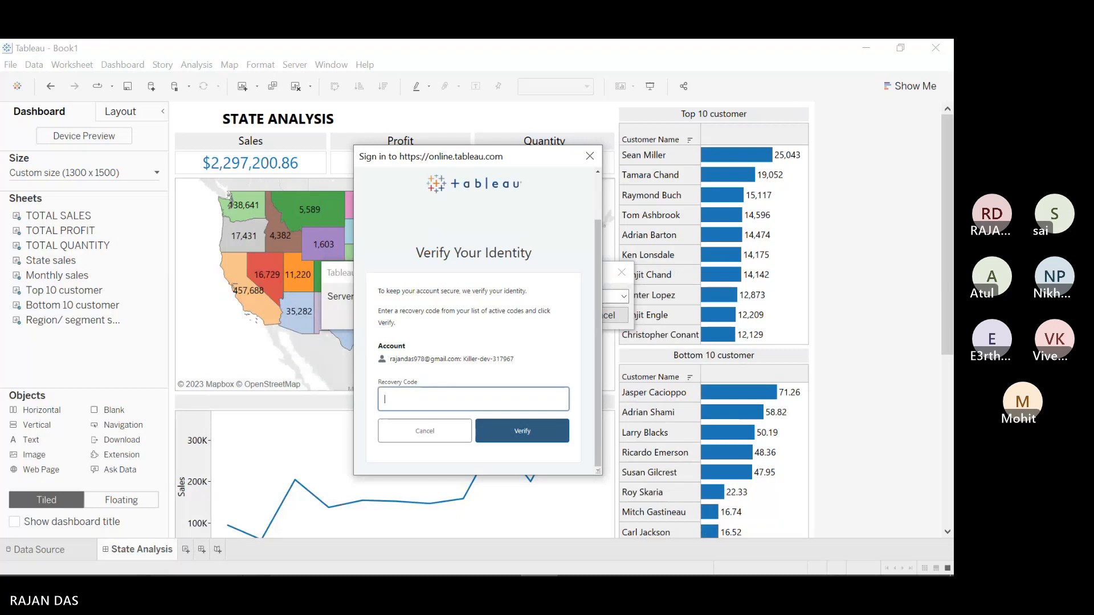
{"action": "left_click", "coordinate": [200, 570]}
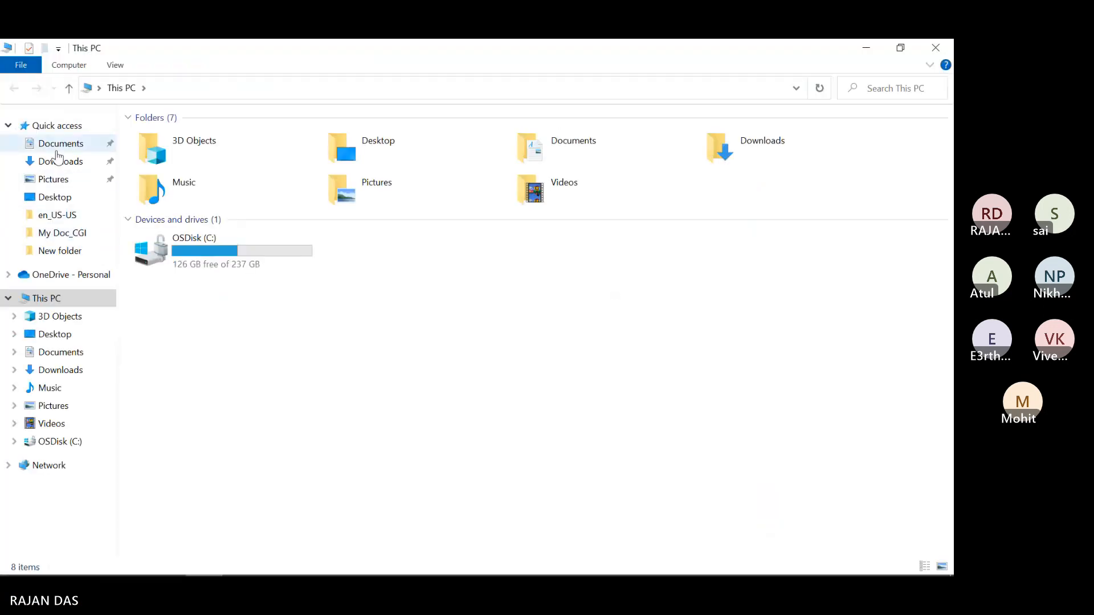
{"action": "left_click", "coordinate": [57, 149]}
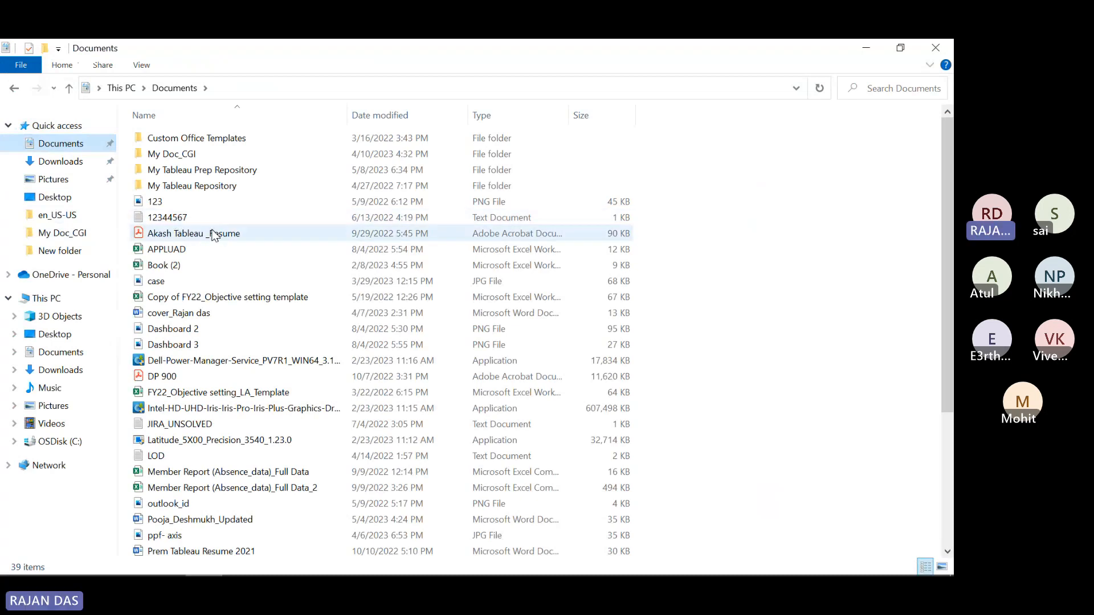
Step: Open the Downloads folder holding the tableau-recovery-codes file, then bring the Teams meeting forward
{"action": "left_click", "coordinate": [57, 179]}
{"action": "left_click", "coordinate": [61, 162]}
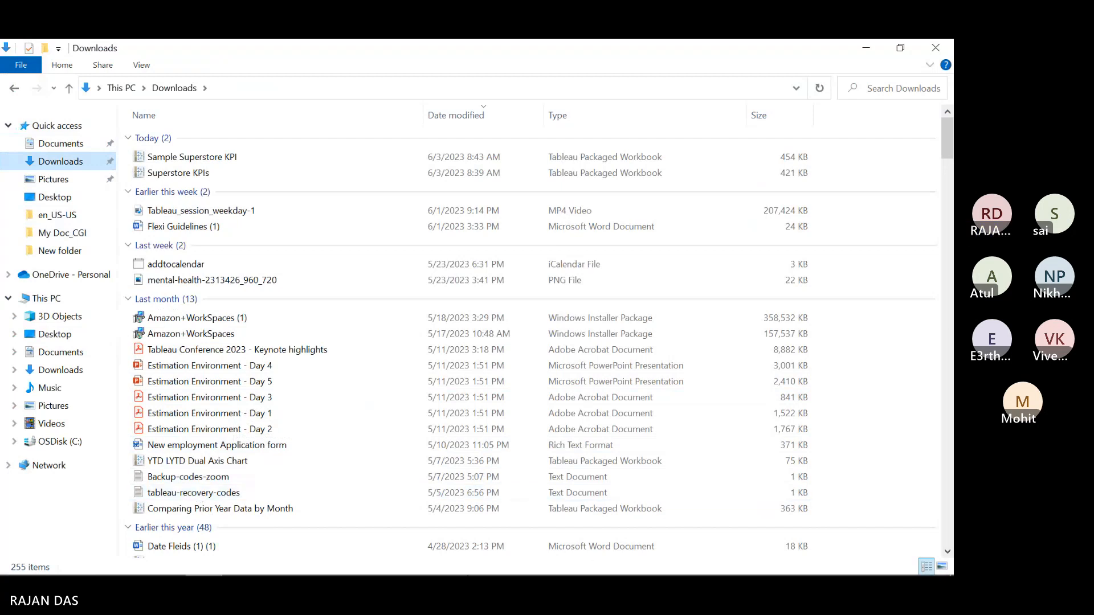
{"action": "mouse_move", "coordinate": [427, 562]}
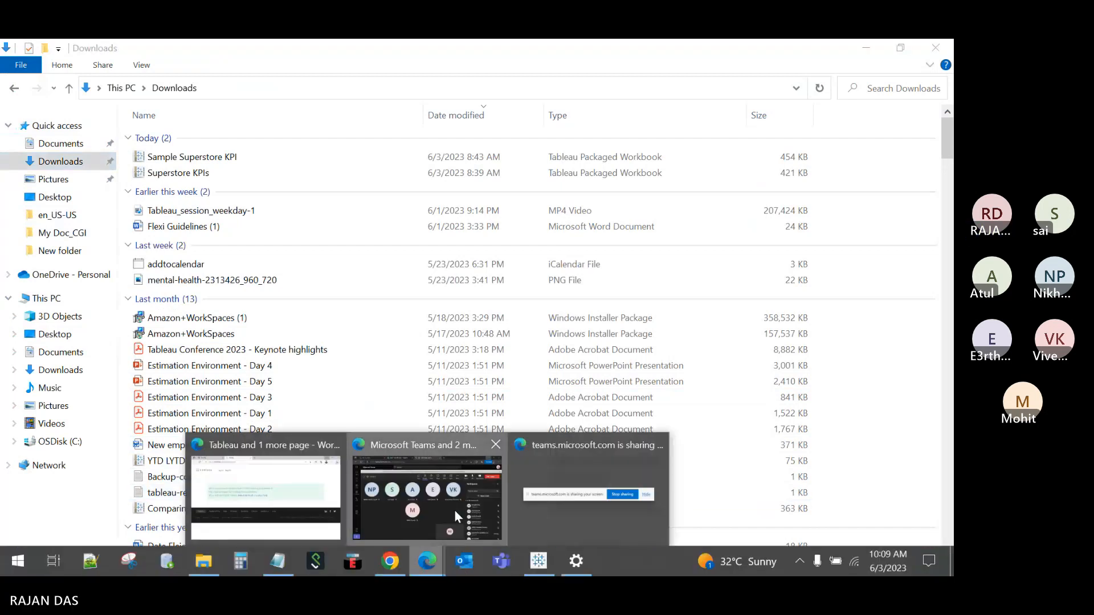
{"action": "left_click", "coordinate": [454, 509]}
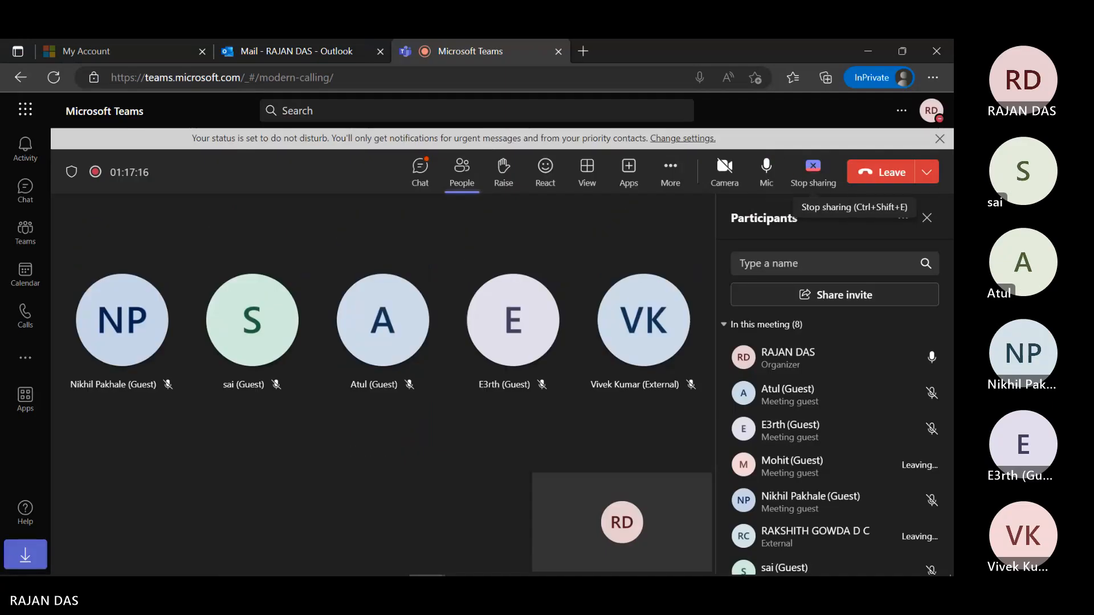
Step: Stop sharing in the Teams meeting and bring the Tableau State Analysis dashboard back
{"action": "left_click", "coordinate": [813, 171]}
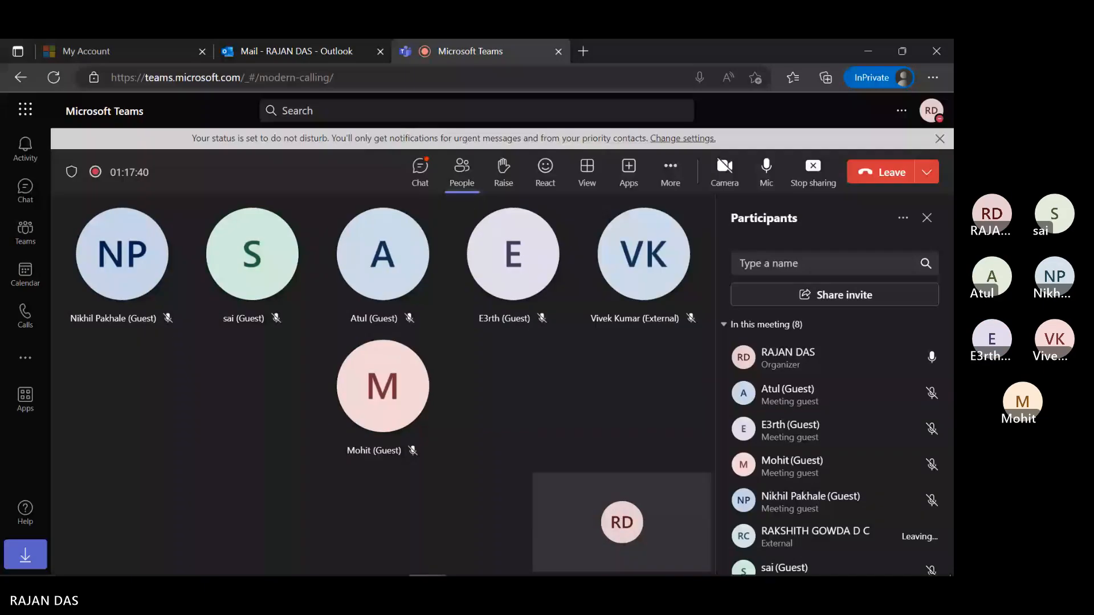
{"action": "left_click", "coordinate": [540, 563]}
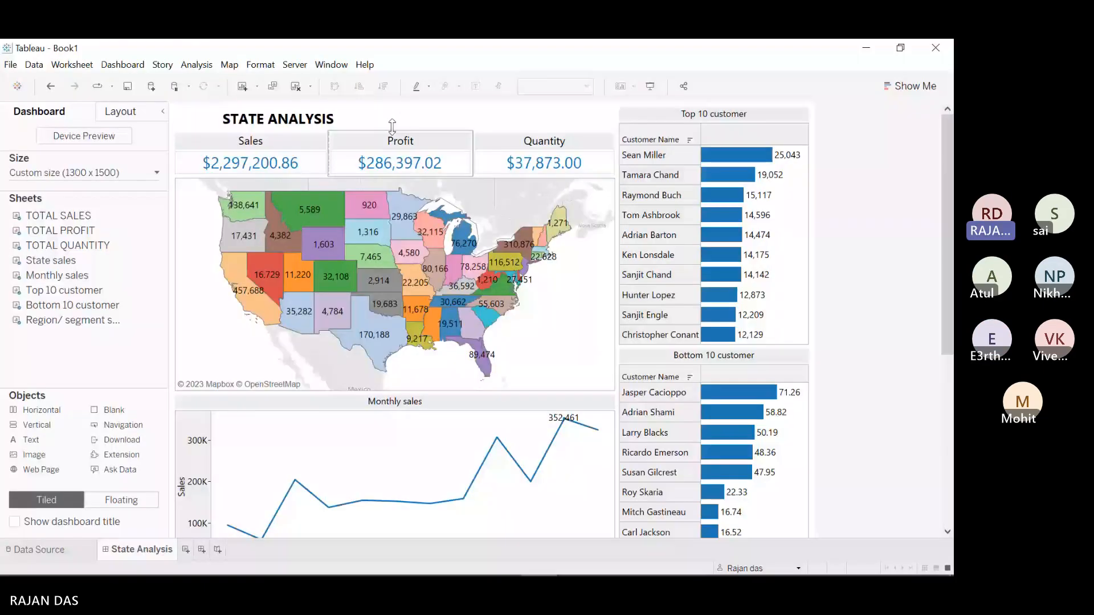
Step: Publish the workbook to Tableau Online's Default project, renaming Book1 to 'State Analysis'
{"action": "left_click", "coordinate": [294, 65]}
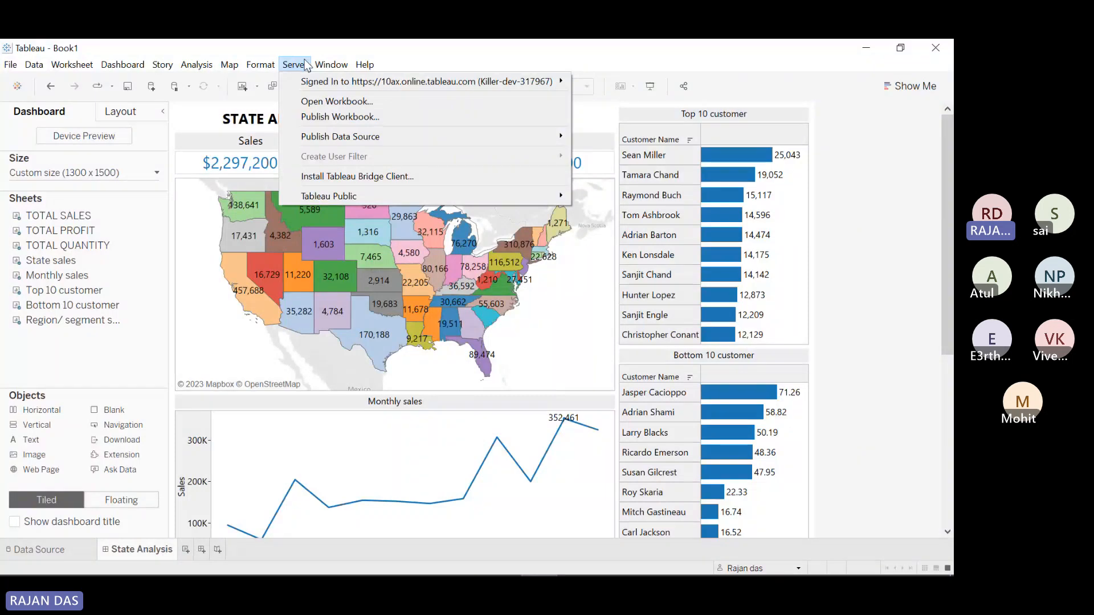
{"action": "left_click", "coordinate": [310, 117]}
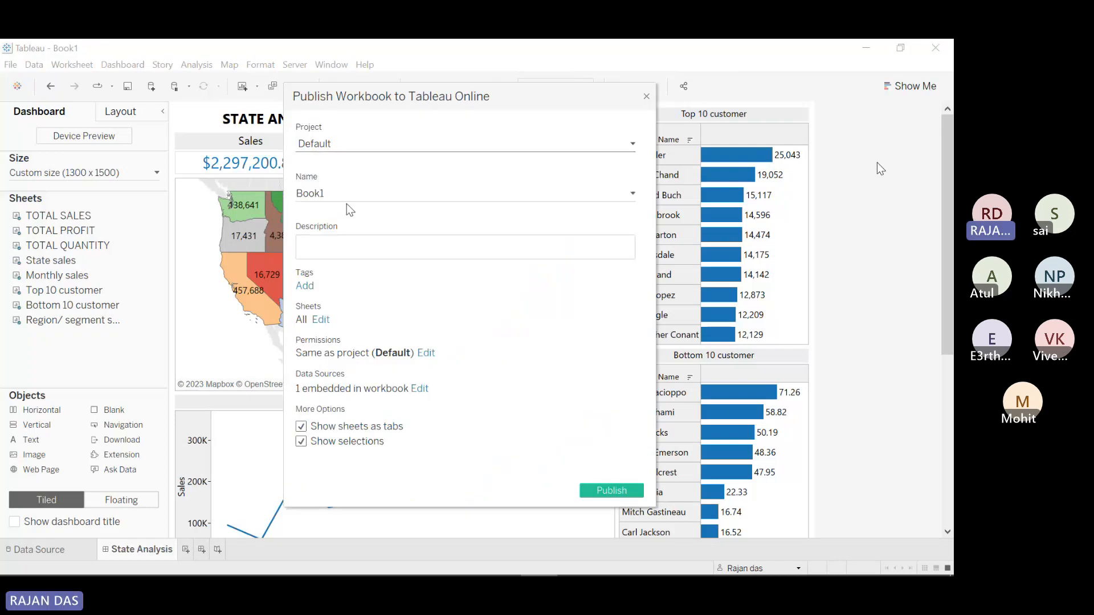
{"action": "left_click_drag", "start_coordinate": [324, 193], "coordinate": [286, 193]}
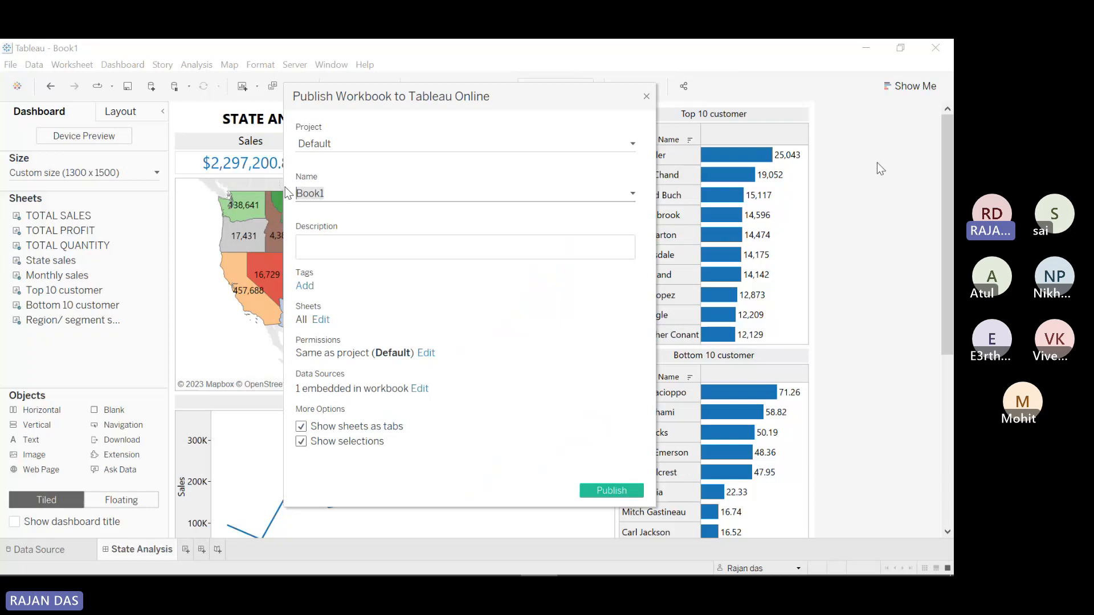
{"action": "type", "text": "State Analysis"}
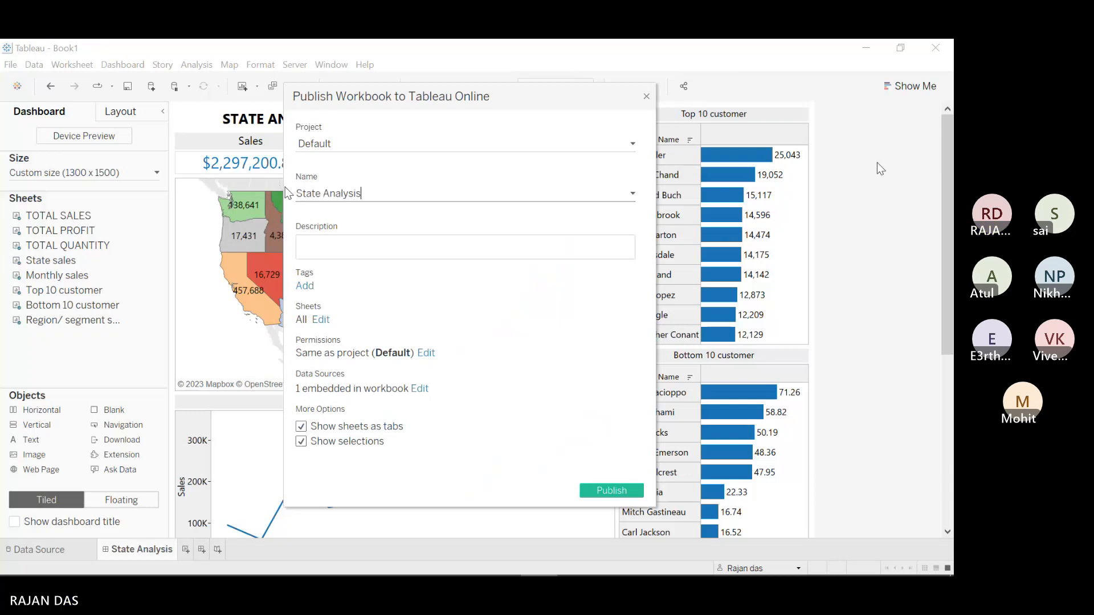
{"action": "left_click", "coordinate": [341, 251]}
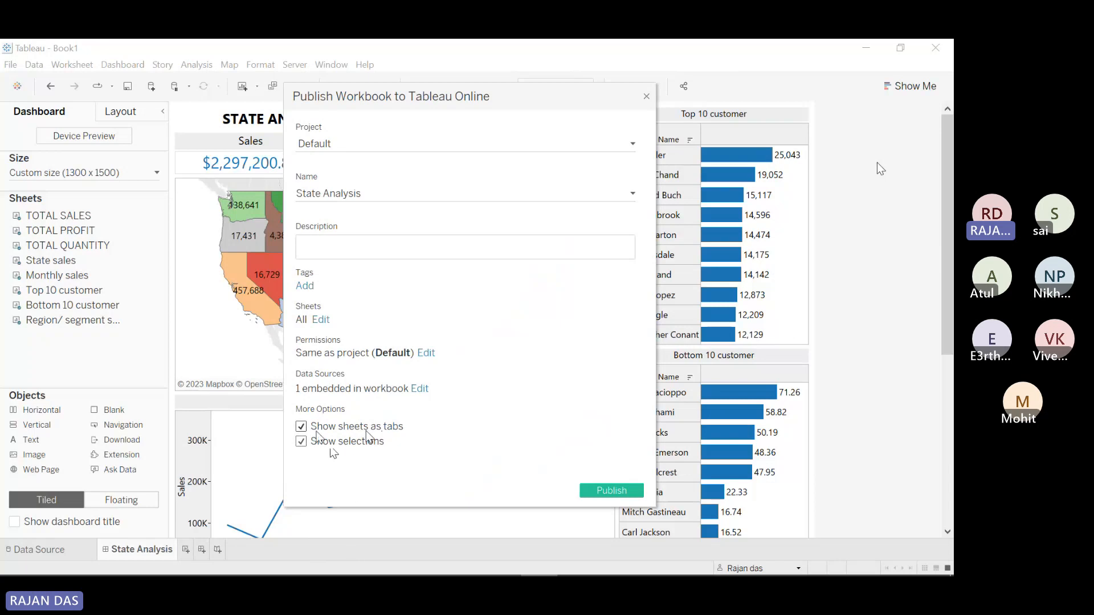
{"action": "left_click", "coordinate": [596, 491]}
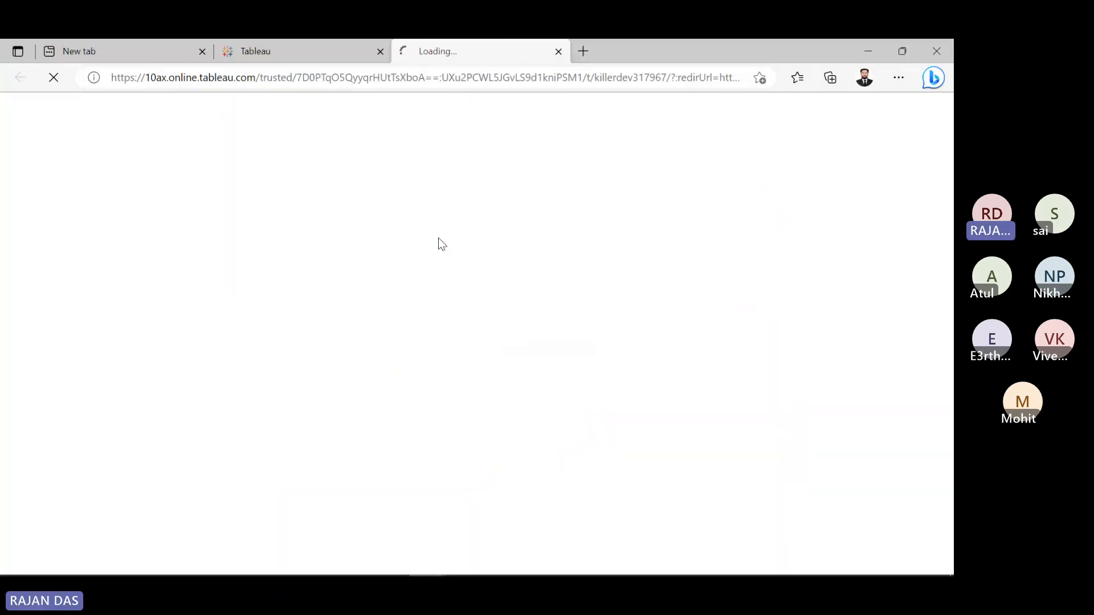
Step: Close the old Tableau tab and Publishing Complete dialog, view the published State Analysis, then minimize Edge
{"action": "left_click", "coordinate": [379, 52]}
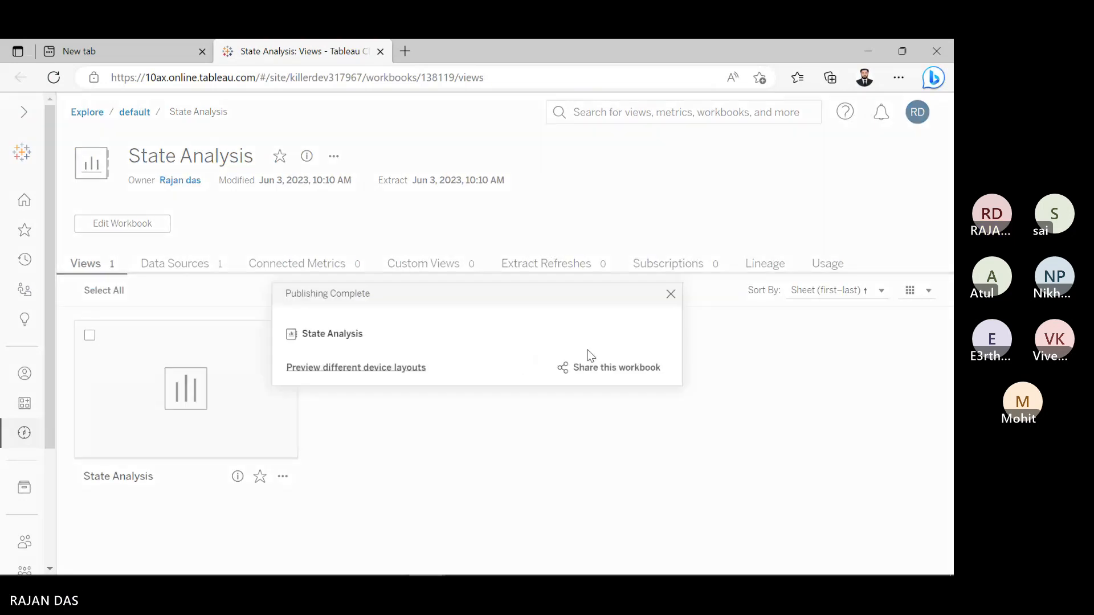
{"action": "left_click", "coordinate": [671, 294]}
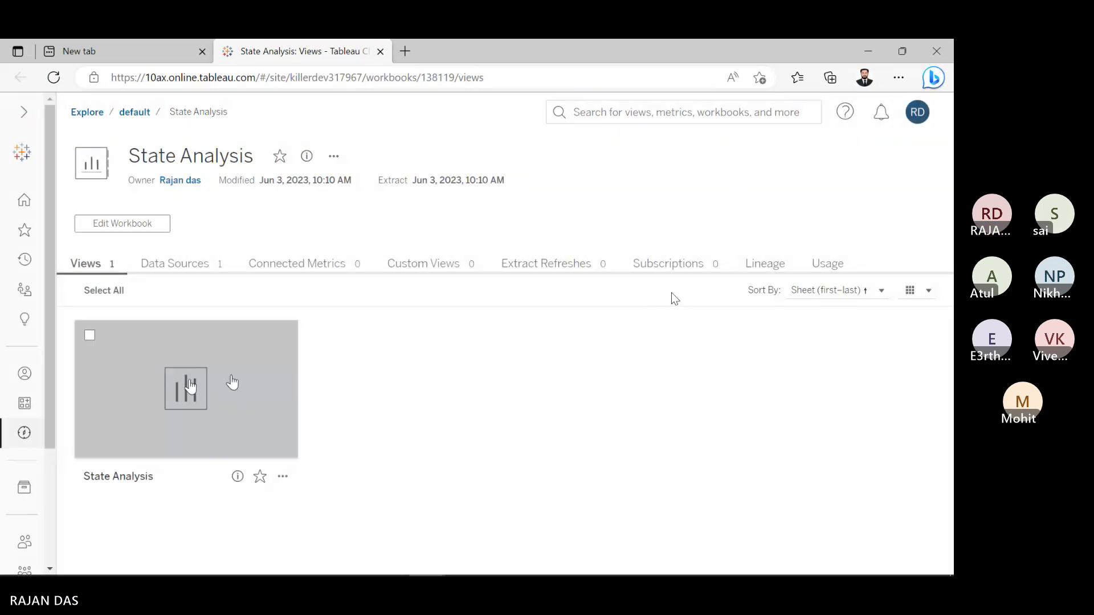
{"action": "left_click", "coordinate": [190, 383]}
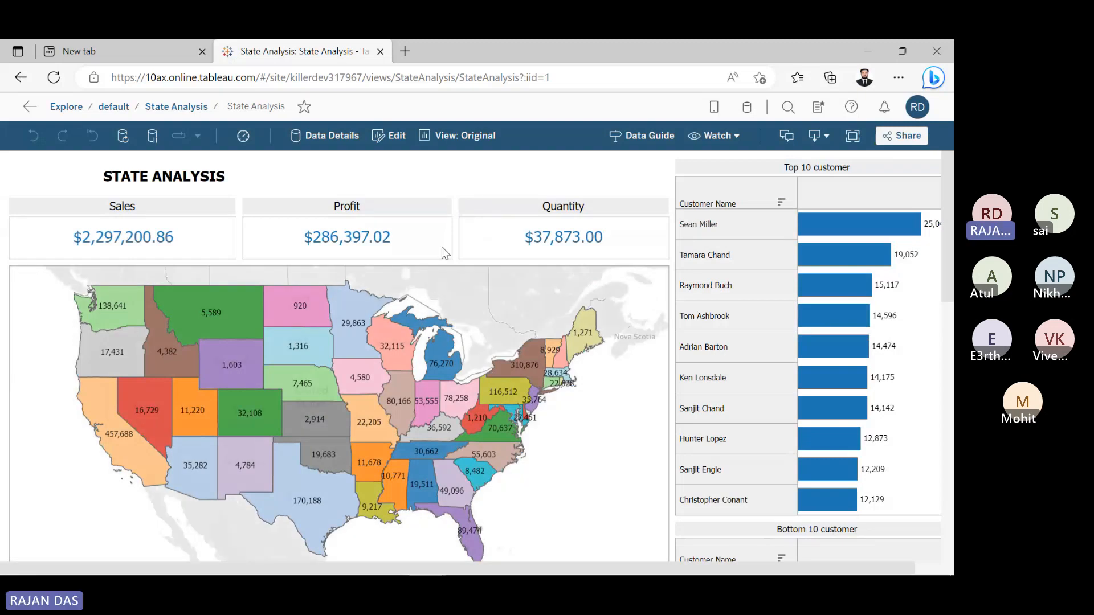
{"action": "left_click", "coordinate": [869, 55]}
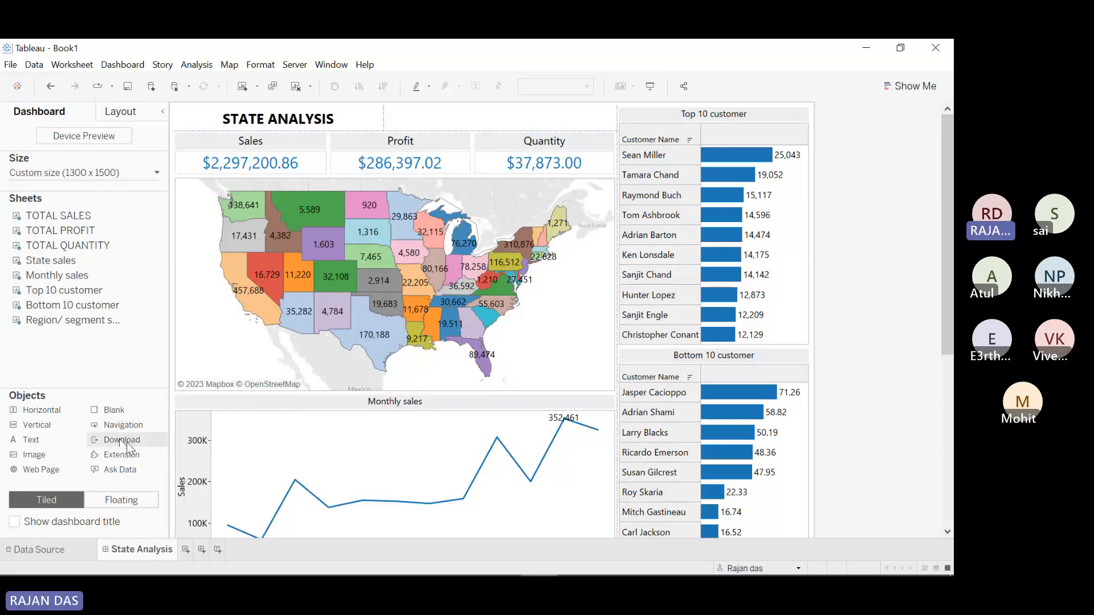
Step: Place a download button beside the STATE ANALYSIS title and give it the title 'PDF'
{"action": "left_click_drag", "start_coordinate": [125, 441], "coordinate": [465, 117]}
{"action": "left_click", "coordinate": [448, 119]}
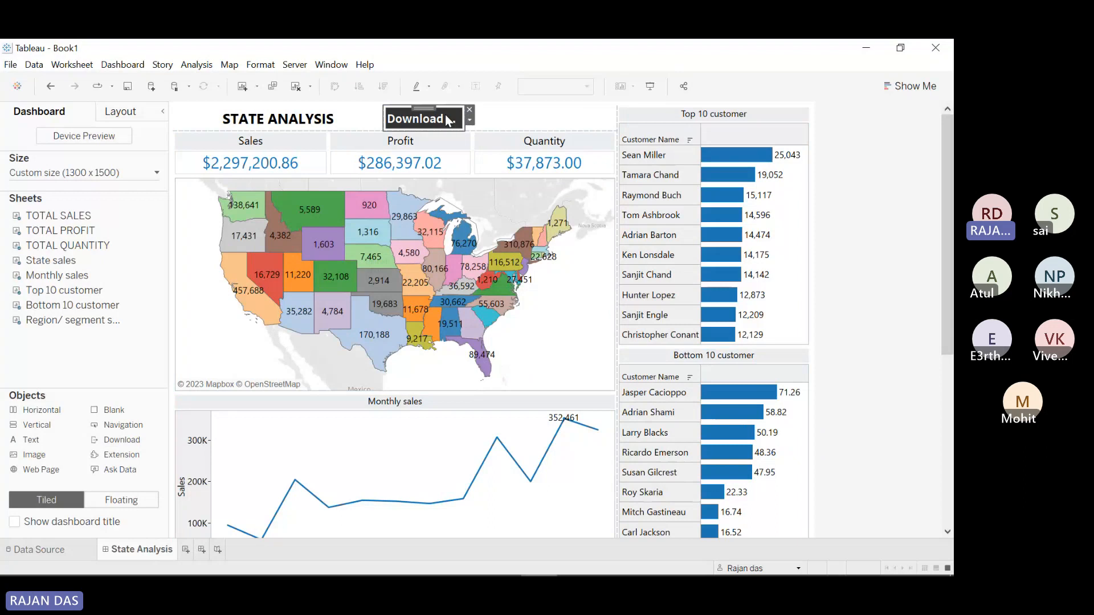
{"action": "left_click", "coordinate": [470, 122]}
{"action": "left_click", "coordinate": [497, 134]}
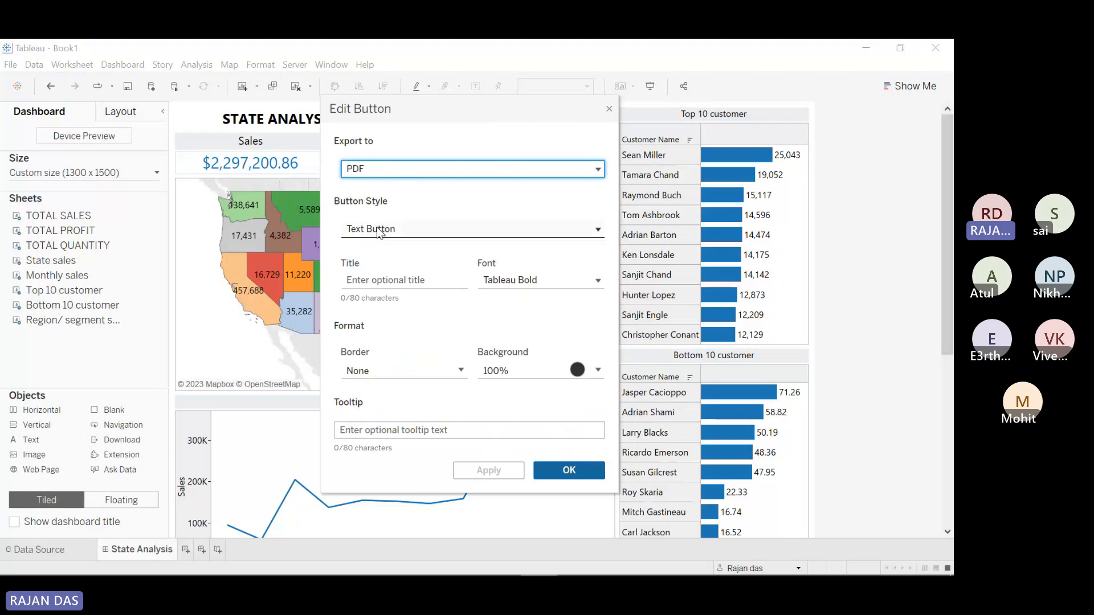
{"action": "left_click", "coordinate": [379, 280]}
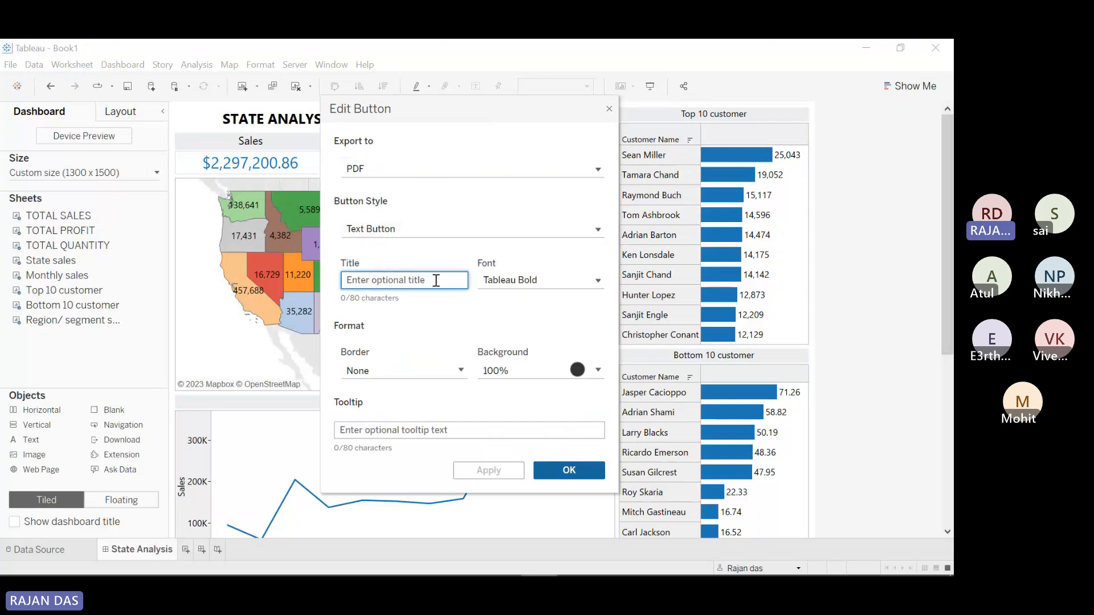
{"action": "type", "text": "PDF"}
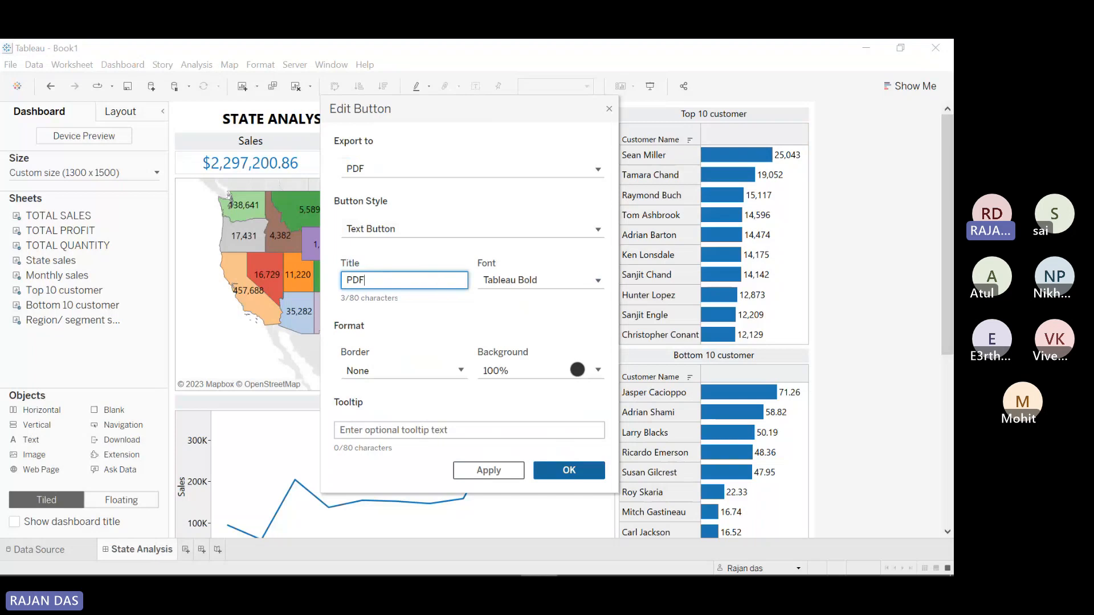
Step: Give the PDF button a grey background, confirm it, and add a second download button beside it
{"action": "left_click", "coordinate": [575, 374]}
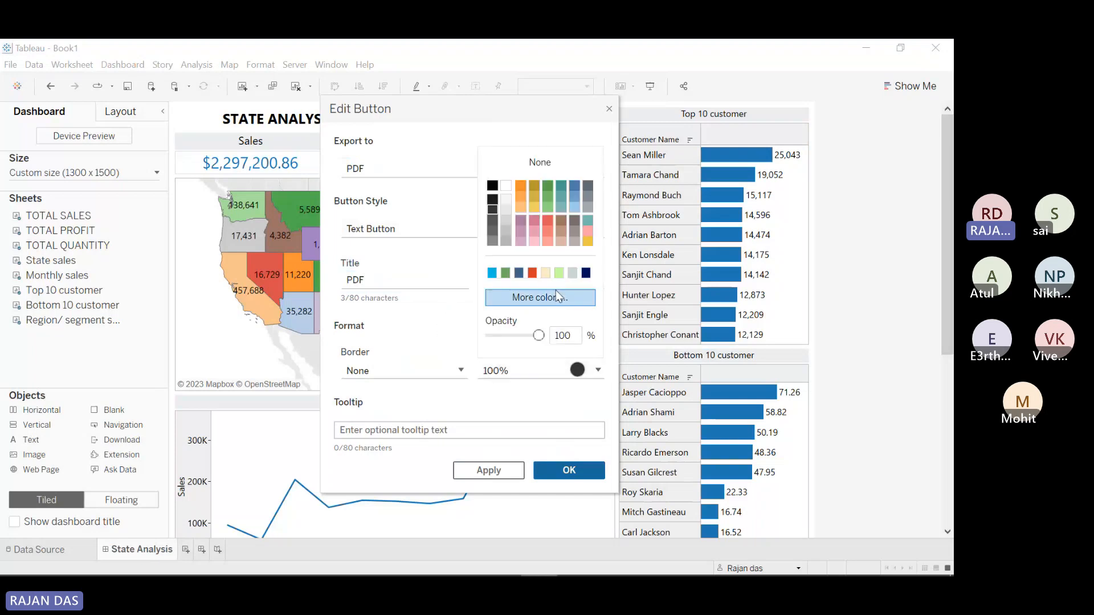
{"action": "left_click", "coordinate": [494, 241]}
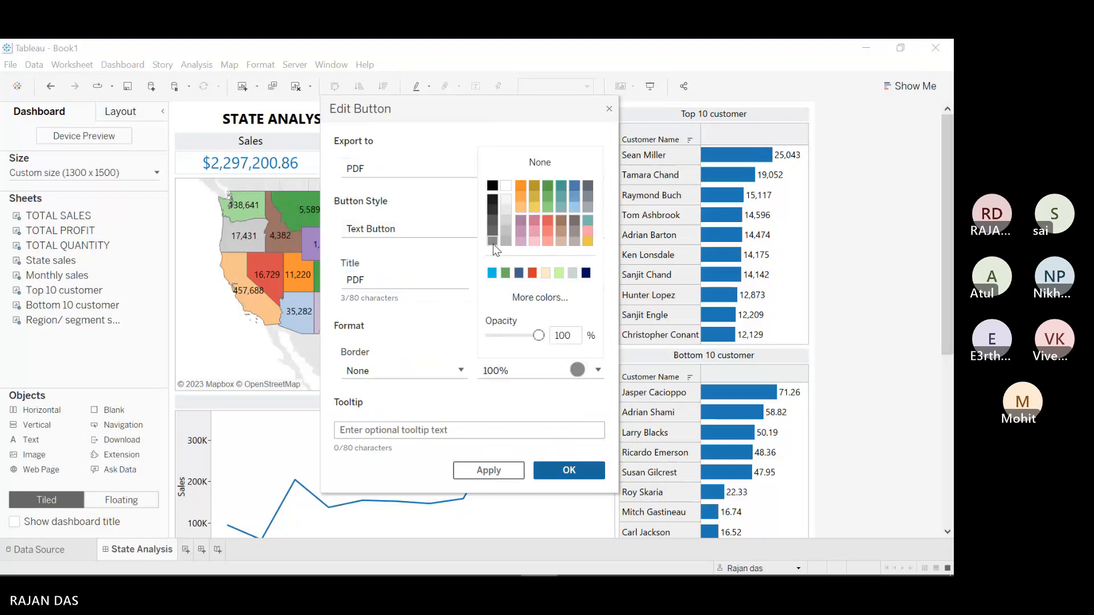
{"action": "left_click", "coordinate": [442, 321]}
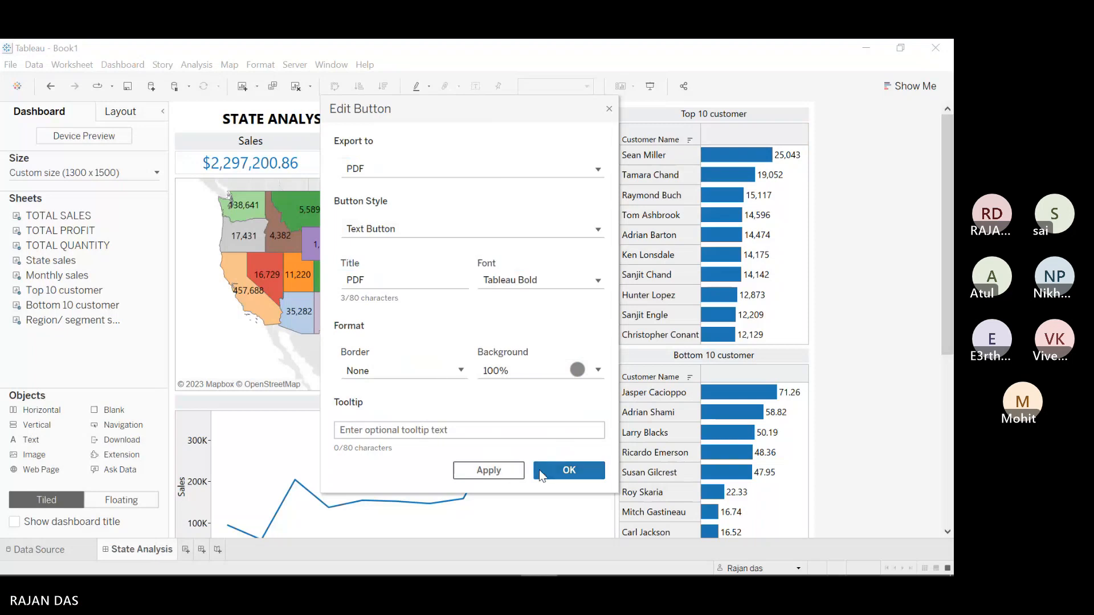
{"action": "left_click", "coordinate": [492, 473]}
{"action": "left_click", "coordinate": [567, 470]}
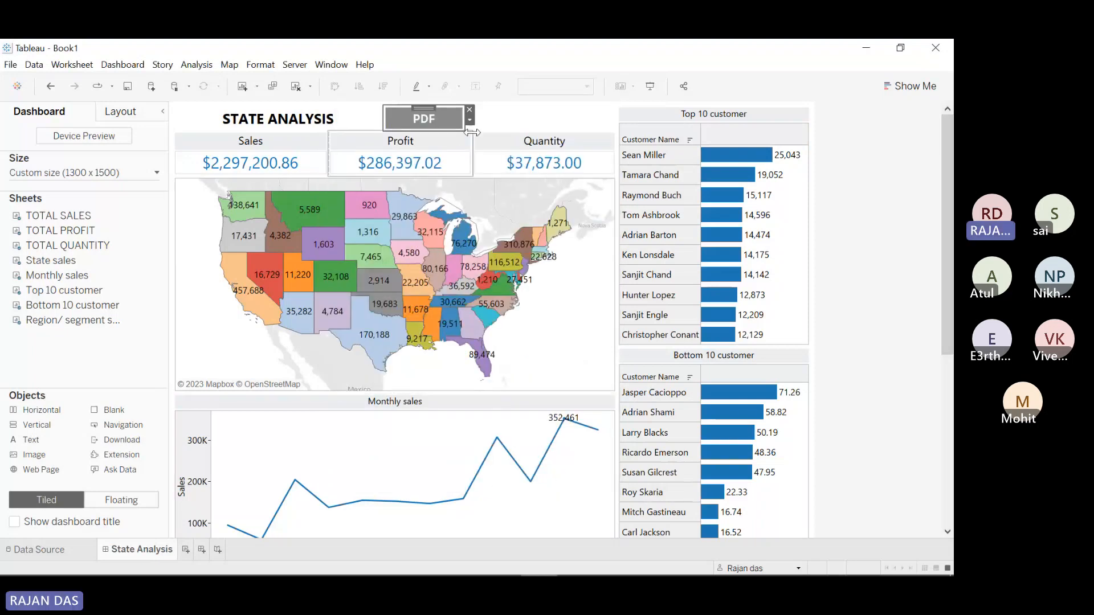
{"action": "left_click_drag", "start_coordinate": [113, 442], "coordinate": [493, 124]}
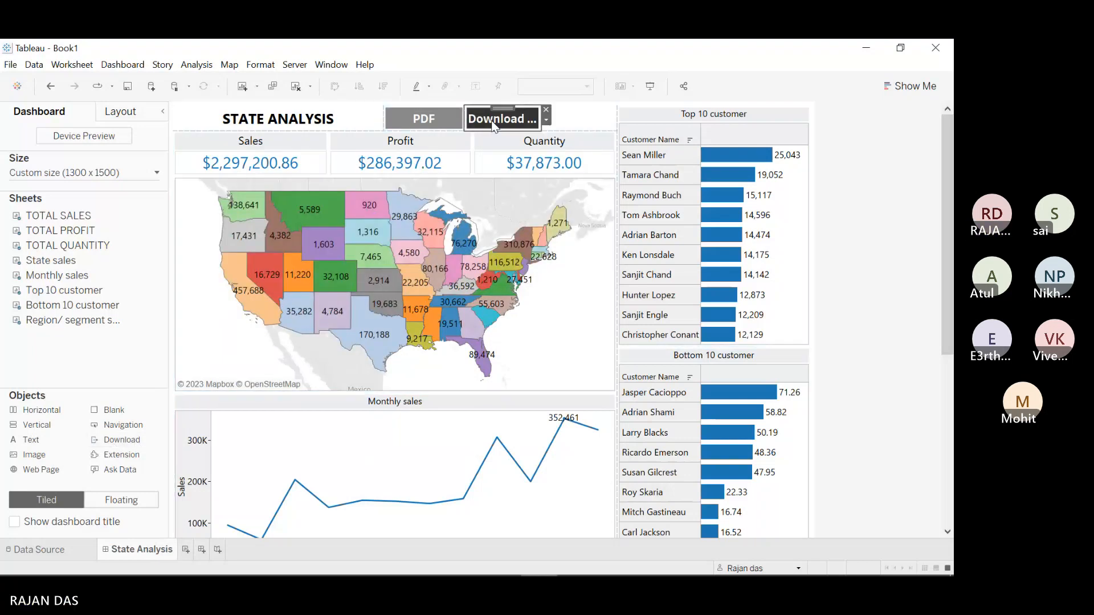
Step: Set the second button to export as Image and title it 'Image'
{"action": "left_click", "coordinate": [546, 120]}
{"action": "left_click", "coordinate": [577, 136]}
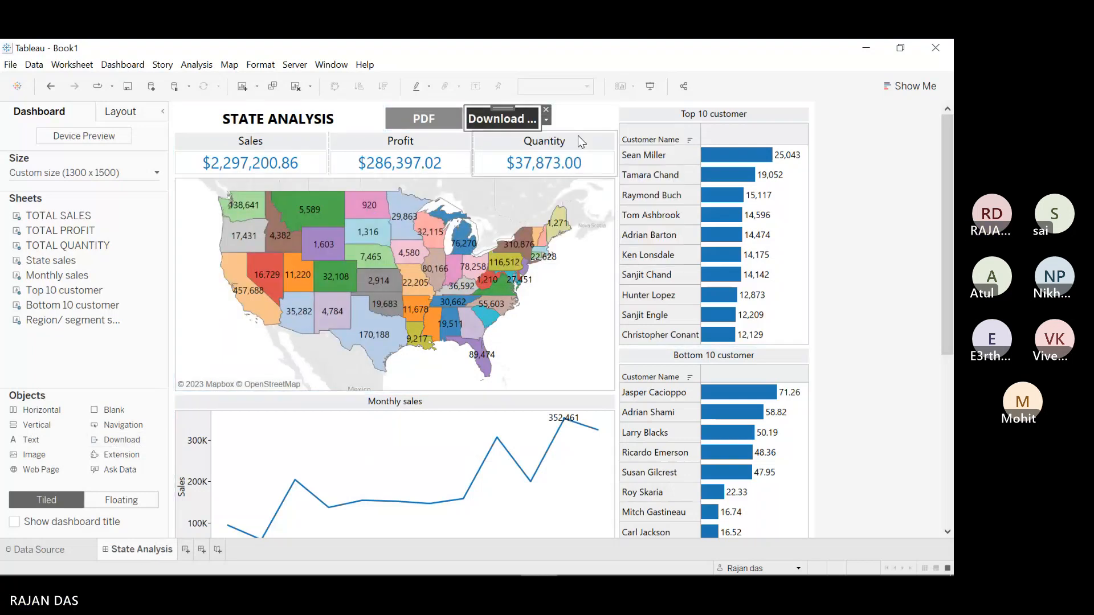
{"action": "left_click", "coordinate": [364, 170]}
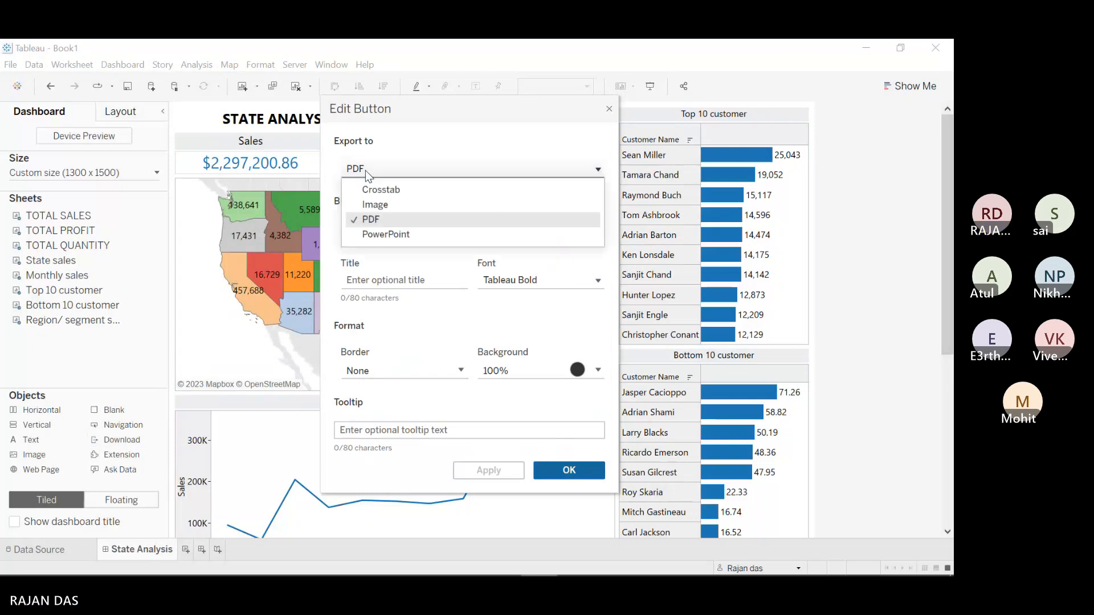
{"action": "left_click", "coordinate": [382, 206]}
{"action": "left_click", "coordinate": [375, 282]}
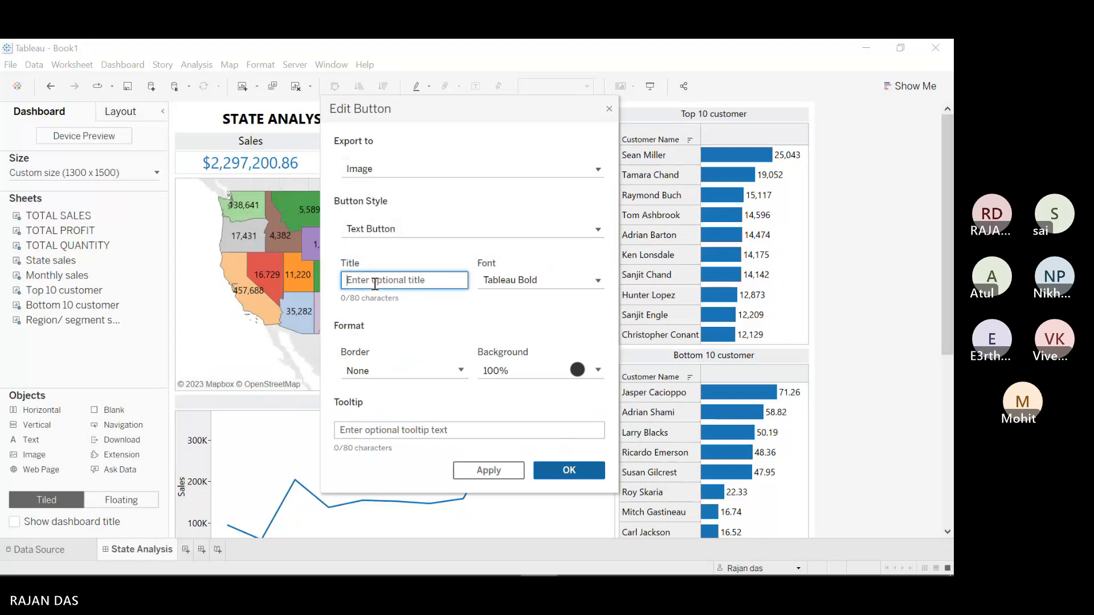
{"action": "type", "text": "IMA"}
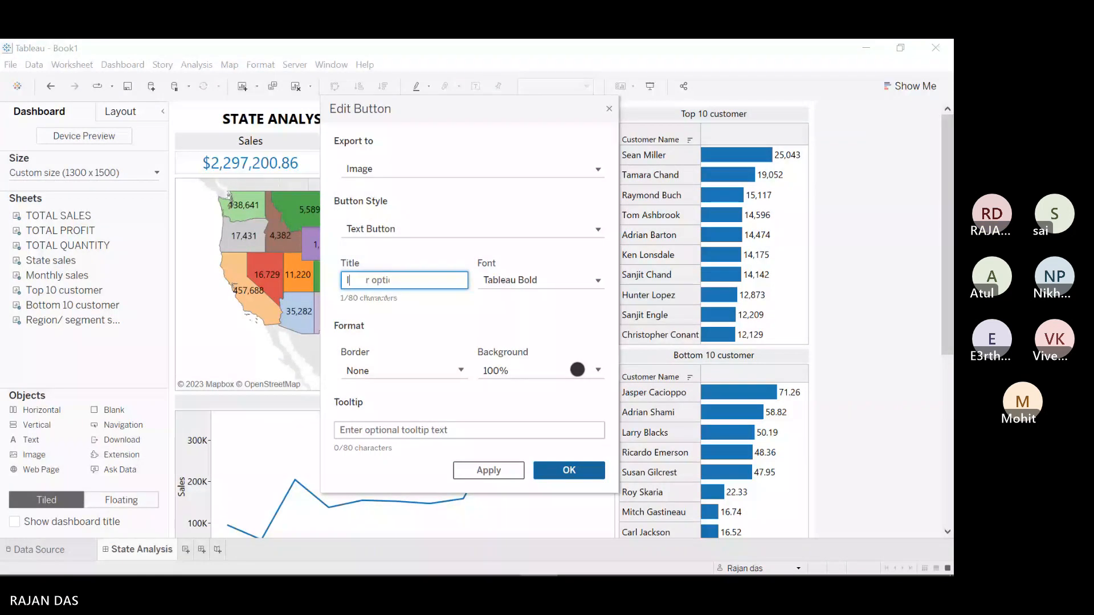
{"action": "key", "text": "BackSpace"}
{"action": "key", "text": "BackSpace"}
{"action": "type", "text": "mage"}
Step: Give the Image button a grey background, confirm it, and view the dashboard in presentation mode
{"action": "left_click", "coordinate": [579, 370]}
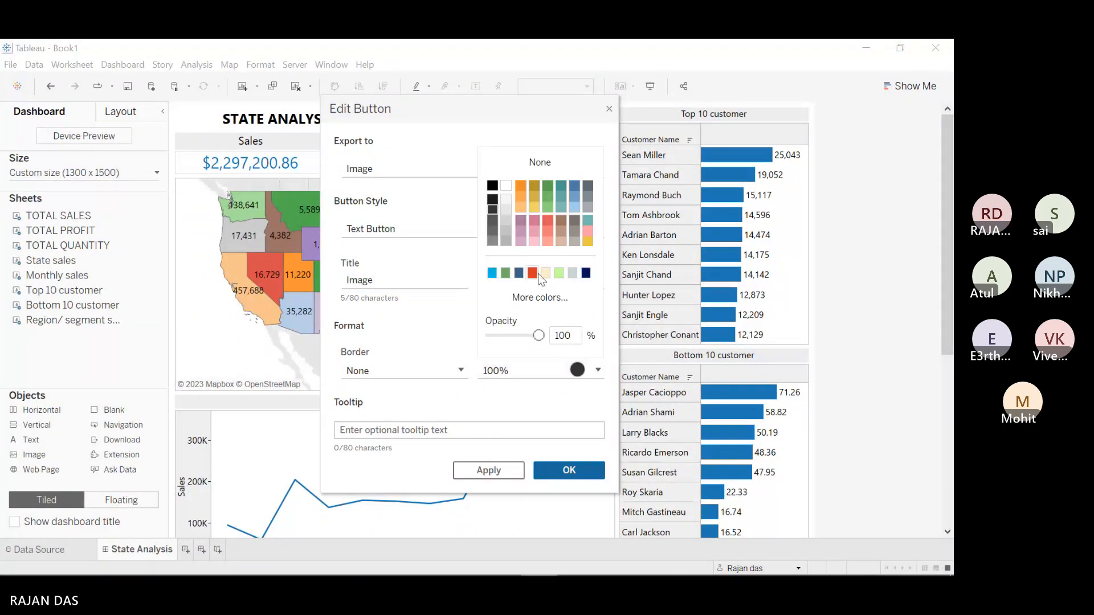
{"action": "left_click", "coordinate": [492, 244]}
{"action": "left_click", "coordinate": [462, 271]}
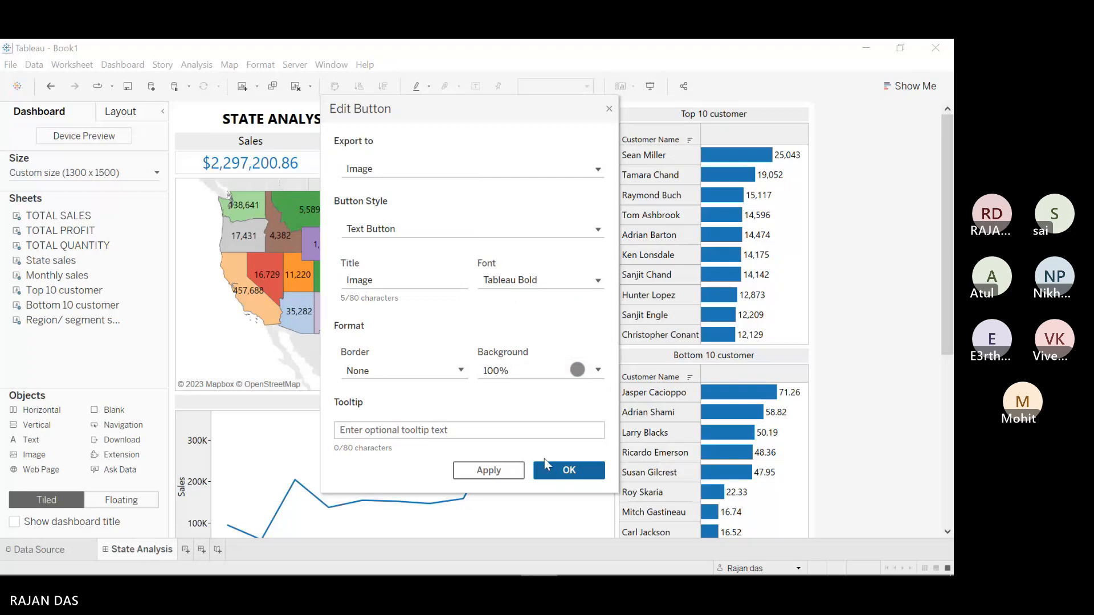
{"action": "left_click", "coordinate": [555, 469]}
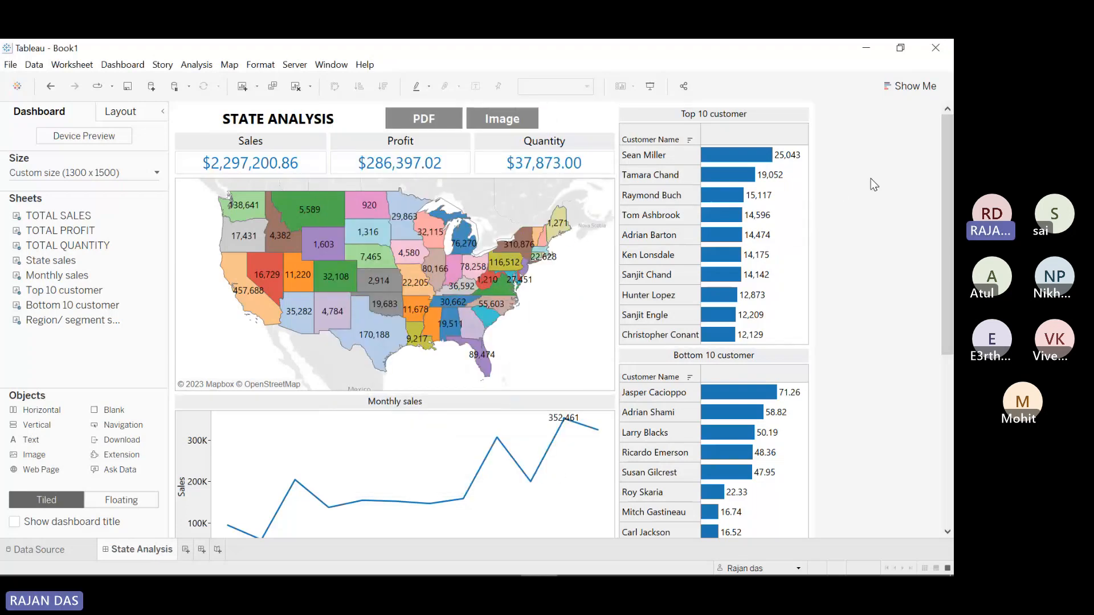
{"action": "left_click", "coordinate": [649, 87]}
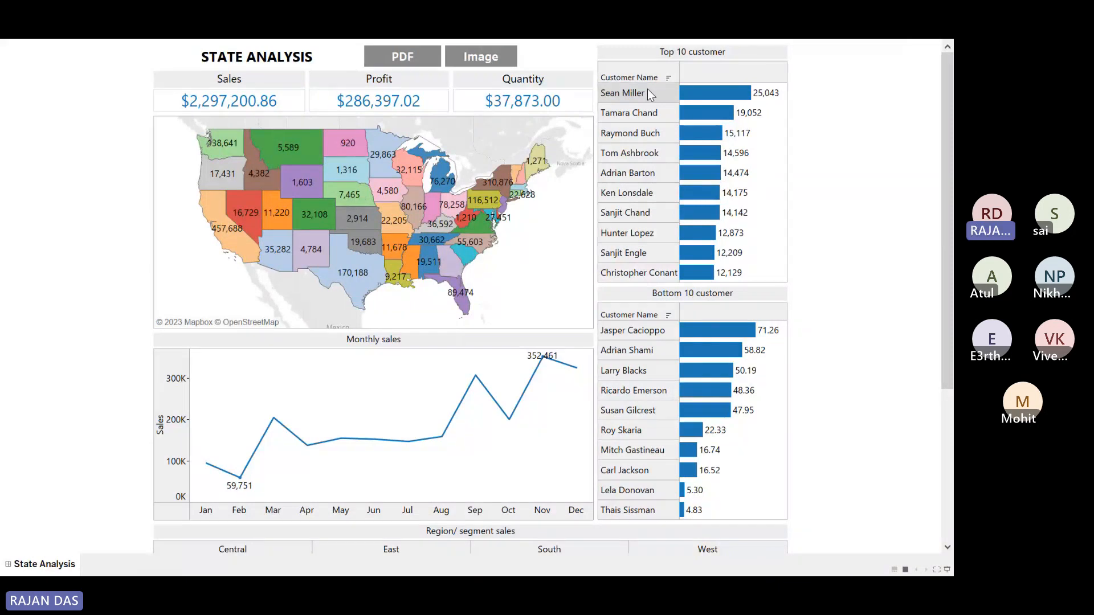
{"action": "left_click", "coordinate": [403, 59]}
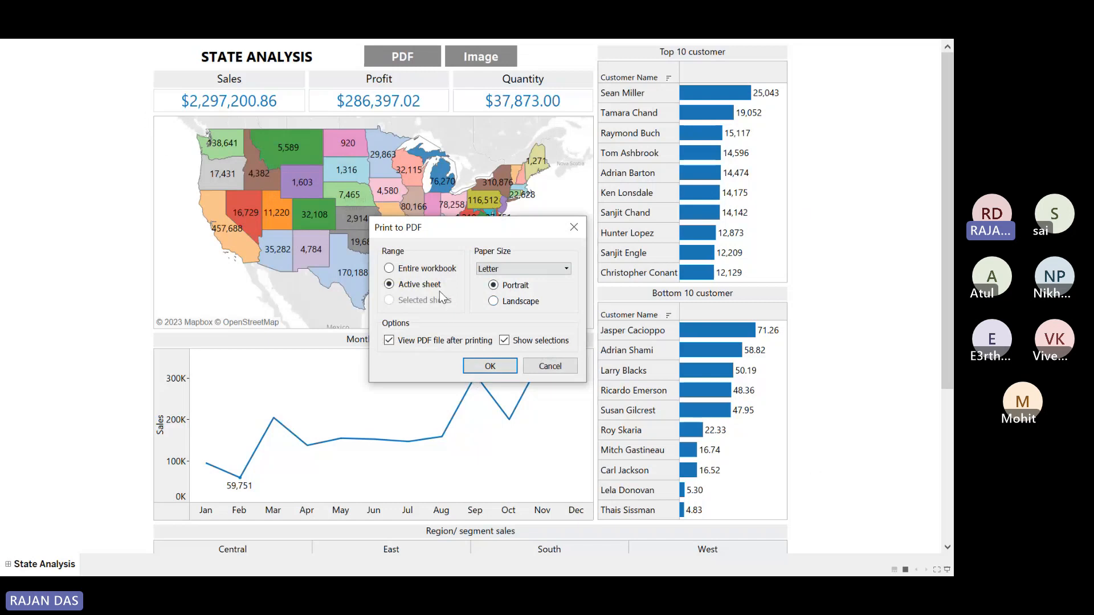
{"action": "left_click", "coordinate": [389, 268]}
{"action": "left_click", "coordinate": [428, 287]}
{"action": "left_click", "coordinate": [515, 269]}
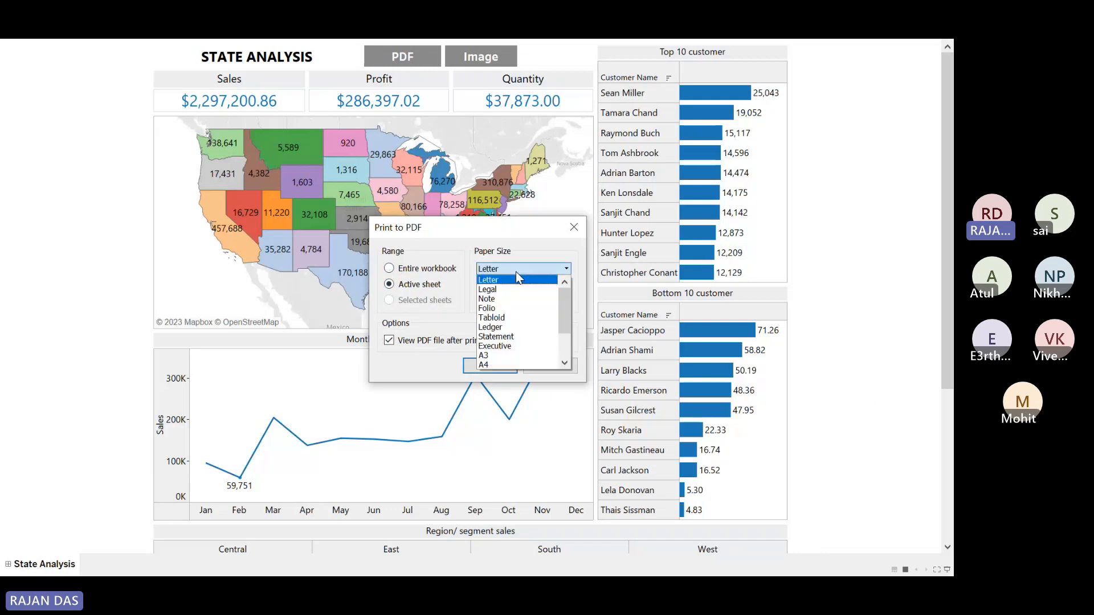
{"action": "mouse_move", "coordinate": [559, 310]}
{"action": "left_mouse_down"}
{"action": "mouse_move", "coordinate": [567, 353]}
{"action": "mouse_move", "coordinate": [561, 298]}
{"action": "left_mouse_up"}
{"action": "left_click", "coordinate": [541, 242]}
{"action": "left_click", "coordinate": [412, 268]}
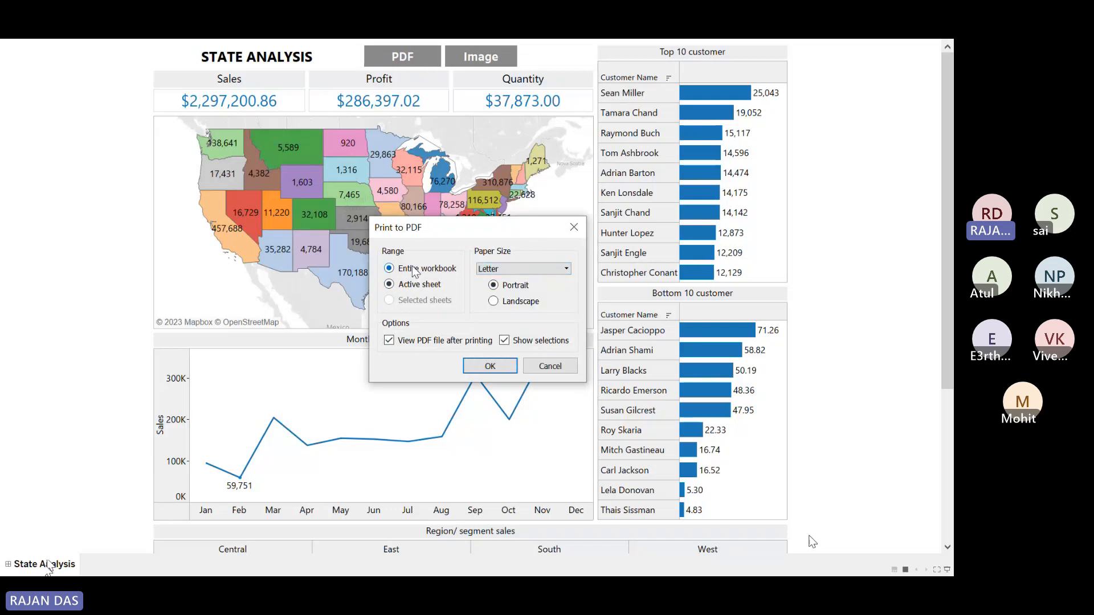
{"action": "left_click", "coordinate": [491, 367]}
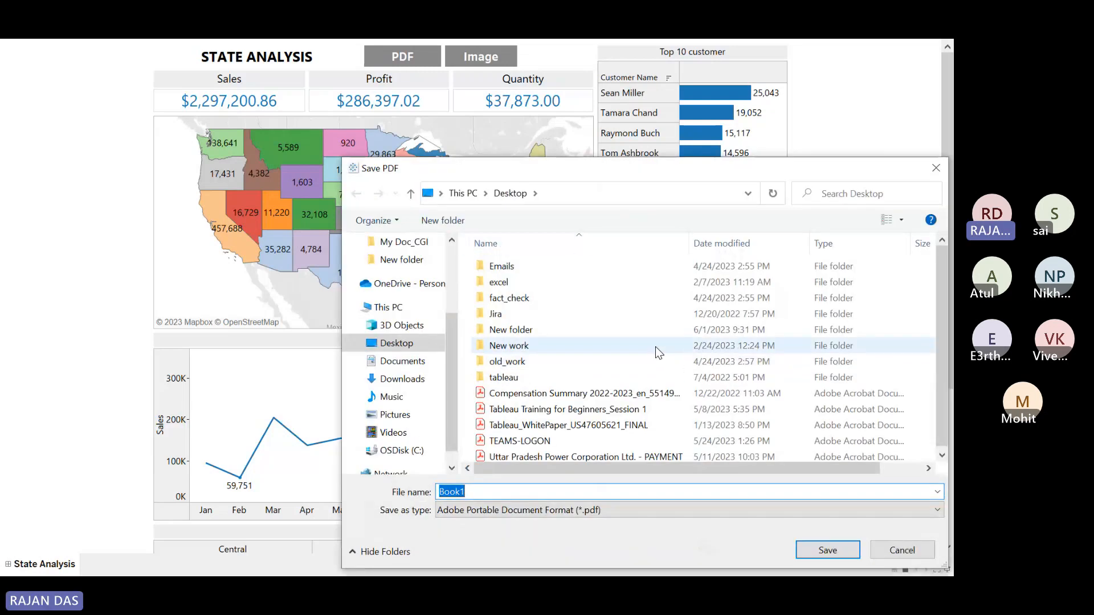
{"action": "left_click_drag", "start_coordinate": [827, 175], "coordinate": [706, 173]}
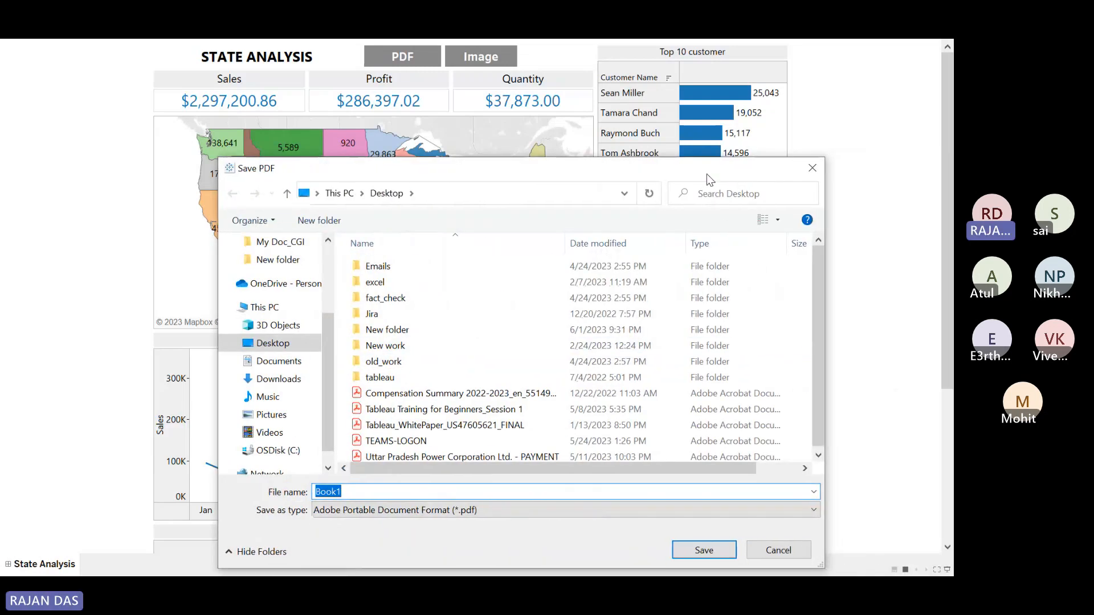
{"action": "left_click", "coordinate": [812, 170]}
Step: Export the dashboard with the Image button as State Analysis PNG into Documents, then leave presentation mode
{"action": "left_click", "coordinate": [573, 229]}
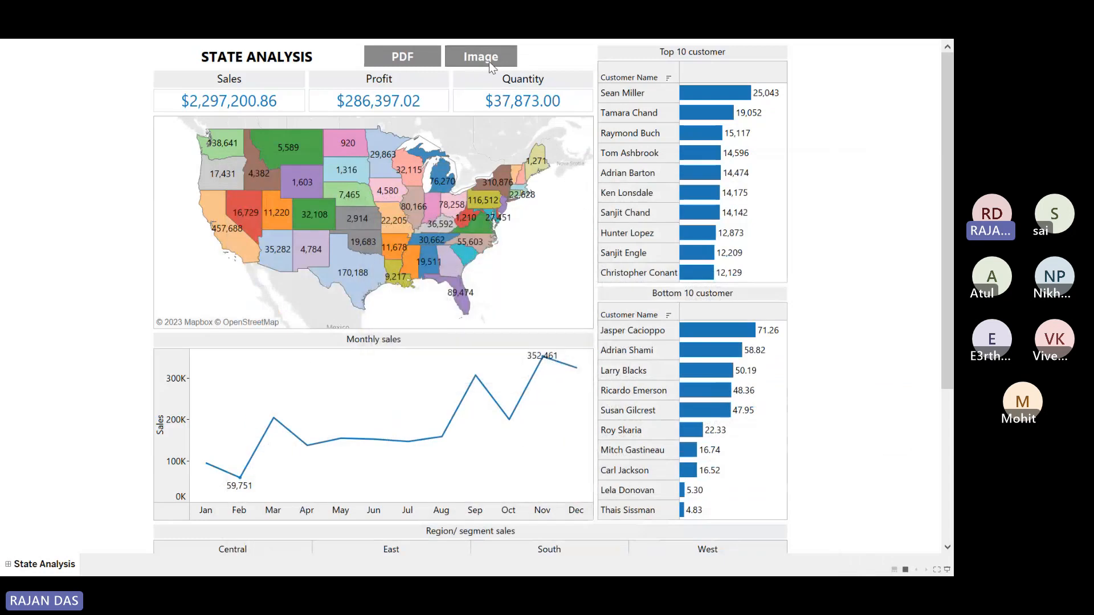
{"action": "left_click", "coordinate": [488, 57]}
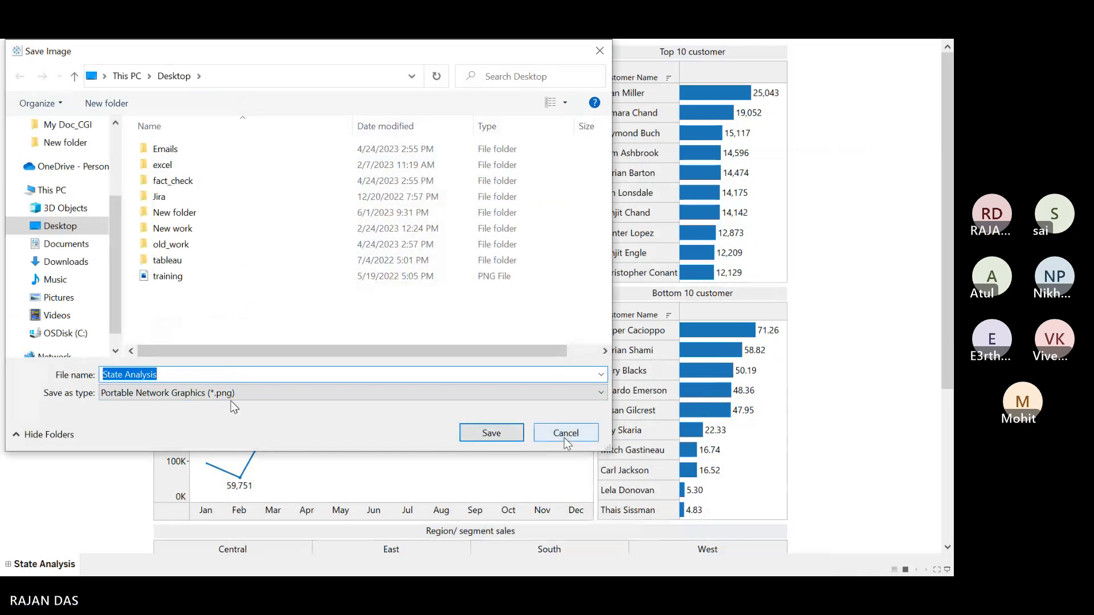
{"action": "left_click", "coordinate": [86, 246]}
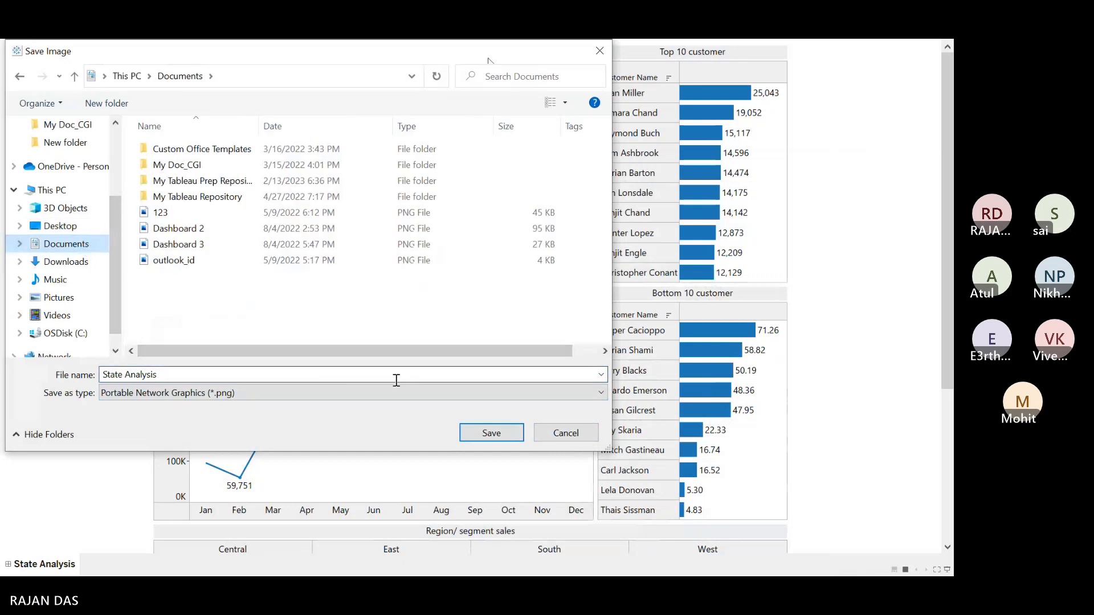
{"action": "left_click", "coordinate": [491, 434]}
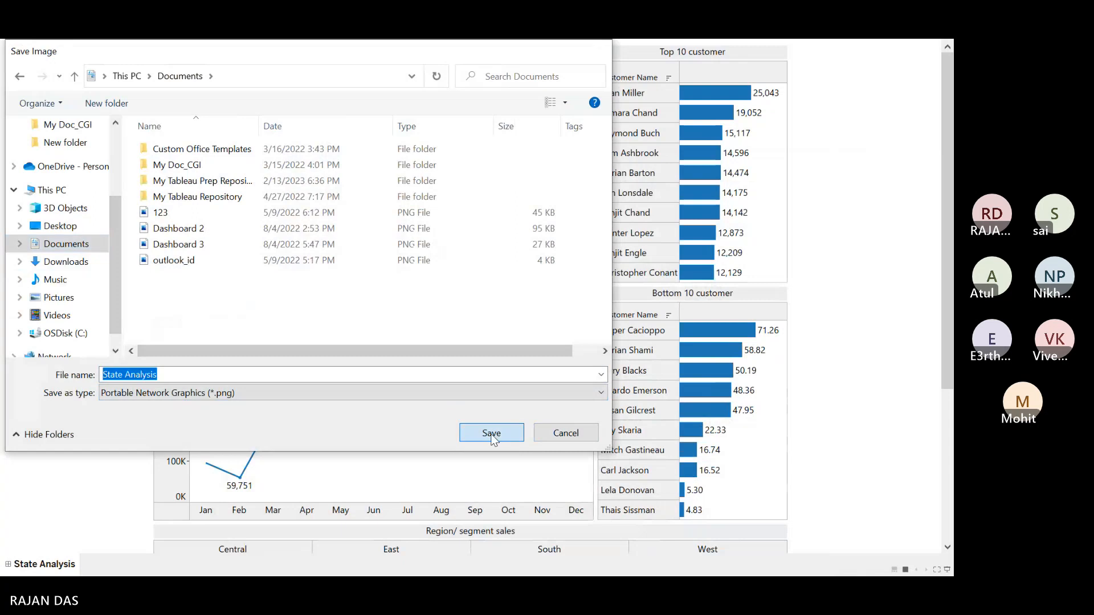
{"action": "key", "text": "Escape"}
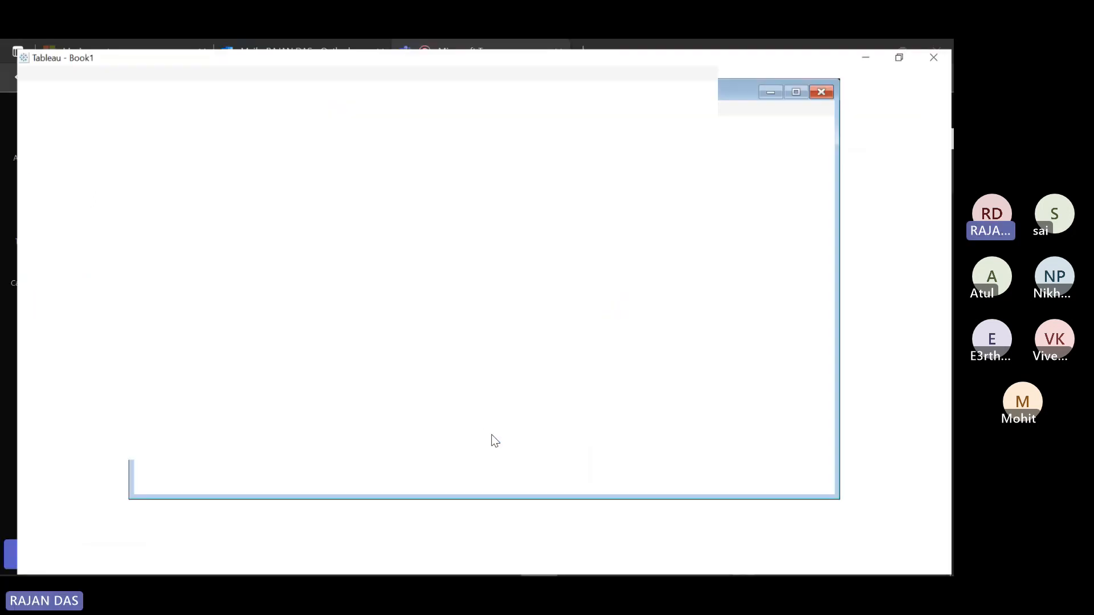
Step: Browse the Documents folder in File Explorer
{"action": "left_click", "coordinate": [214, 570]}
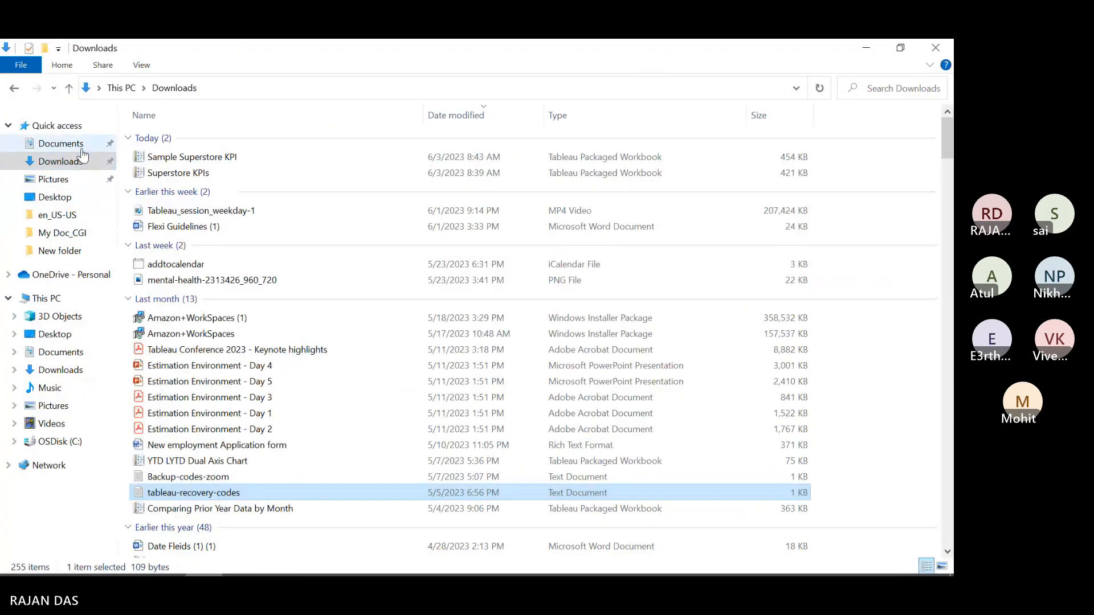
{"action": "left_click", "coordinate": [100, 145]}
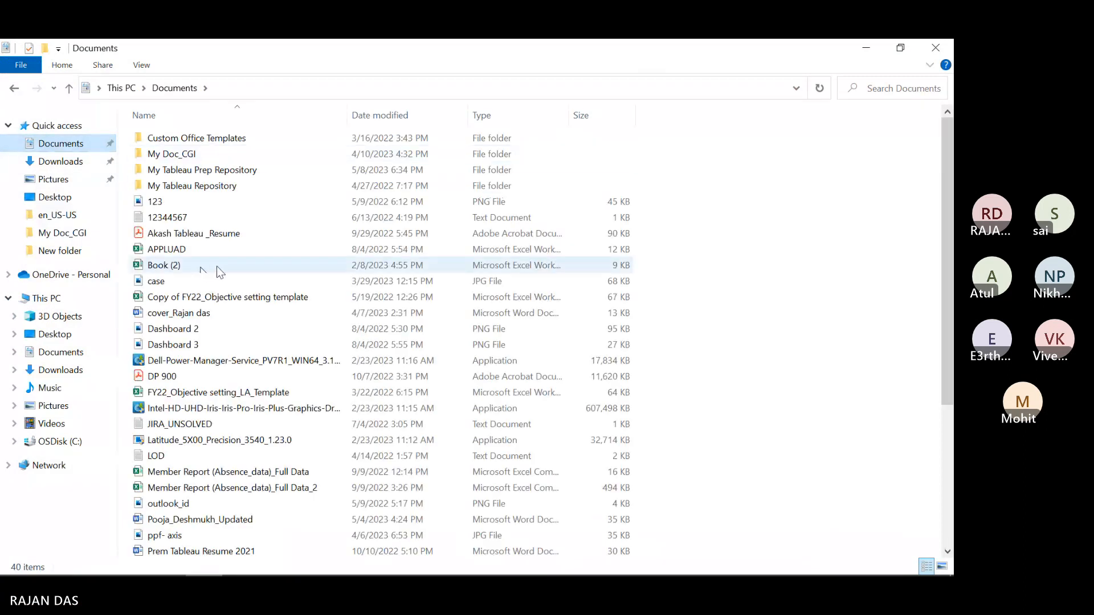
{"action": "scroll", "coordinate": [270, 267], "scroll_direction": "down", "scroll_amount": 2}
{"action": "scroll", "coordinate": [270, 274], "scroll_direction": "up", "scroll_amount": 2}
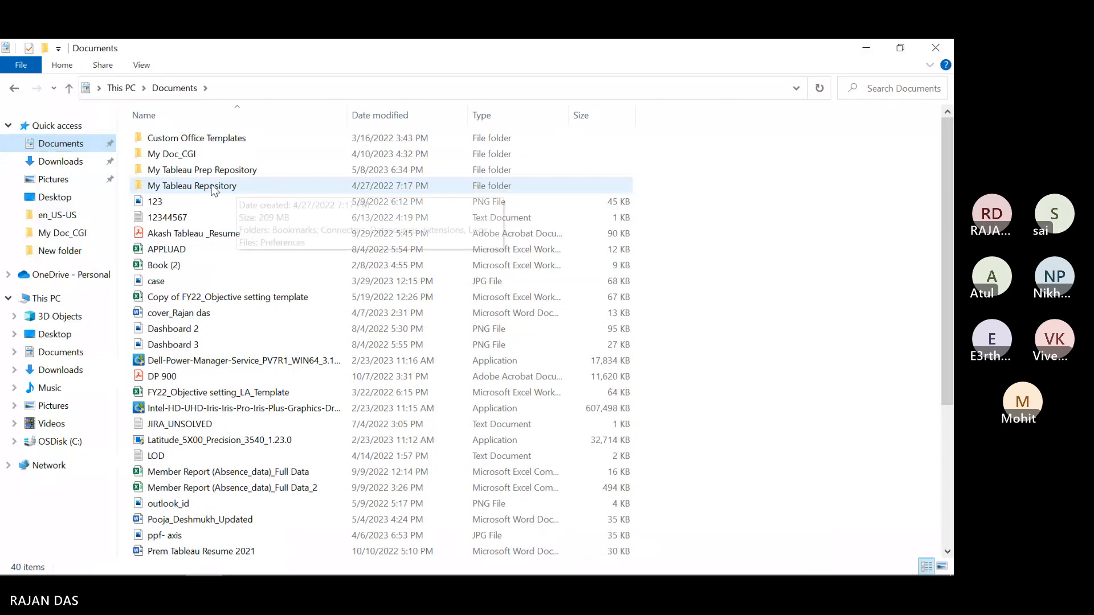
Step: Search Documents for 'state', view State Analysis.png, then return to Tableau
{"action": "left_click", "coordinate": [873, 89]}
{"action": "type", "text": "t"}
{"action": "key", "text": "BackSpace"}
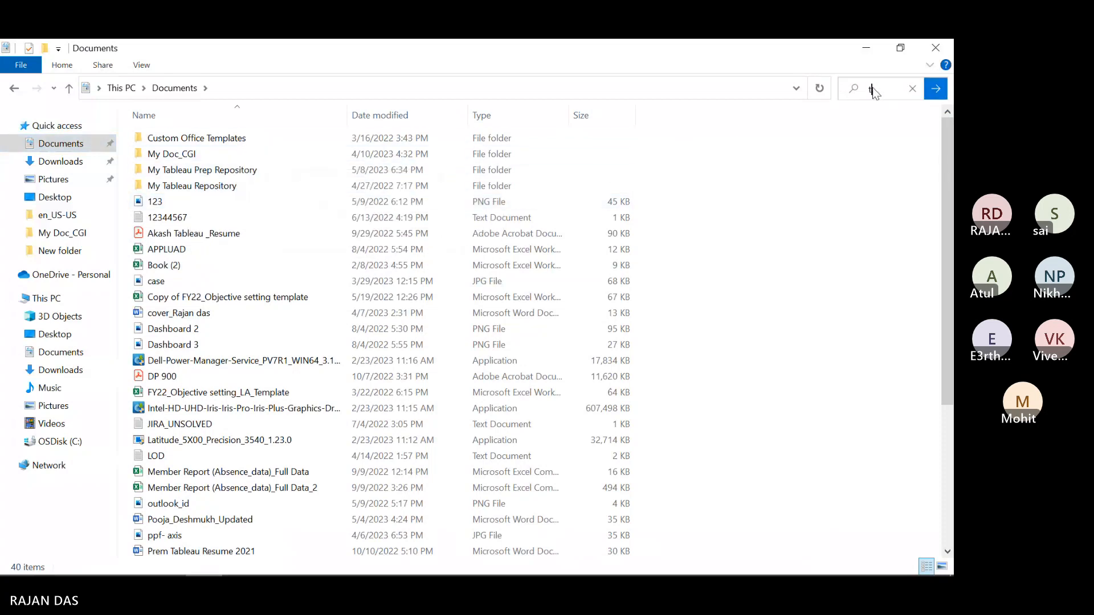
{"action": "type", "text": "state"}
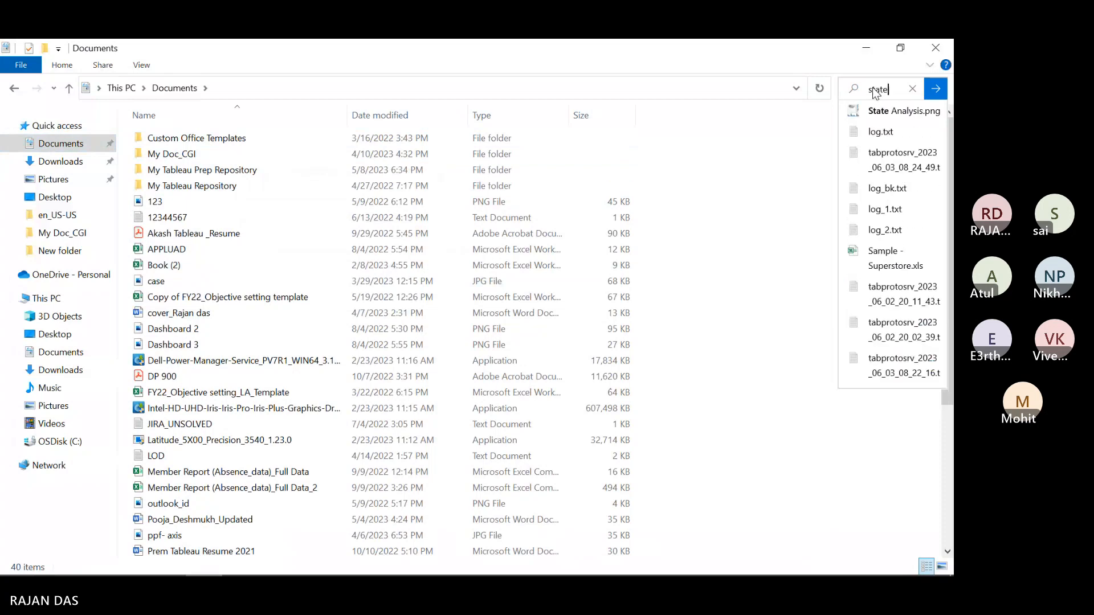
{"action": "left_click", "coordinate": [891, 110]}
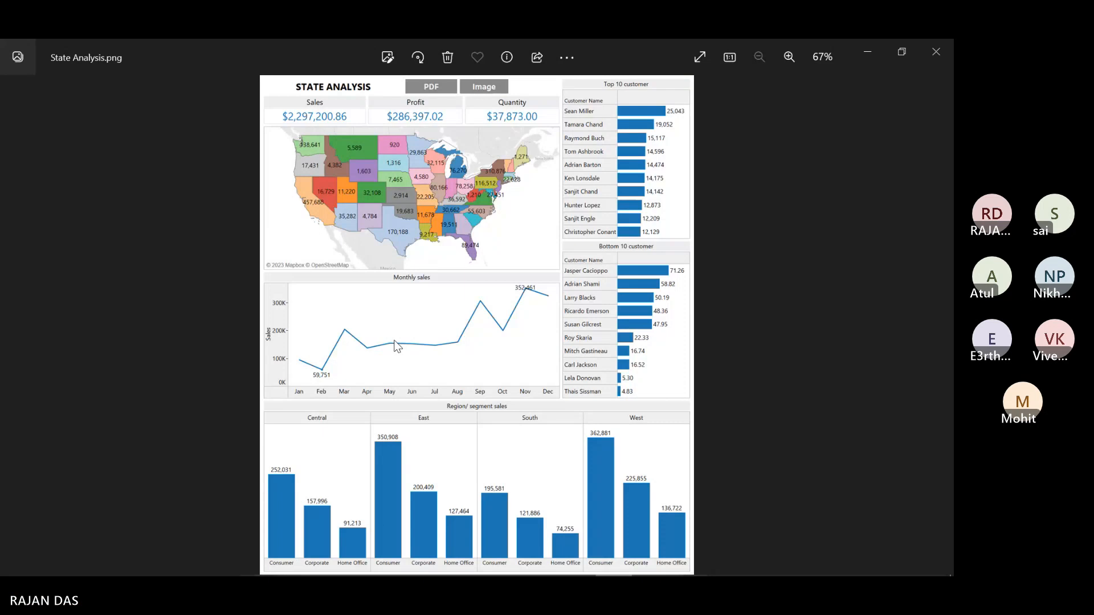
{"action": "left_click", "coordinate": [936, 51]}
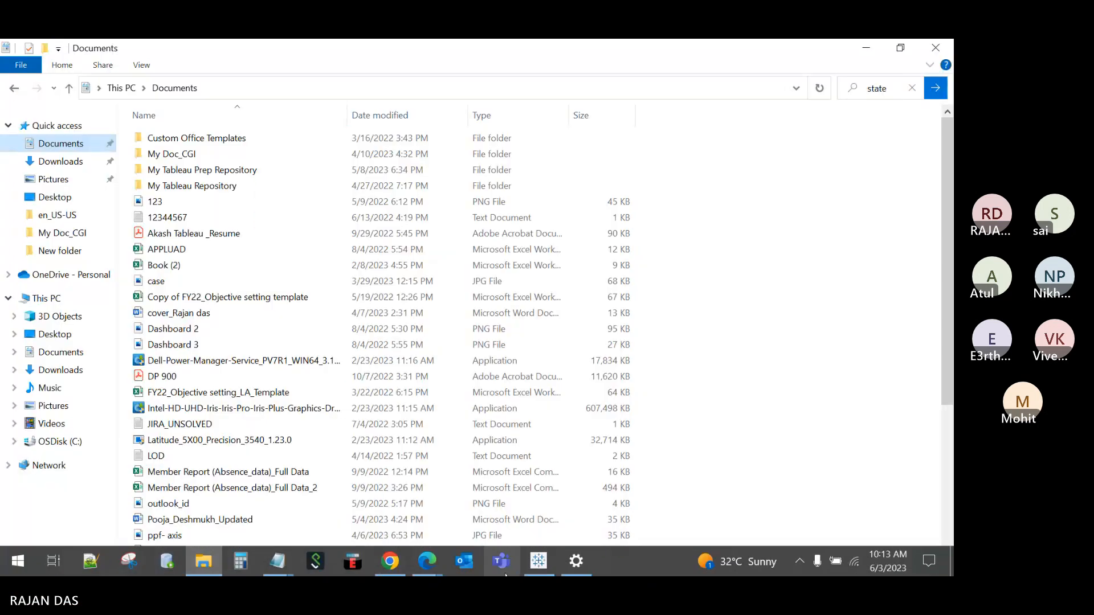
{"action": "left_click", "coordinate": [538, 561]}
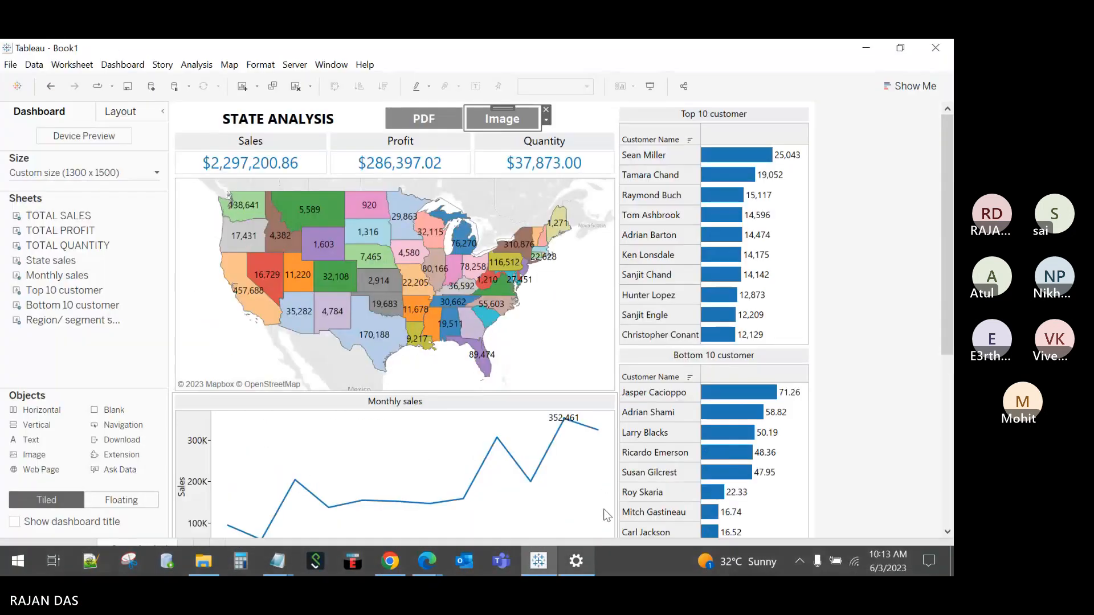
{"action": "left_click", "coordinate": [932, 191]}
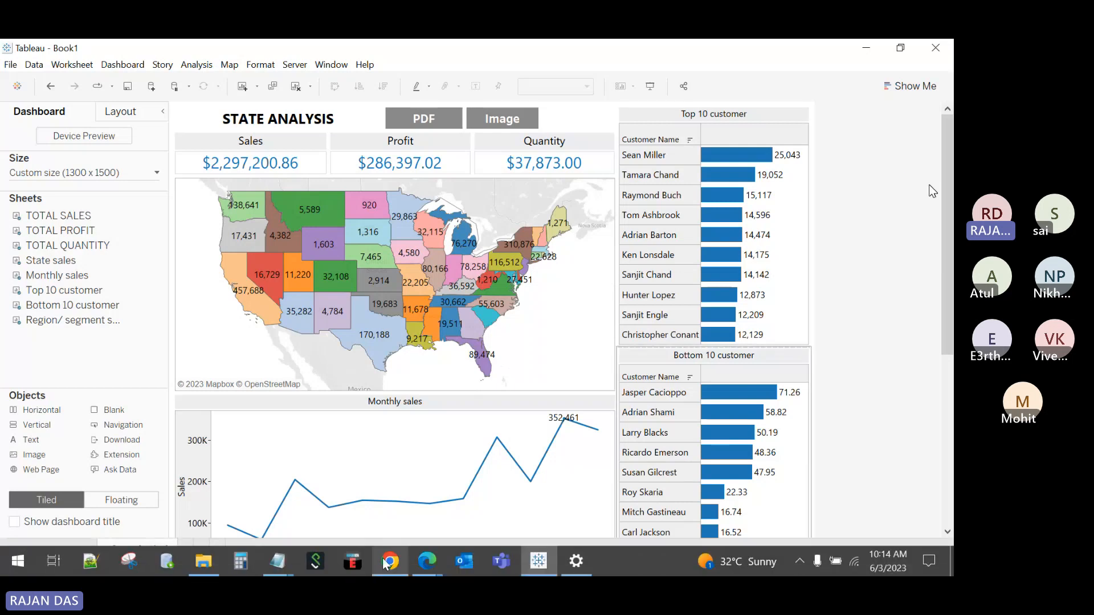
{"action": "mouse_move", "coordinate": [423, 563]}
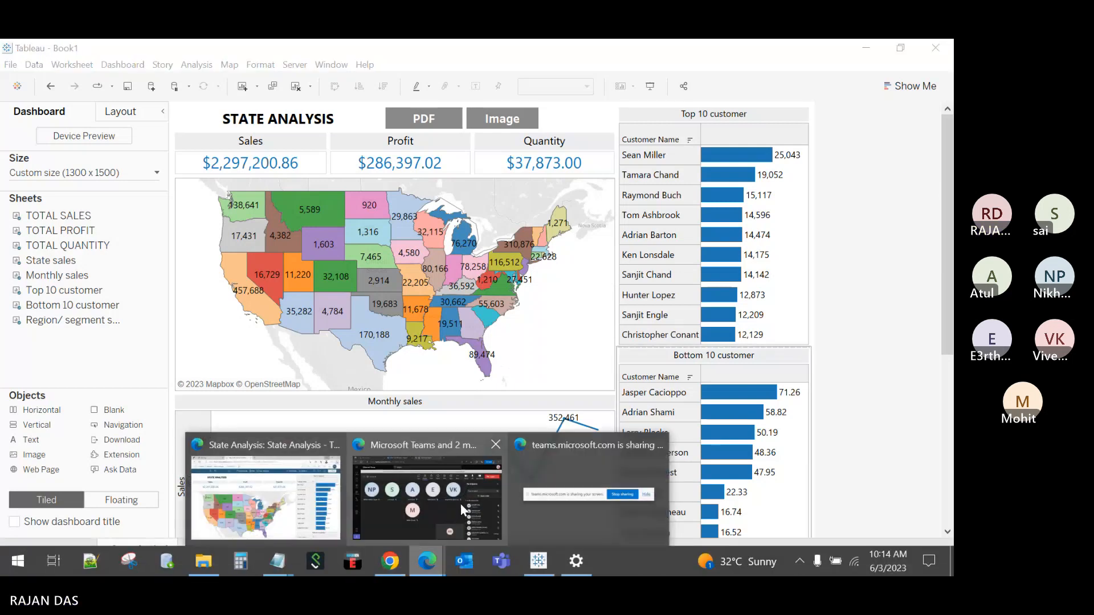
{"action": "left_click", "coordinate": [326, 499]}
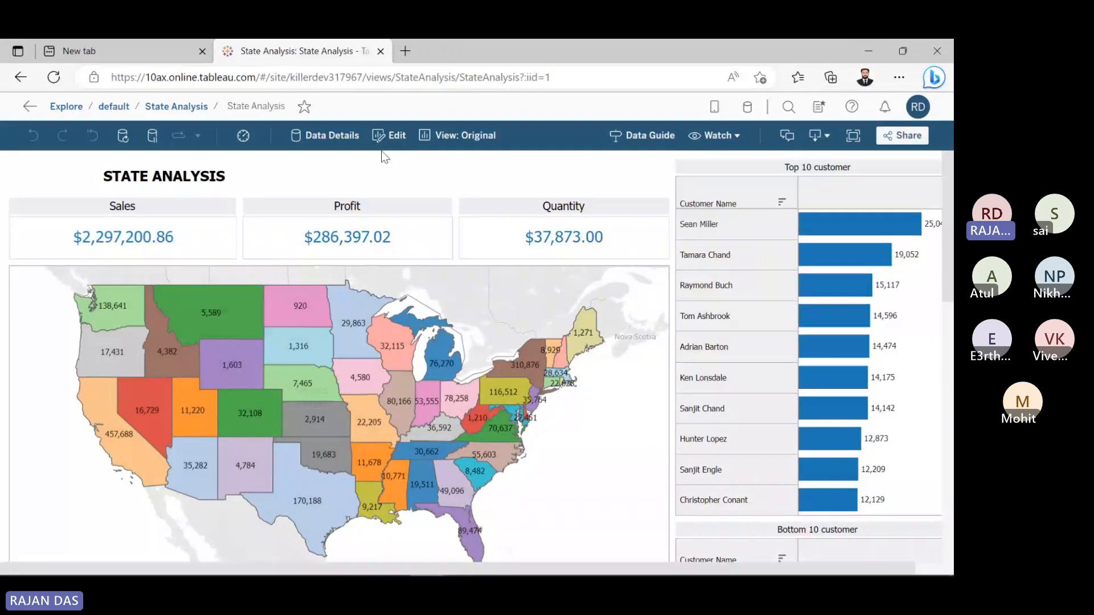
{"action": "left_click", "coordinate": [868, 51]}
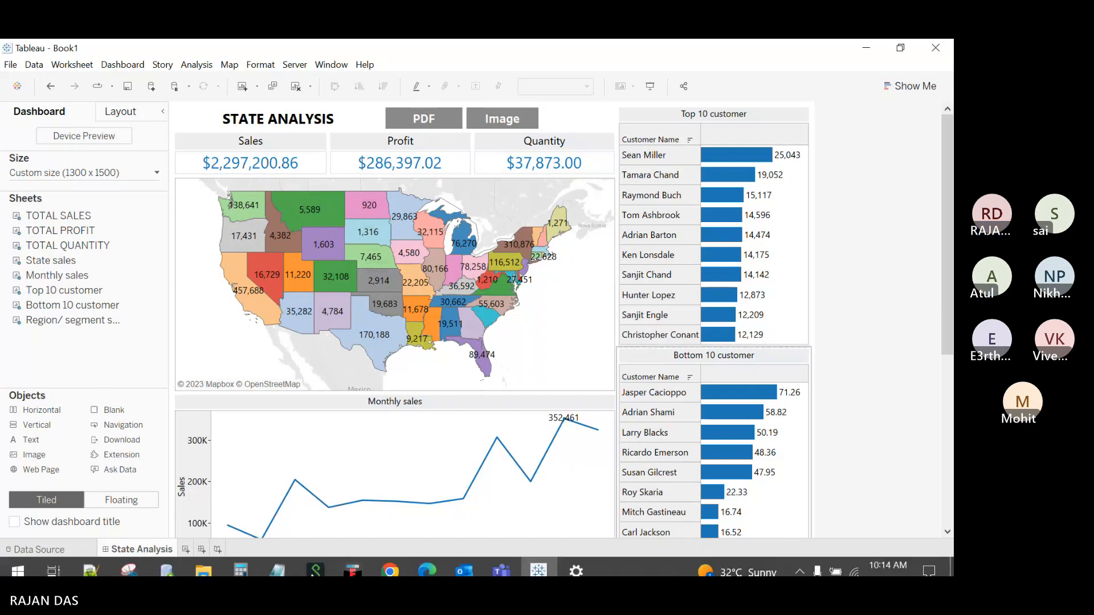
Step: Turn off 'Automatically hide the taskbar' in the taskbar settings
{"action": "right_click", "coordinate": [660, 560]}
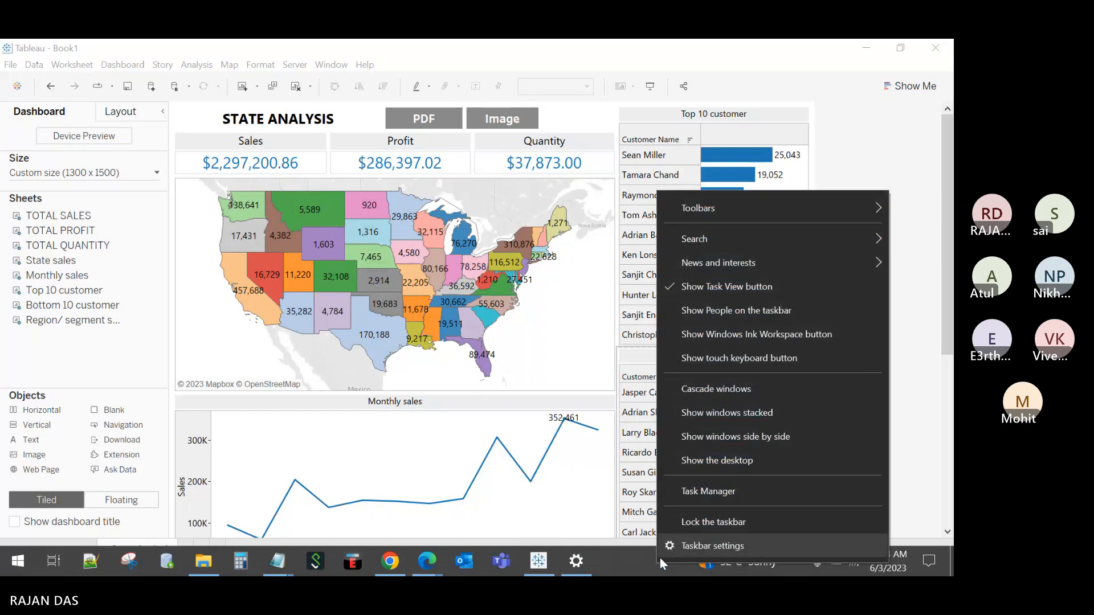
{"action": "left_click", "coordinate": [713, 546]}
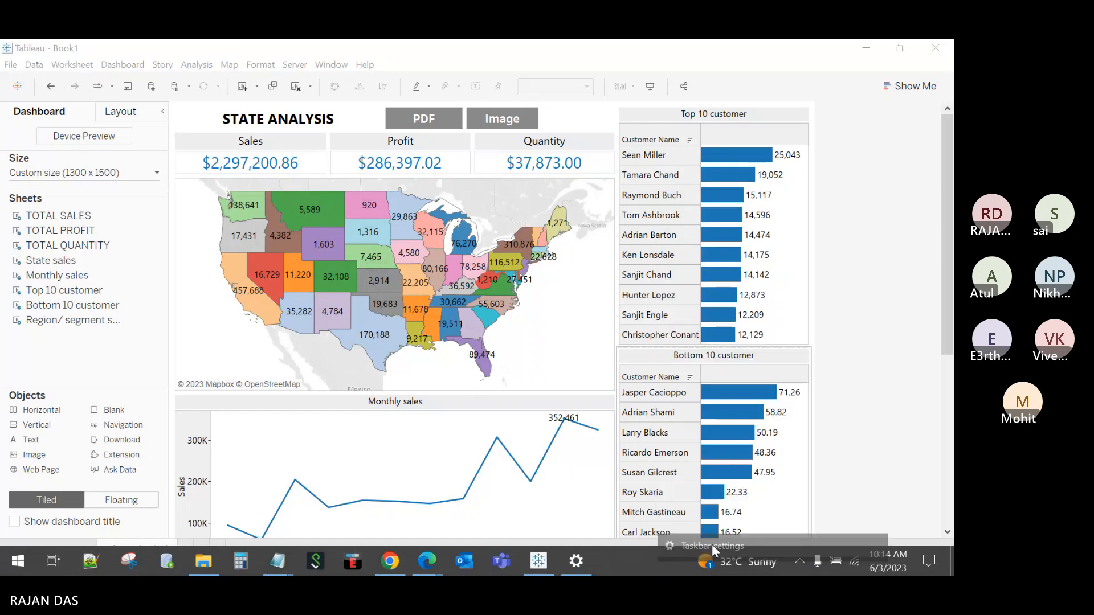
{"action": "left_click", "coordinate": [567, 198]}
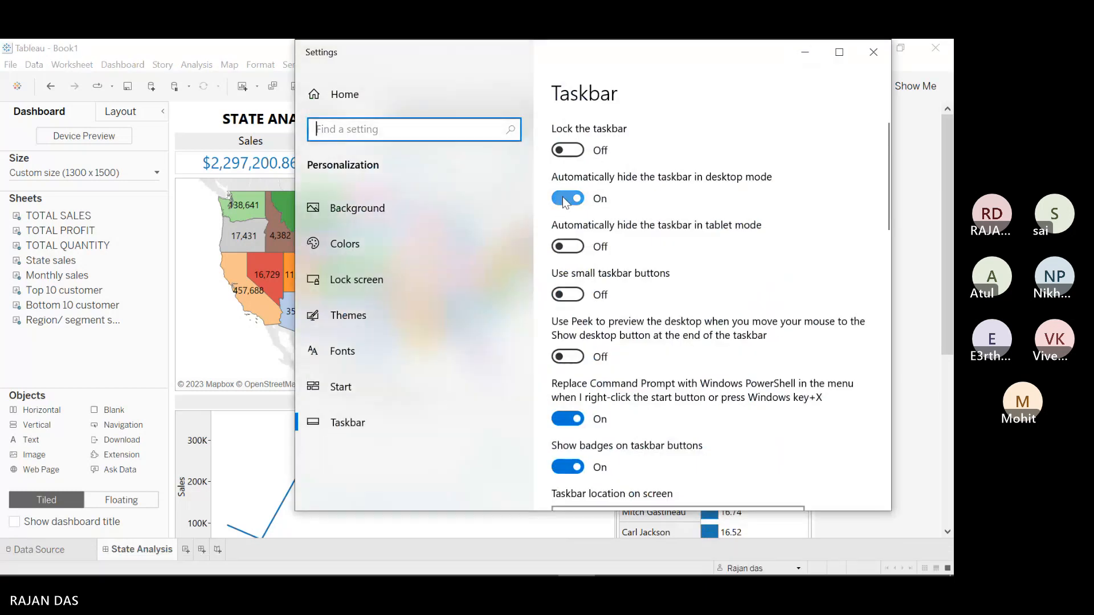
{"action": "left_click", "coordinate": [870, 54]}
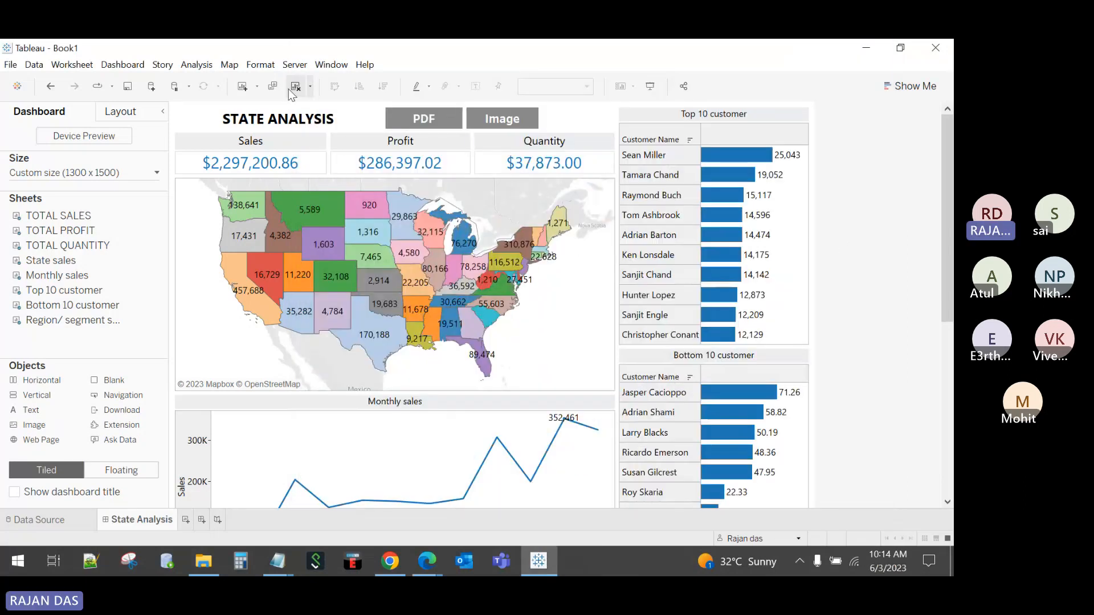
Step: Open the Server menu, dismiss it without choosing anything, and list the open browser windows
{"action": "left_click", "coordinate": [294, 65]}
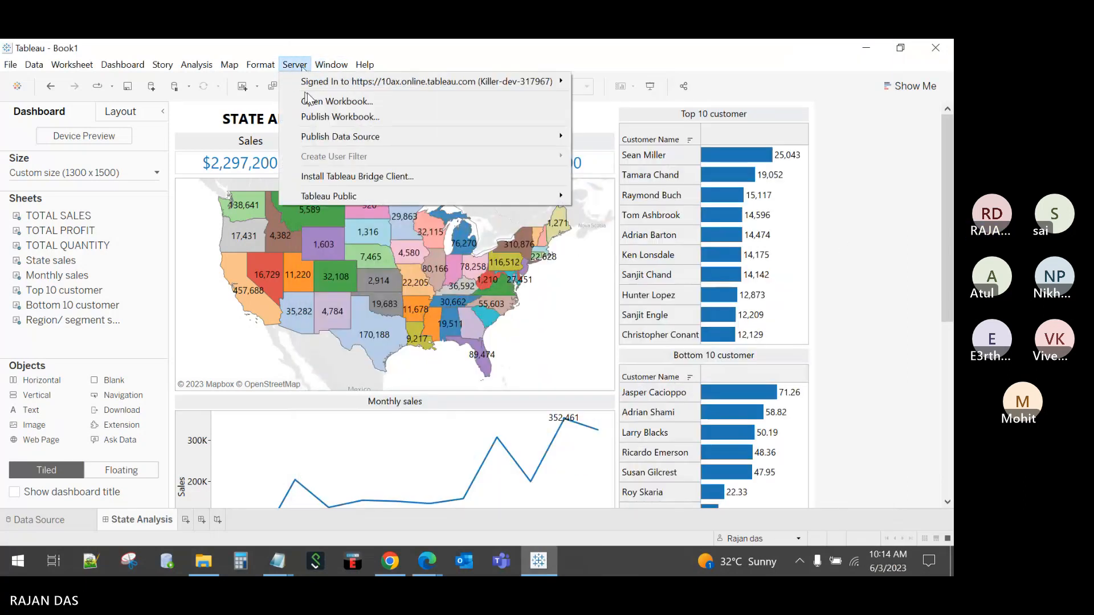
{"action": "mouse_move", "coordinate": [535, 84]}
{"action": "left_click", "coordinate": [655, 102]}
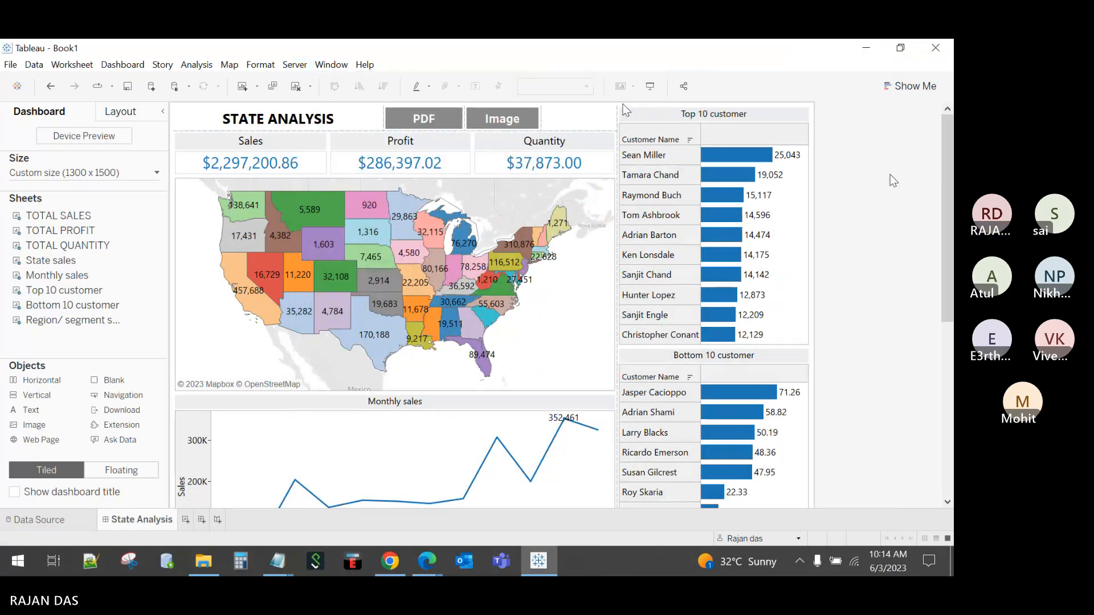
{"action": "left_click", "coordinate": [422, 563]}
Step: In the Outlook session email, highlight the dashboard, filters and actions, and publishing topics
{"action": "left_click", "coordinate": [422, 490]}
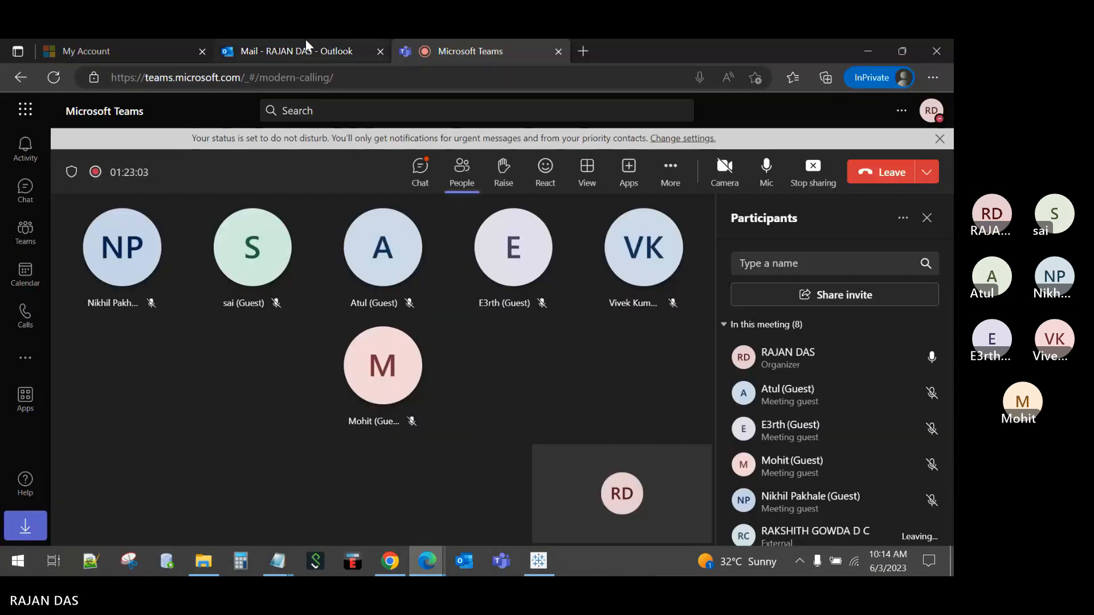
{"action": "left_click", "coordinate": [305, 50]}
{"action": "left_click", "coordinate": [753, 313]}
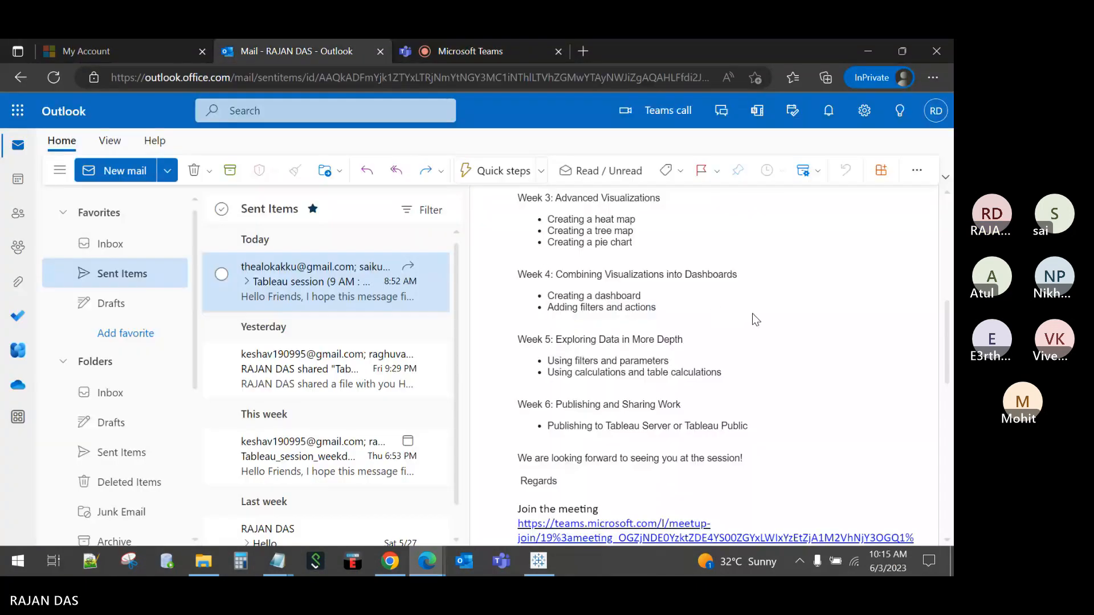
{"action": "left_click_drag", "start_coordinate": [573, 295], "coordinate": [702, 300]}
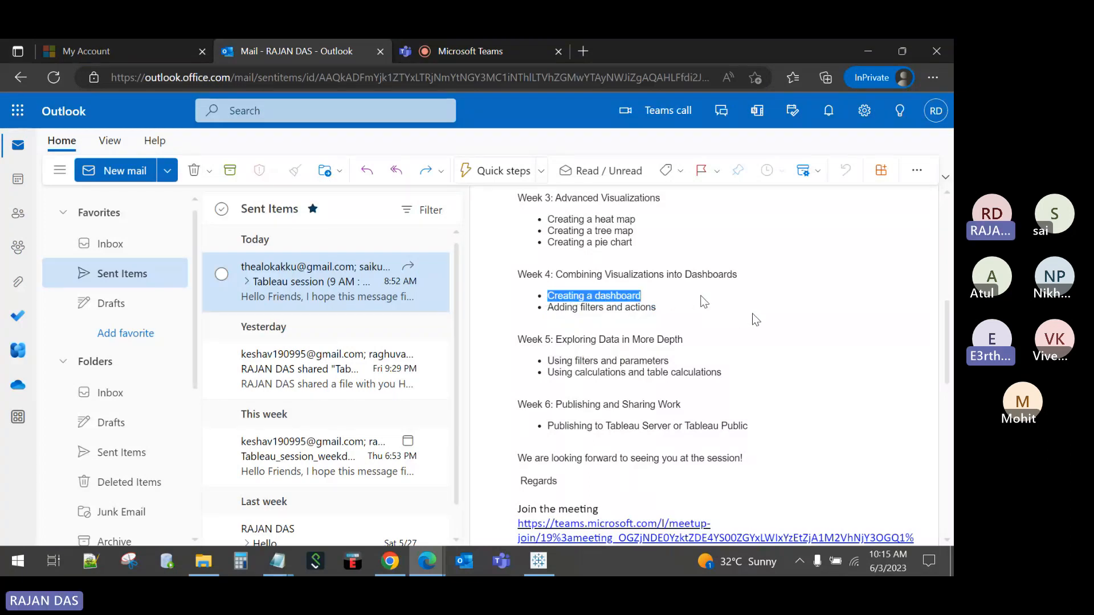
{"action": "left_click_drag", "start_coordinate": [548, 308], "coordinate": [709, 315]}
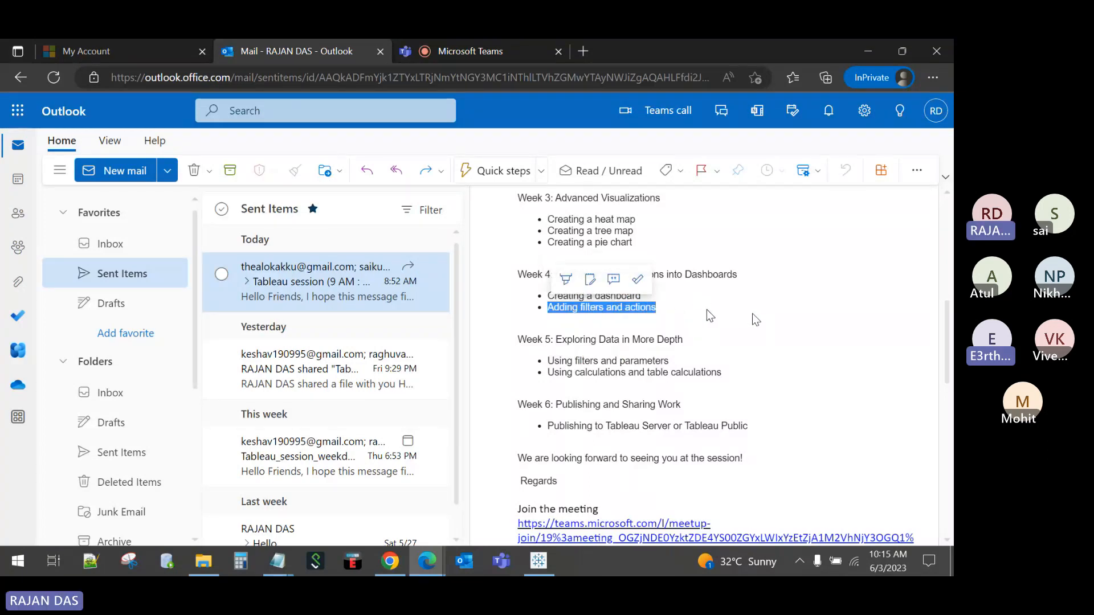
{"action": "left_click_drag", "start_coordinate": [548, 426], "coordinate": [801, 429]}
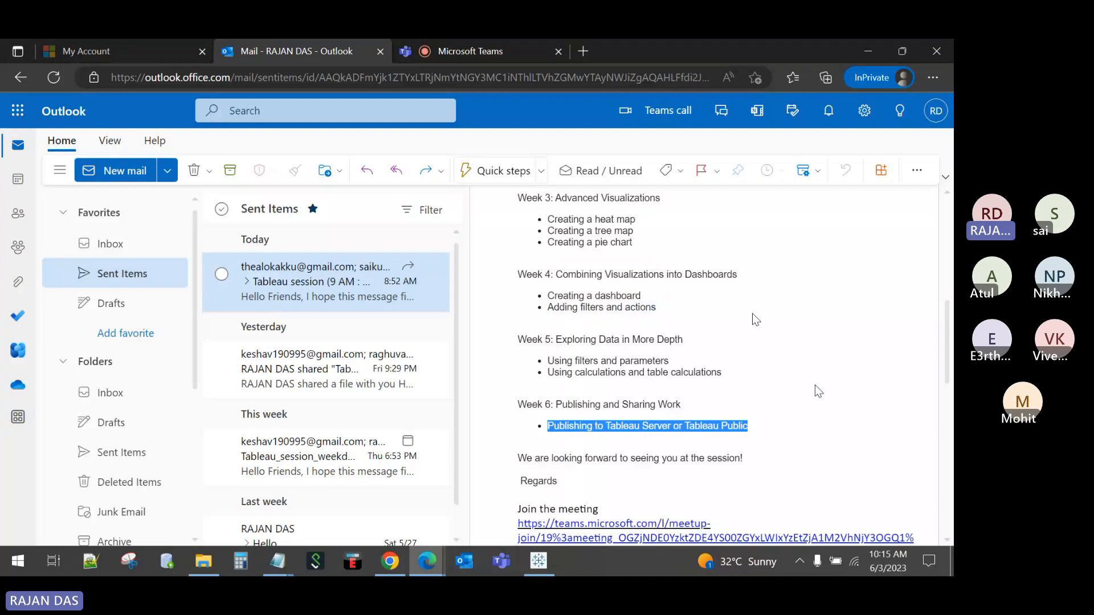
{"action": "left_click", "coordinate": [818, 391]}
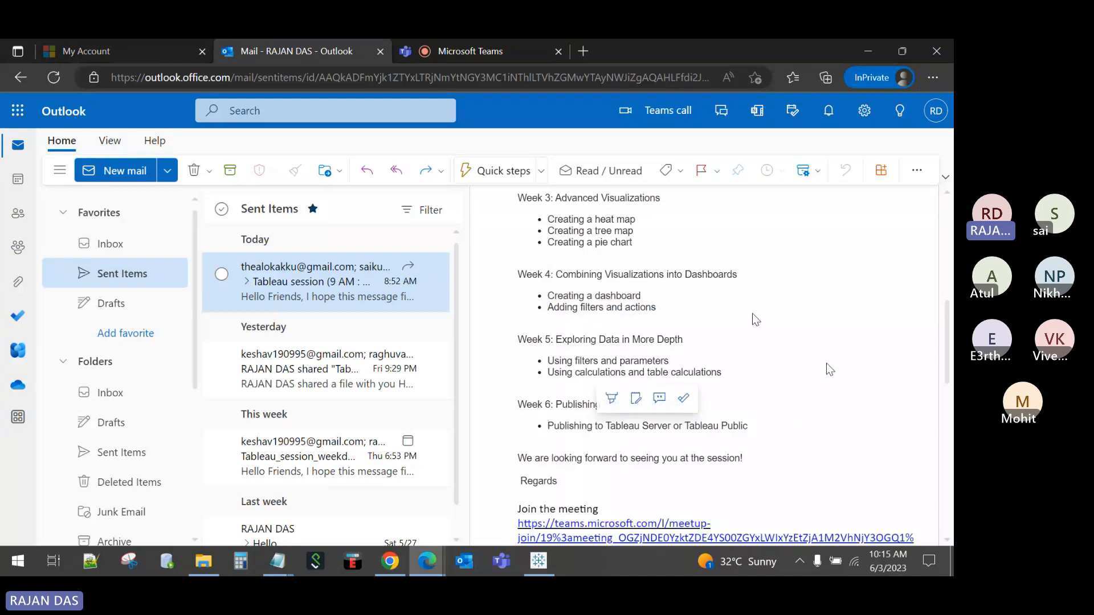
Step: Minimize the mail, then bring the Microsoft Teams meeting tab back to the front
{"action": "left_click", "coordinate": [865, 51]}
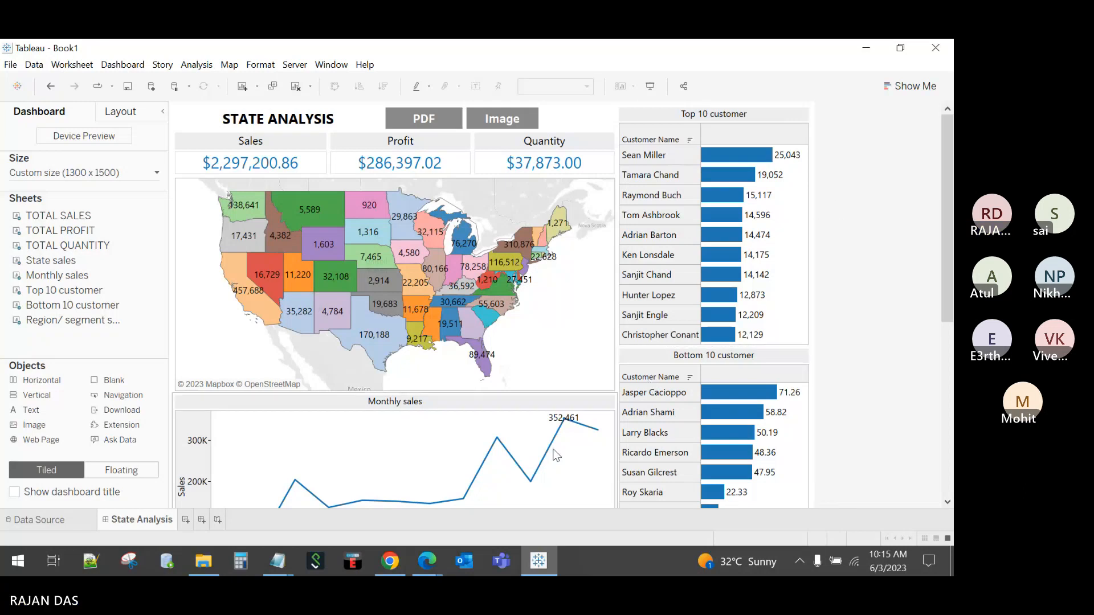
{"action": "left_click", "coordinate": [428, 562]}
{"action": "left_click", "coordinate": [449, 514]}
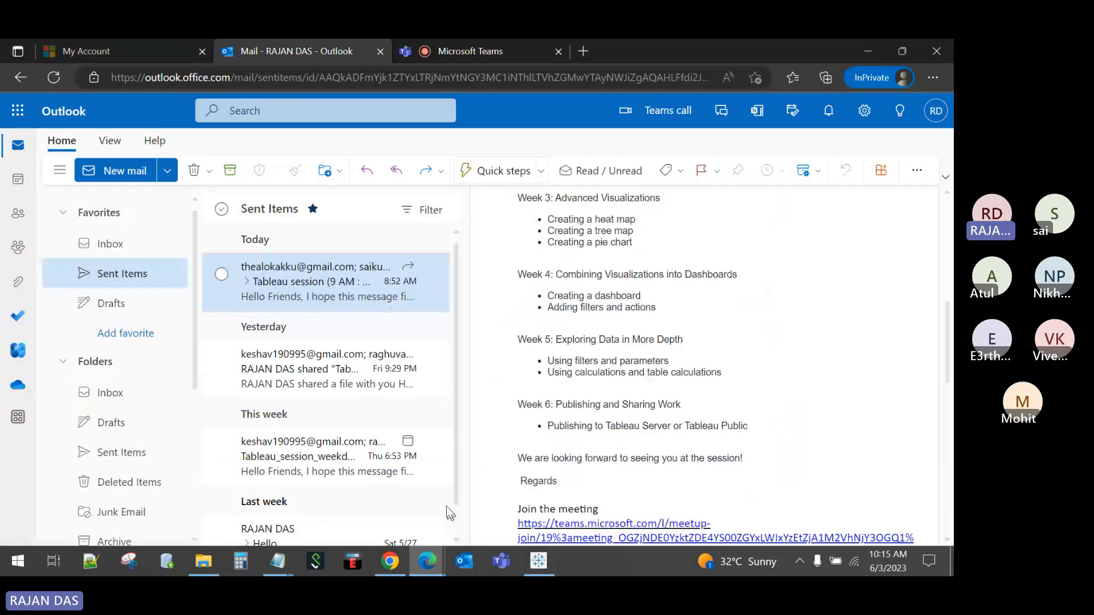
{"action": "left_click", "coordinate": [470, 50]}
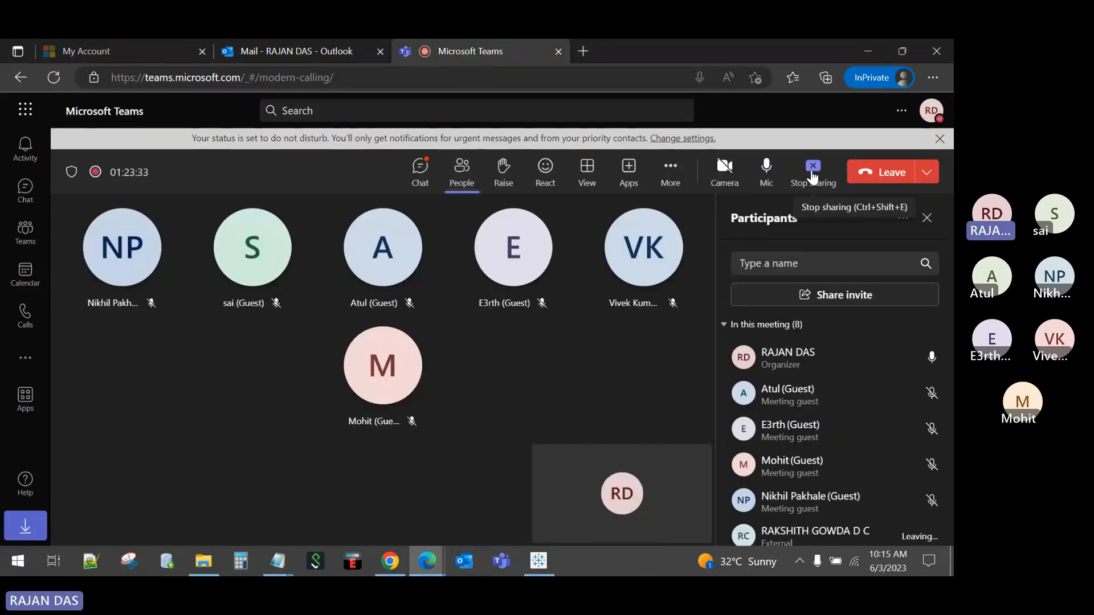